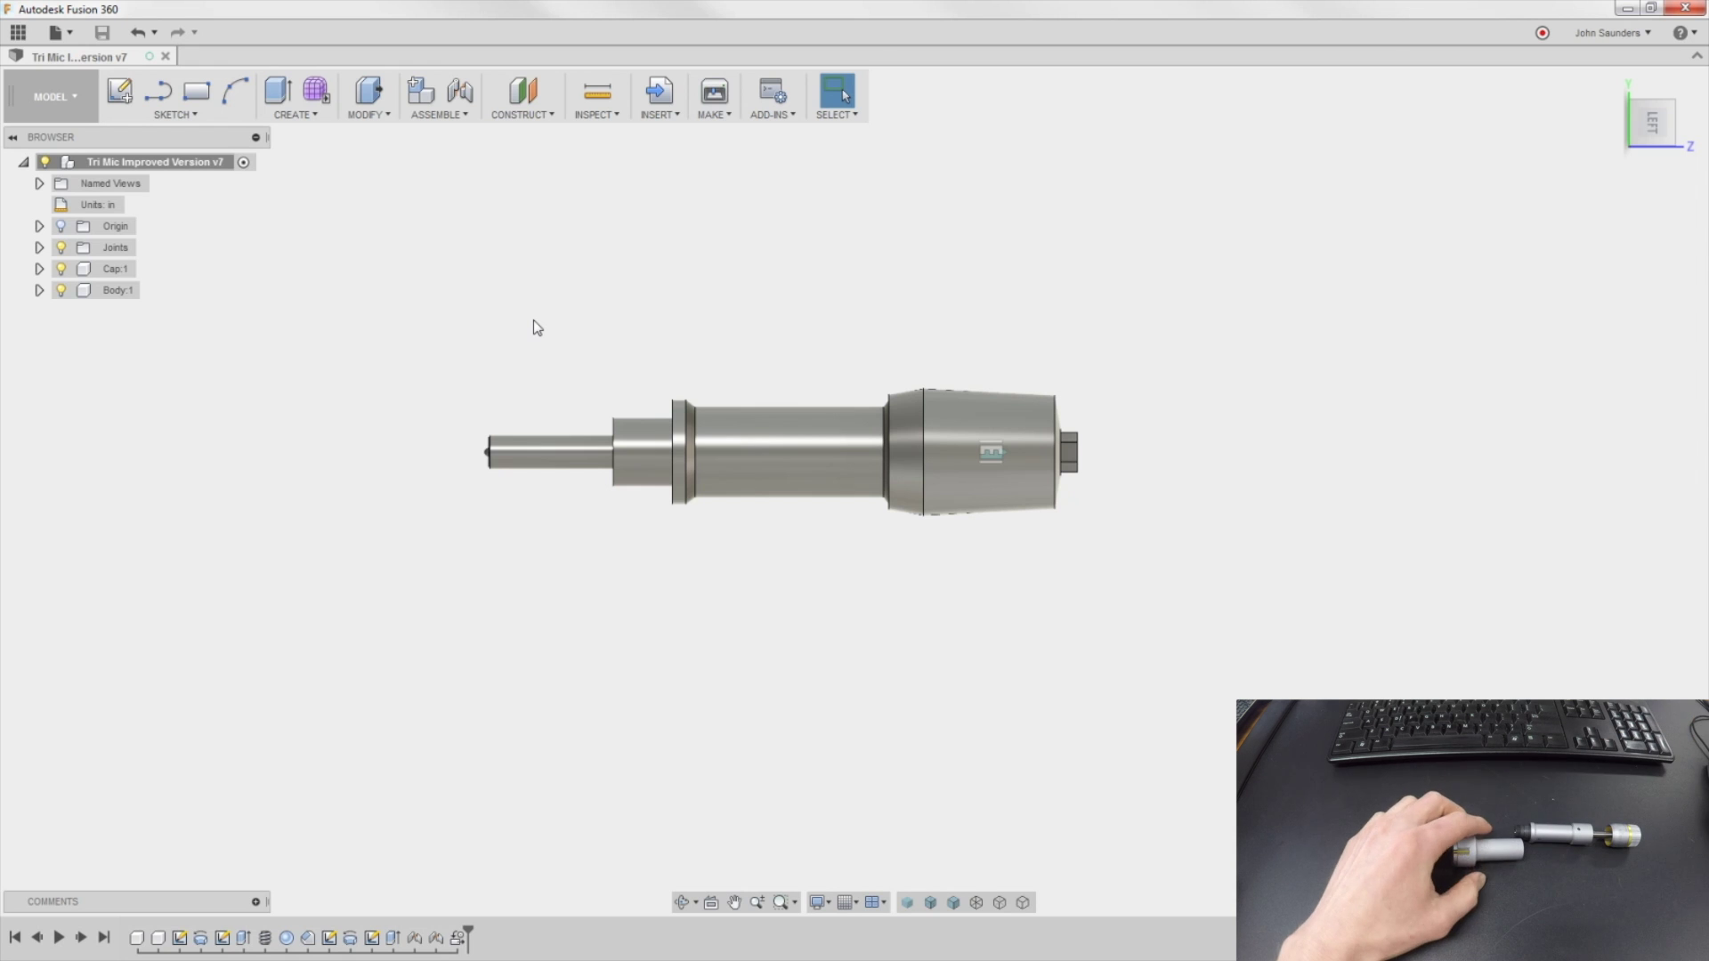
# Step: Add a new component to the root assembly and name it Base
pyautogui.rightClick(153, 162)
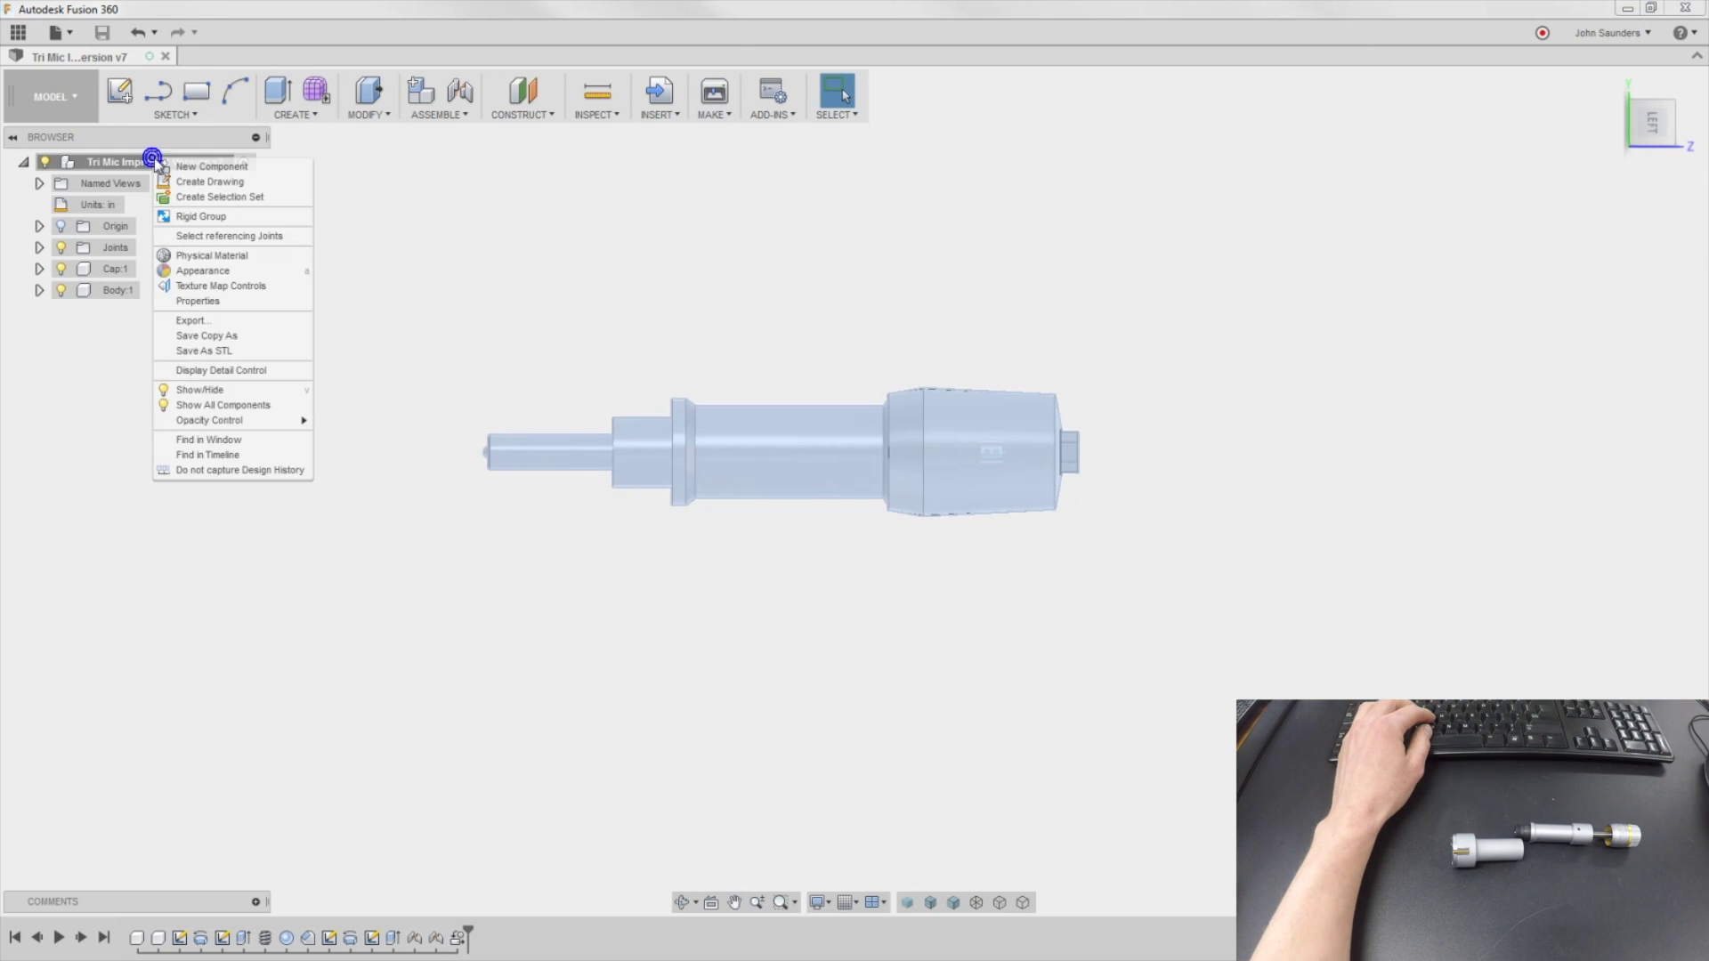
pyautogui.click(210, 167)
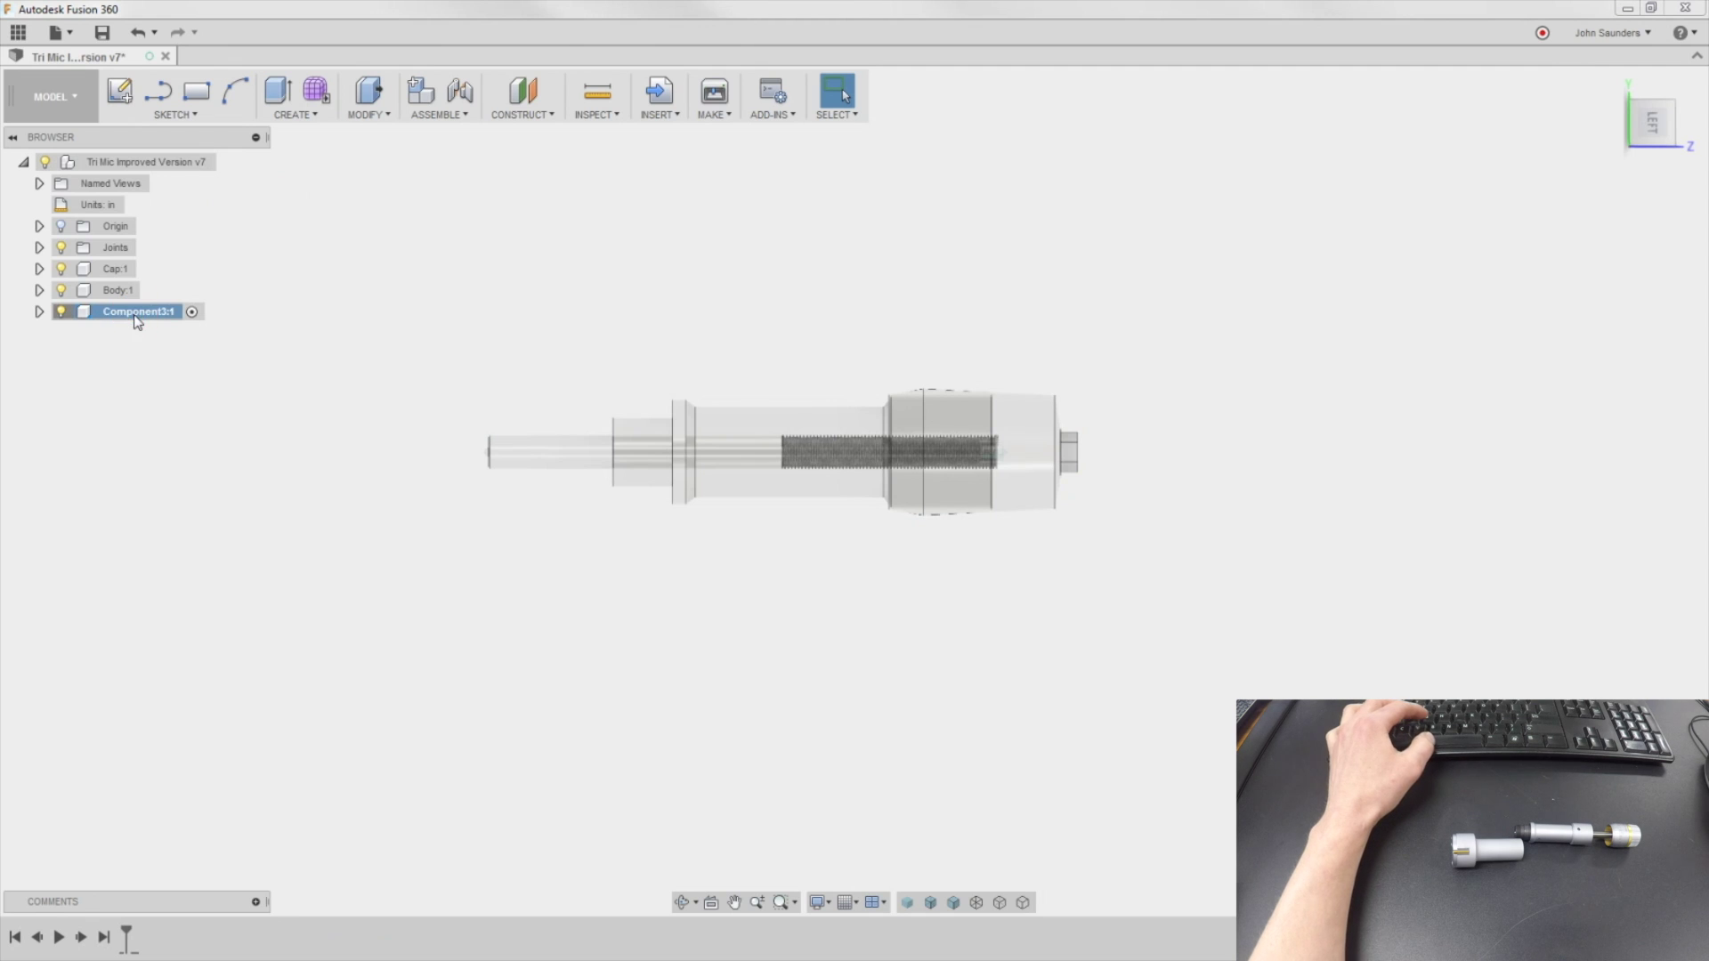
pyautogui.write('Base')
pyautogui.press('Return')
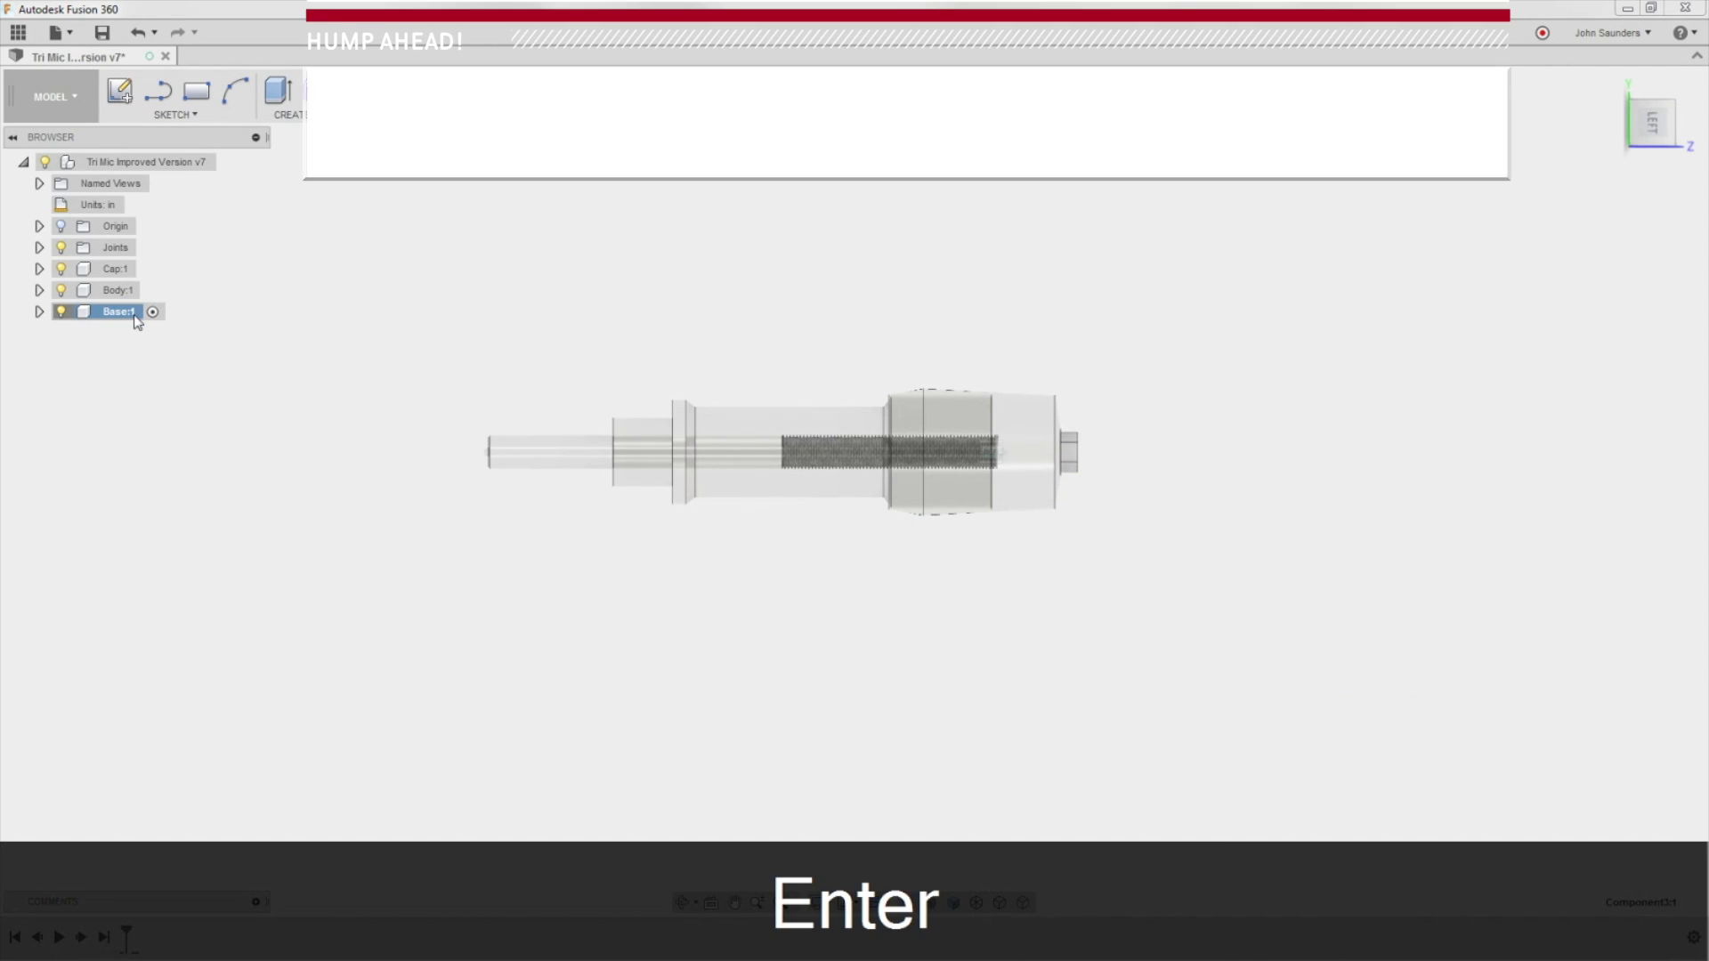
# Step: Add a second new component named Tapered Pin
pyautogui.rightClick(143, 163)
pyautogui.click(175, 163)
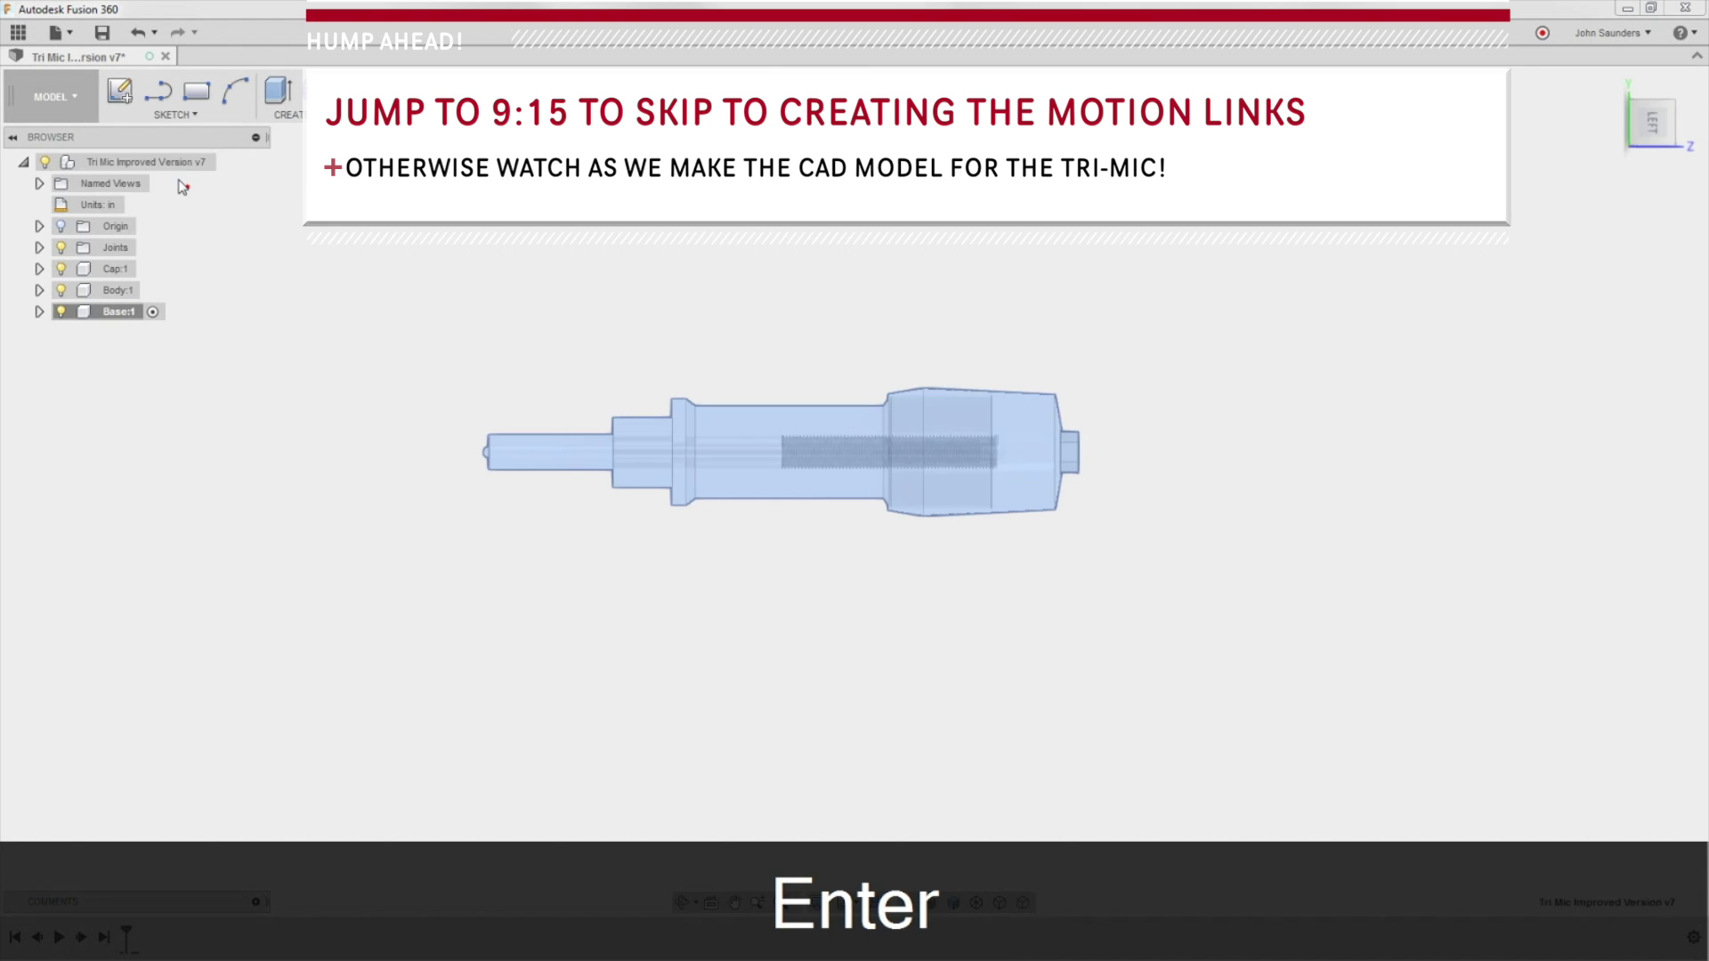
pyautogui.rightClick(175, 166)
pyautogui.click(238, 197)
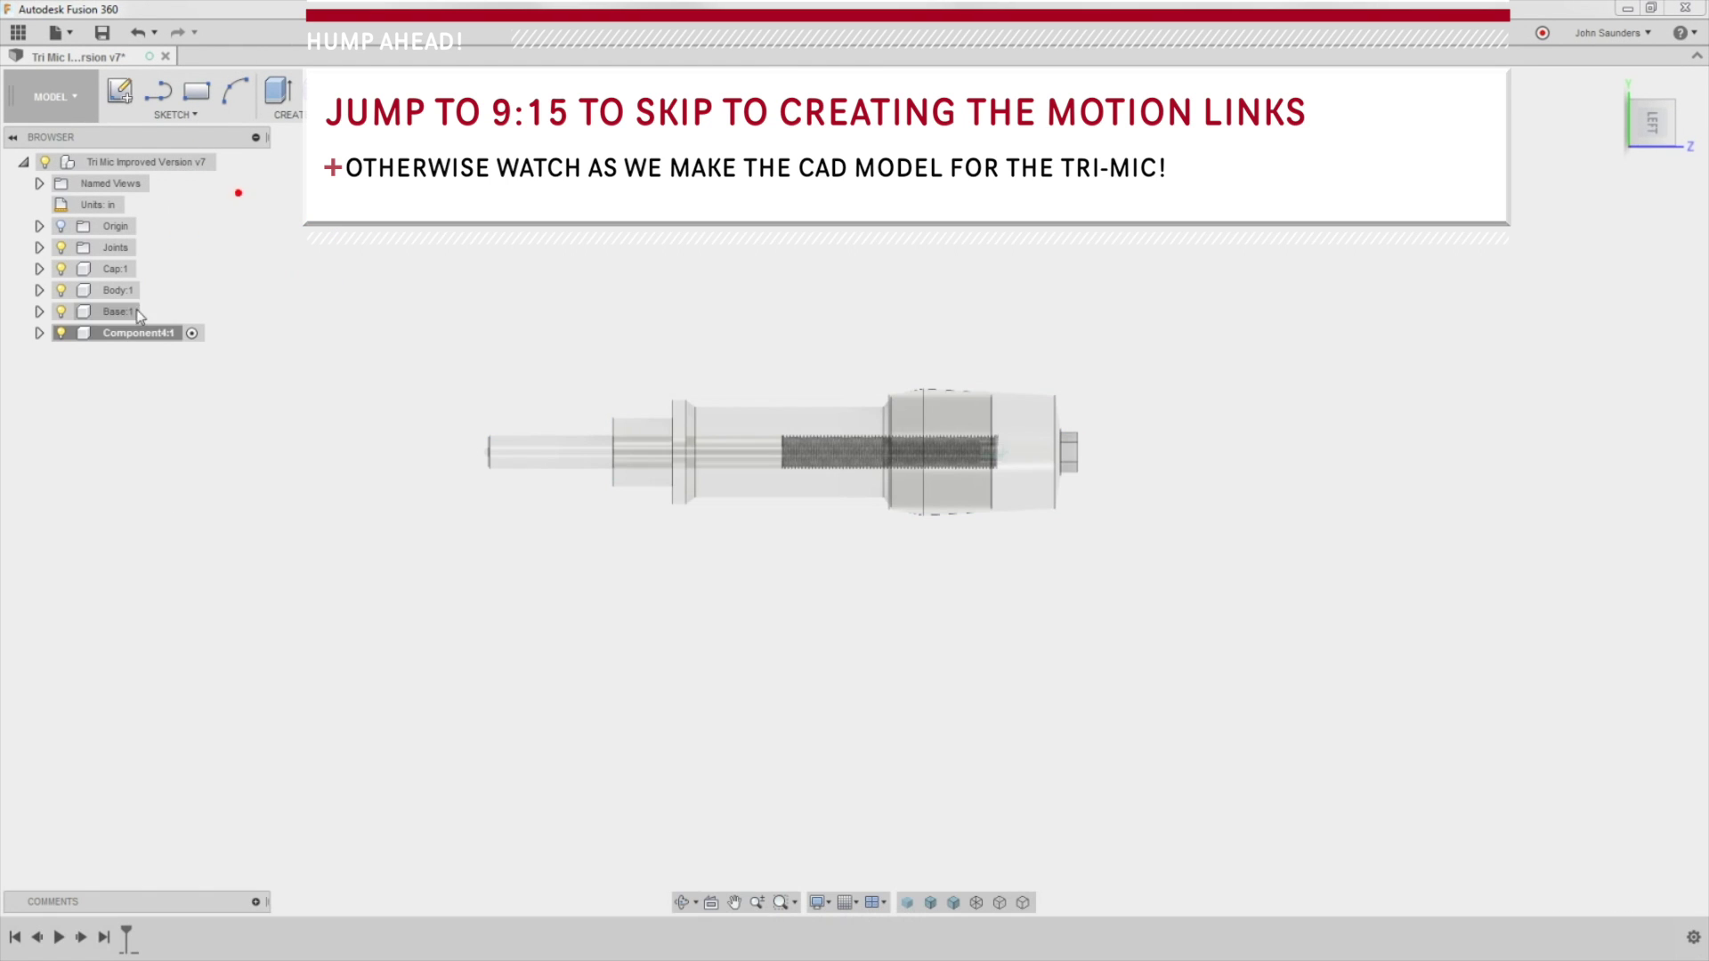
pyautogui.write('Tapered')
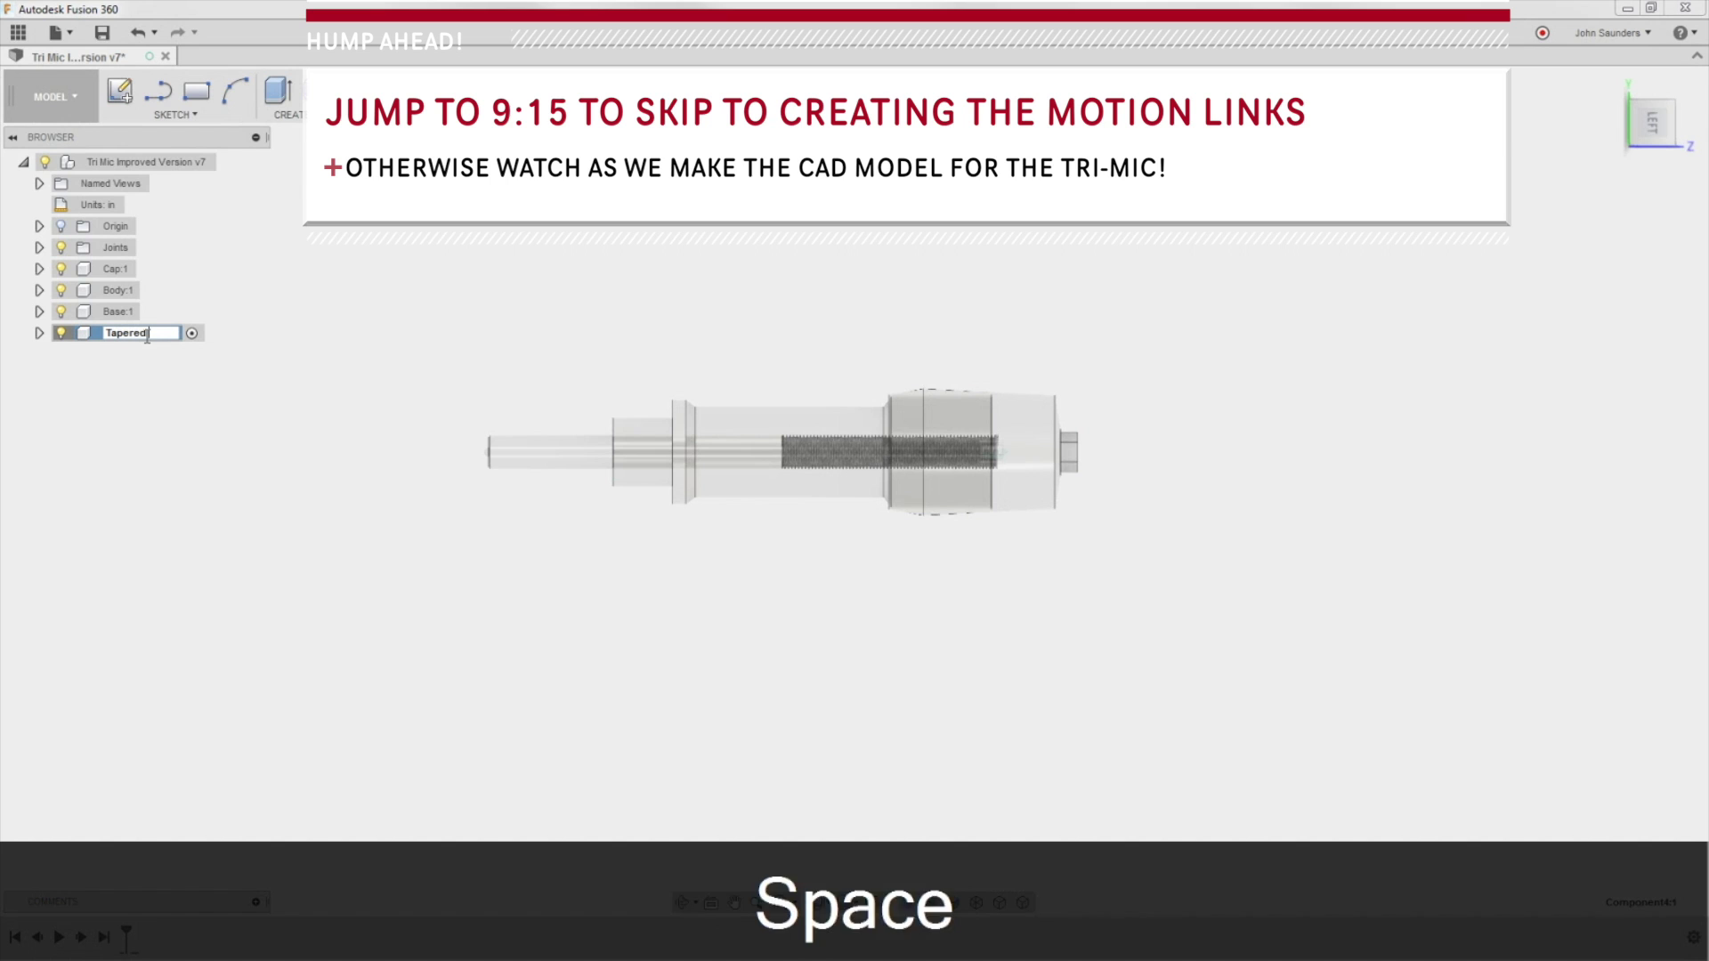
pyautogui.press('BackSpace')
pyautogui.write('Pin')
pyautogui.press('Return')
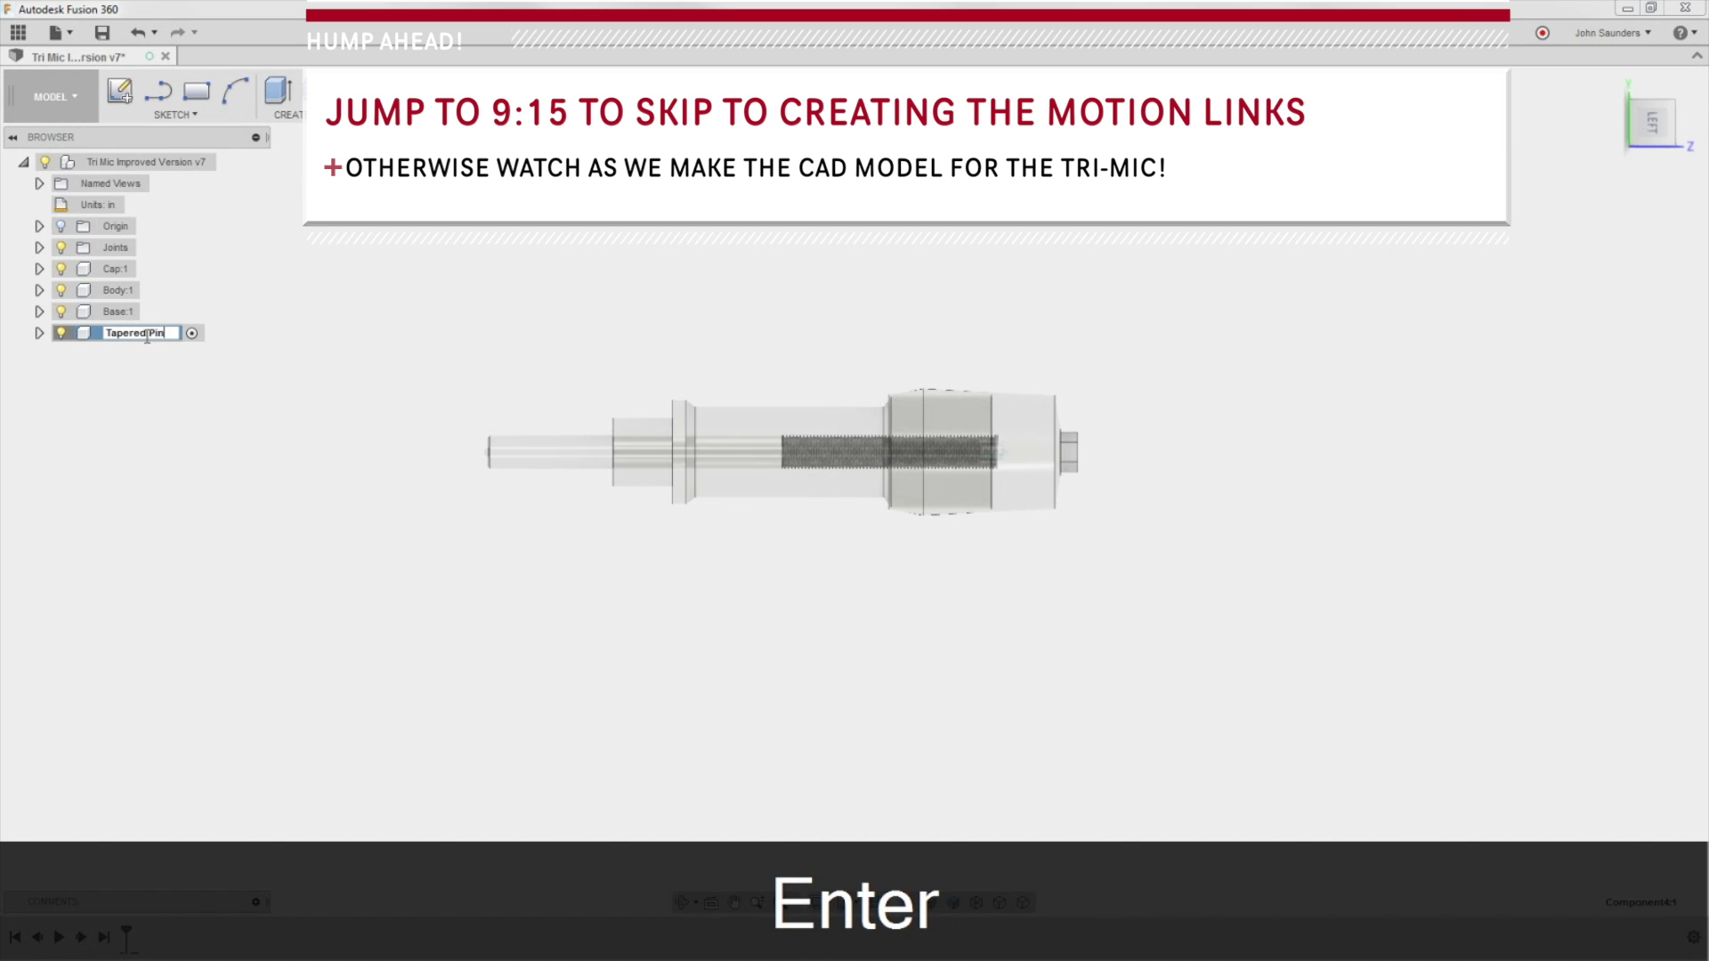
# Step: Add a third new component and rename it Slider
pyautogui.rightClick(124, 160)
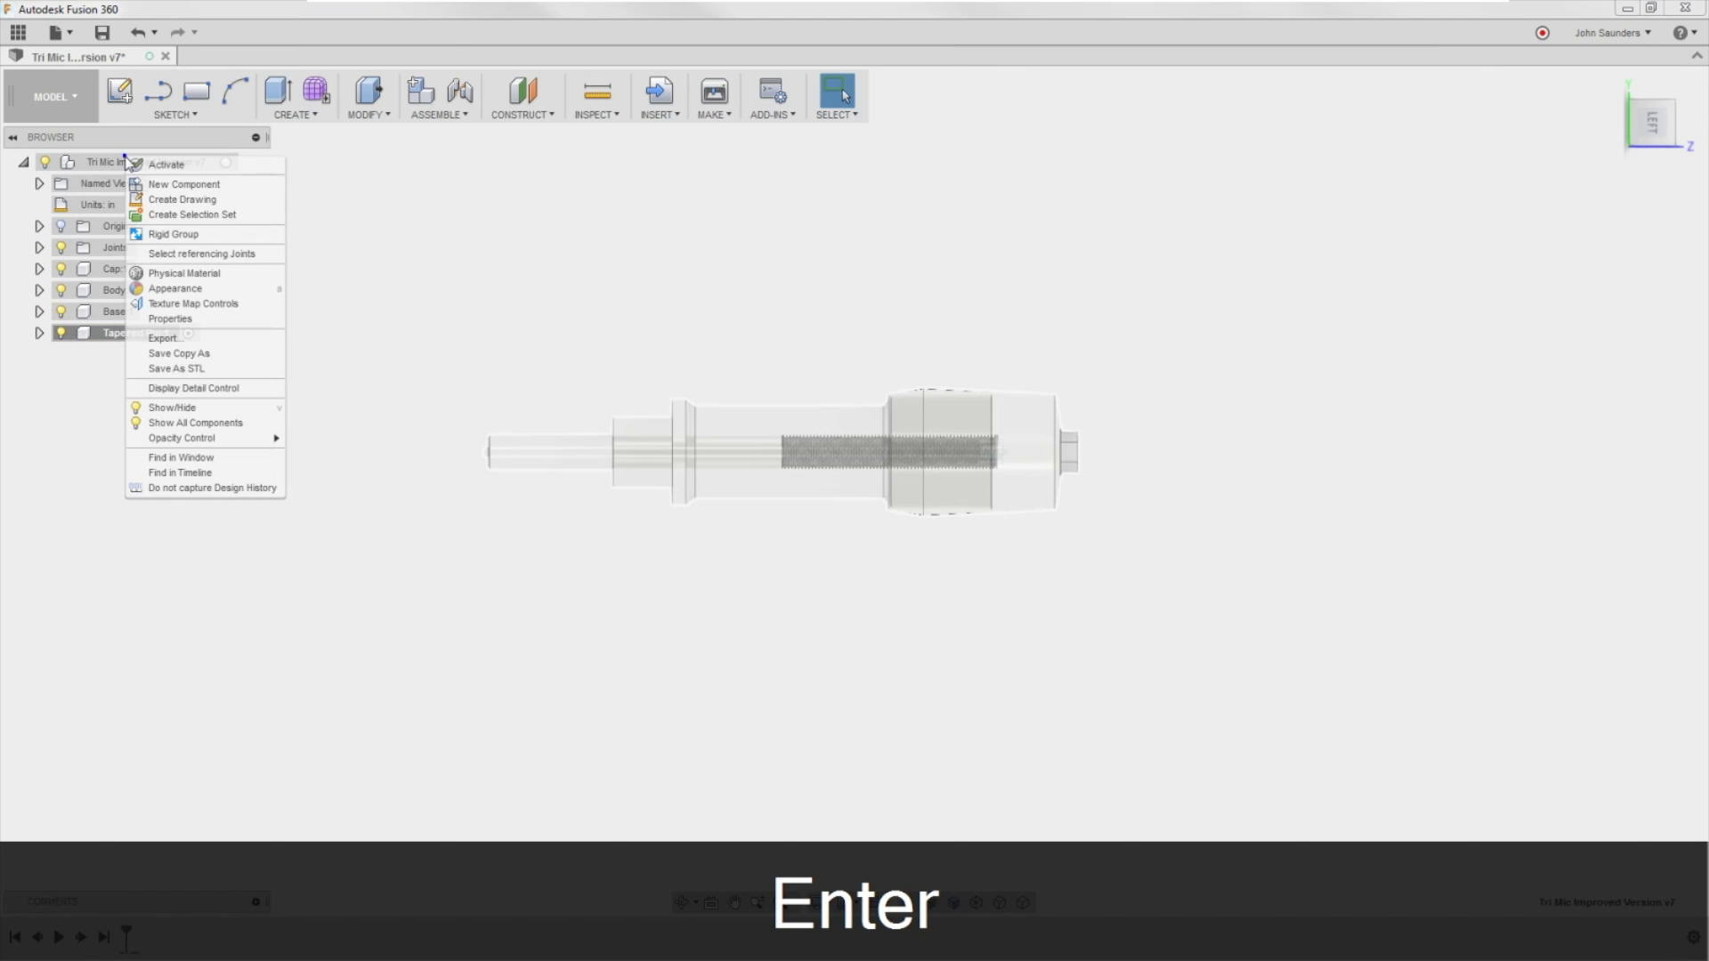
pyautogui.click(147, 187)
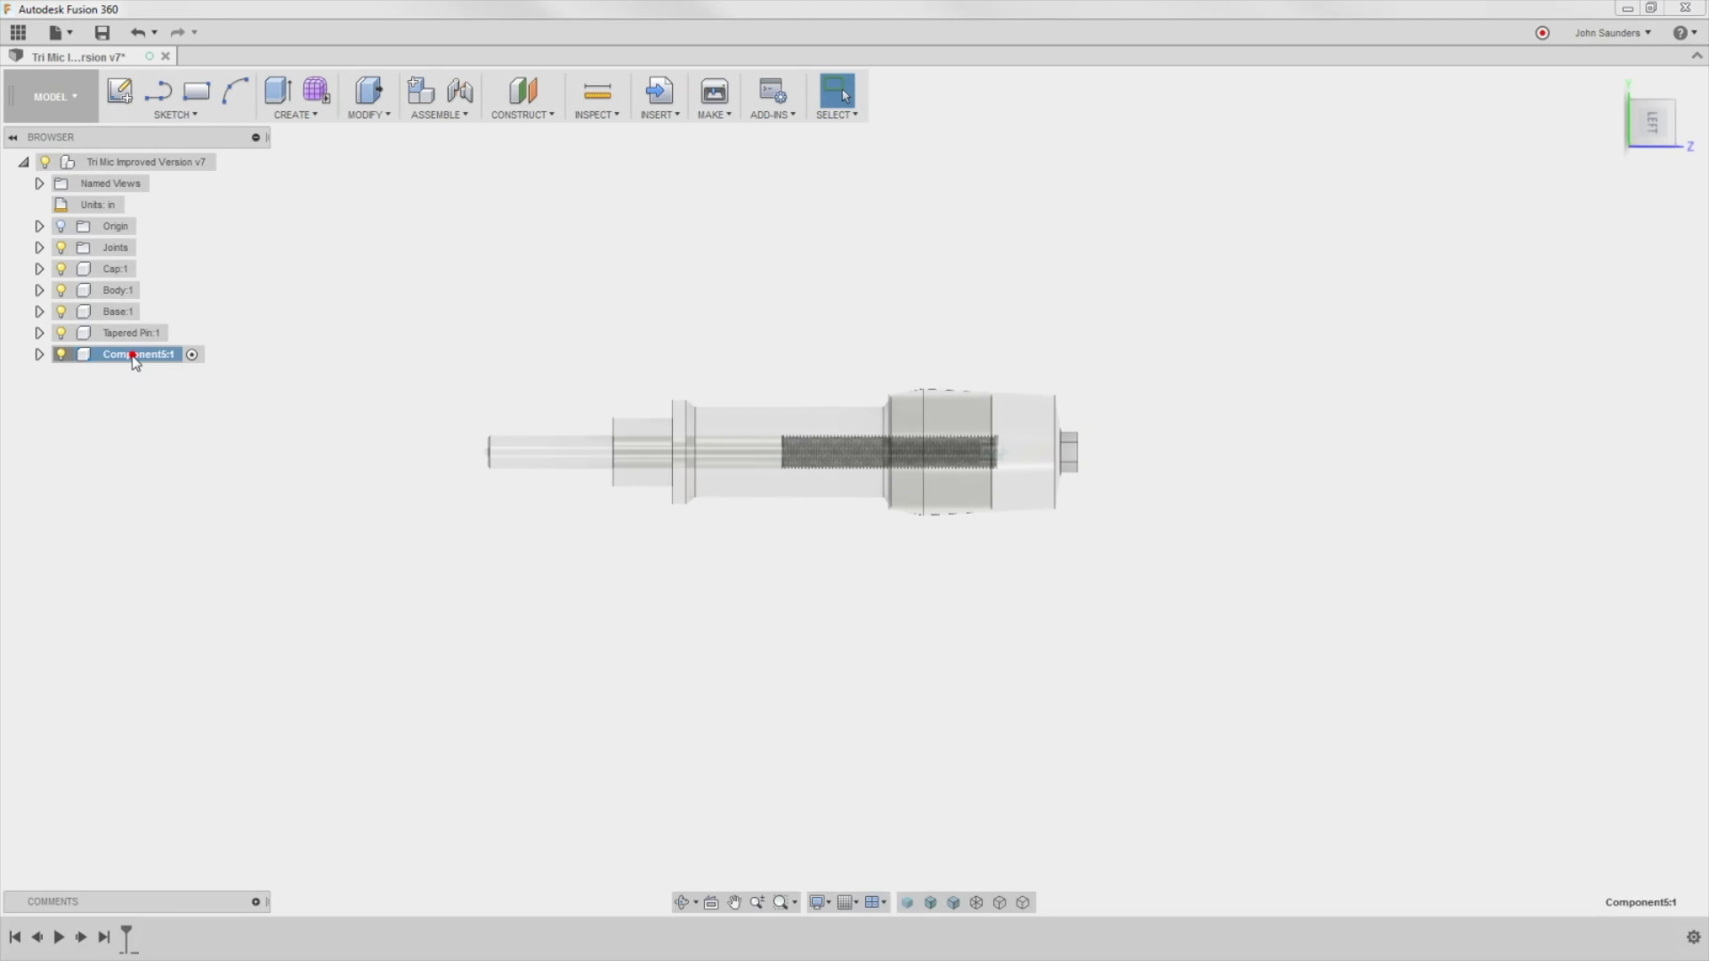
pyautogui.doubleClick(132, 355)
pyautogui.write('Slider')
pyautogui.press('Return')
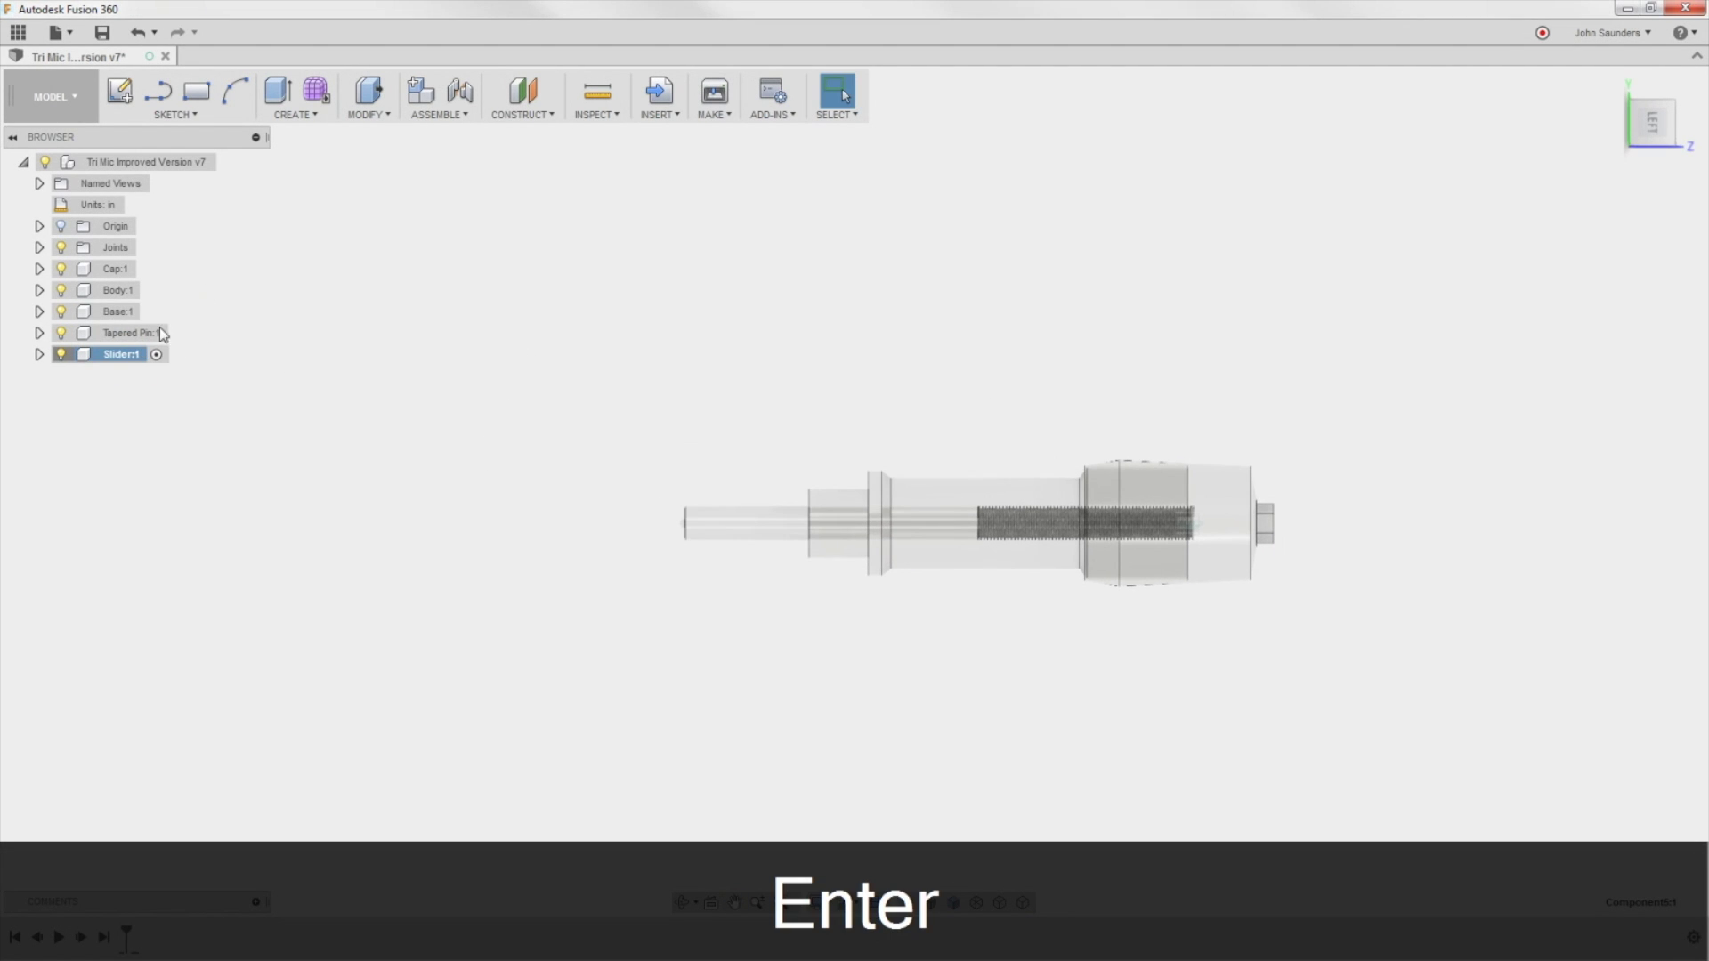
# Step: Activate Base and sketch a closed stepped six-sided profile on a side plane
pyautogui.rightClick(123, 319)
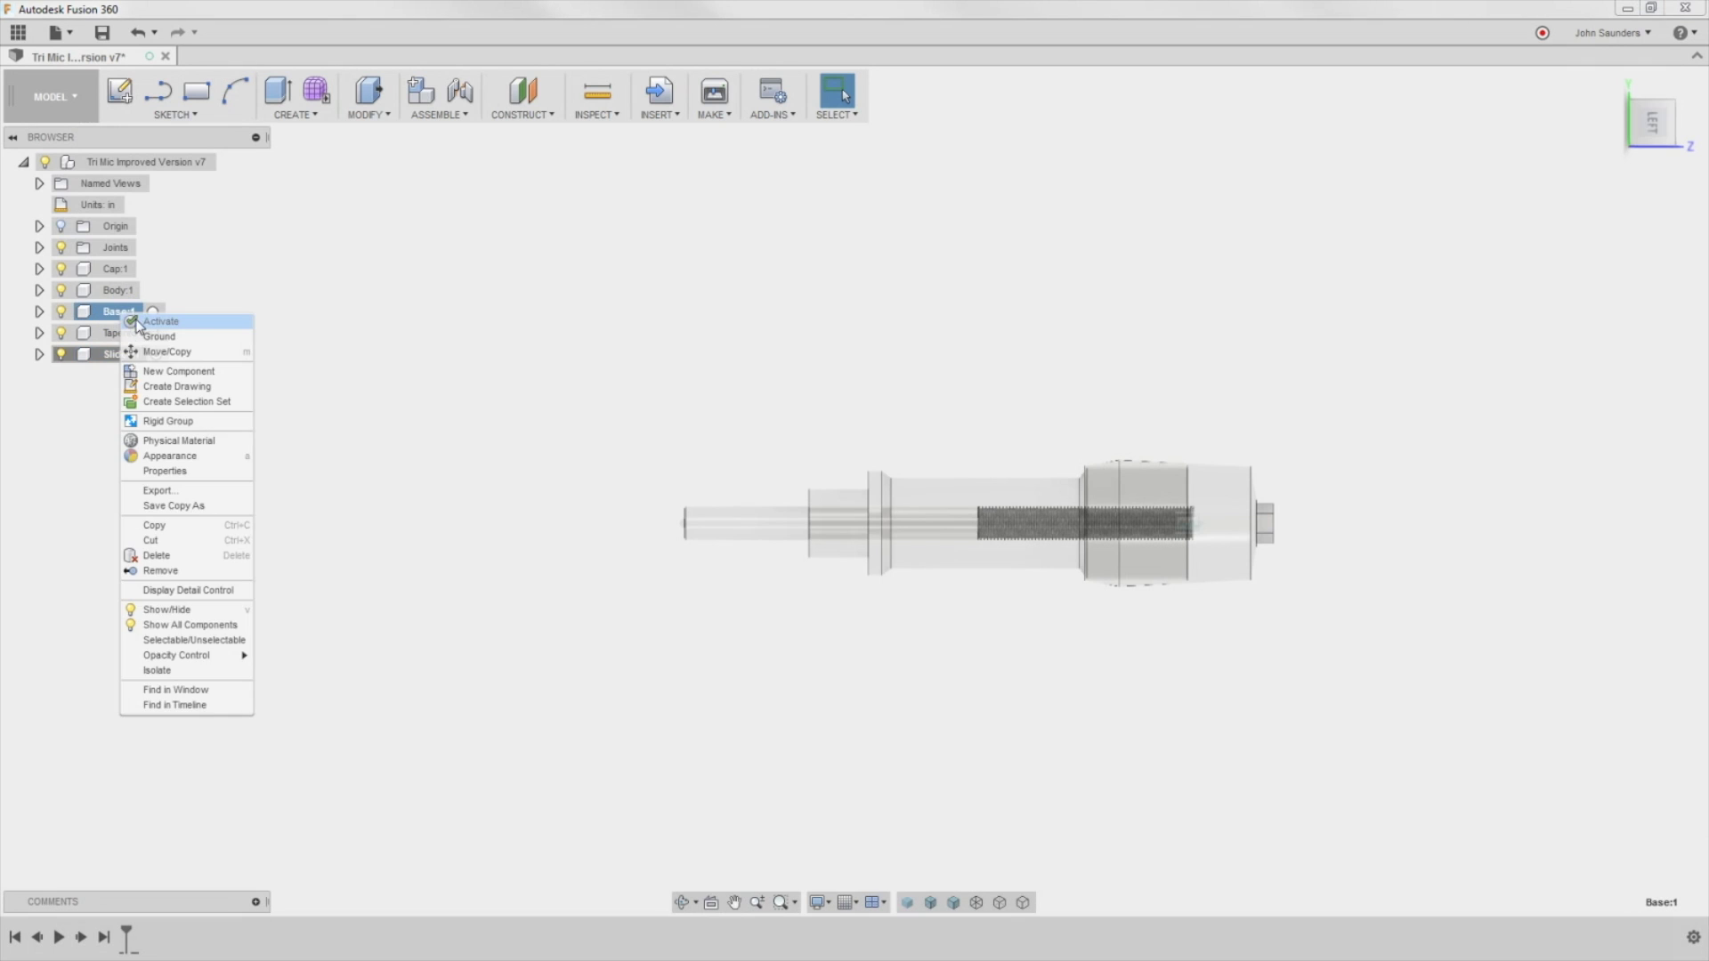
pyautogui.click(173, 318)
pyautogui.press('l')
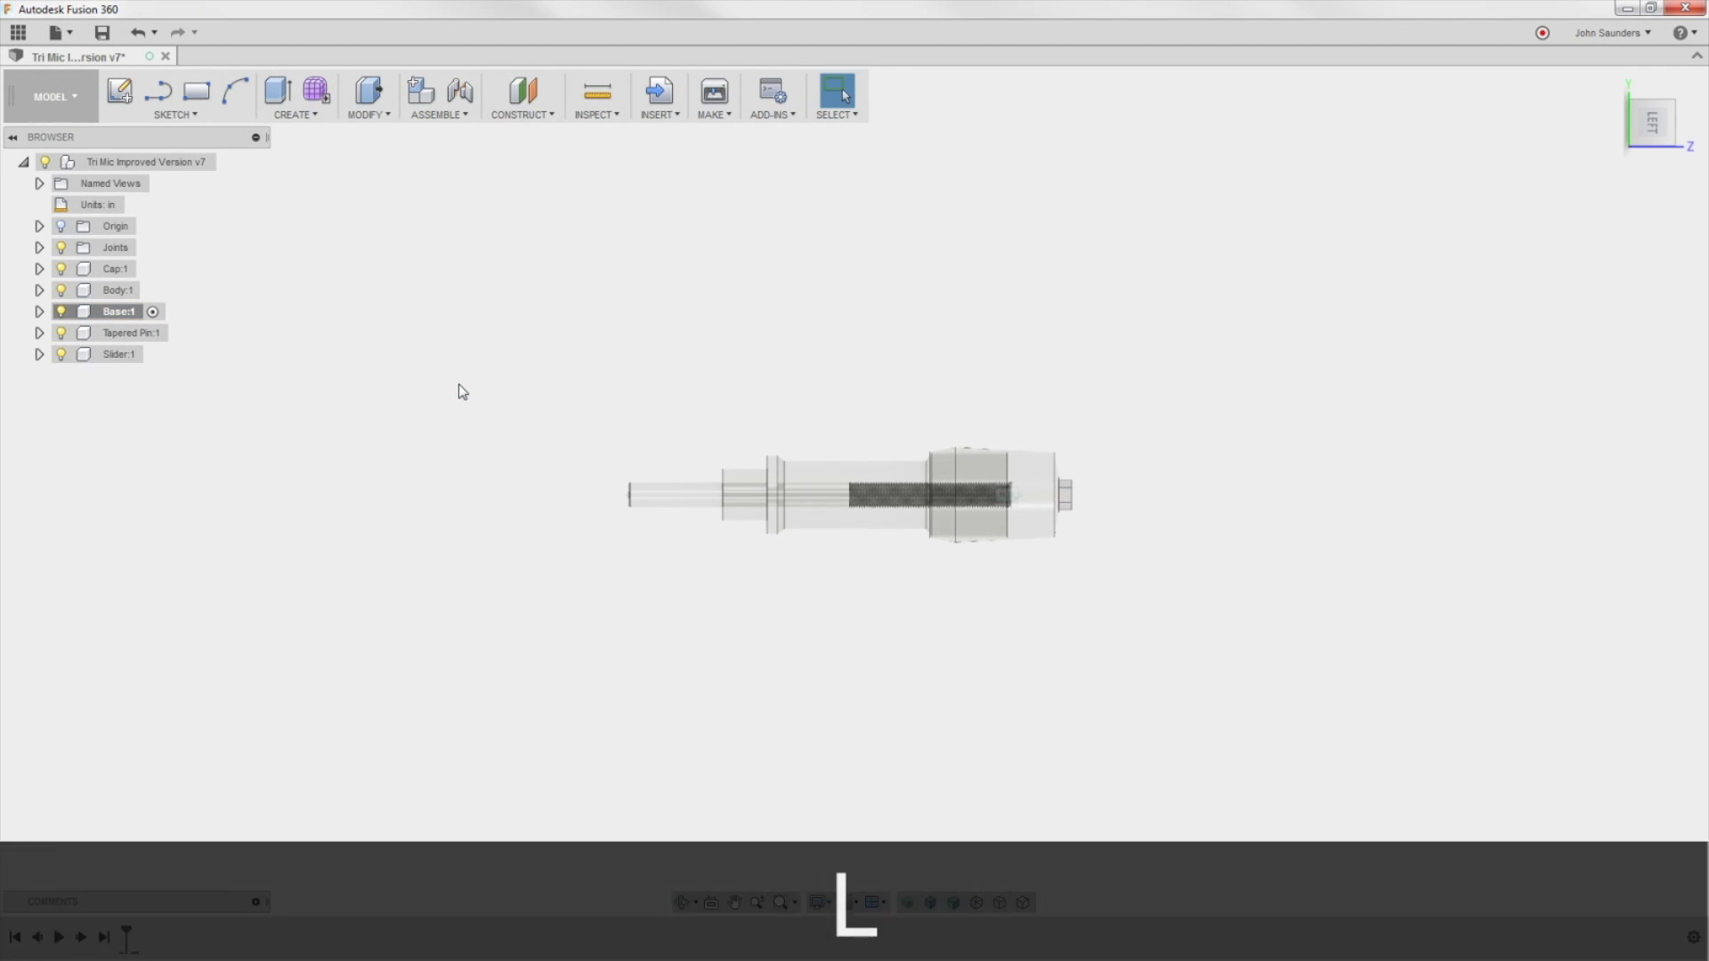
pyautogui.click(1056, 445)
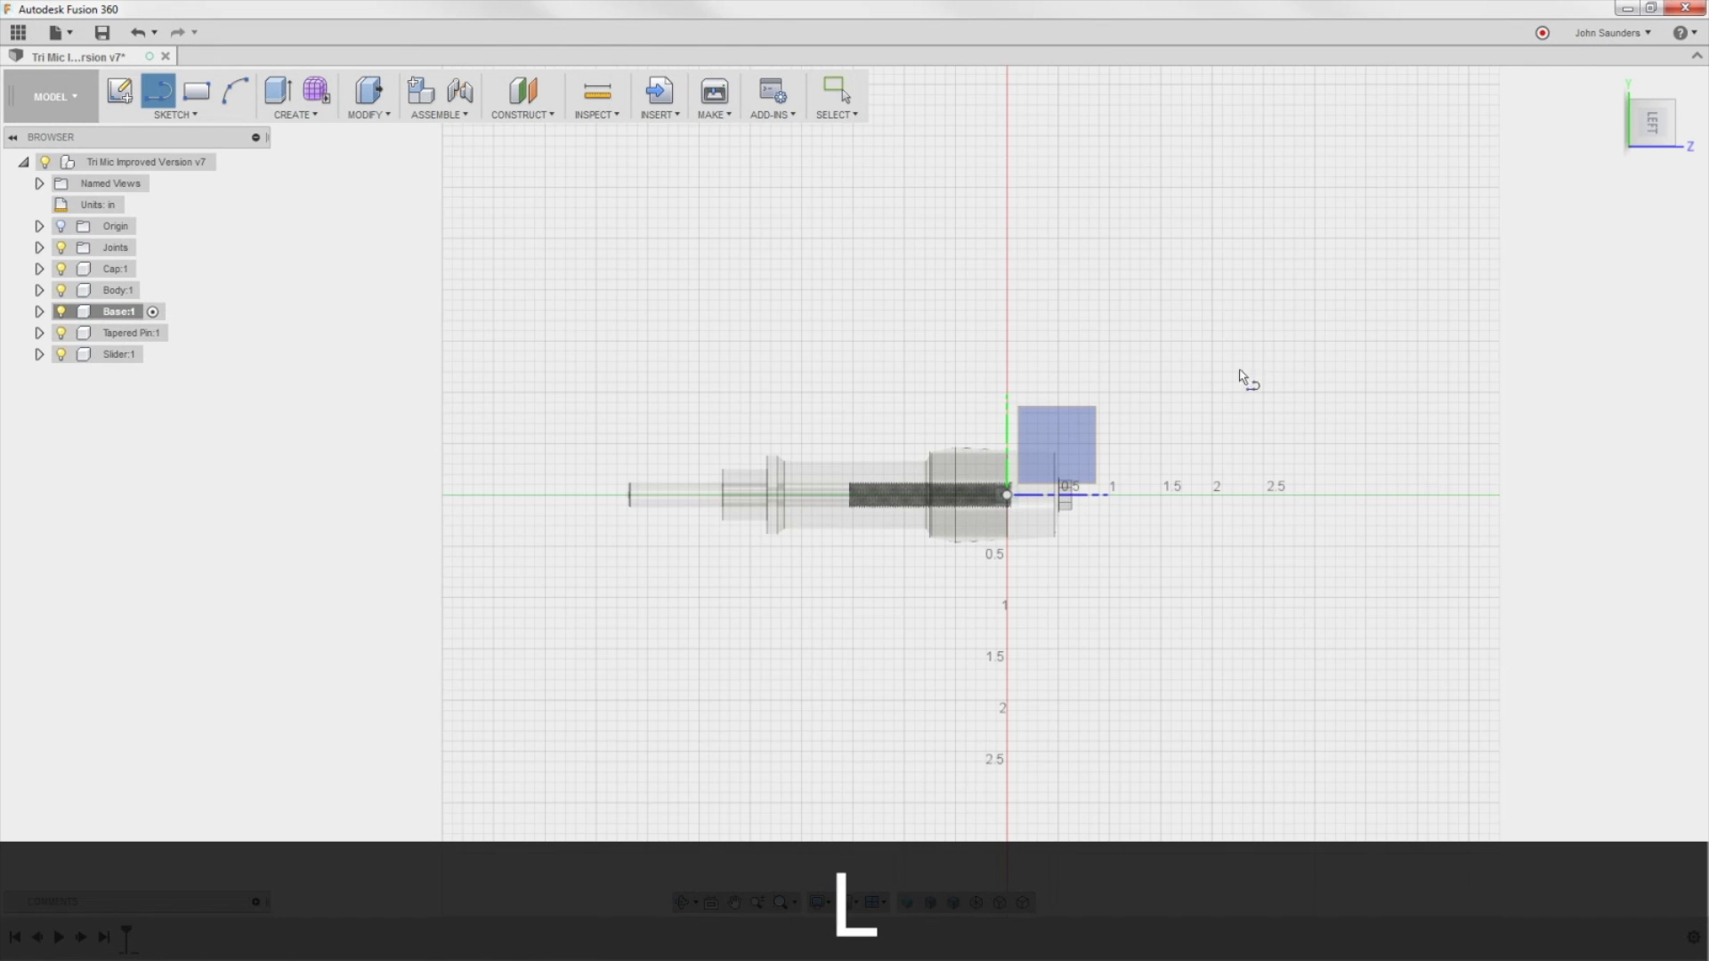
pyautogui.click(771, 540)
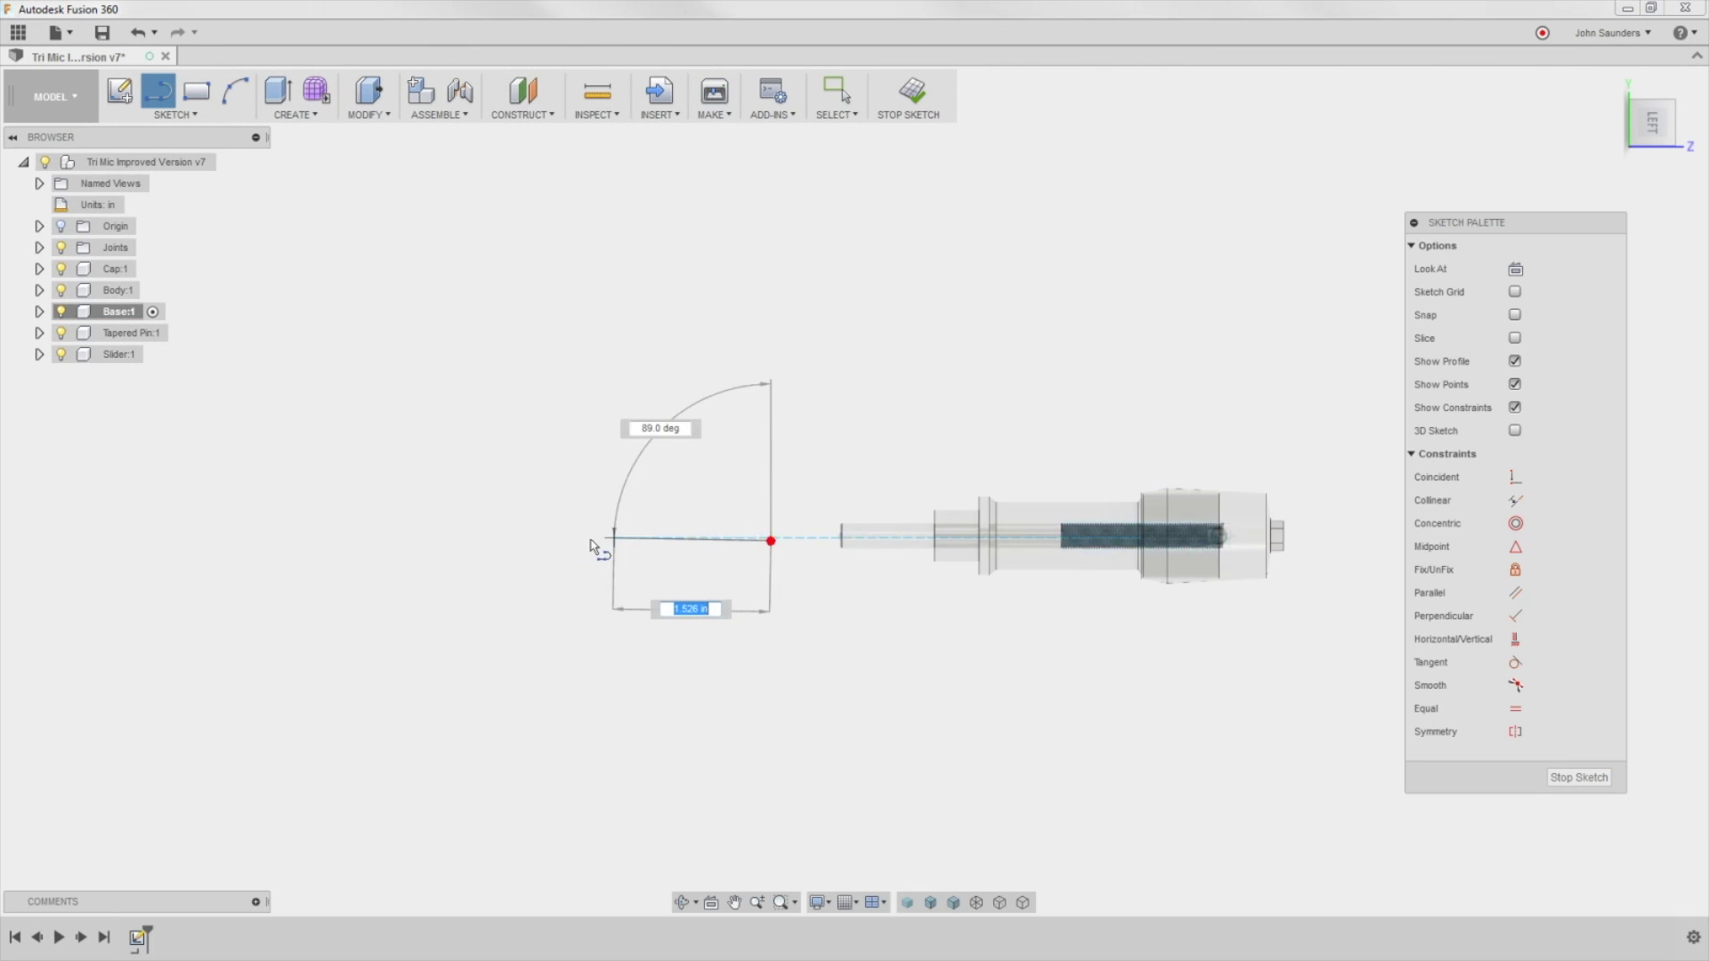
pyautogui.click(525, 540)
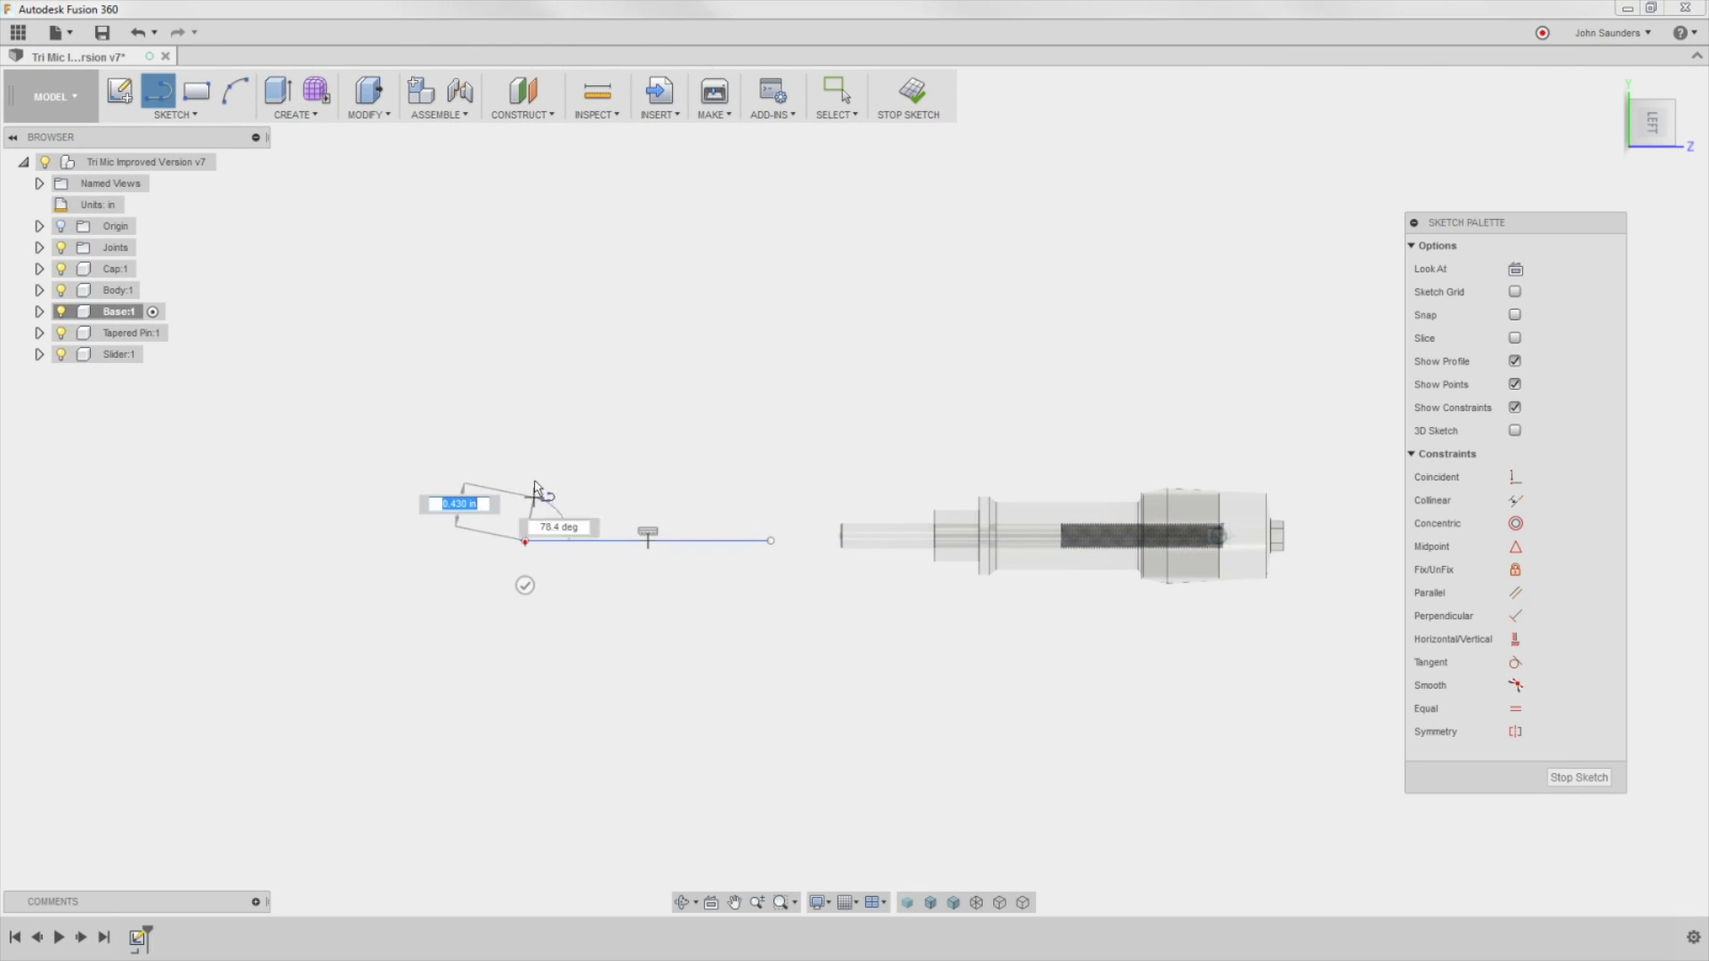
pyautogui.click(525, 435)
pyautogui.click(638, 435)
pyautogui.click(637, 488)
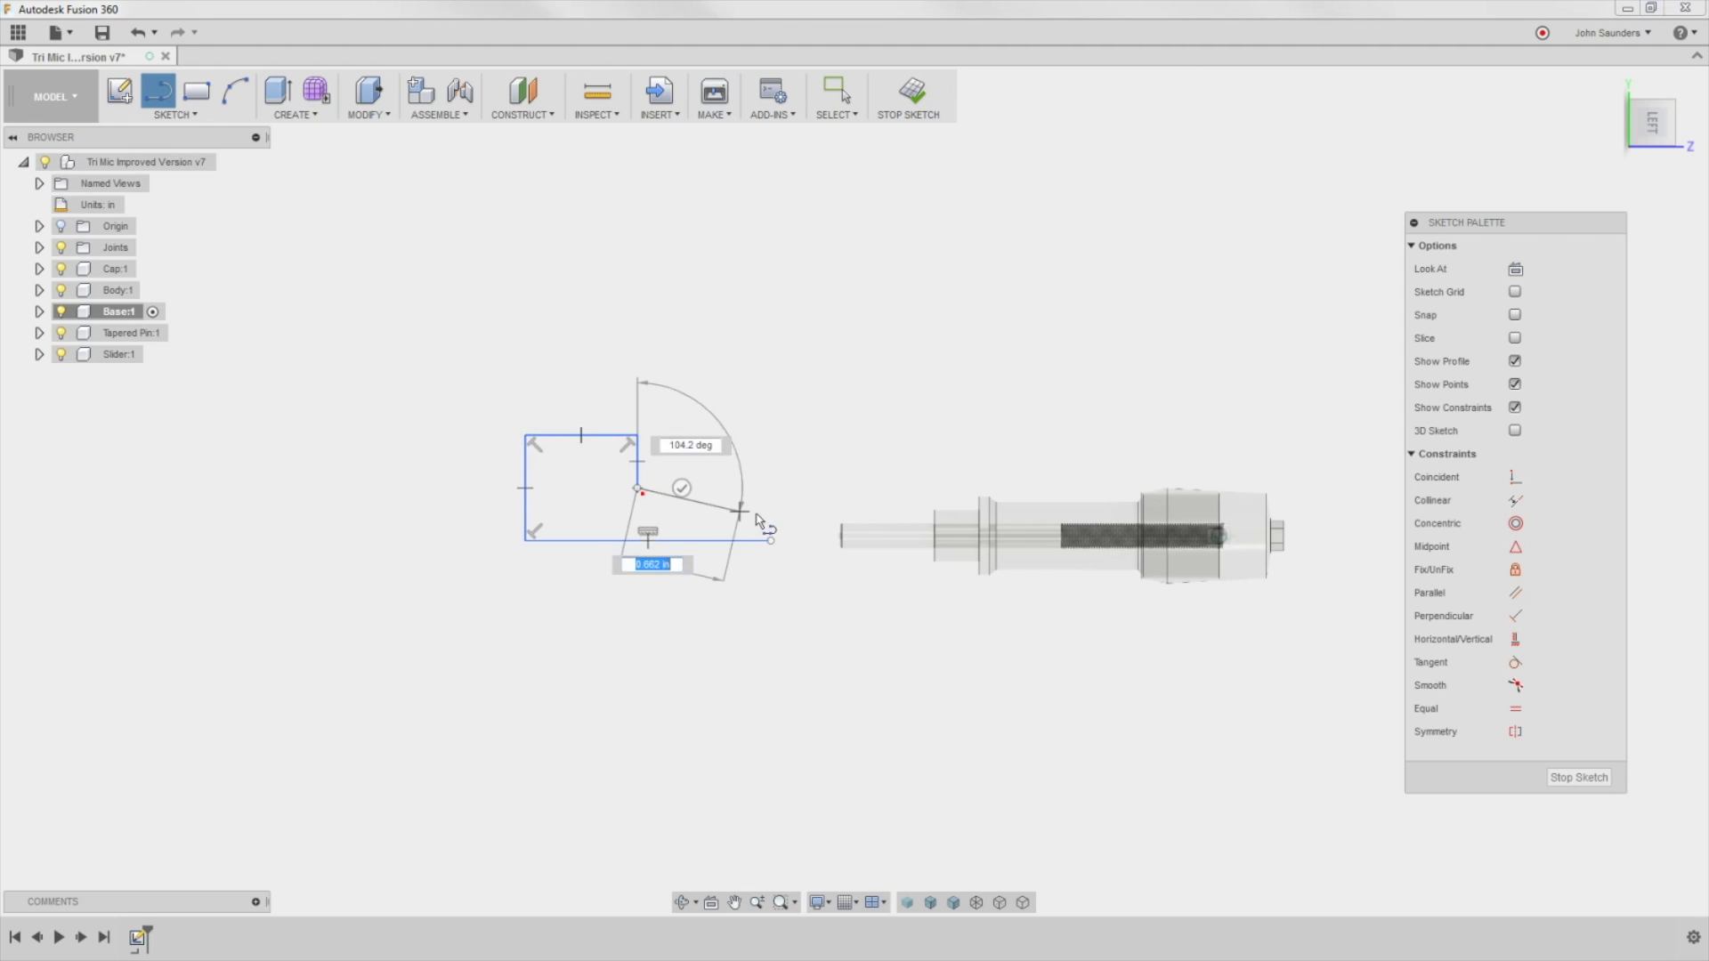
pyautogui.click(767, 488)
pyautogui.click(771, 540)
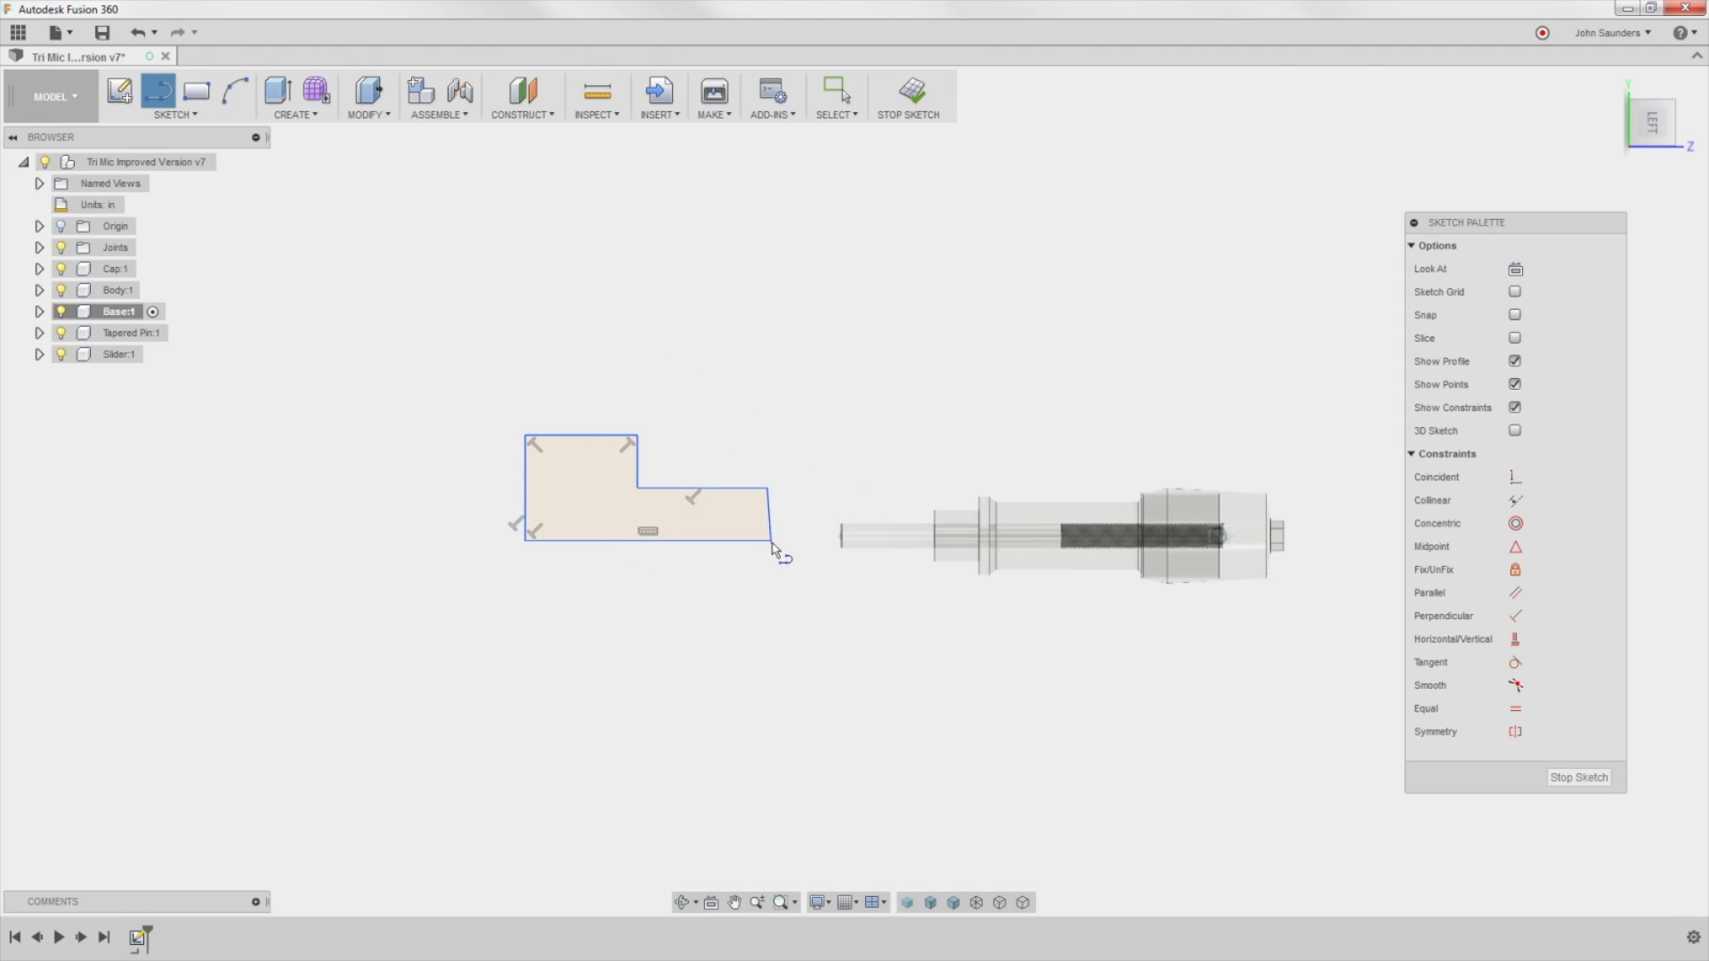
# Step: Make the profile's right edge vertical and draw a horizontal line across its lower part
pyautogui.click(1515, 639)
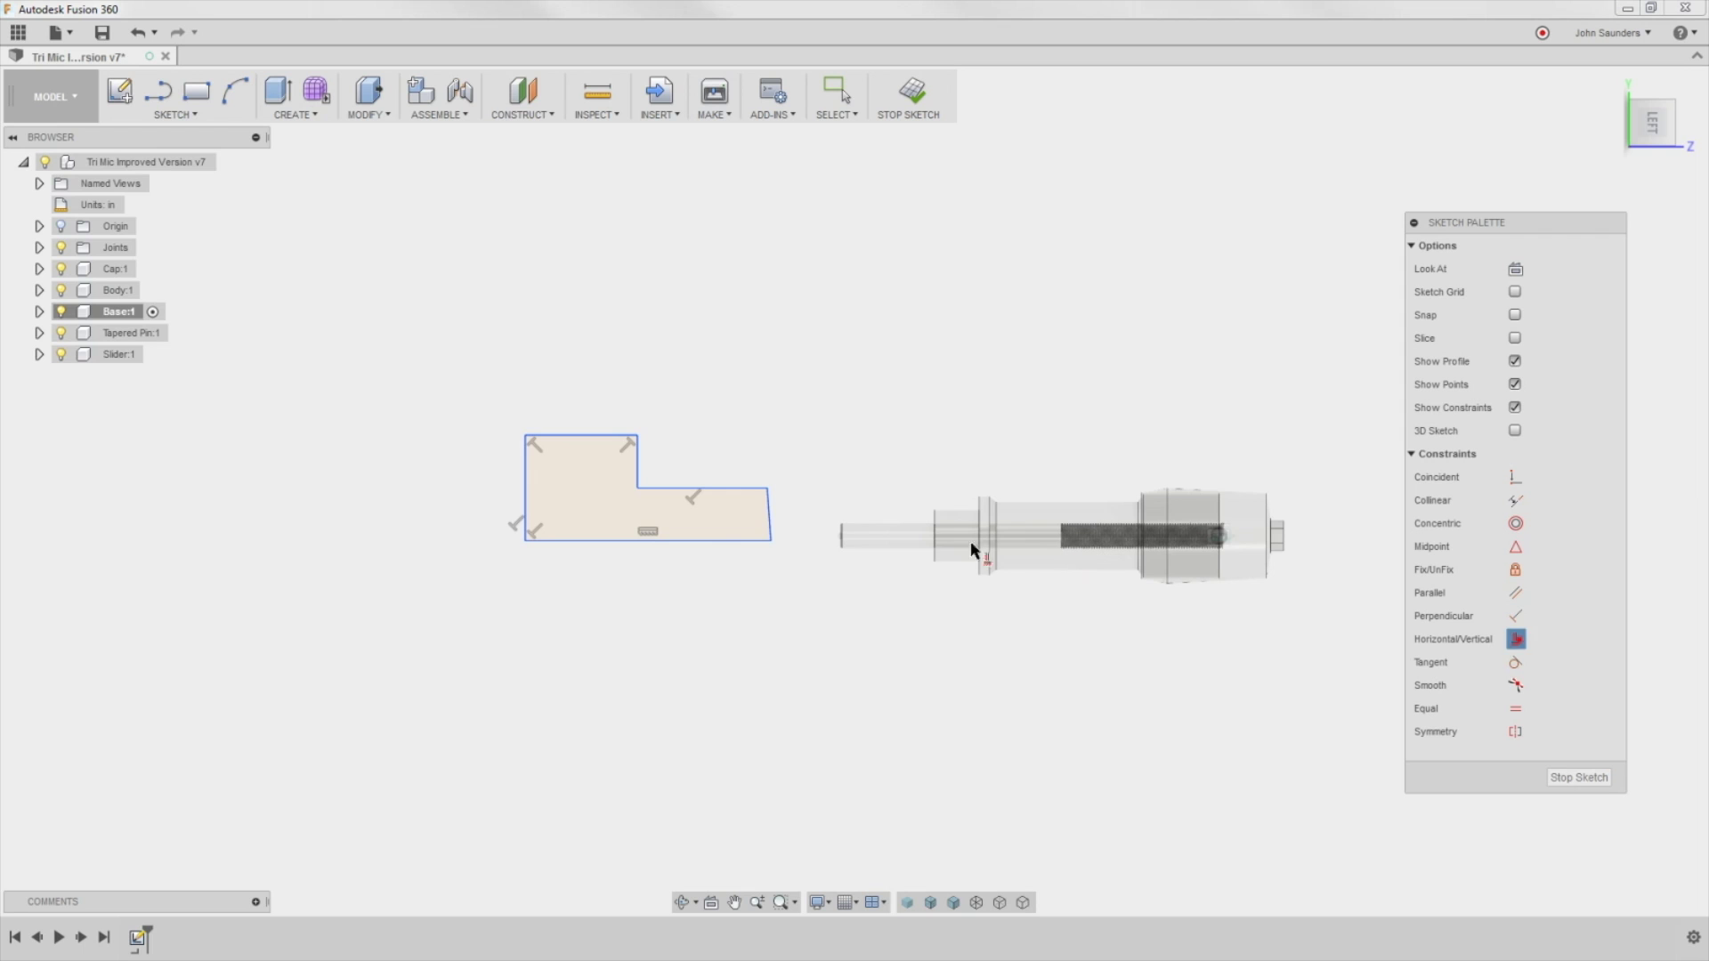
pyautogui.click(767, 512)
pyautogui.scroll(1, 767, 513)
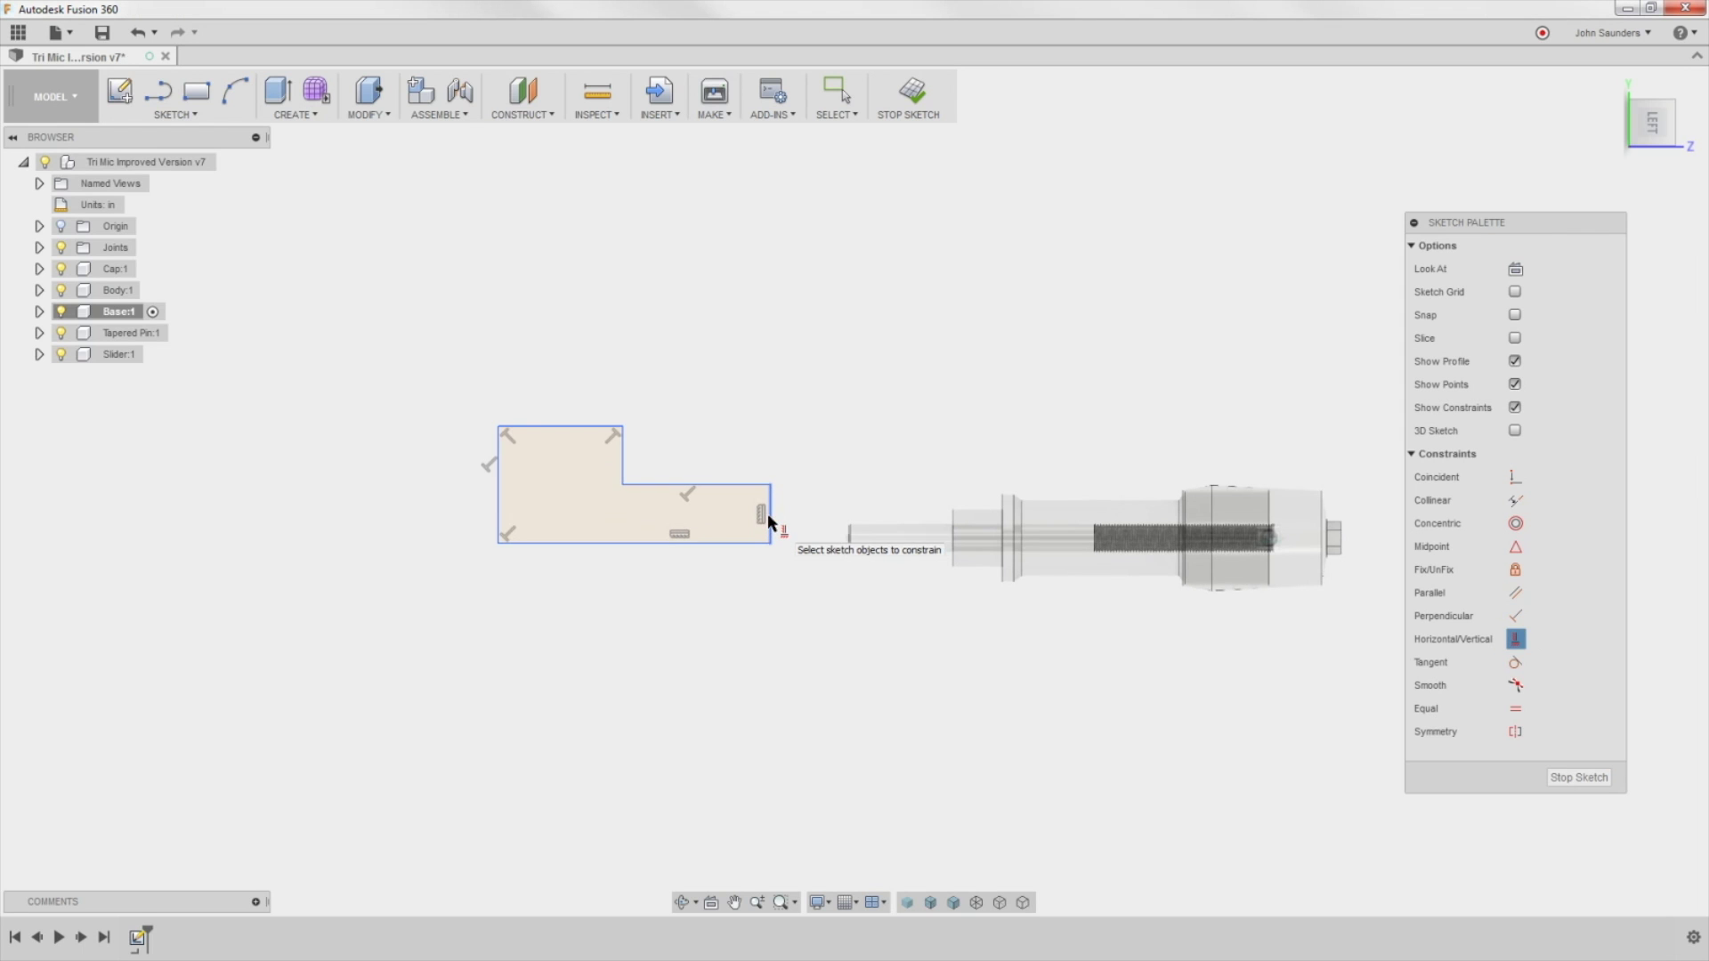
pyautogui.press('l')
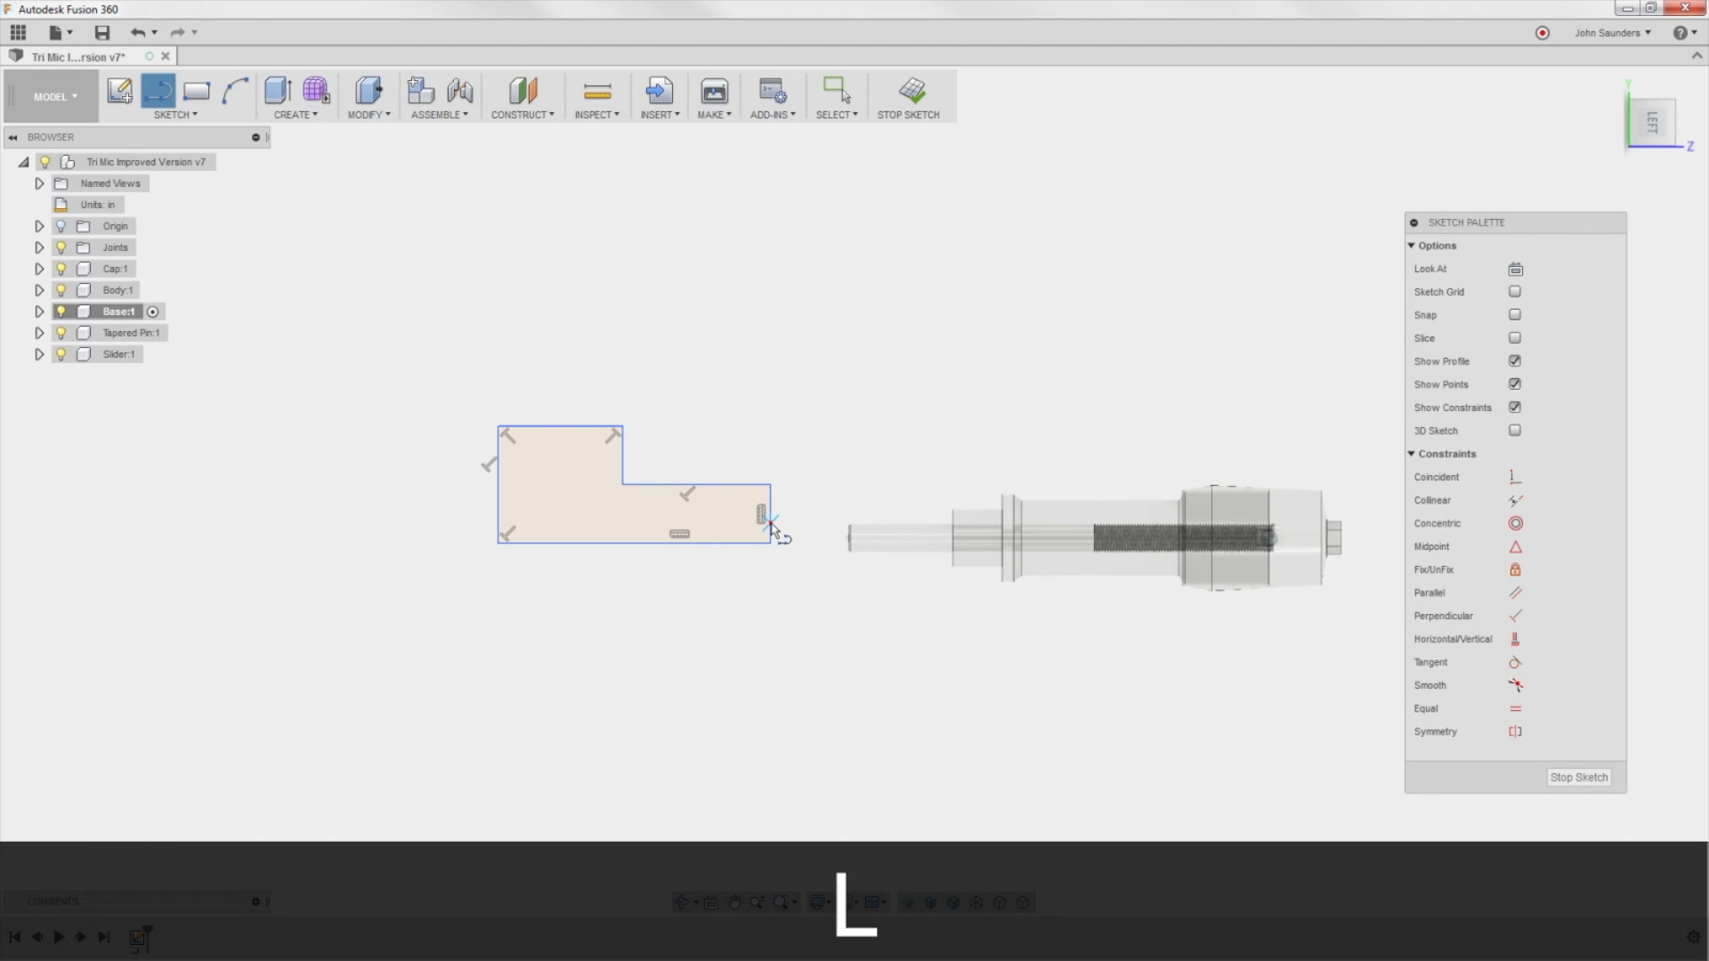
pyautogui.click(771, 524)
pyautogui.click(498, 523)
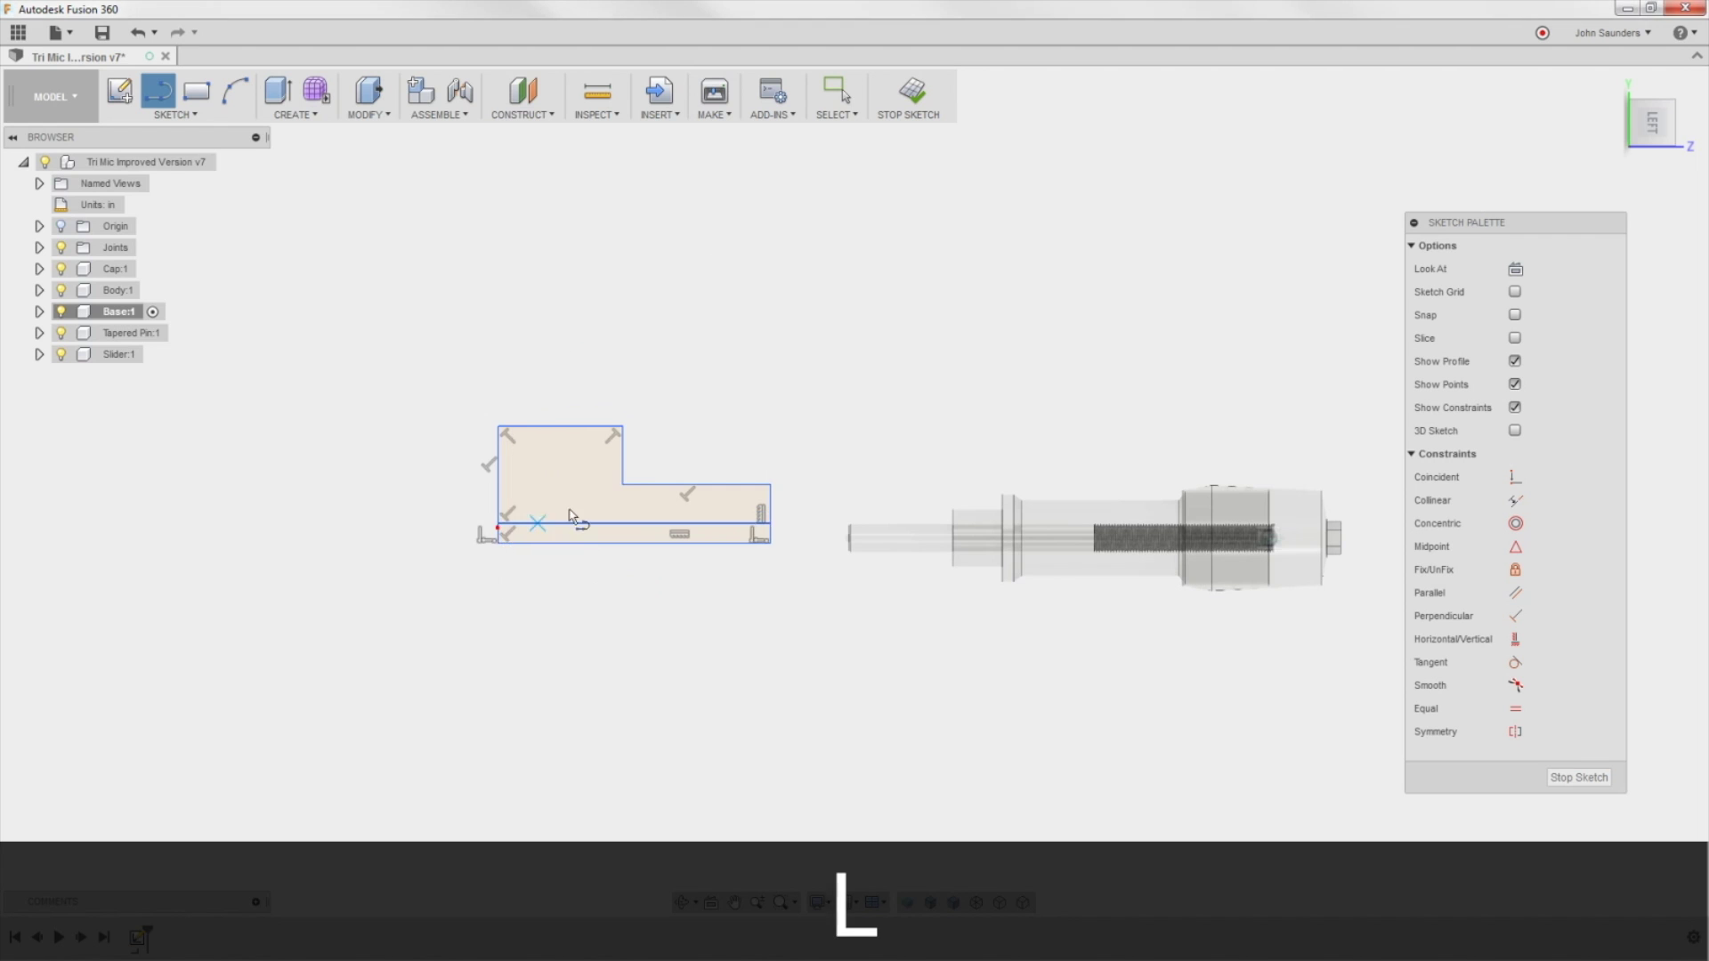
pyautogui.scroll(2, 627, 480)
pyautogui.press('d')
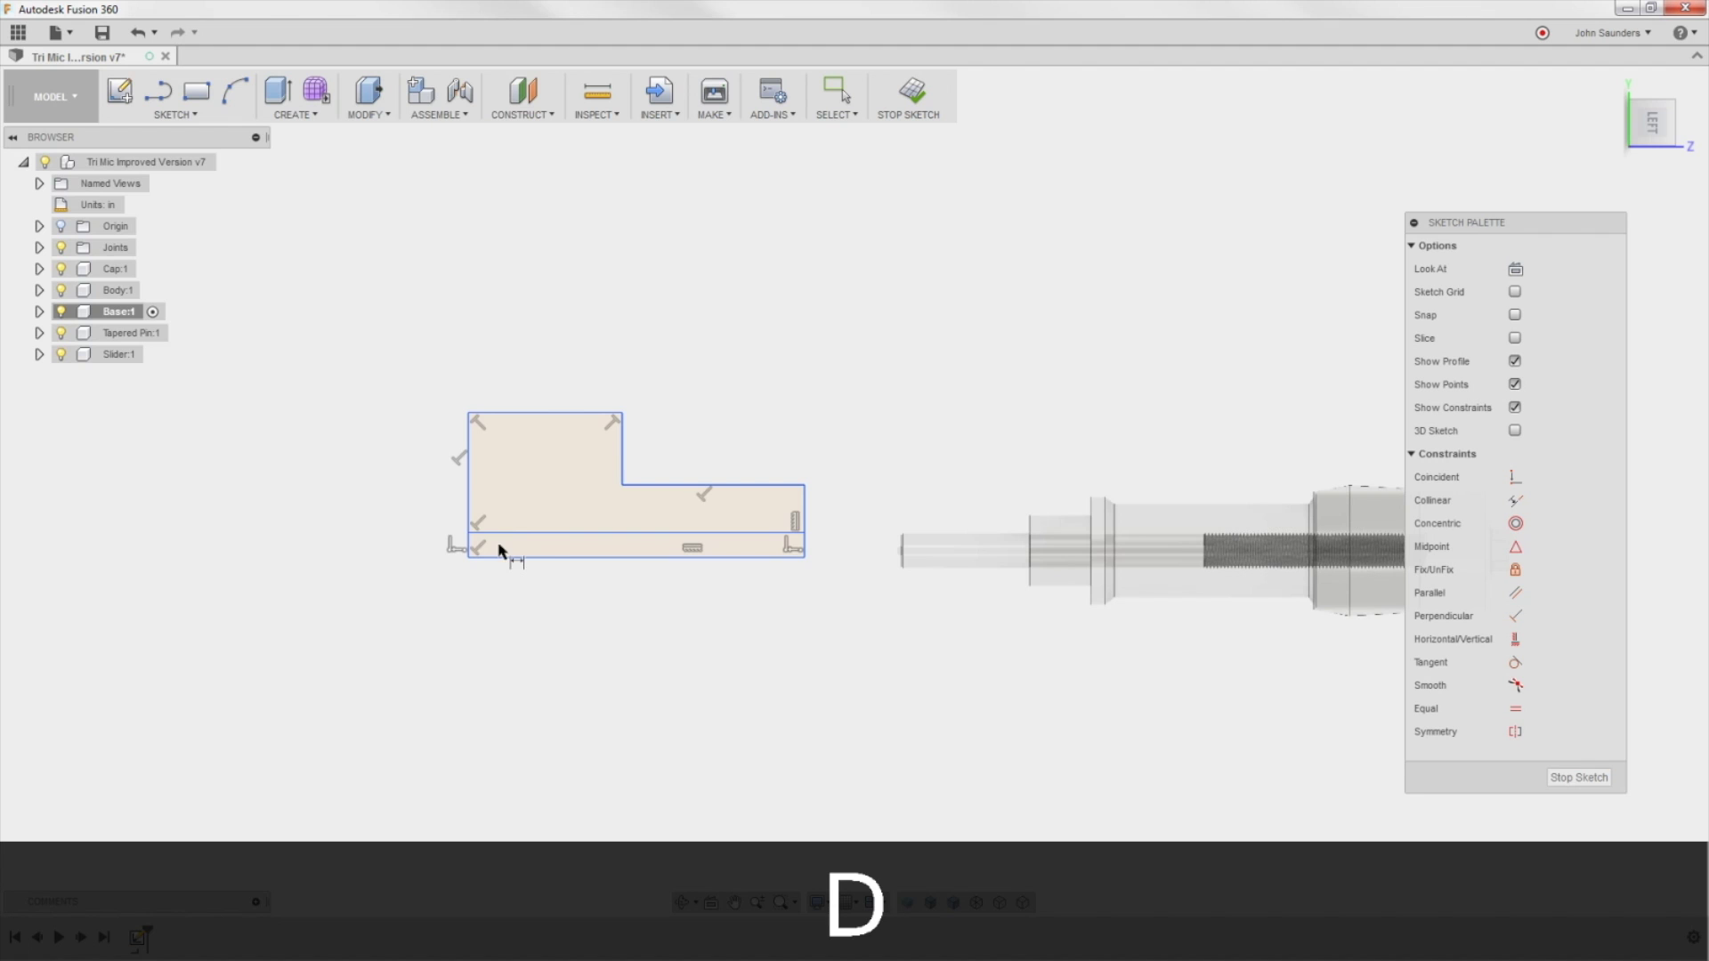
# Step: Dimension the bottom strip between base edge and dividing line to 0.25 in
pyautogui.press('Escape')
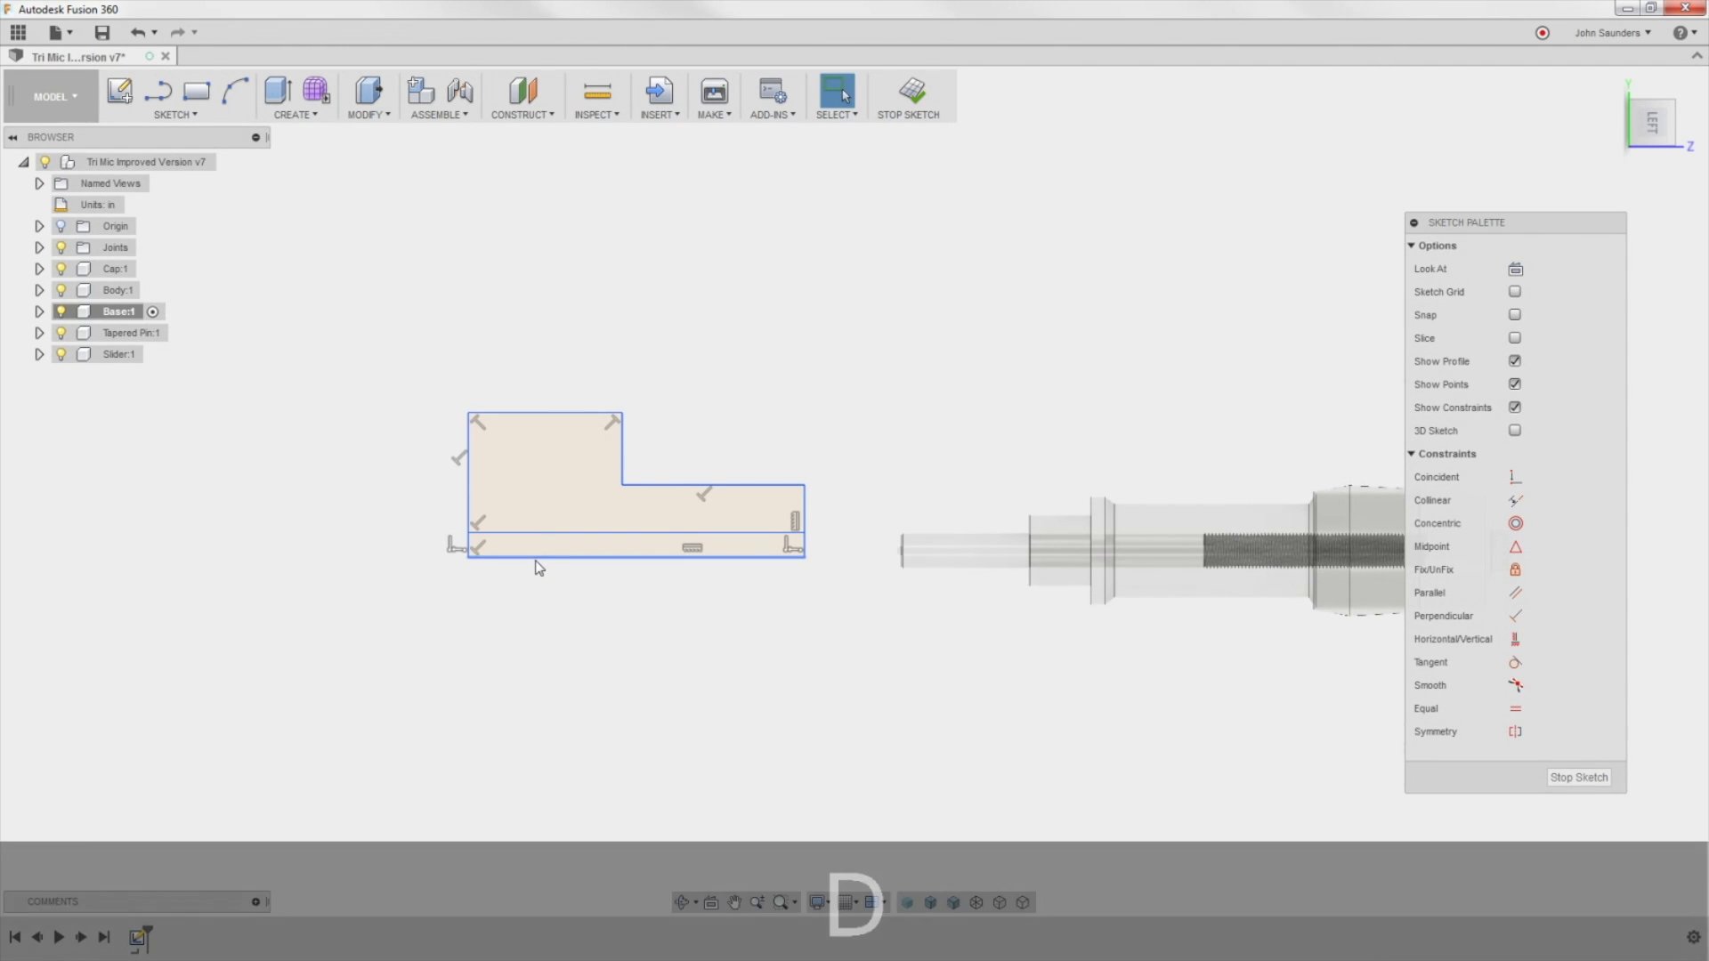
pyautogui.press('d')
pyautogui.click(537, 534)
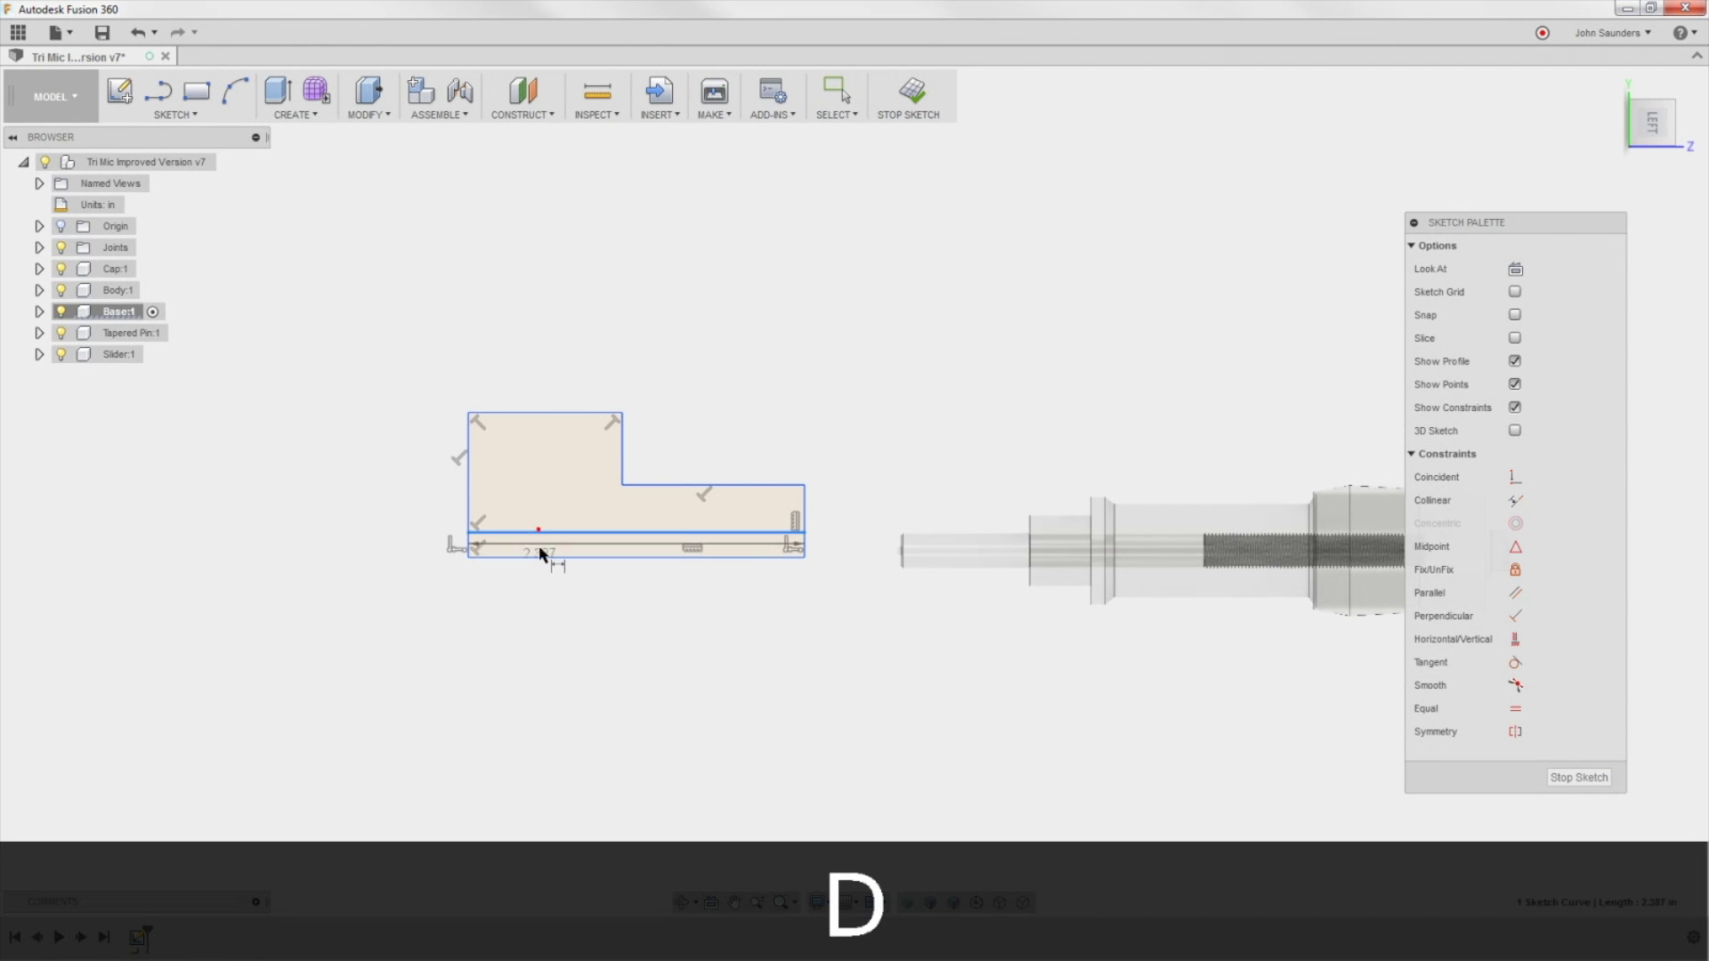
pyautogui.click(542, 558)
pyautogui.click(412, 542)
pyautogui.write('.25')
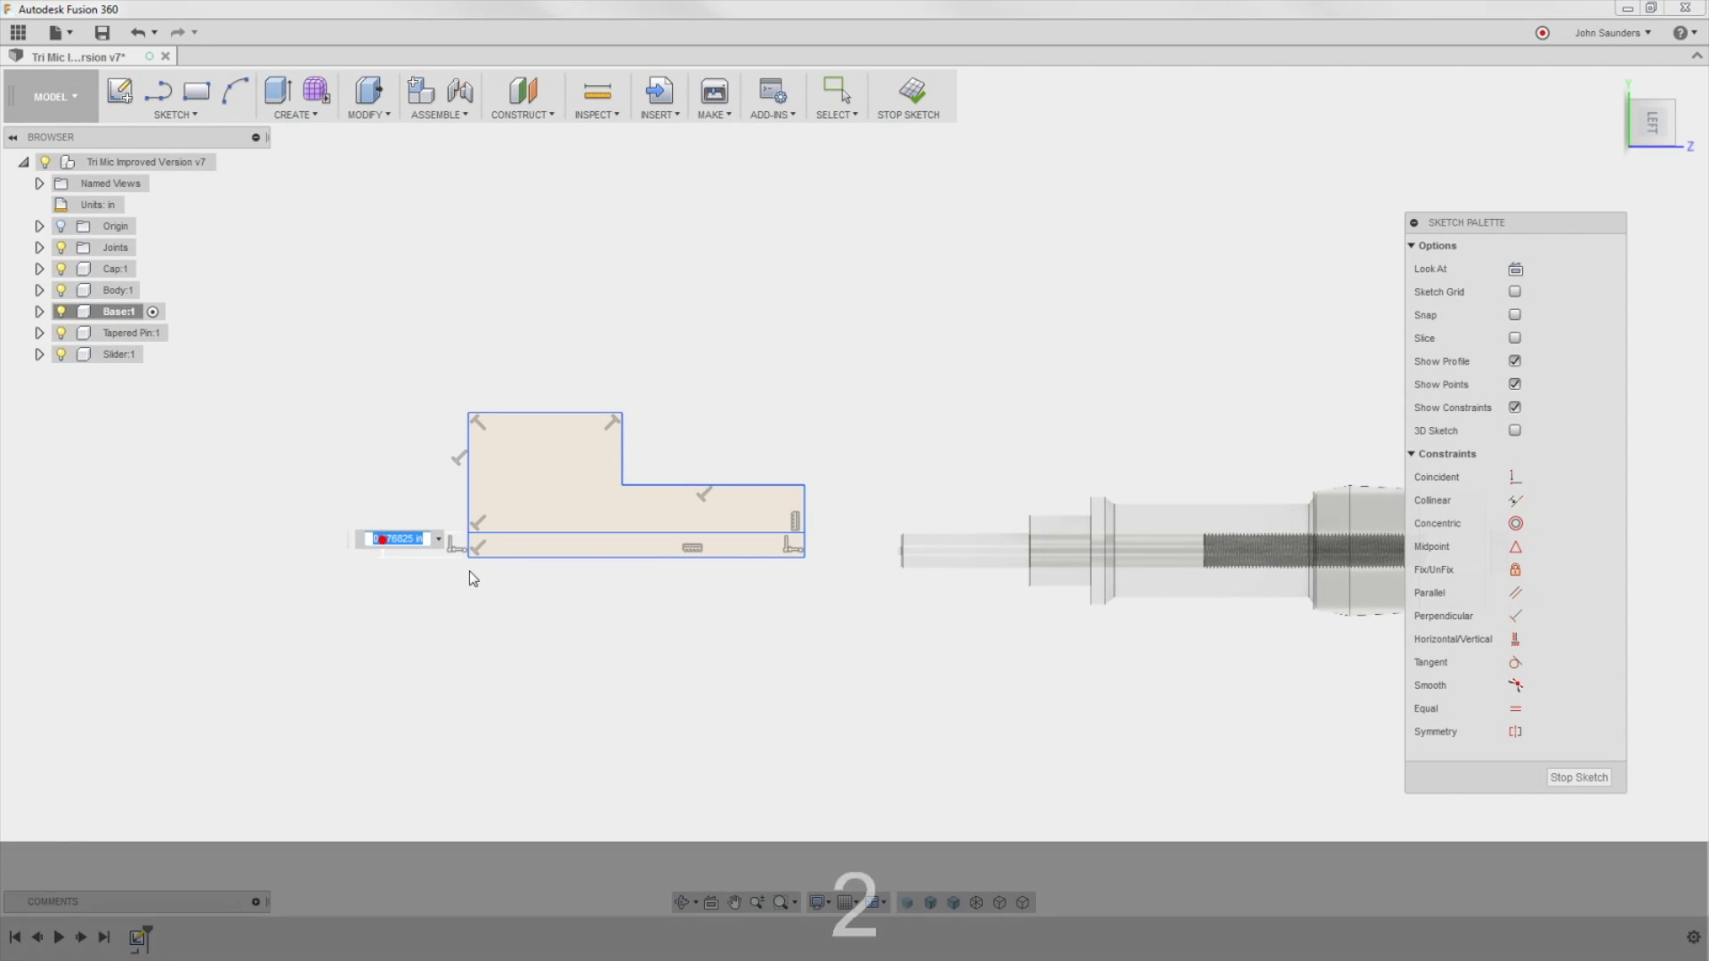
pyautogui.press('Return')
# Step: Dimension the left edge to 0.75 in overall and the right edge to 0.375 in
pyautogui.press('d')
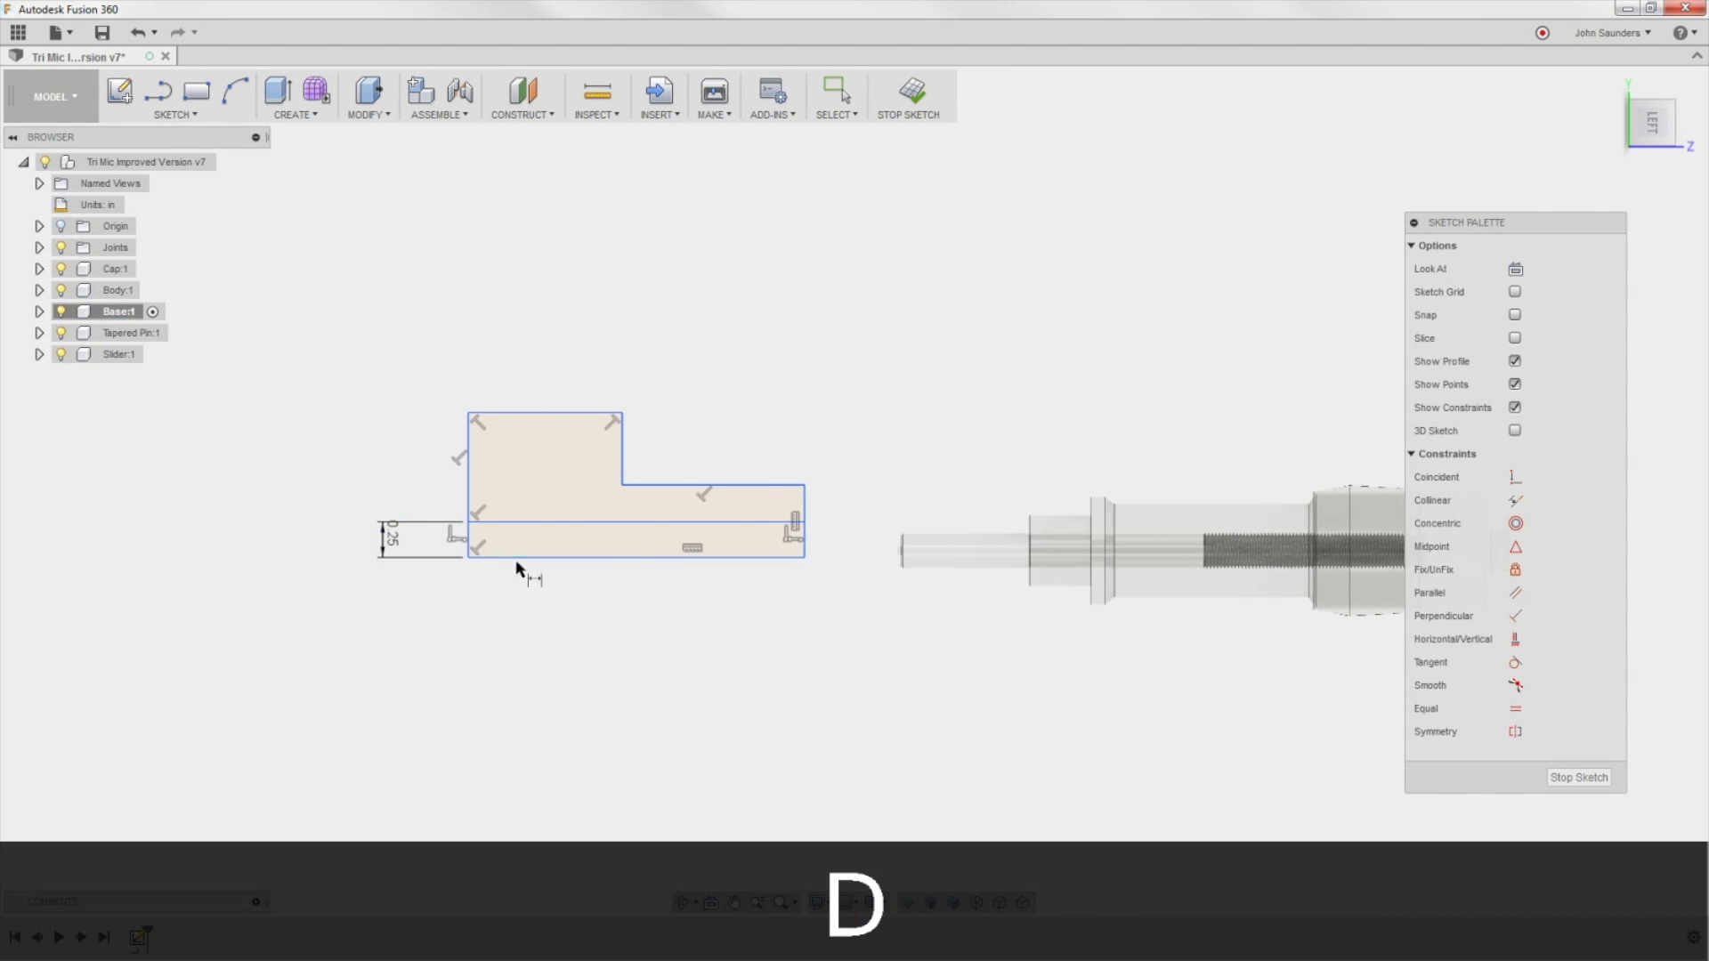
pyautogui.click(468, 505)
pyautogui.click(345, 471)
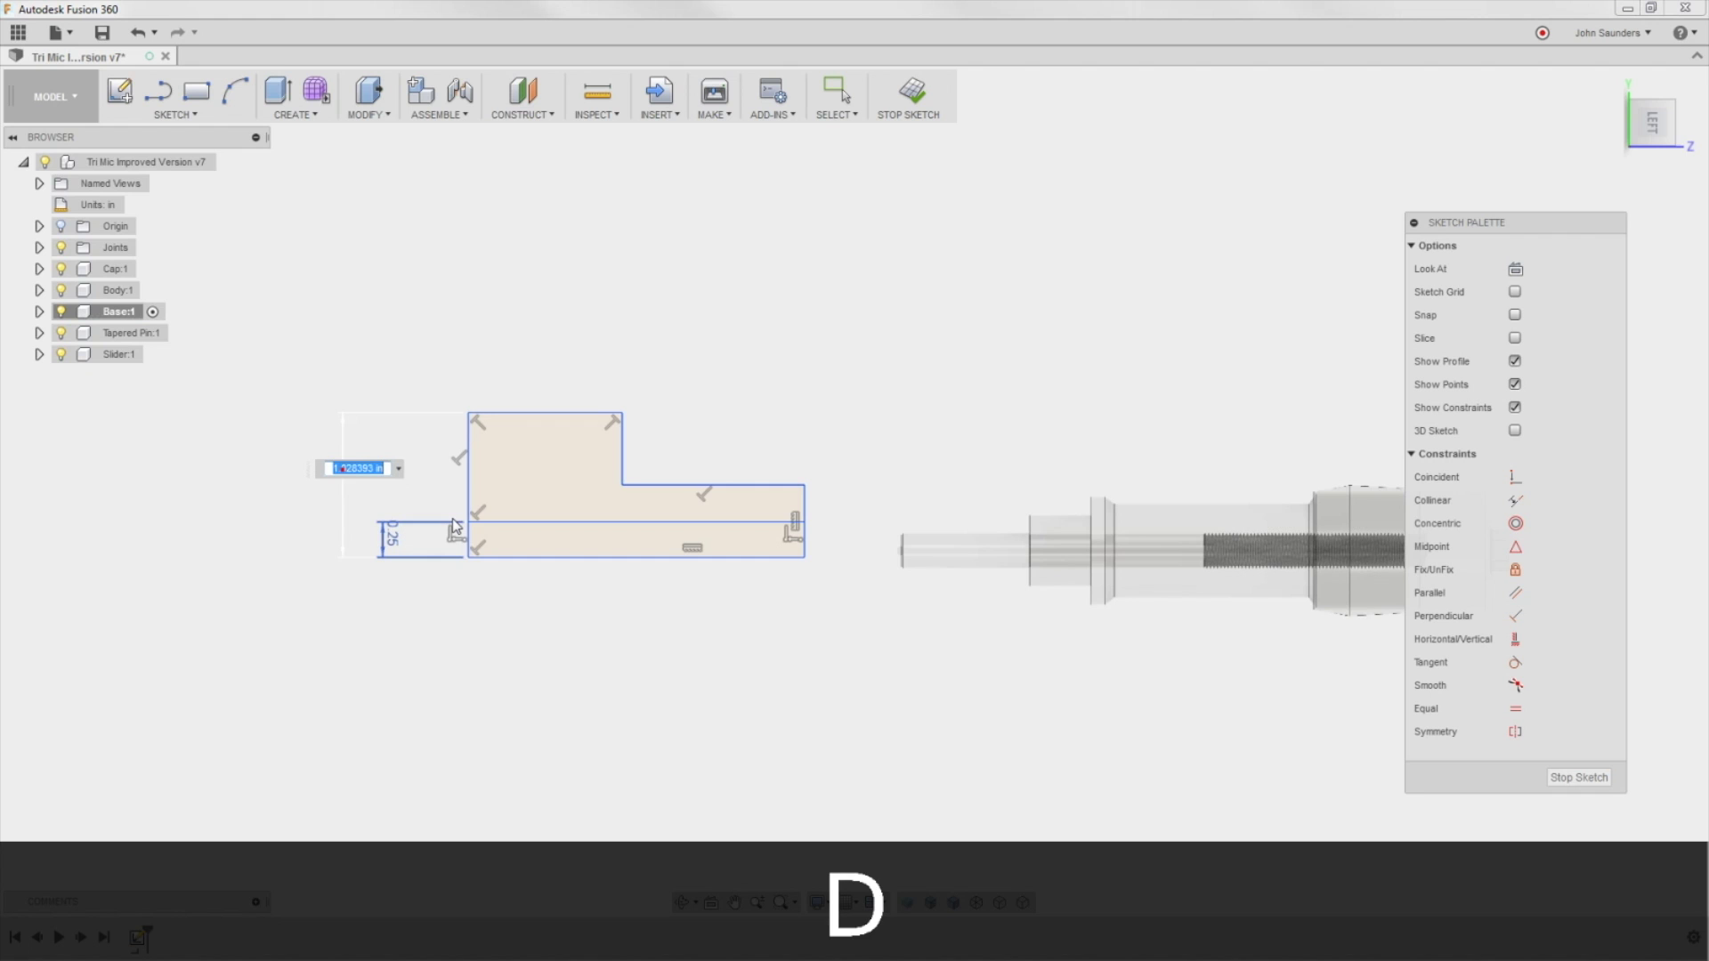
pyautogui.press('Delete')
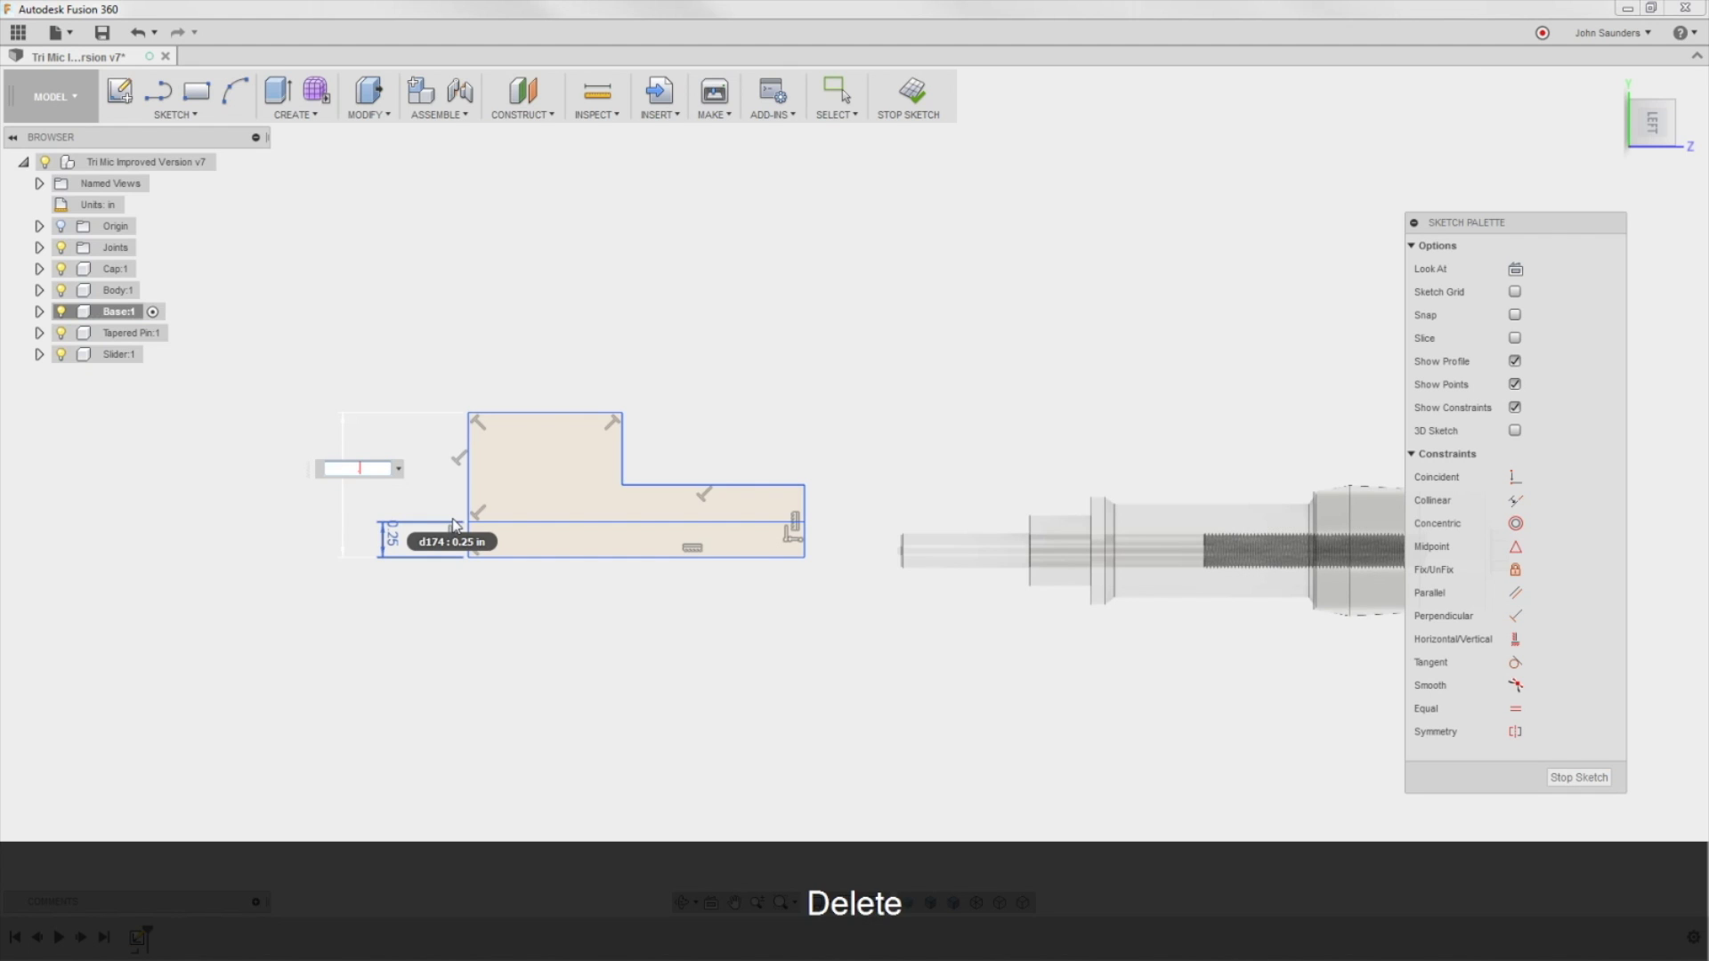
pyautogui.write('0.75')
pyautogui.press('Return')
pyautogui.press('d')
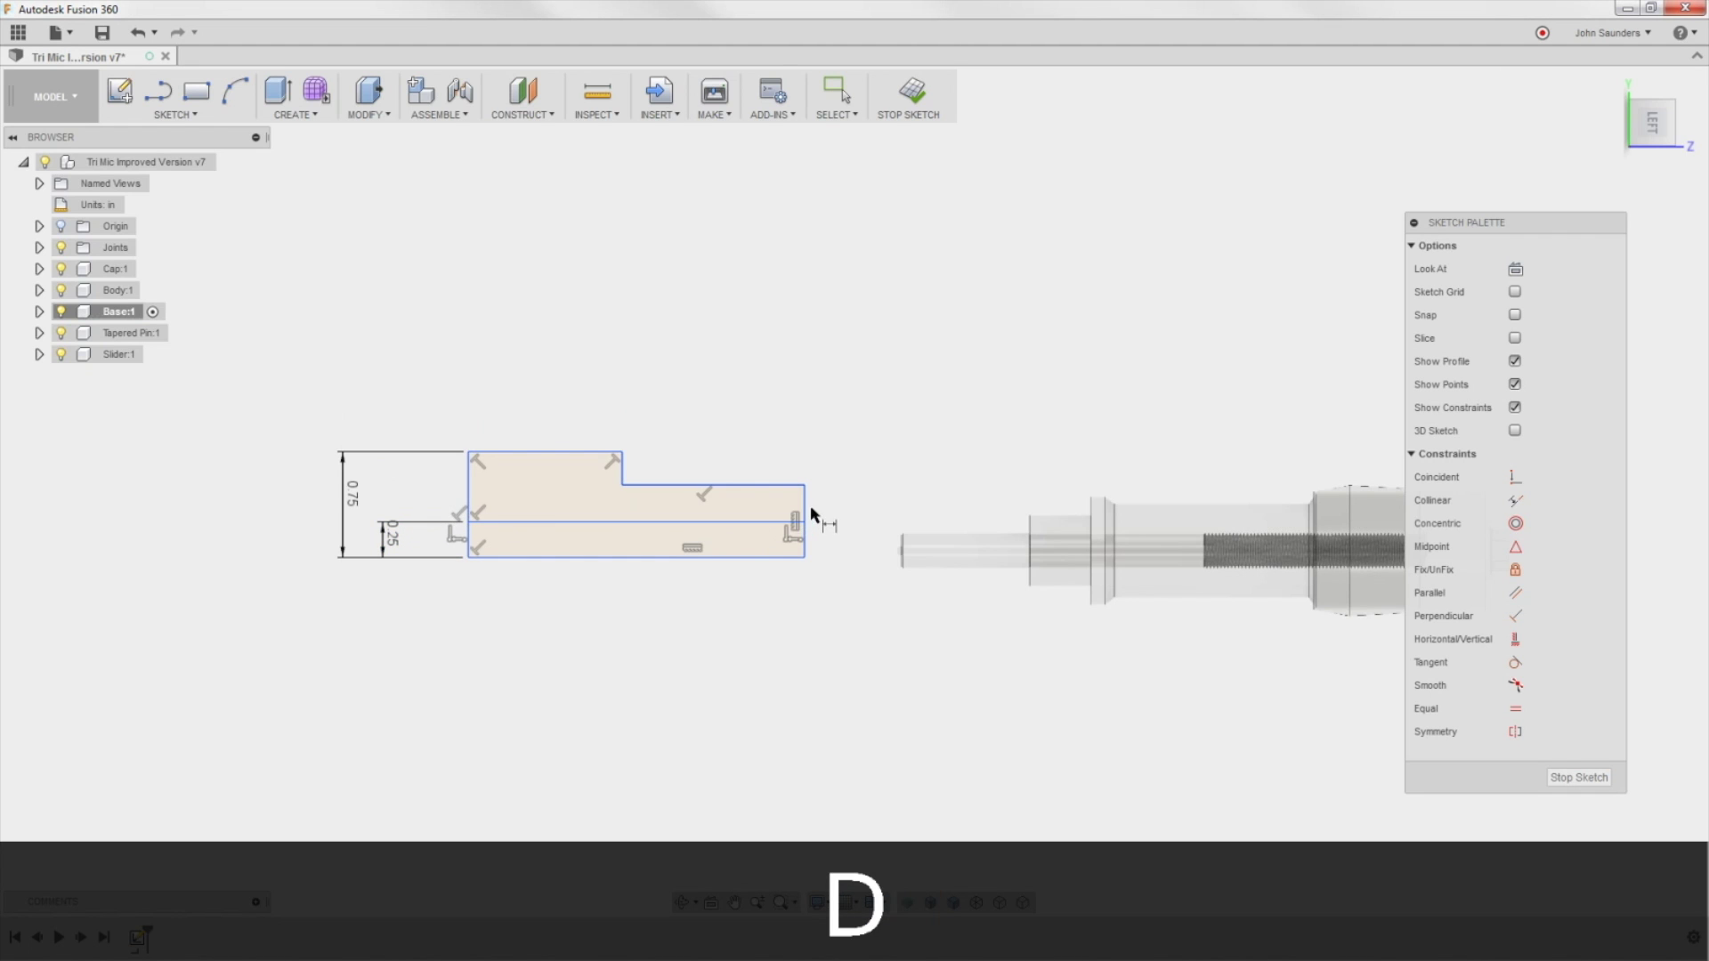
pyautogui.click(805, 513)
pyautogui.click(833, 516)
pyautogui.write('.3')
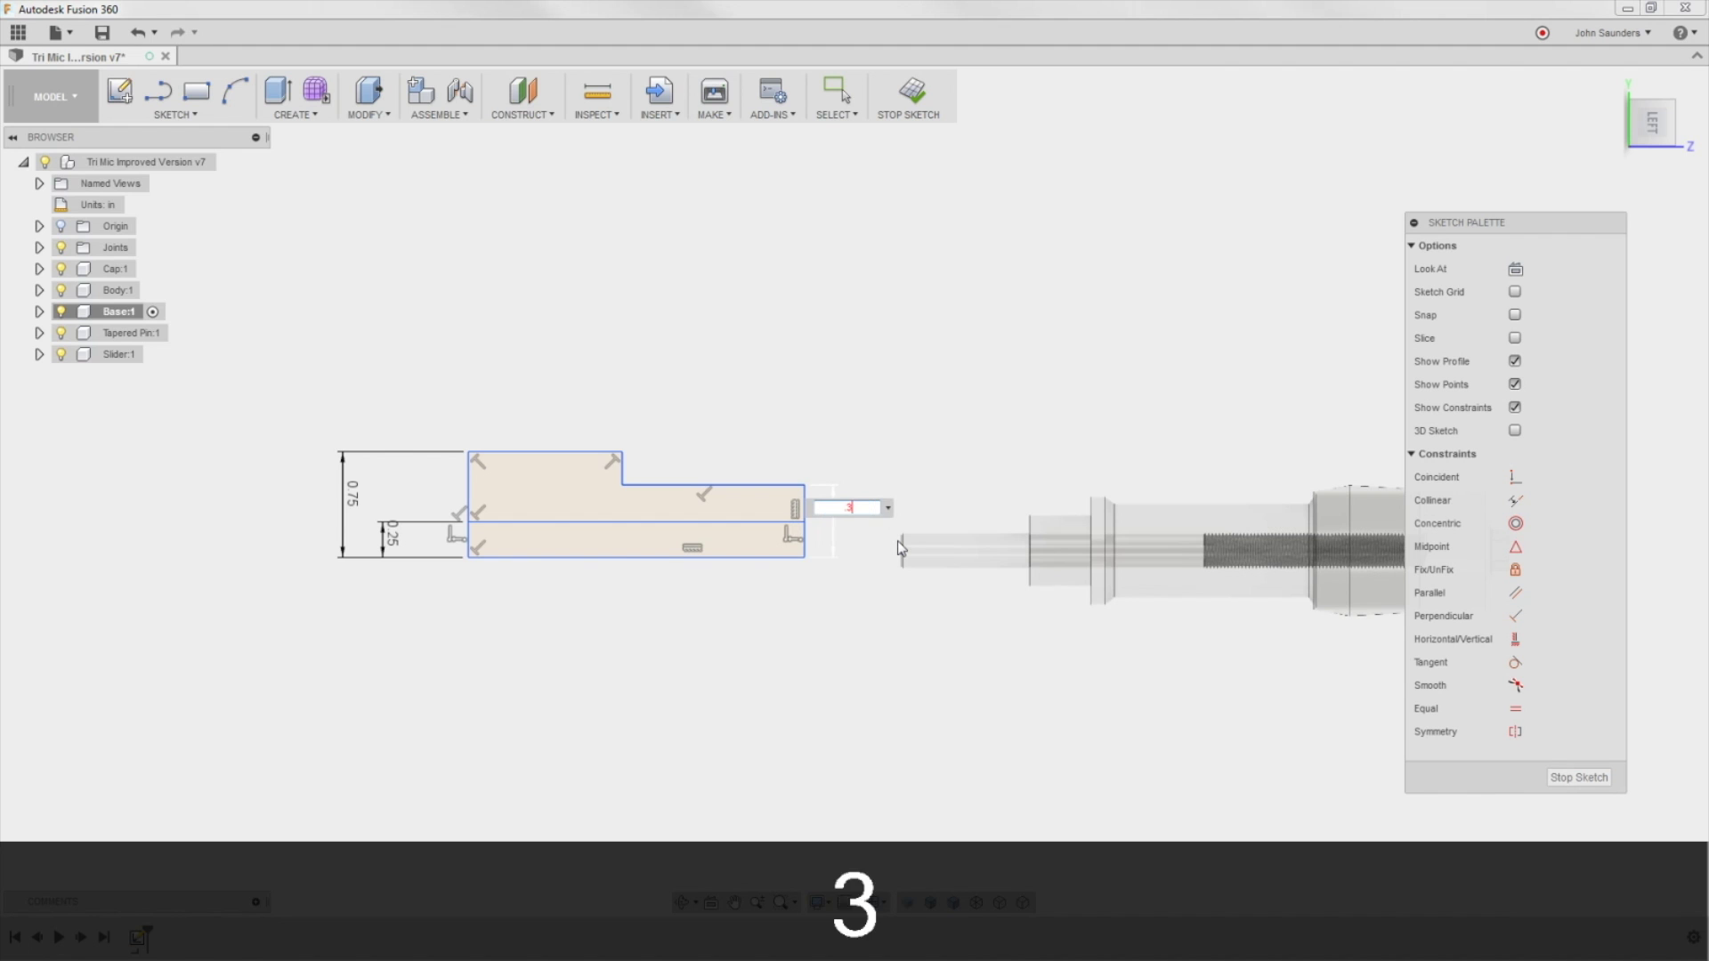
pyautogui.write('75')
pyautogui.press('Return')
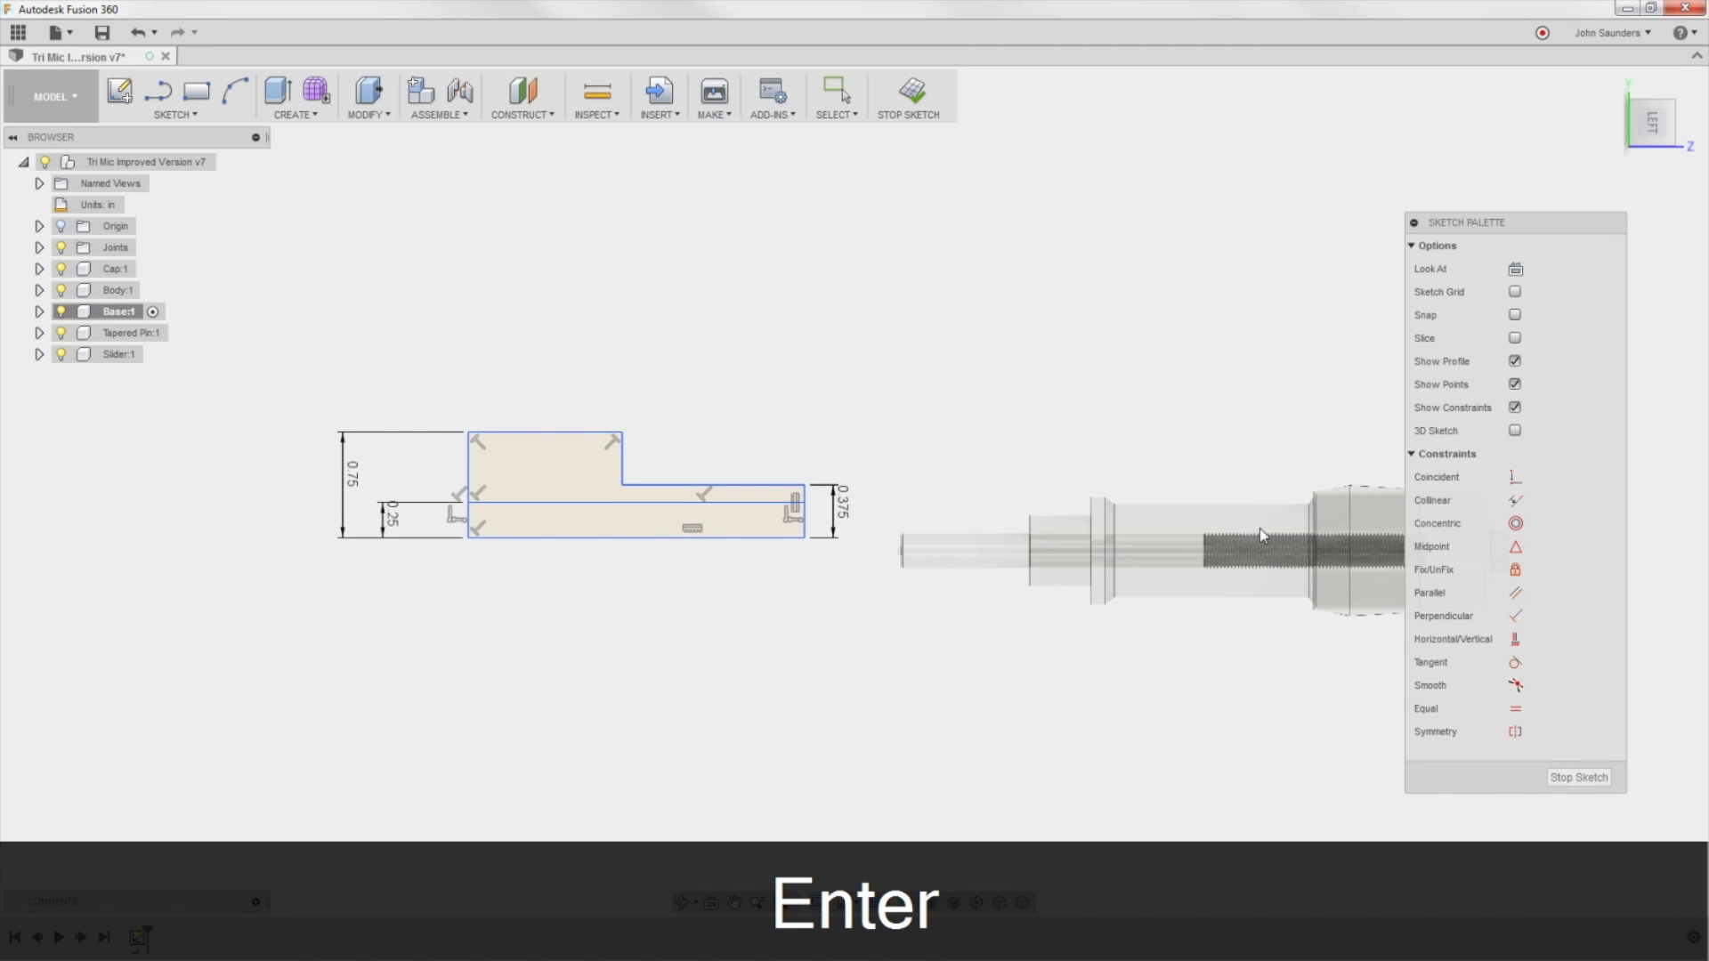
# Step: Constrain the profile's lower right corner horizontal to the shown assembly origin point
pyautogui.scroll(-2, 778, 536)
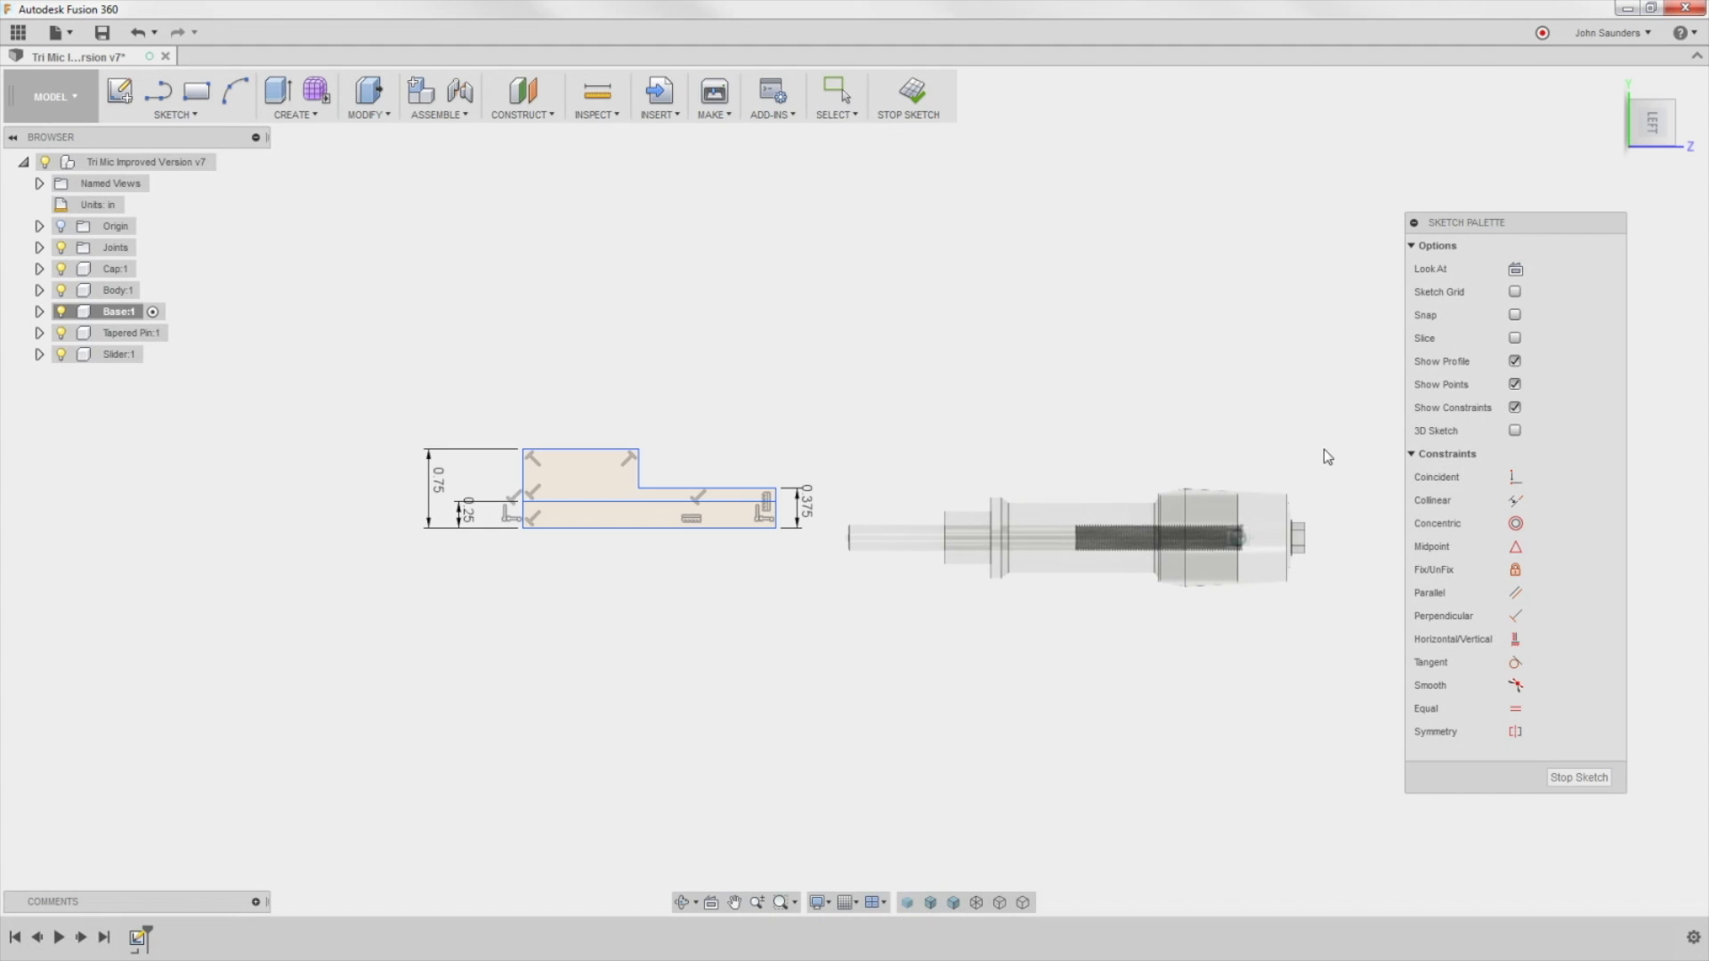
pyautogui.click(1515, 640)
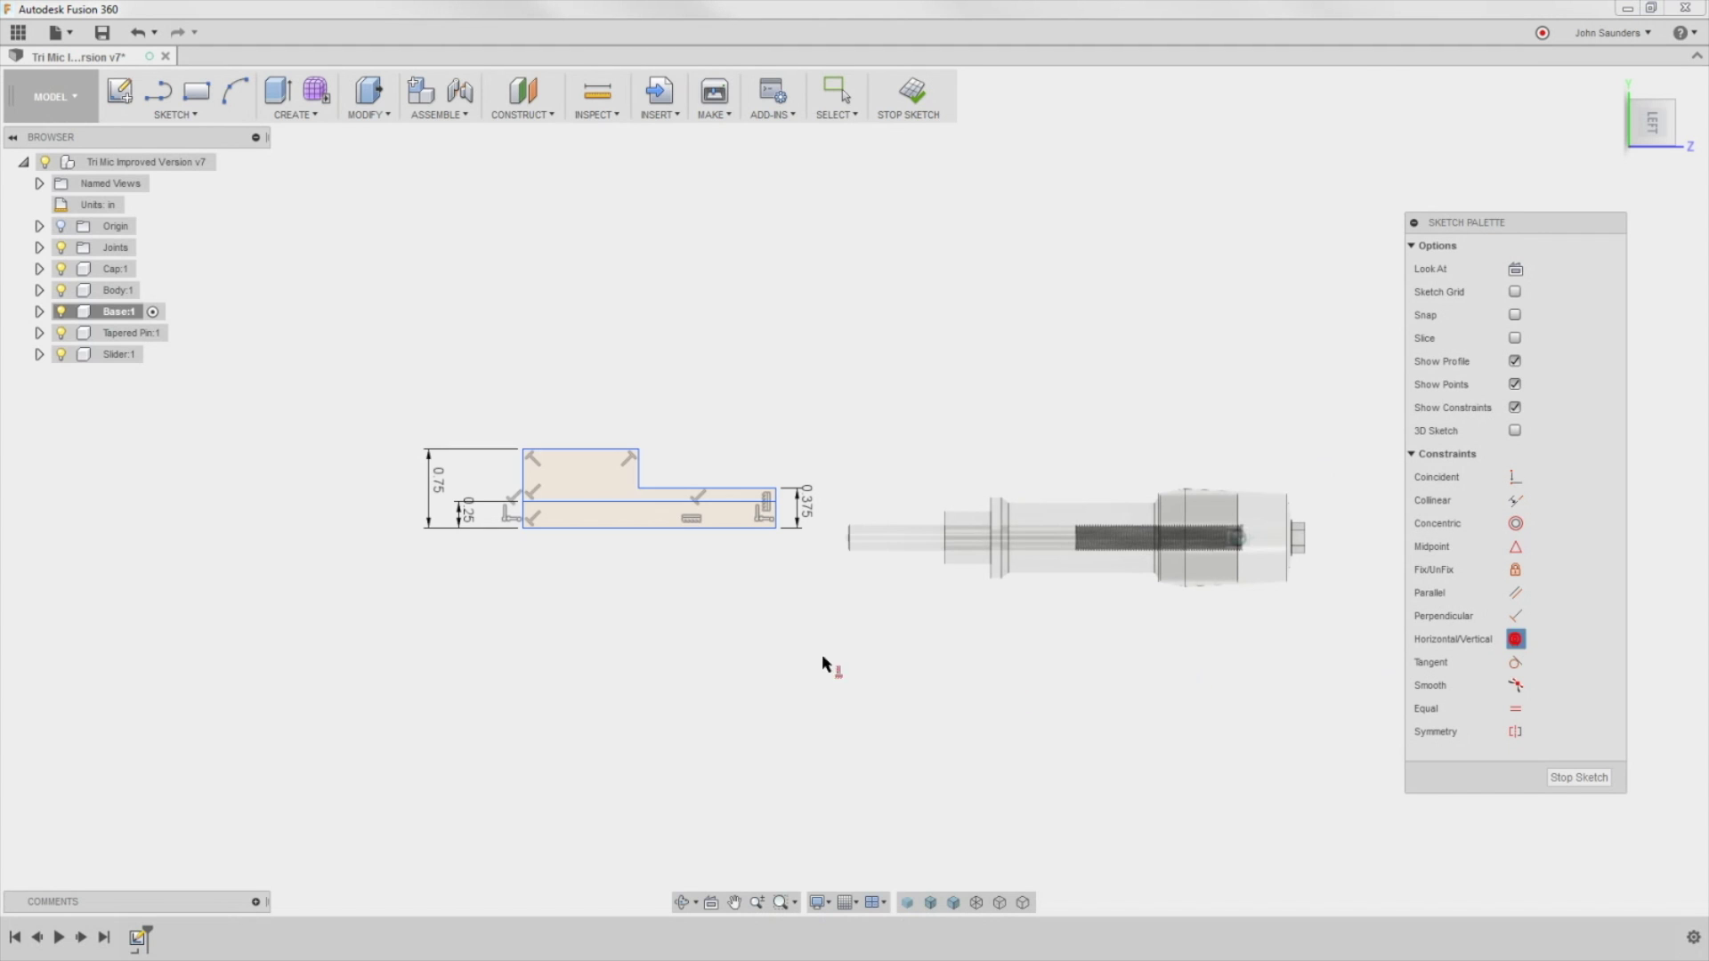
pyautogui.click(775, 529)
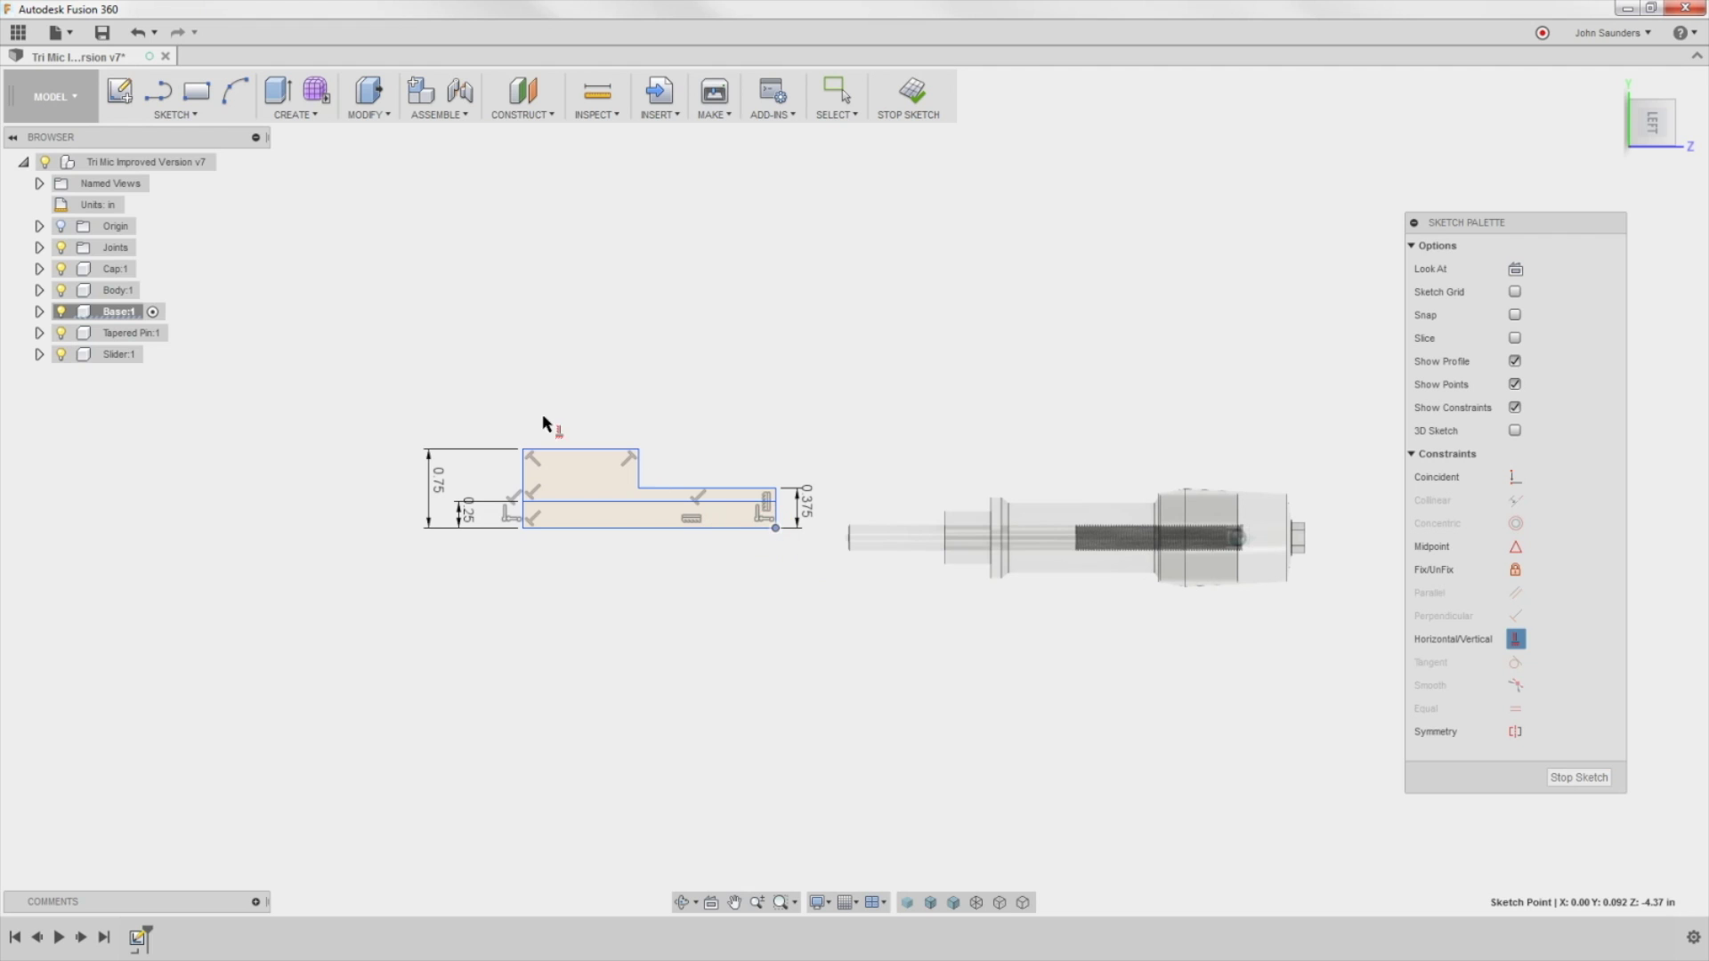
pyautogui.click(61, 226)
pyautogui.click(1238, 537)
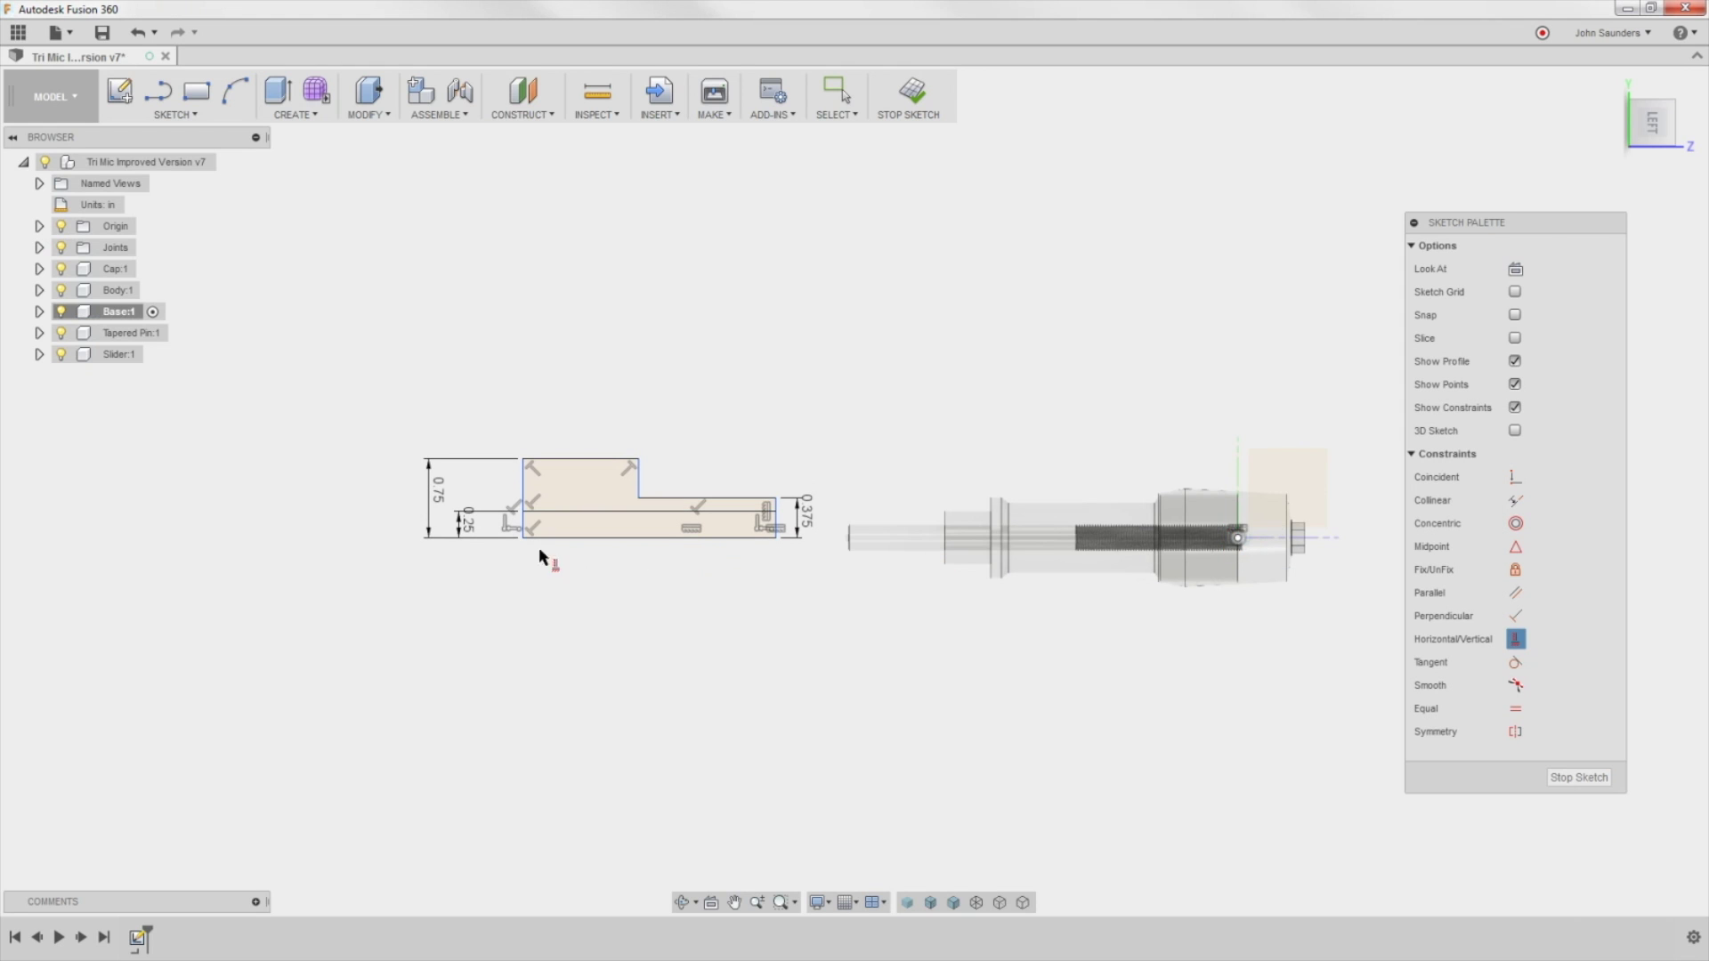
# Step: Revolve the stepped profile 360° about its bottom edge into a solid base with a central bore
pyautogui.press('s')
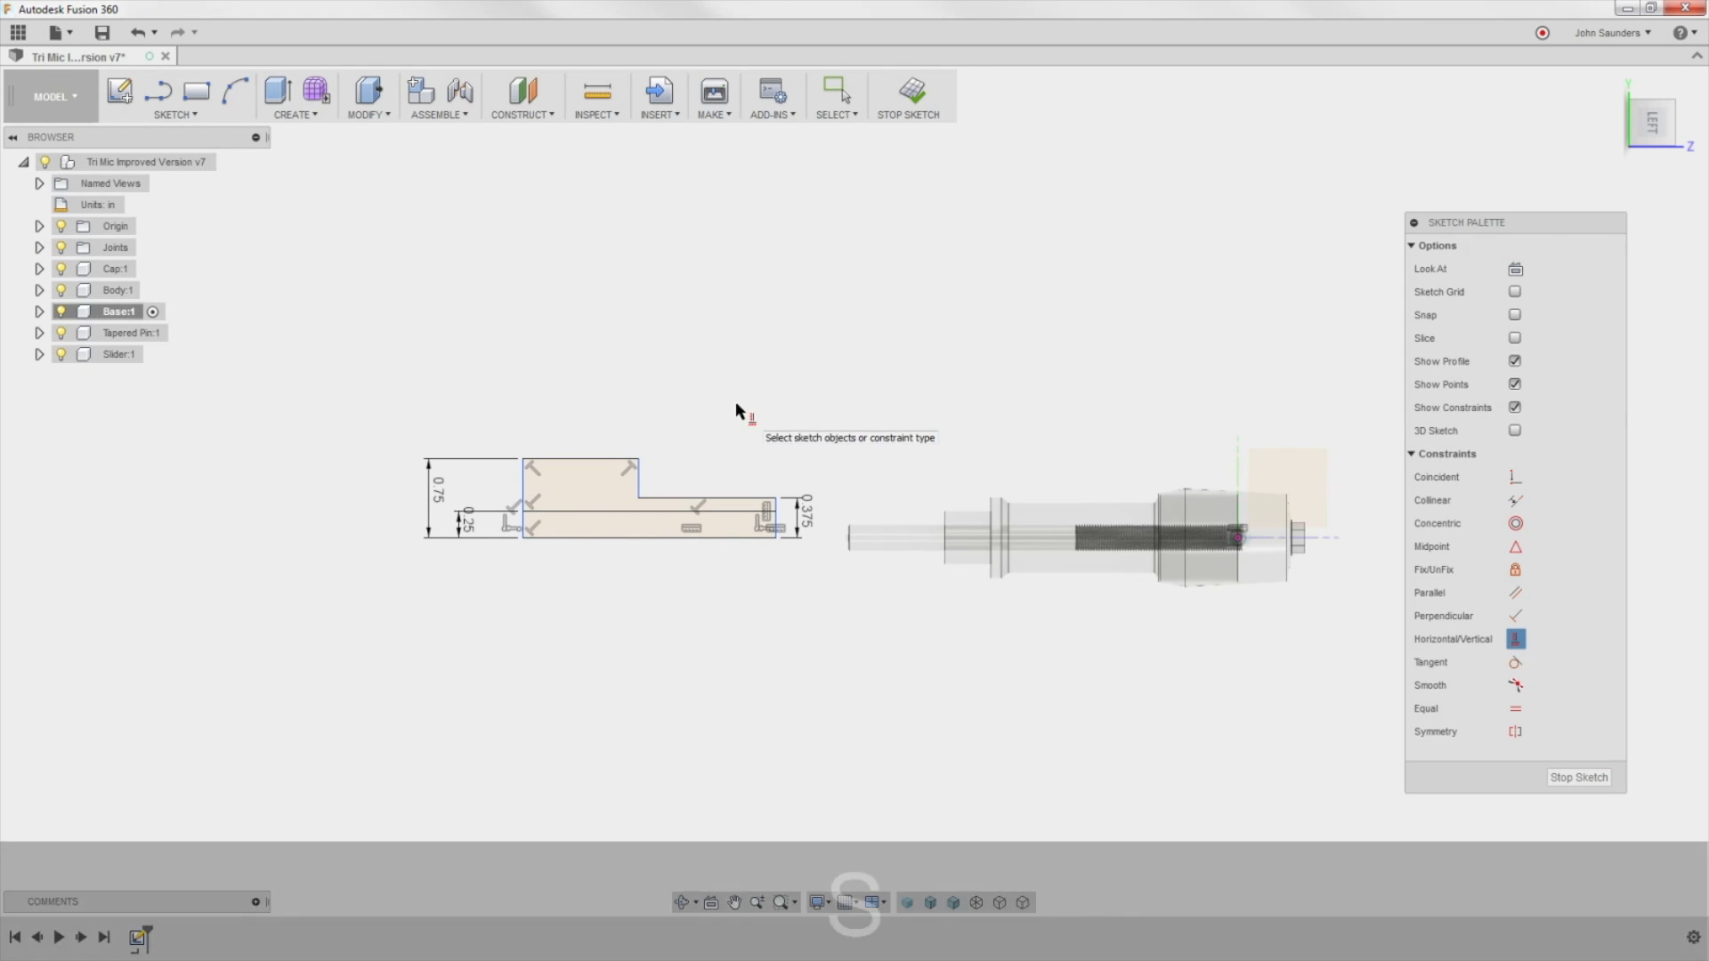
pyautogui.moveTo(778, 400)
pyautogui.mouseDown()
pyautogui.moveTo(807, 397)
pyautogui.moveTo(804, 309)
pyautogui.mouseUp()
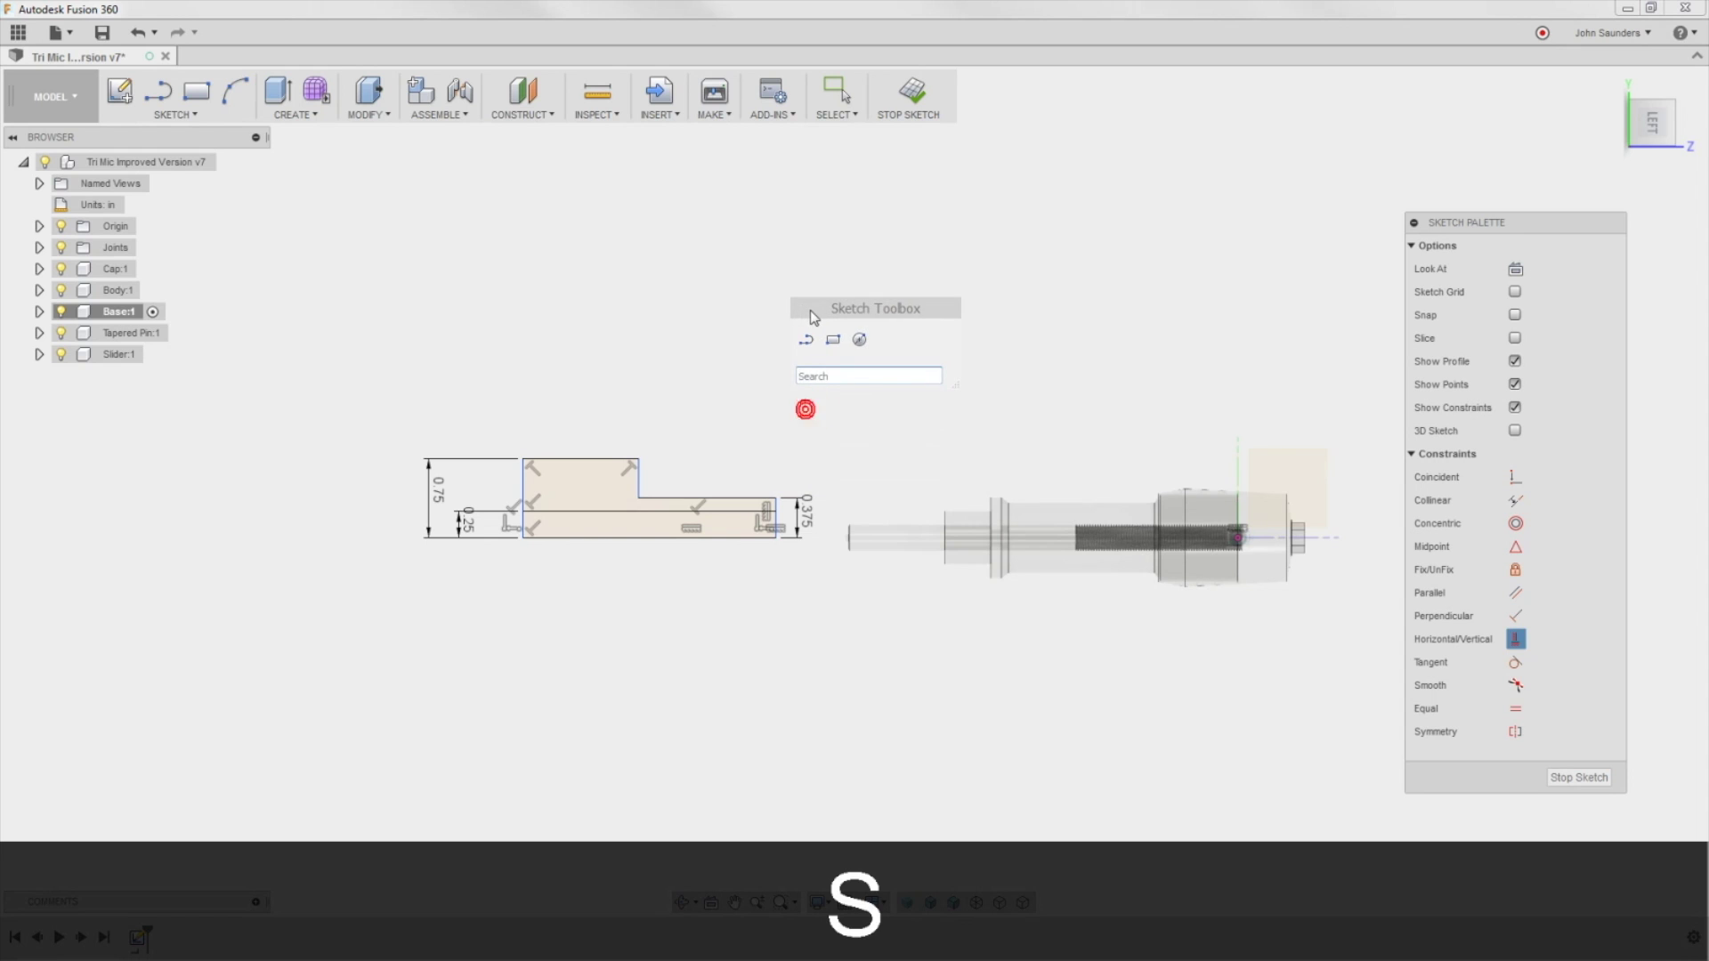
pyautogui.write('rev')
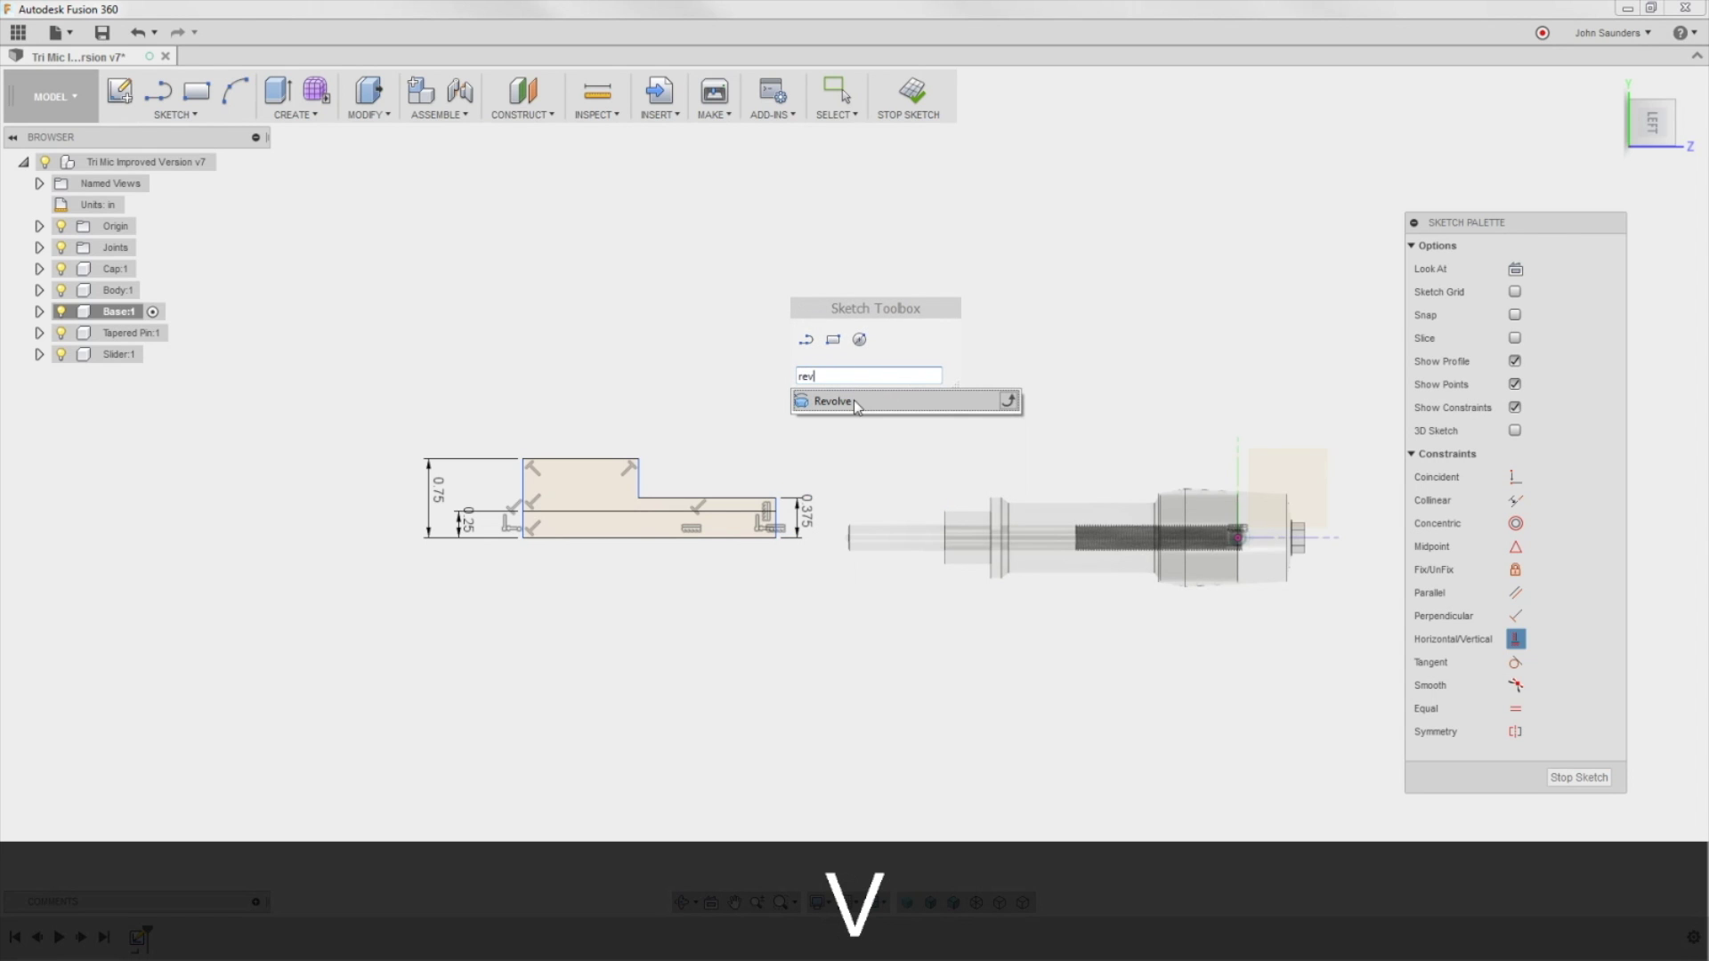
pyautogui.click(853, 400)
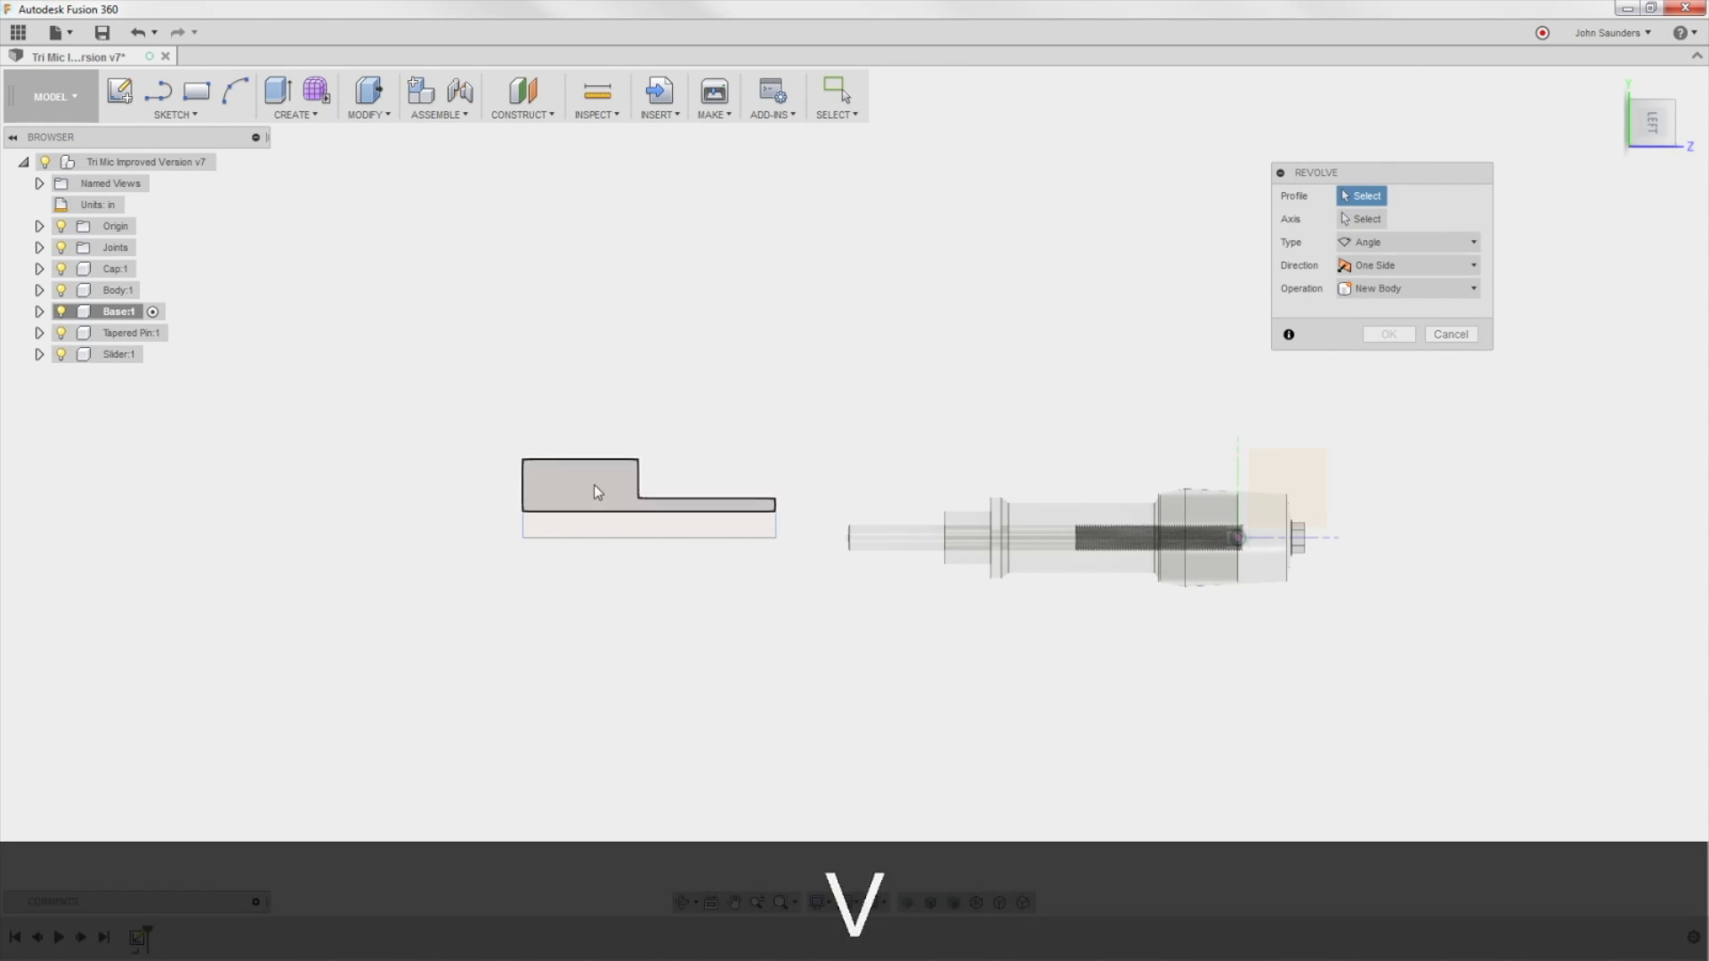
pyautogui.click(593, 487)
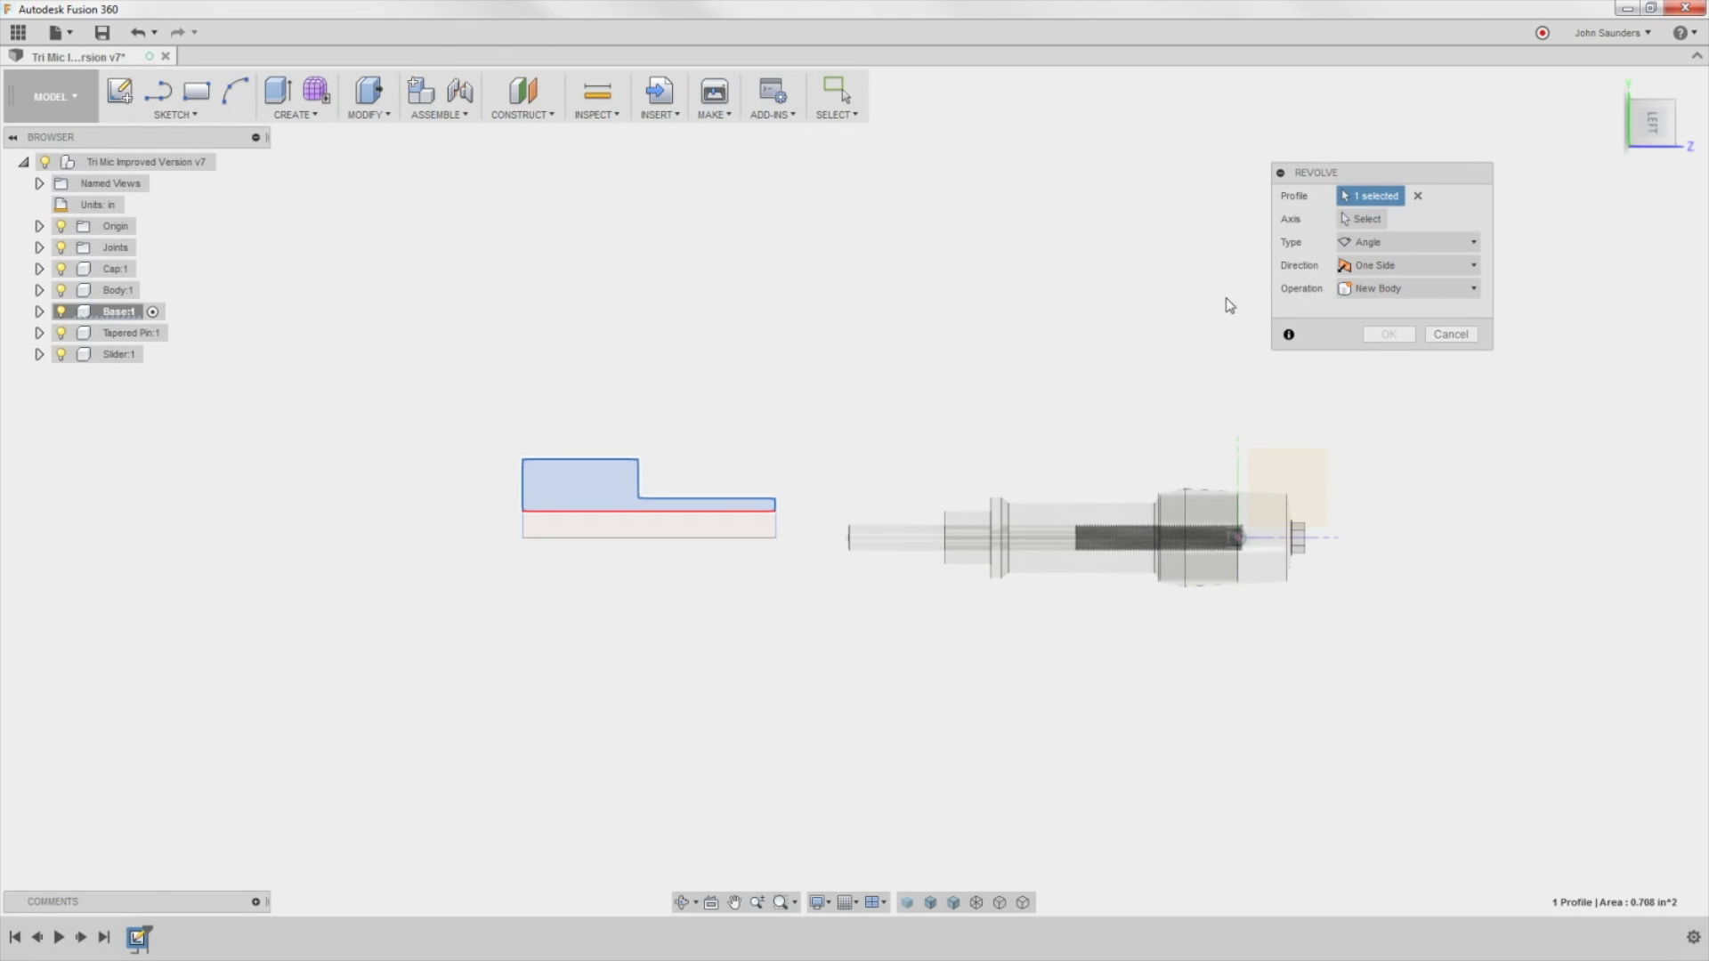
pyautogui.click(1355, 220)
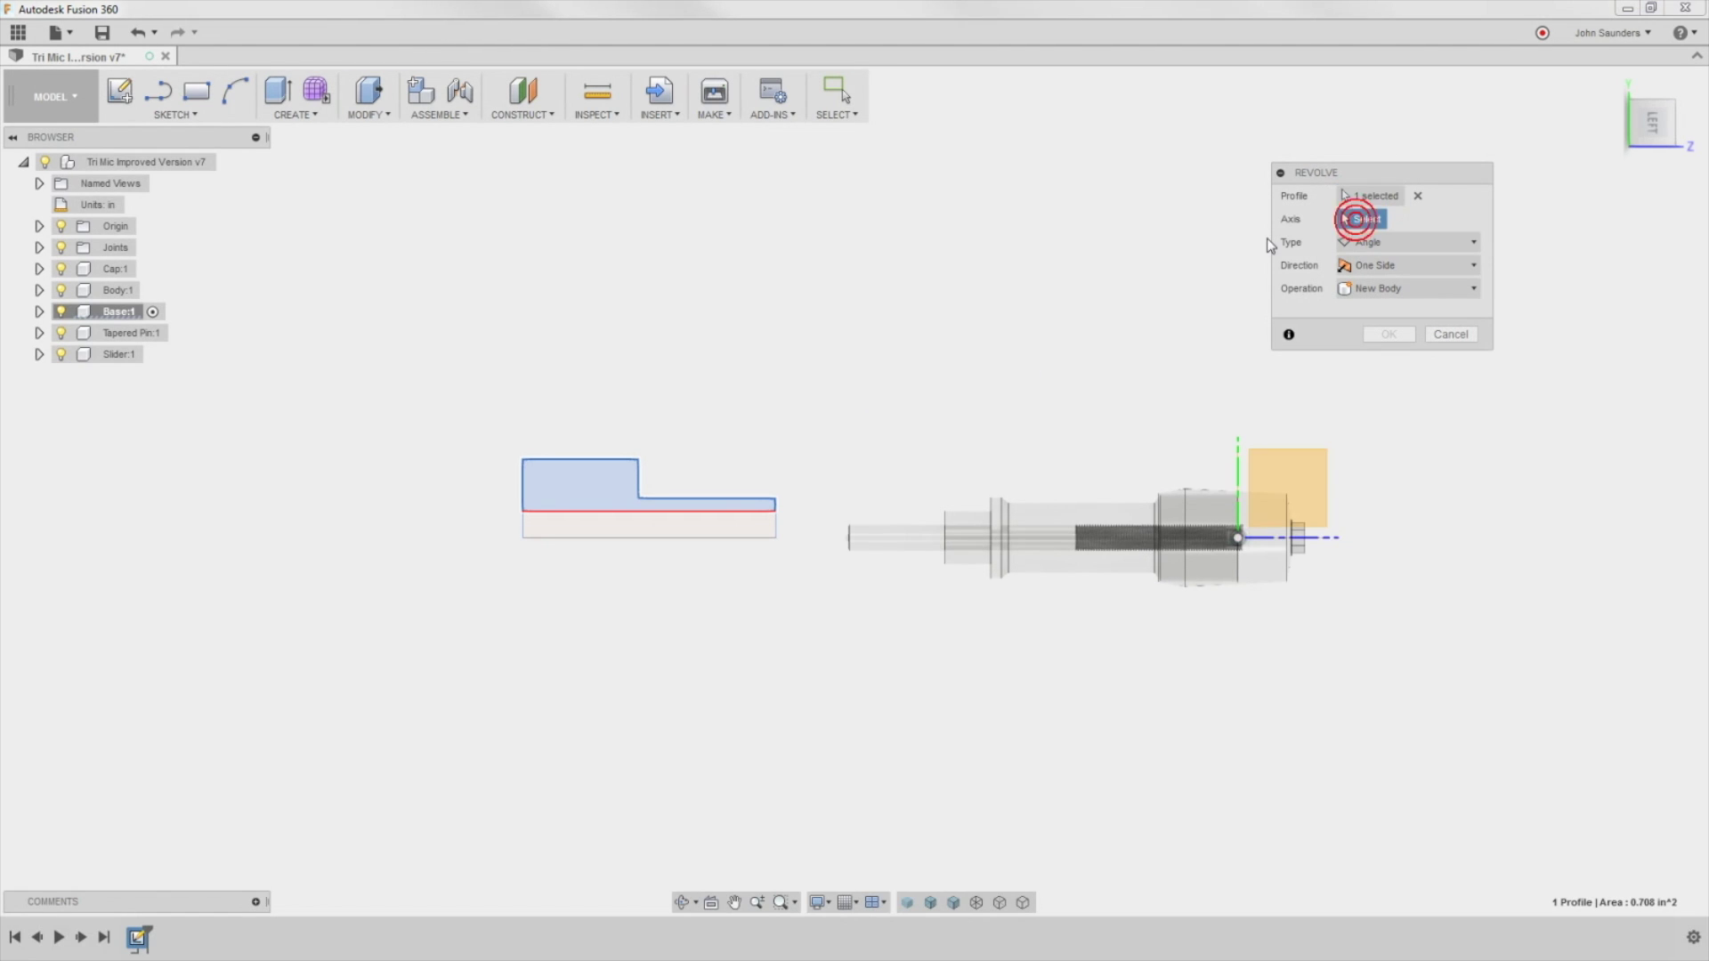
pyautogui.click(688, 538)
pyautogui.keyDown('shift'); pyautogui.moveTo(692, 538); pyautogui.dragTo(815, 451, button='middle'); pyautogui.keyUp('shift')
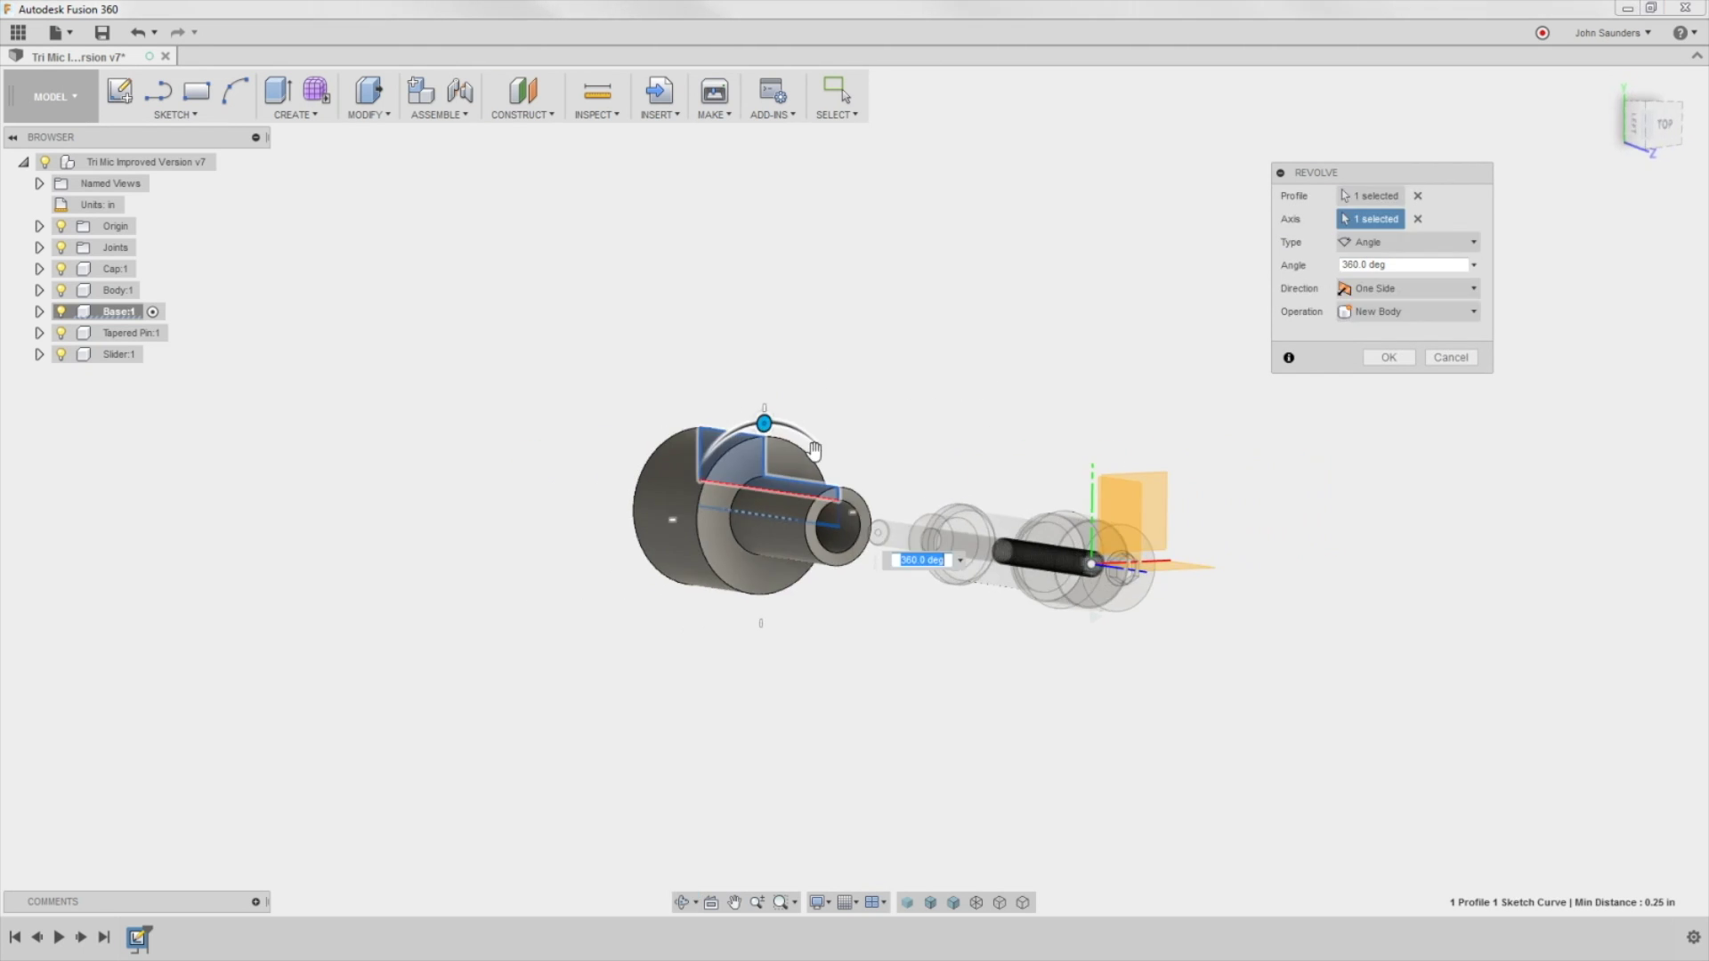
pyautogui.click(1437, 357)
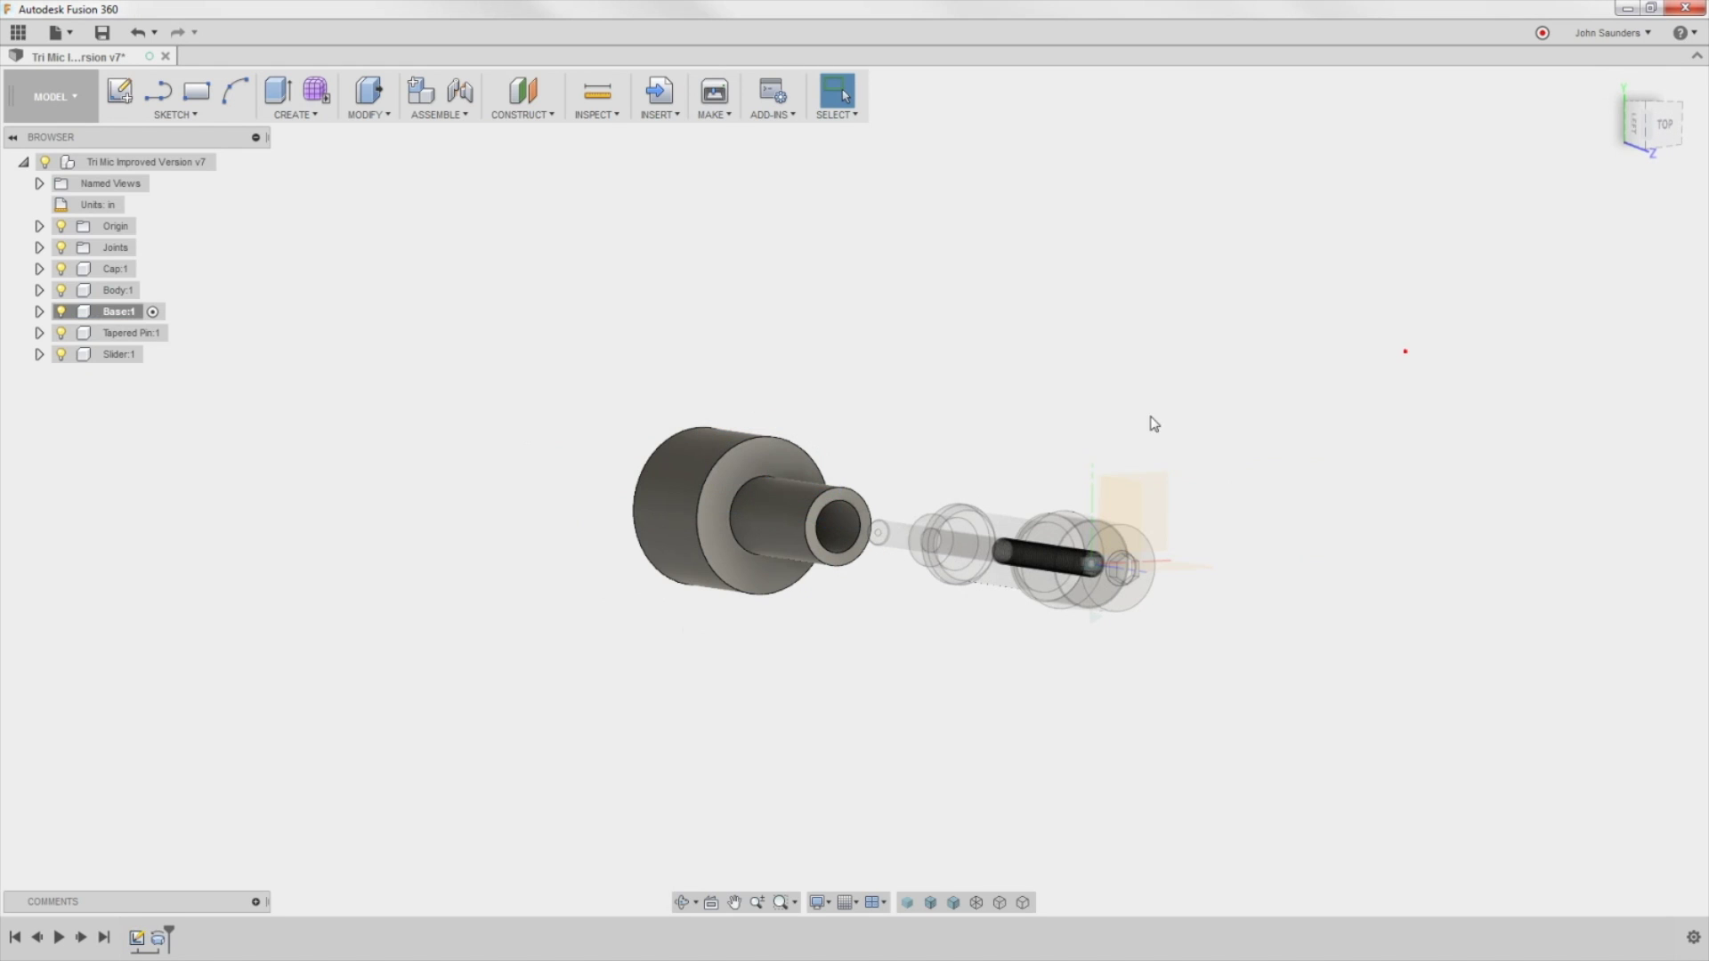
pyautogui.keyDown('shift'); pyautogui.moveTo(976, 414); pyautogui.dragTo(1018, 410, button='middle'); pyautogui.keyUp('shift')
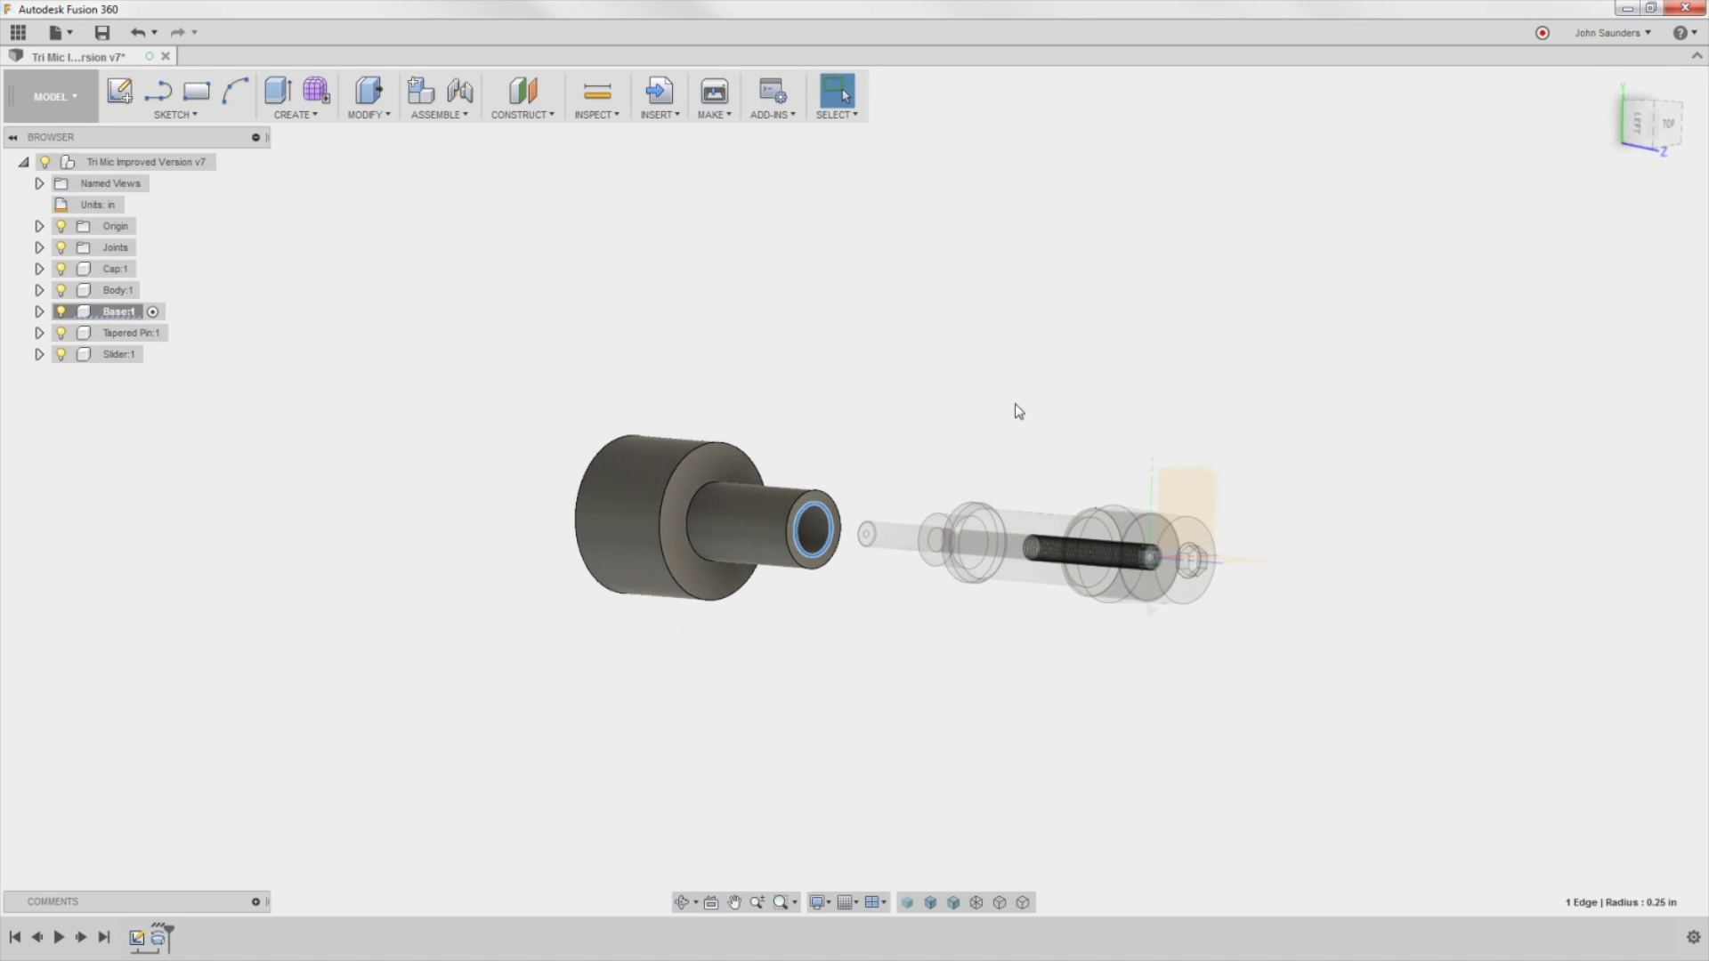
pyautogui.click(1635, 131)
pyautogui.scroll(1, 767, 381)
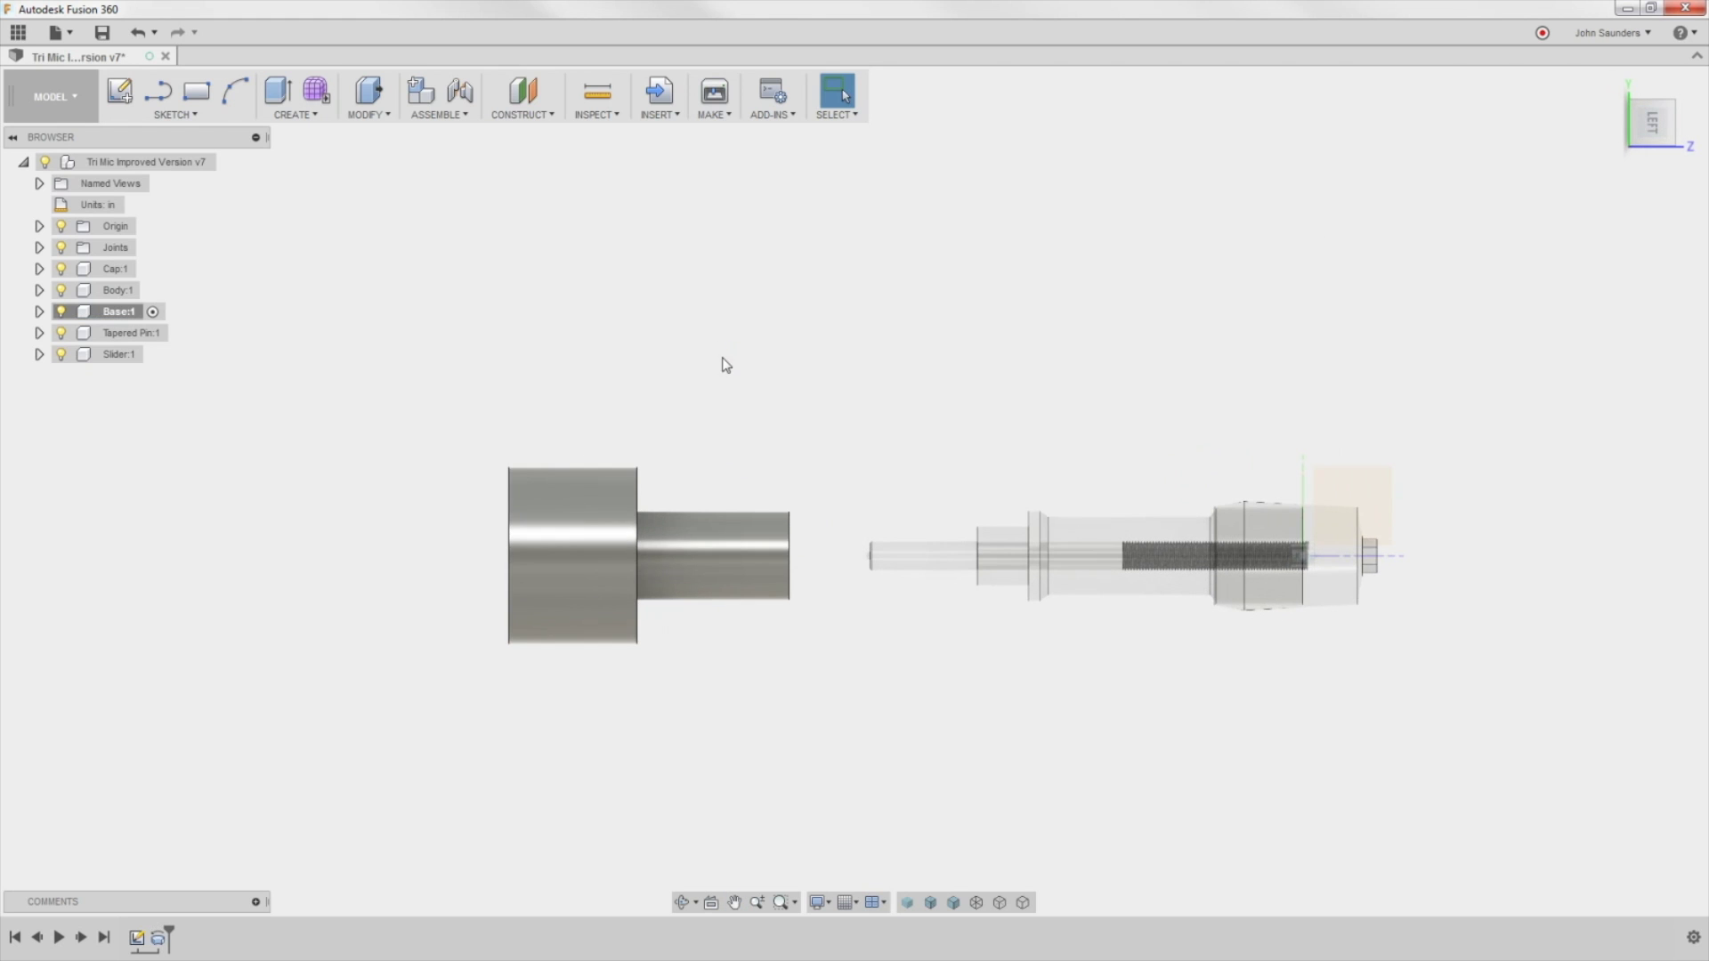
pyautogui.keyDown('shift'); pyautogui.moveTo(726, 365); pyautogui.dragTo(739, 317, button='middle'); pyautogui.keyUp('shift')
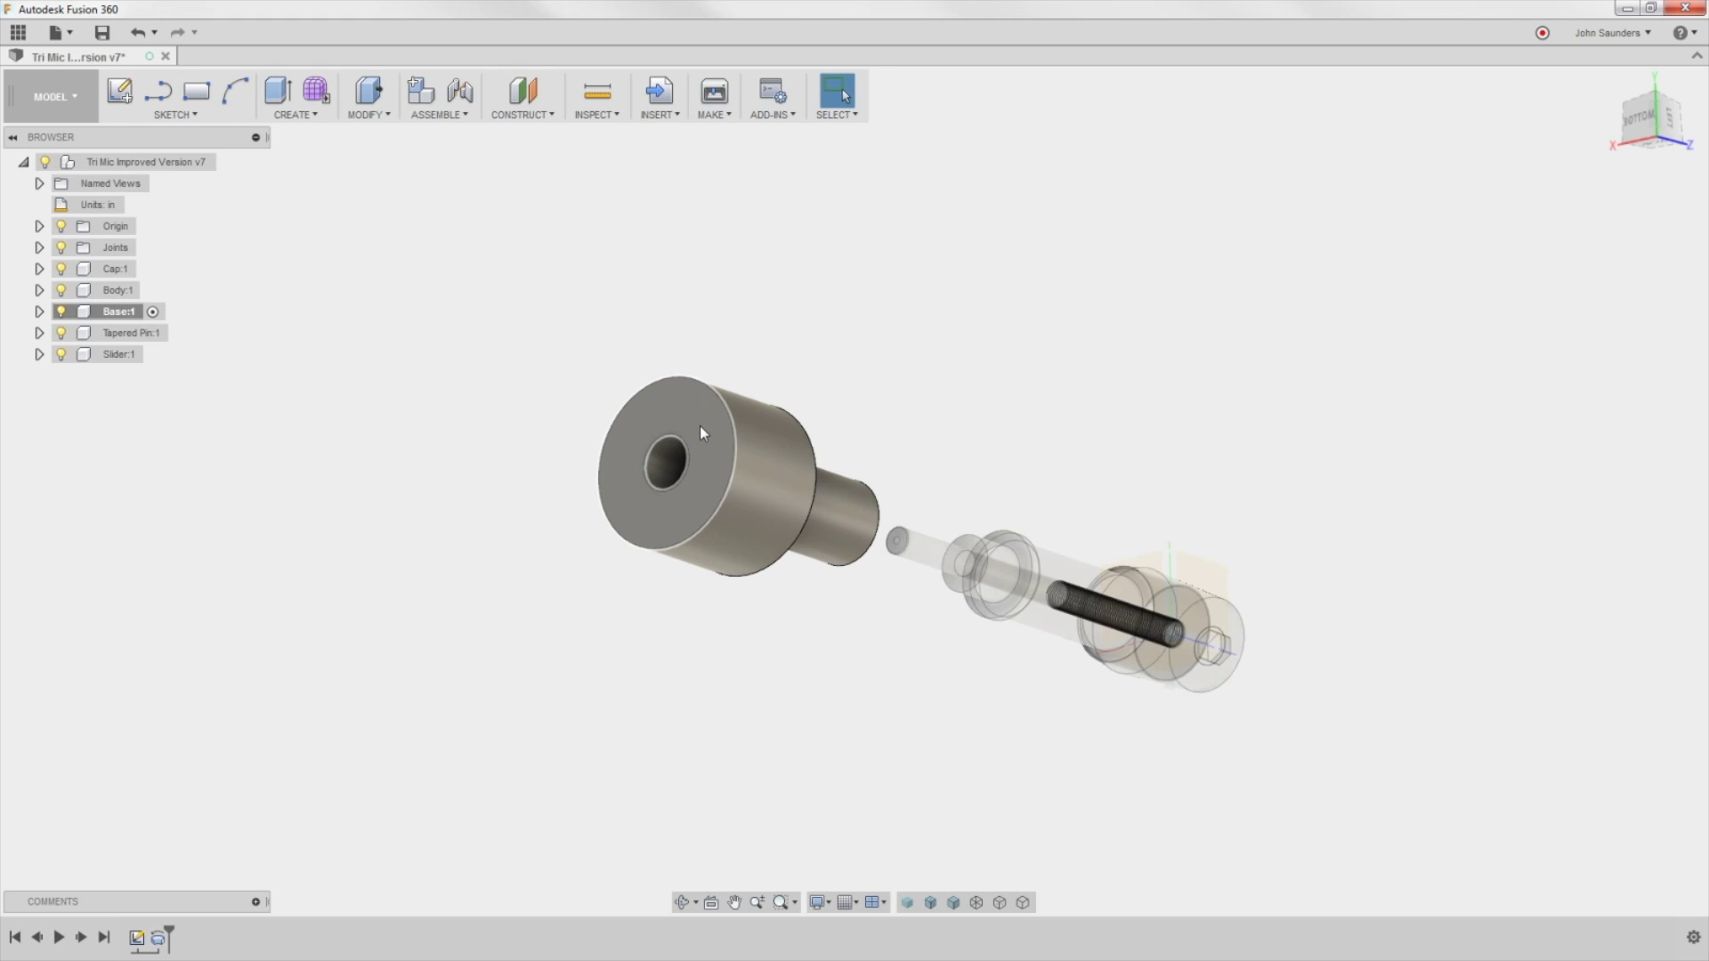
# Step: Sketch a tall rectangle on the base's large end face
pyautogui.press('r')
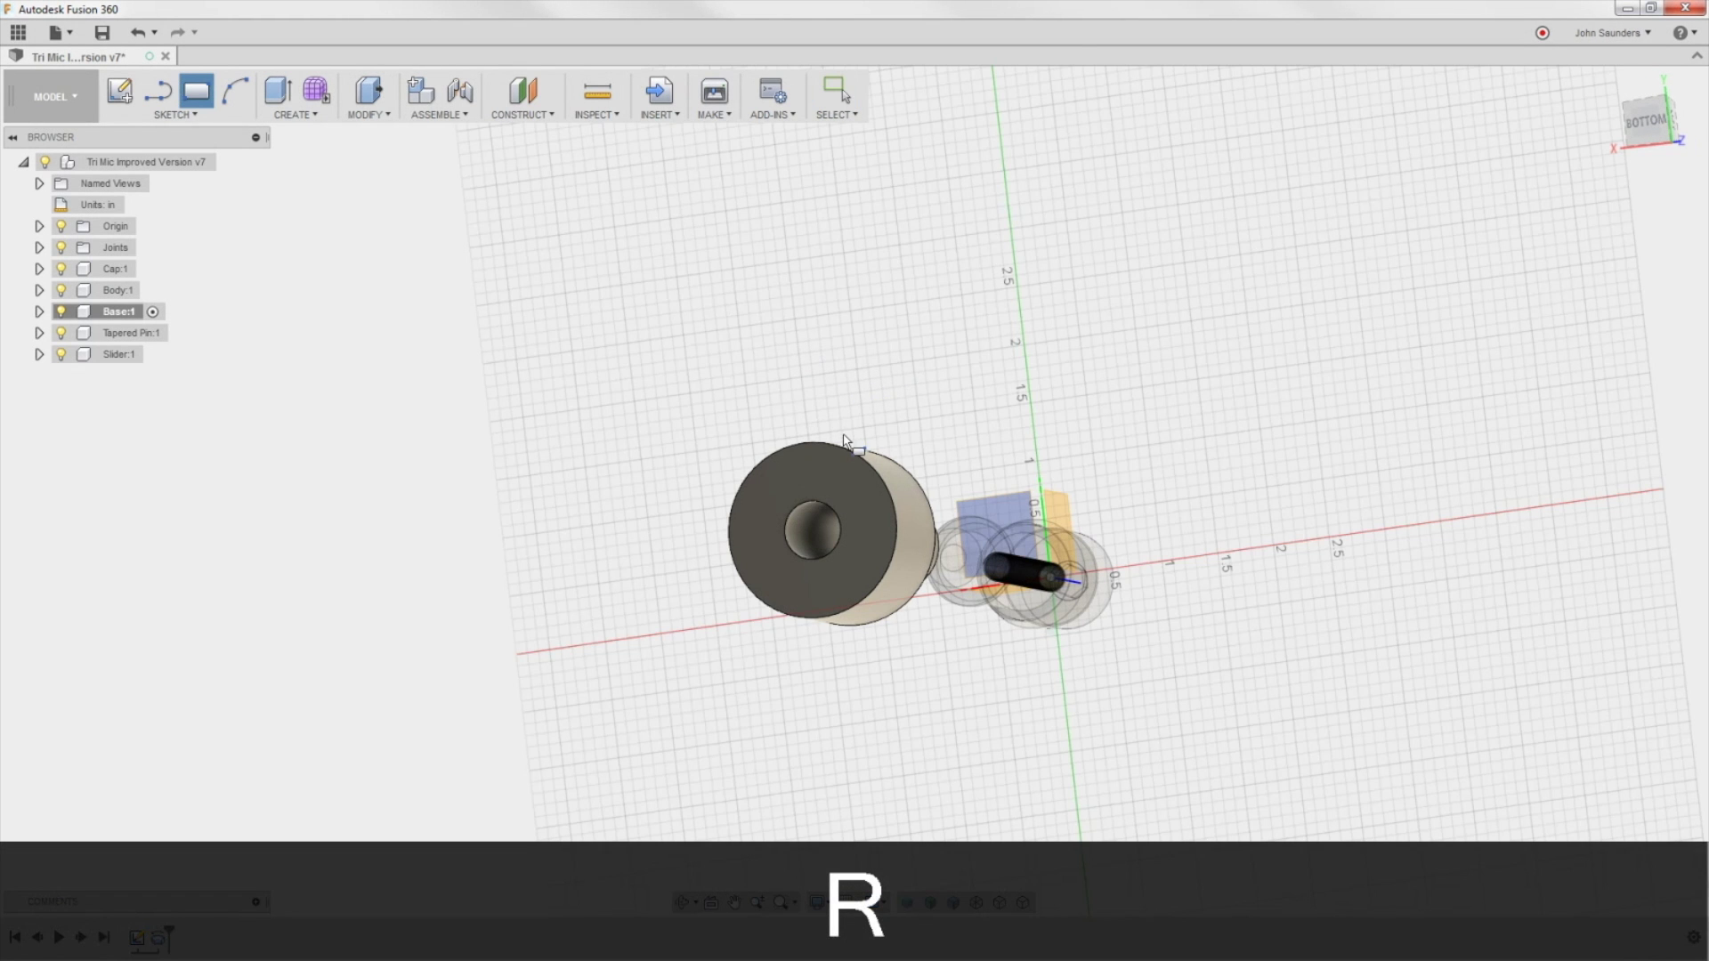
pyautogui.click(837, 475)
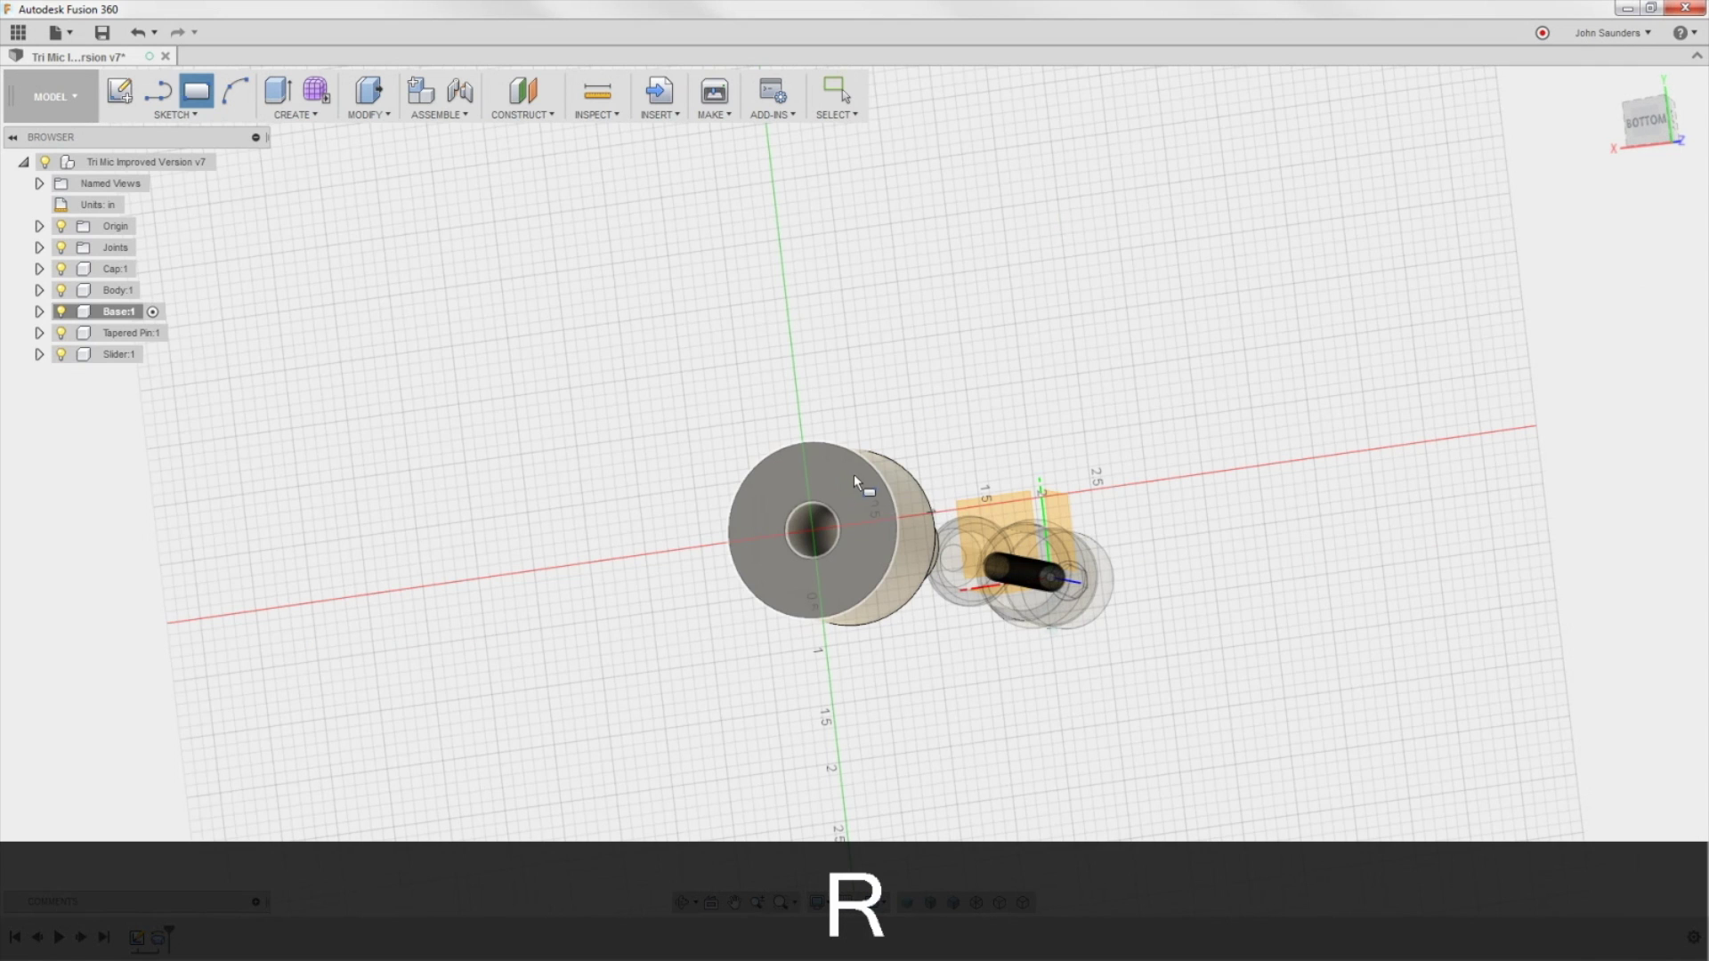
pyautogui.click(864, 343)
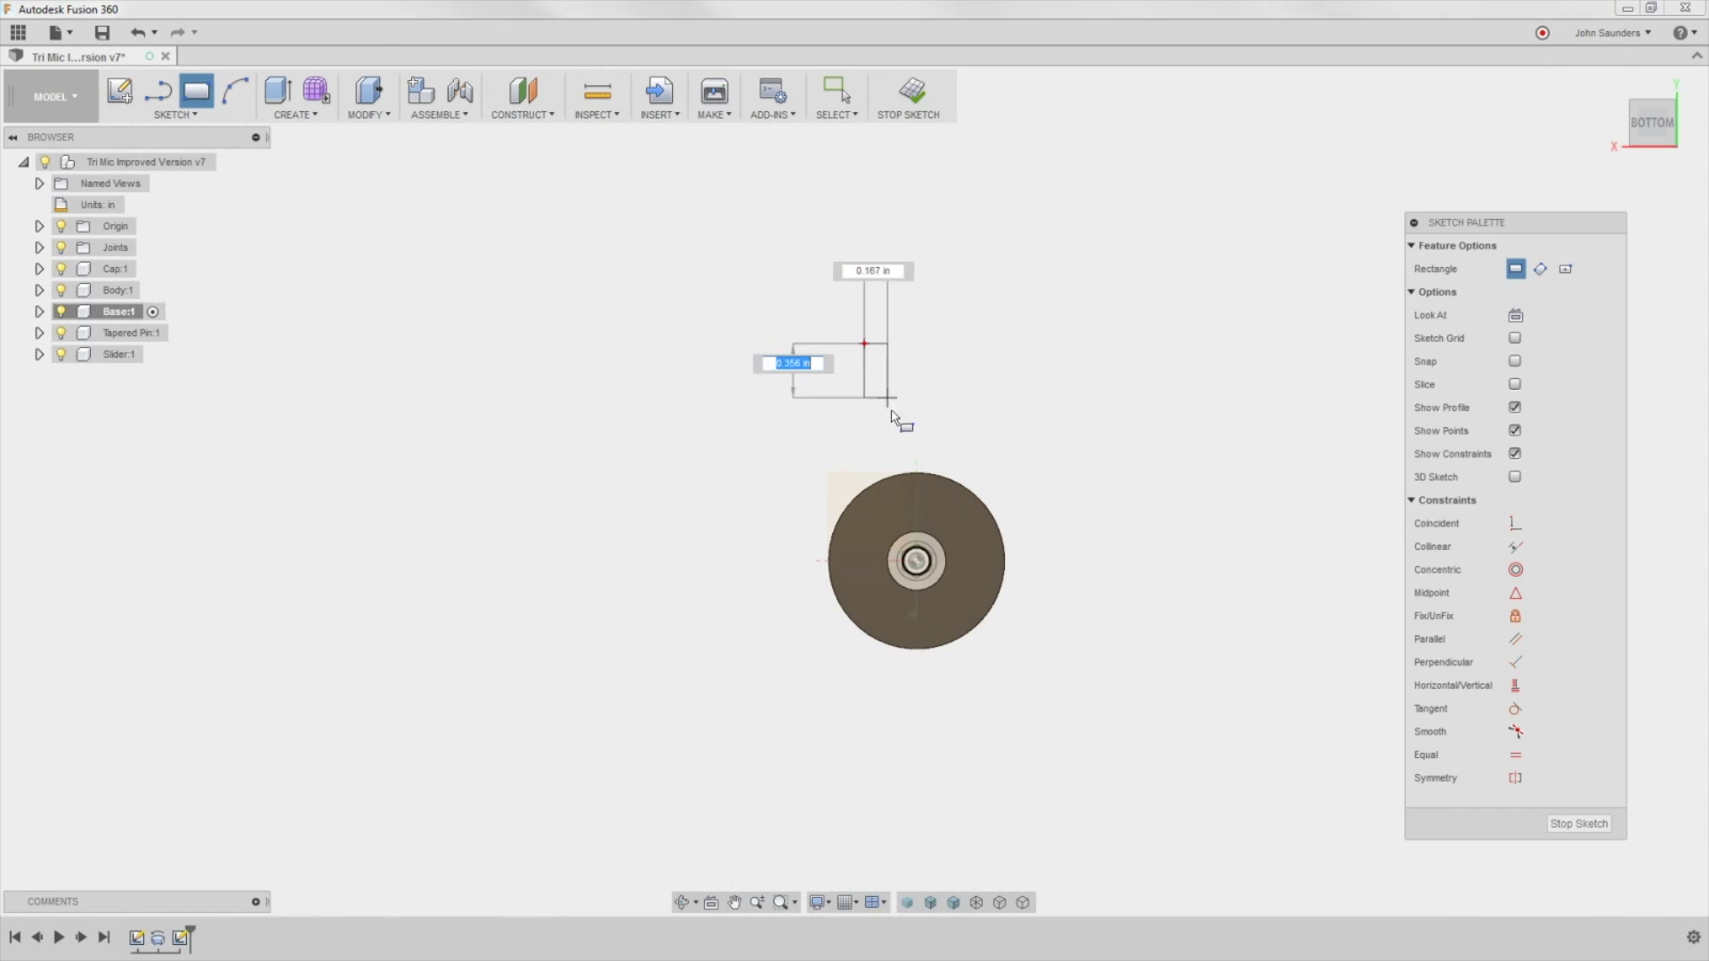
pyautogui.click(895, 427)
pyautogui.scroll(3, 980, 430)
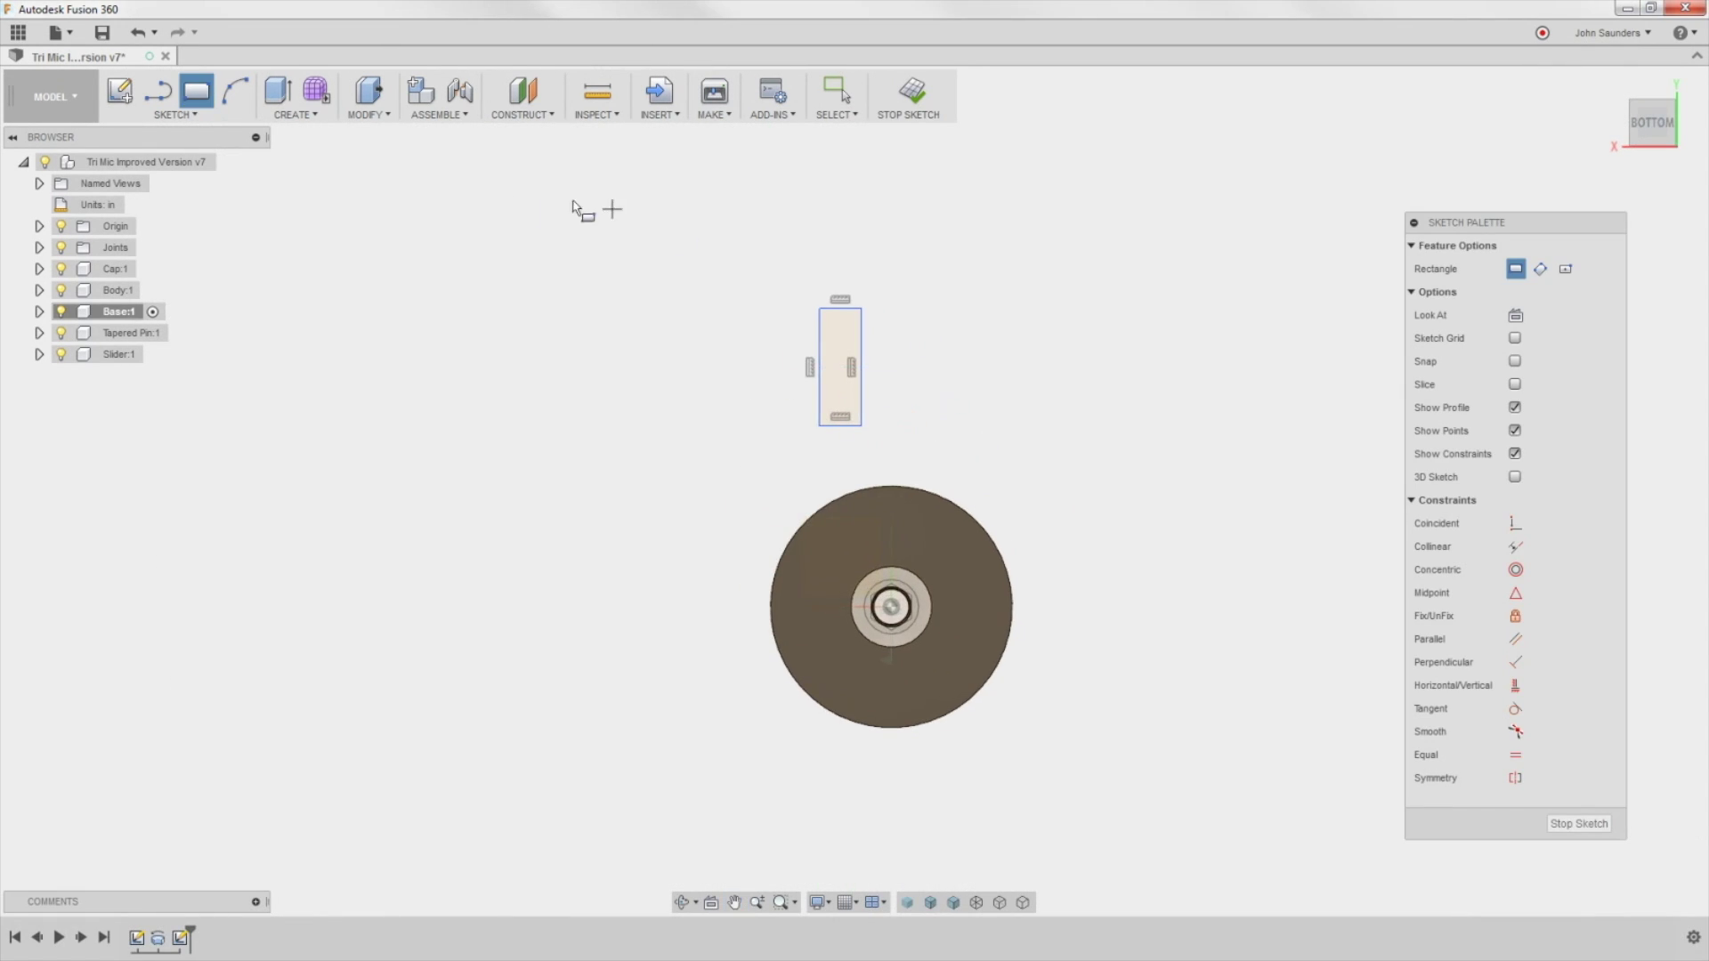
# Step: Place a point at the rectangle's top-edge midpoint and align it vertically with the hole centre
pyautogui.click(176, 114)
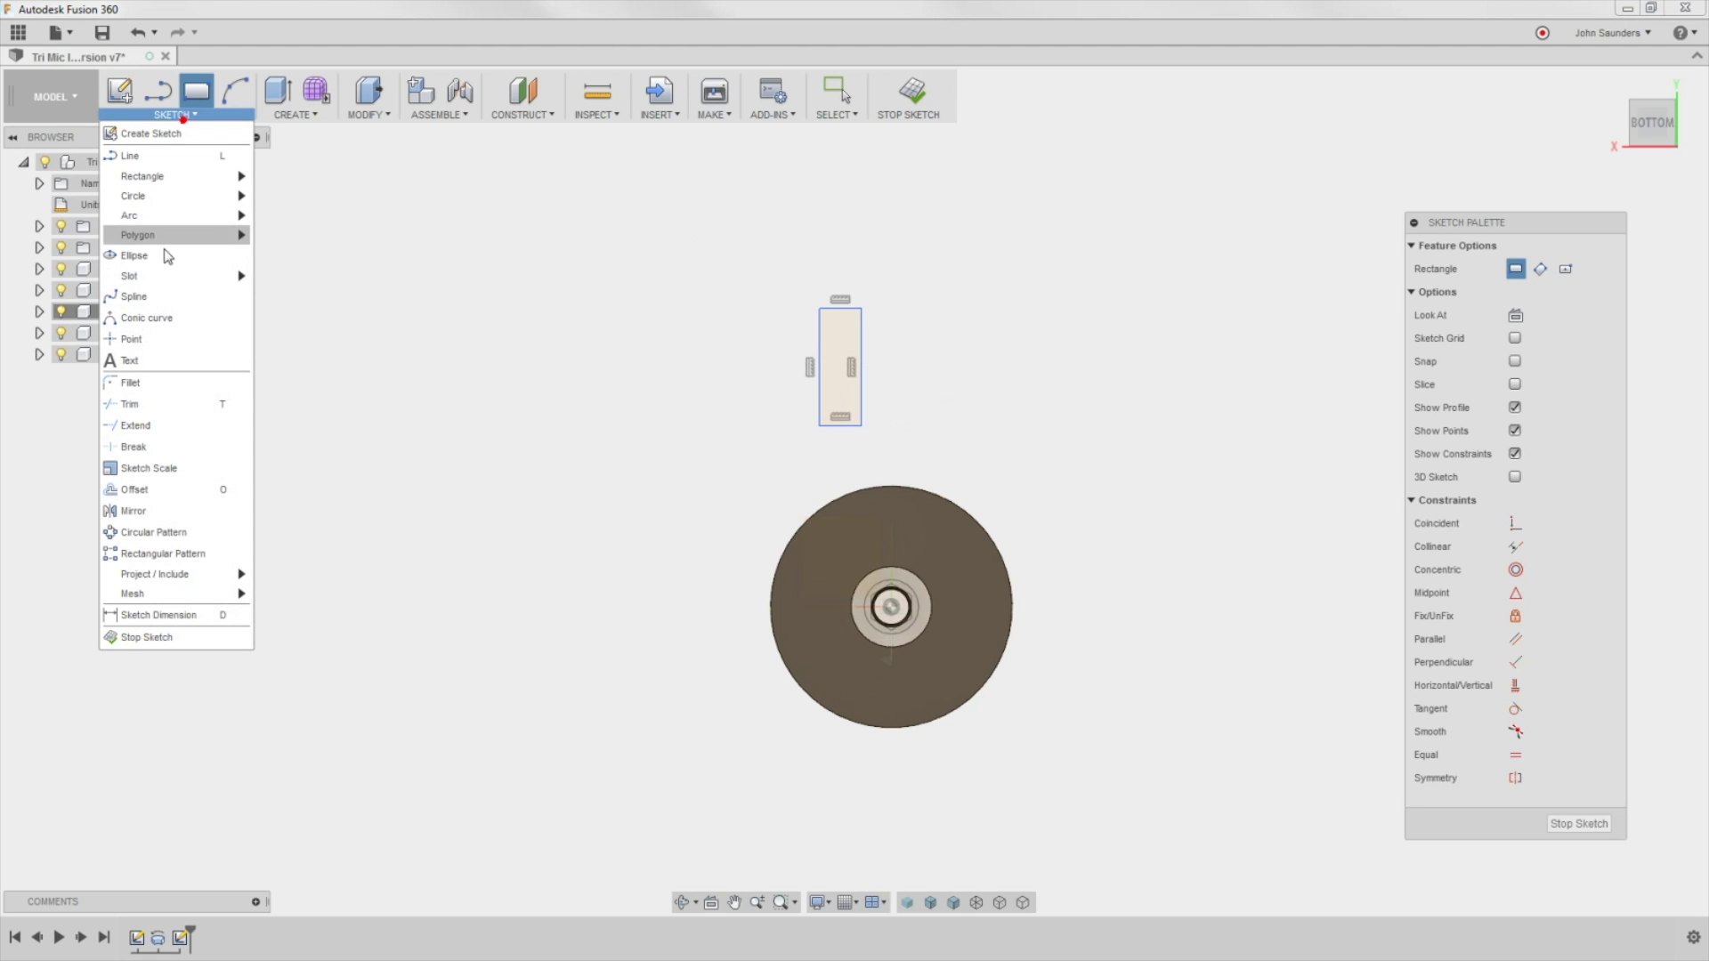
pyautogui.click(134, 339)
pyautogui.scroll(2, 859, 329)
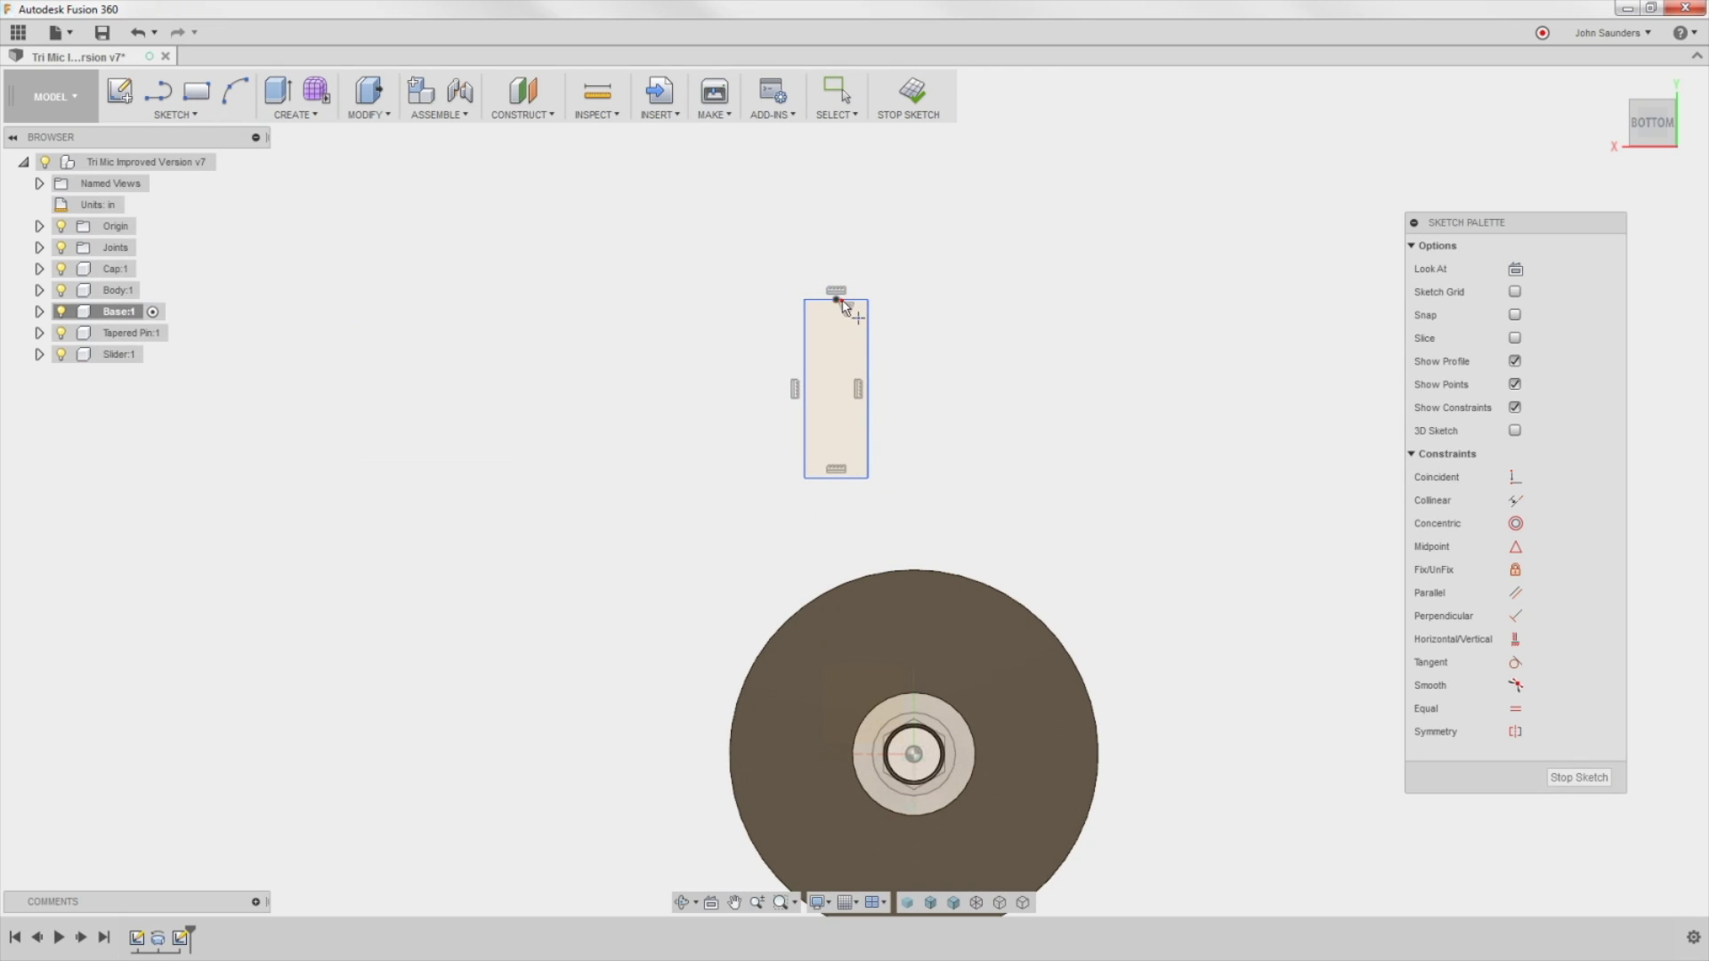
pyautogui.click(836, 300)
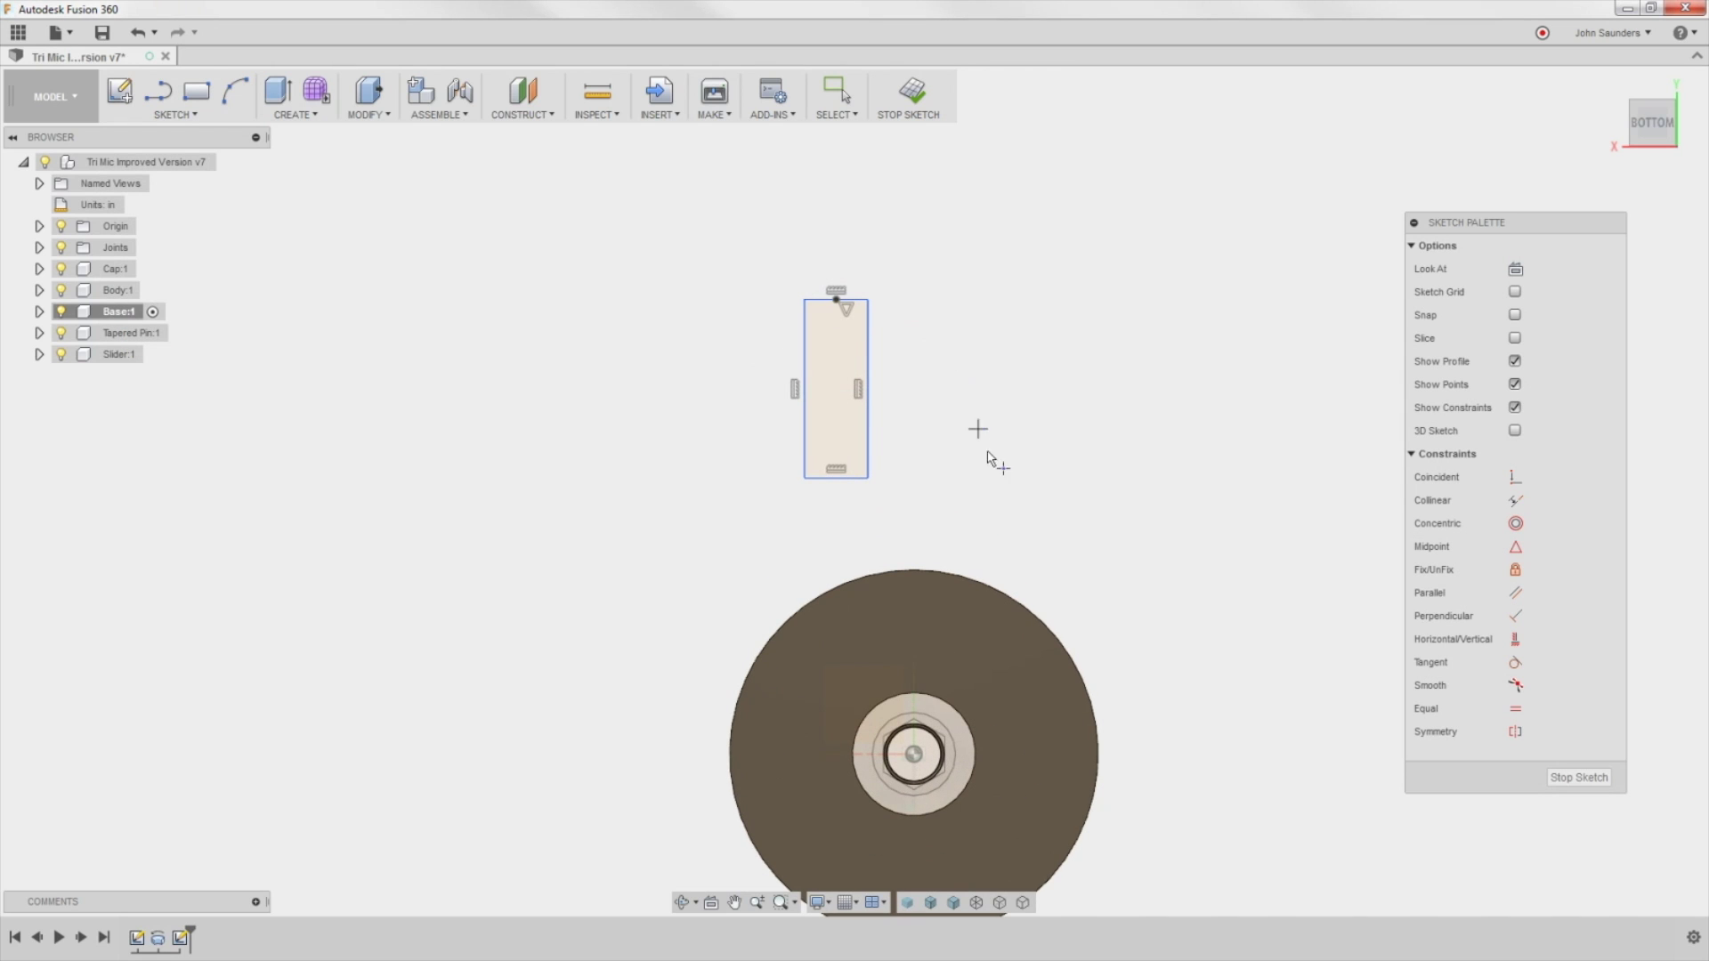
pyautogui.click(1516, 640)
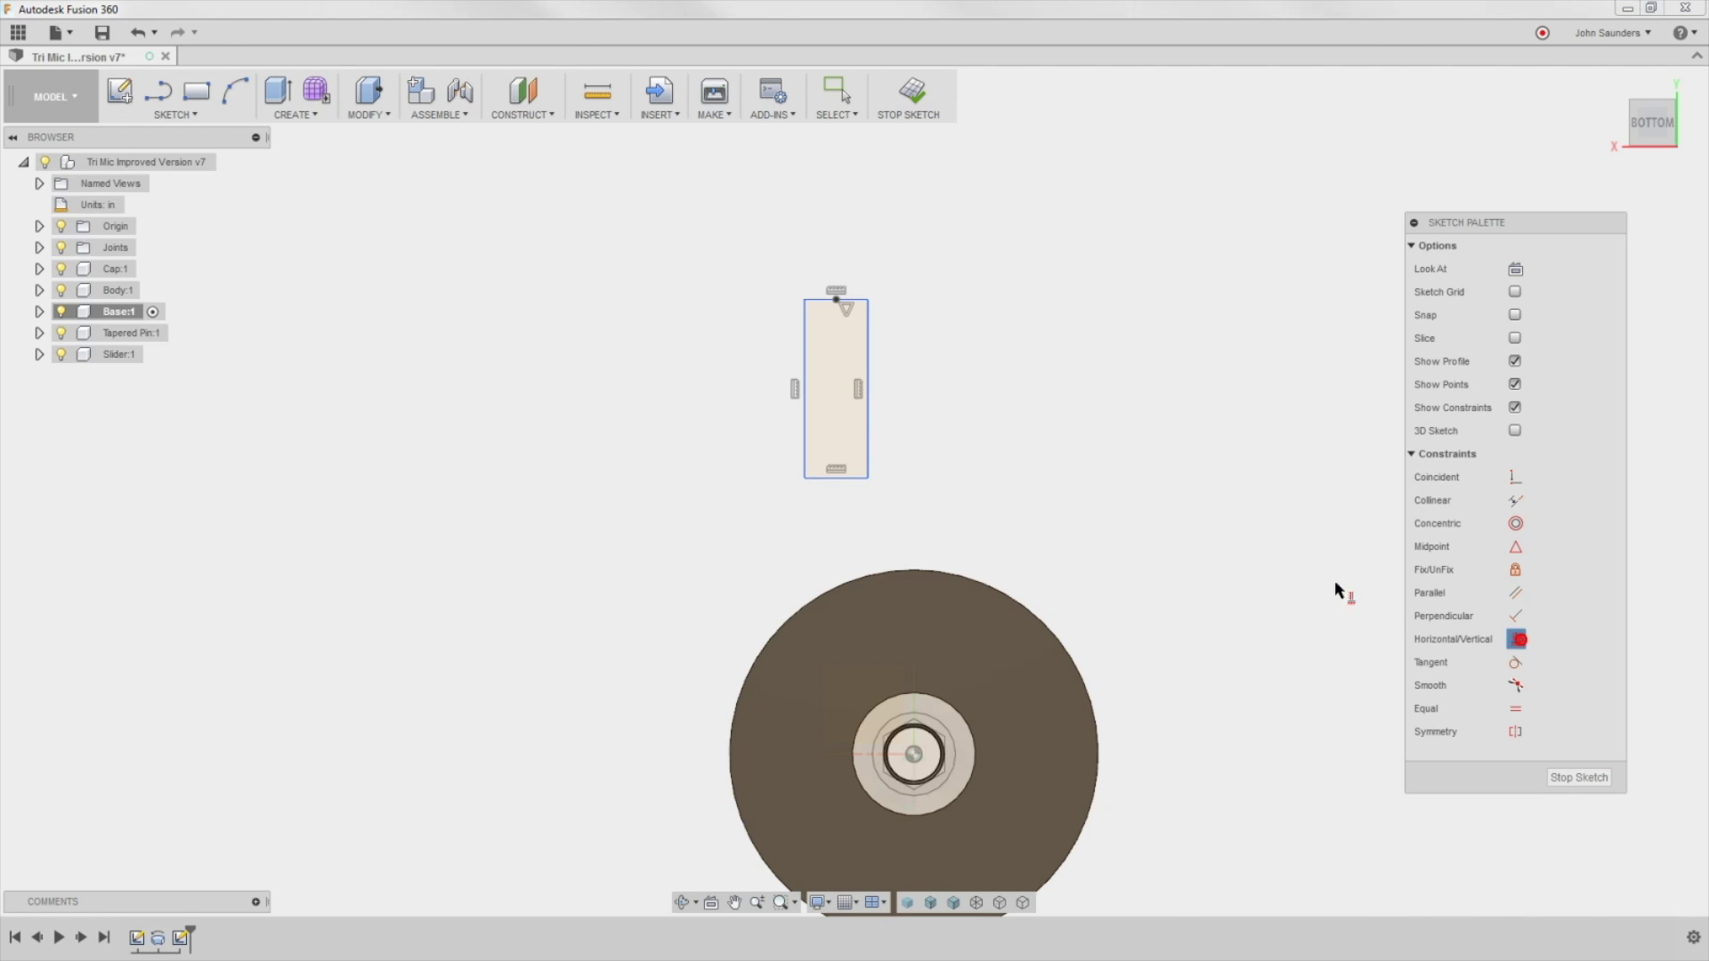
pyautogui.click(836, 300)
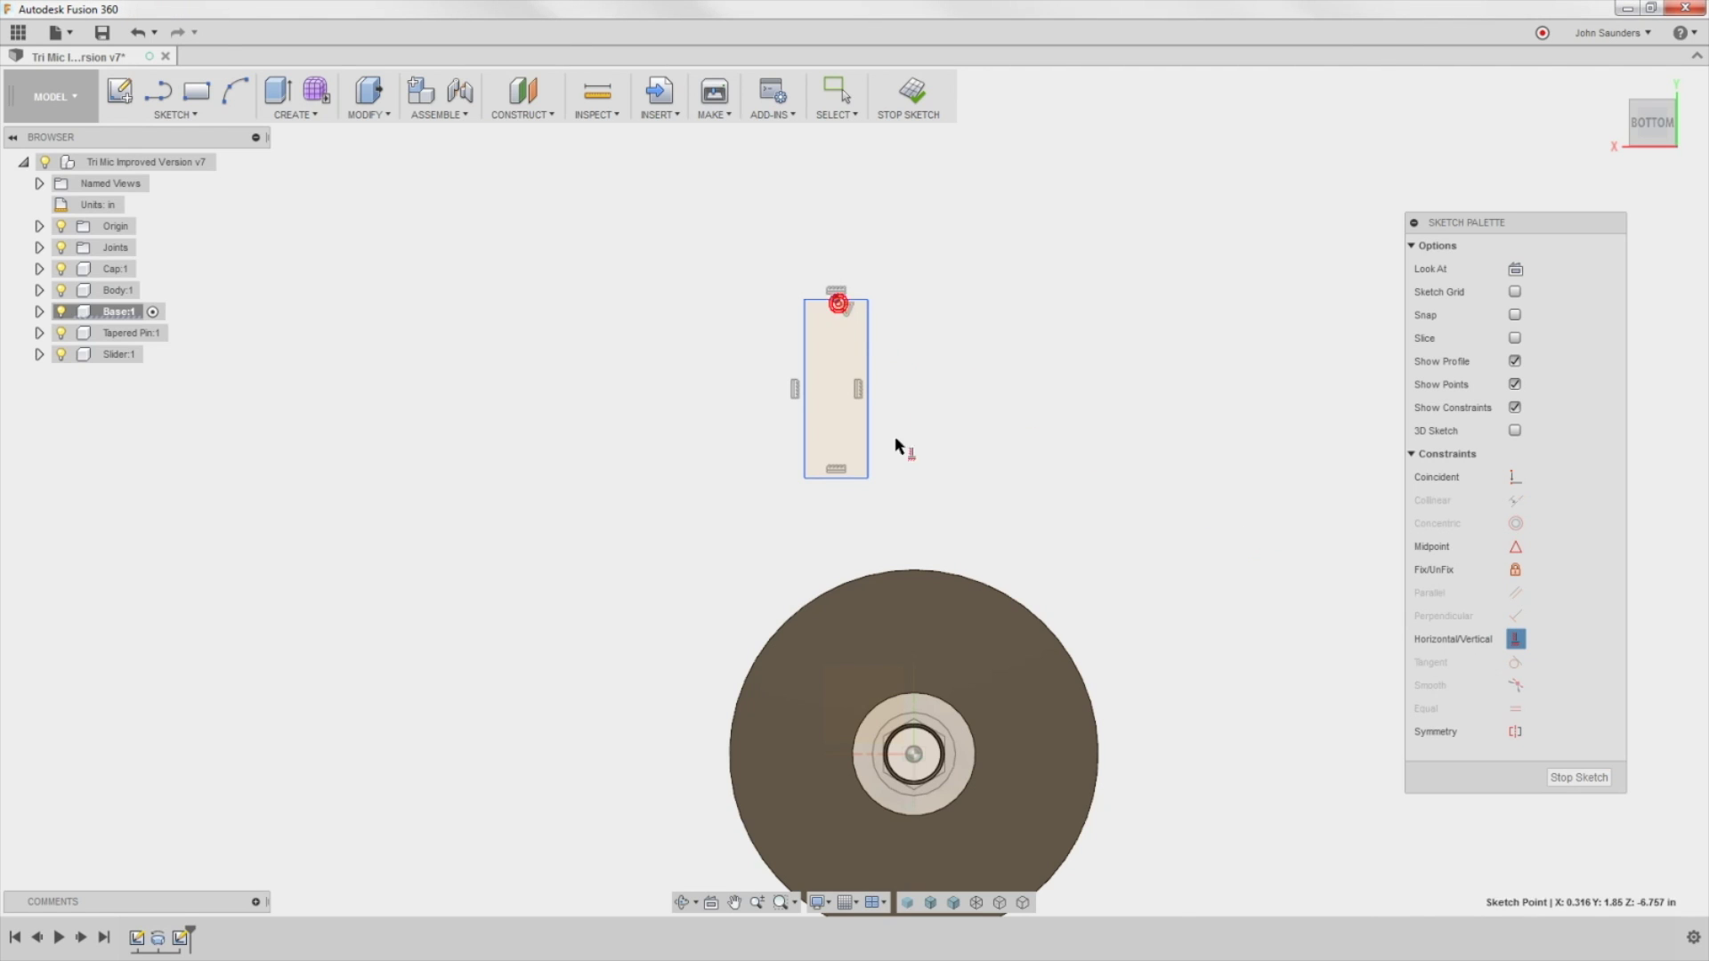
pyautogui.click(912, 755)
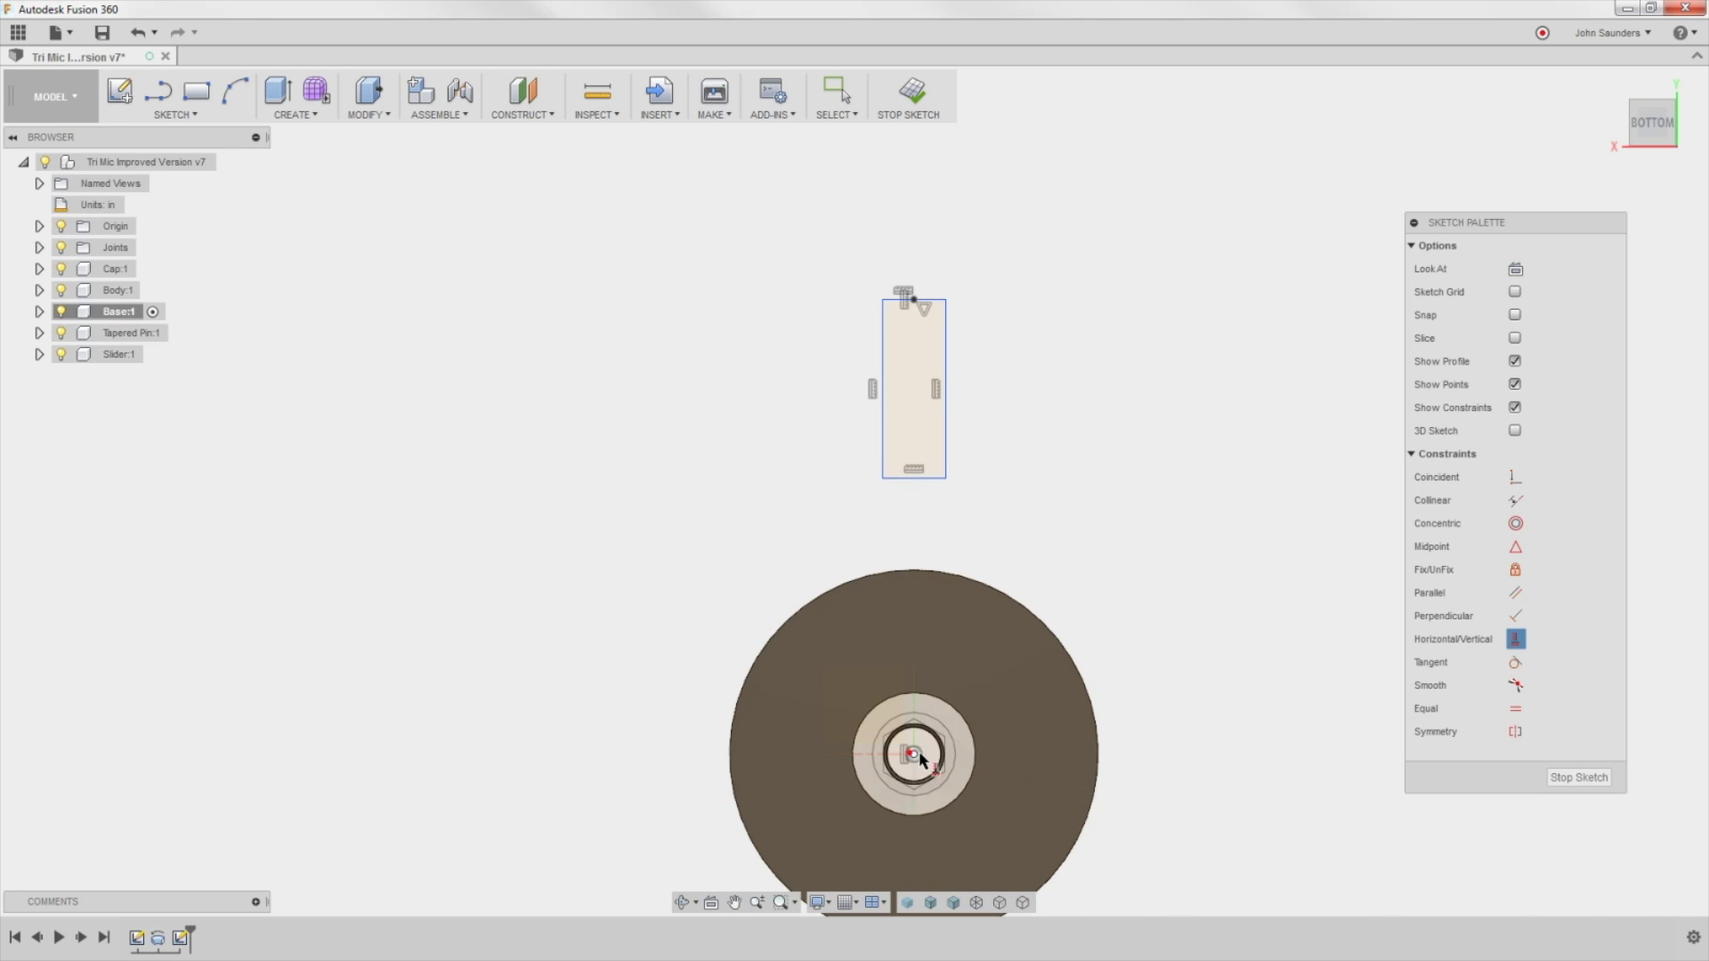
# Step: Dimension the top point's distance from the hole centre, revising it from 1.00 to 0.80 in
pyautogui.press('d')
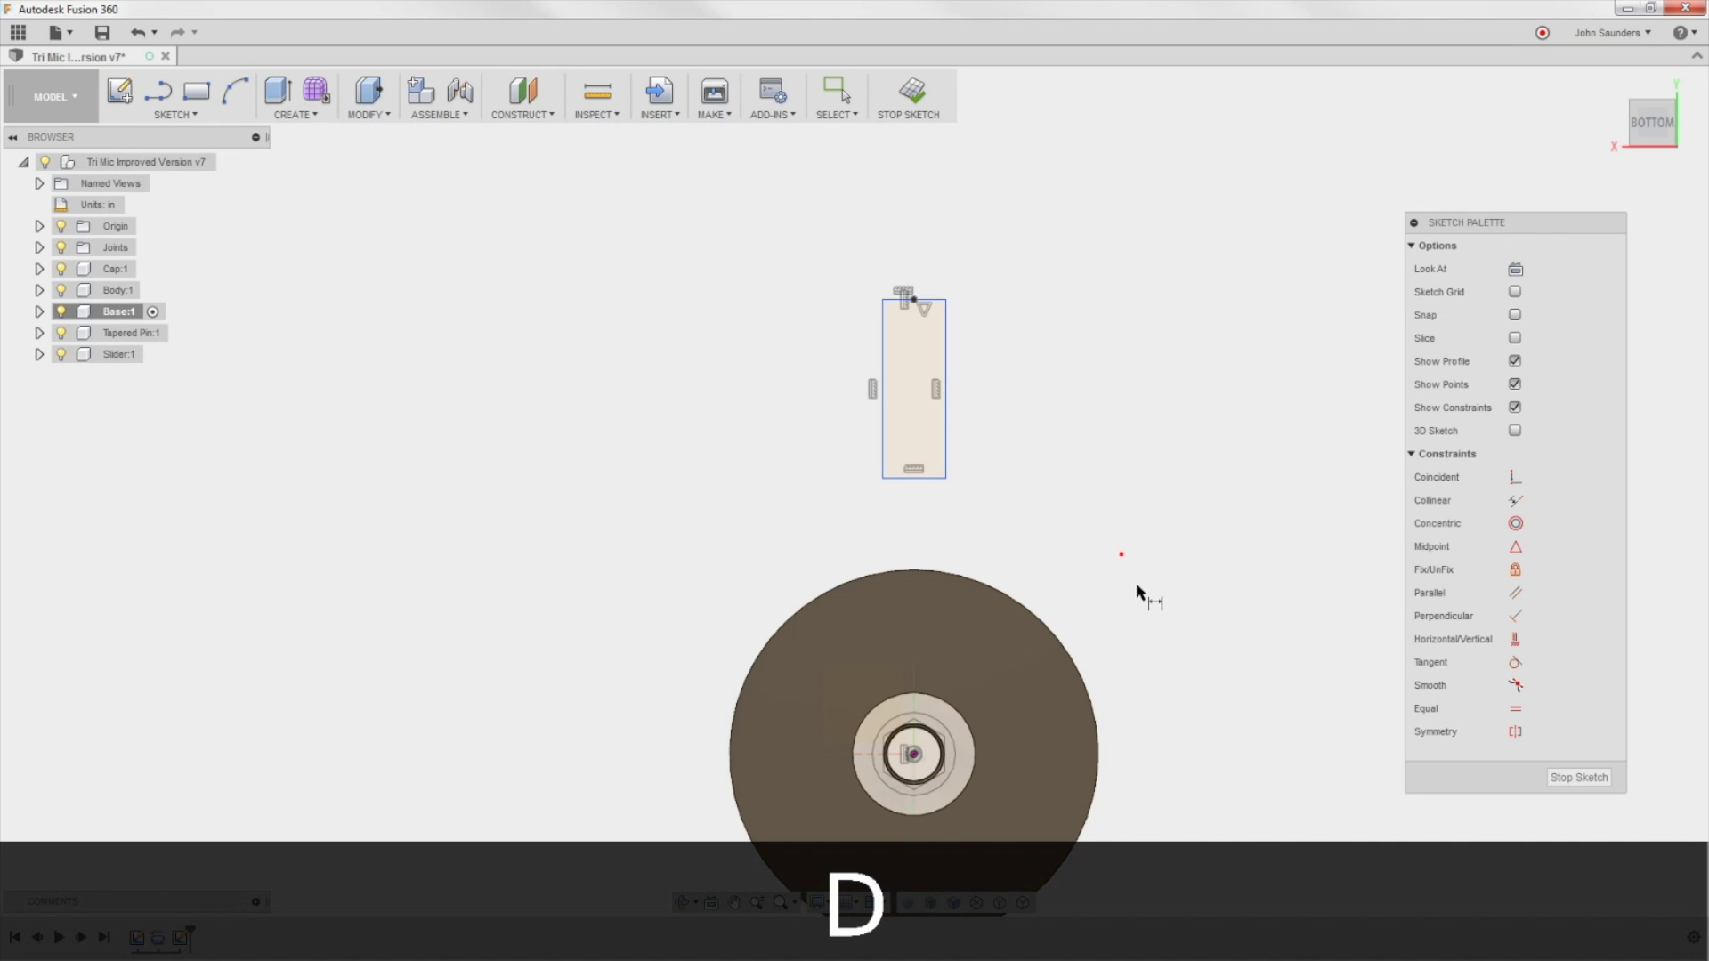
pyautogui.click(921, 756)
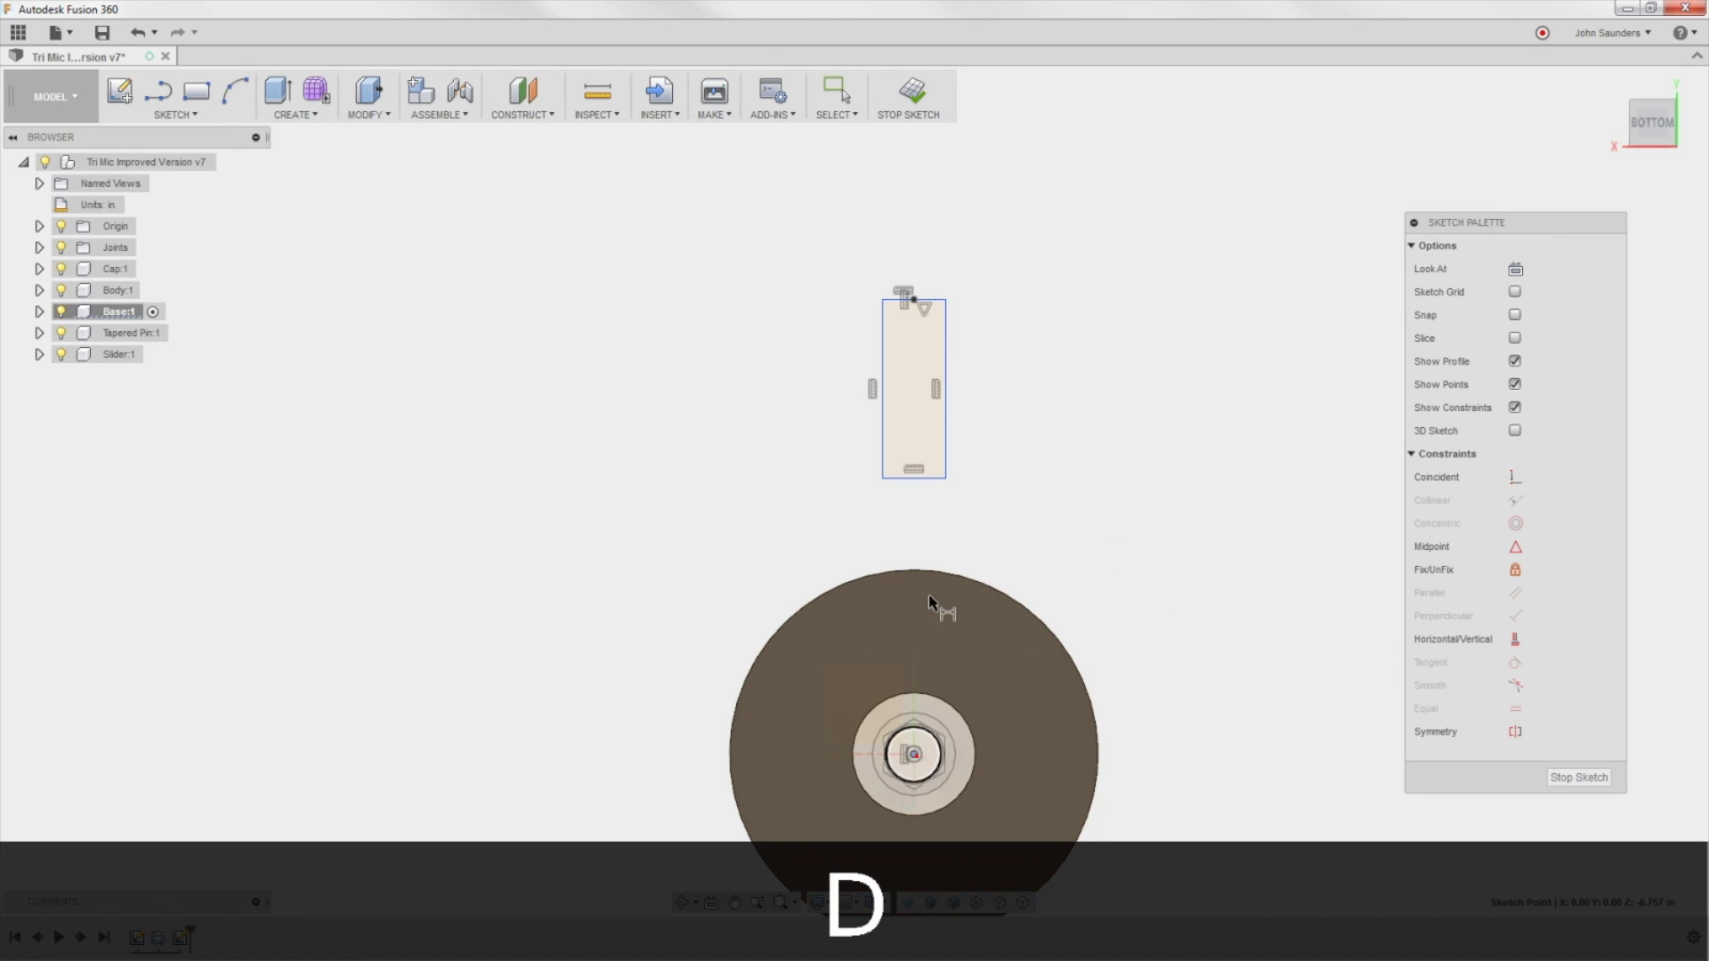
pyautogui.click(910, 299)
pyautogui.click(1096, 532)
pyautogui.write('1')
pyautogui.press('Return')
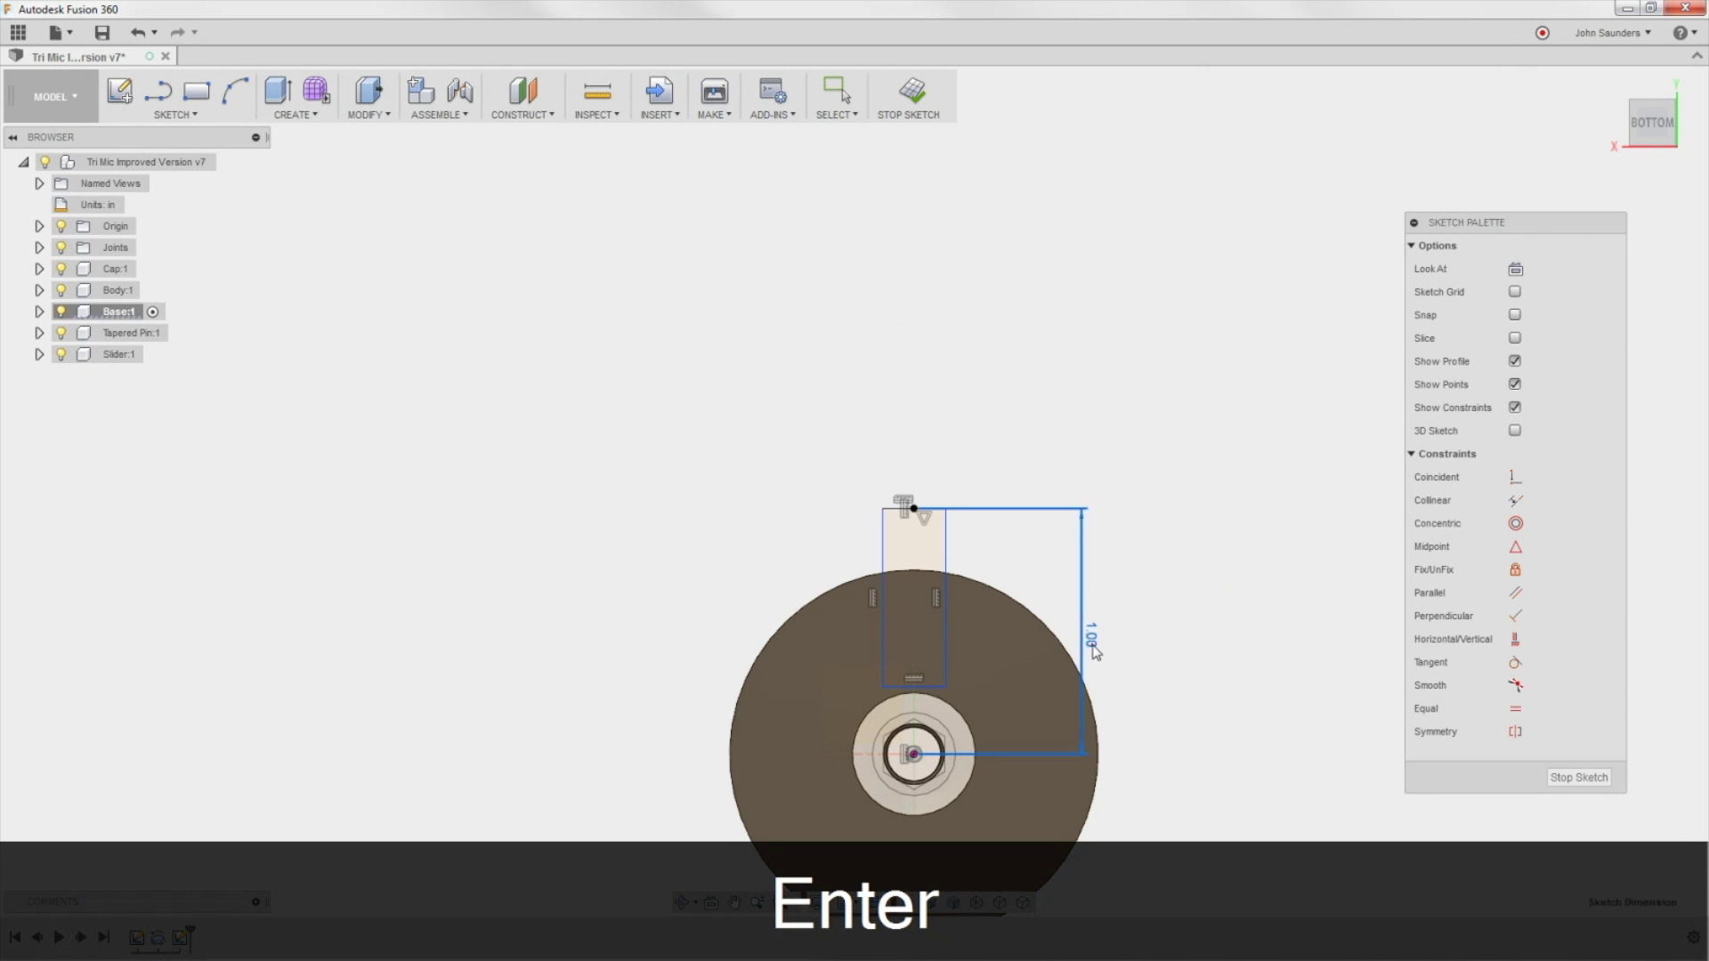
pyautogui.doubleClick(1093, 639)
pyautogui.press('Delete')
pyautogui.write('.75')
pyautogui.press('Return')
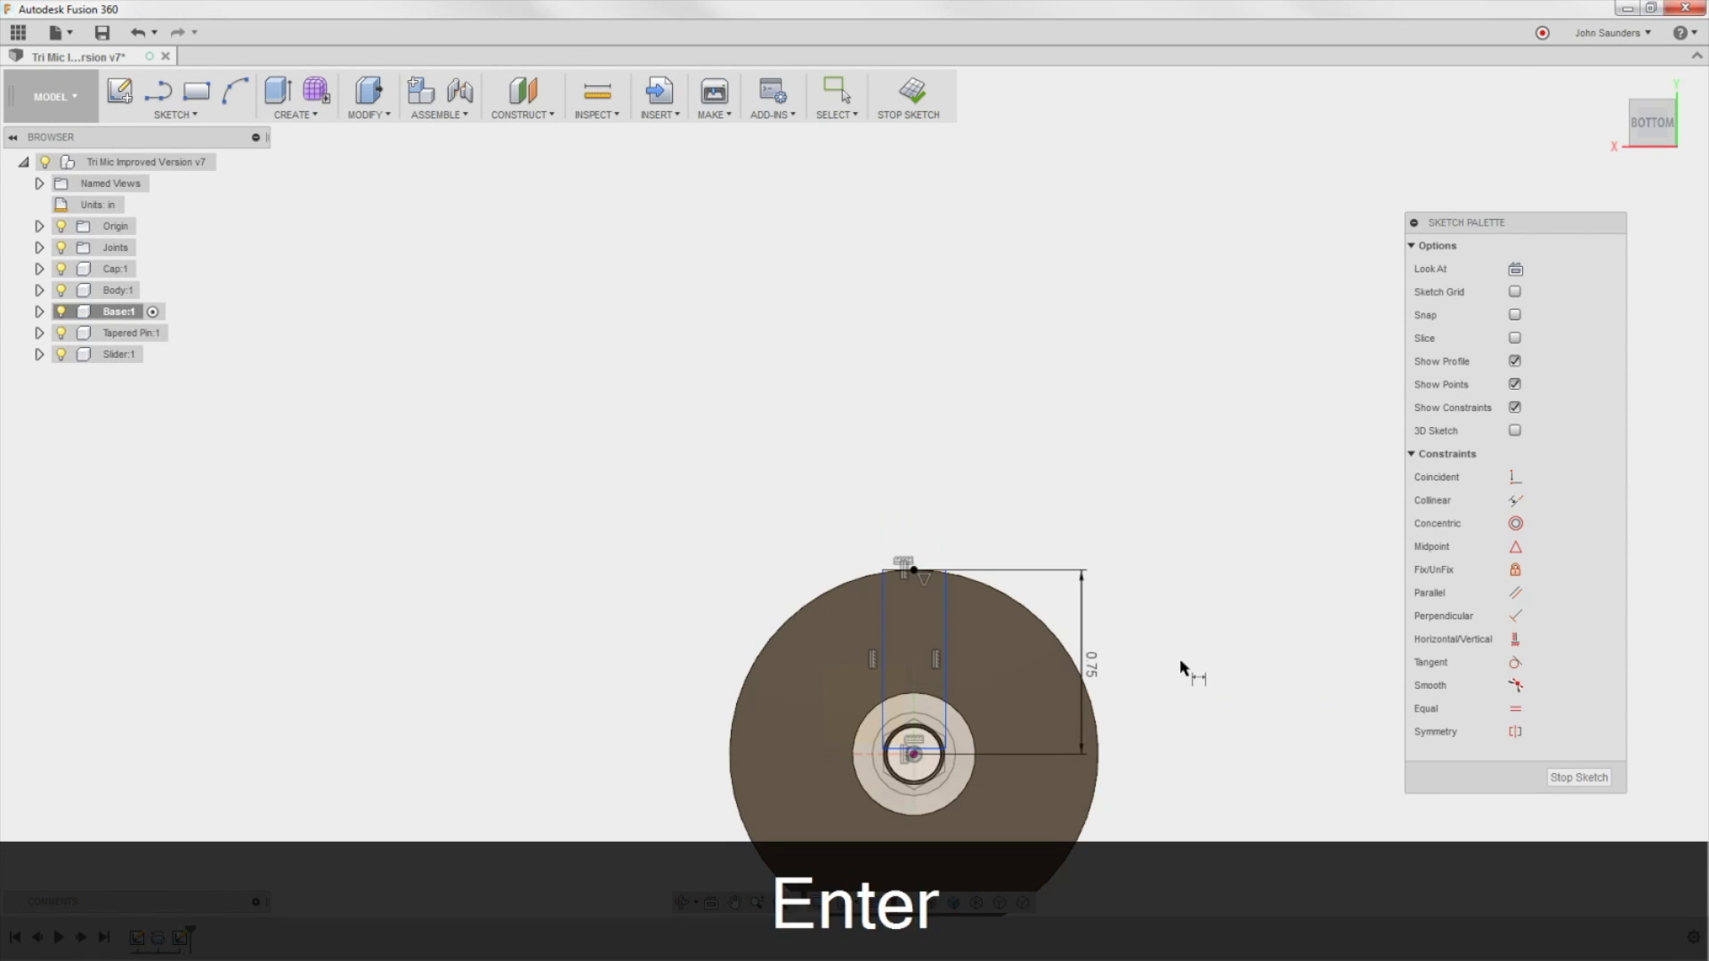
pyautogui.doubleClick(1090, 665)
pyautogui.press('Delete')
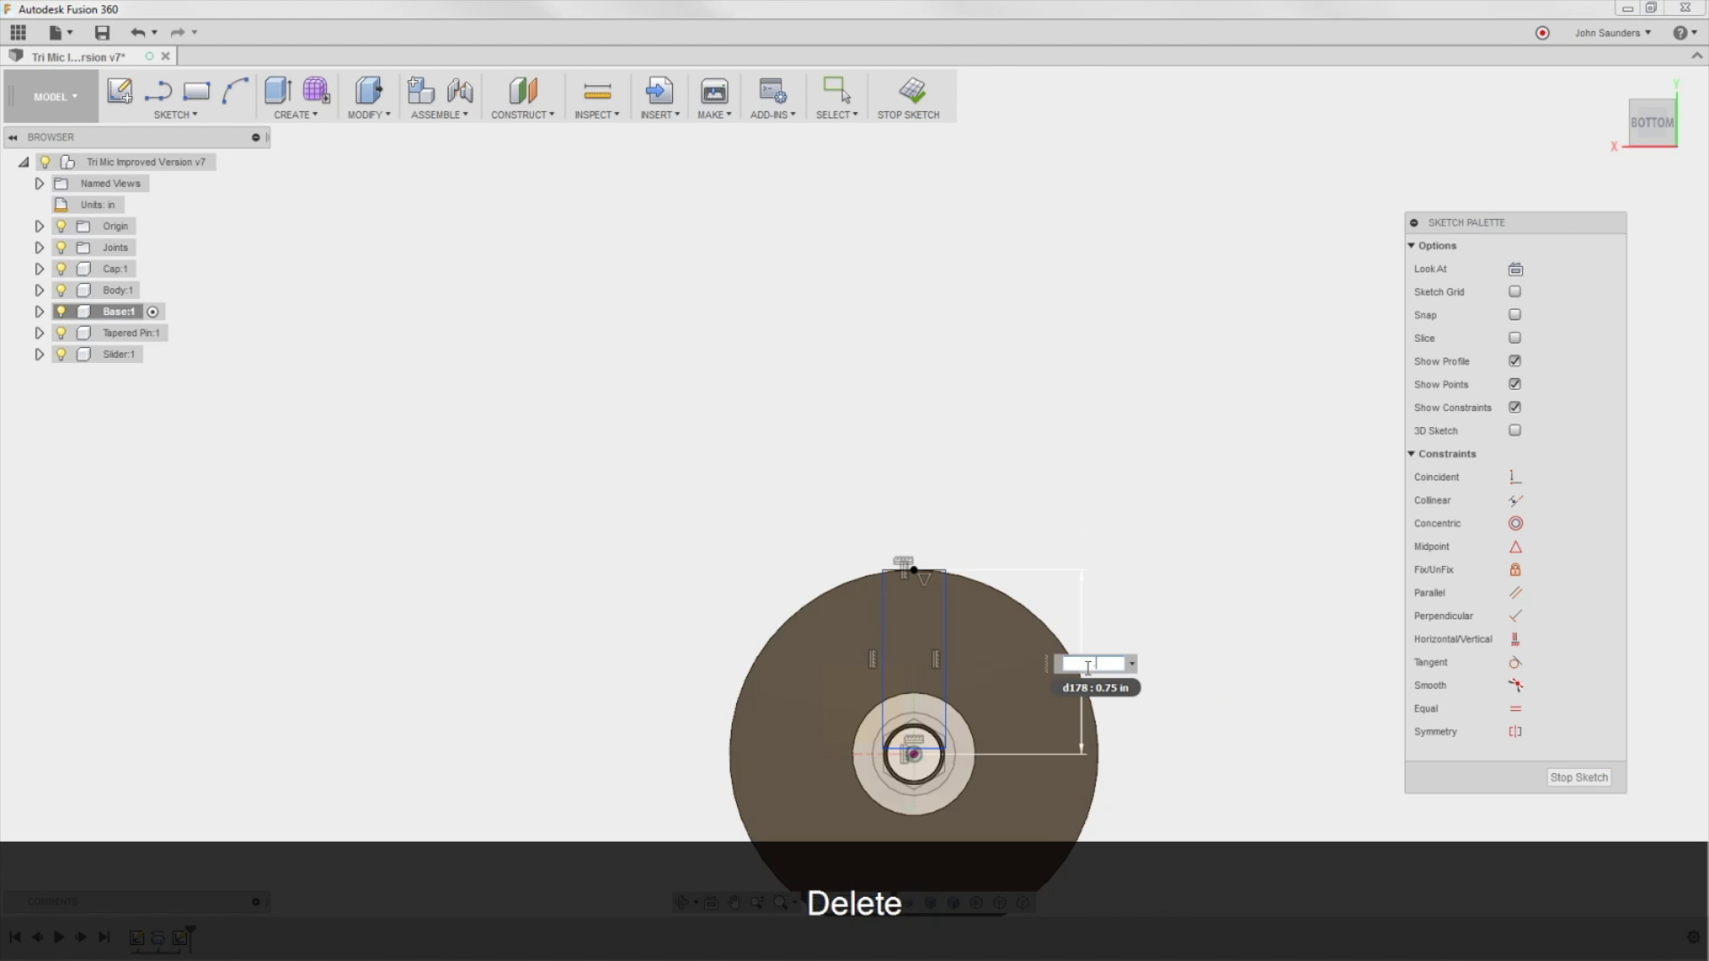
pyautogui.write('.8')
pyautogui.press('Return')
pyautogui.press('e')
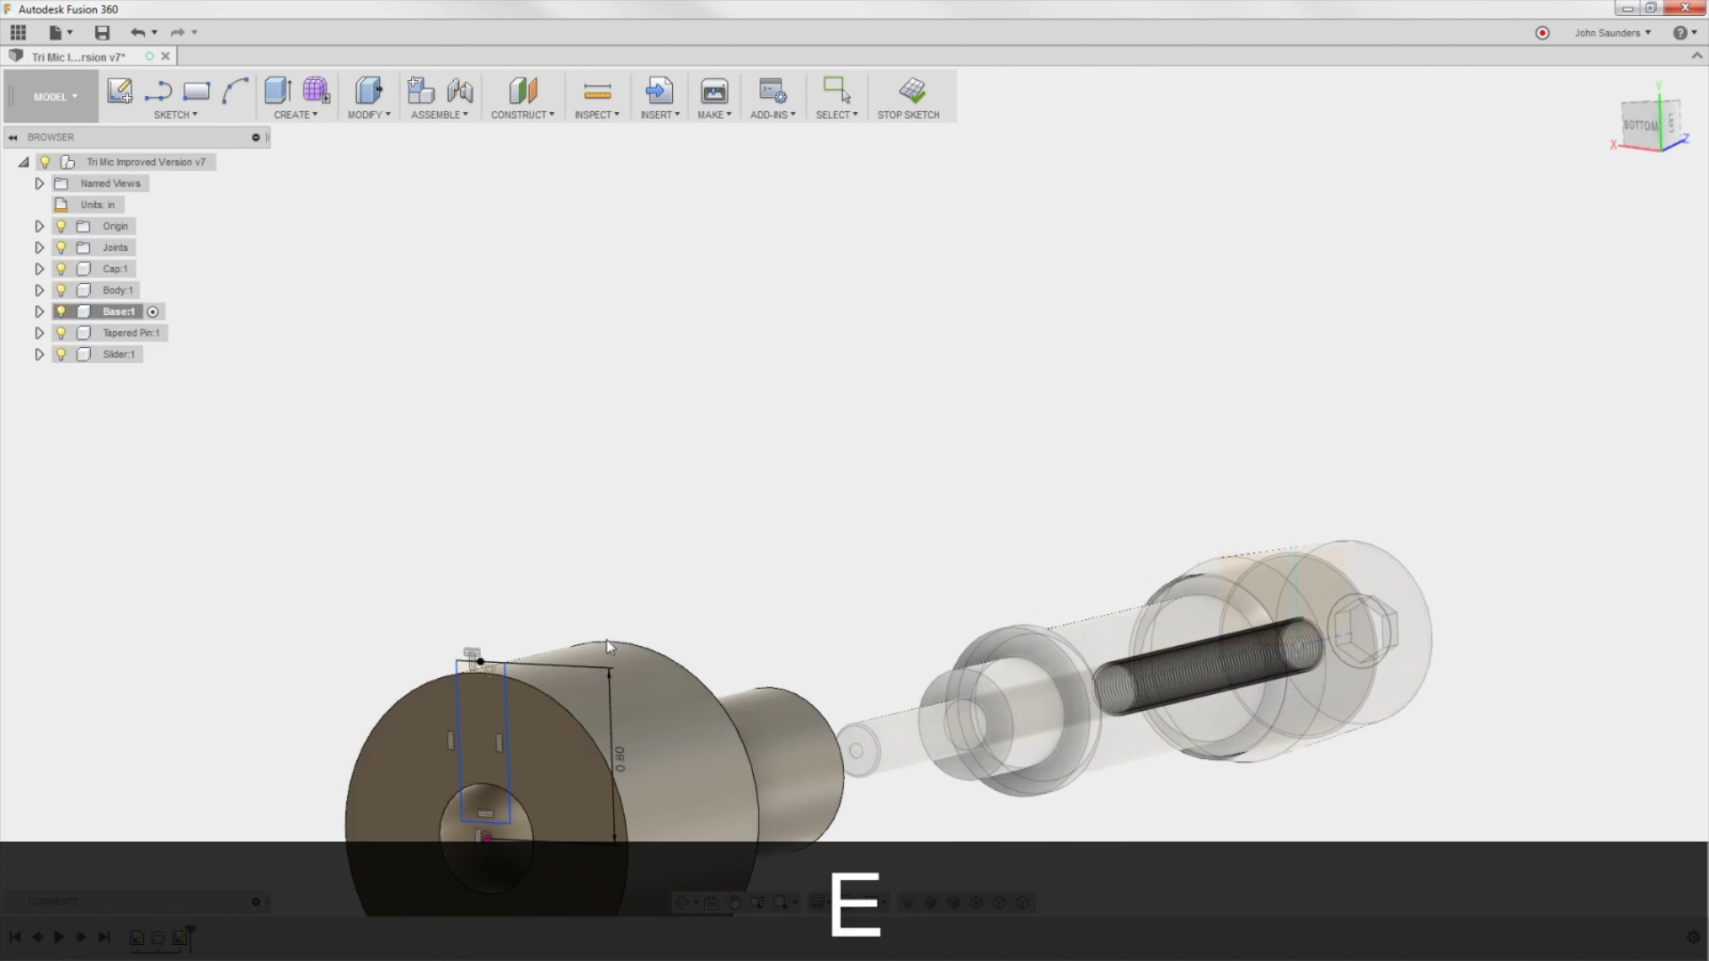
# Step: Extrude-cut the slot rectangle to a depth of -0.56 in into the bore
pyautogui.click(493, 712)
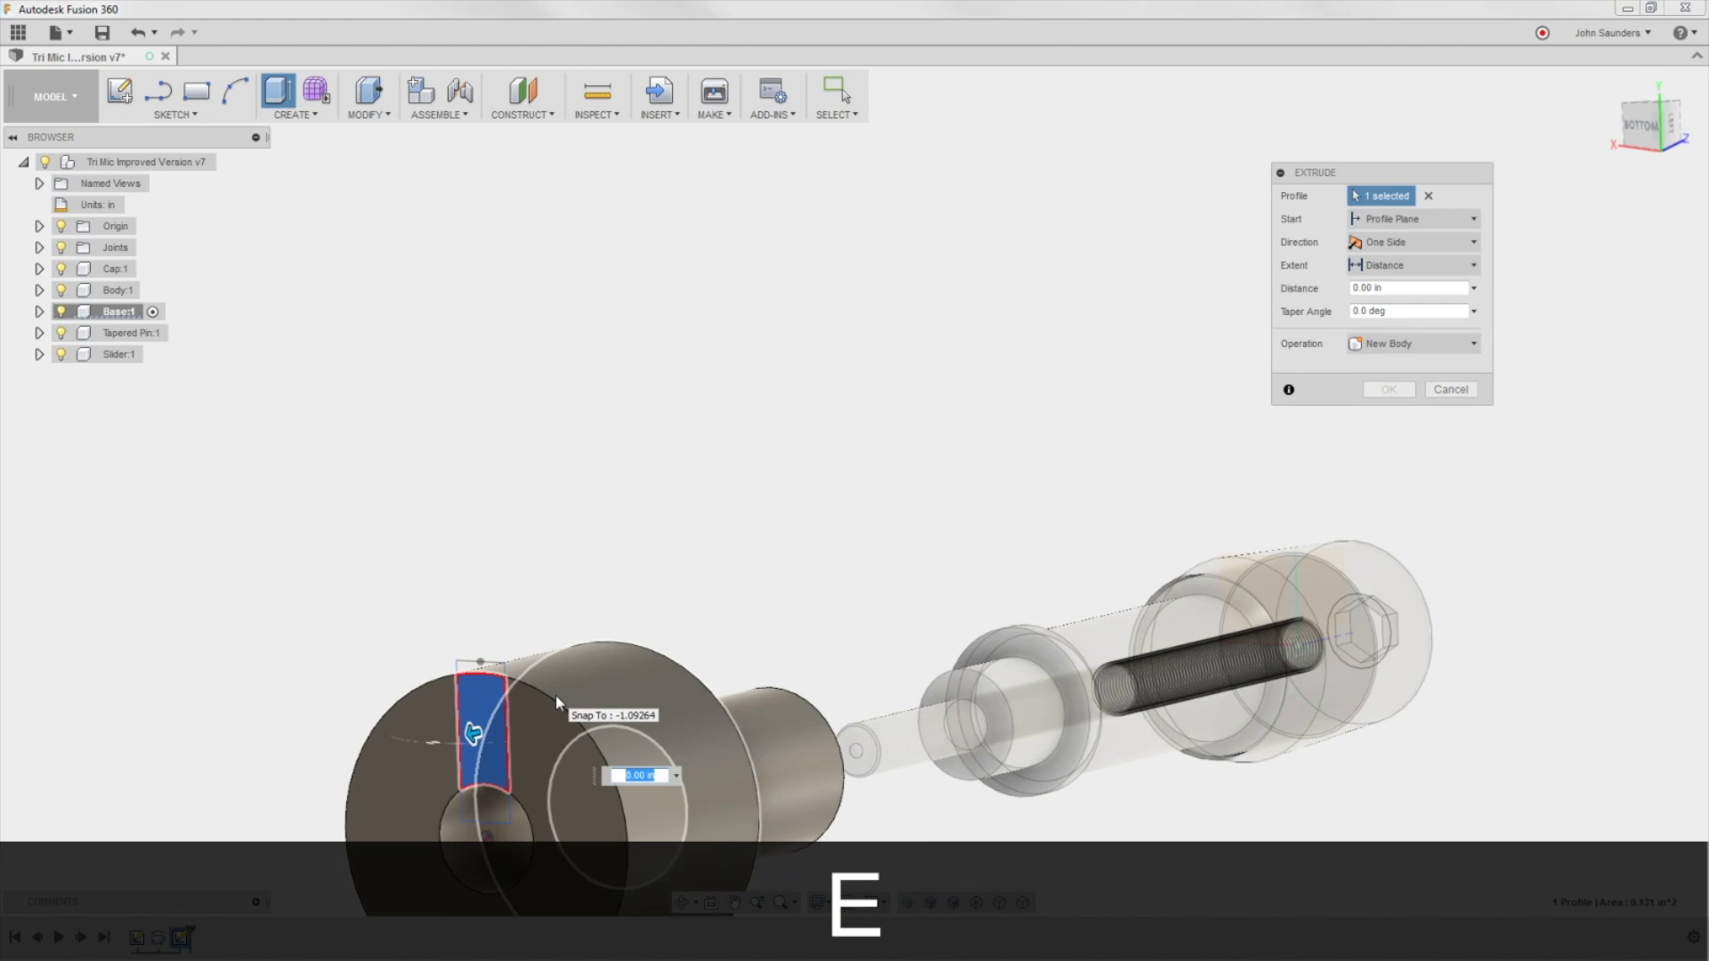
pyautogui.write('-.5')
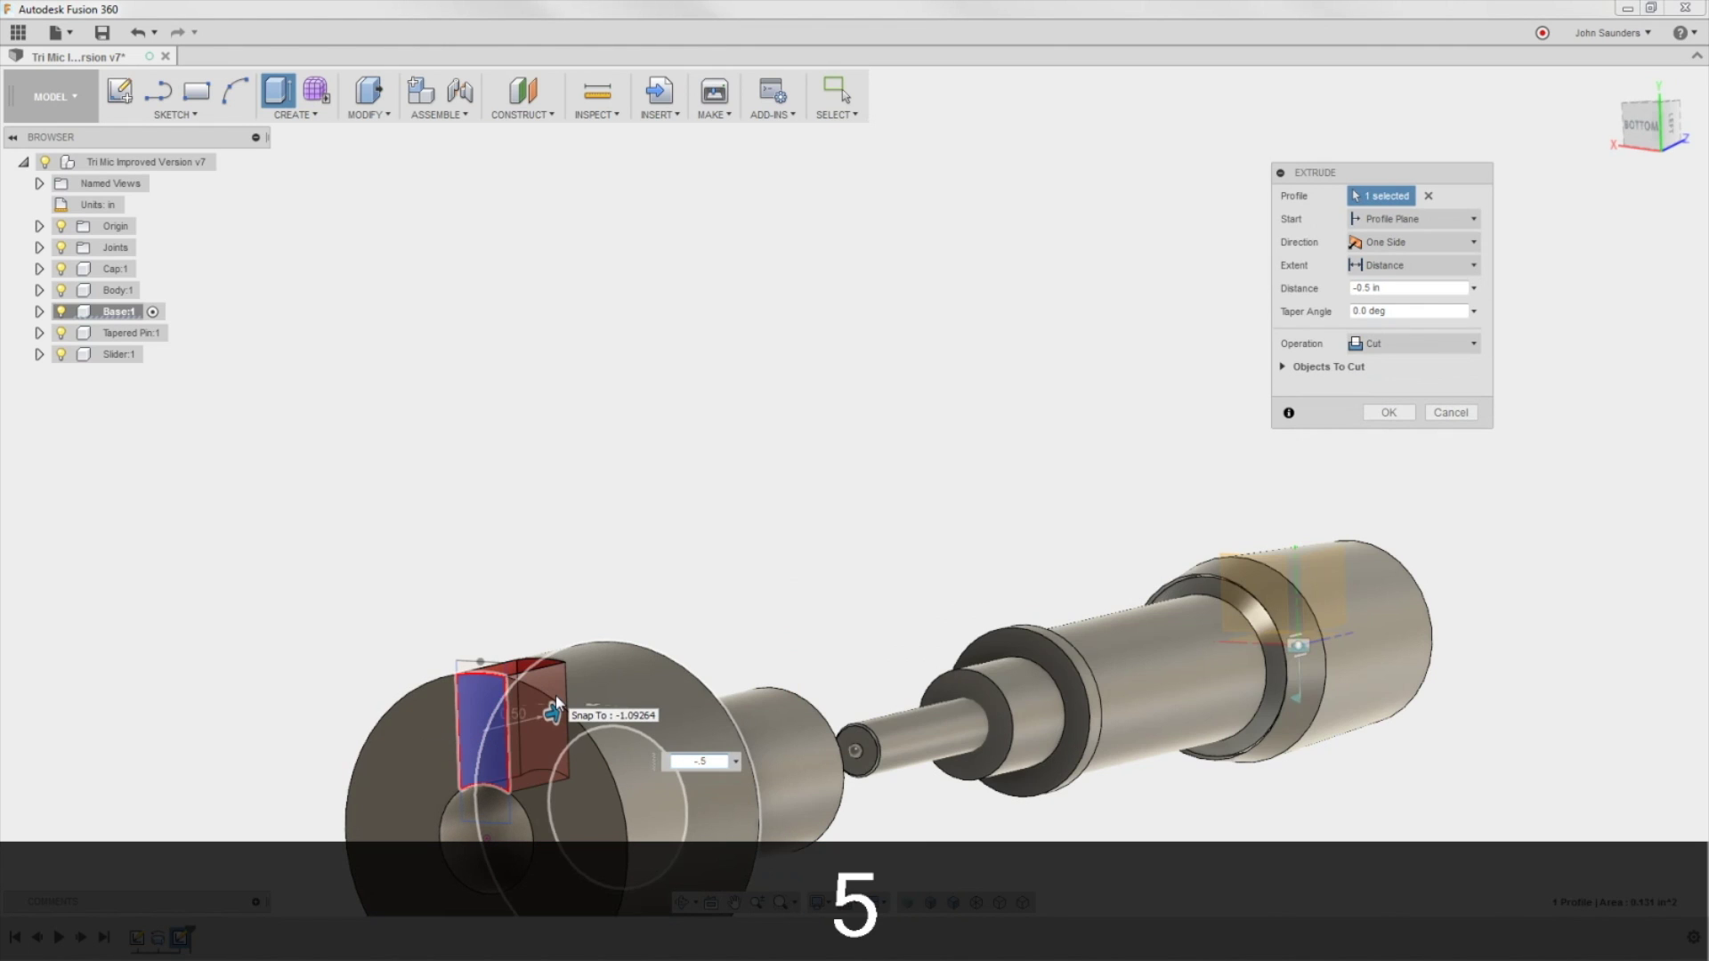
pyautogui.write('6')
pyautogui.press('Return')
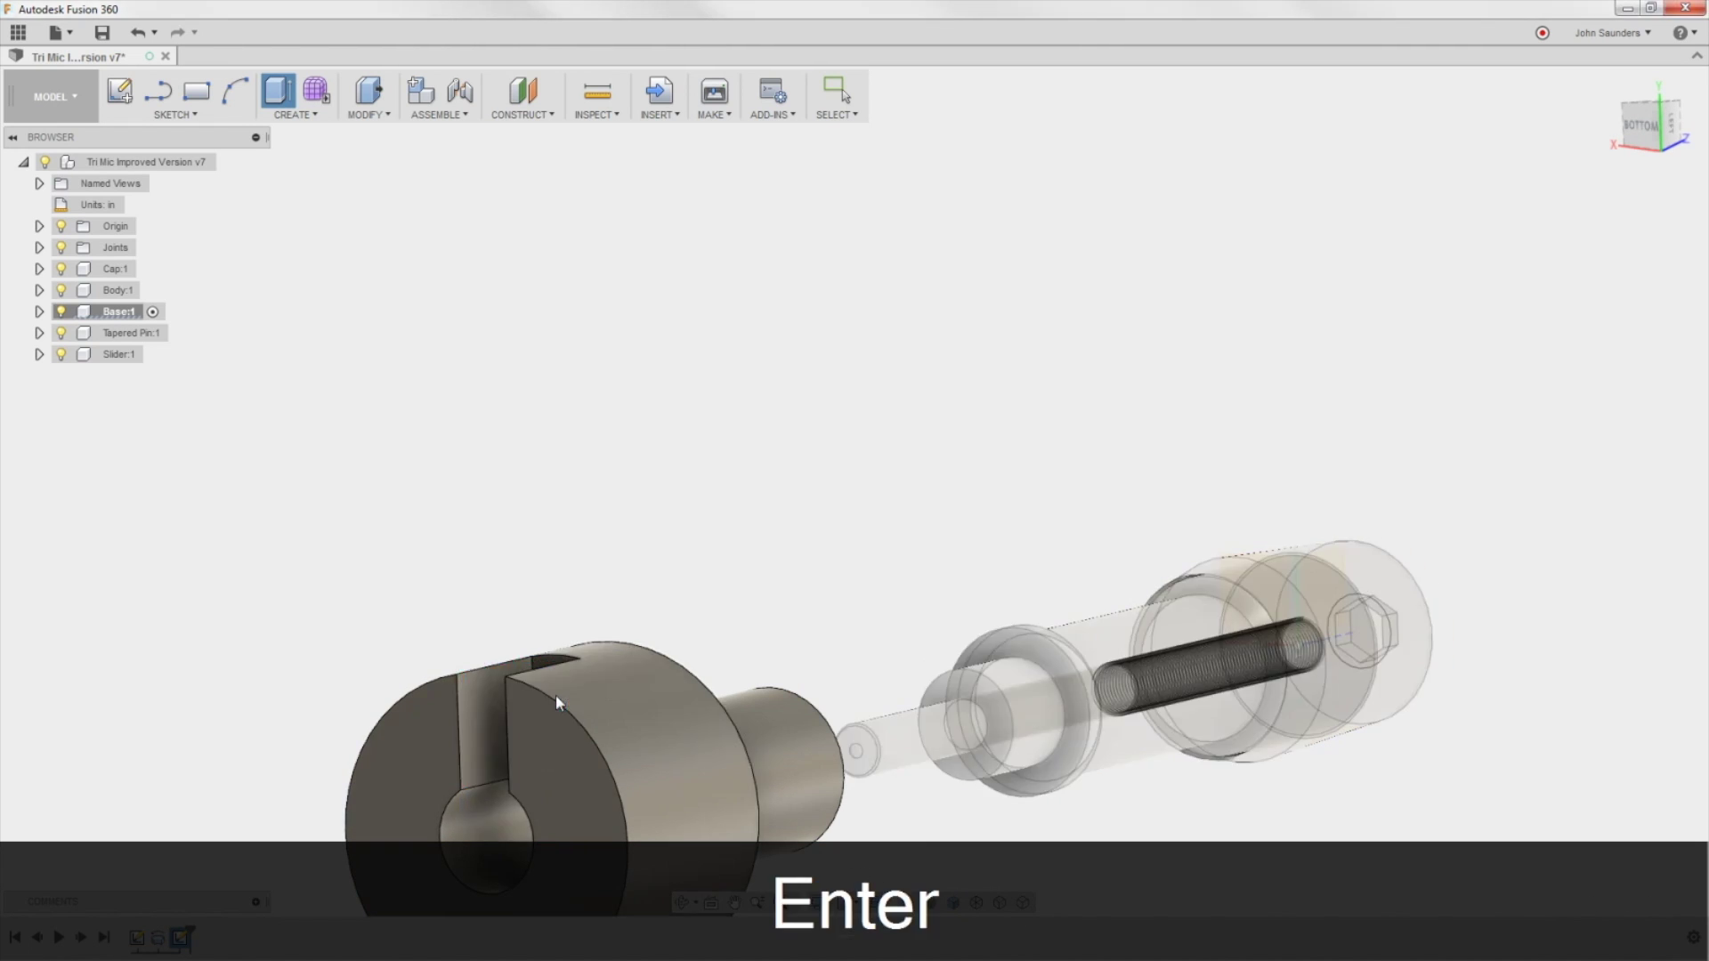
pyautogui.keyDown('shift'); pyautogui.moveTo(556, 696); pyautogui.dragTo(760, 444, button='middle'); pyautogui.keyUp('shift')
# Step: Circular-pattern the slot cut feature 3 times around the base's circular edge
pyautogui.write('s')
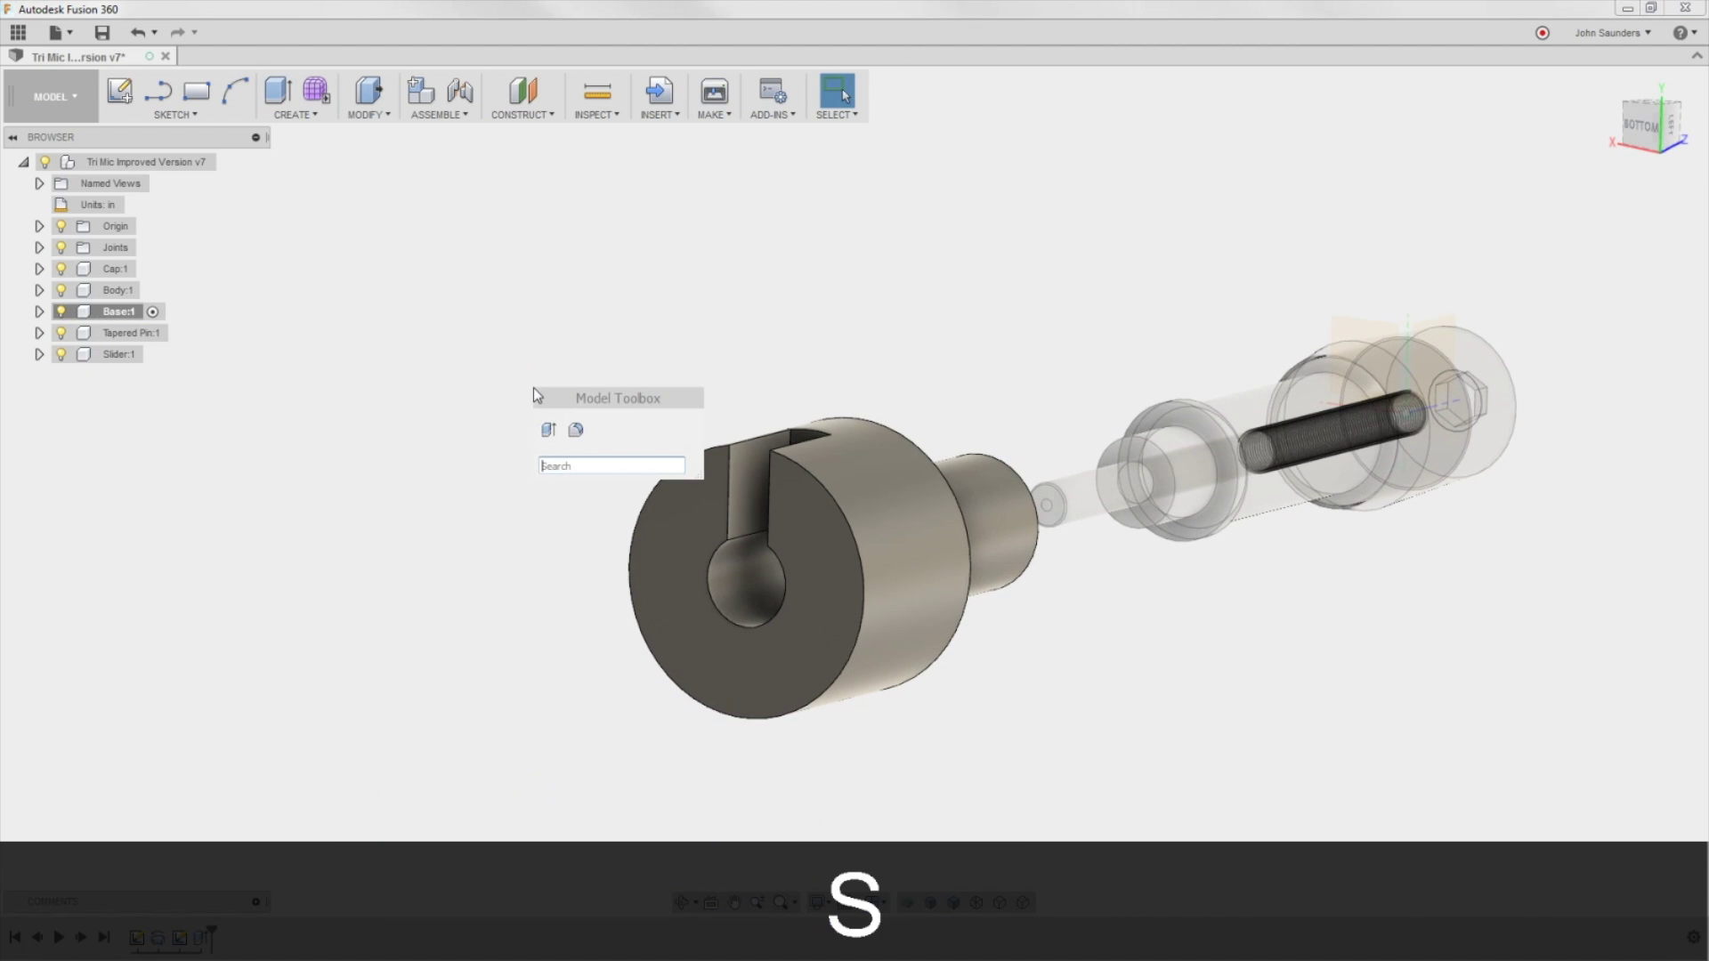
pyautogui.write('patt')
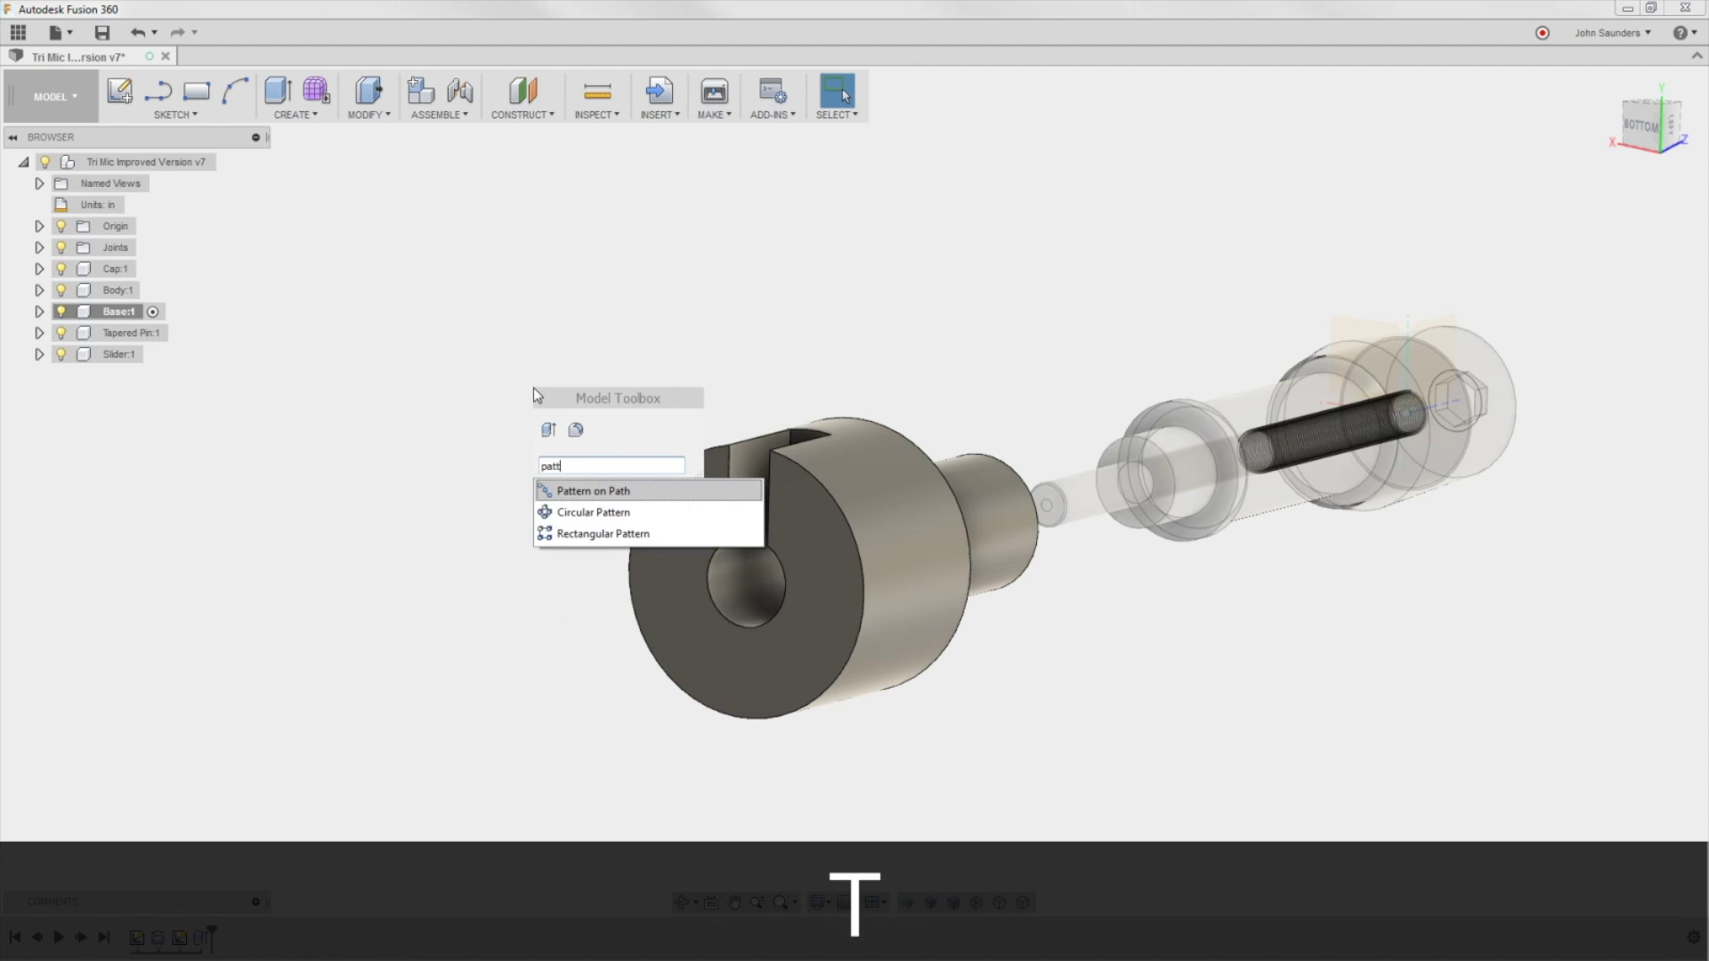
pyautogui.click(606, 516)
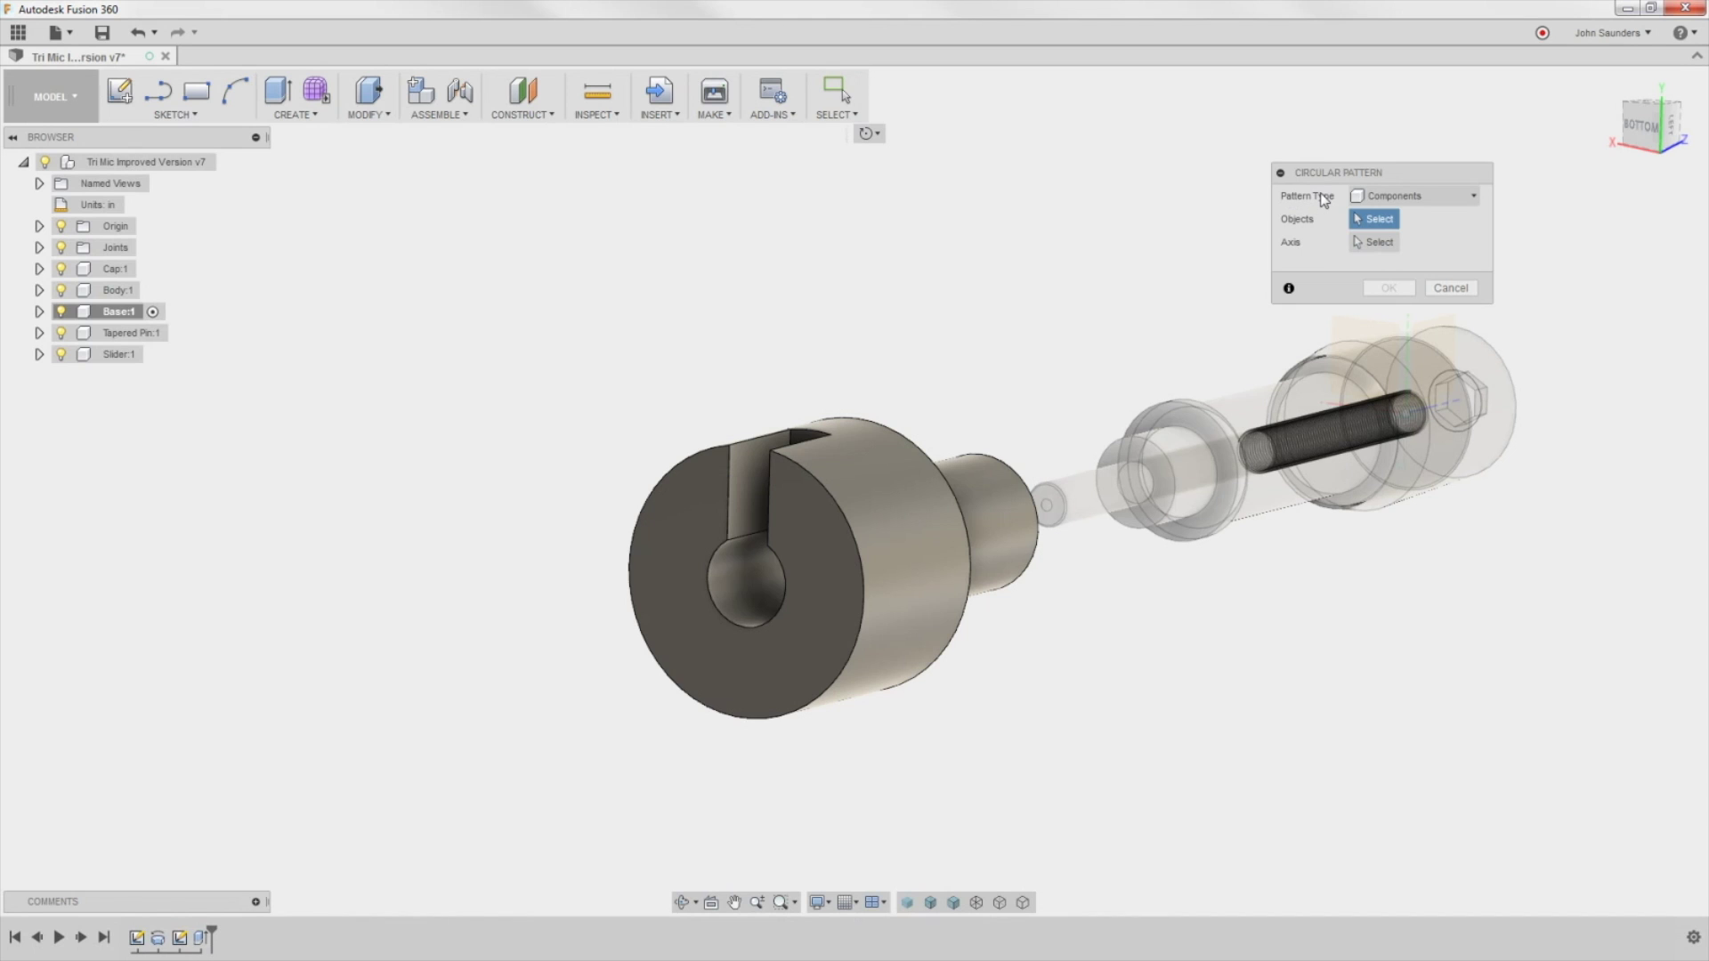
pyautogui.click(1375, 196)
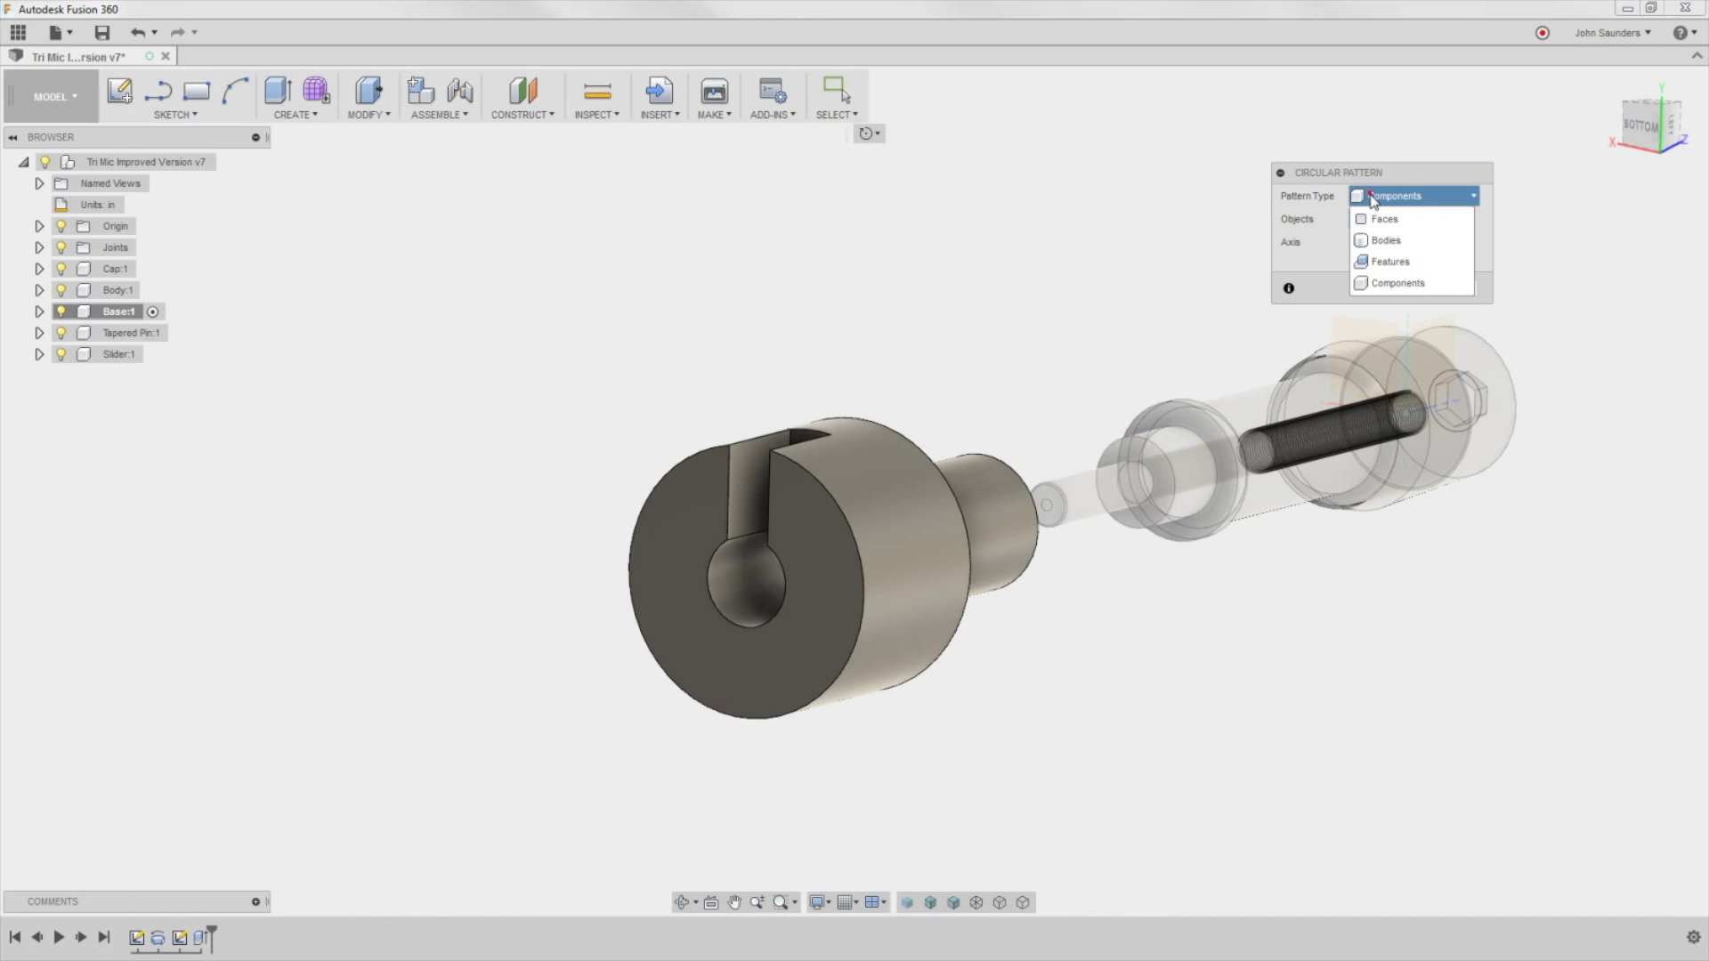
pyautogui.click(1389, 263)
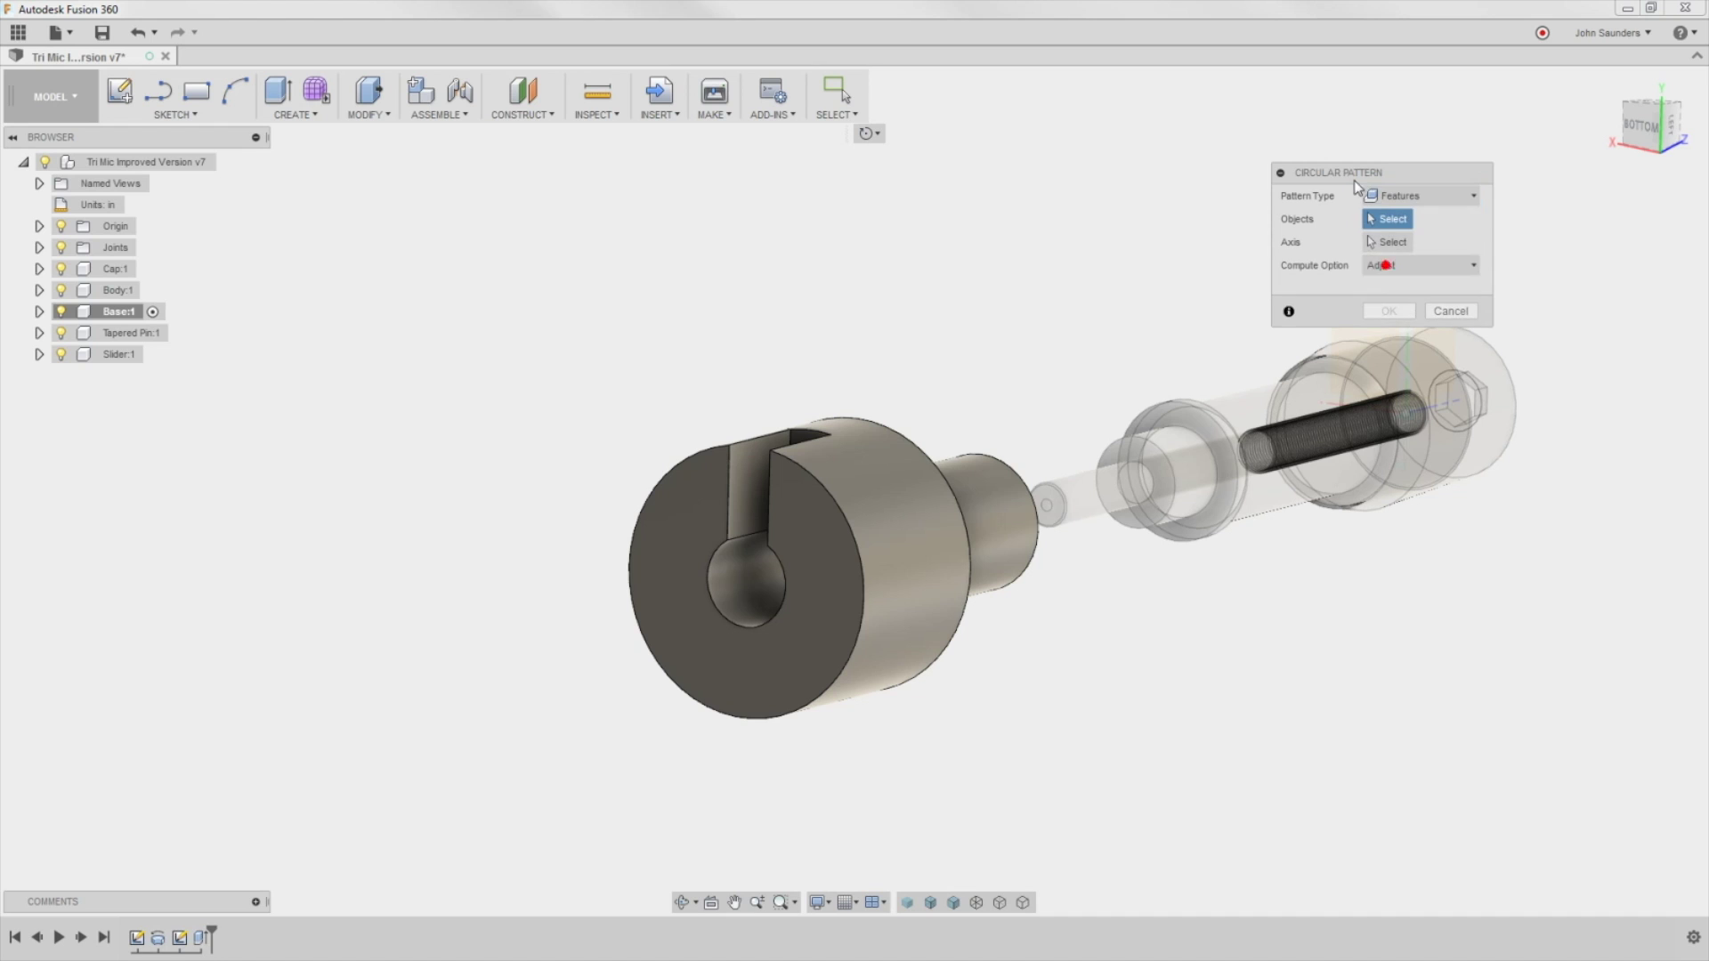
pyautogui.moveTo(1353, 180); pyautogui.dragTo(1298, 197)
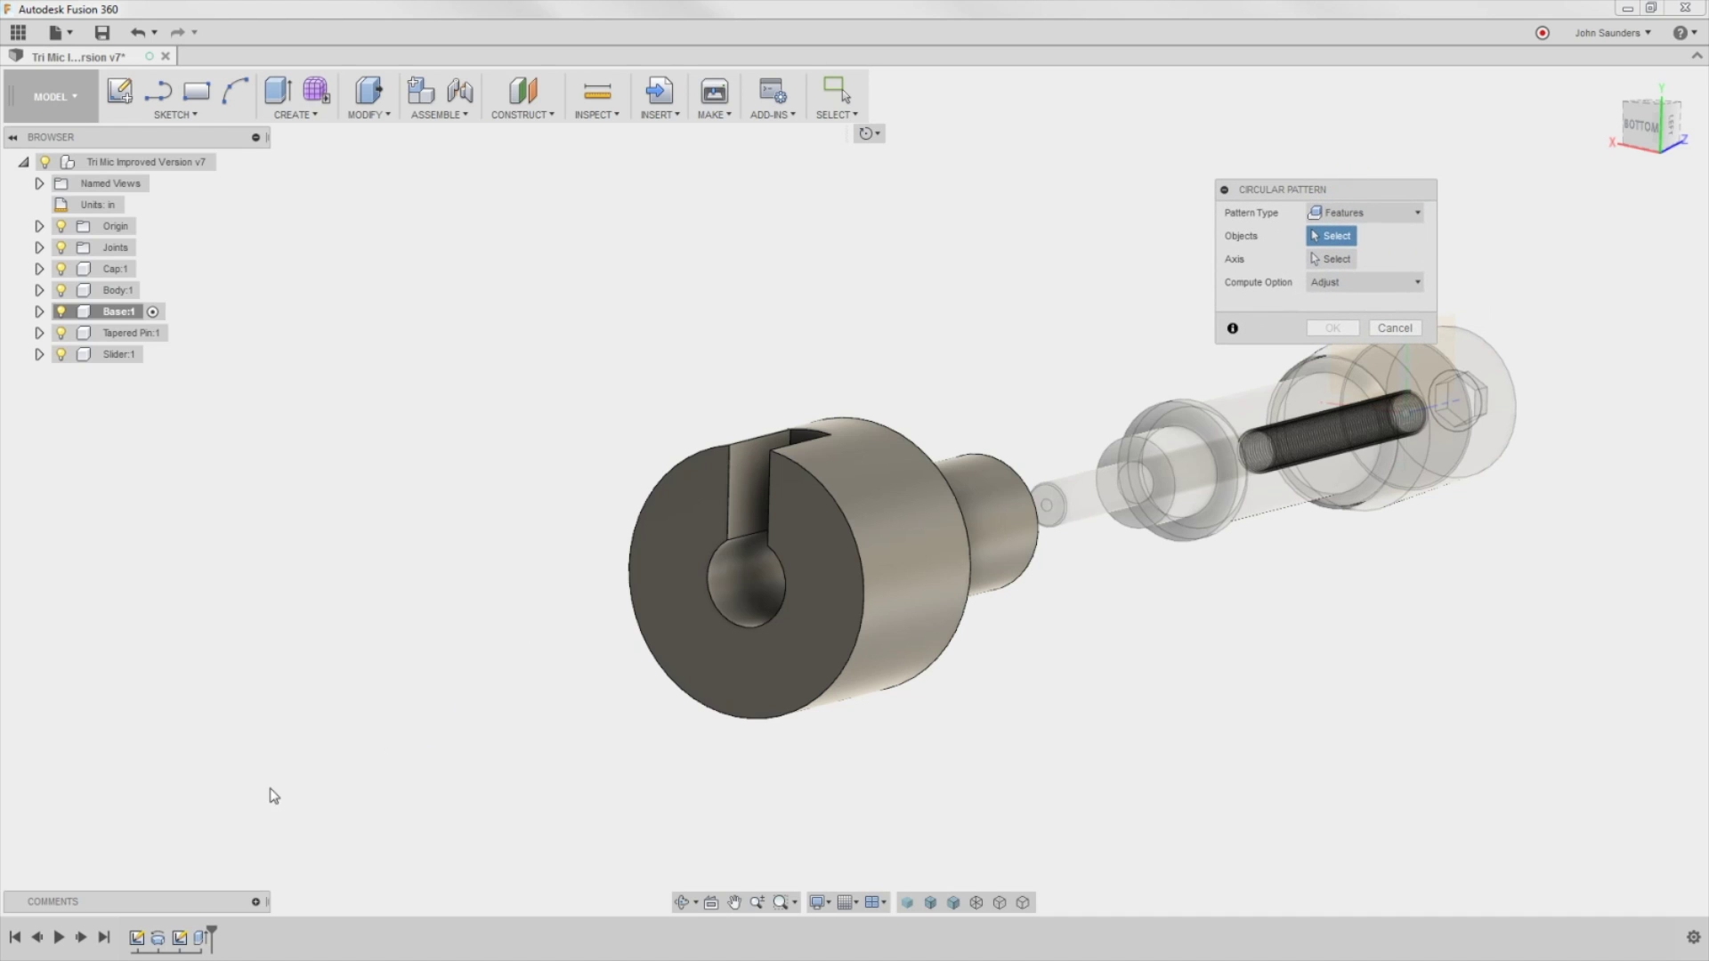
pyautogui.click(203, 939)
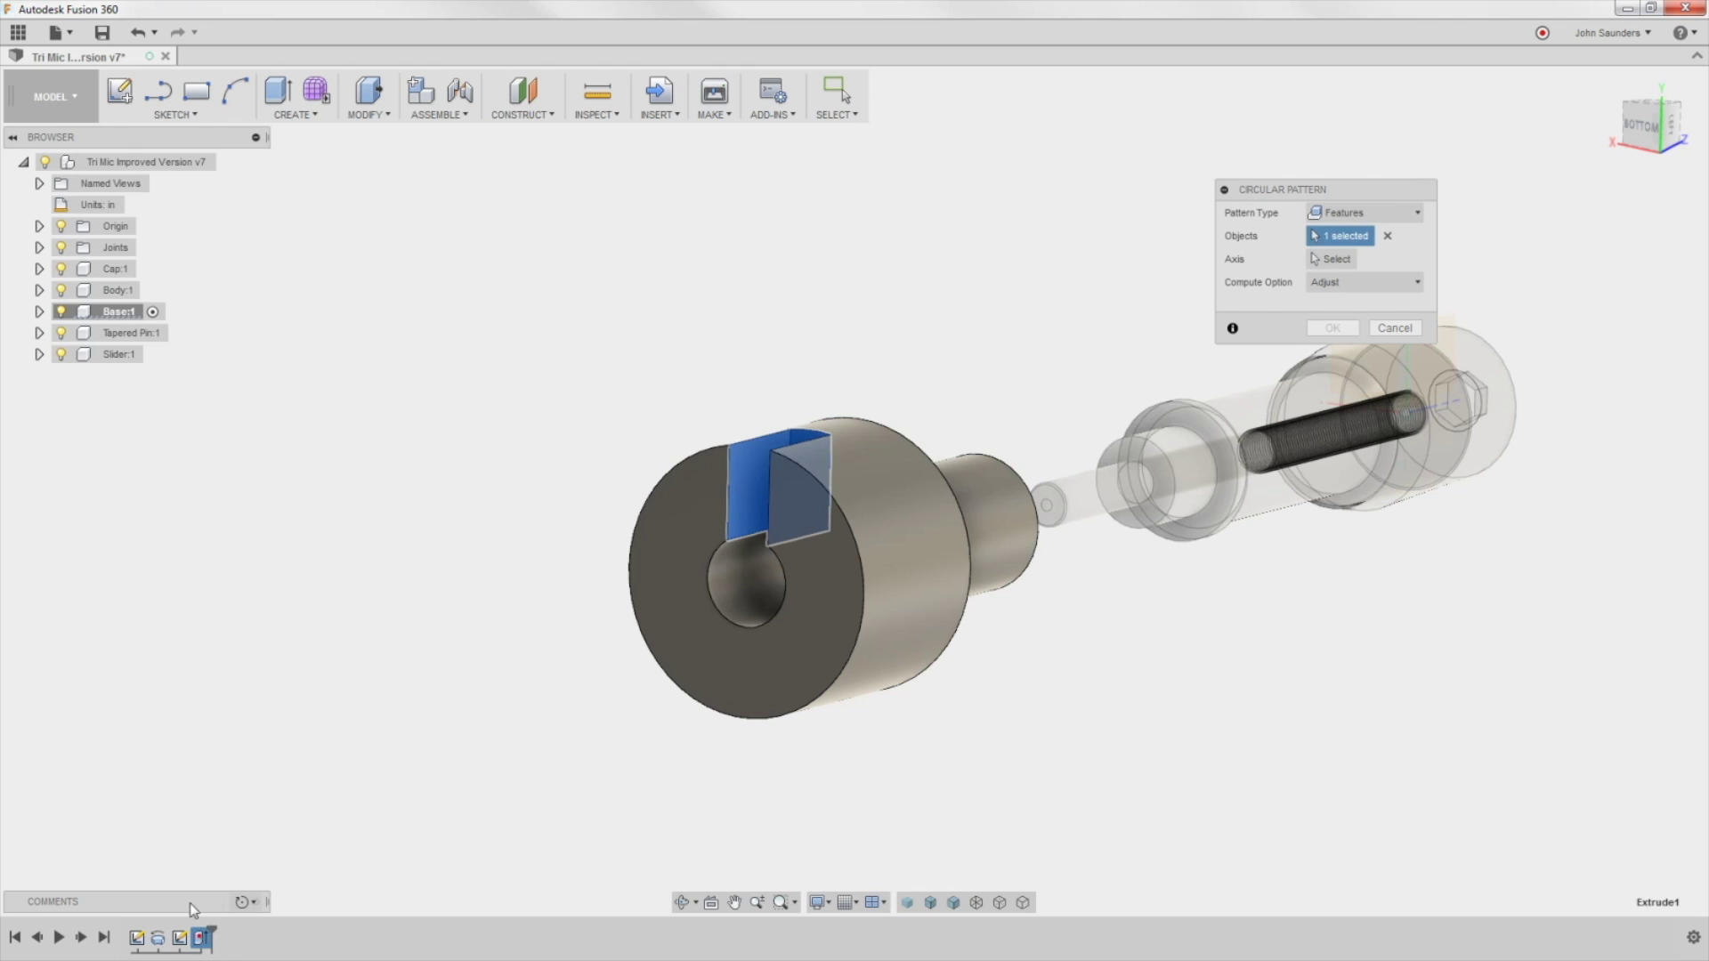
pyautogui.click(1328, 260)
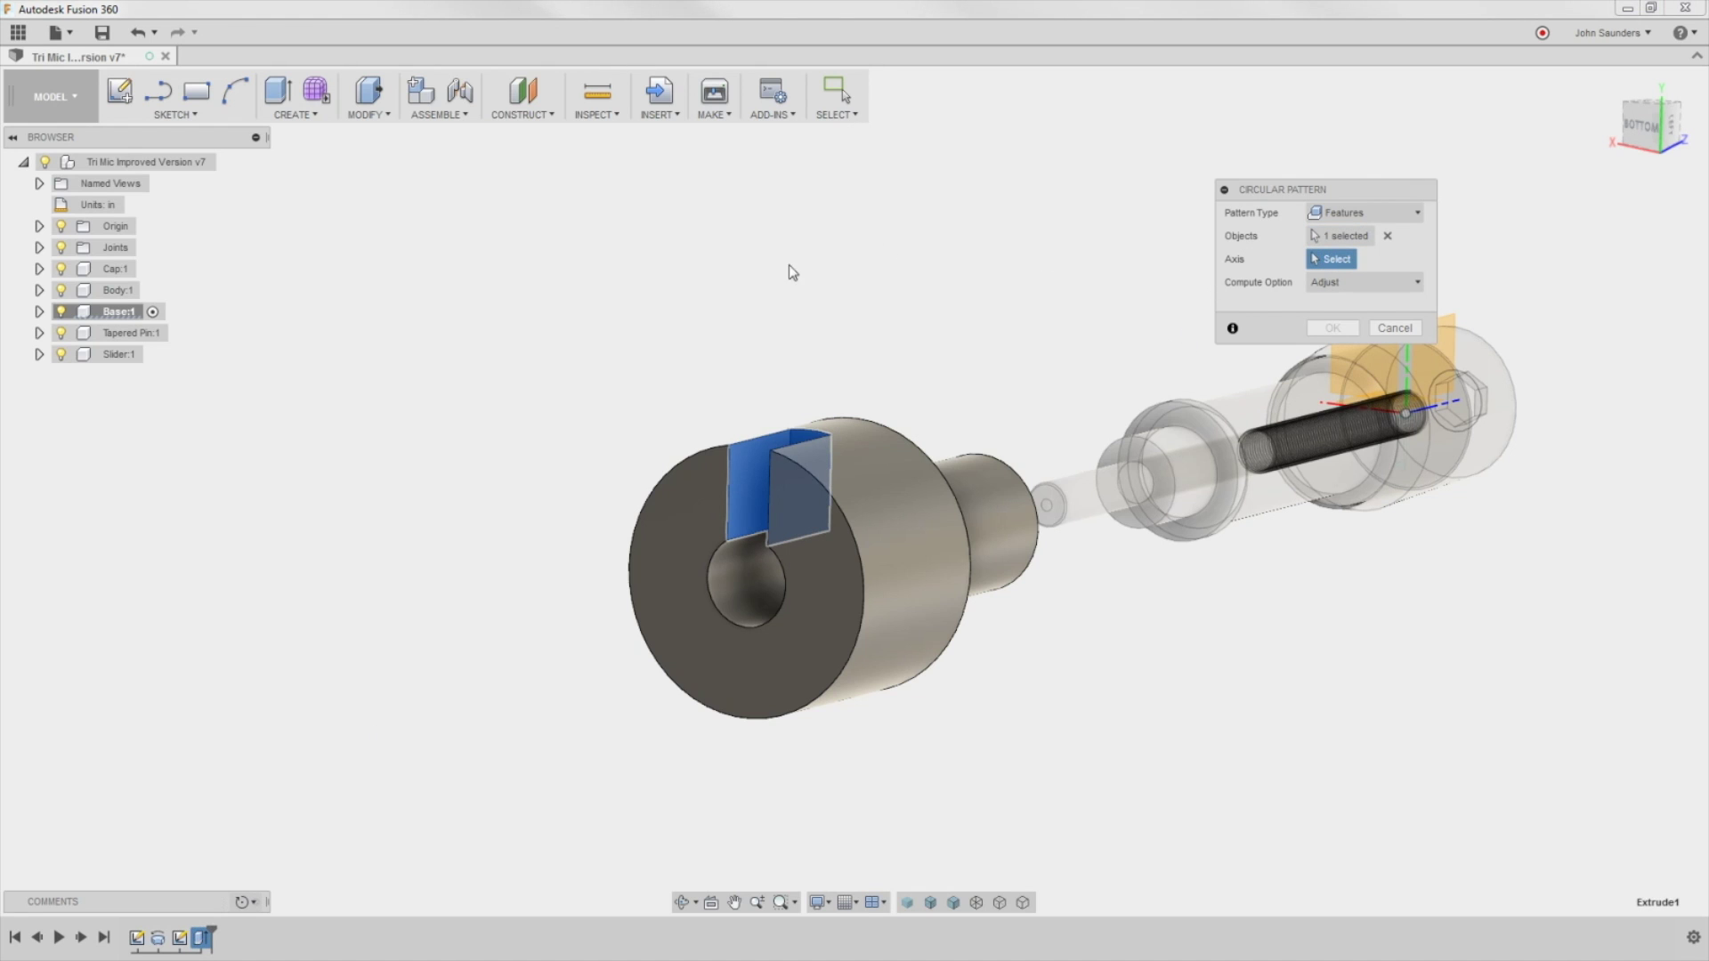
pyautogui.click(649, 498)
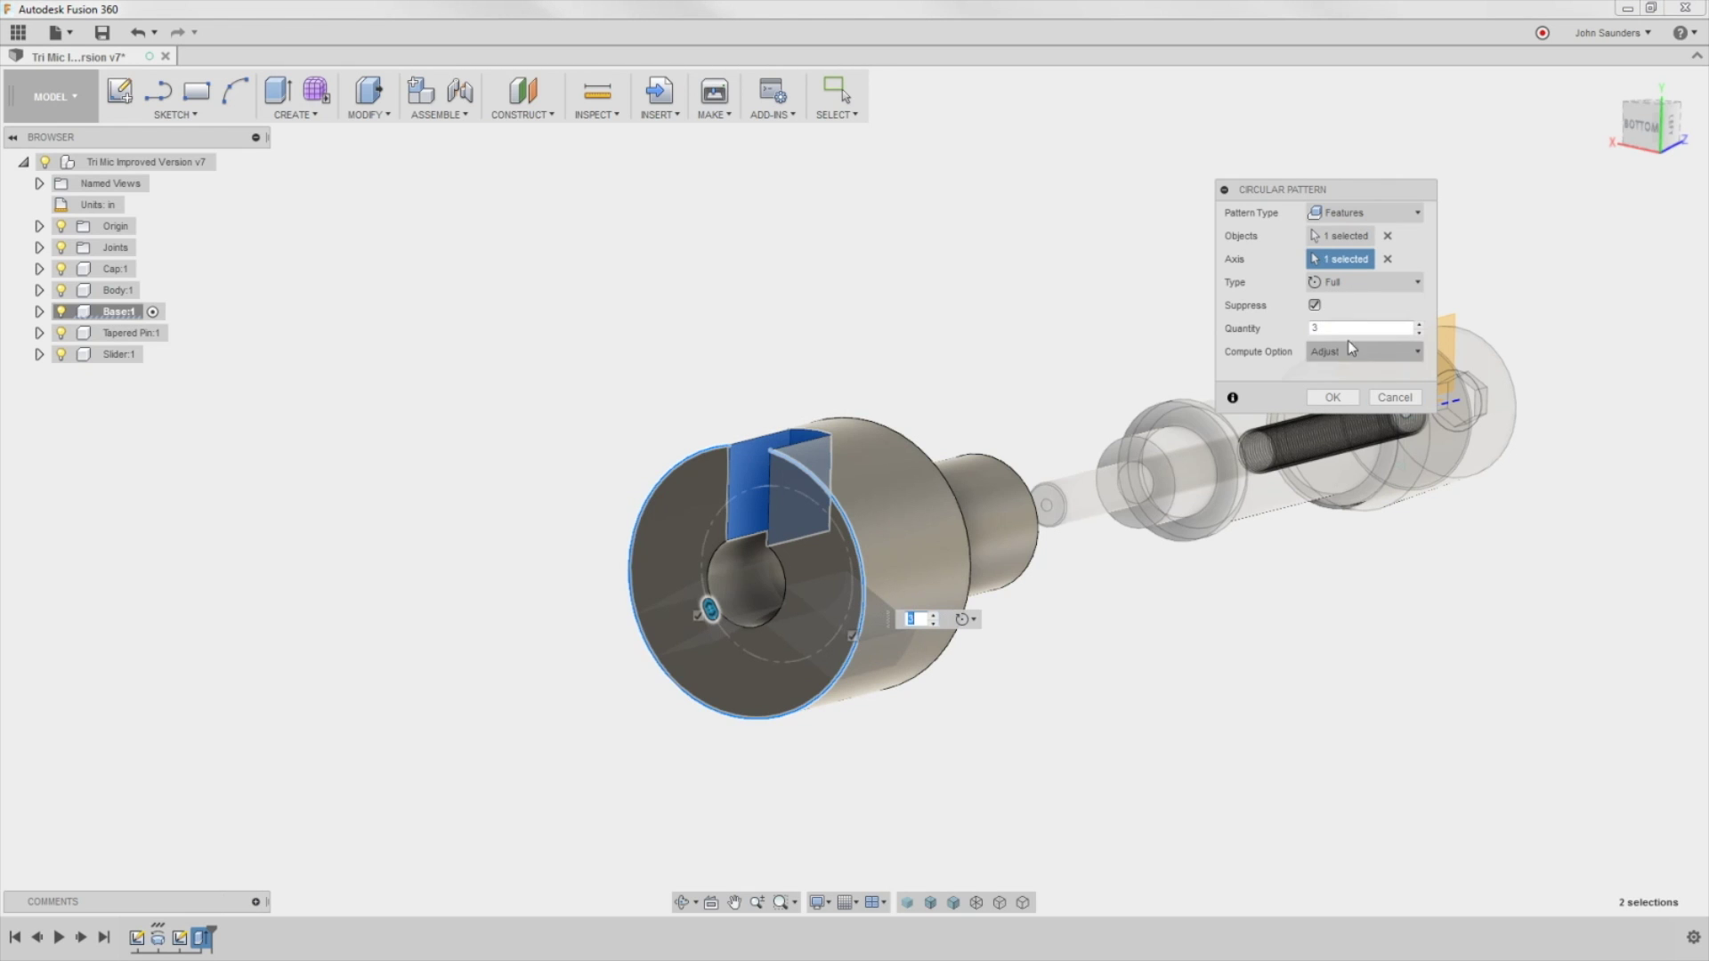
pyautogui.click(1344, 405)
pyautogui.keyDown('shift'); pyautogui.moveTo(870, 278); pyautogui.dragTo(726, 335, button='middle'); pyautogui.keyUp('shift')
# Step: Activate the Tapered Pin component and start a new sketch on a side plane
pyautogui.keyDown('shift'); pyautogui.moveTo(634, 365); pyautogui.dragTo(258, 336, button='middle'); pyautogui.keyUp('shift')
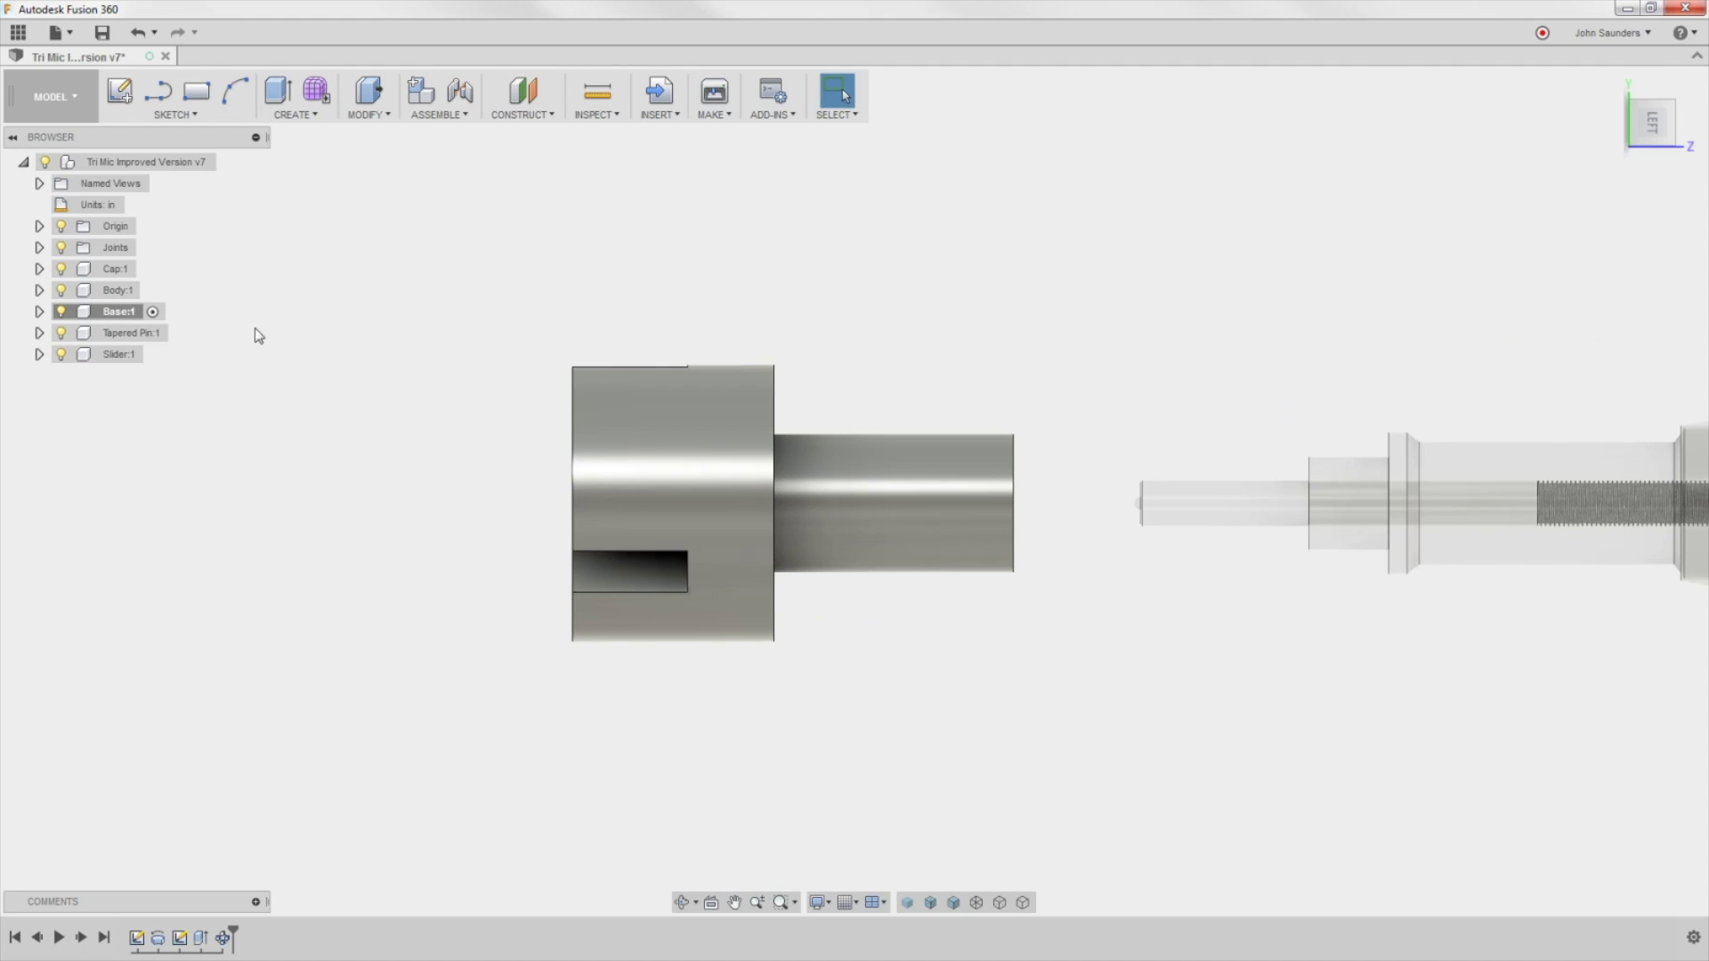
pyautogui.rightClick(143, 334)
pyautogui.click(170, 343)
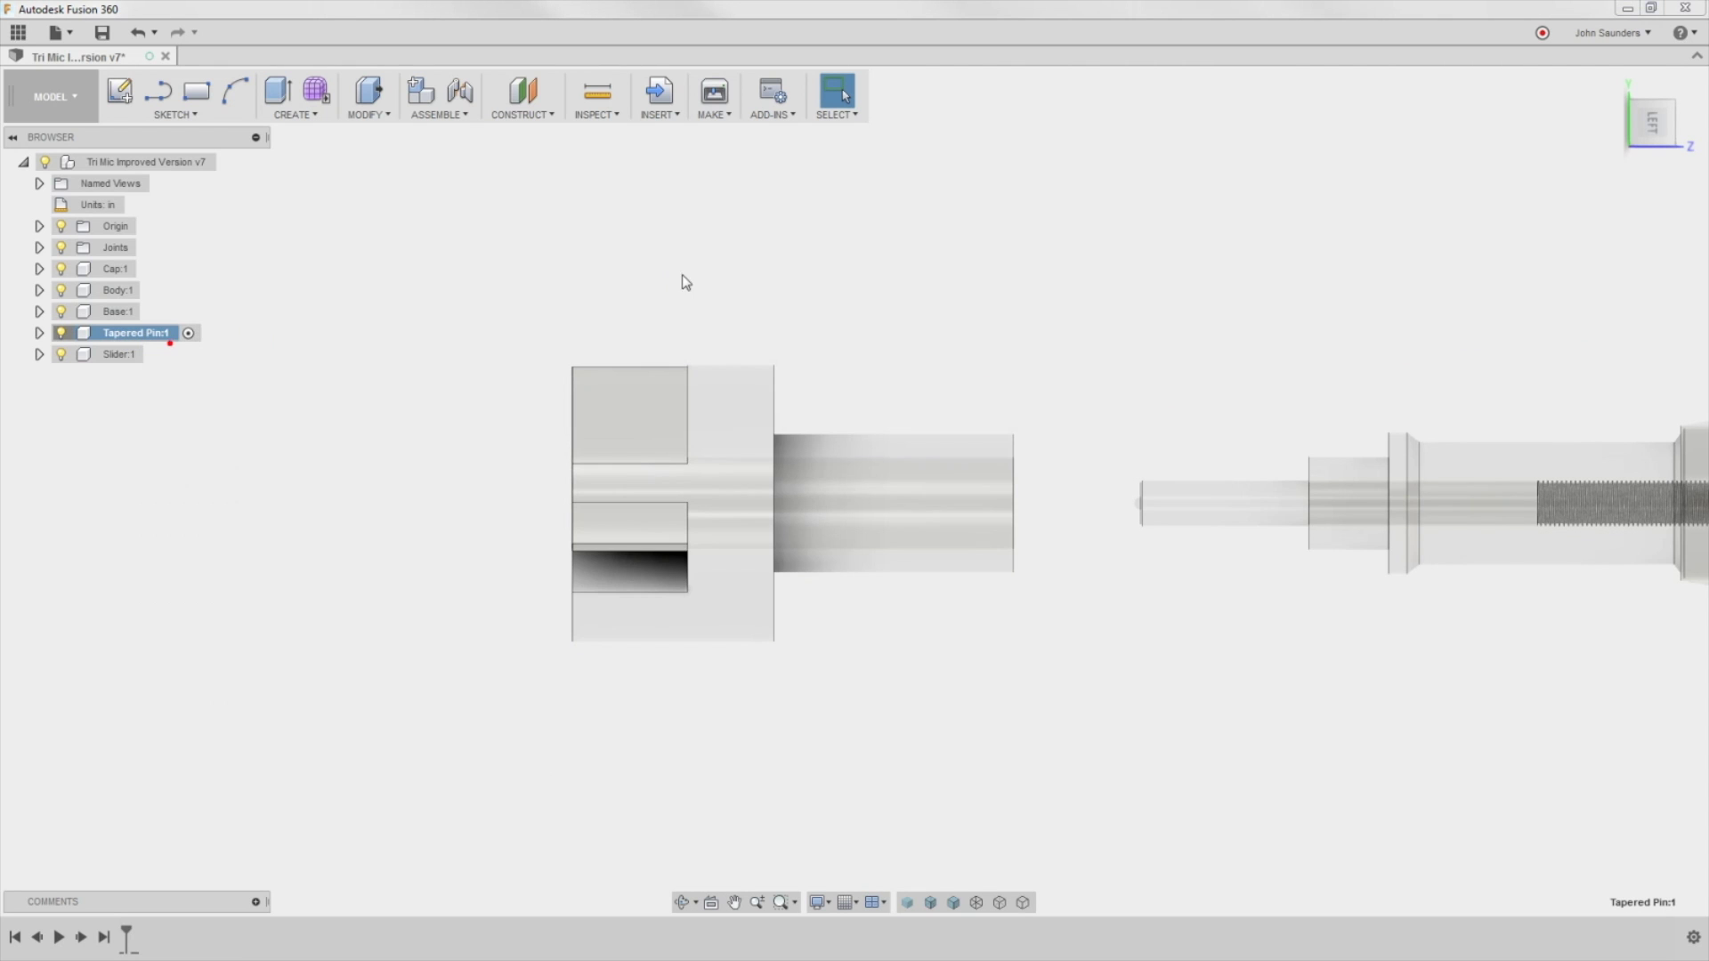
pyautogui.press('l')
pyautogui.click(1037, 321)
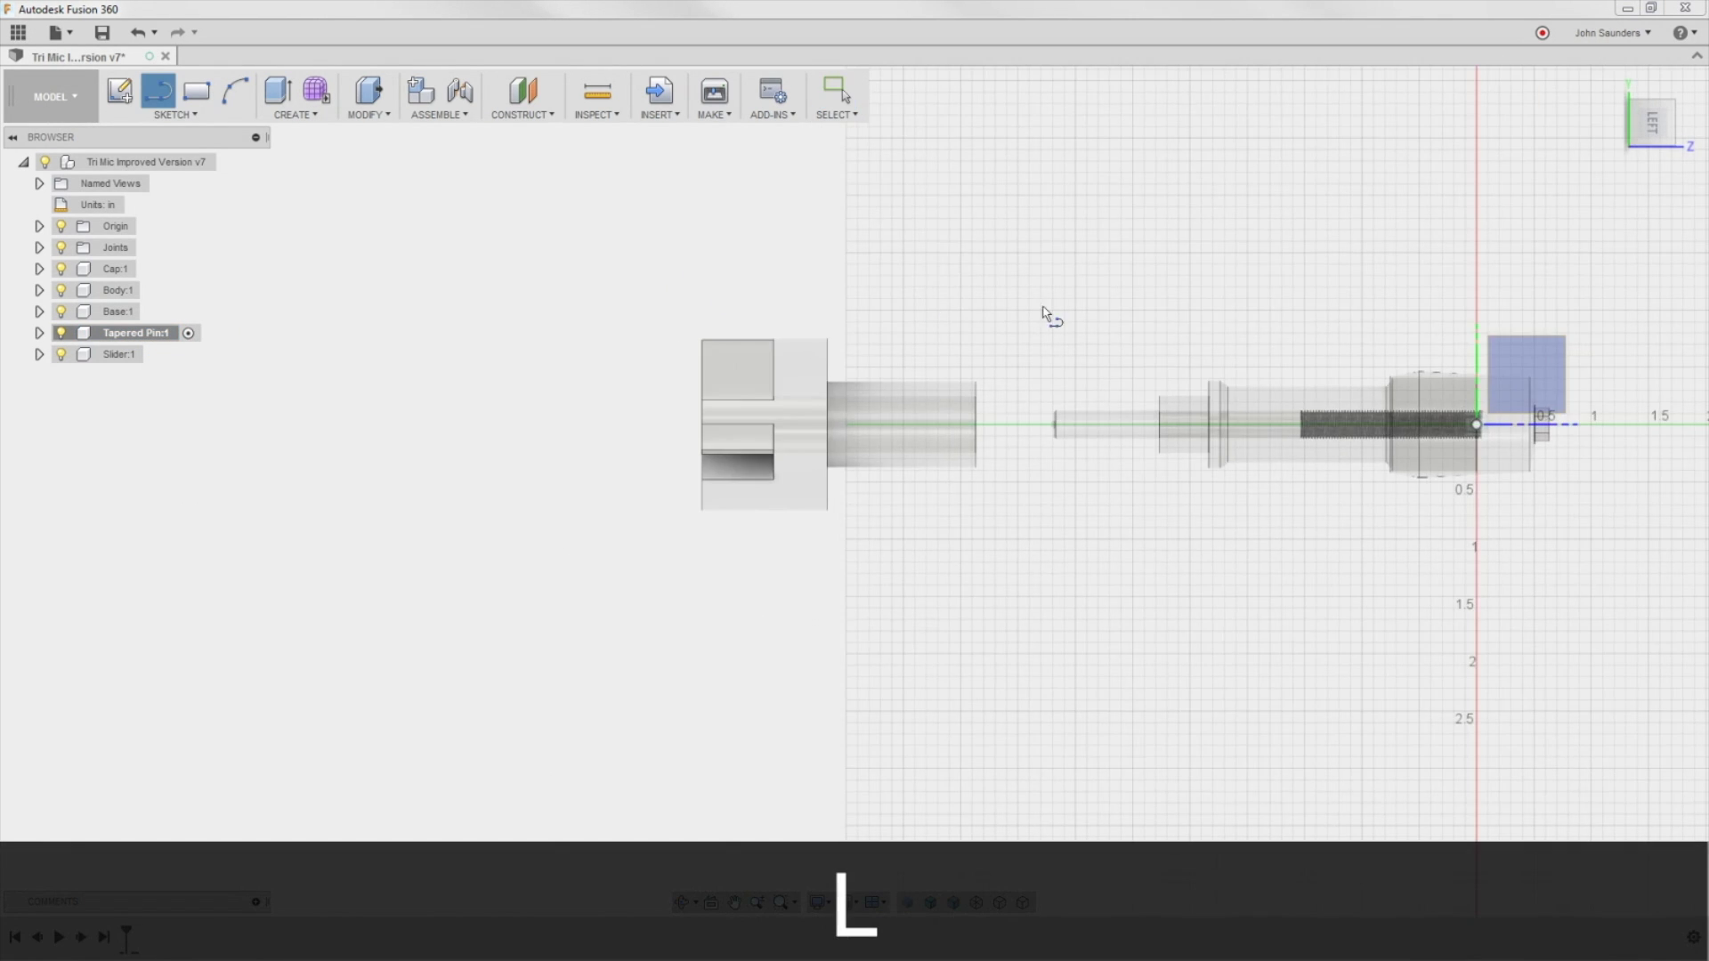
pyautogui.click(1455, 378)
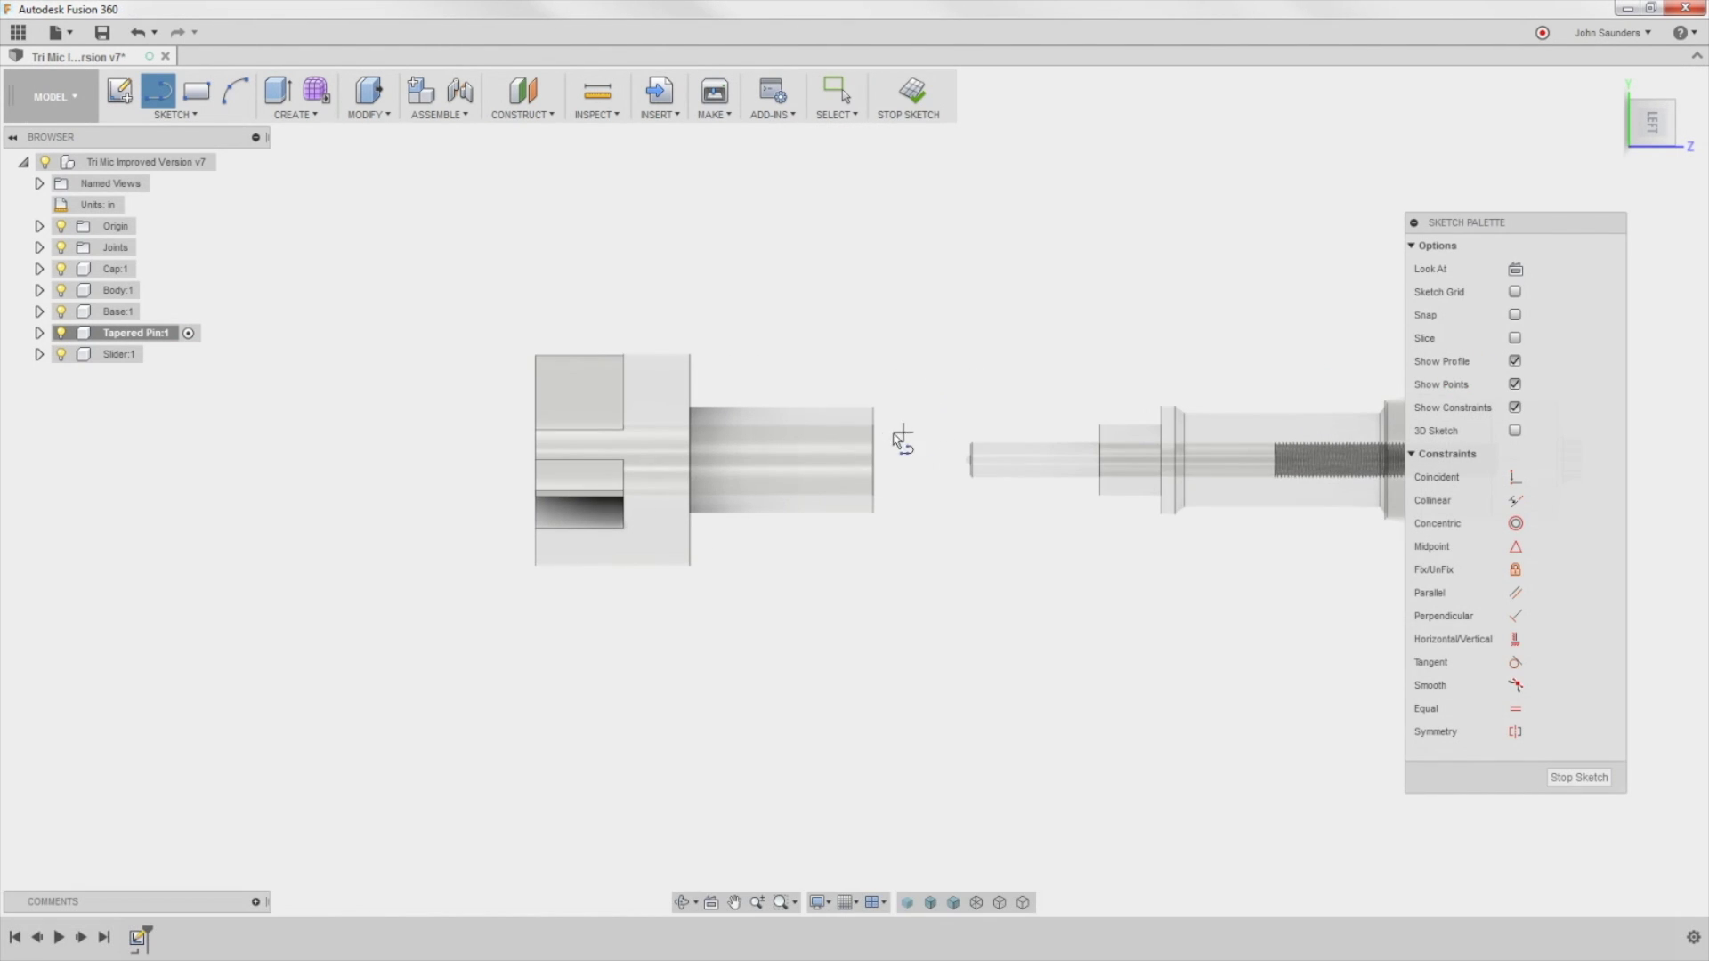
# Step: Project the Base's small-end hole edge into the Tapered Pin sketch
pyautogui.keyDown('shift'); pyautogui.moveTo(979, 392); pyautogui.dragTo(980, 335, button='middle'); pyautogui.keyUp('shift')
pyautogui.press('p')
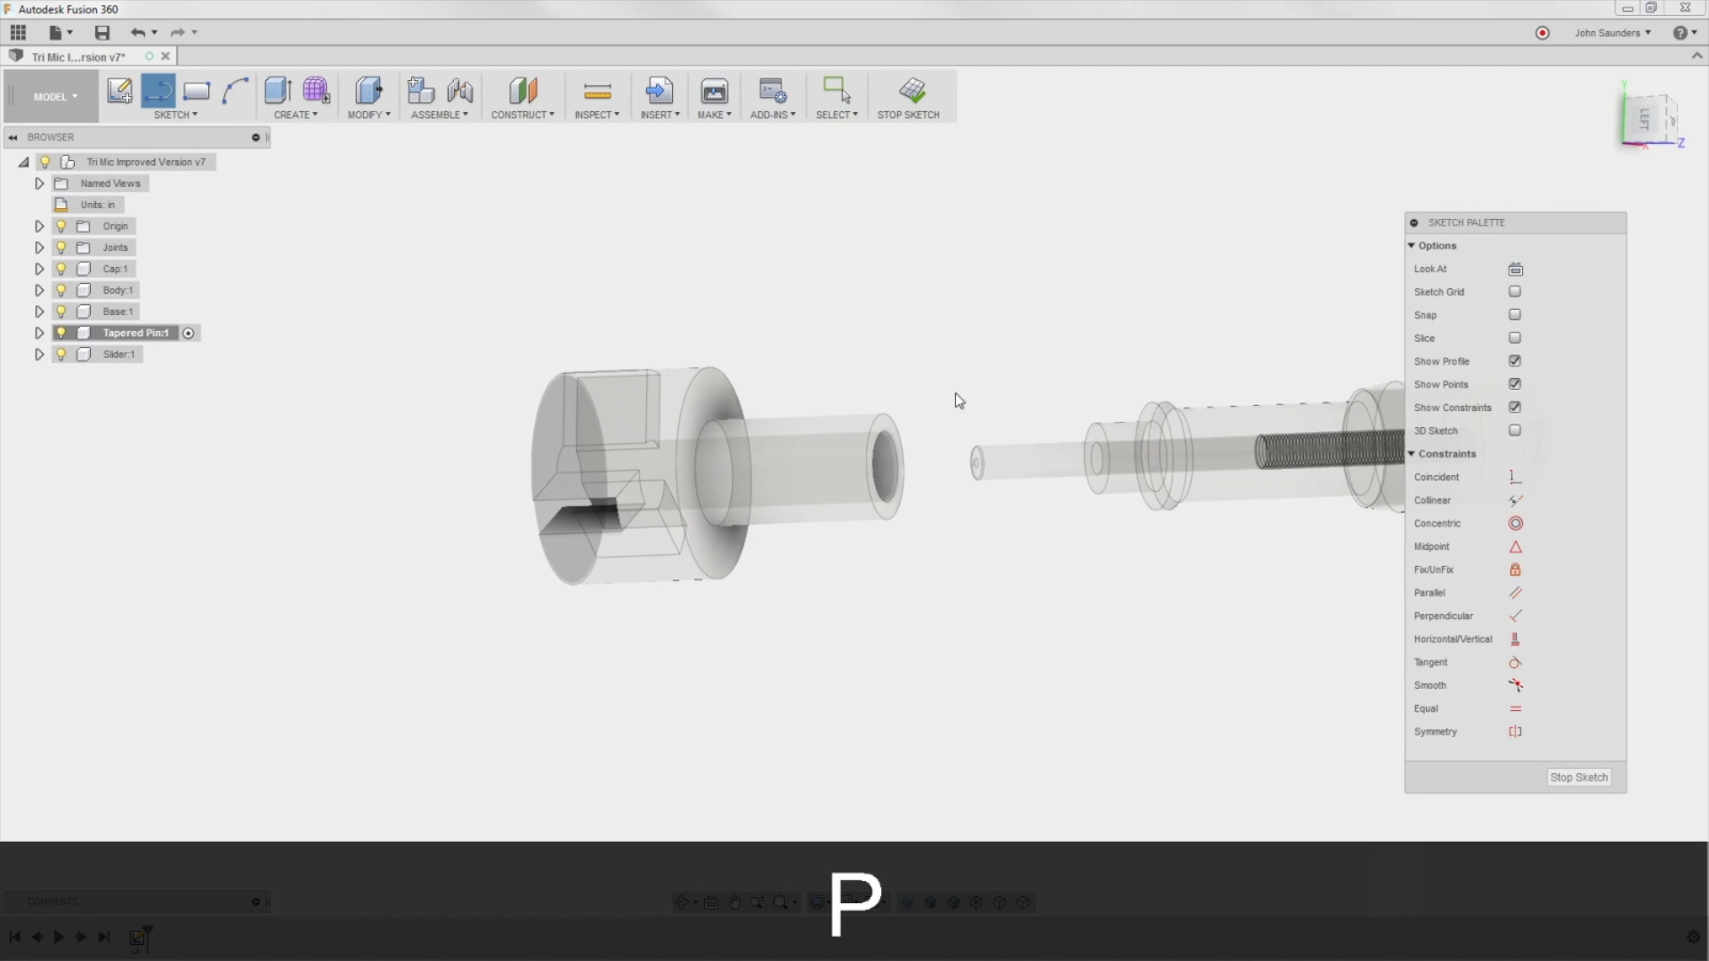
pyautogui.click(896, 463)
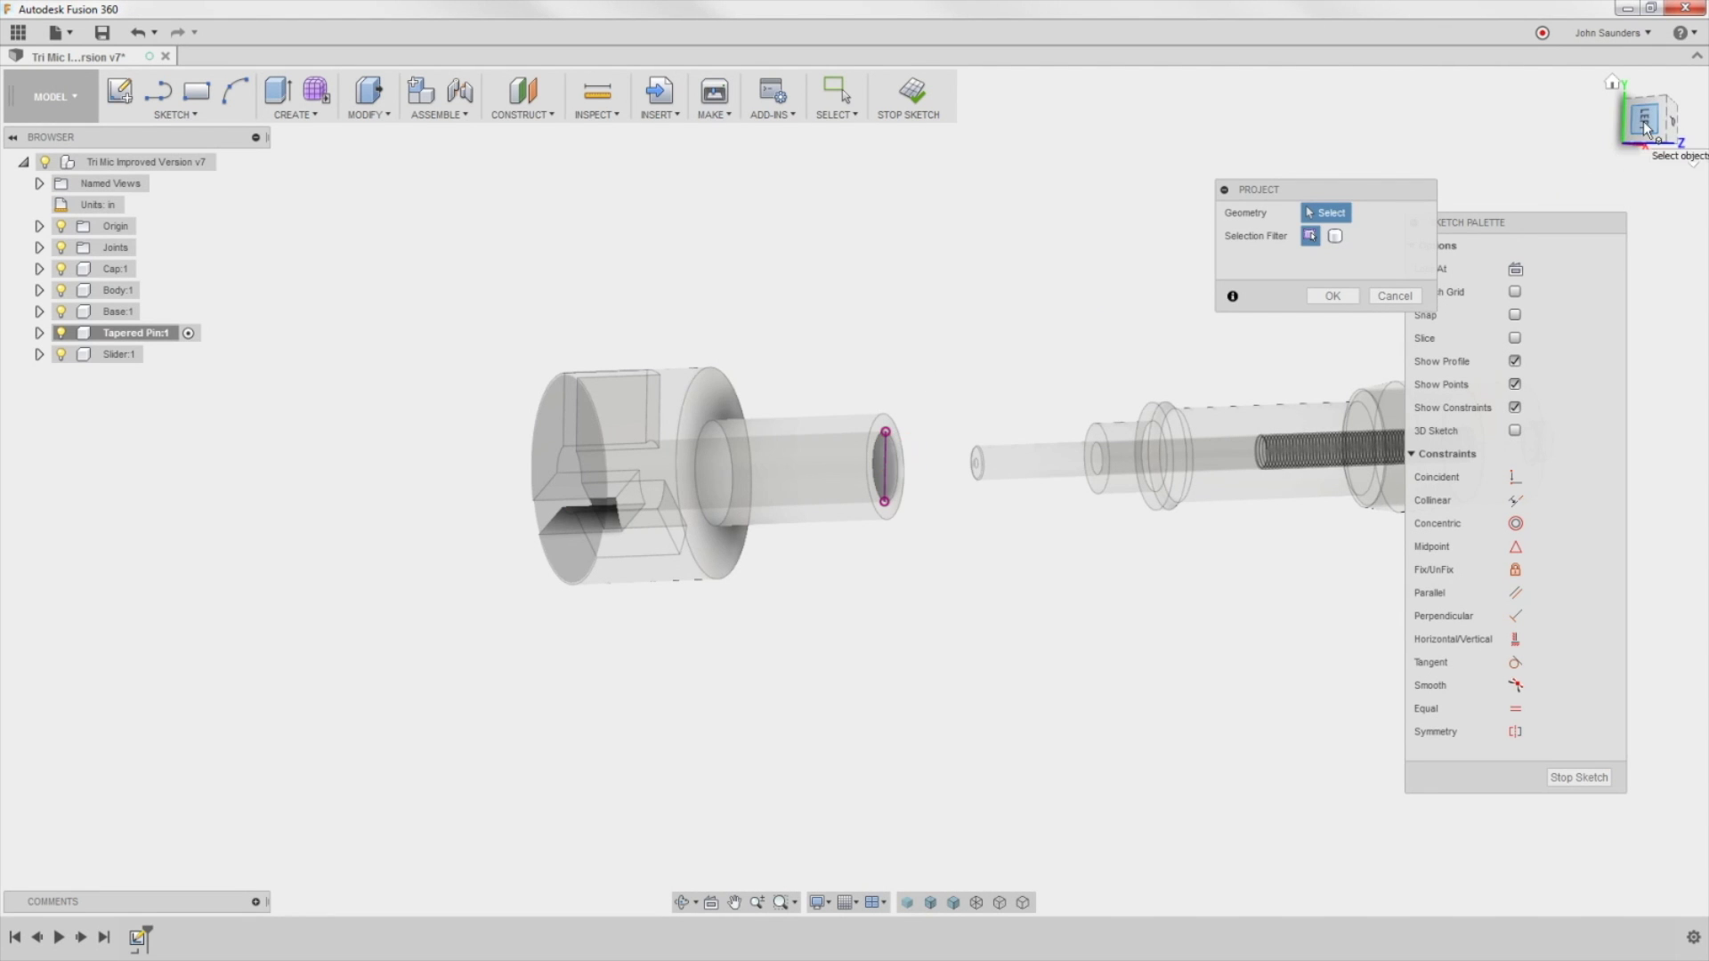
pyautogui.keyDown('shift'); pyautogui.moveTo(995, 307); pyautogui.dragTo(976, 349, button='middle'); pyautogui.keyUp('shift')
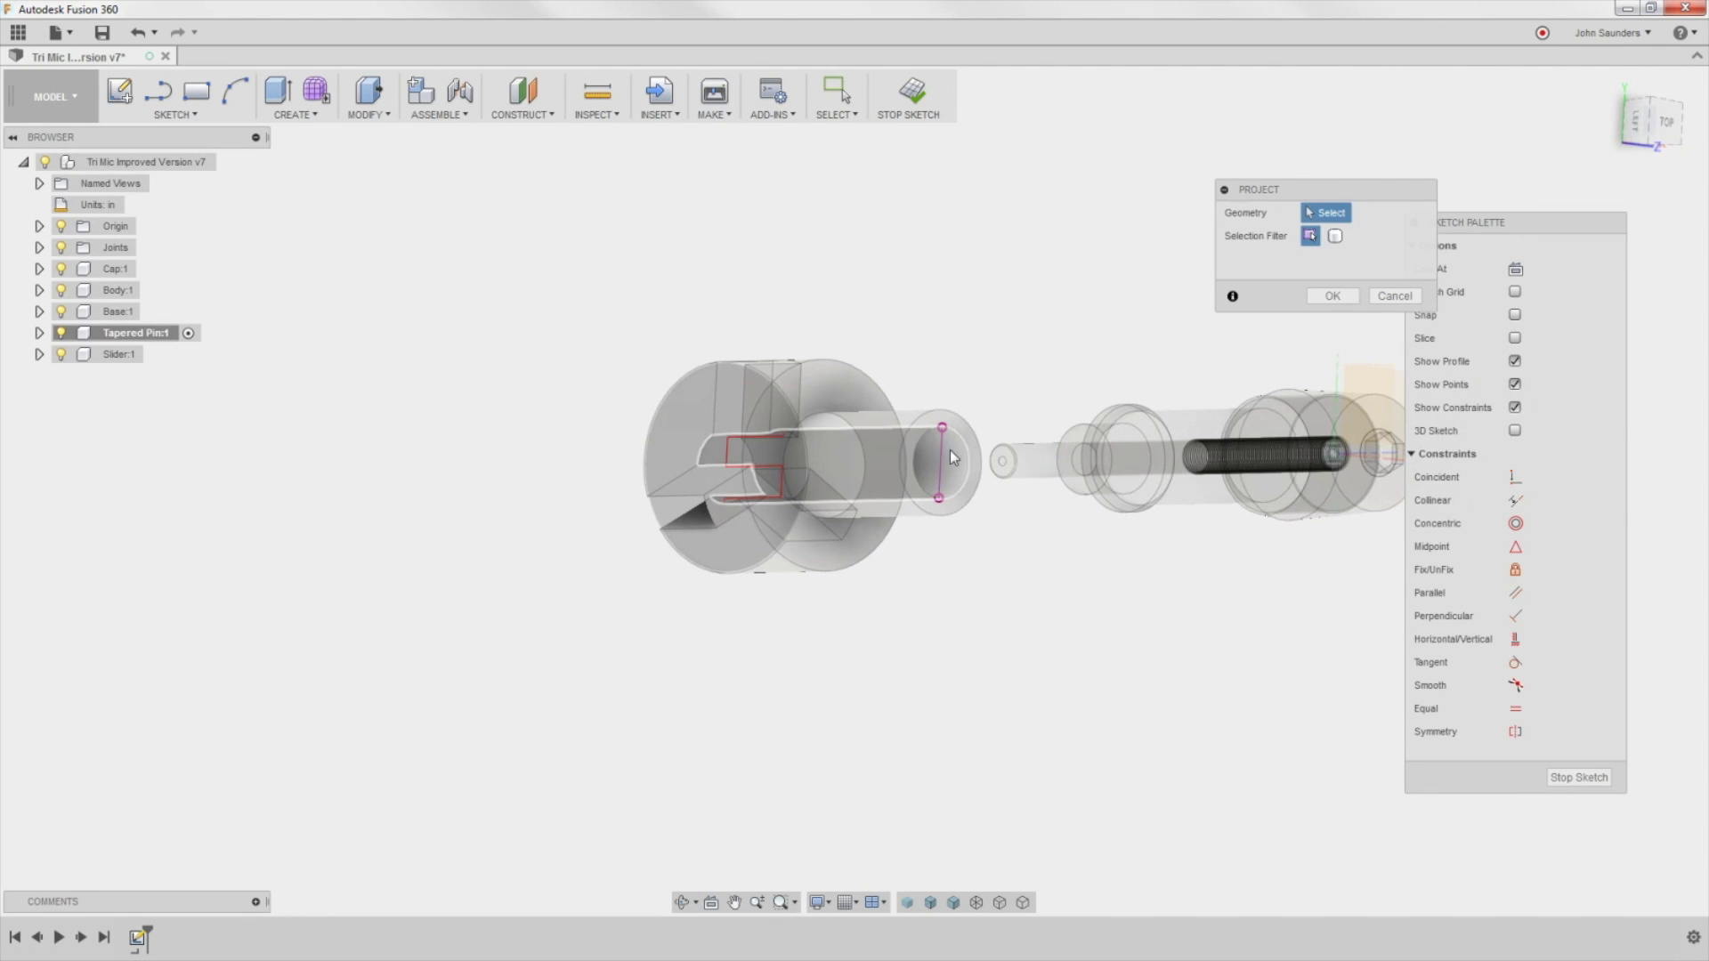
pyautogui.scroll(3, 951, 456)
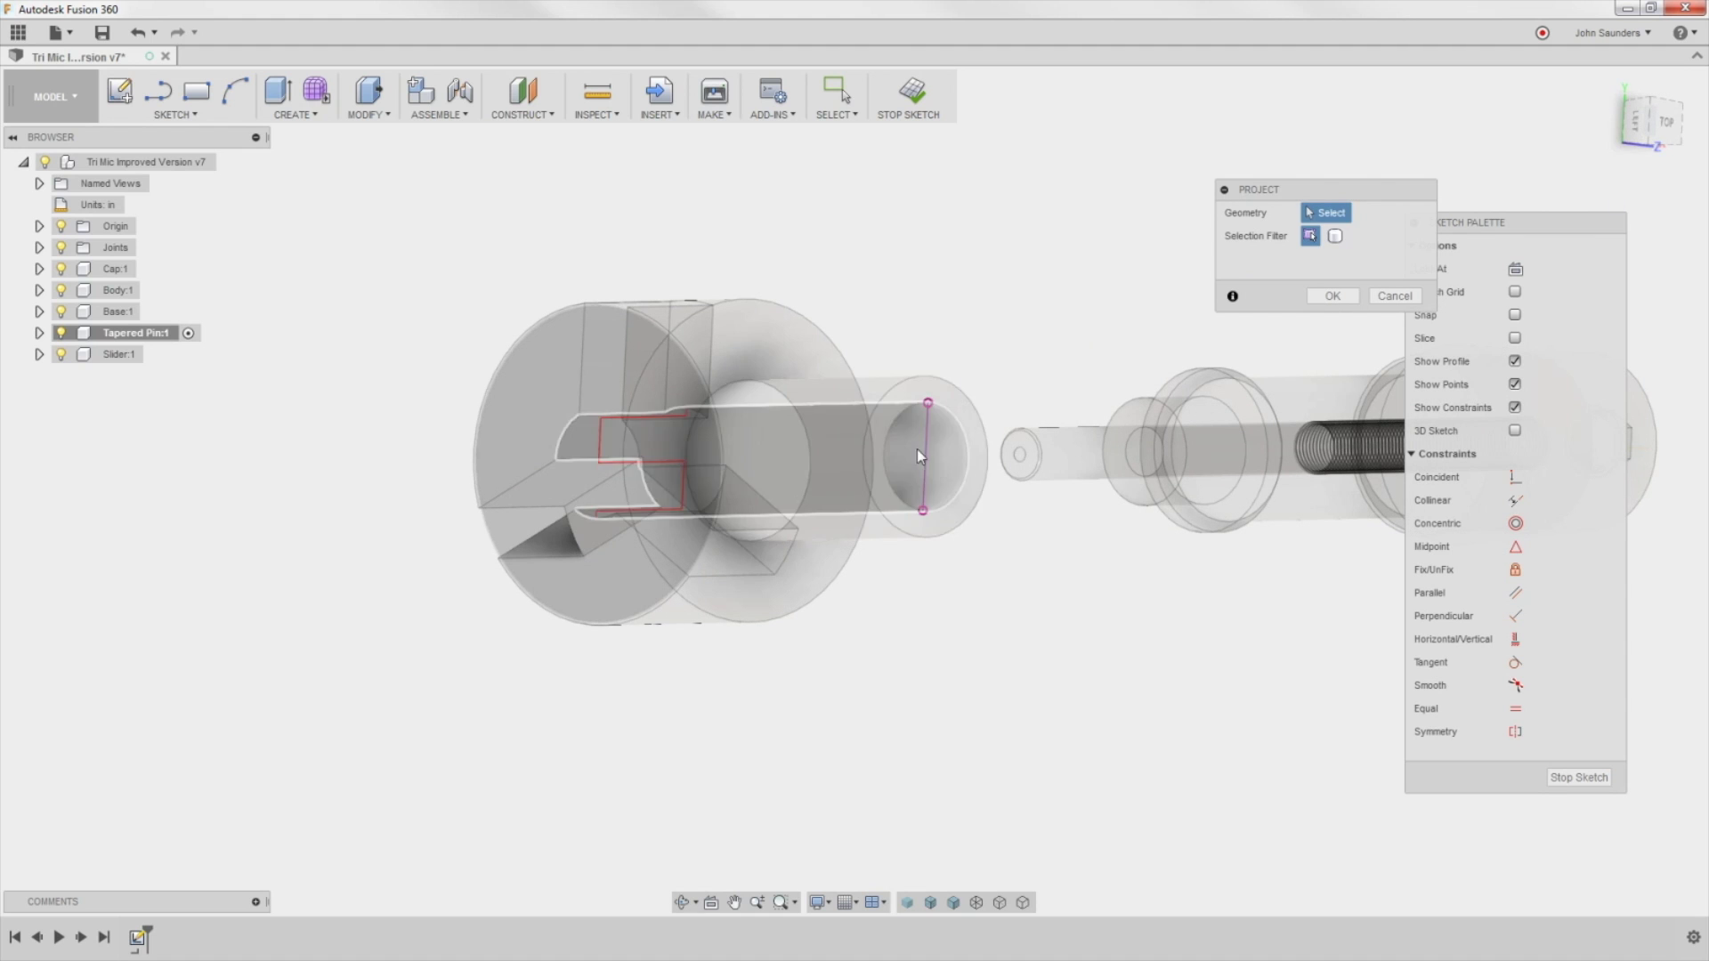
pyautogui.keyDown('shift'); pyautogui.moveTo(917, 456); pyautogui.dragTo(903, 361, button='middle'); pyautogui.keyUp('shift')
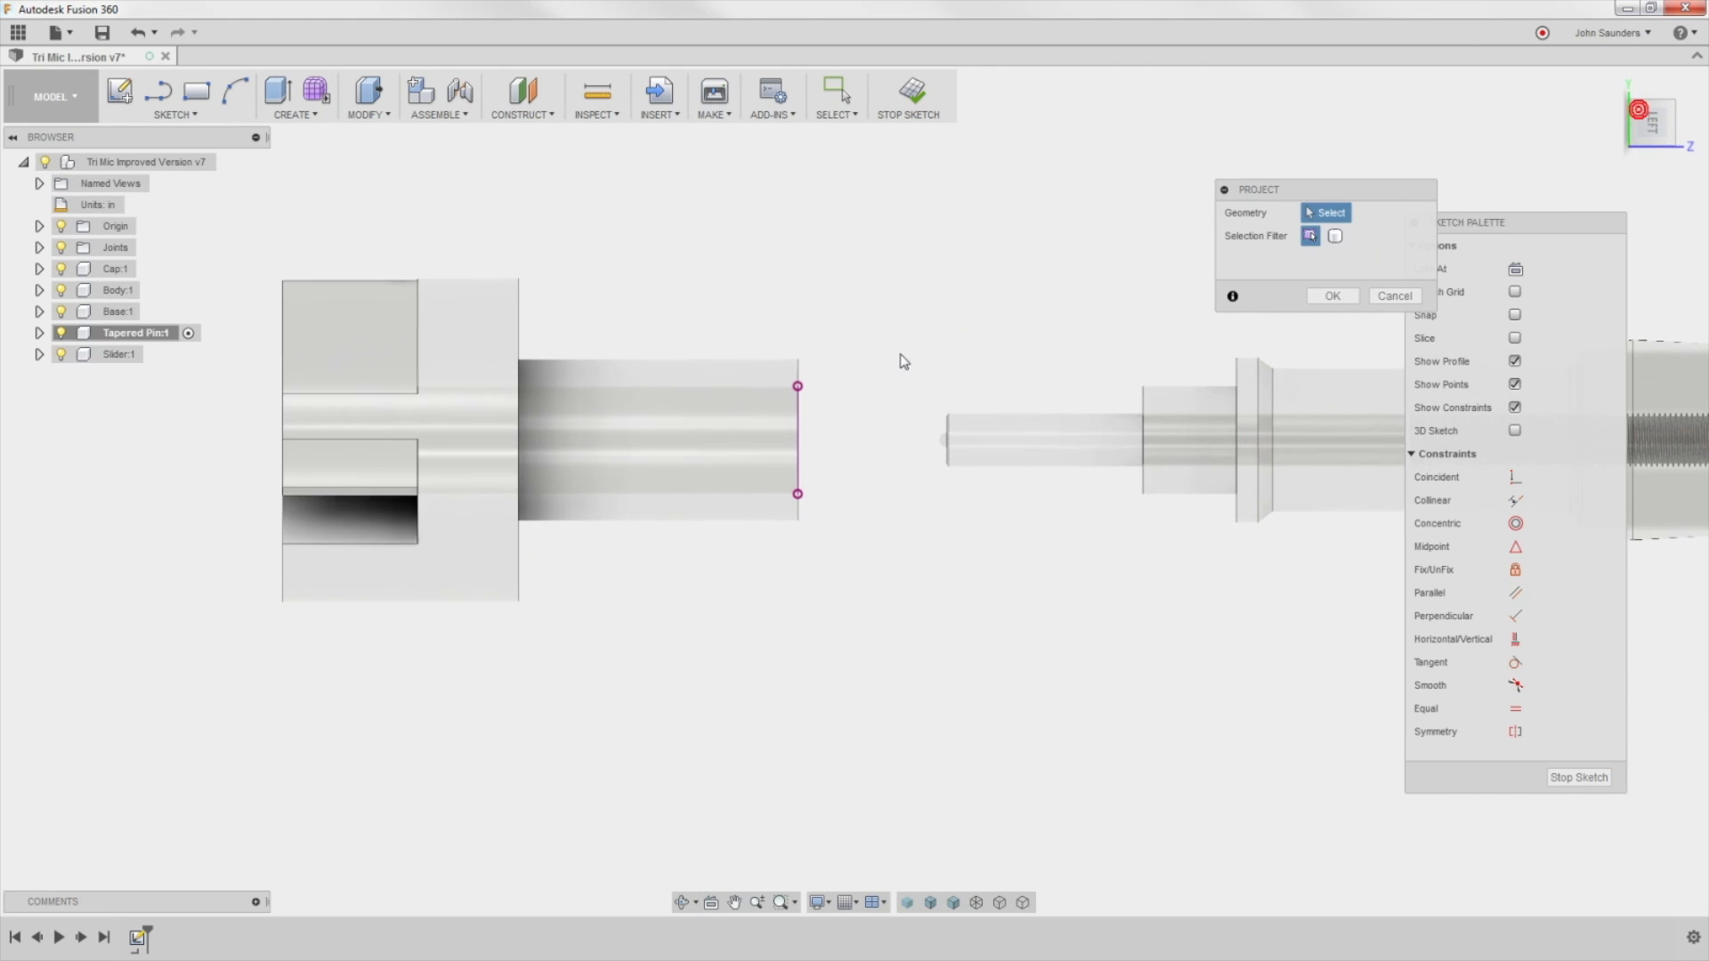
pyautogui.press('l')
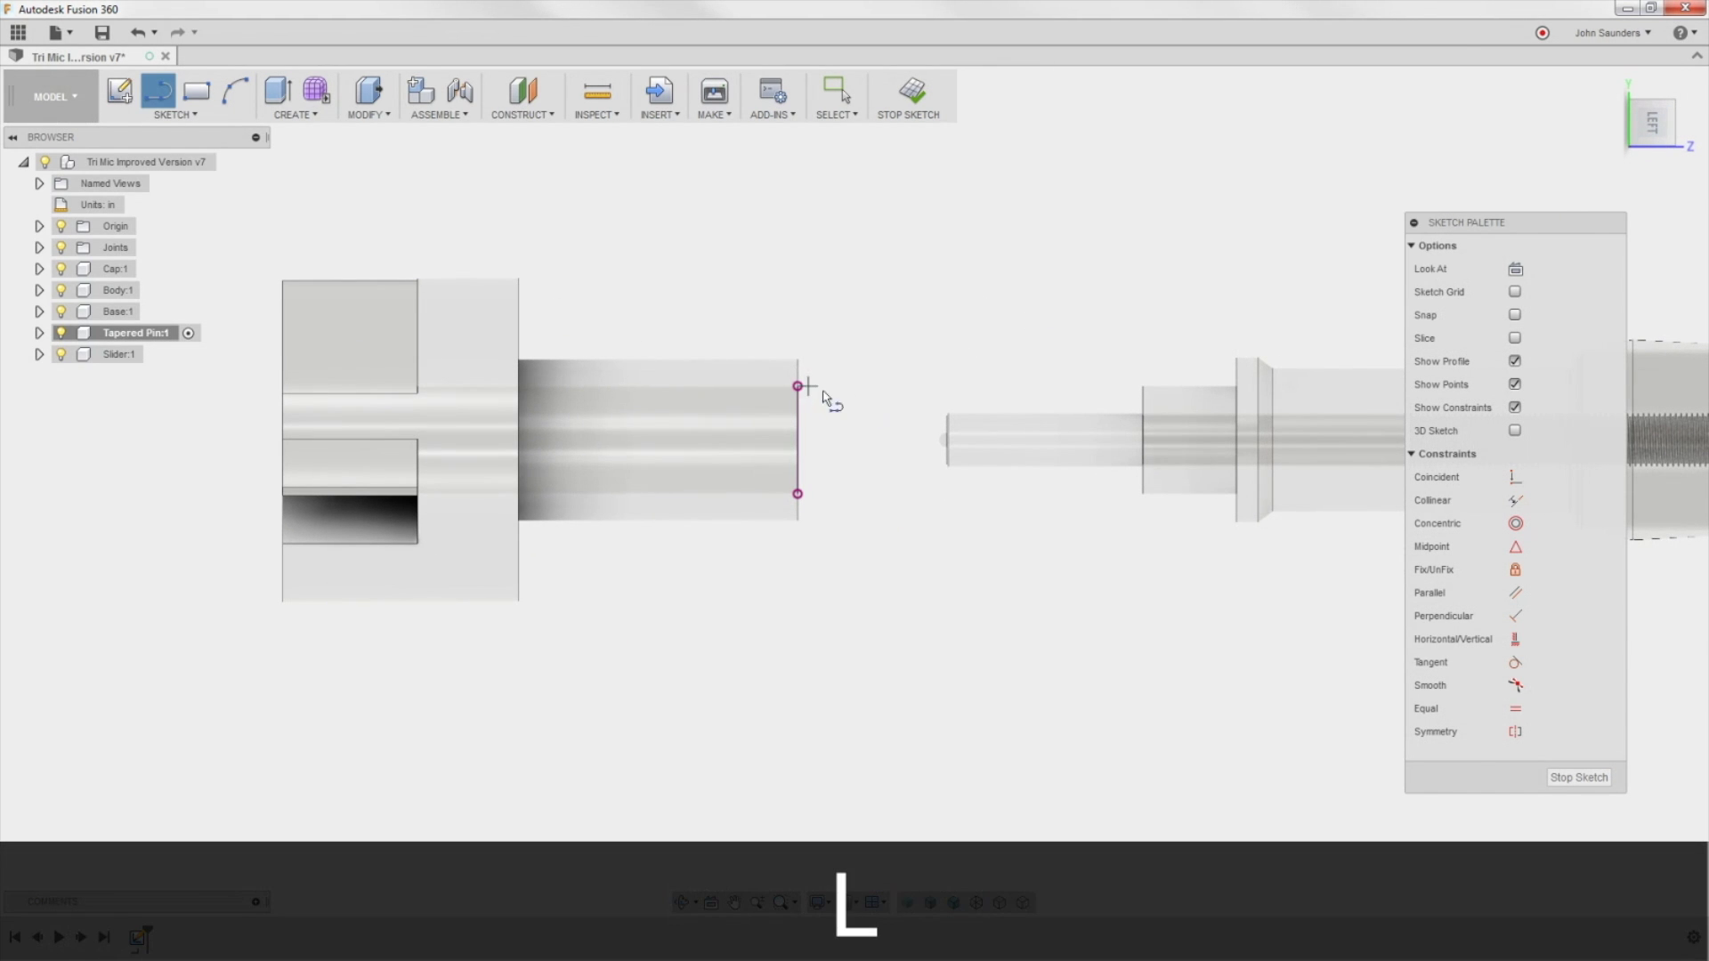
# Step: Draw the closed pin profile with a slanted tip, keeping the bottom line horizontal and the right edge vertical
pyautogui.click(1023, 248)
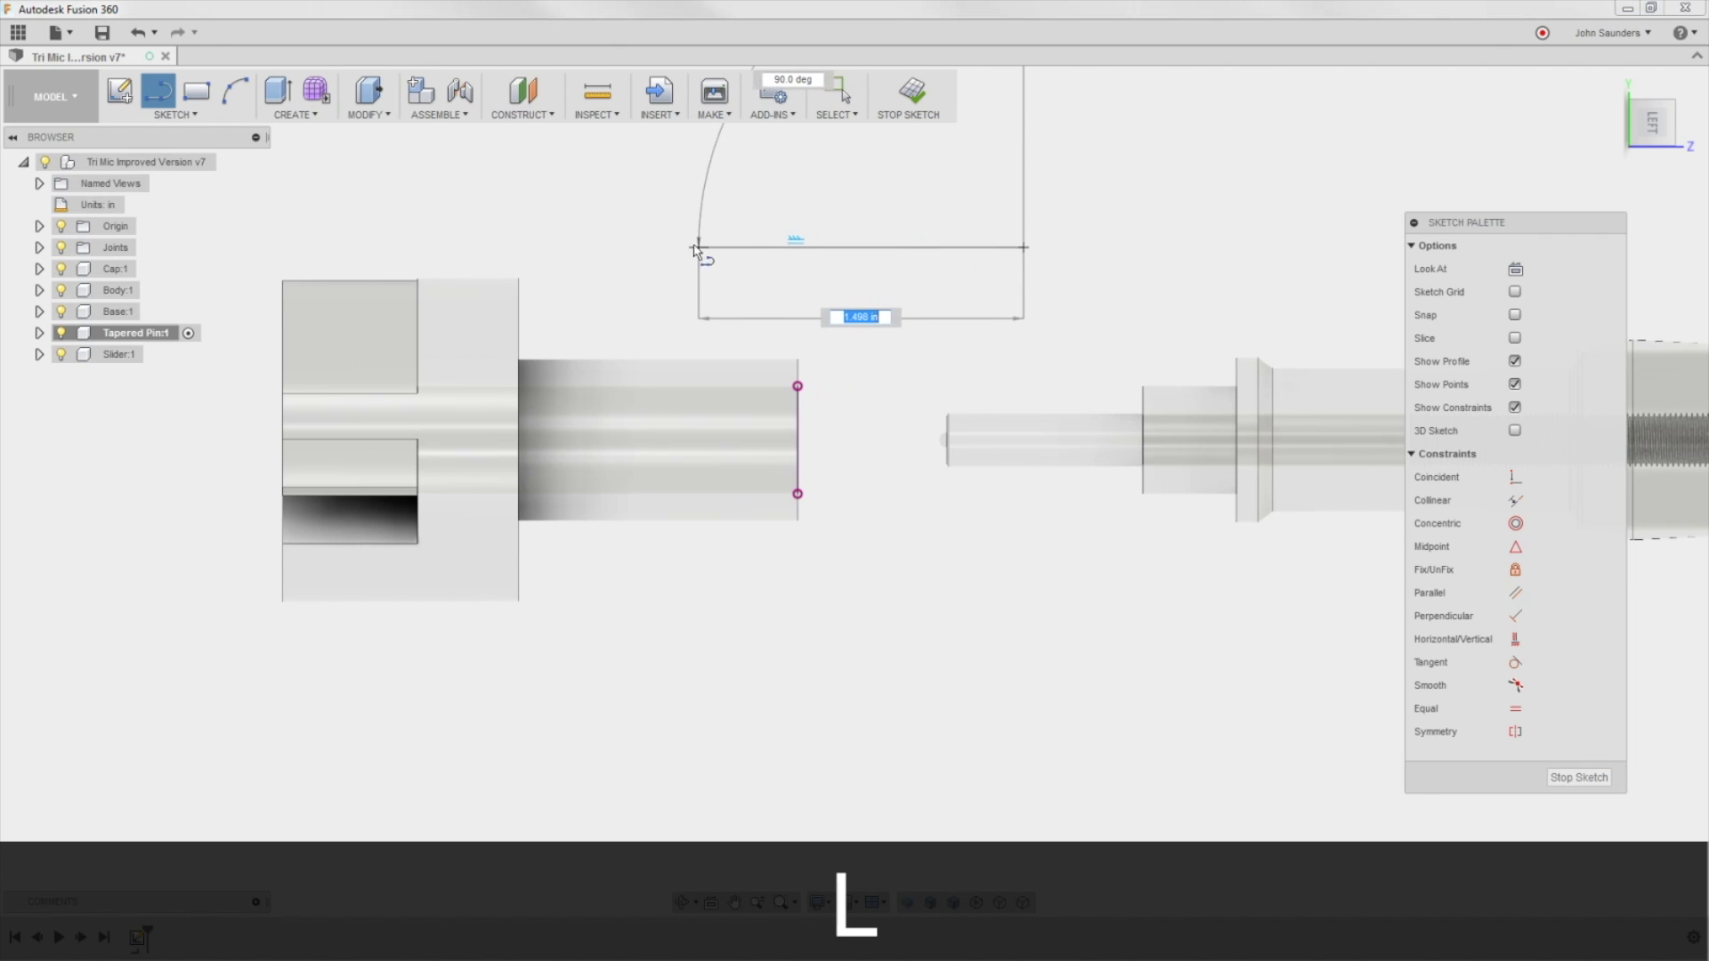
pyautogui.click(648, 247)
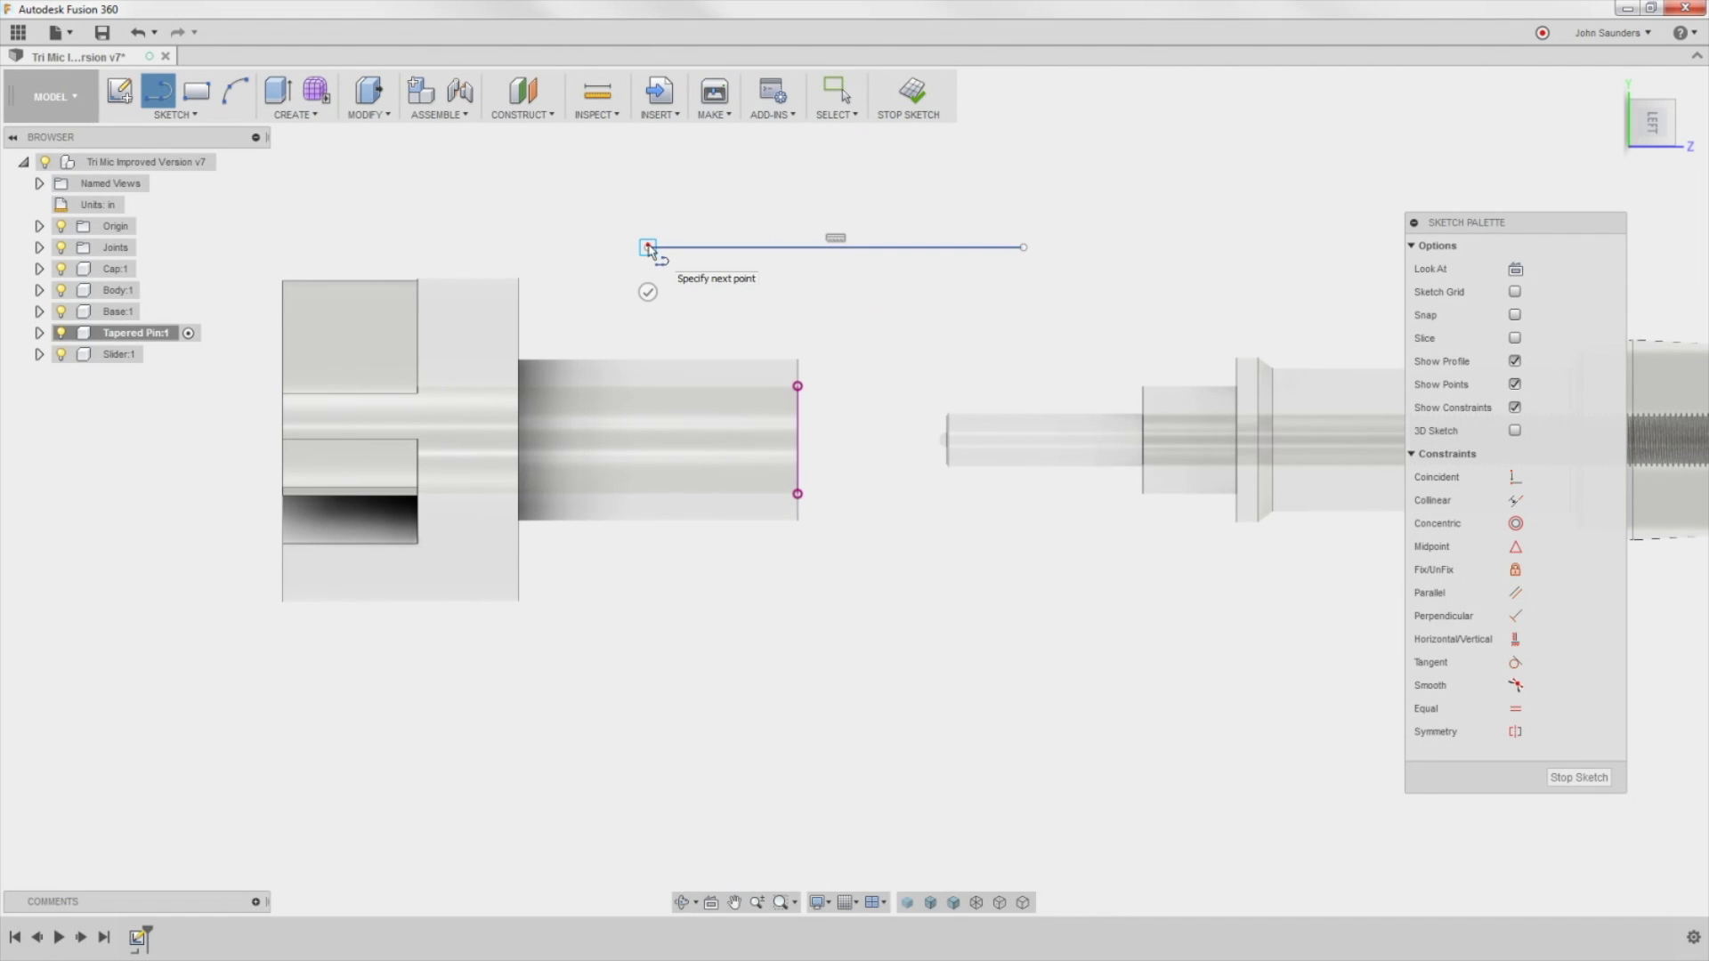
pyautogui.click(602, 281)
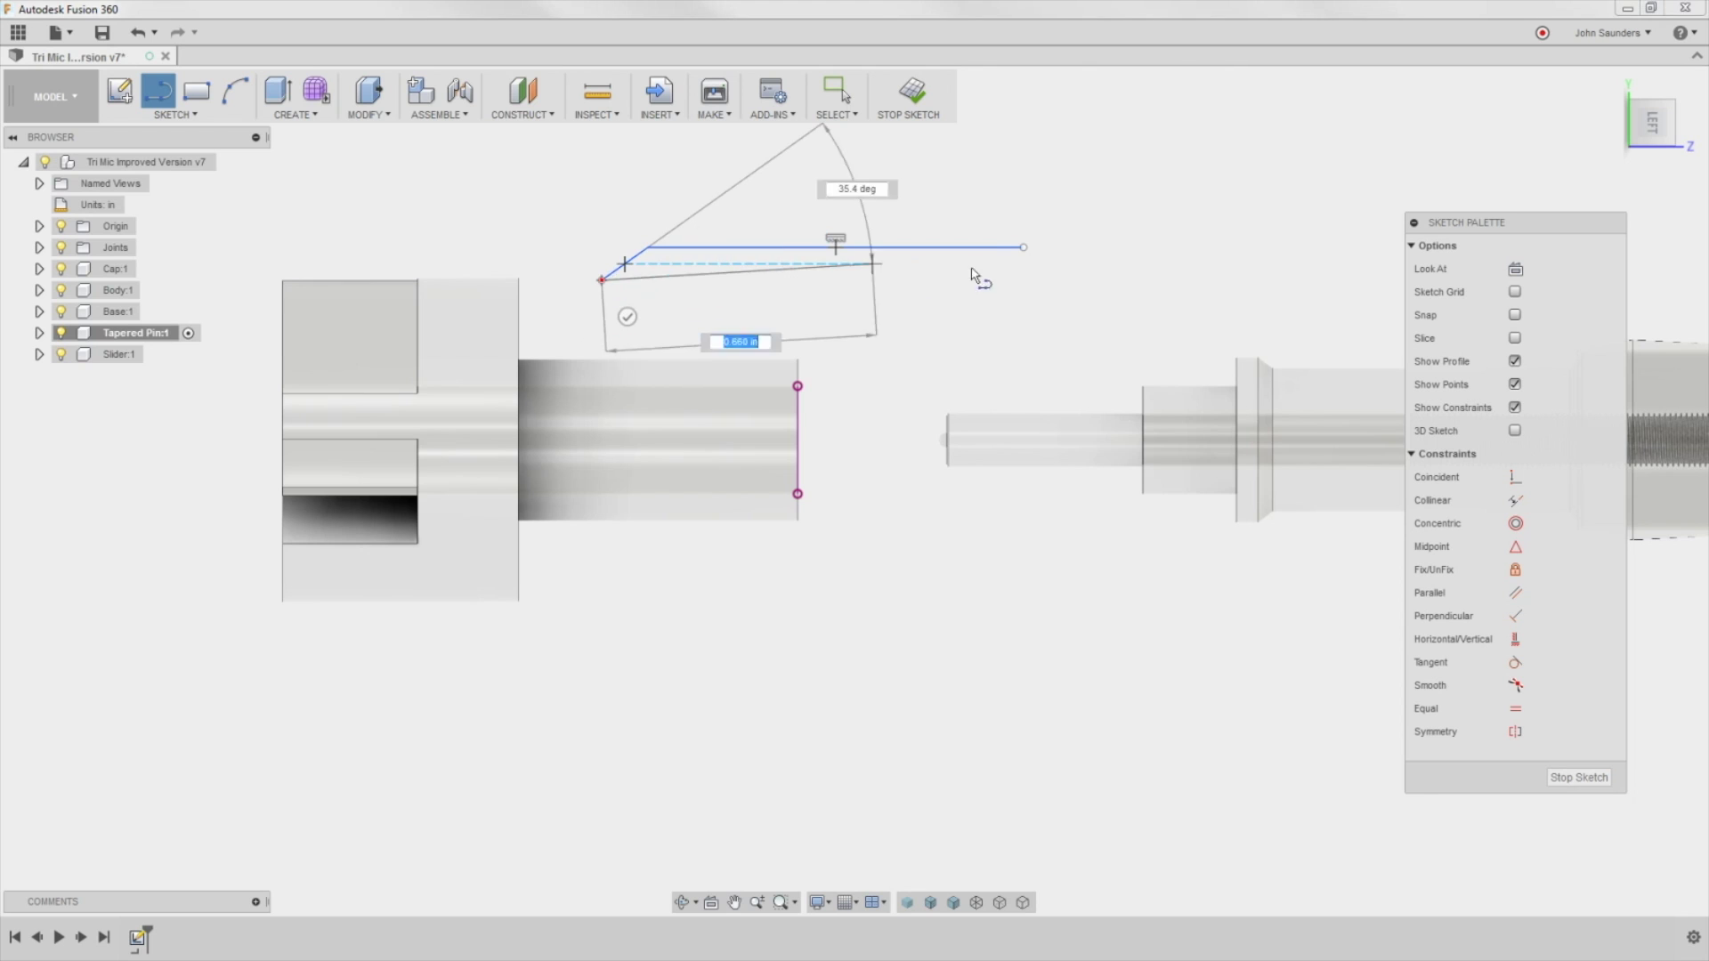
pyautogui.click(1023, 264)
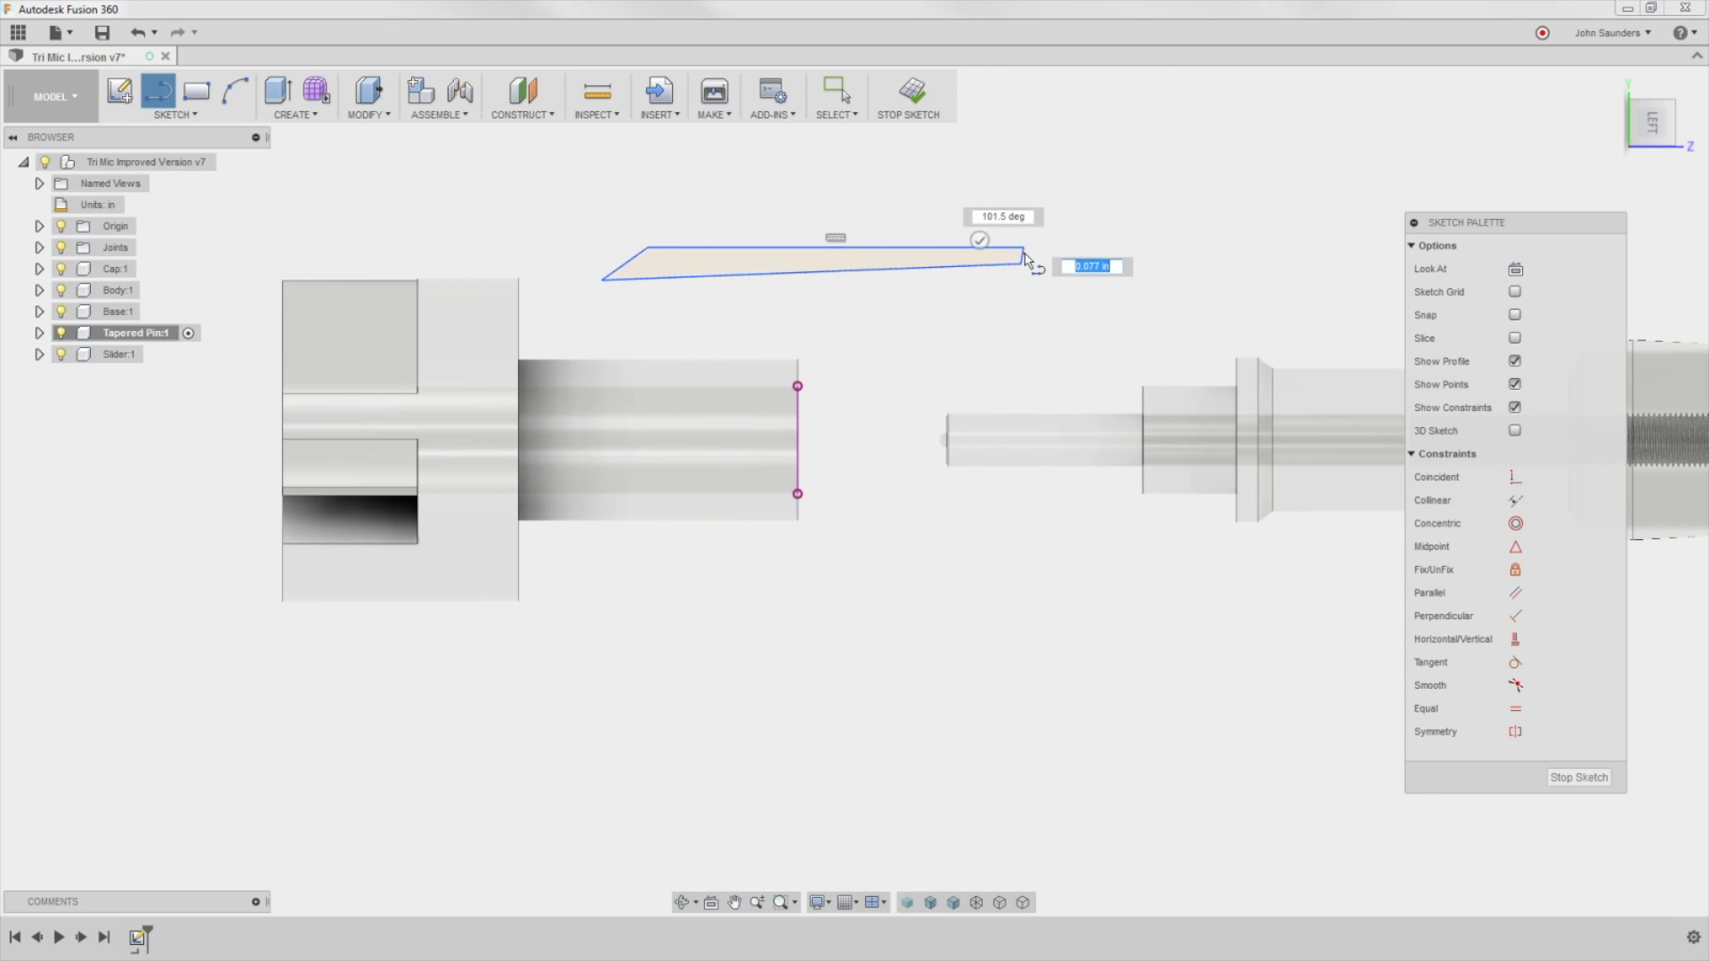
pyautogui.click(1024, 257)
pyautogui.click(1515, 639)
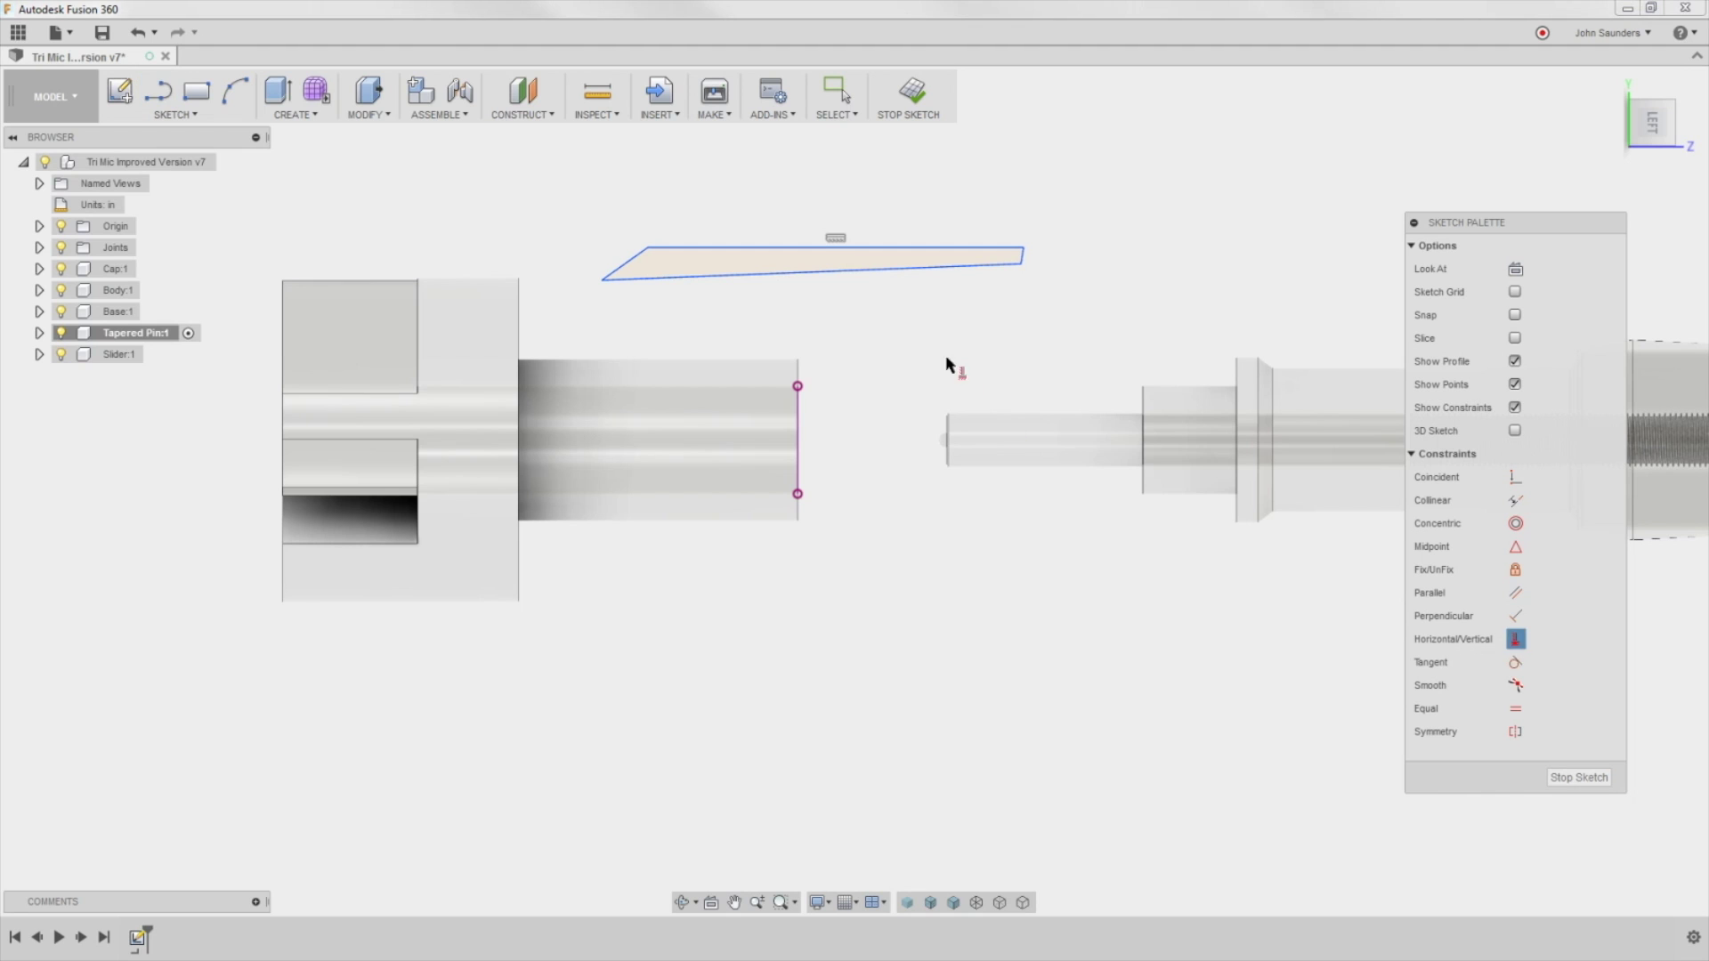
pyautogui.click(890, 267)
pyautogui.click(1021, 256)
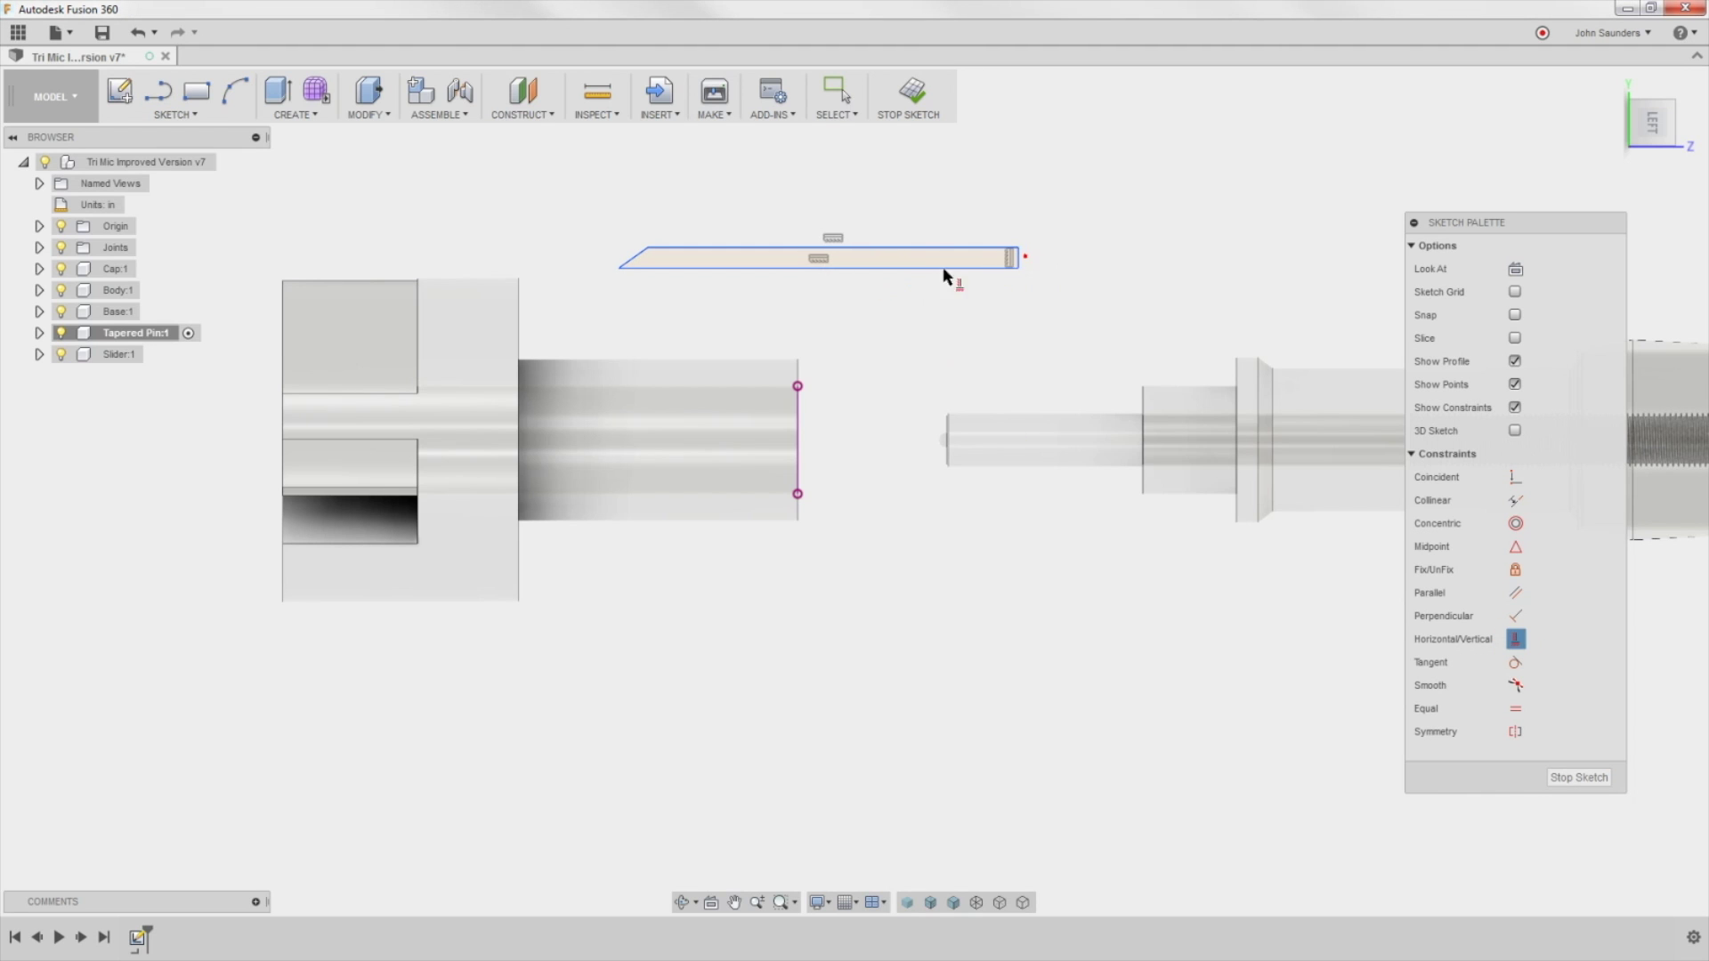
# Step: Dimension the angle between the slanted tip line and the bottom line as 30°
pyautogui.scroll(1, 942, 265)
pyautogui.press('d')
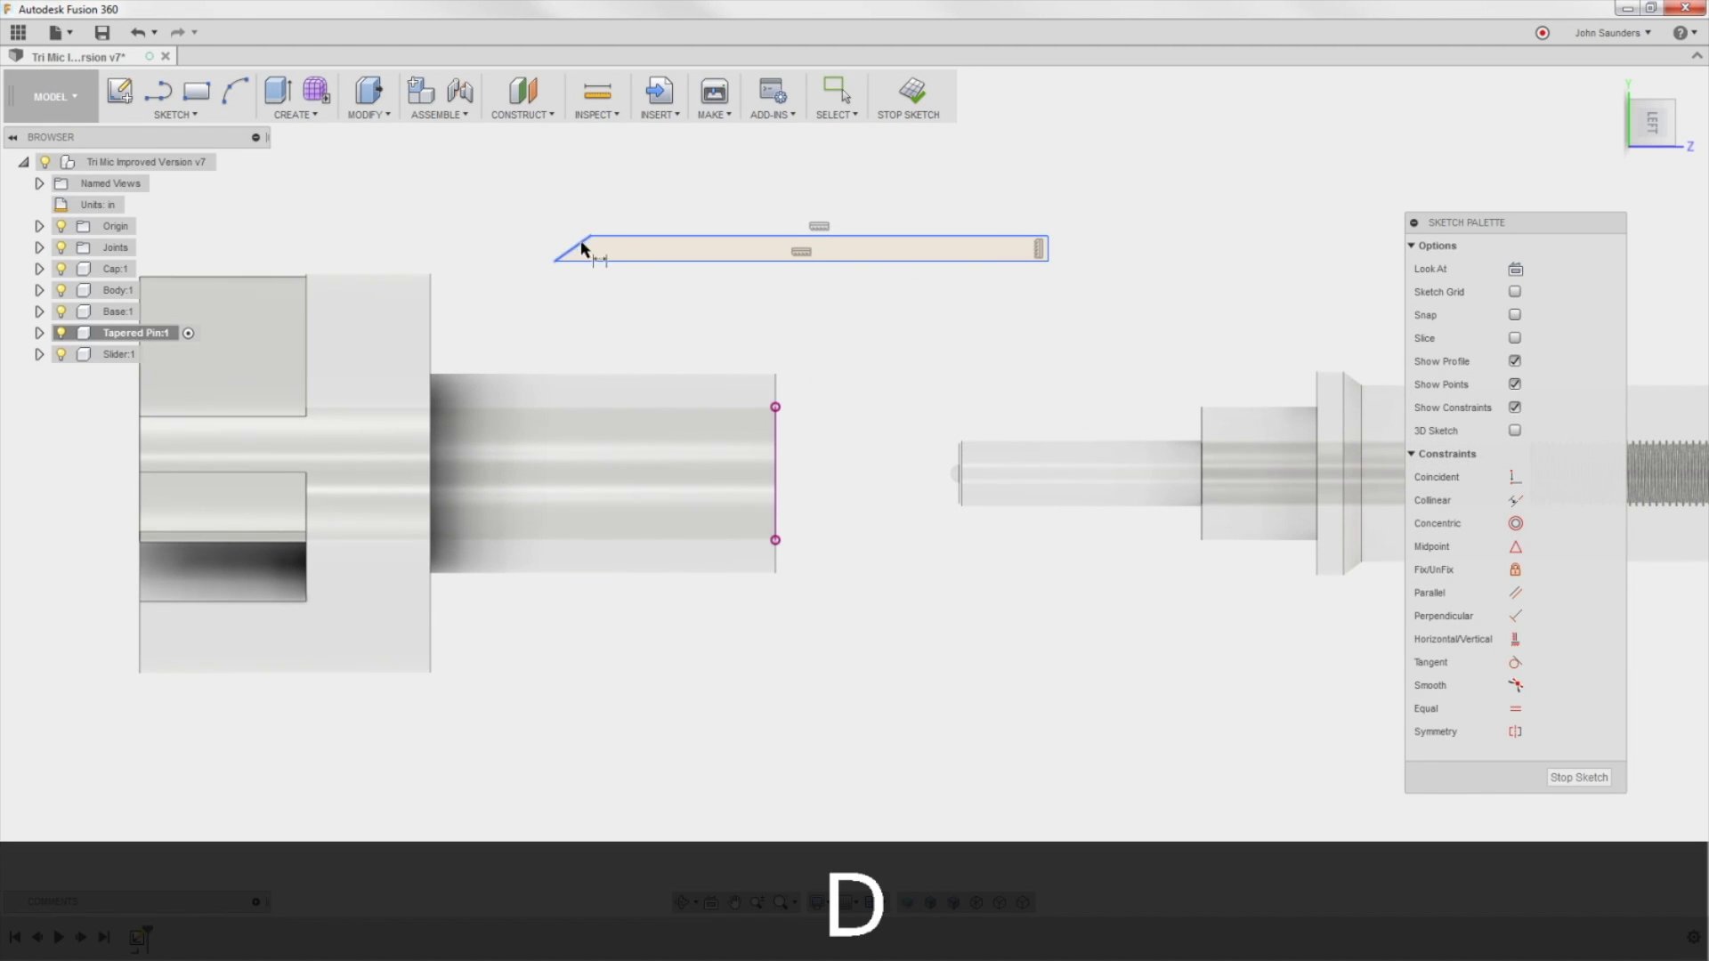
pyautogui.click(585, 242)
pyautogui.click(641, 261)
pyautogui.click(636, 259)
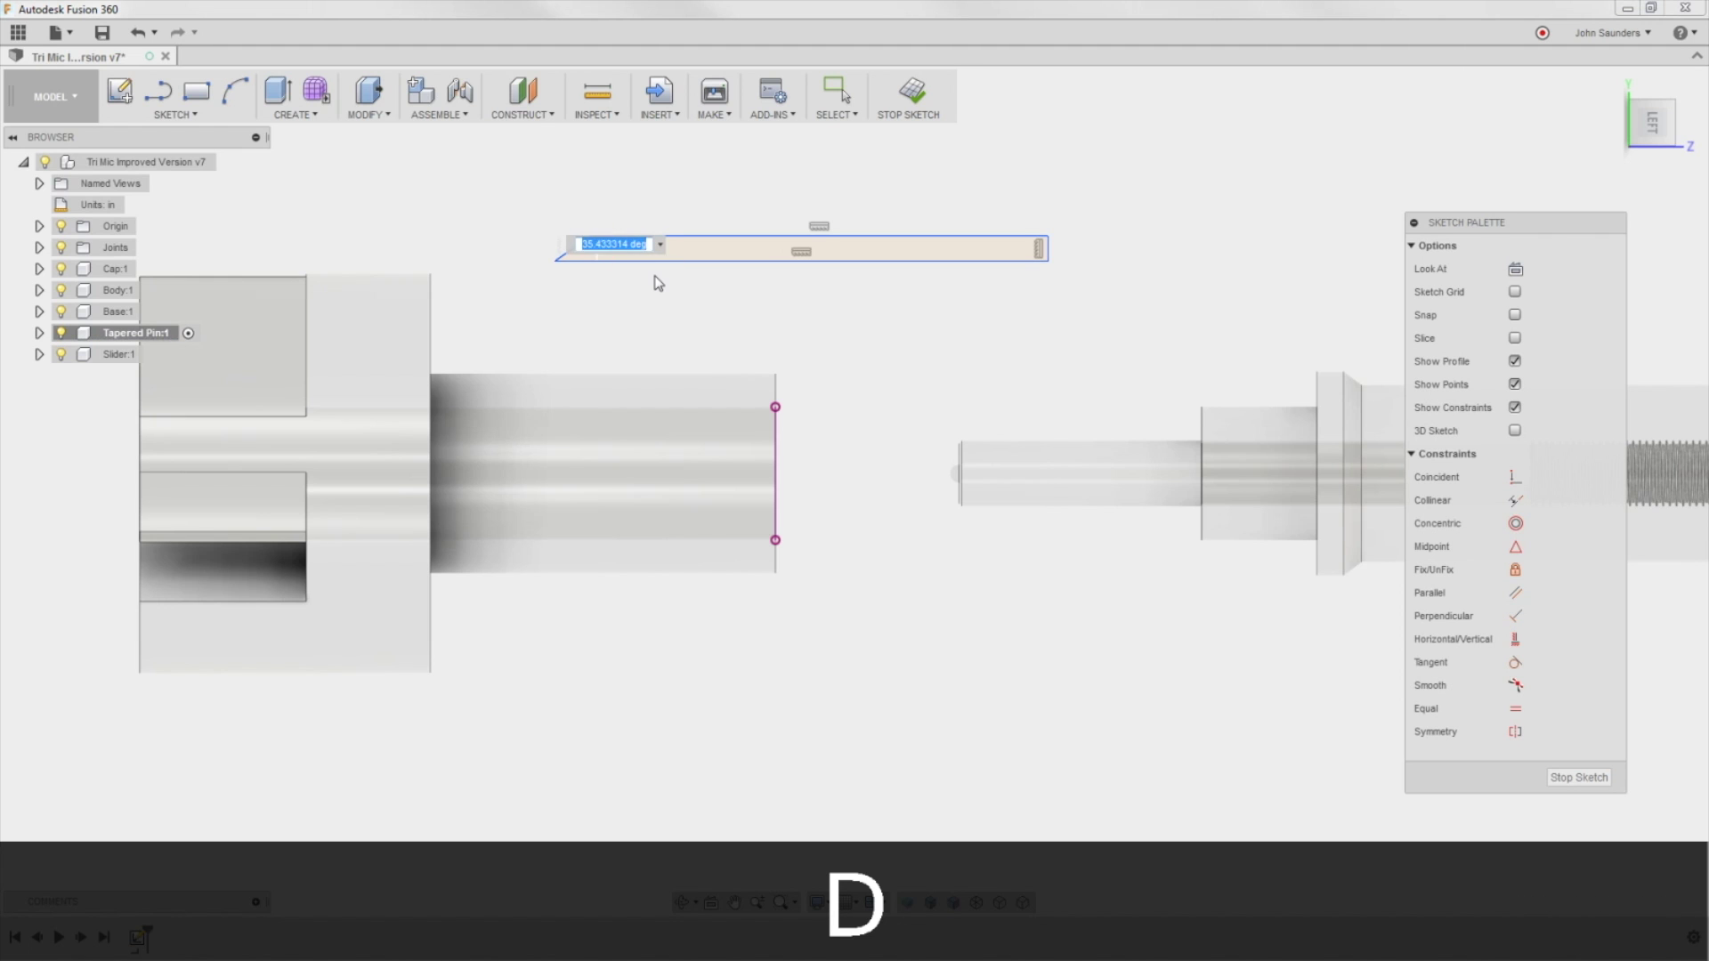
pyautogui.write('30')
pyautogui.press('Return')
# Step: Dimension the short right edge to 0.25 in and move the 30° label clear of the tip
pyautogui.press('d')
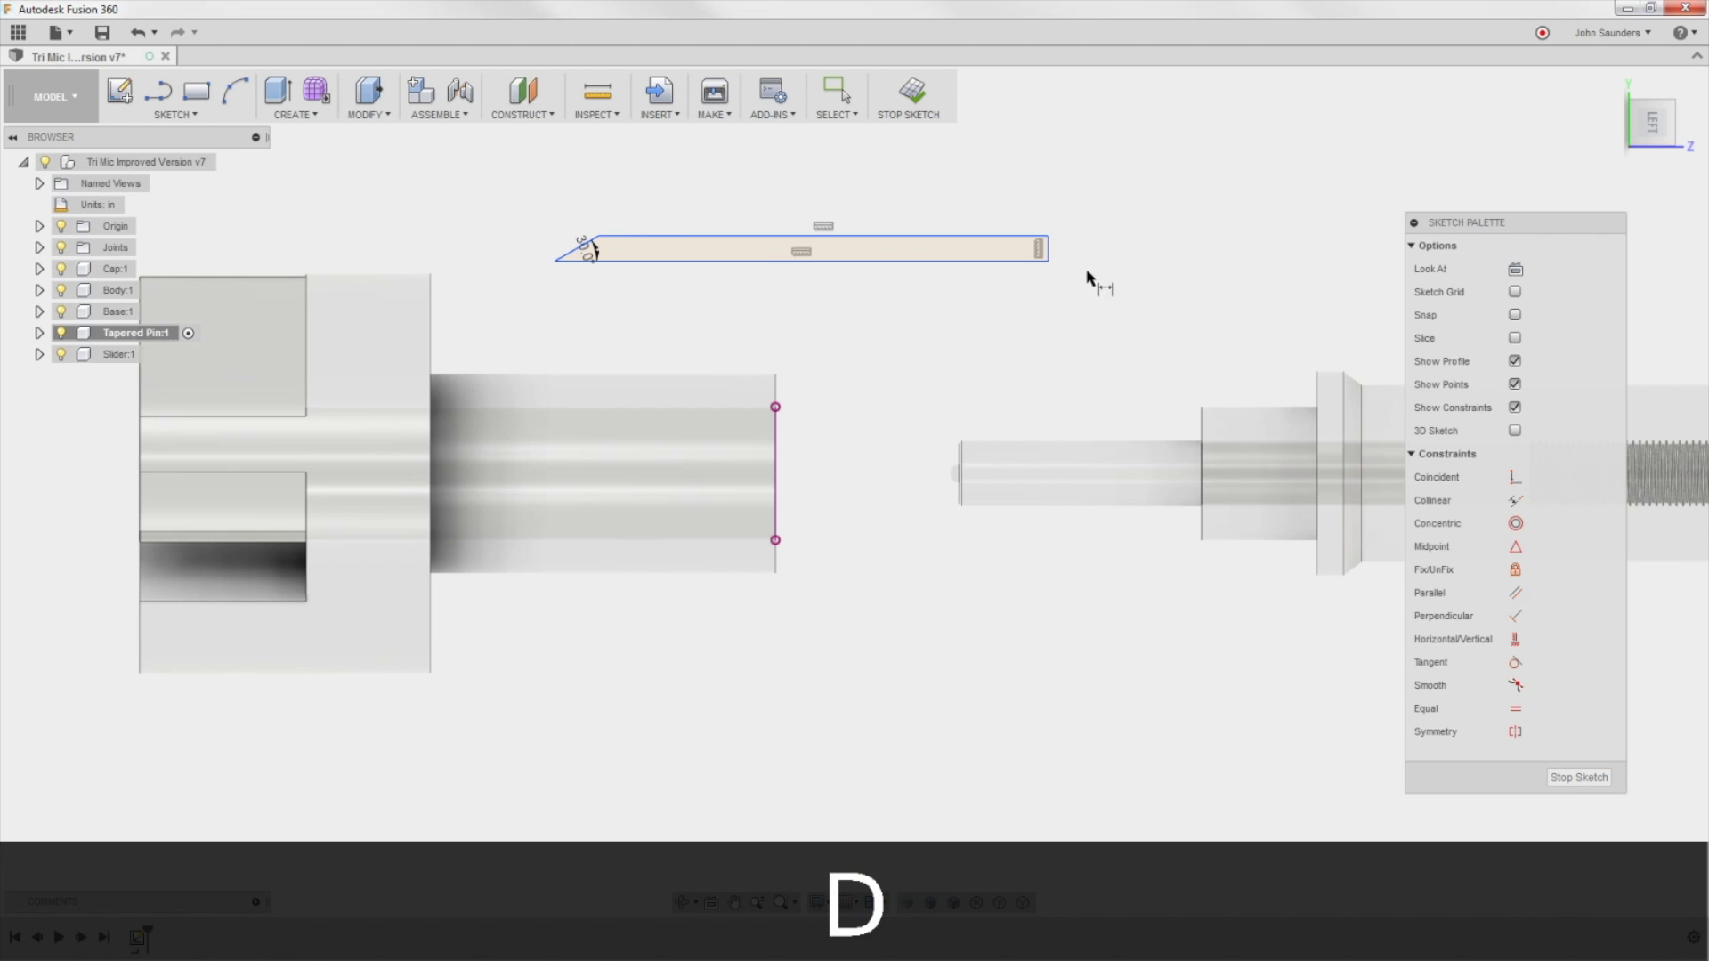
pyautogui.click(1050, 242)
pyautogui.click(1100, 251)
pyautogui.write('0.25')
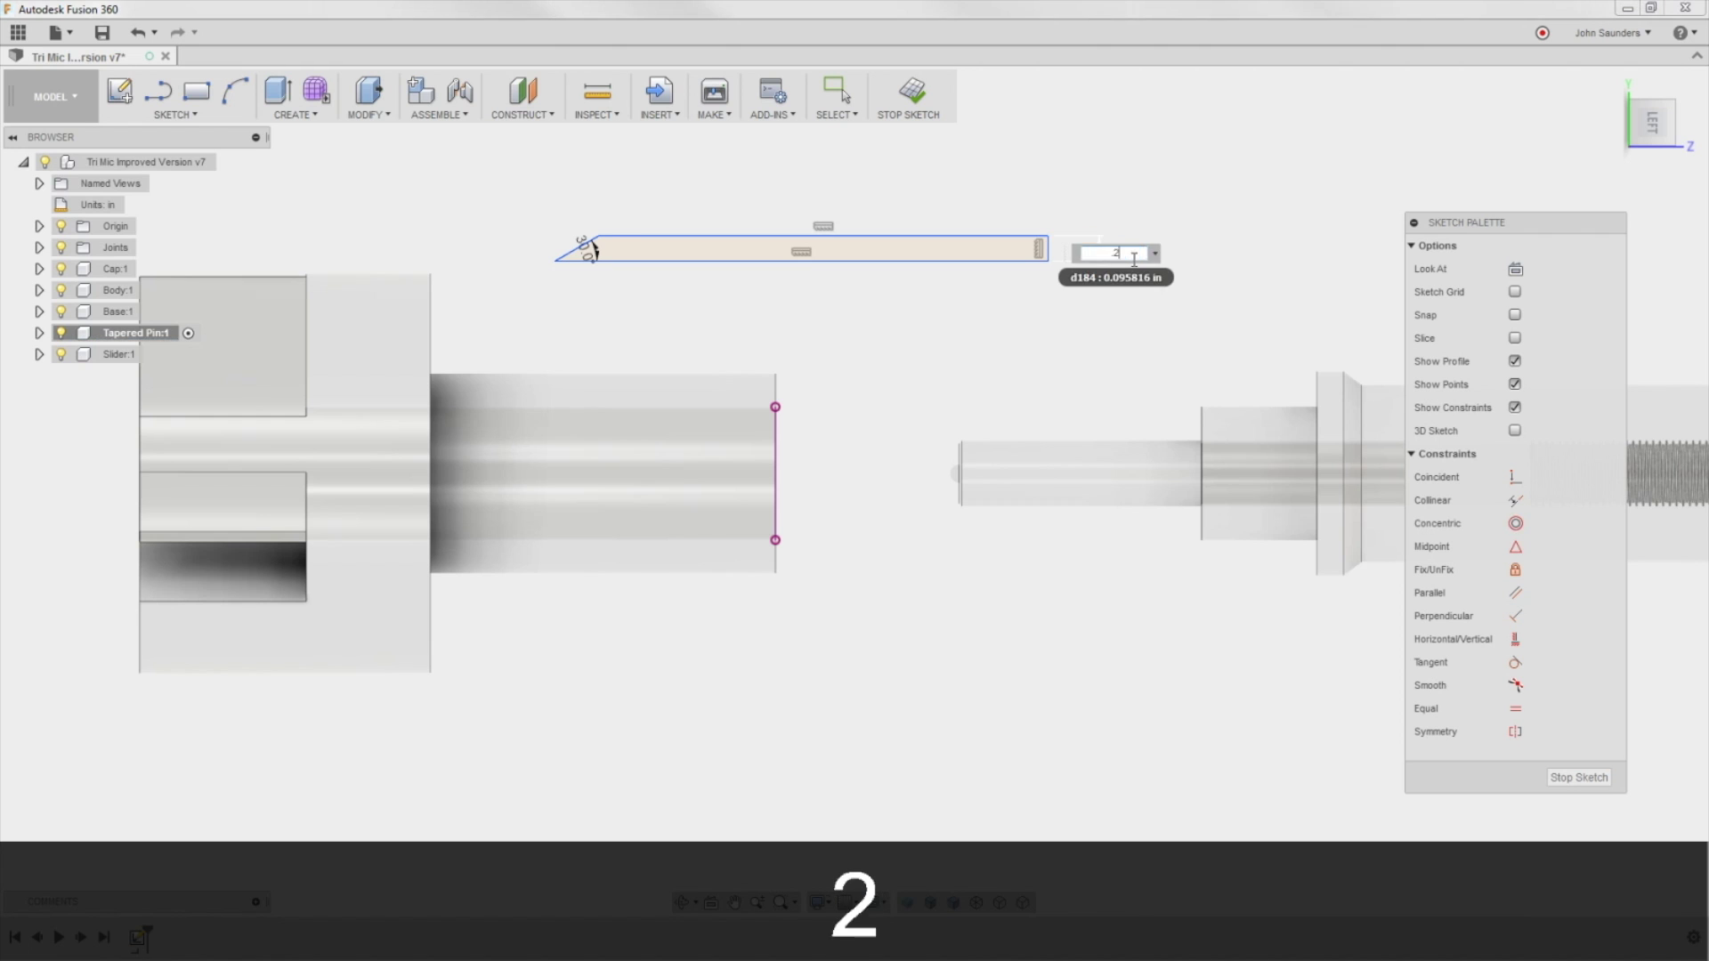
pyautogui.press('Return')
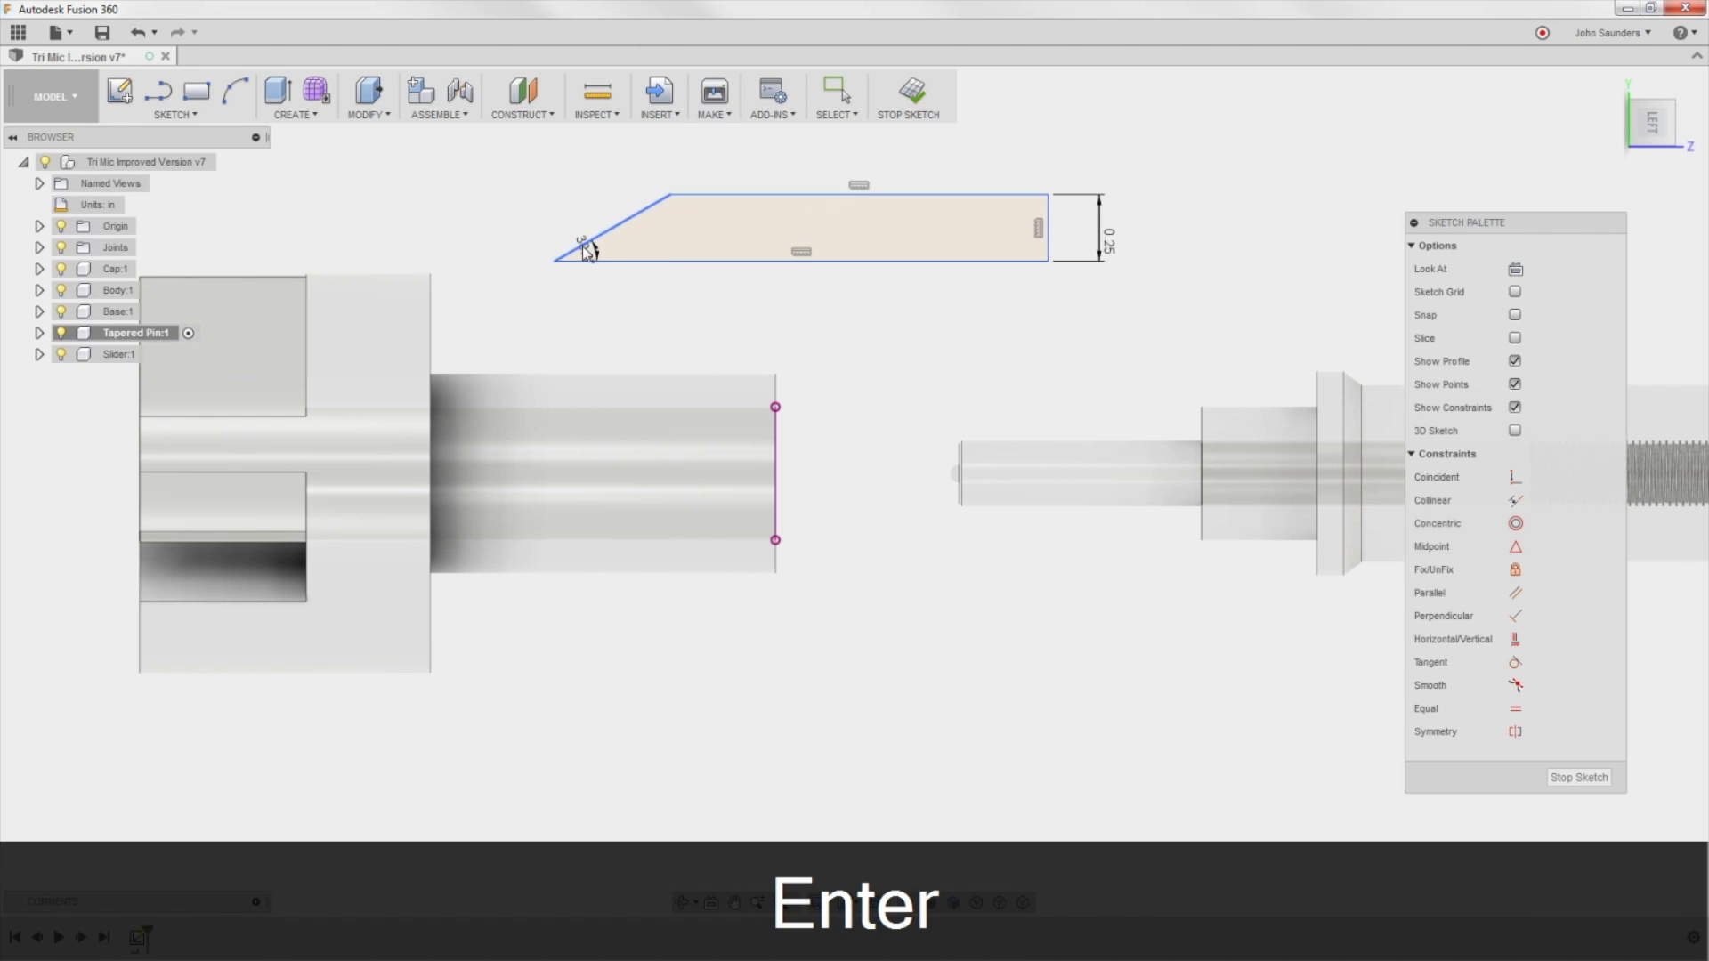
pyautogui.moveTo(587, 250); pyautogui.dragTo(650, 234)
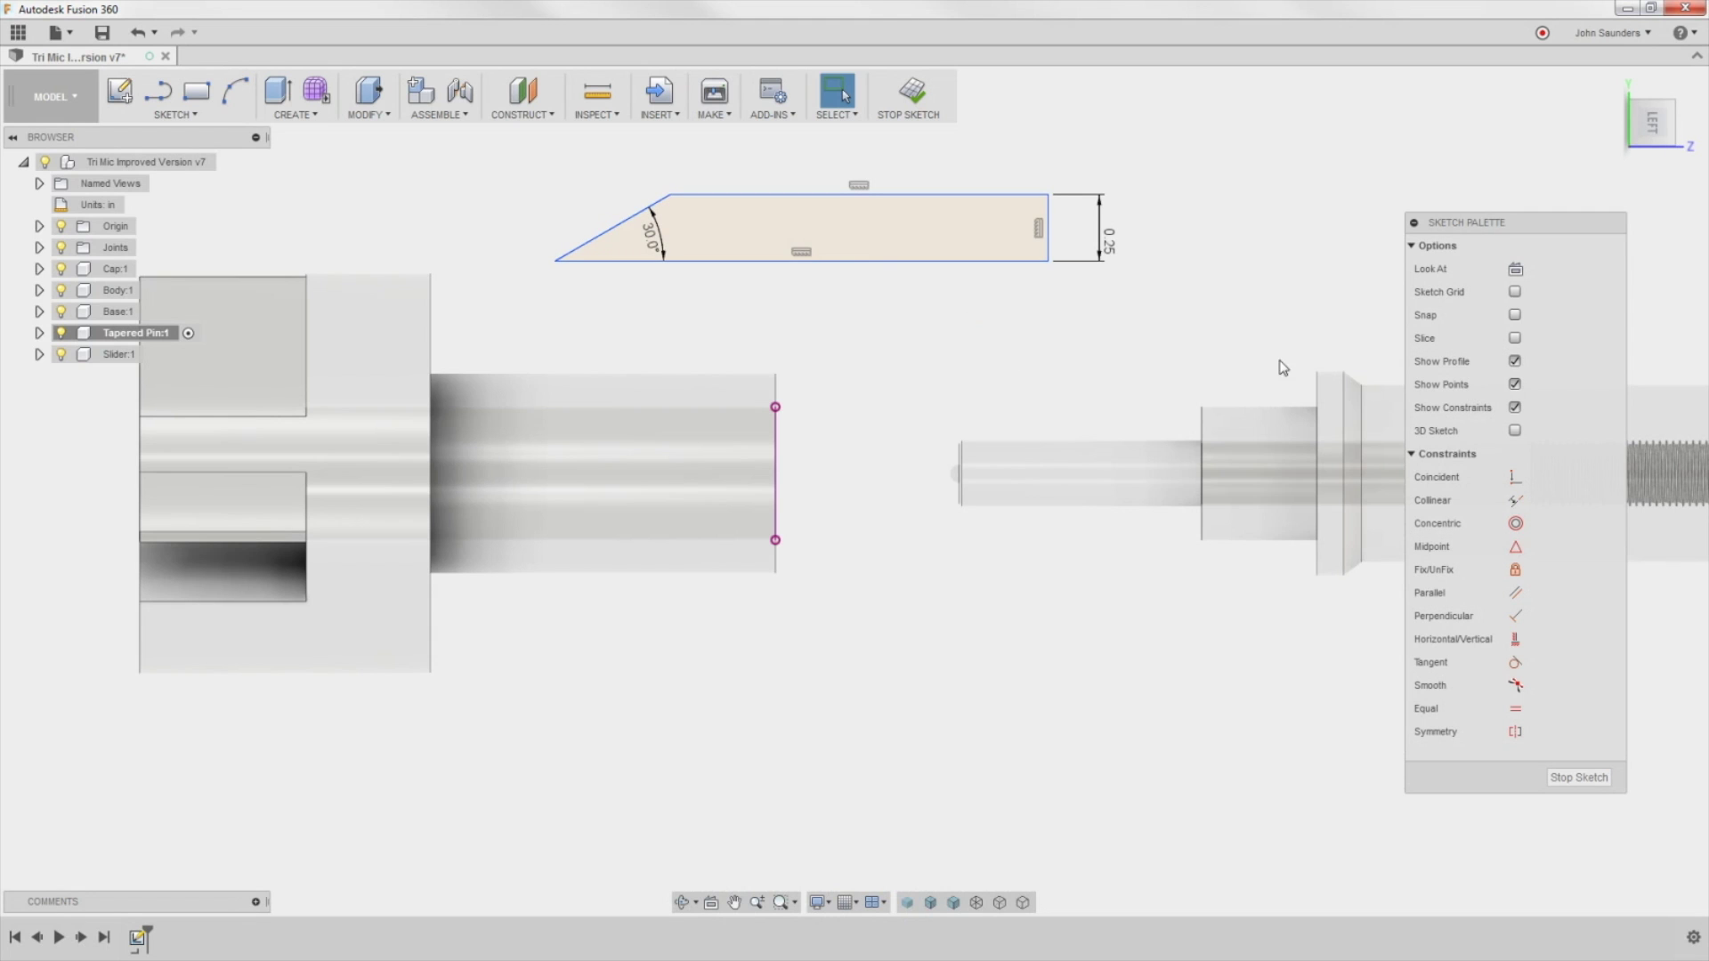
# Step: Make the profile's top edge coincident with the pink line's top point
pyautogui.click(1513, 477)
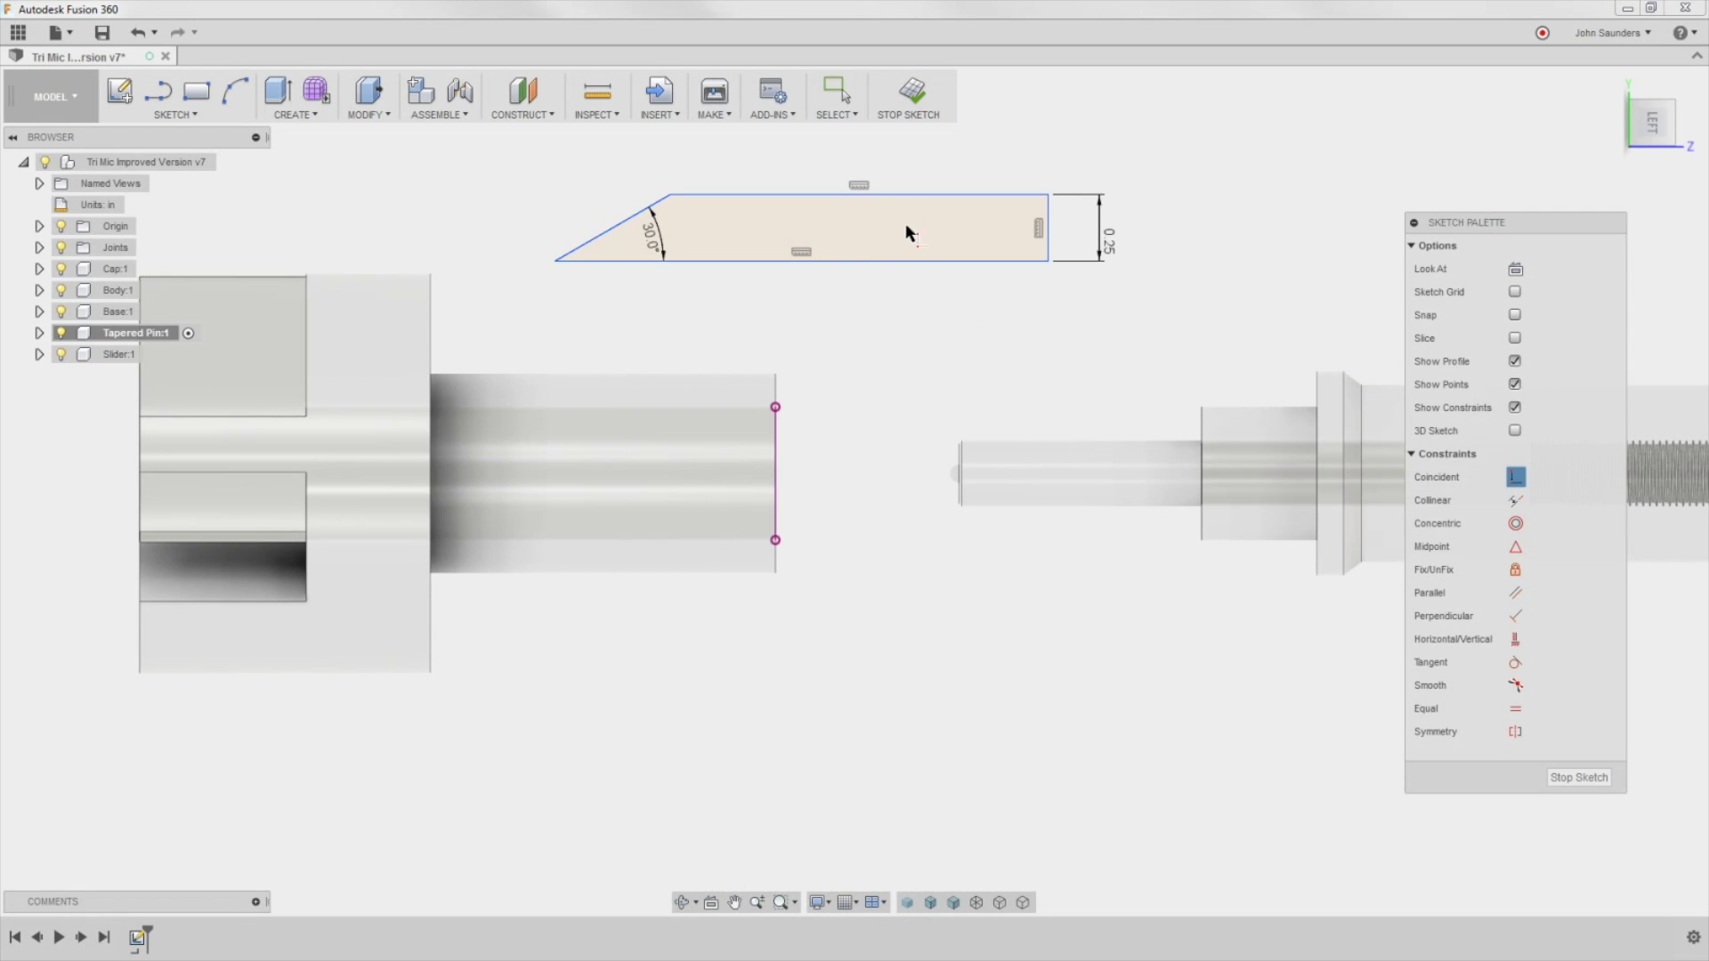
pyautogui.click(905, 194)
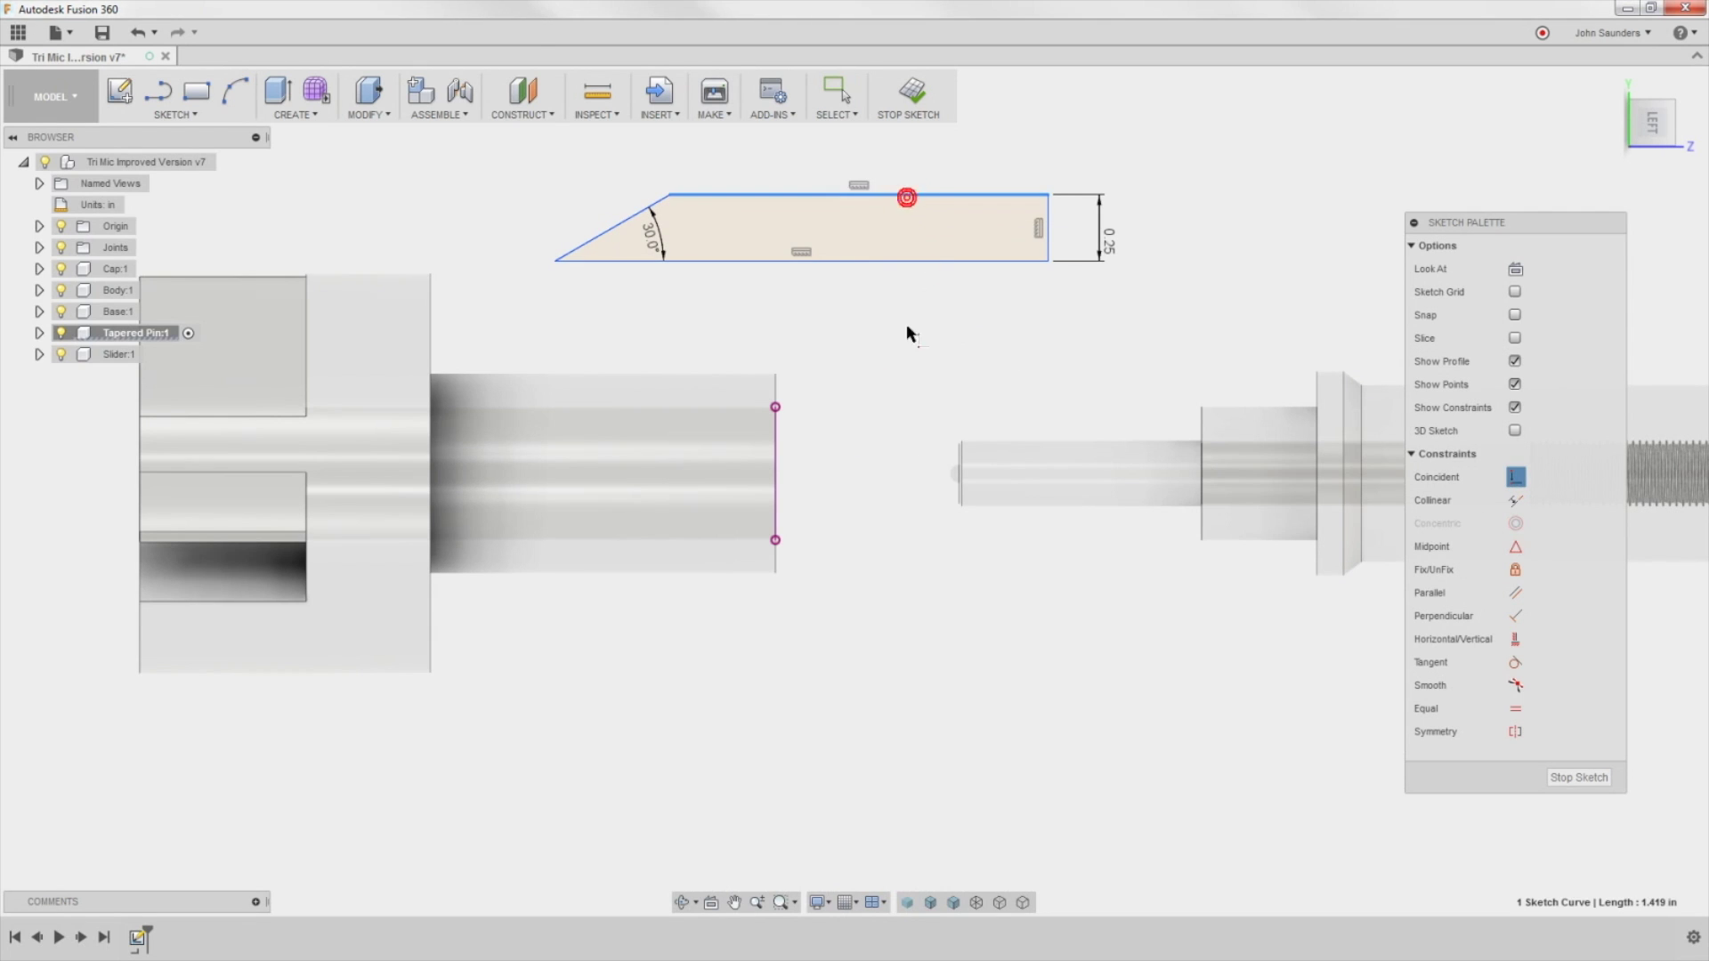
pyautogui.click(776, 407)
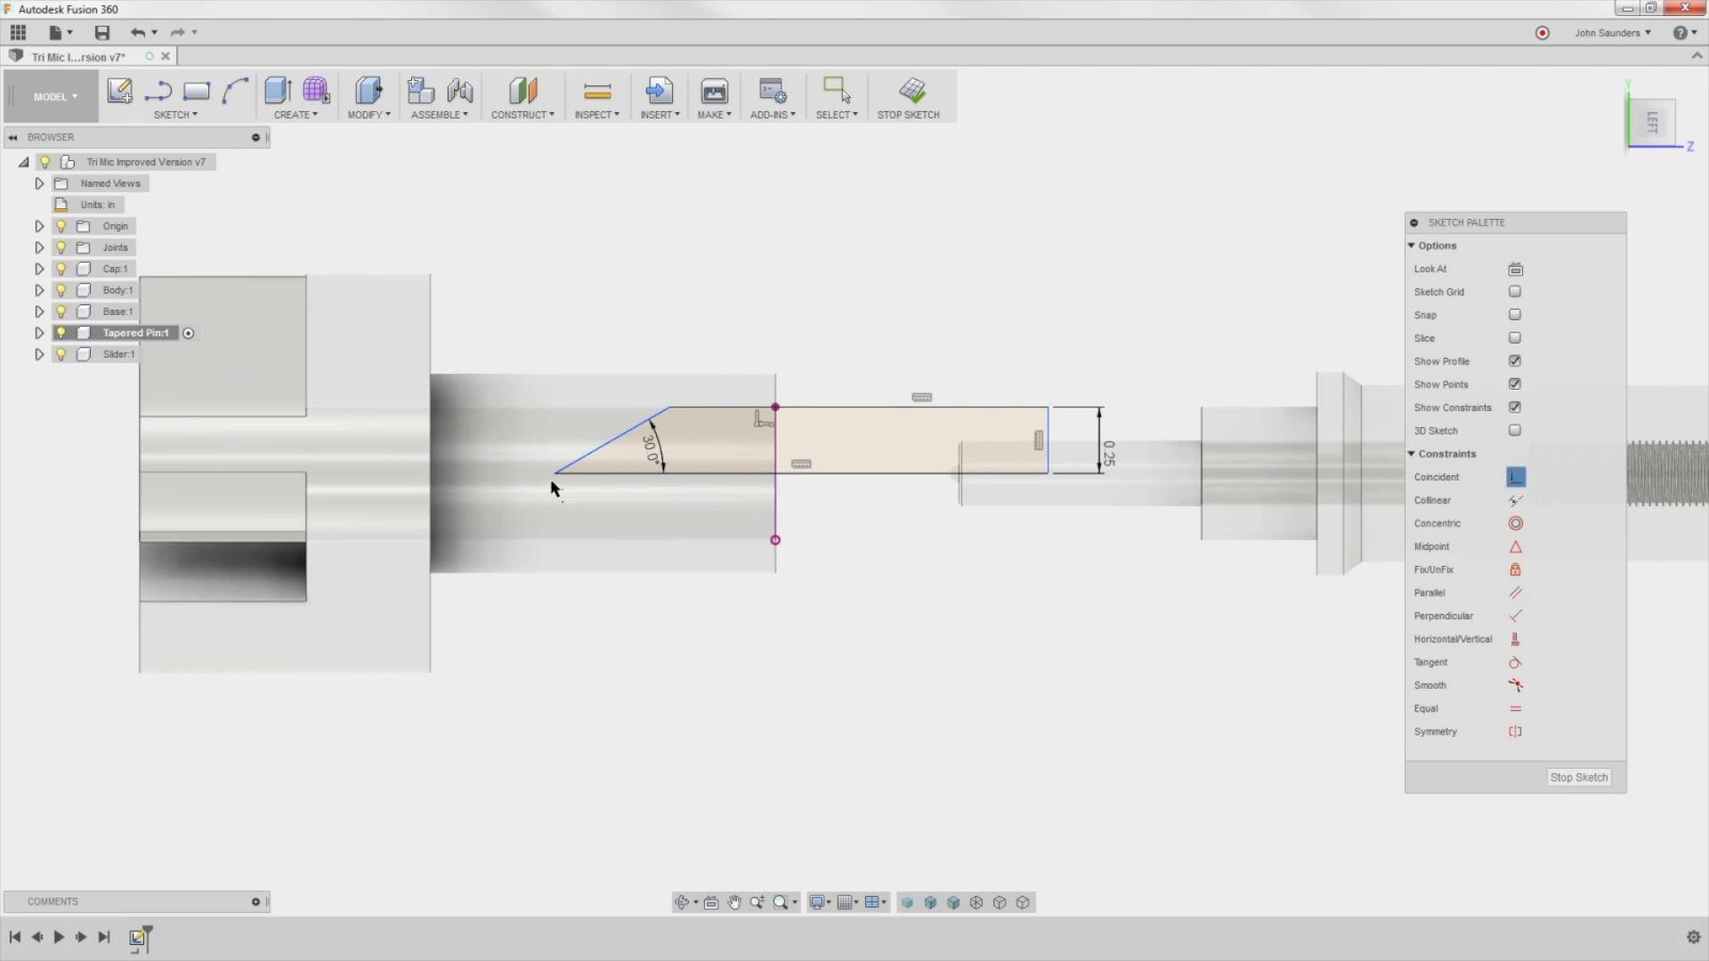
pyautogui.click(528, 472)
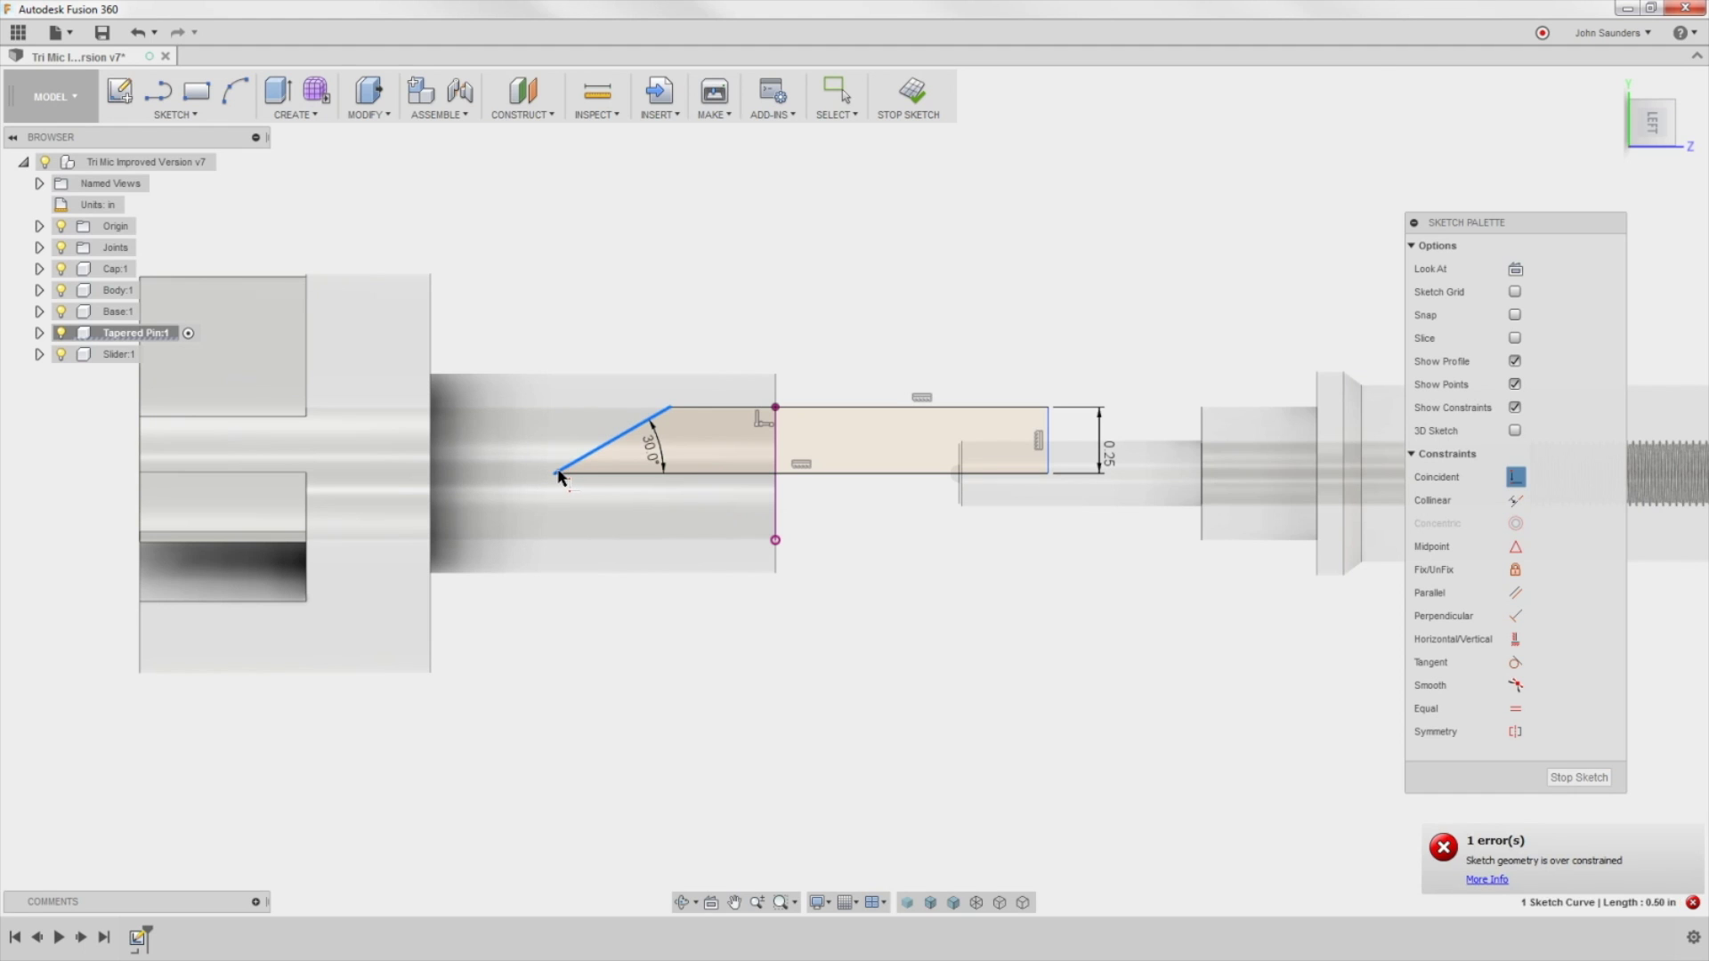
pyautogui.press('Escape')
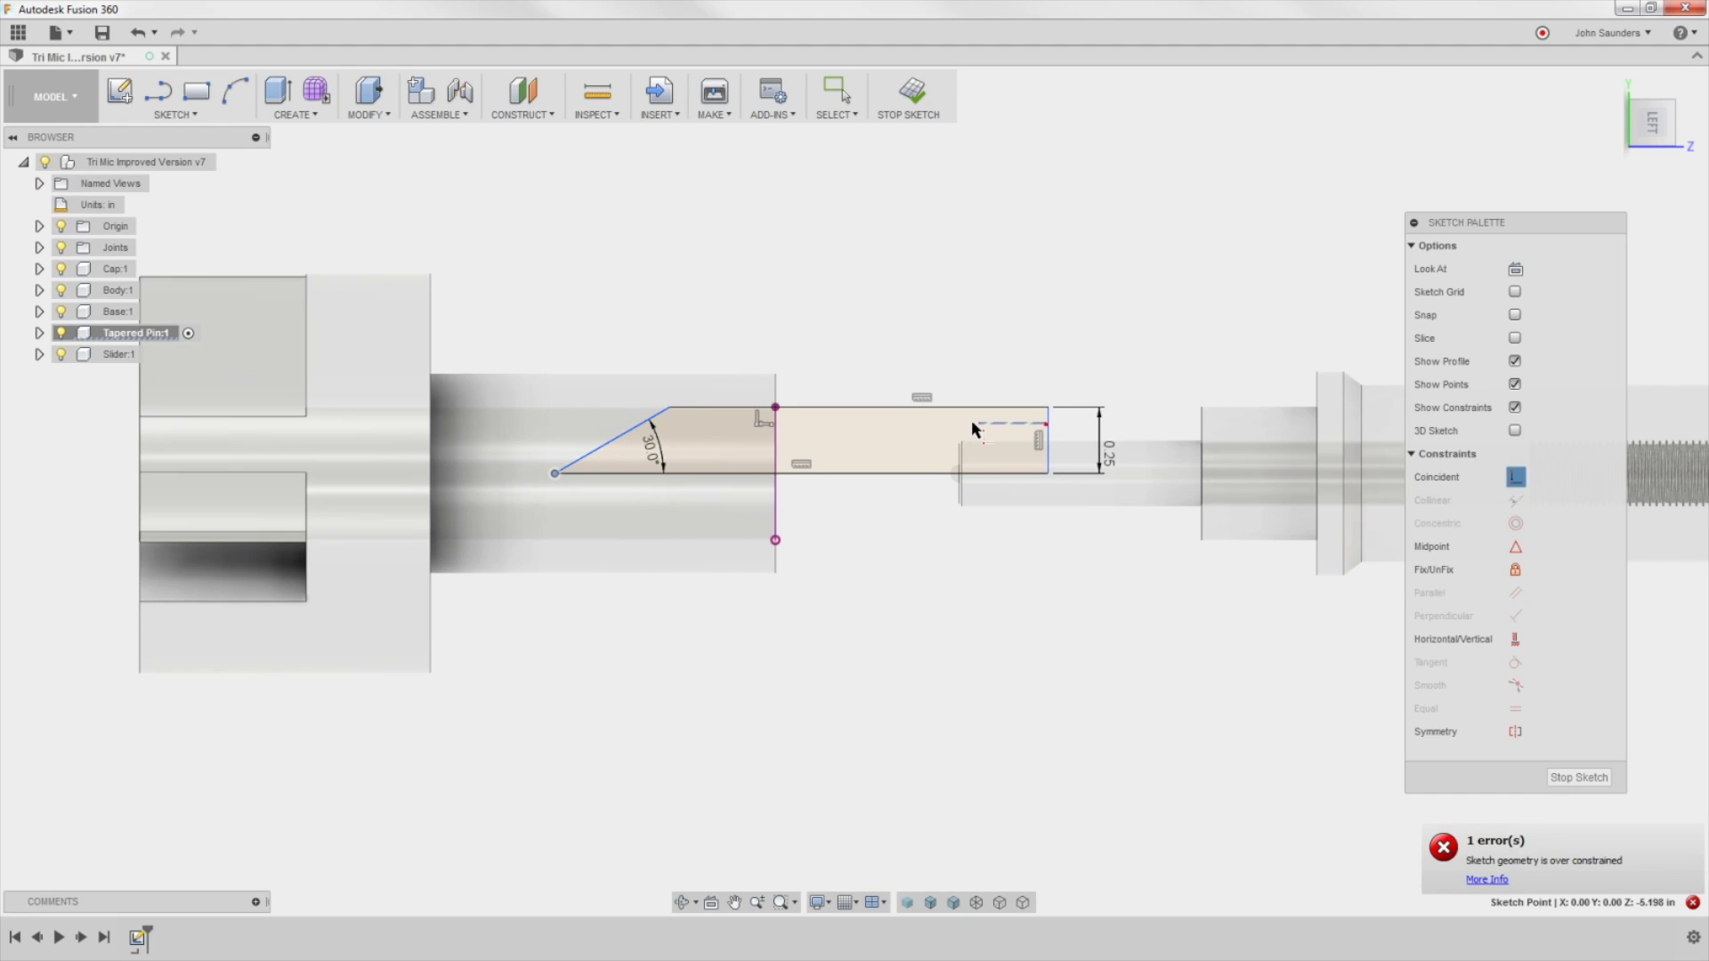
# Step: Add a horizontal offset dimension from the pink line's point, finally set to 0.10 in
pyautogui.press('d')
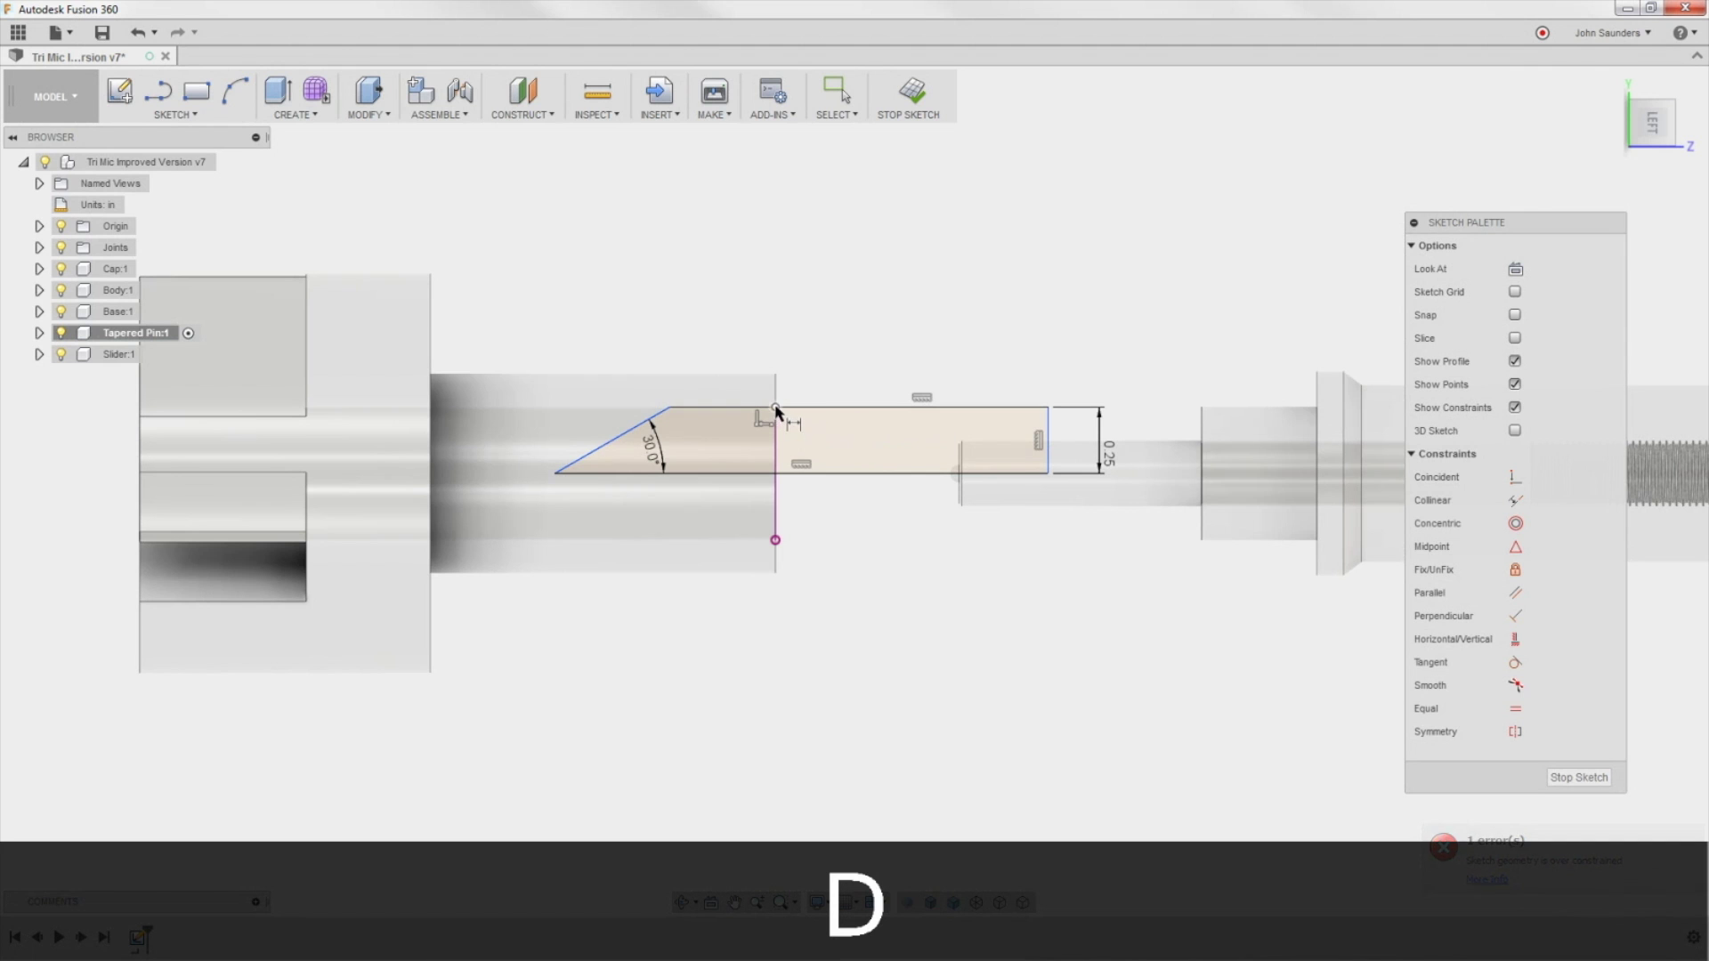
pyautogui.click(775, 406)
pyautogui.click(1047, 407)
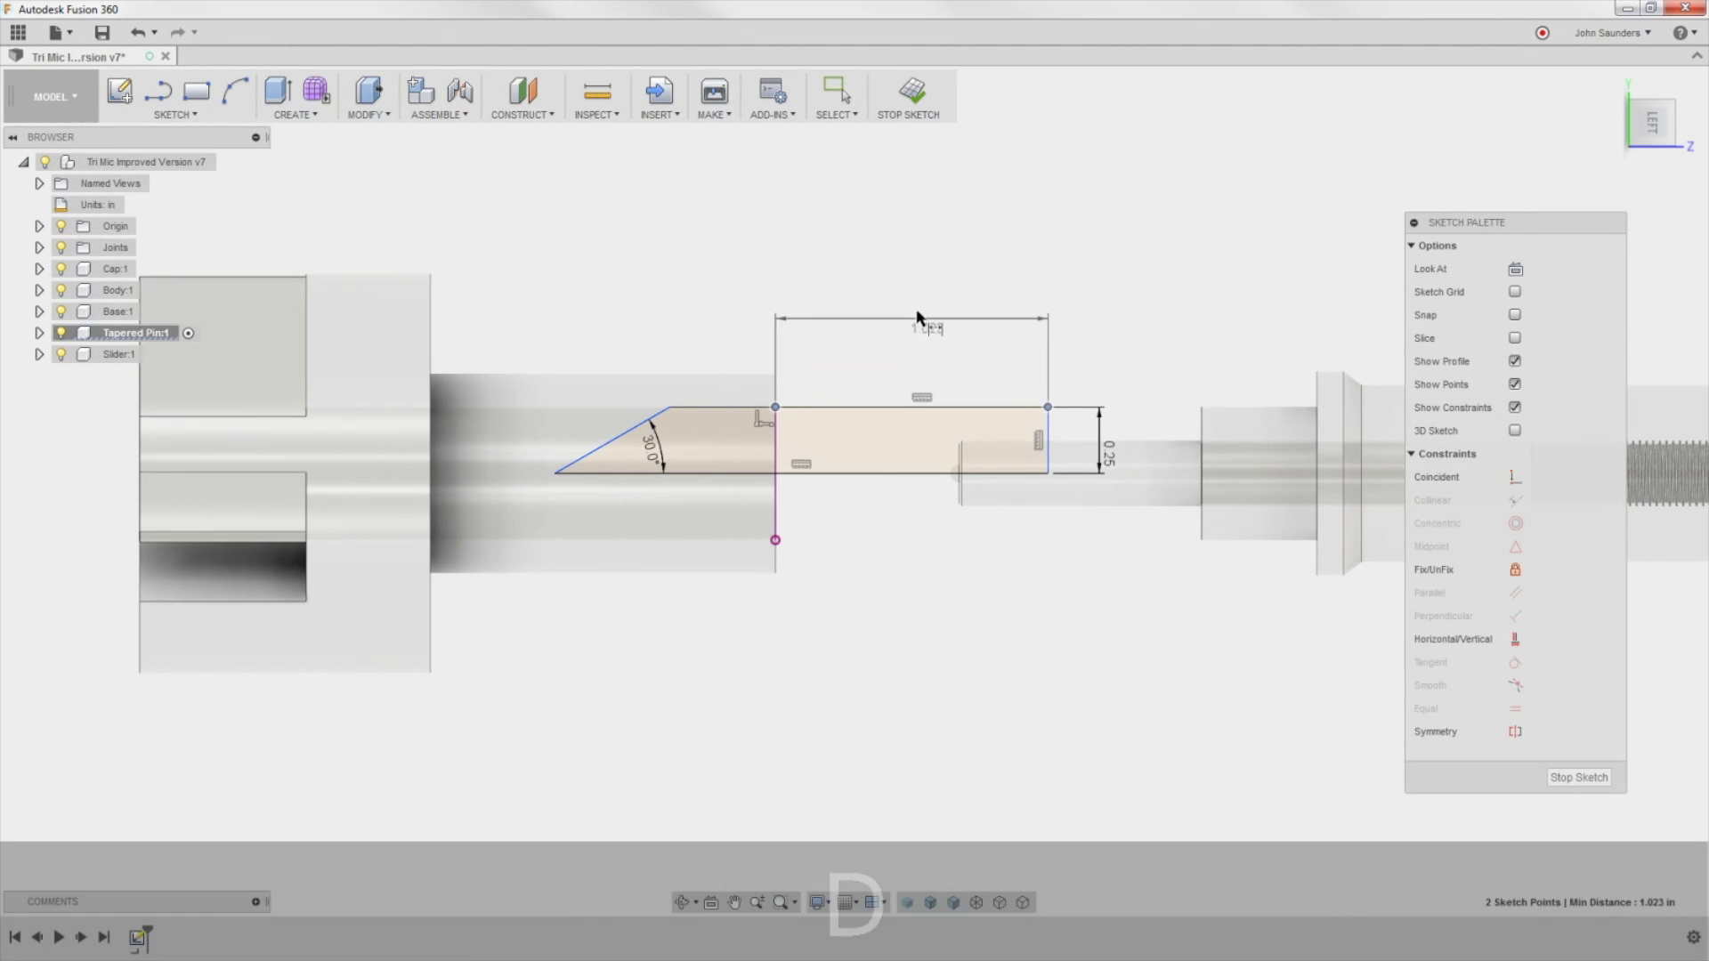
pyautogui.click(917, 317)
pyautogui.press('Delete')
pyautogui.write('.5')
pyautogui.press('Return')
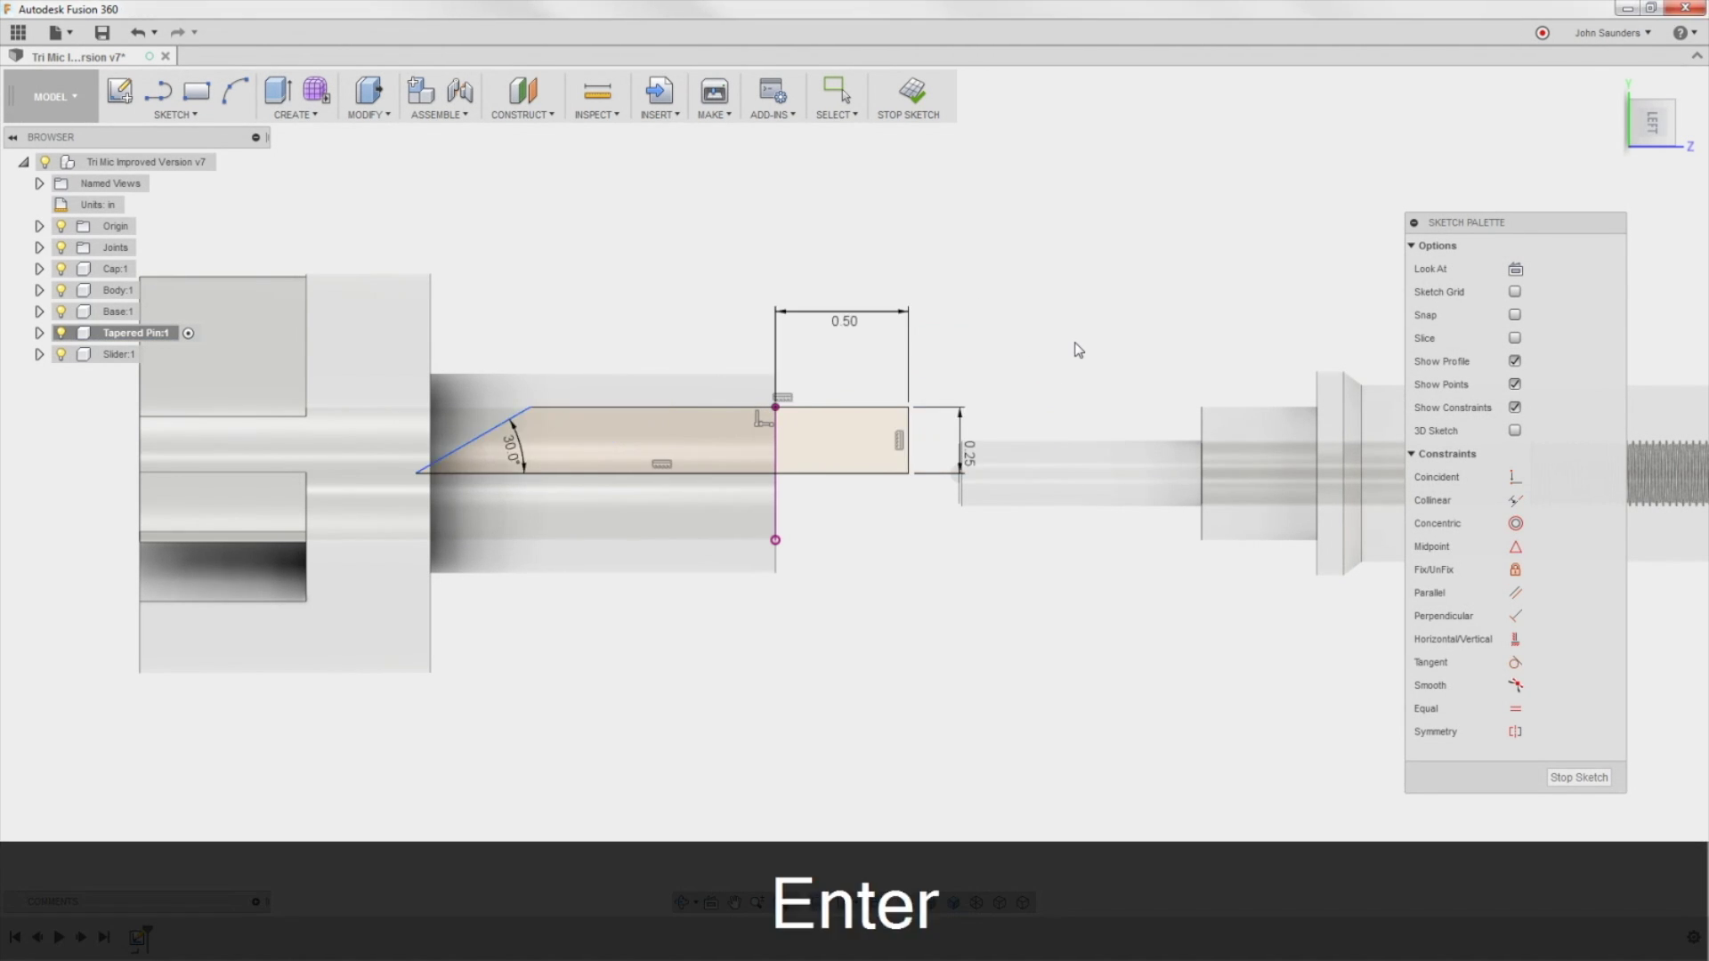
pyautogui.doubleClick(854, 326)
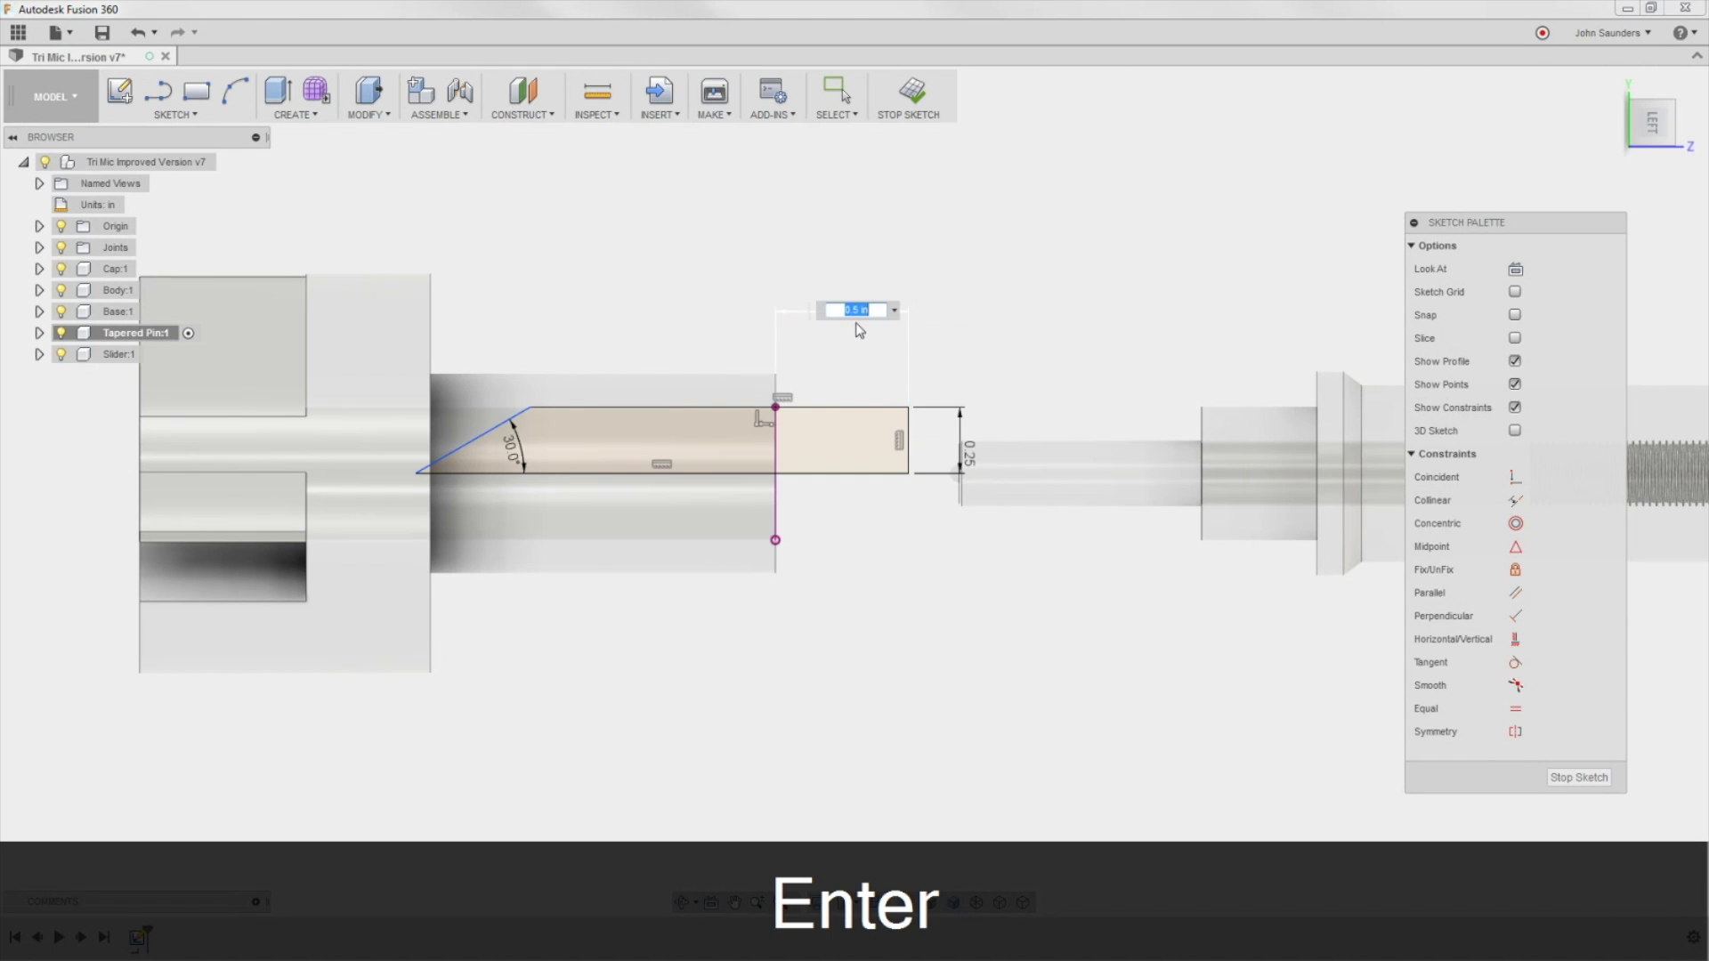
pyautogui.press('Delete')
pyautogui.write('.1')
pyautogui.press('Return')
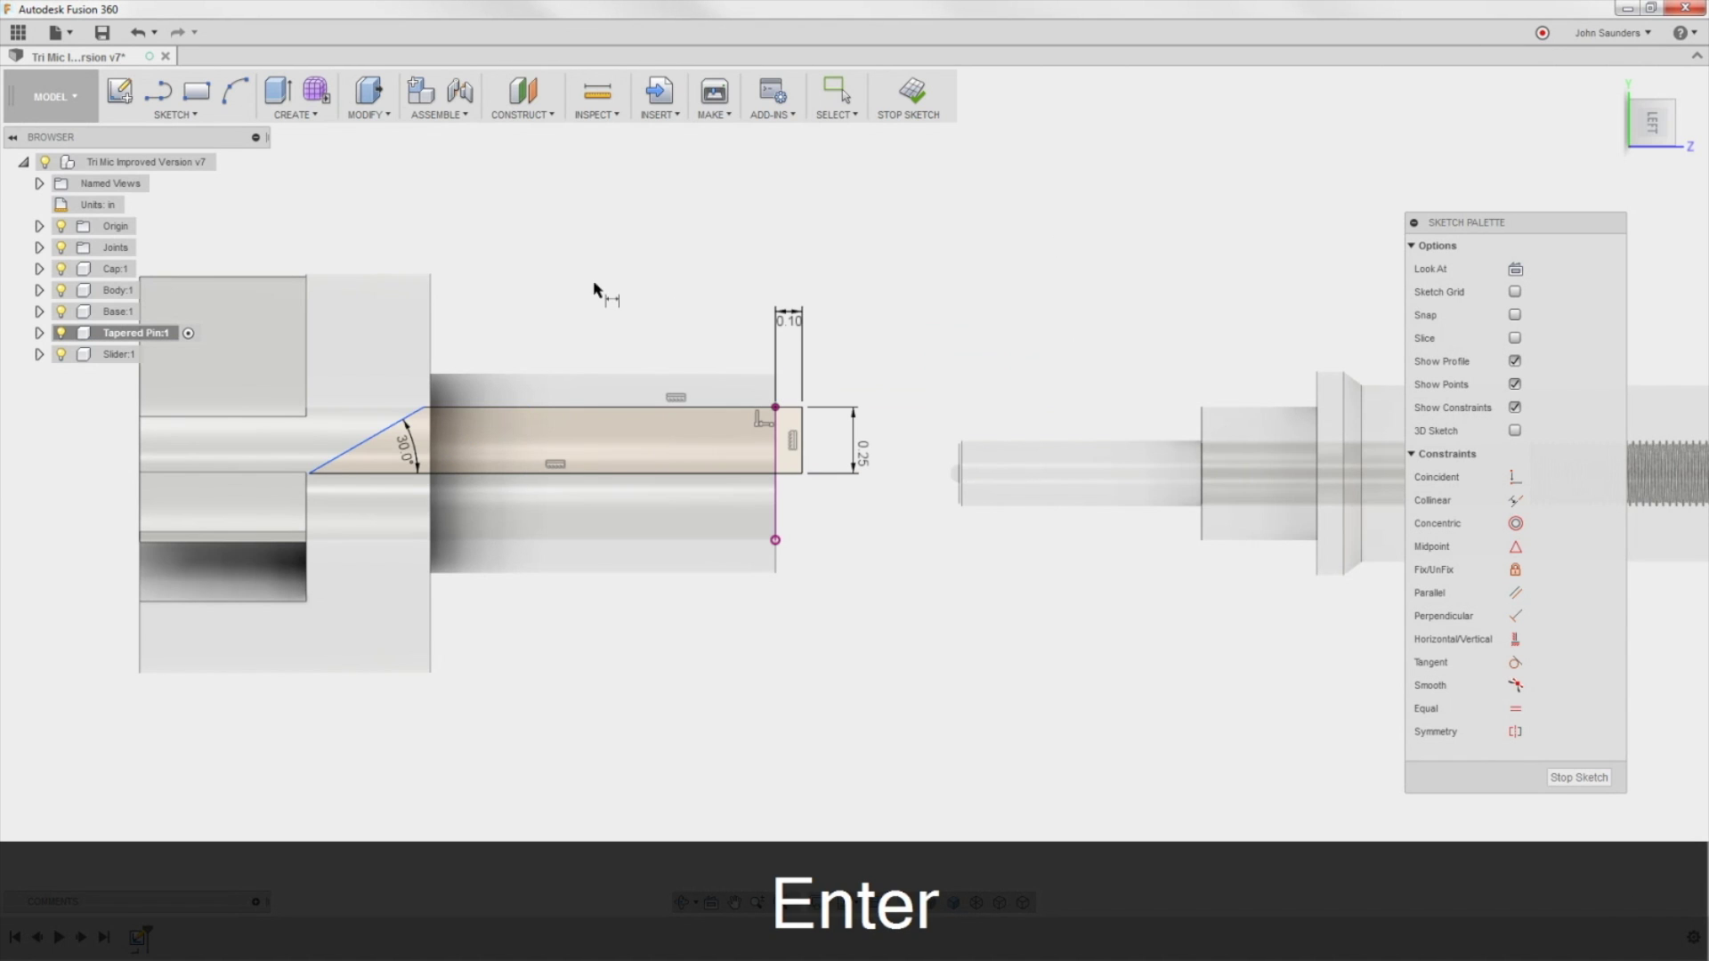
# Step: Dimension the bottom edge as the pin's overall length of 2.00 in
pyautogui.moveTo(642, 310); pyautogui.dragTo(785, 309, button='middle')
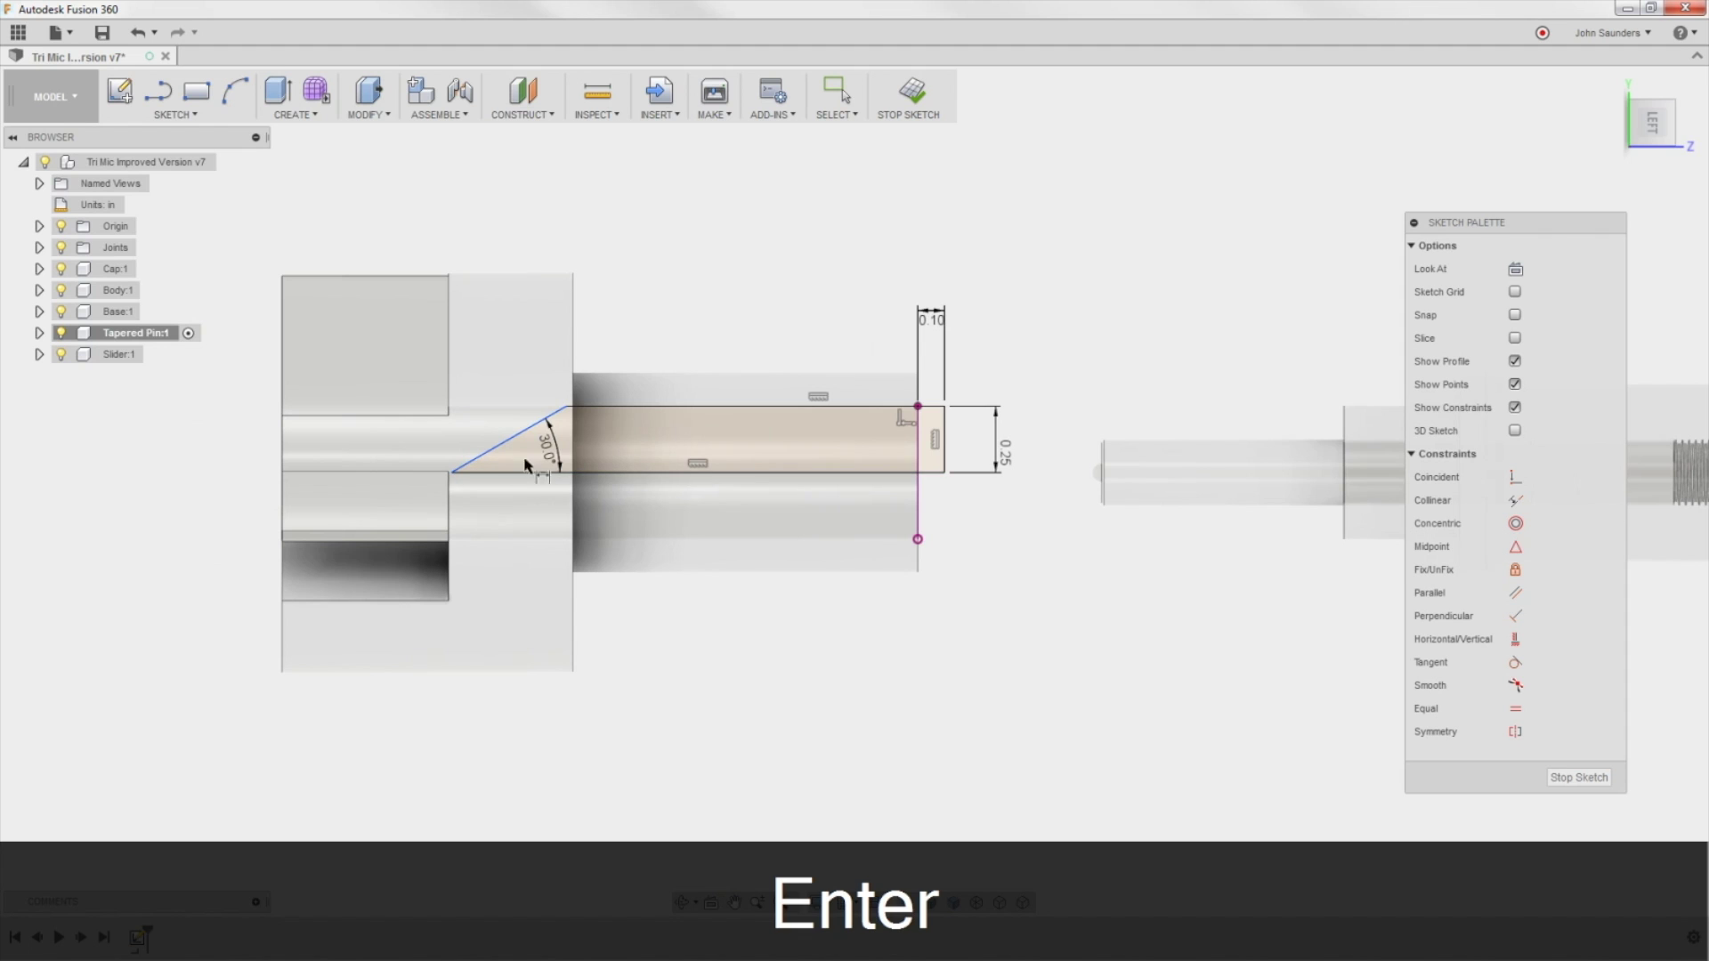
pyautogui.press('d')
pyautogui.click(750, 472)
pyautogui.click(798, 739)
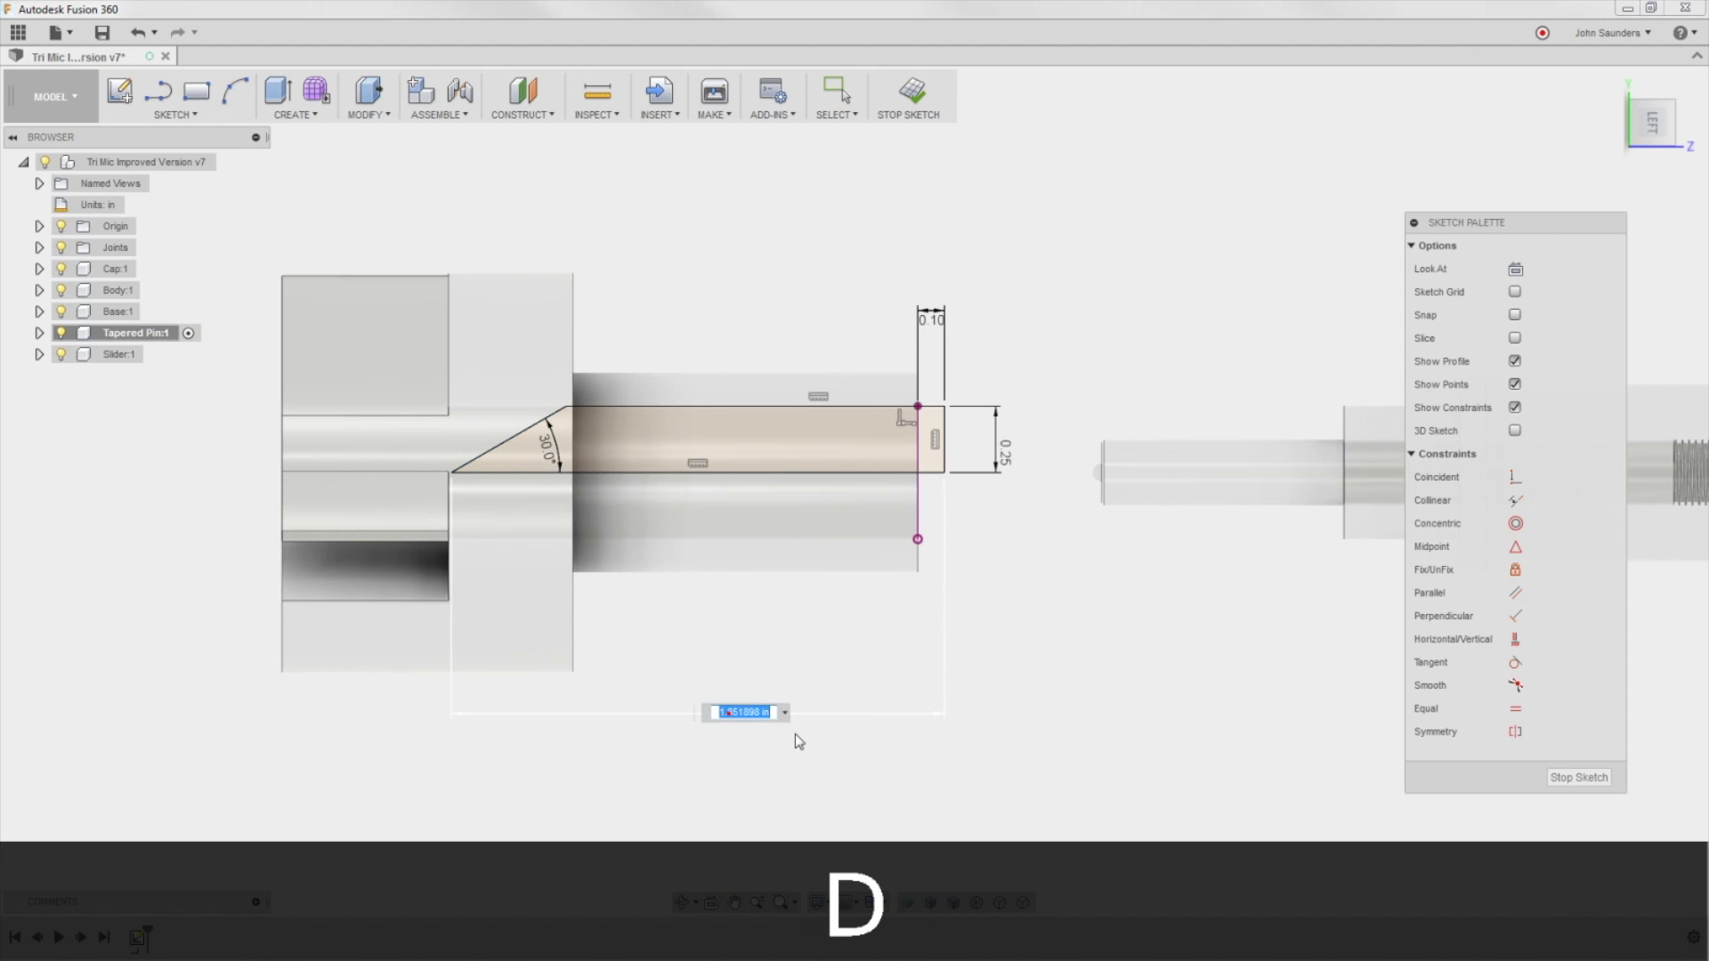
pyautogui.write('2')
pyautogui.press('Return')
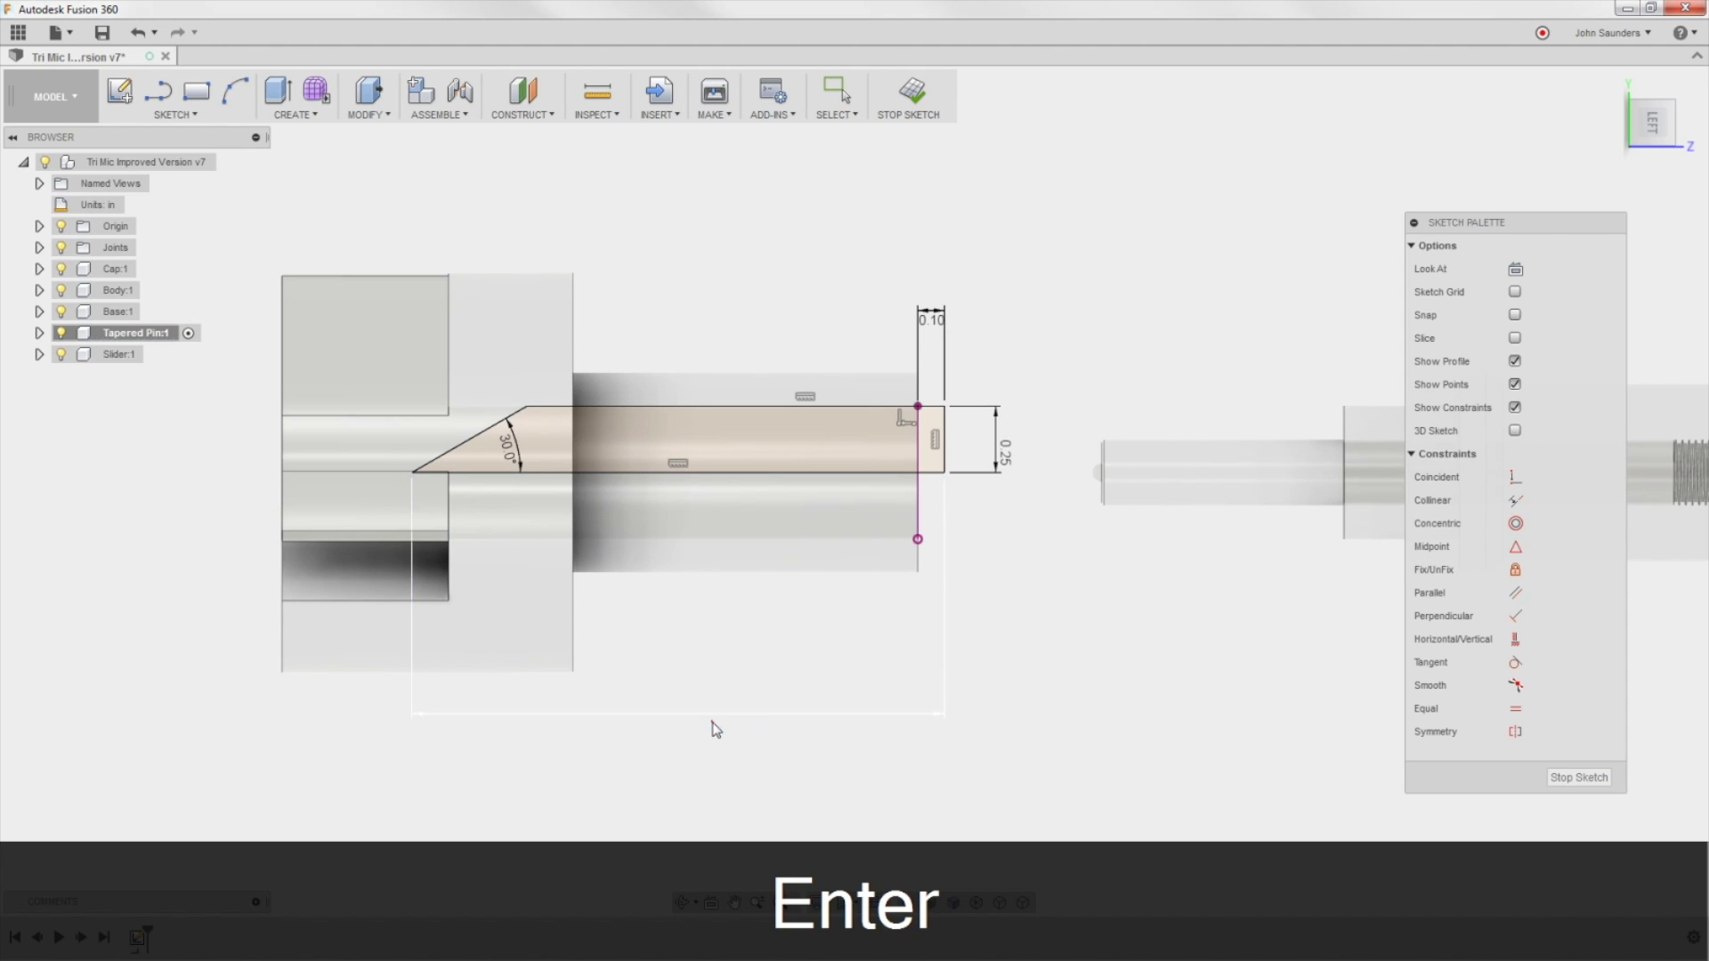
pyautogui.doubleClick(712, 723)
pyautogui.write('2.25')
pyautogui.press('Return')
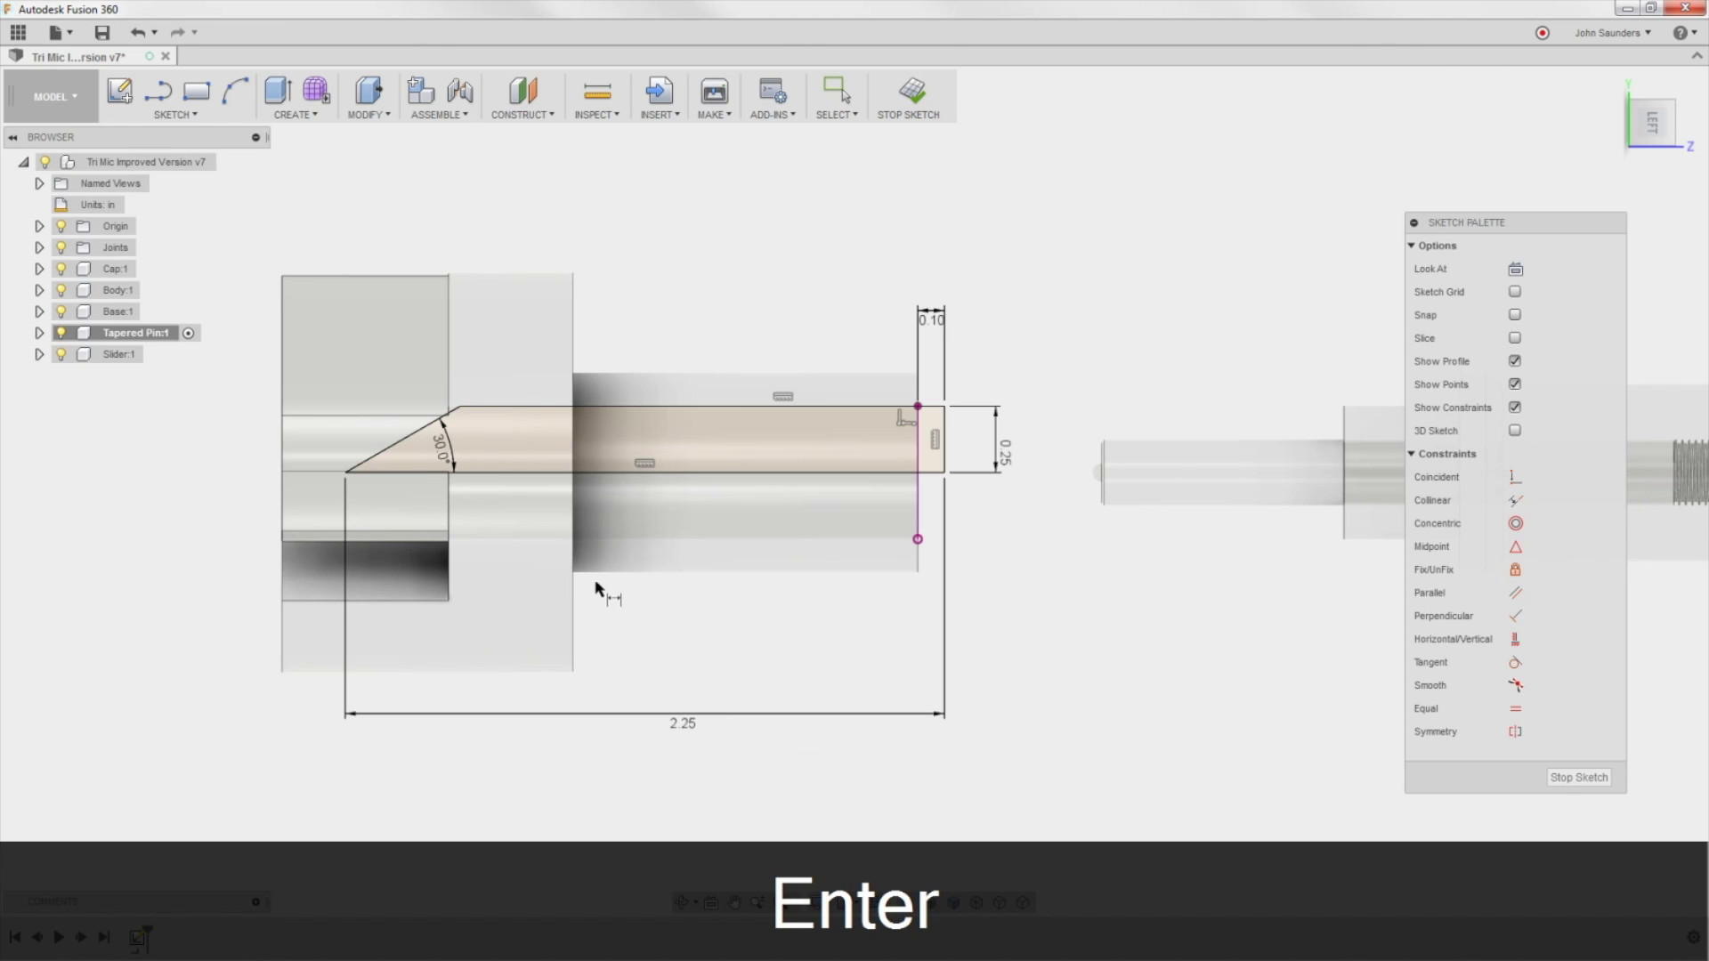
pyautogui.doubleClick(685, 726)
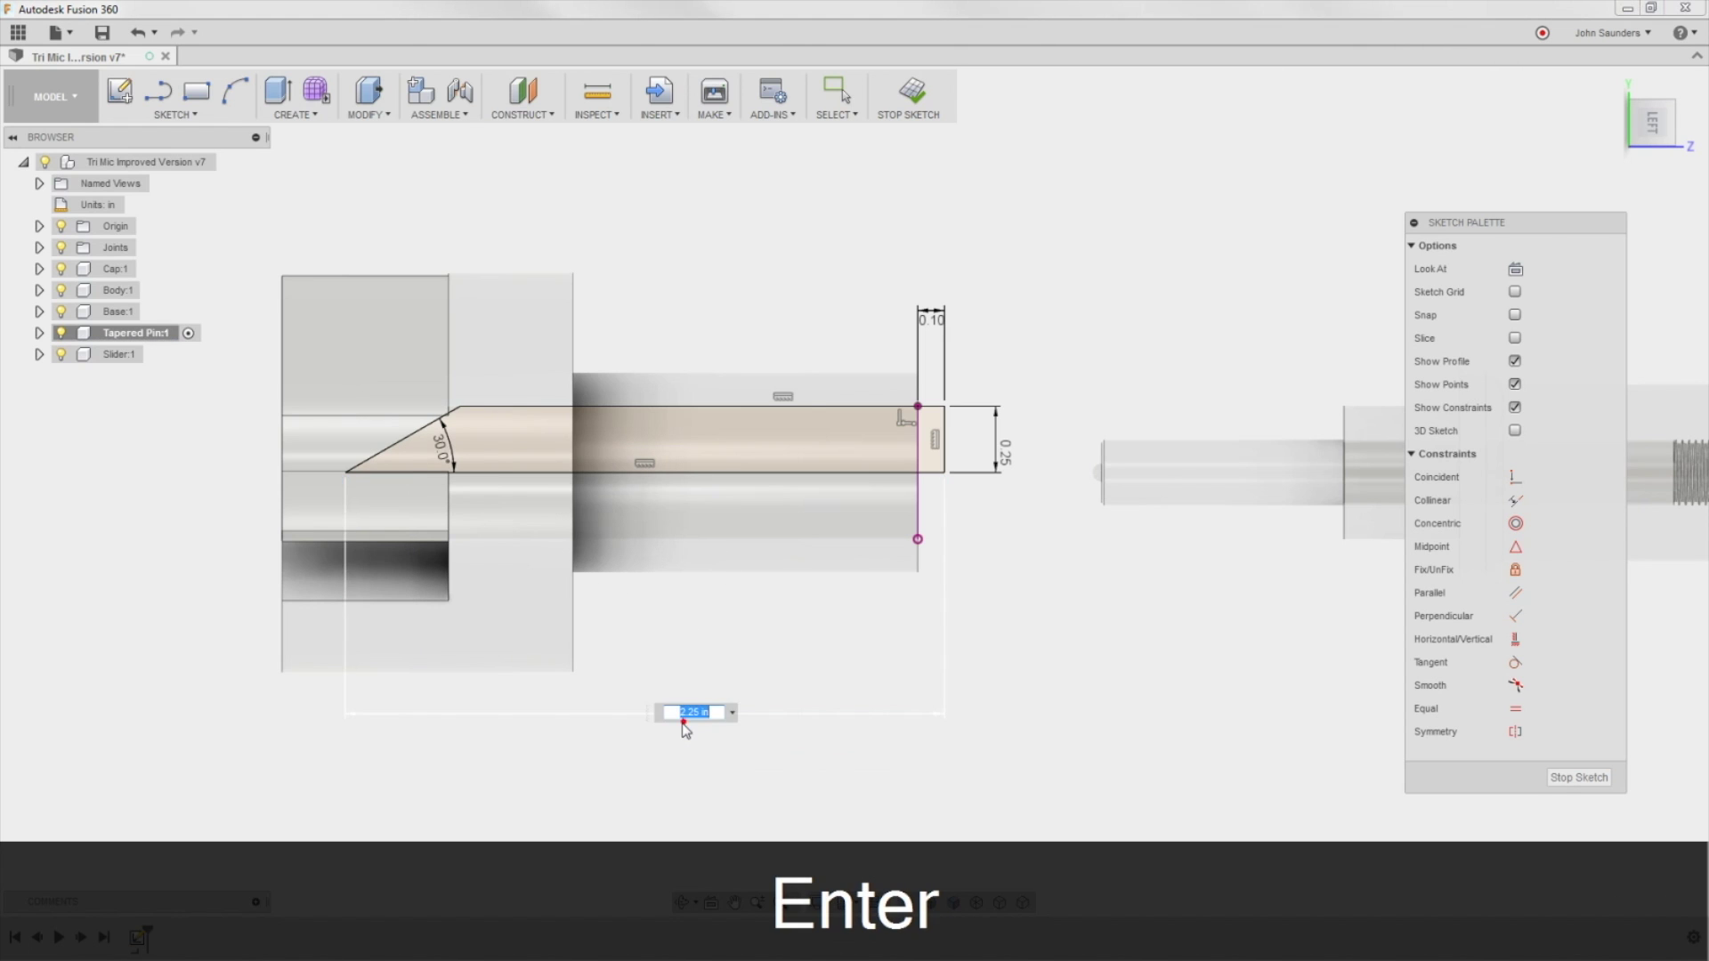
pyautogui.write('2')
pyautogui.press('Return')
pyautogui.moveTo(545, 539)
pyautogui.keyDown('shift'); pyautogui.mouseDown(button='middle')
pyautogui.moveTo(617, 533)
pyautogui.moveTo(573, 534)
pyautogui.moveTo(560, 499)
pyautogui.moveTo(577, 514)
pyautogui.mouseUp(button='middle'); pyautogui.keyUp('shift')
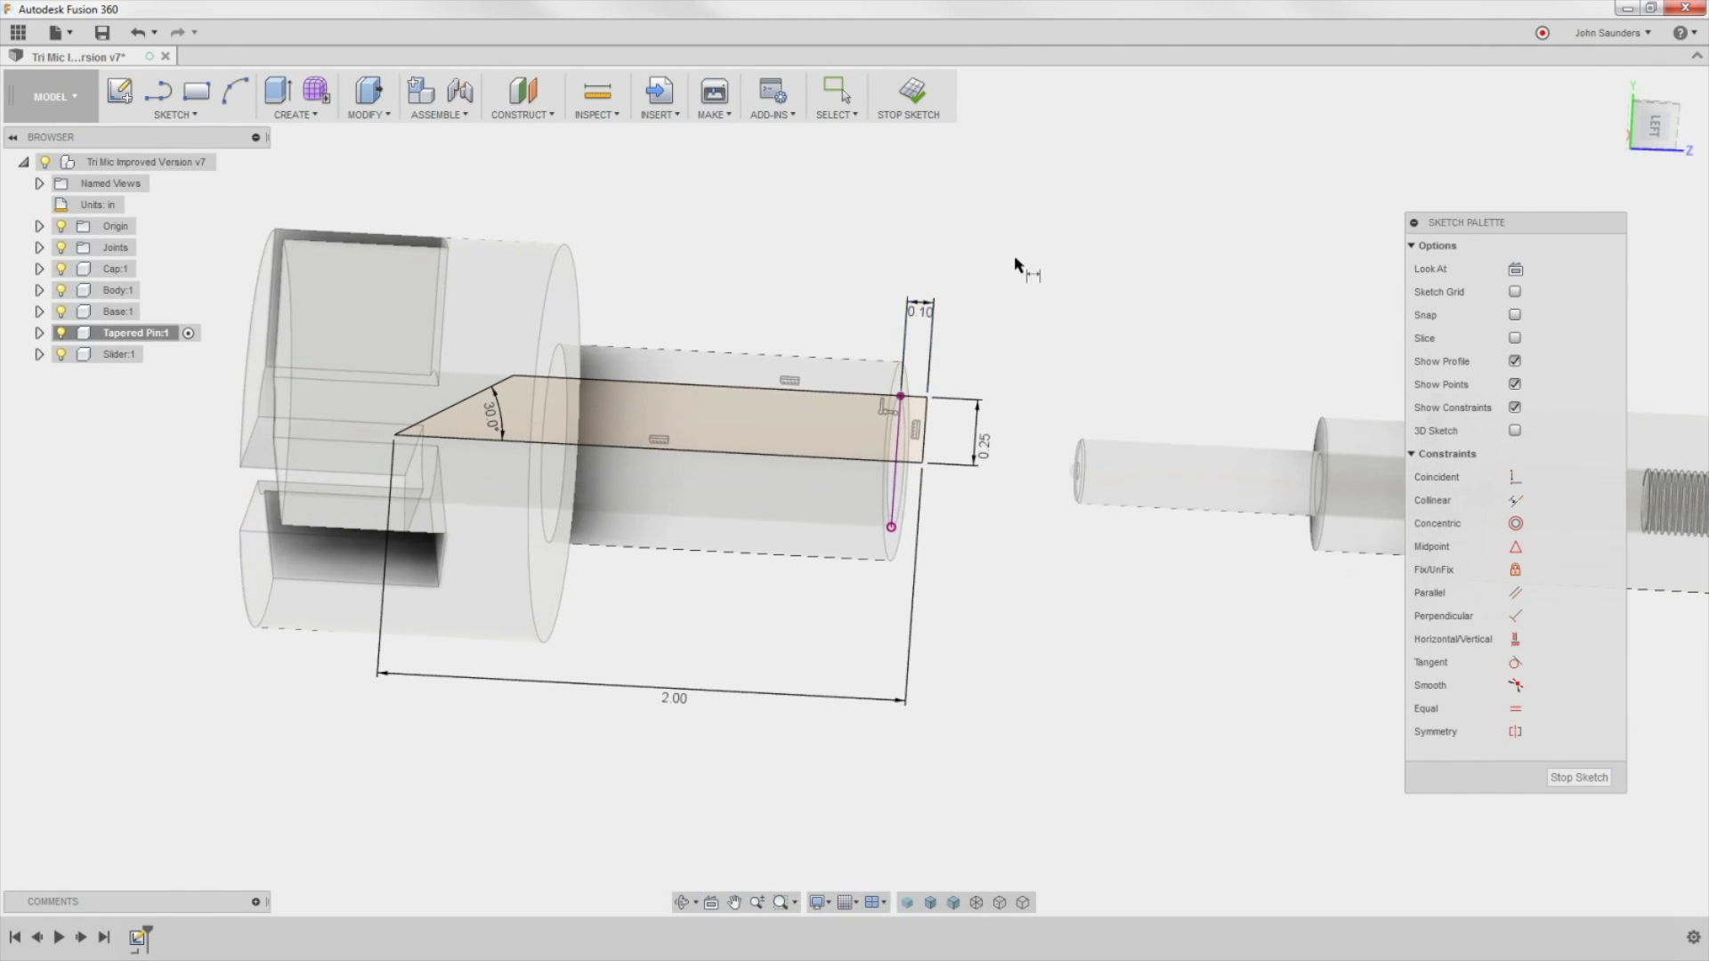
pyautogui.moveTo(1012, 255)
pyautogui.keyDown('shift'); pyautogui.mouseDown(button='middle')
pyautogui.moveTo(889, 248)
pyautogui.moveTo(970, 244)
pyautogui.mouseUp(button='middle'); pyautogui.keyUp('shift')
# Step: Revolve both pin profiles around the lower edge to form the cone-tipped pin body
pyautogui.press('s')
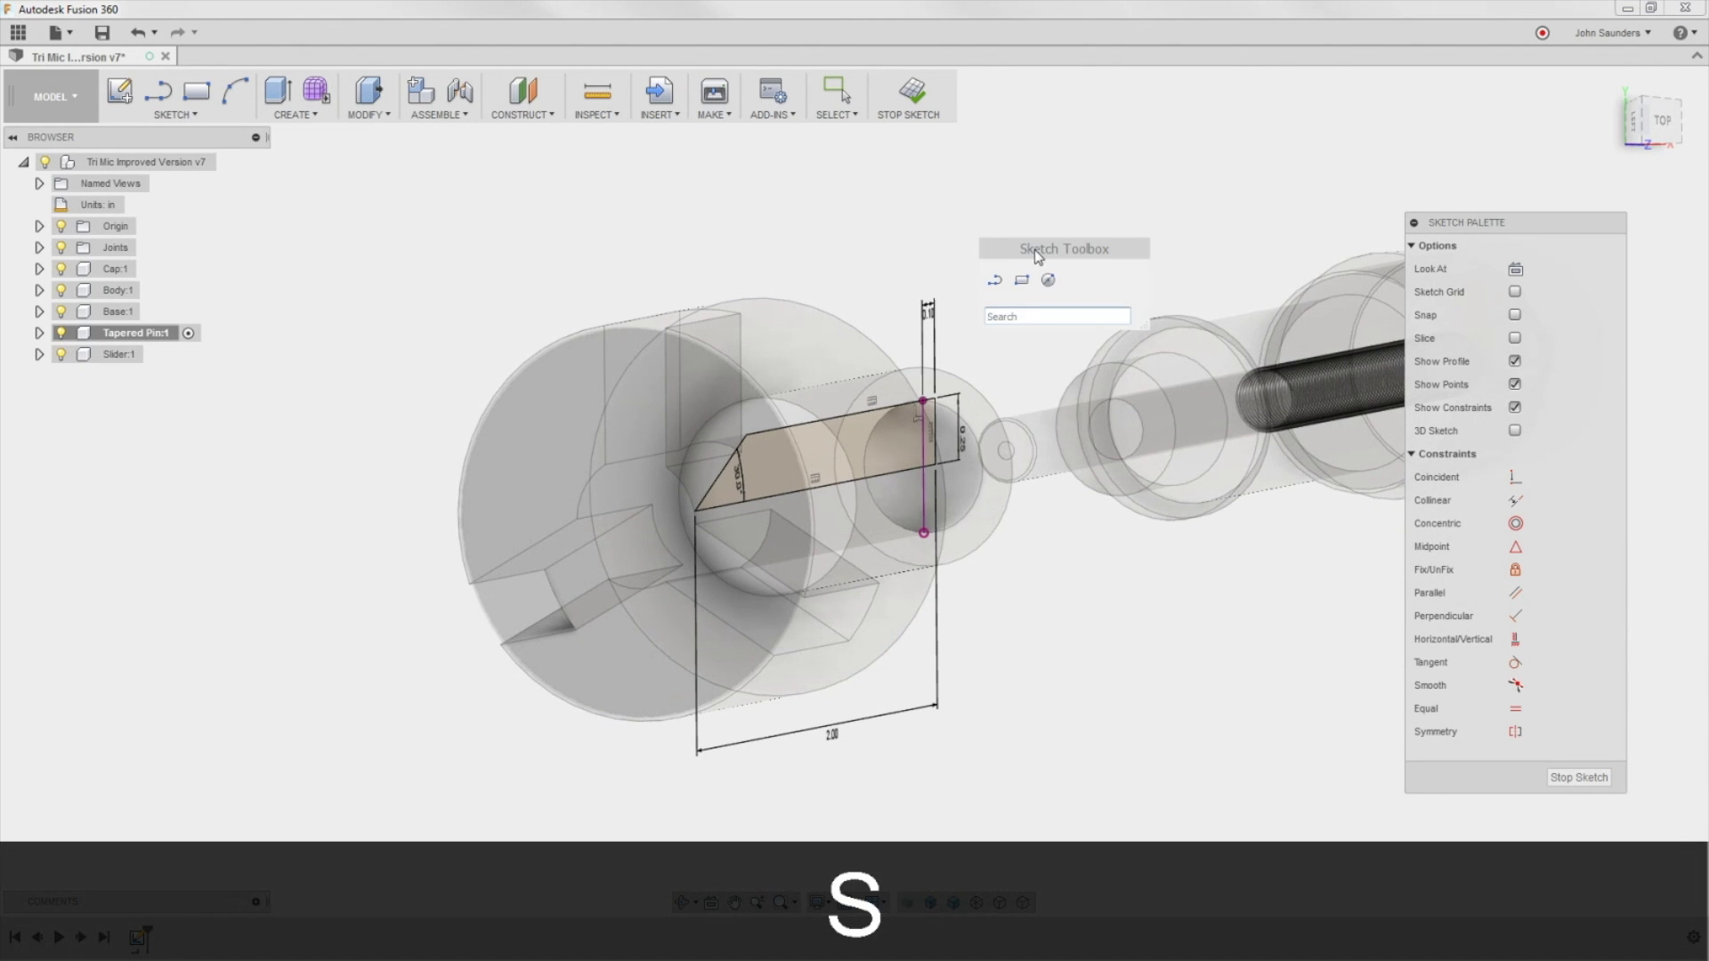
pyautogui.write('rev')
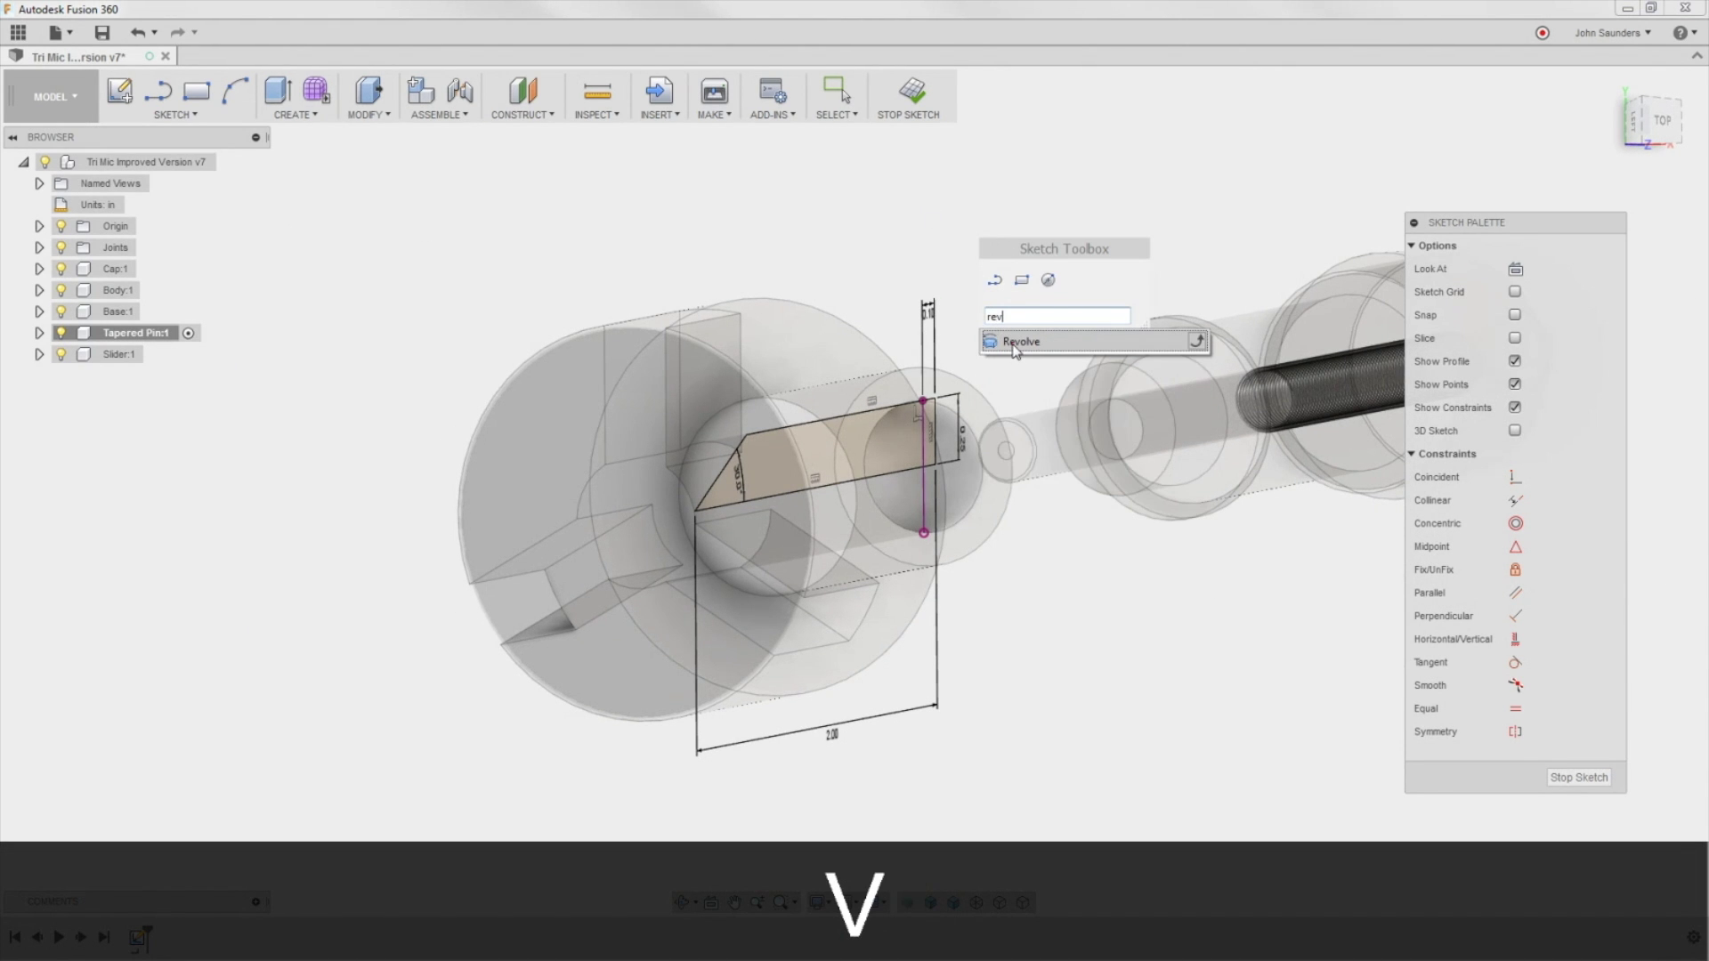
pyautogui.click(1014, 347)
pyautogui.scroll(3, 934, 445)
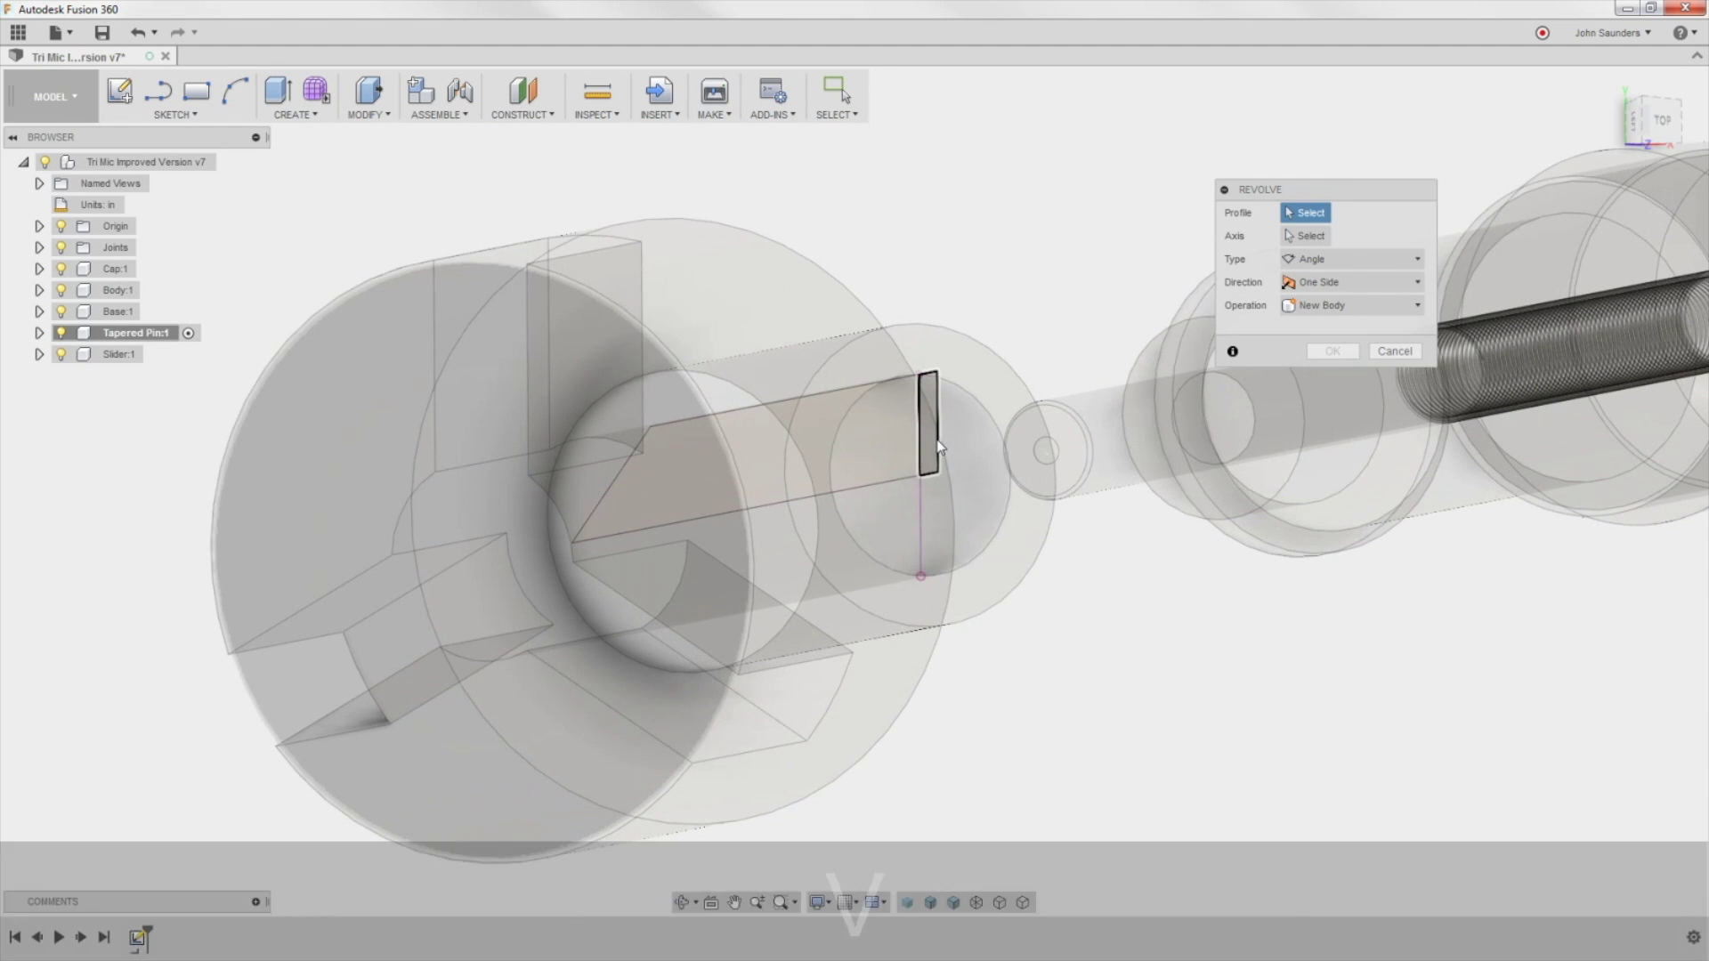
pyautogui.click(929, 438)
pyautogui.click(906, 436)
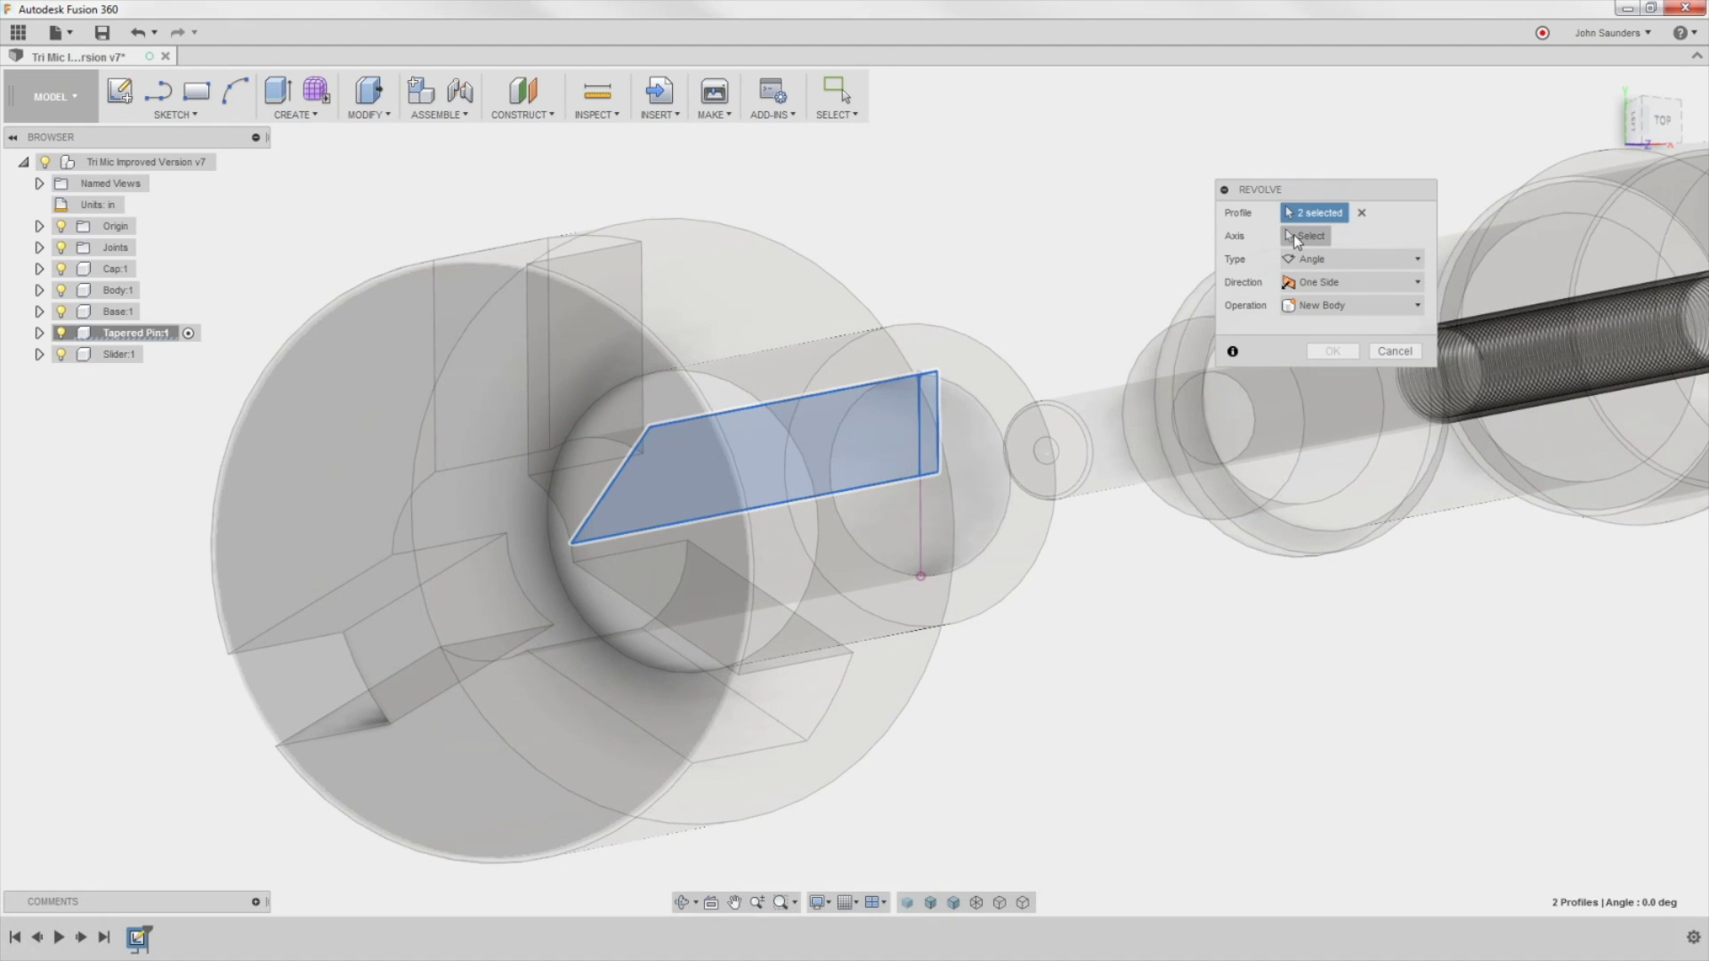
pyautogui.click(1294, 233)
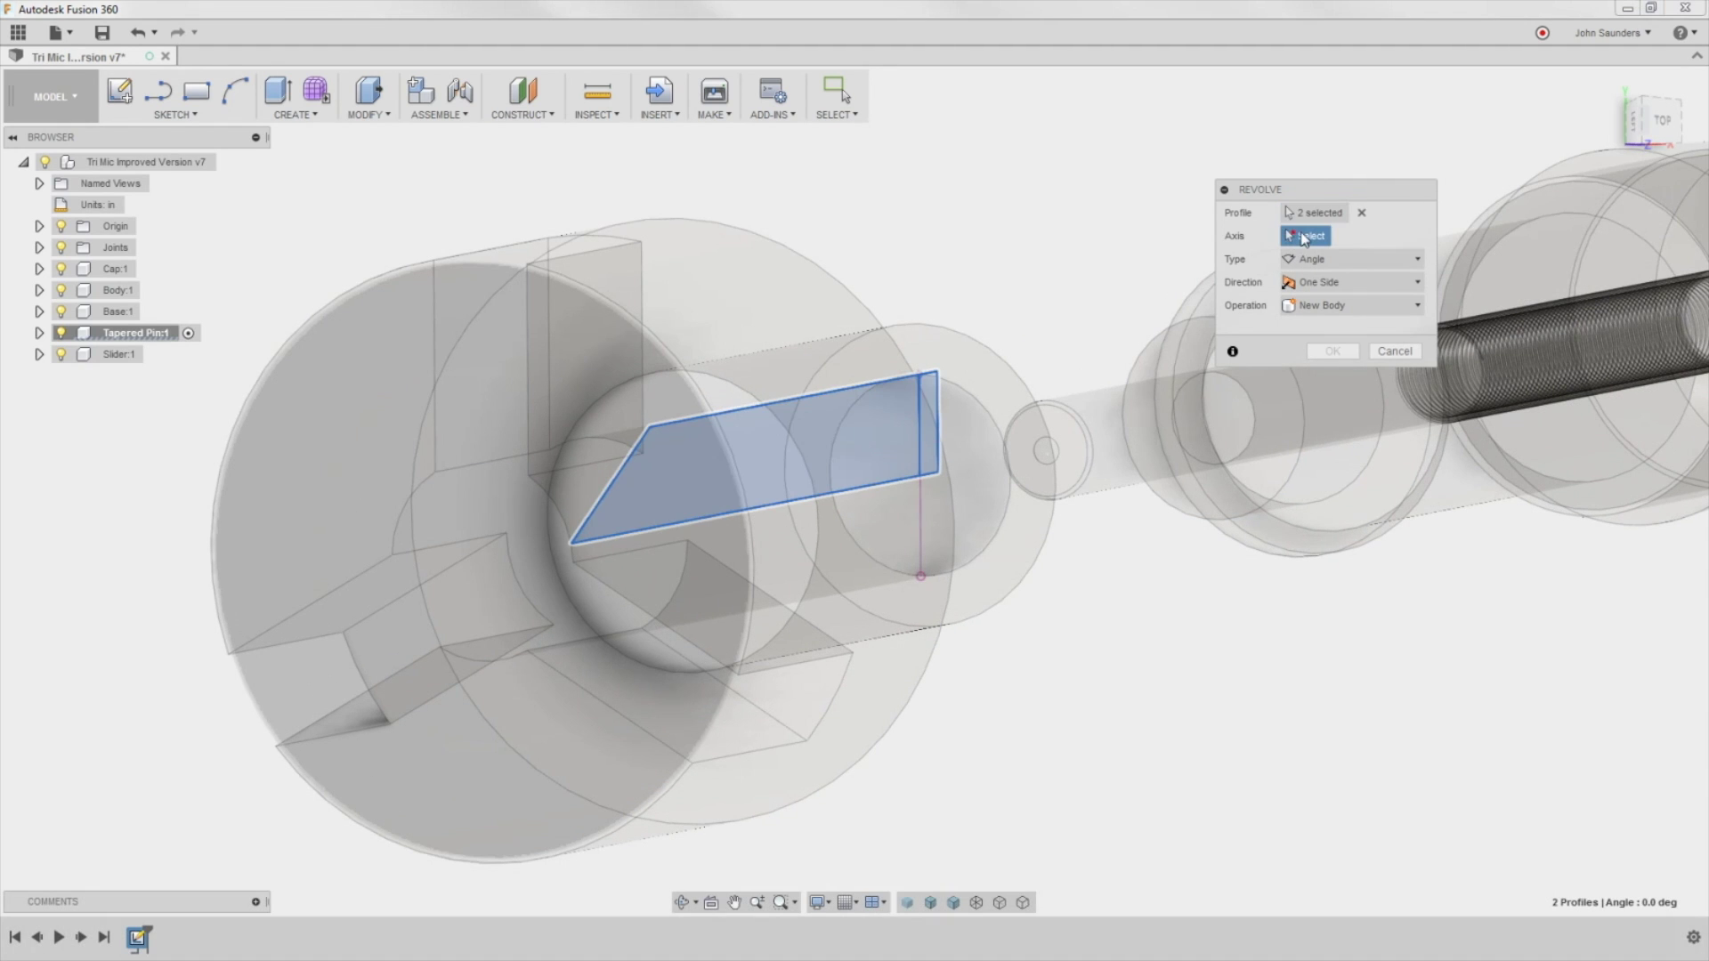
pyautogui.click(905, 481)
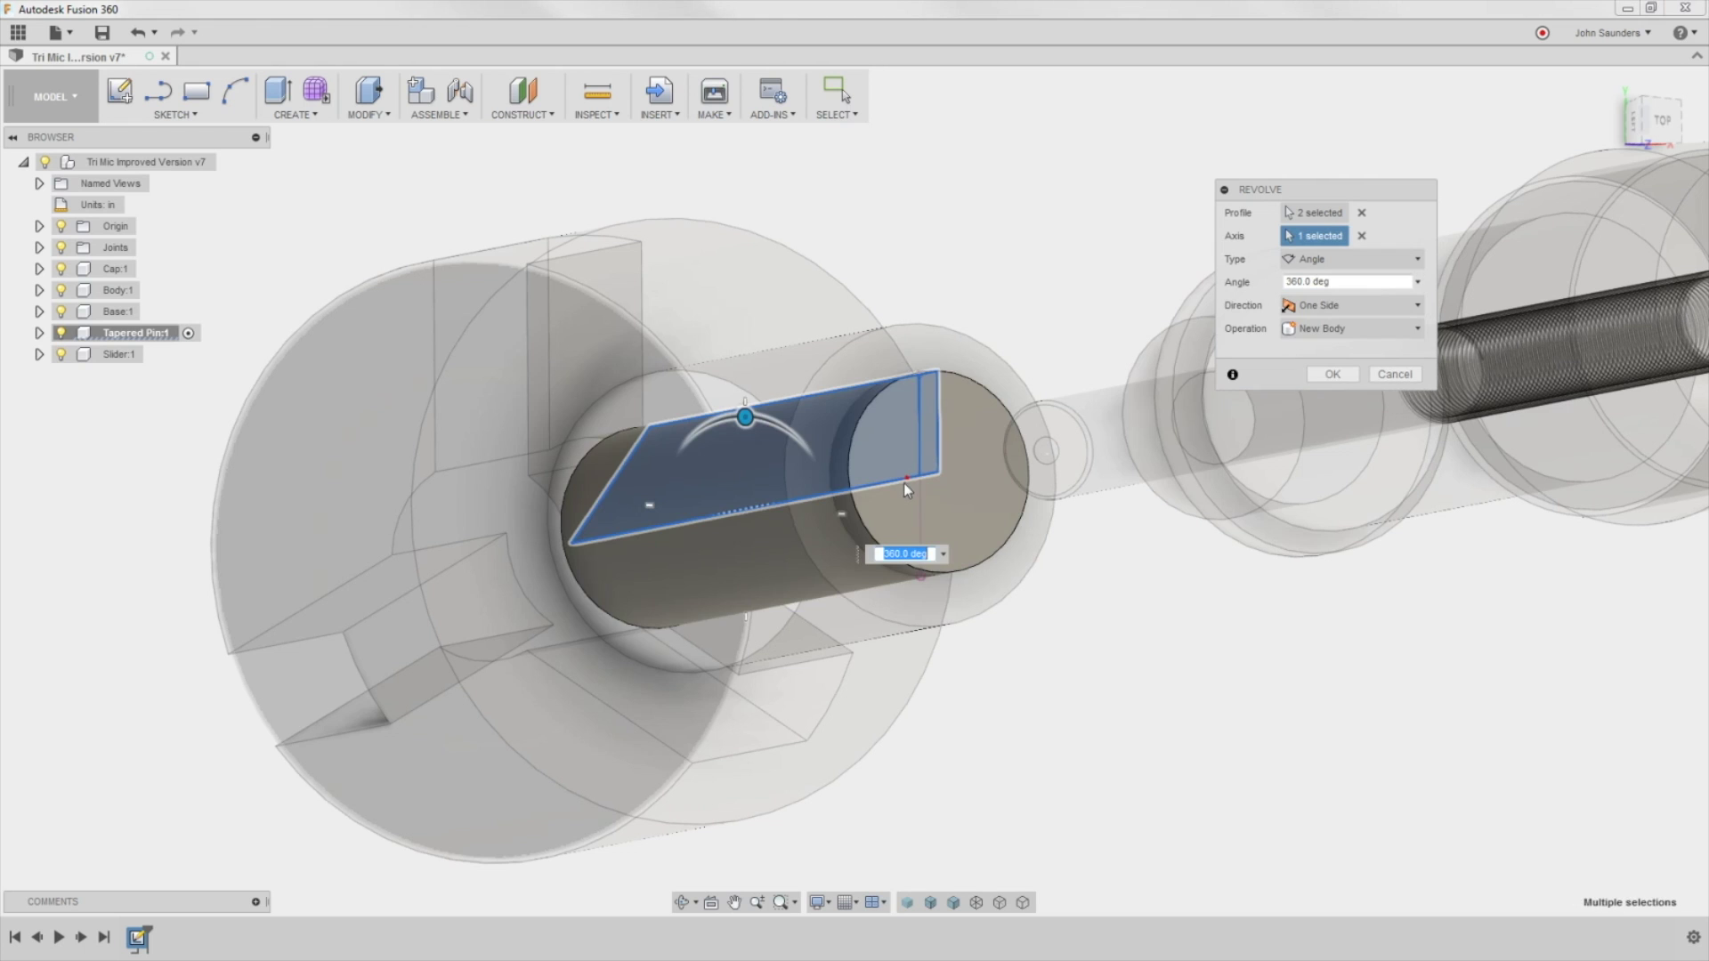
pyautogui.click(1347, 380)
# Step: Inspect the pin from a side view, then make Slider:1 the active component
pyautogui.keyDown('shift'); pyautogui.moveTo(953, 403); pyautogui.dragTo(1059, 258, button='middle'); pyautogui.keyUp('shift')
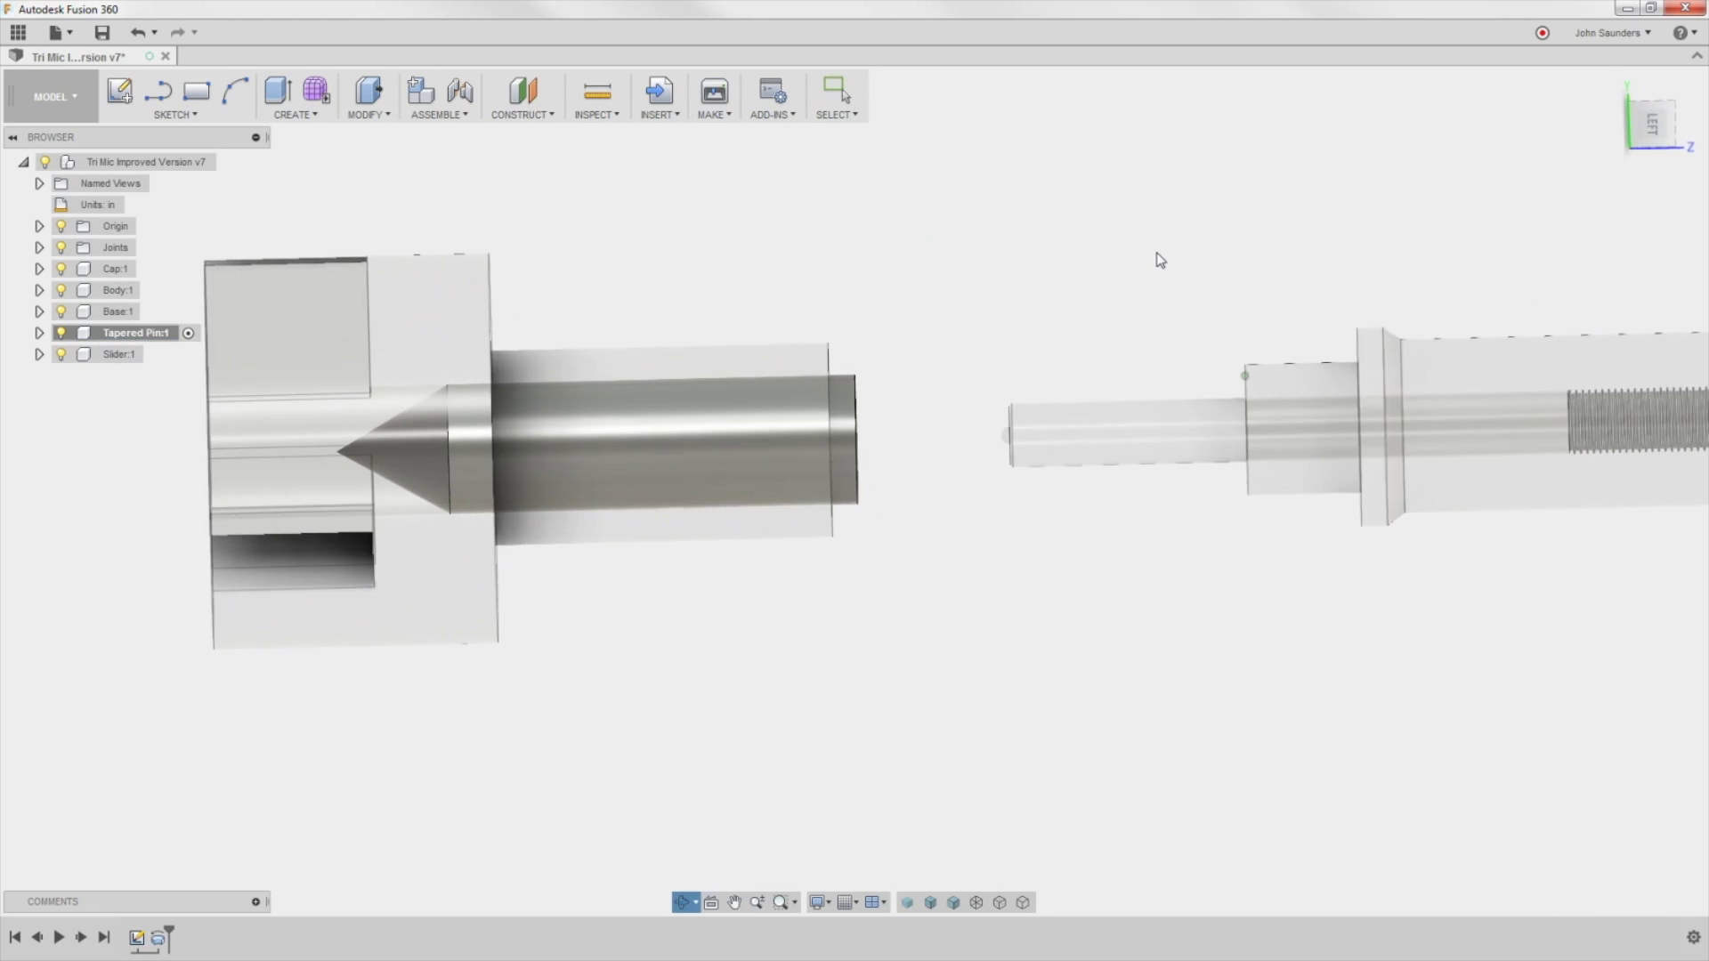
pyautogui.click(1644, 121)
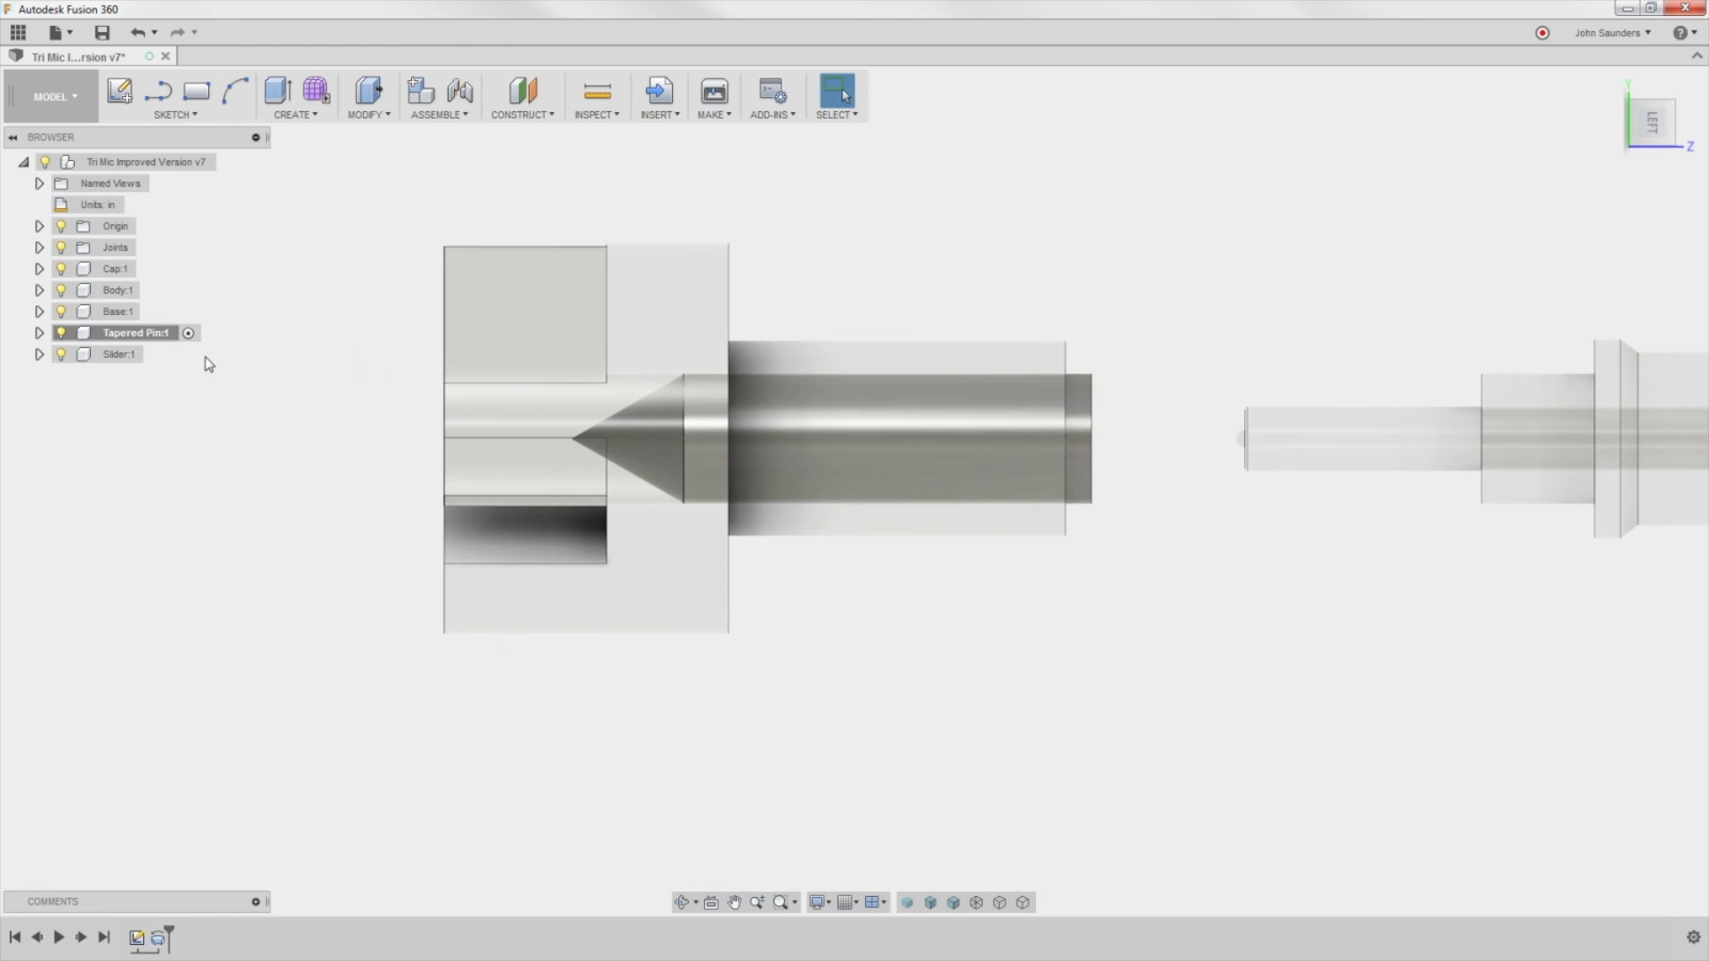
pyautogui.click(153, 356)
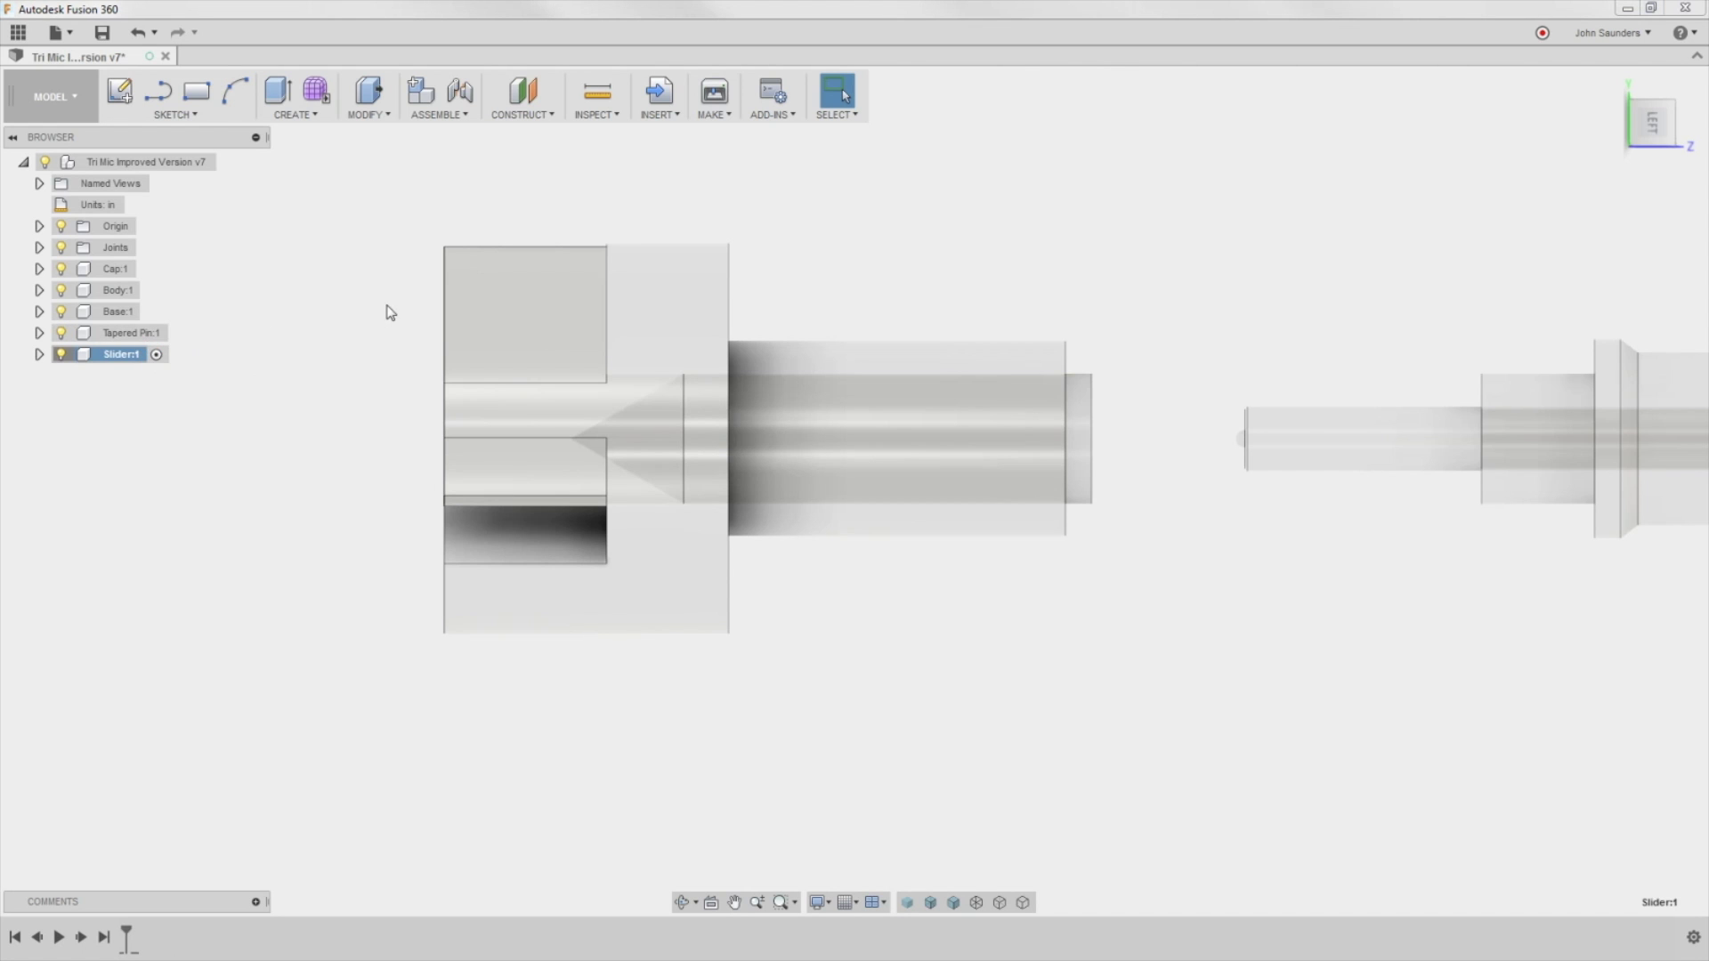
# Step: Sketch a two-point rectangle on the slider face, starting at the circle's top
pyautogui.scroll(1, 385, 331)
pyautogui.keyDown('shift'); pyautogui.moveTo(385, 332); pyautogui.dragTo(587, 212, button='middle'); pyautogui.keyUp('shift')
pyautogui.press('r')
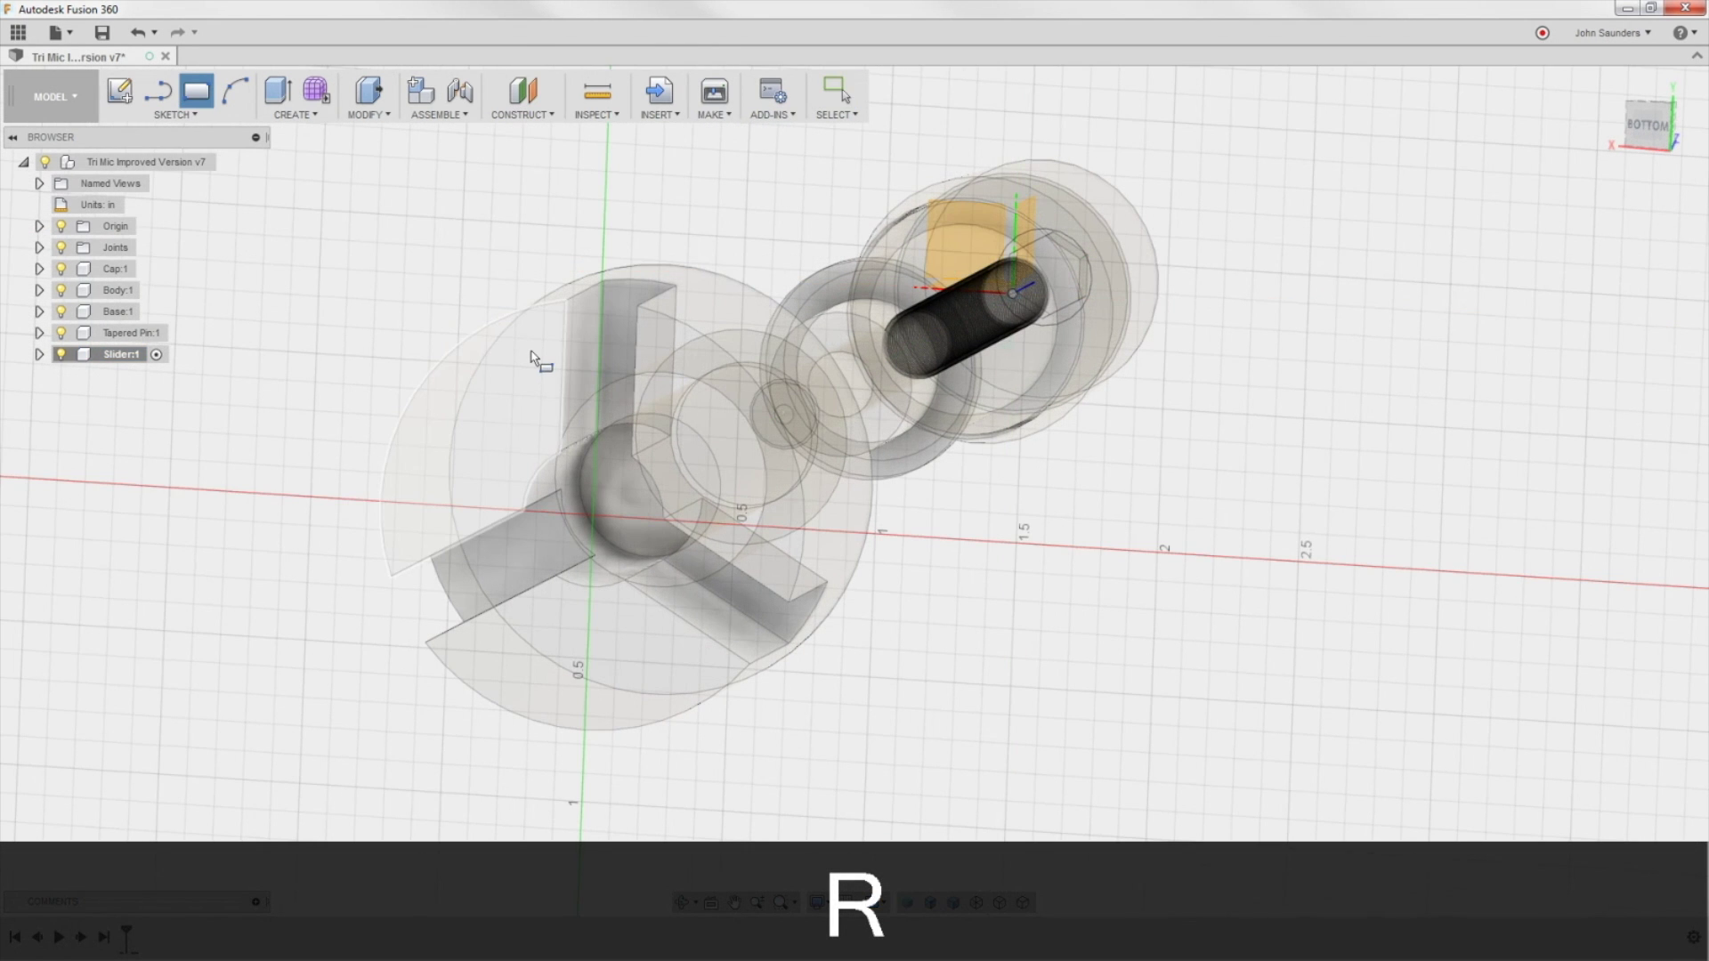
pyautogui.click(532, 358)
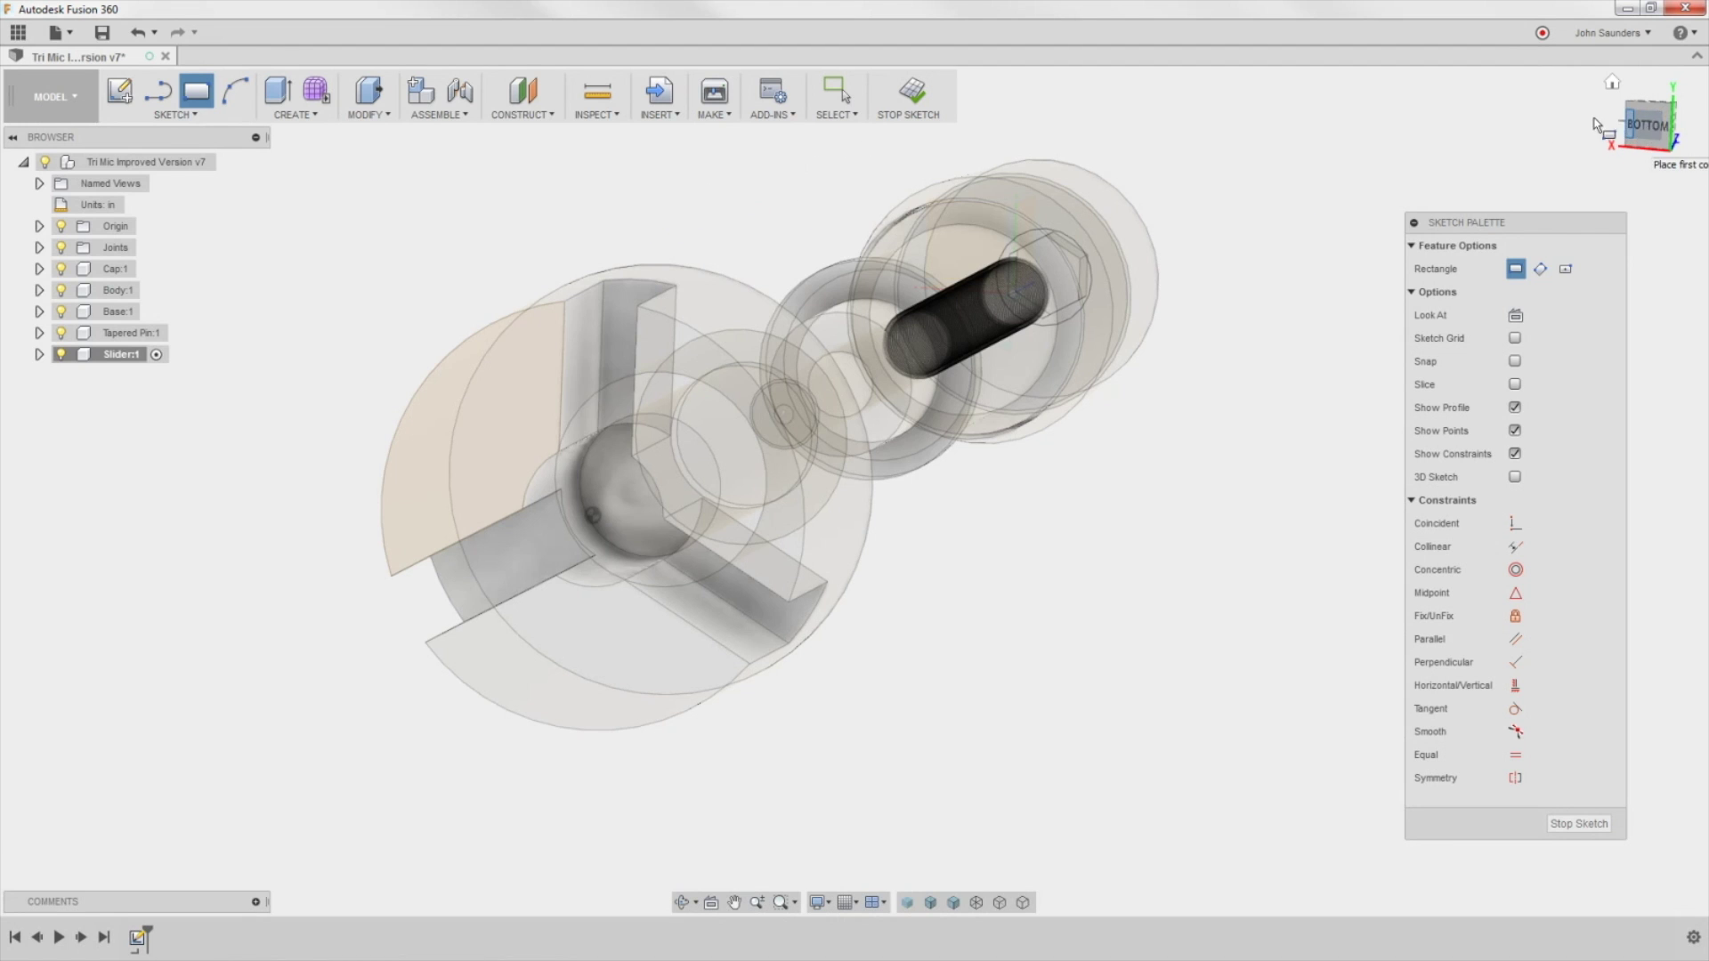
pyautogui.click(1647, 124)
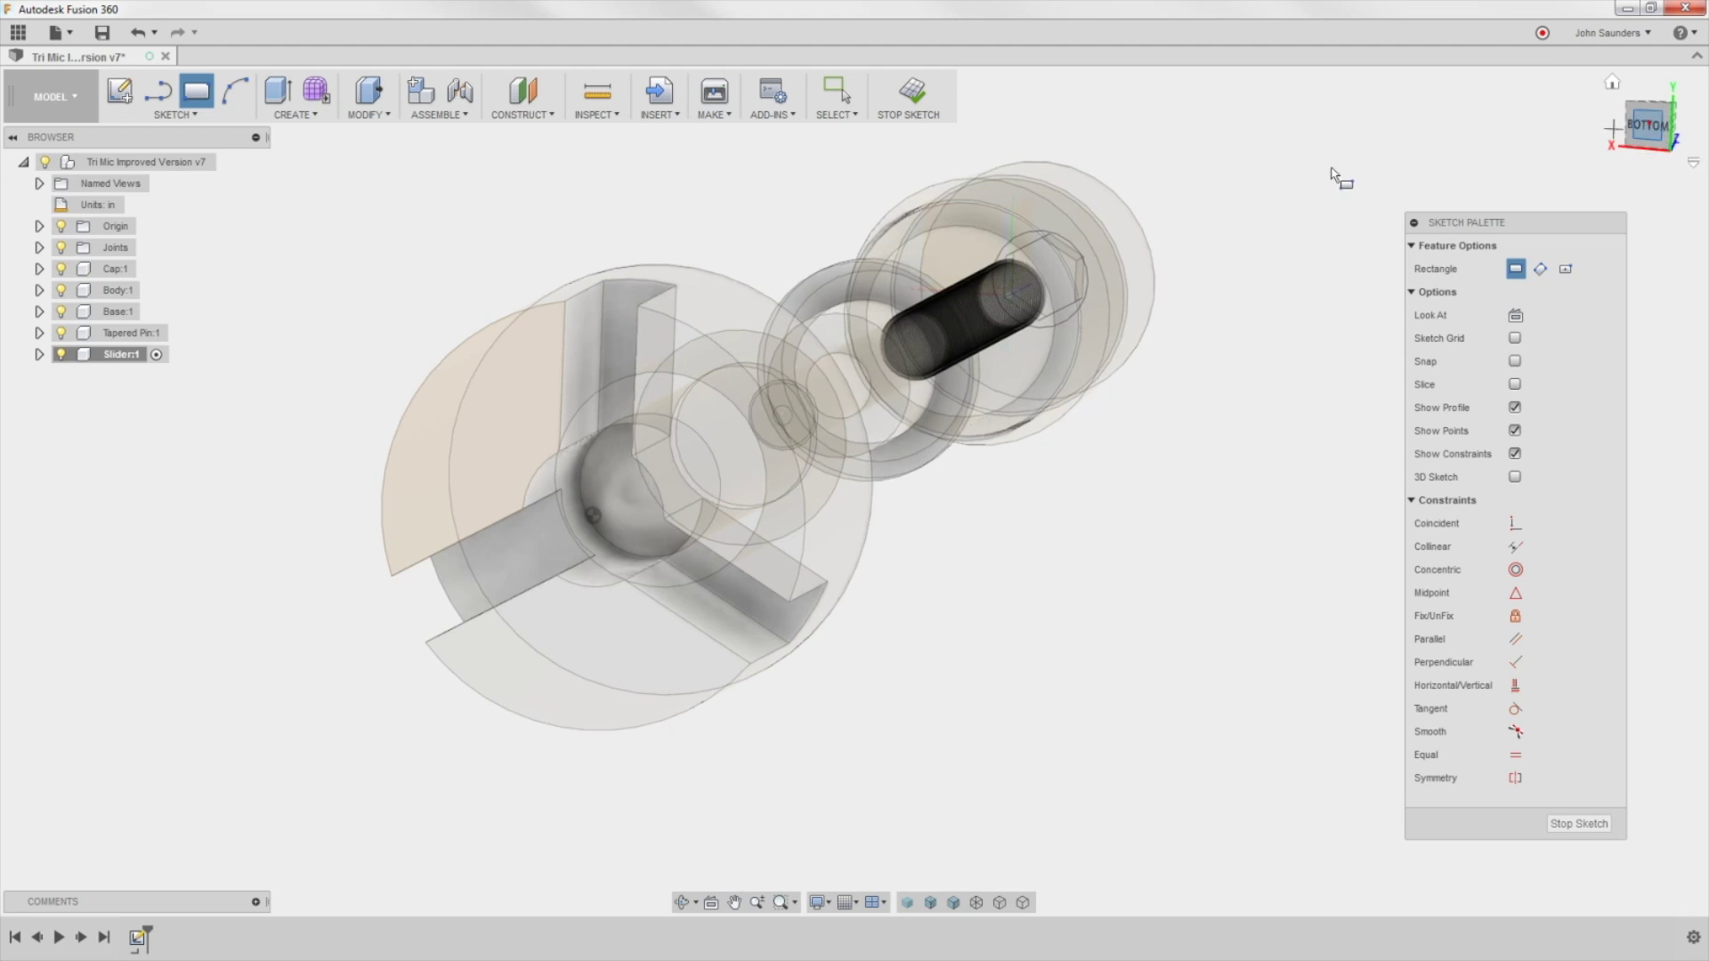
pyautogui.click(605, 287)
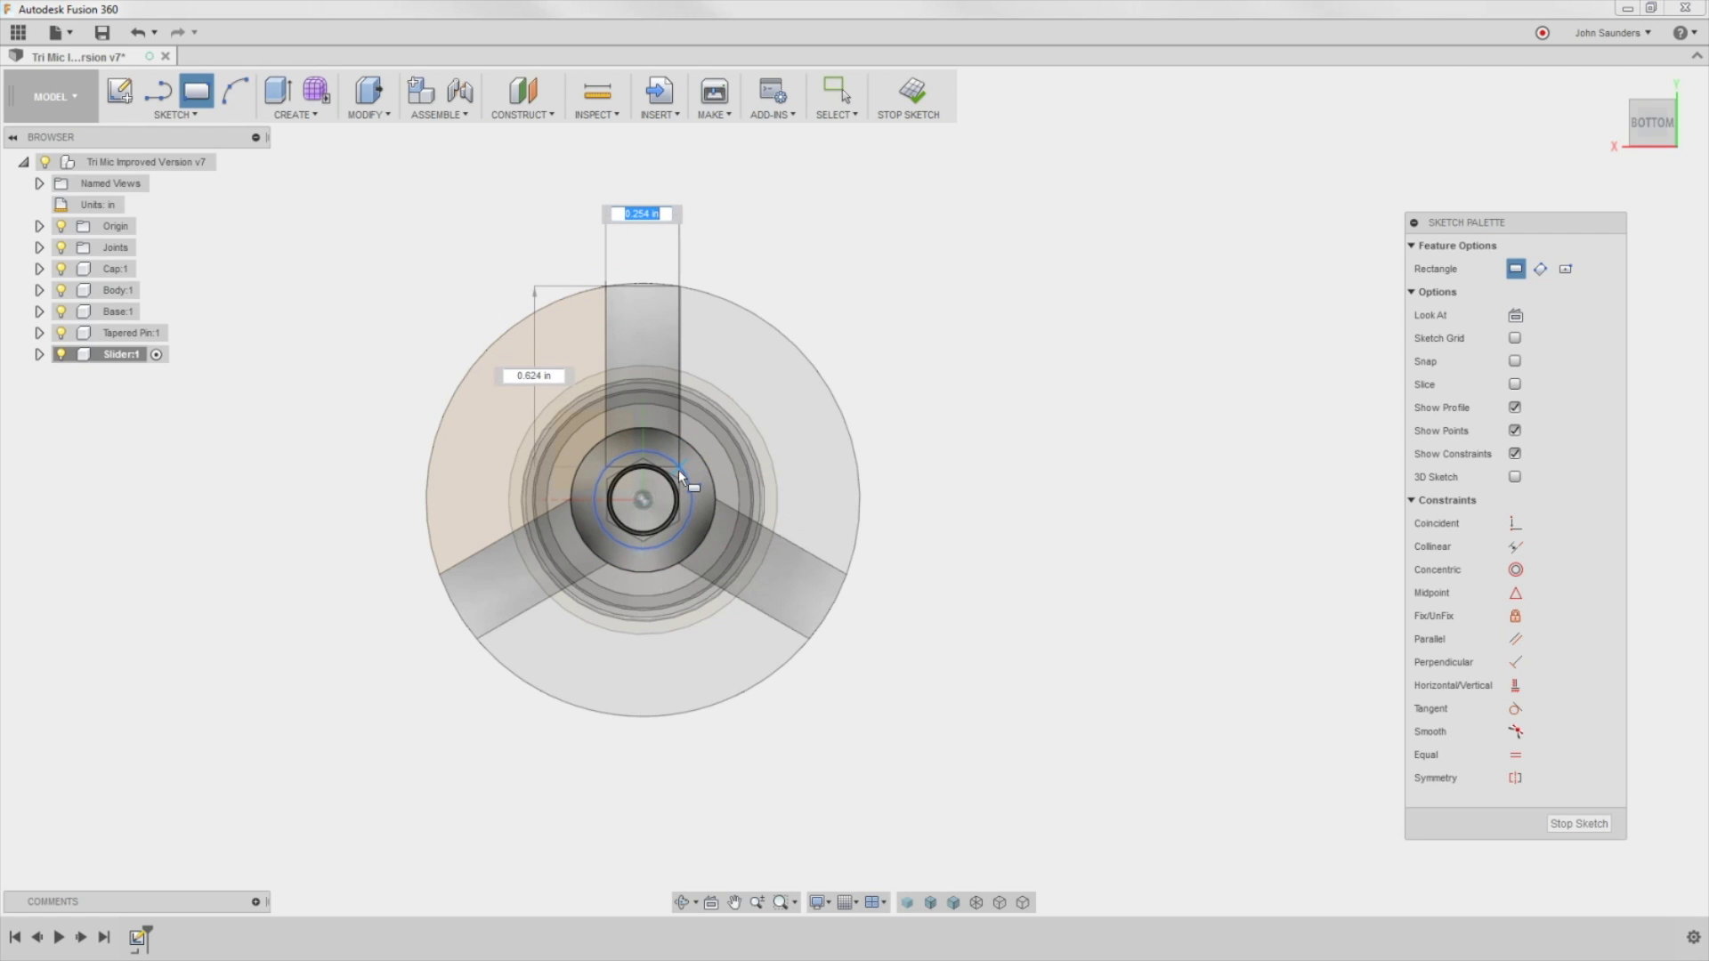
pyautogui.scroll(3, 682, 441)
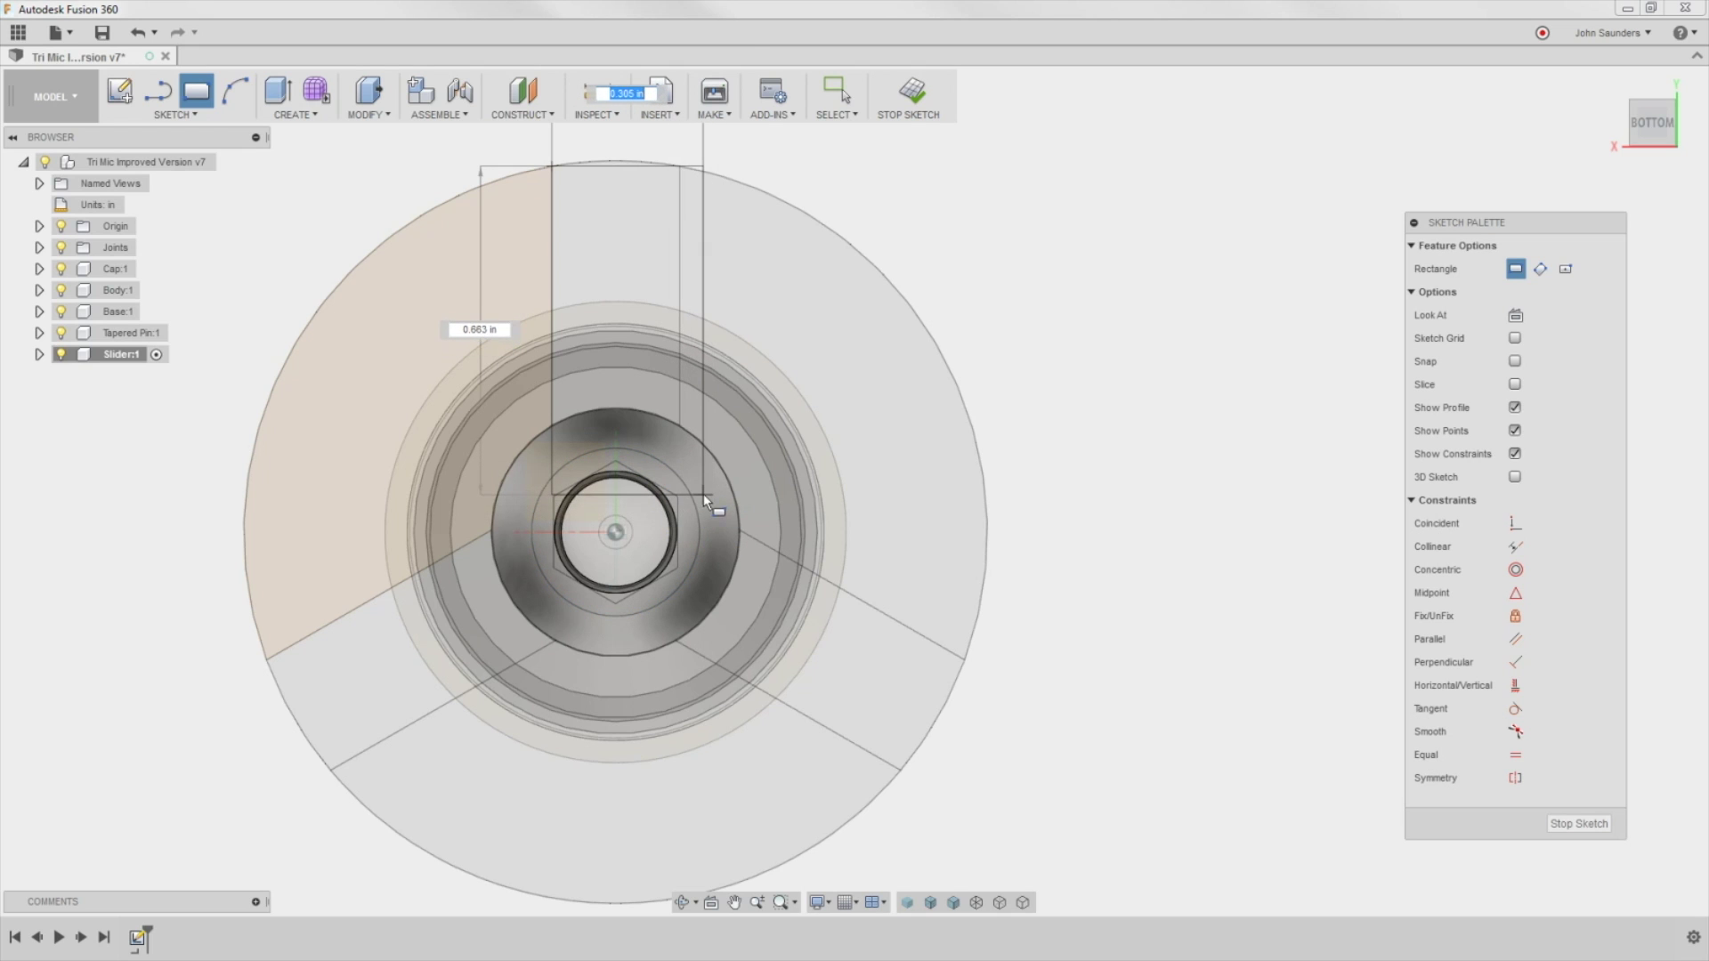
pyautogui.click(703, 493)
pyautogui.scroll(-2, 747, 441)
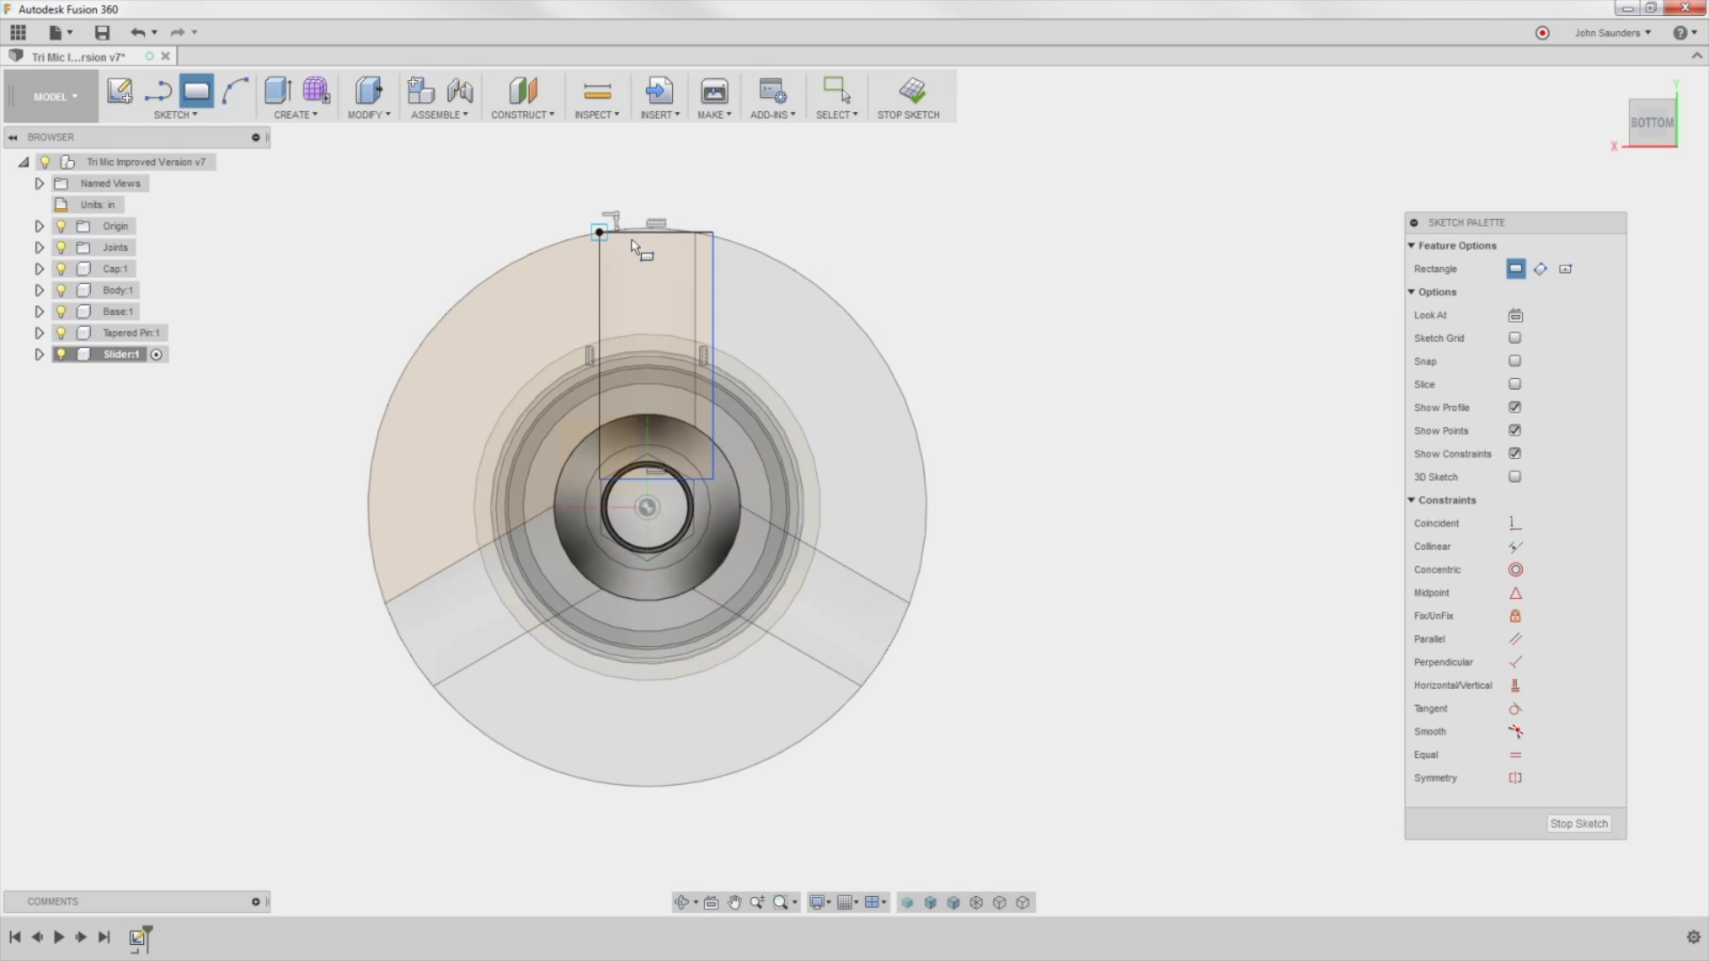
# Step: Make the rectangle's right edge collinear with the inner line
pyautogui.click(1516, 547)
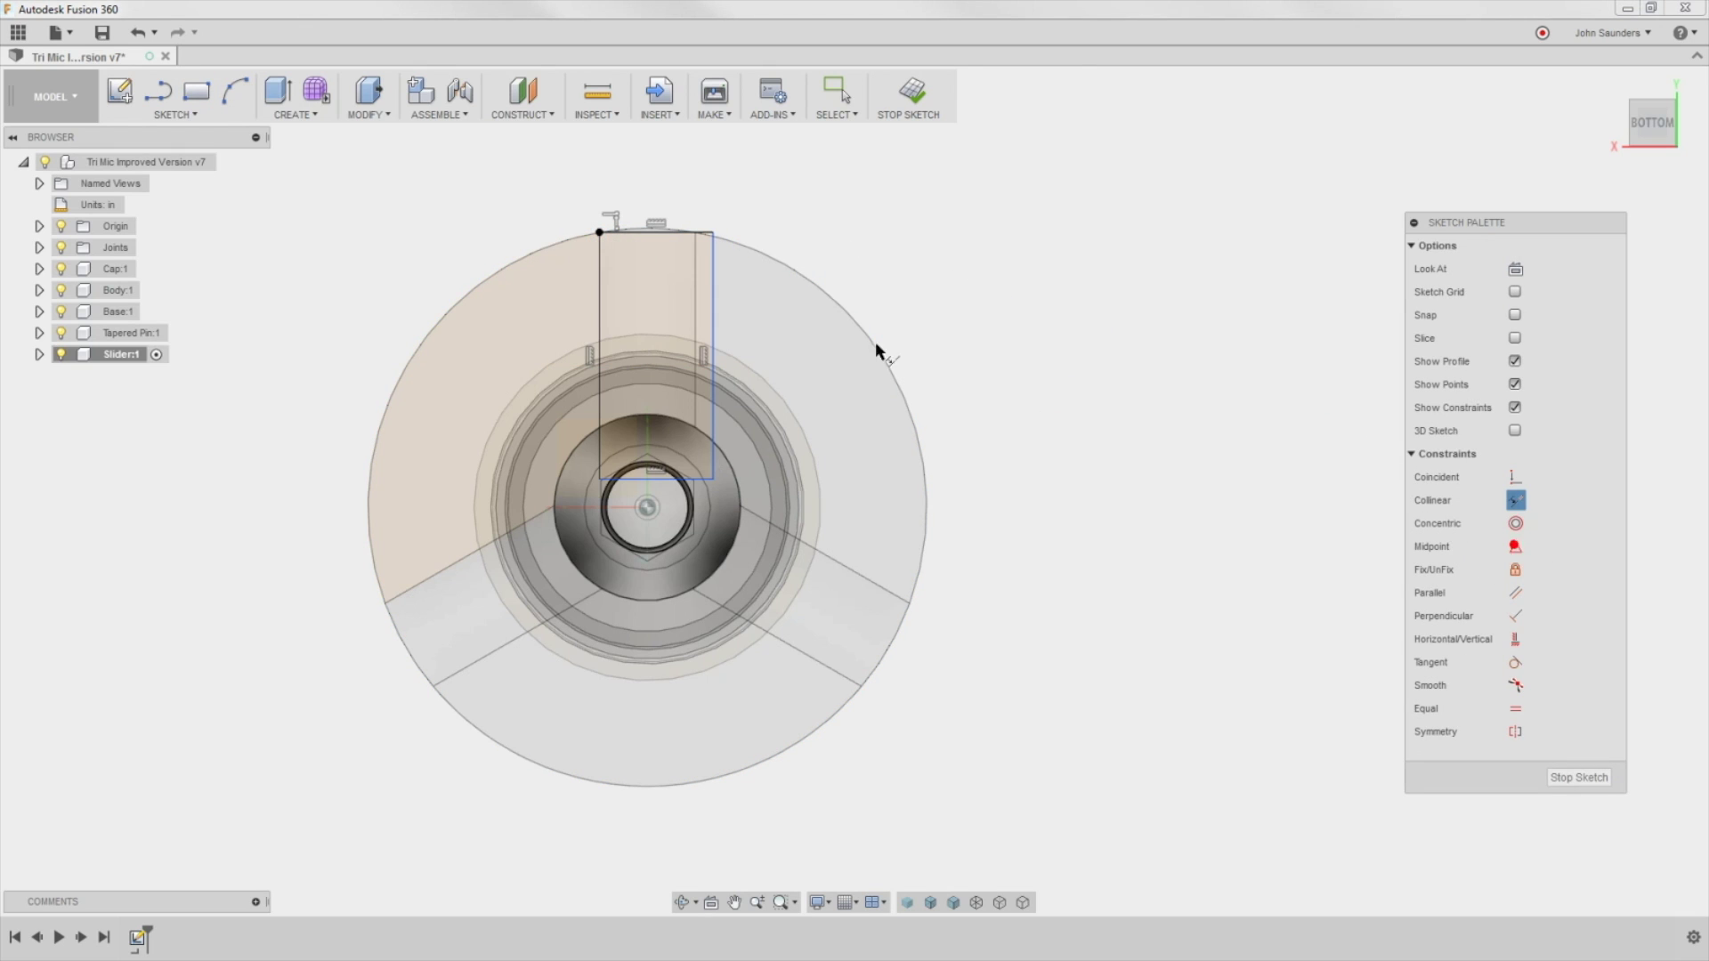
pyautogui.click(712, 318)
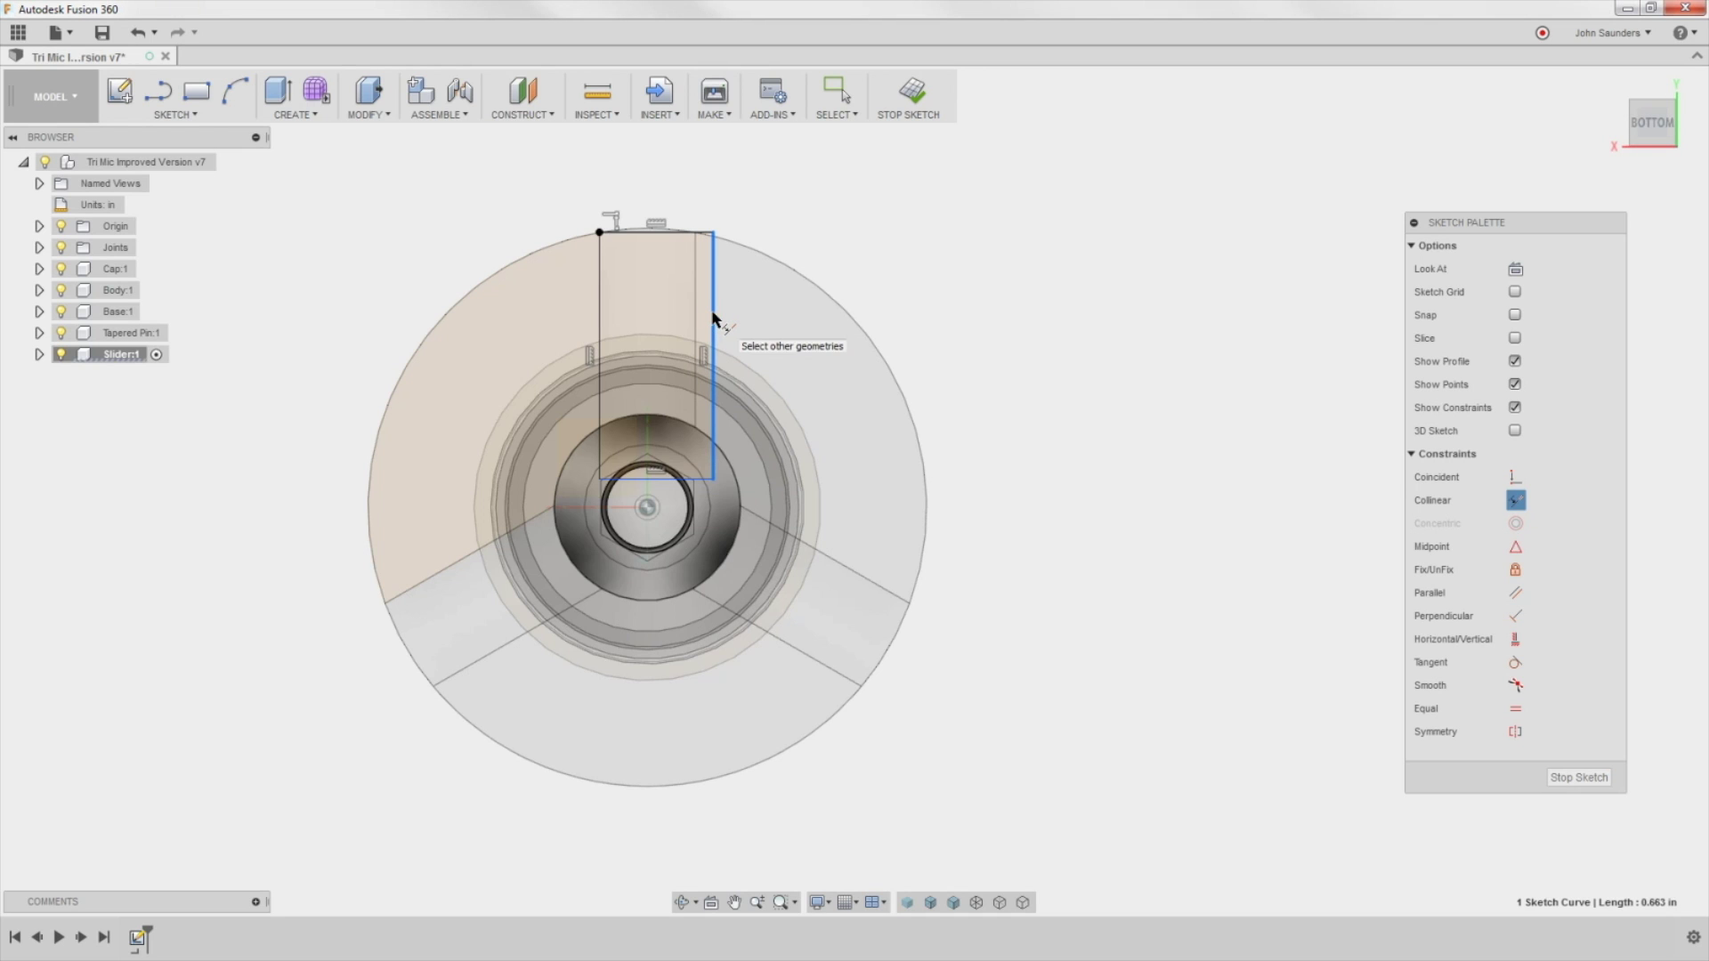
pyautogui.click(696, 311)
# Step: Dimension the rectangle's height between top and bottom lines to 0.625 in
pyautogui.press('d')
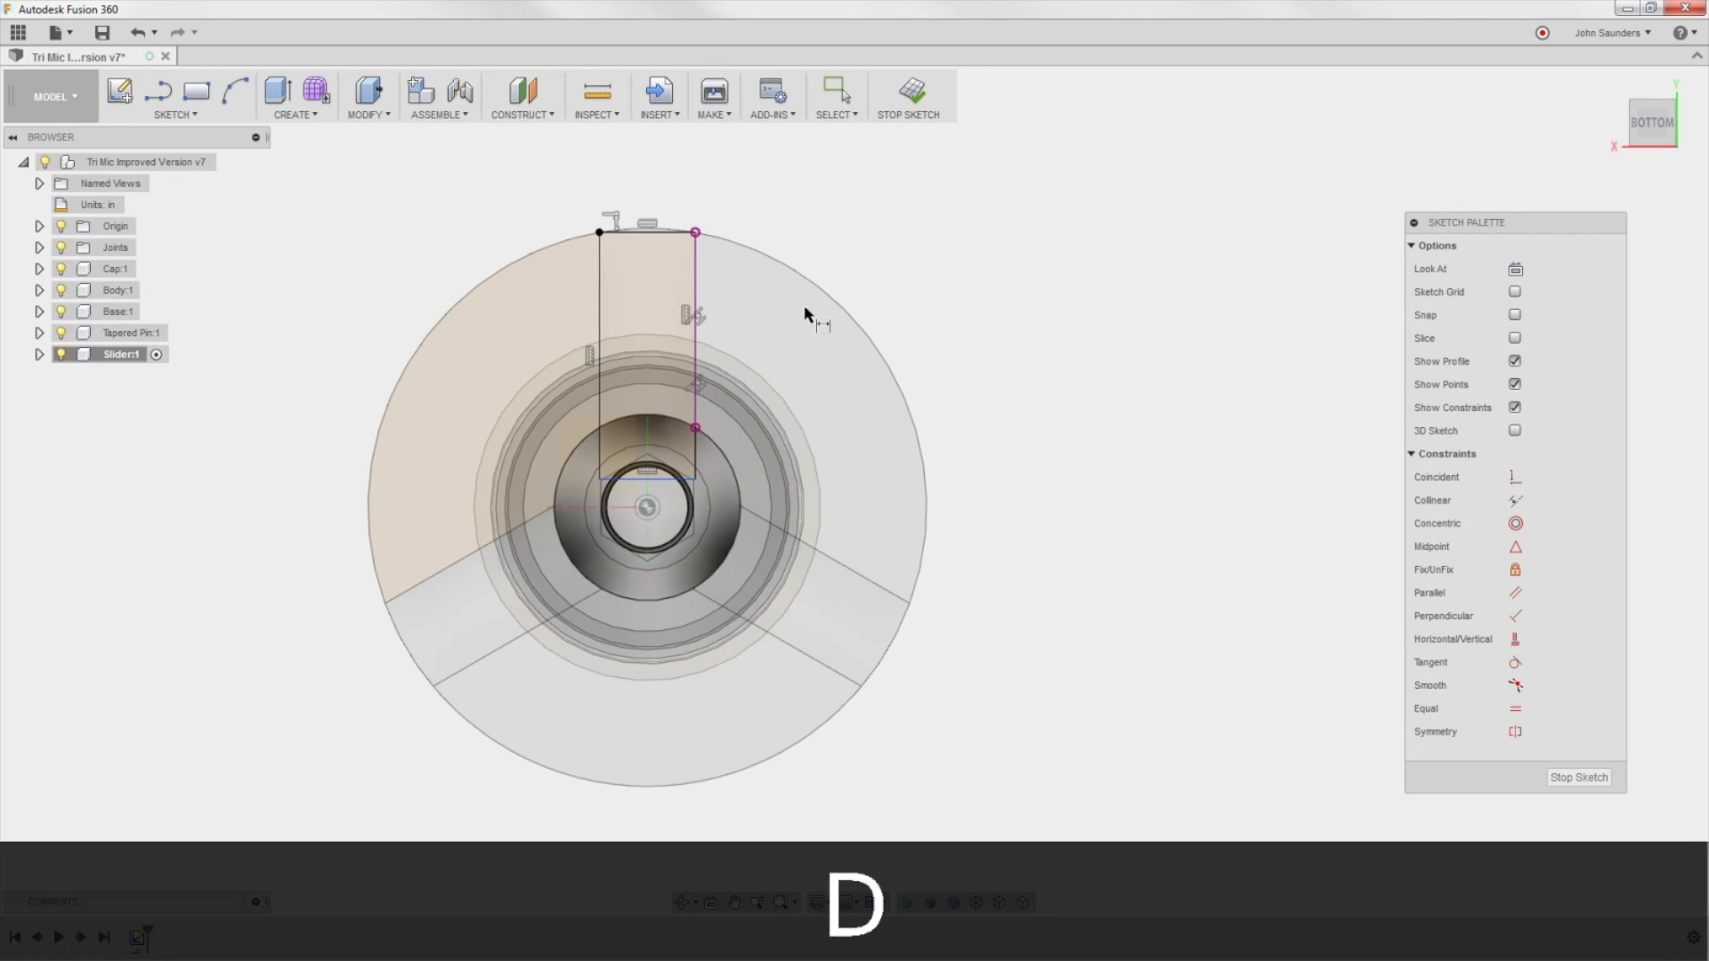
pyautogui.click(635, 481)
pyautogui.click(669, 232)
pyautogui.click(995, 339)
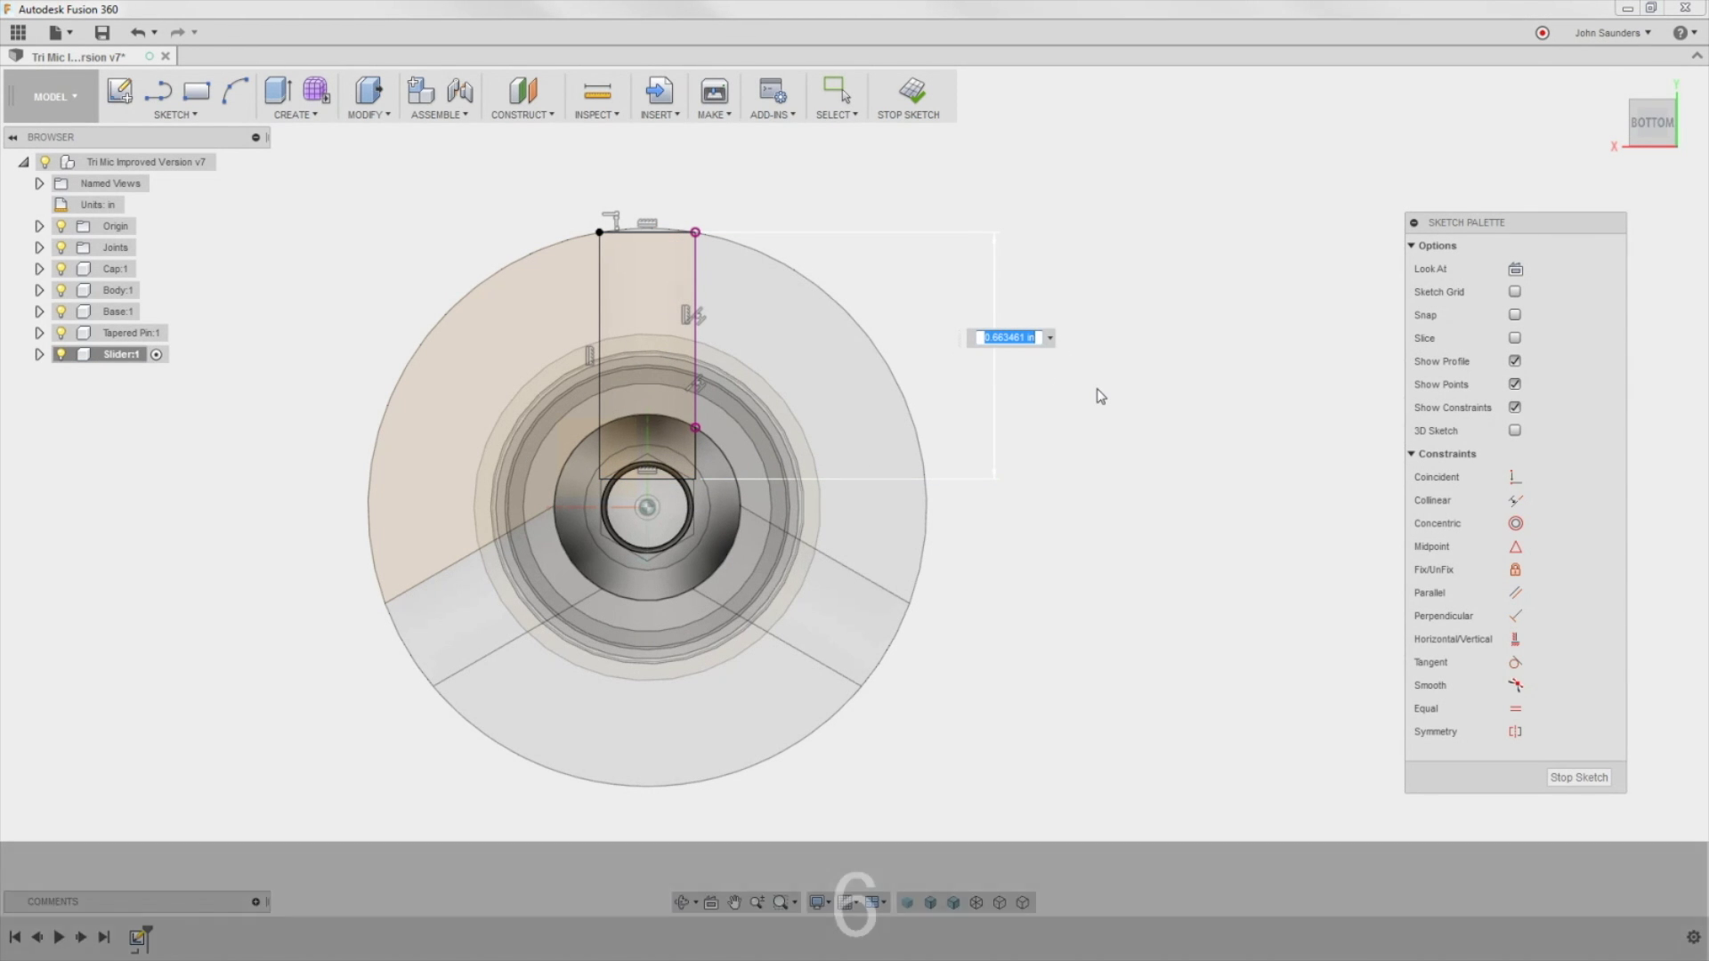
pyautogui.write('6')
pyautogui.hotkey('ctrl', 'a')
pyautogui.write('.625')
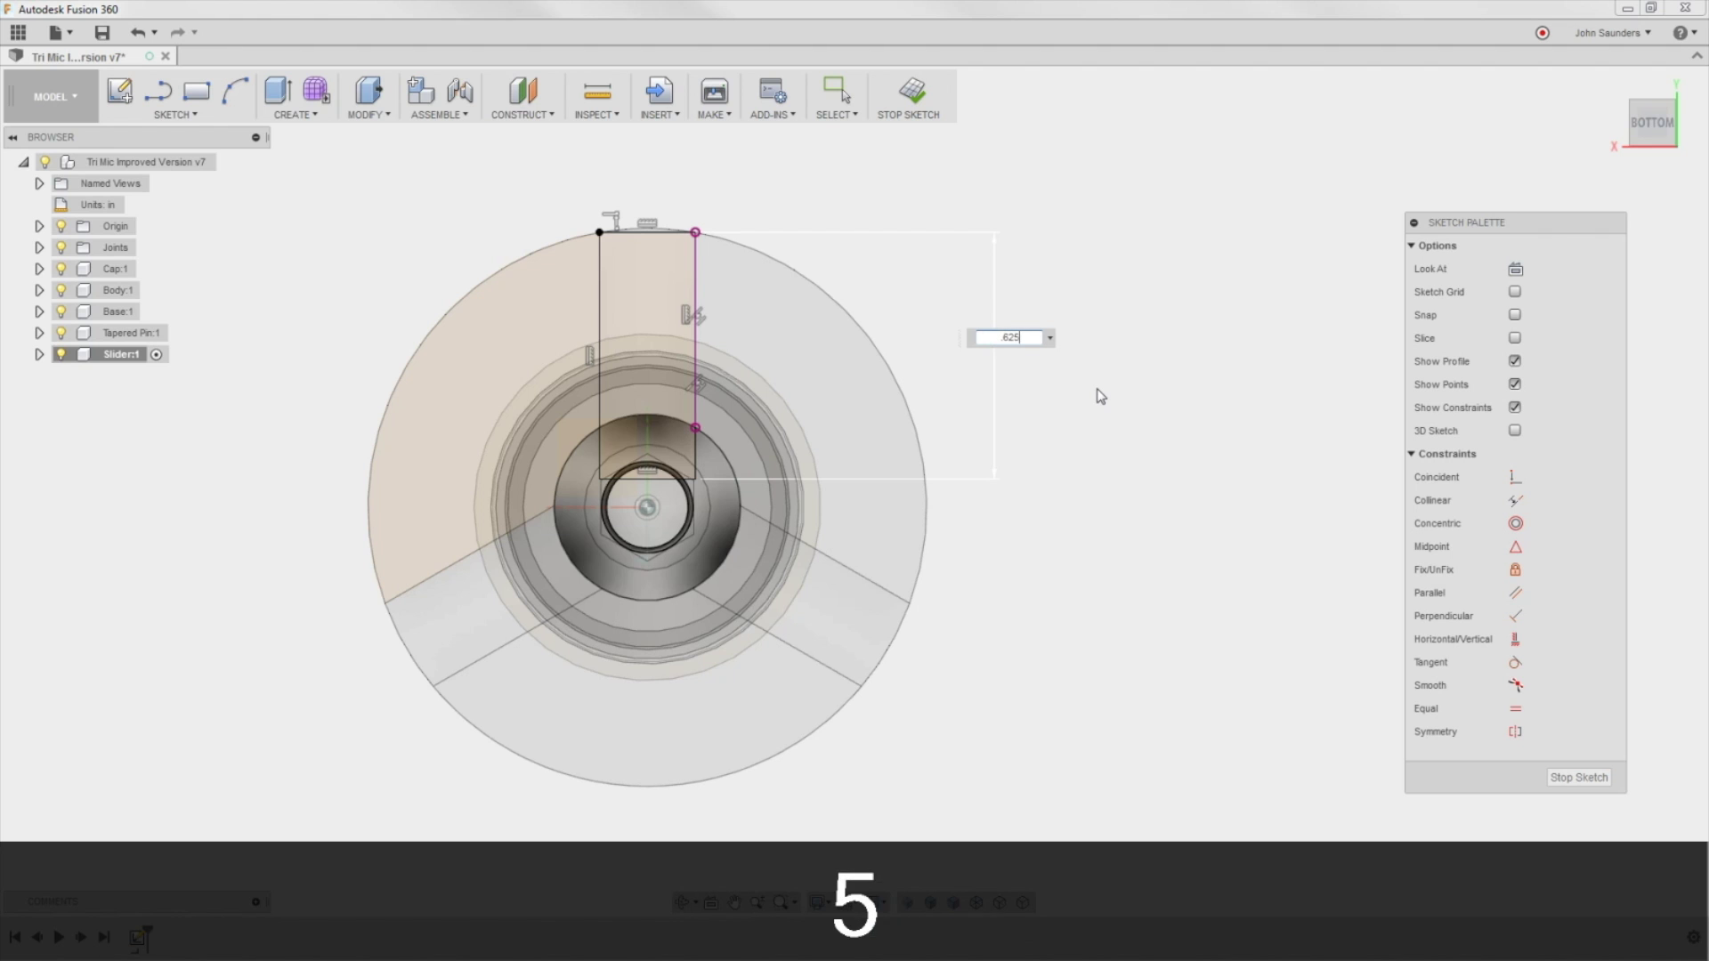
pyautogui.press('Return')
# Step: Draw a circle of diameter 1 centred on the top edge's midpoint
pyautogui.press('c')
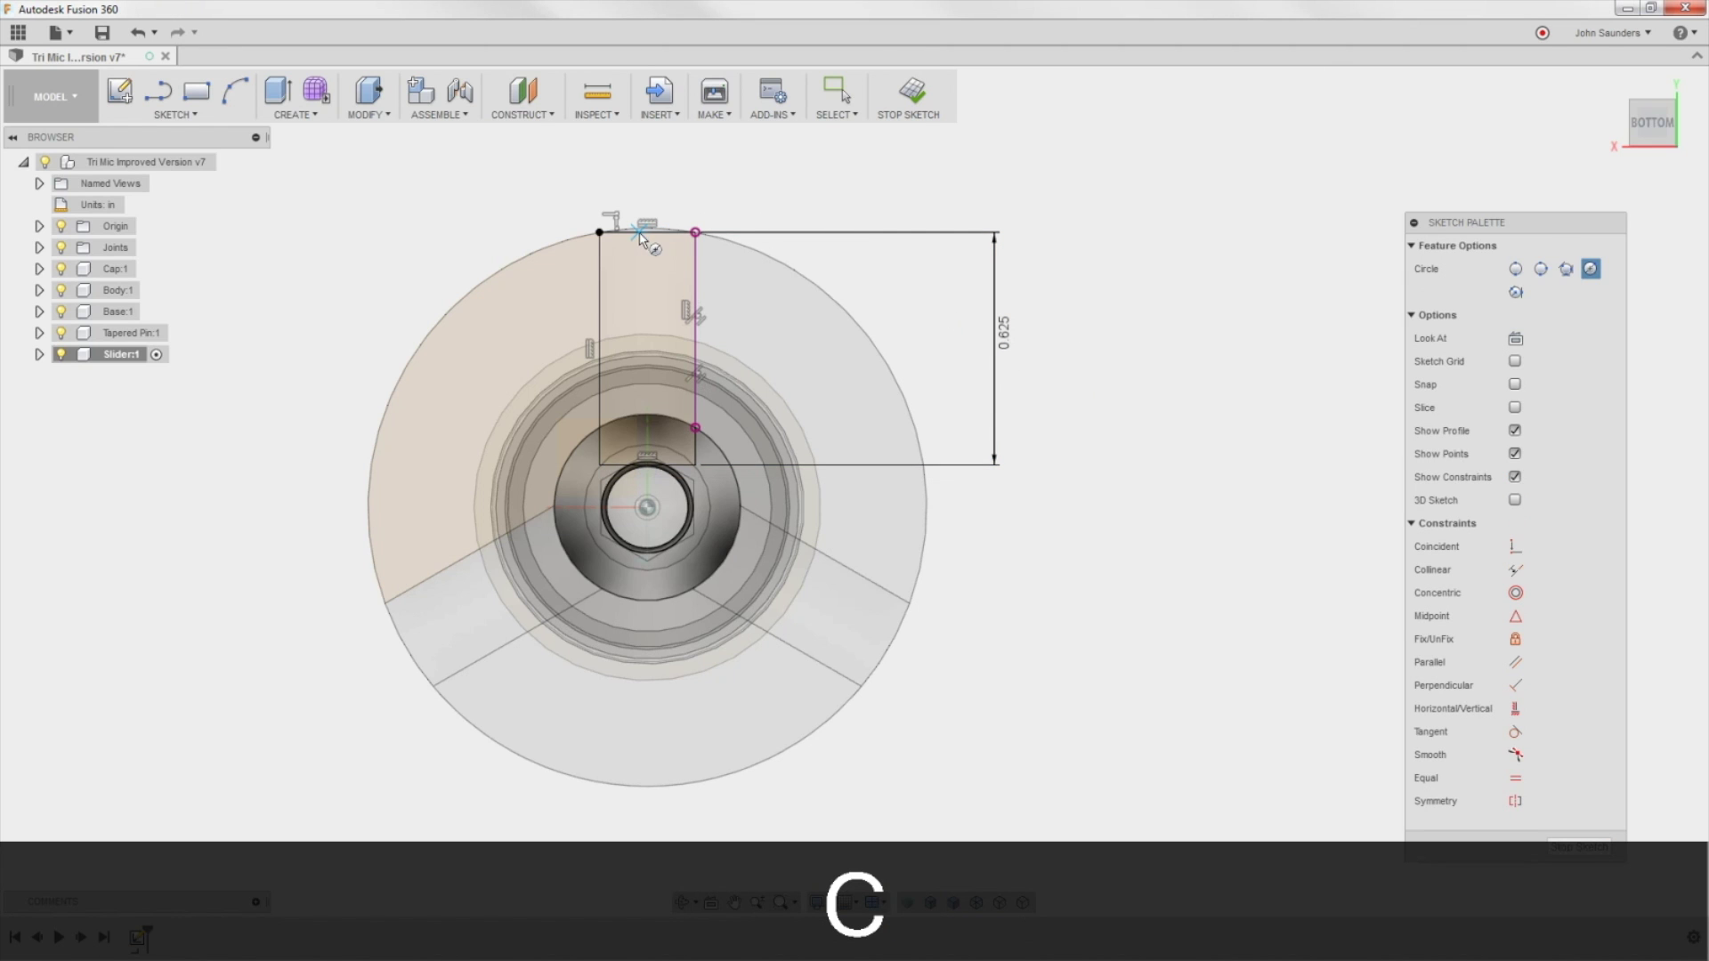
pyautogui.click(647, 230)
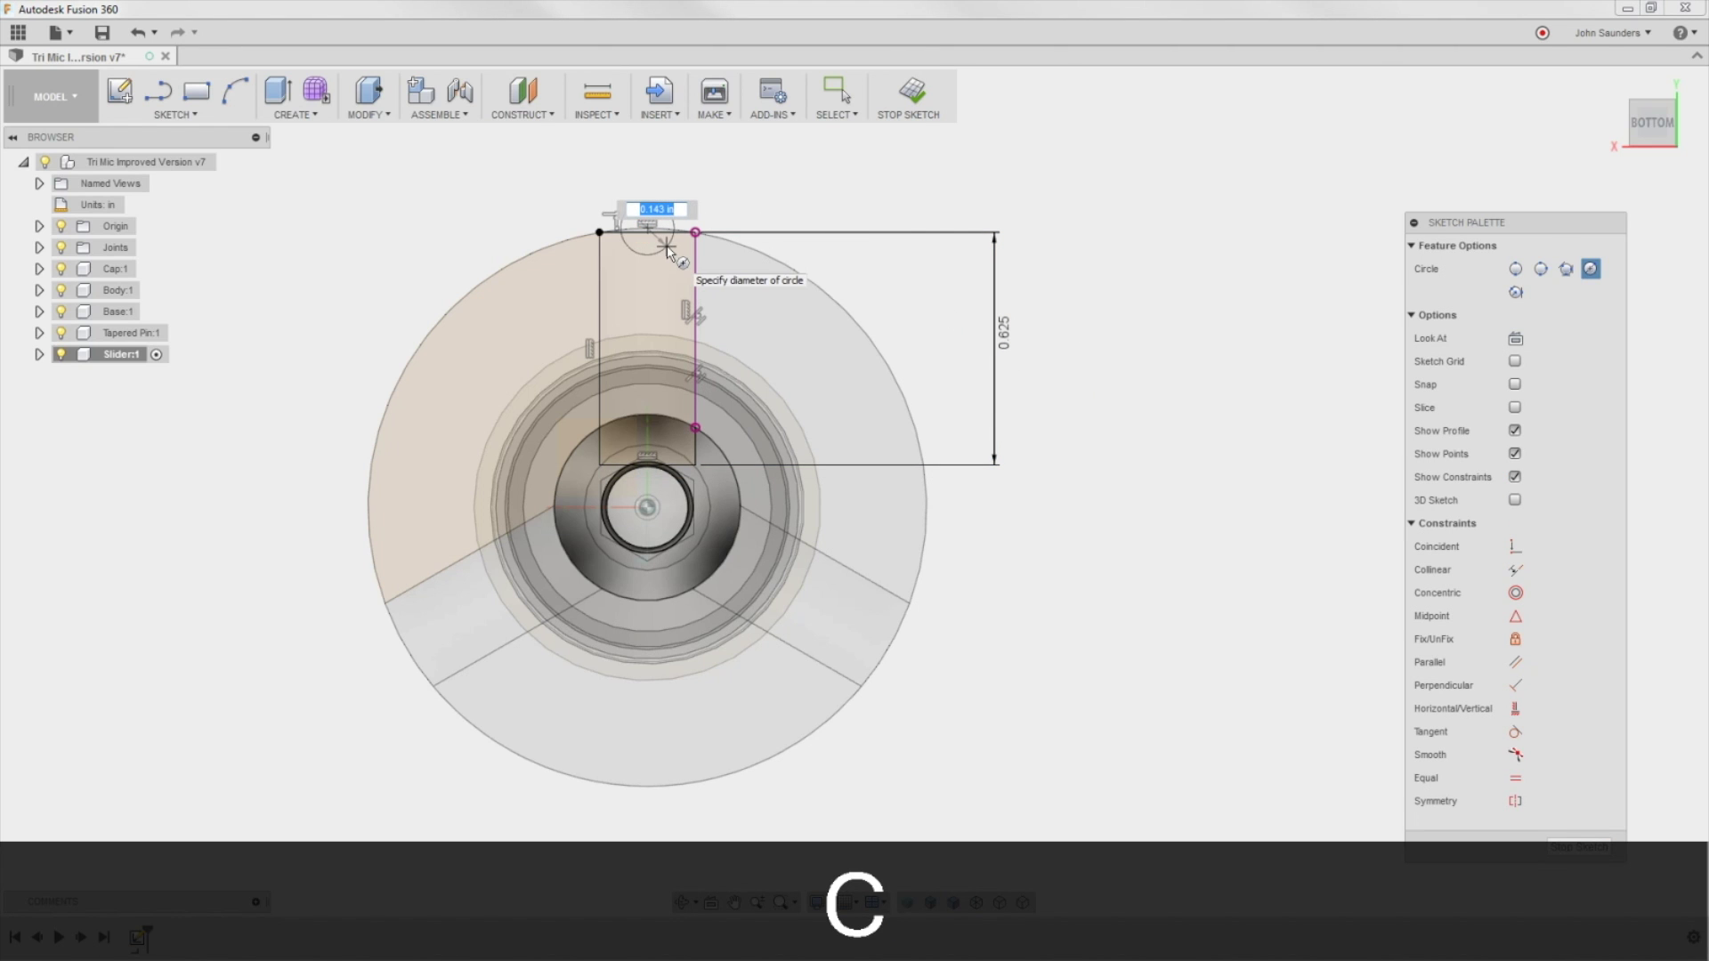
pyautogui.press('Escape')
pyautogui.scroll(4, 671, 253)
pyautogui.press('c')
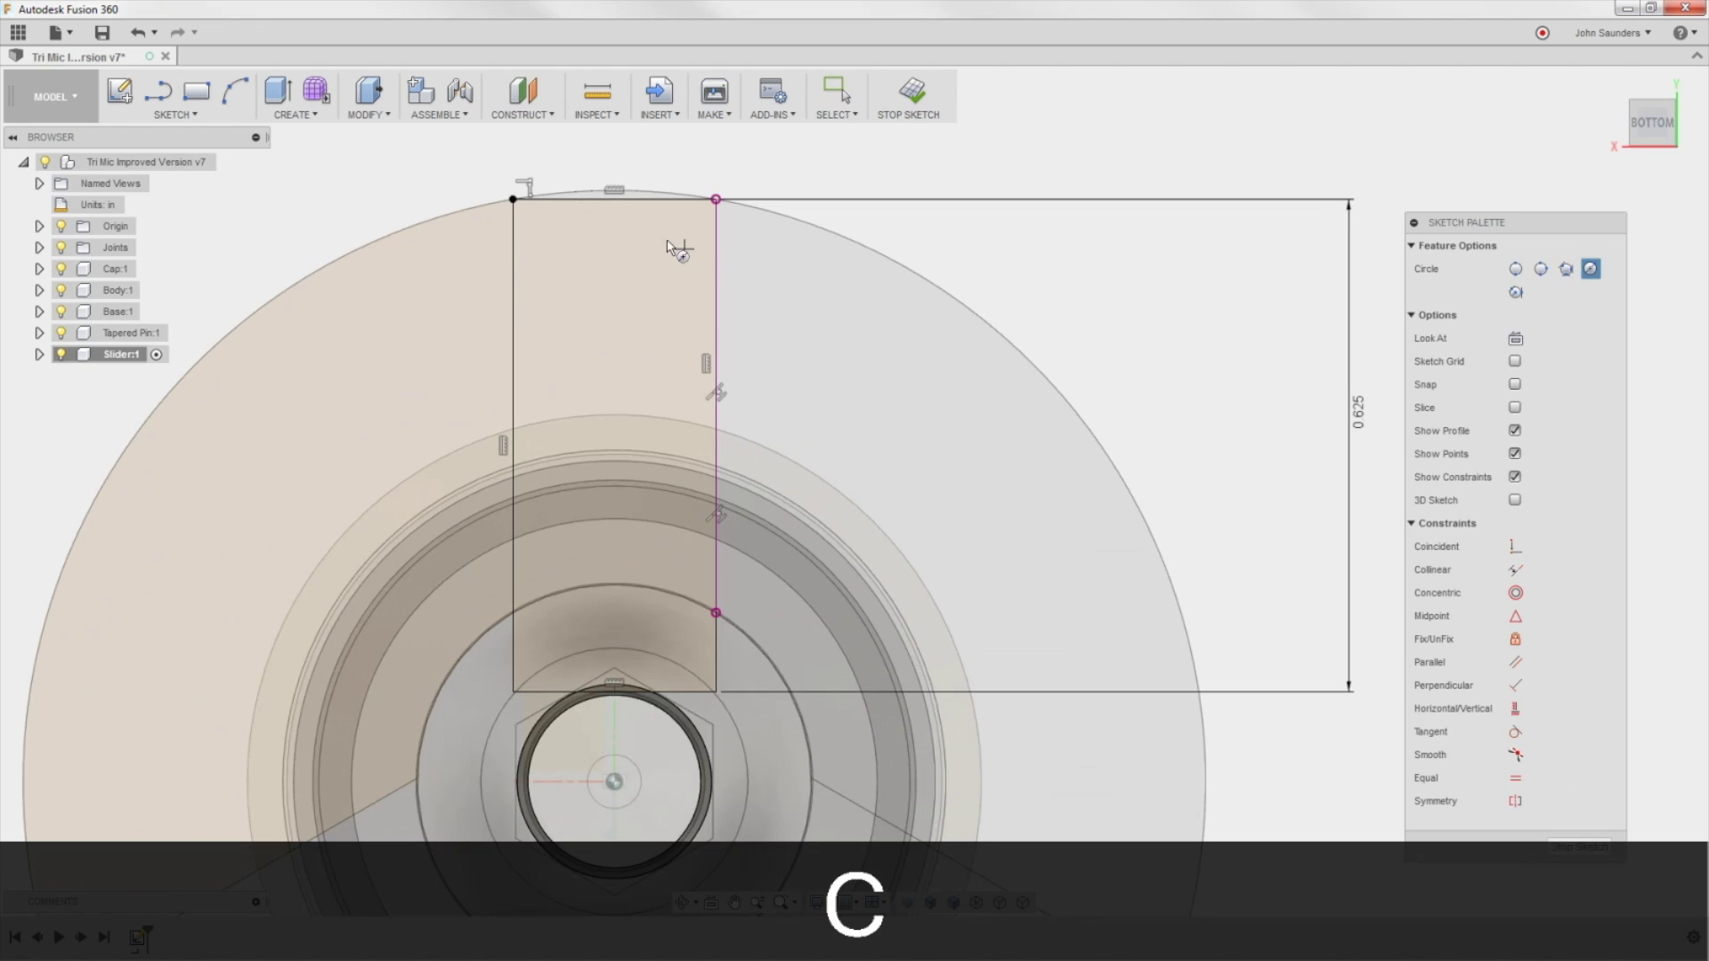
pyautogui.click(614, 199)
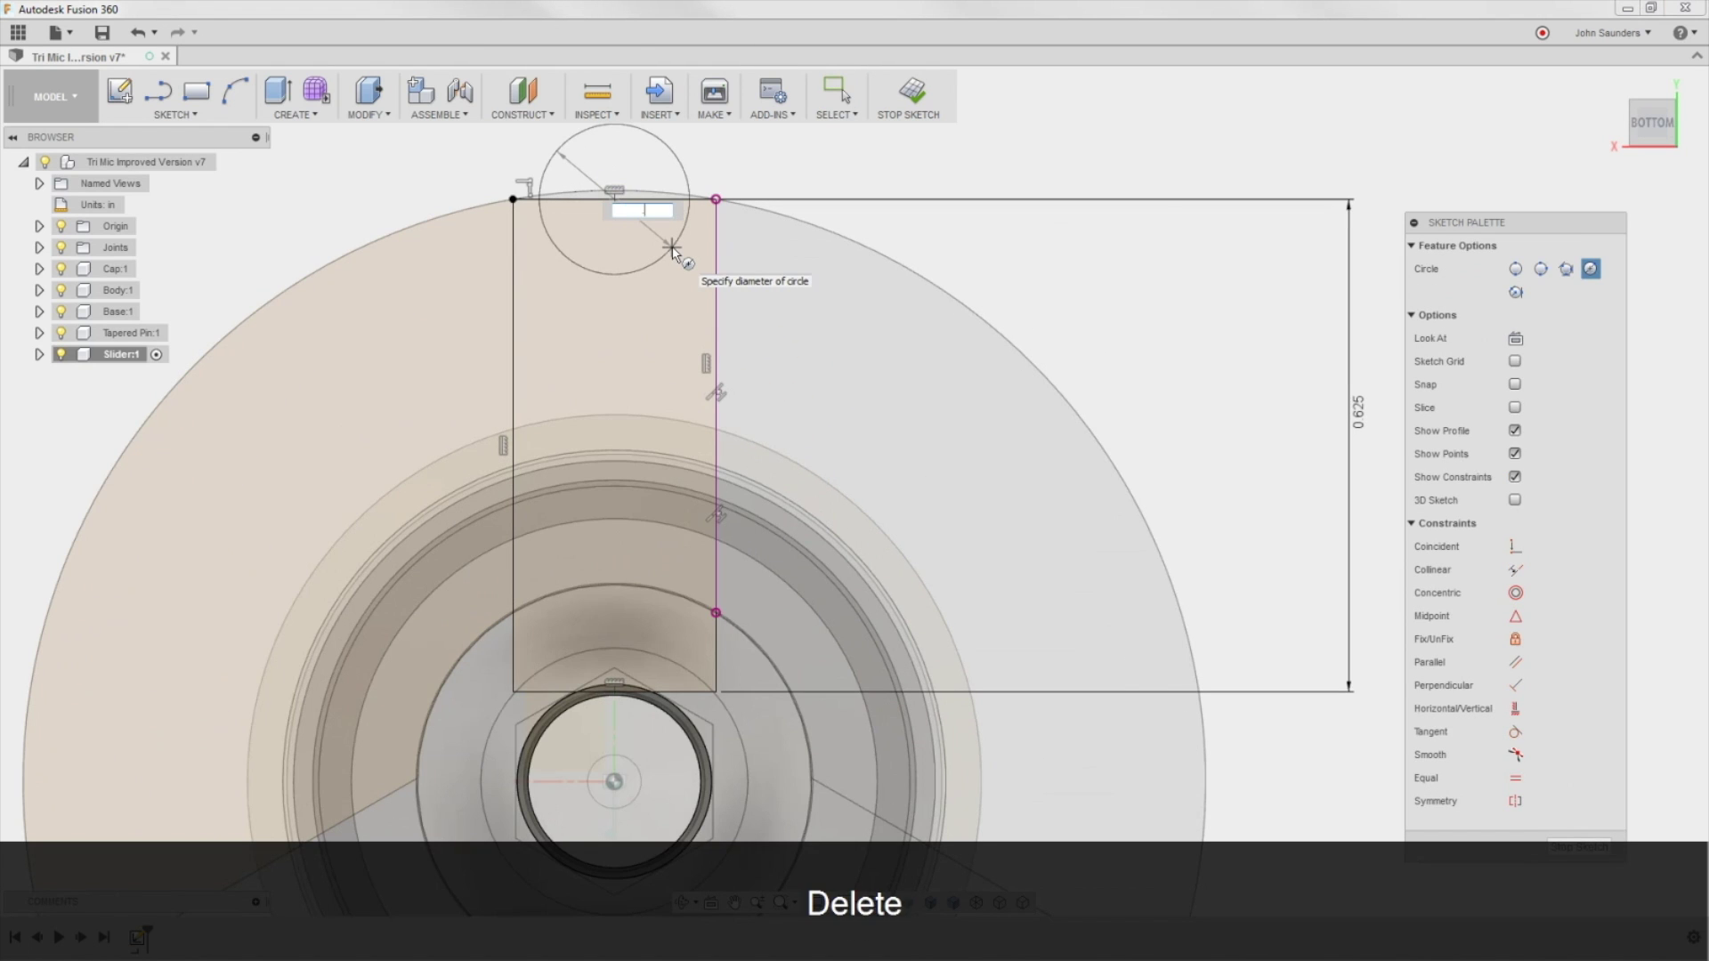
pyautogui.write('1')
pyautogui.press('Return')
pyautogui.press('Return')
pyautogui.scroll(-5, 671, 248)
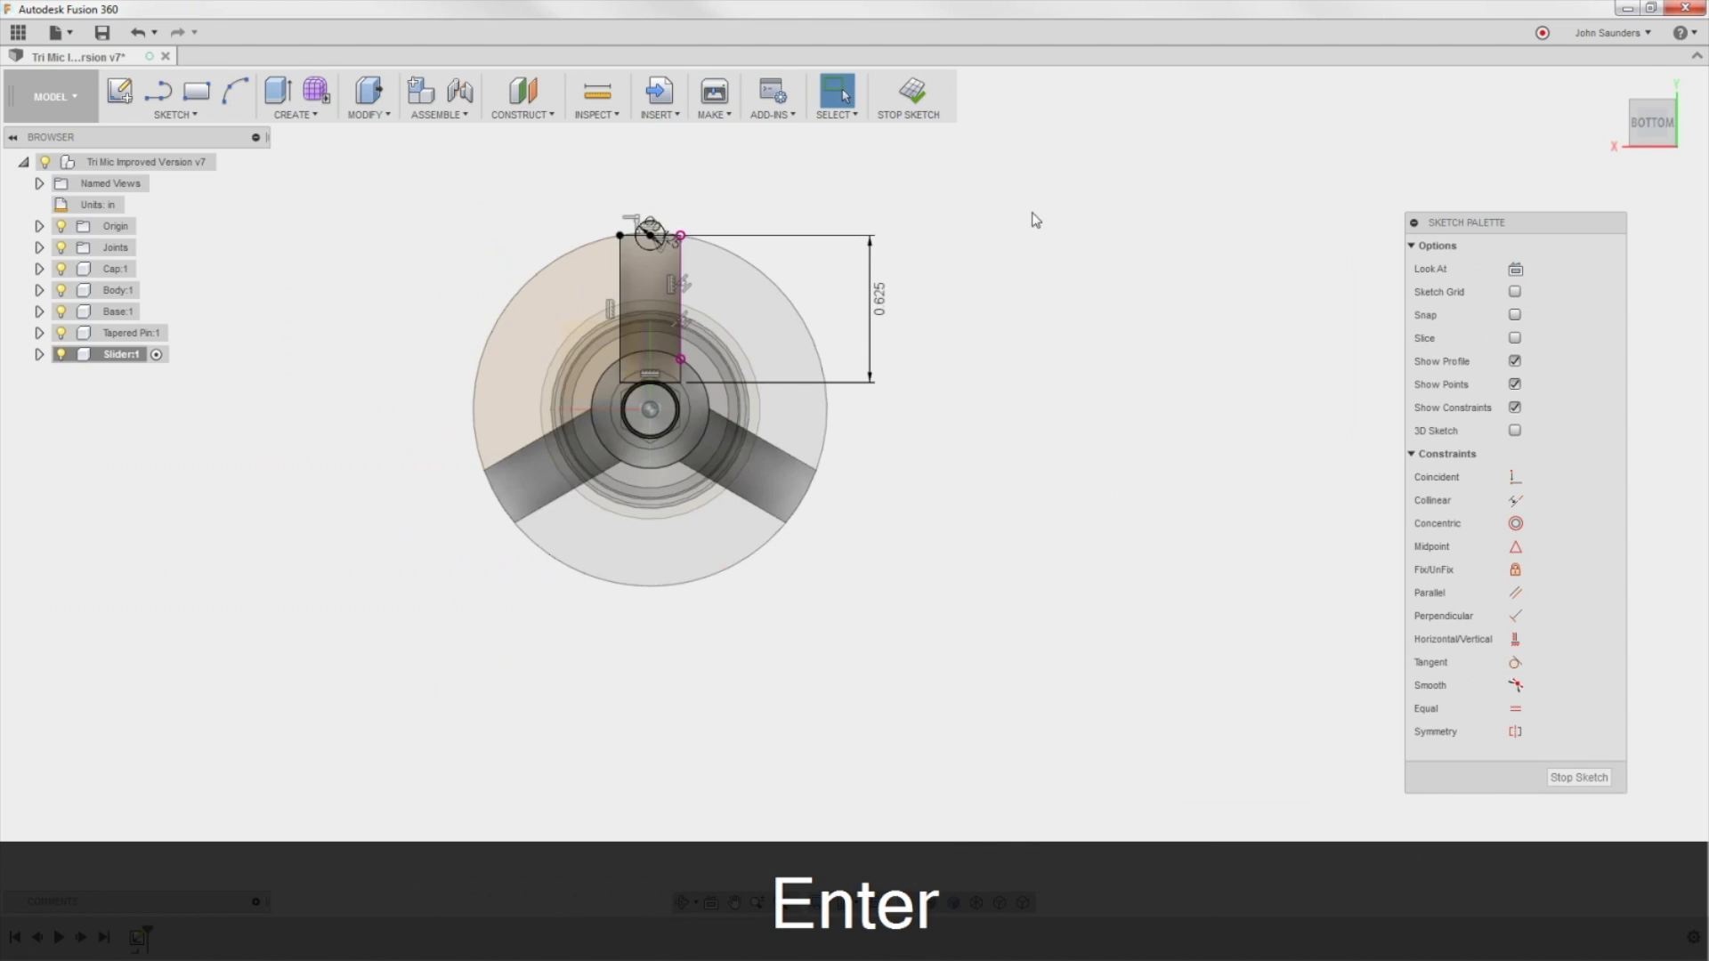
pyautogui.moveTo(1035, 219)
pyautogui.keyDown('shift'); pyautogui.mouseDown(button='middle')
pyautogui.moveTo(946, 244)
pyautogui.moveTo(564, 244)
pyautogui.mouseUp(button='middle'); pyautogui.keyUp('shift')
# Step: Extrude the slider sketch profiles with the extent set to To Object on a base face
pyautogui.press('e')
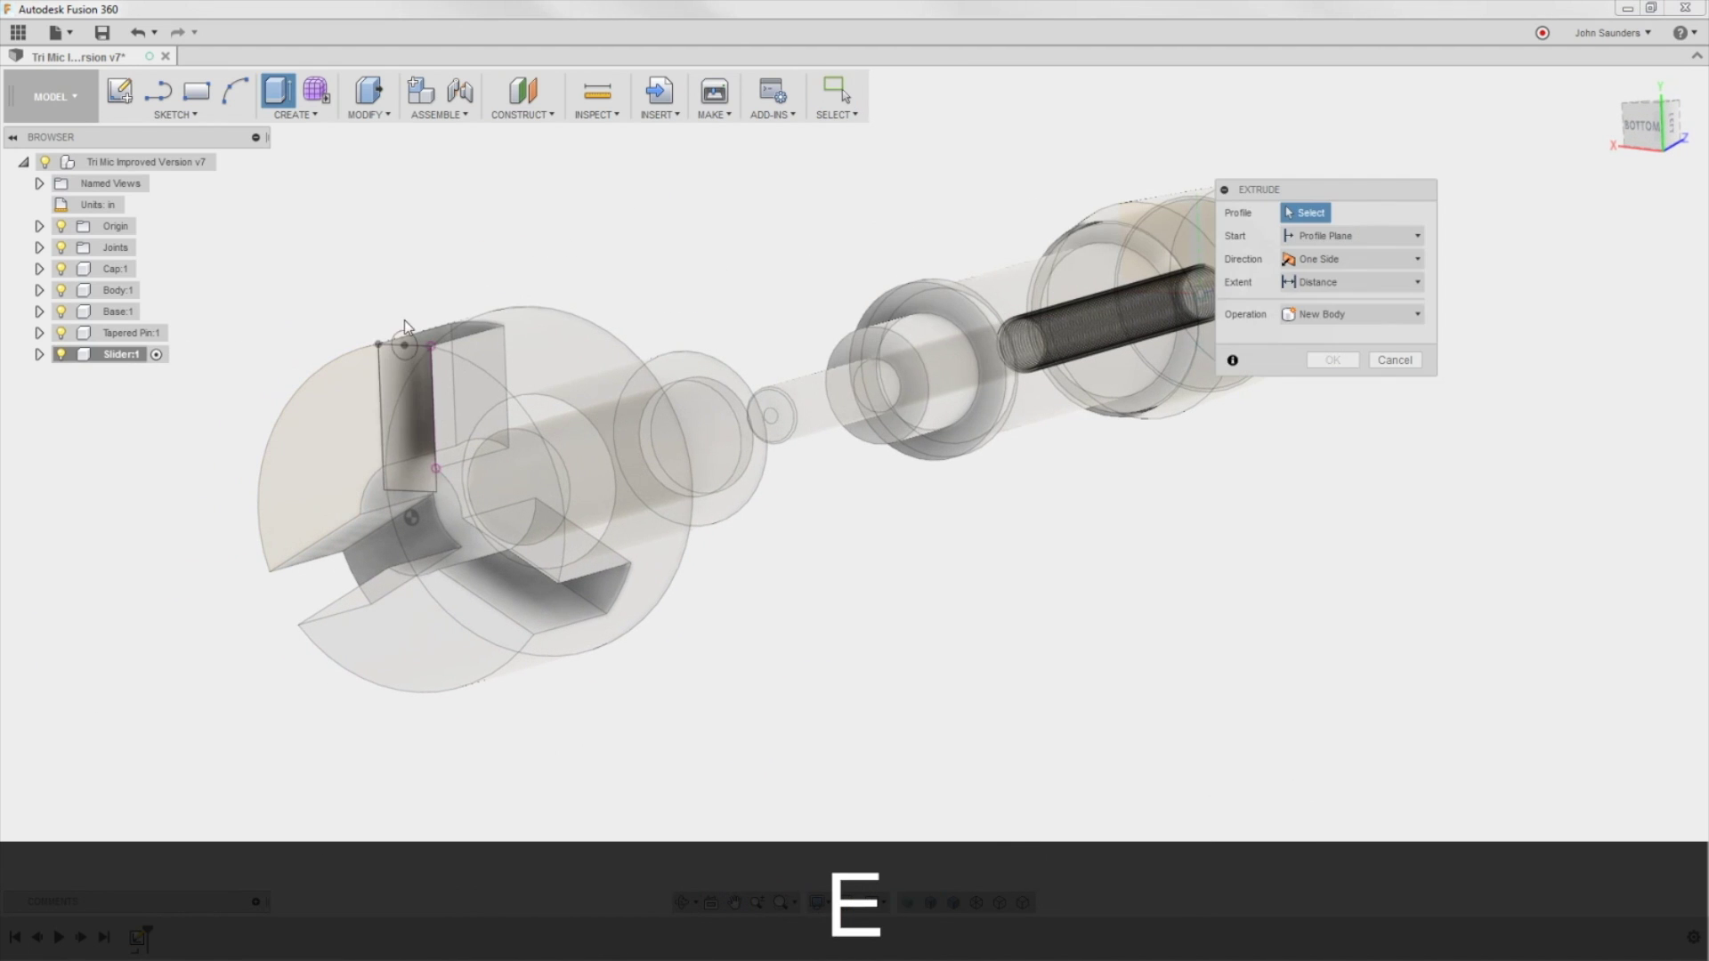
pyautogui.click(398, 381)
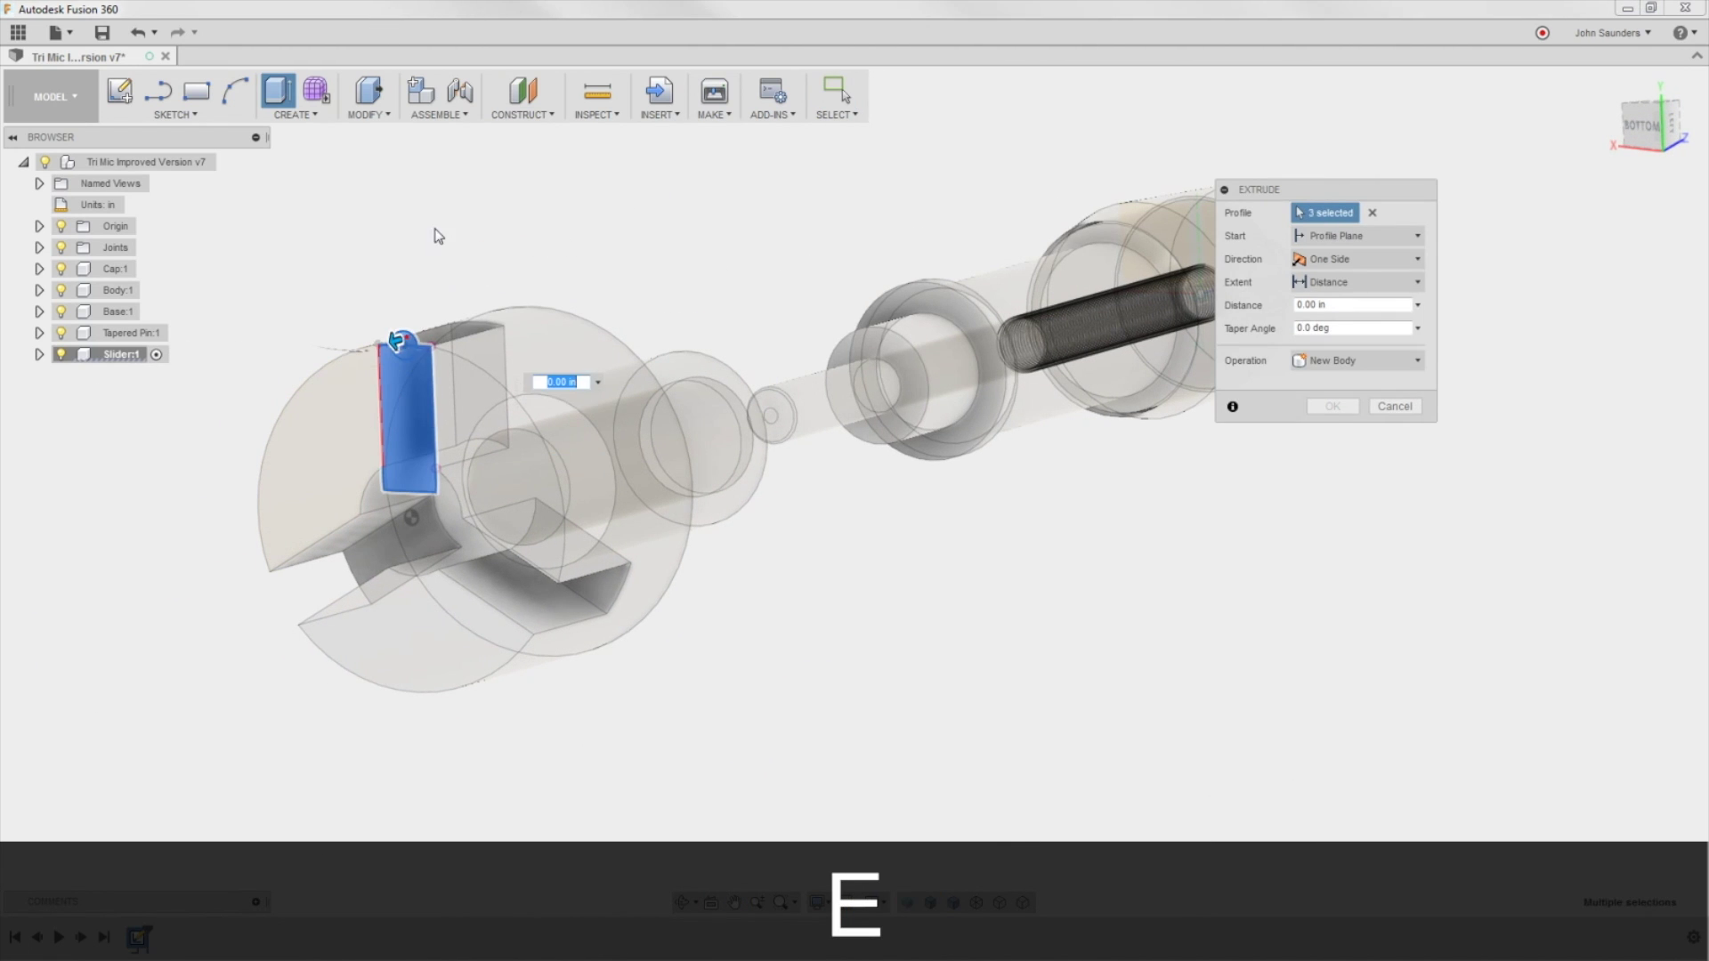
pyautogui.keyDown('shift'); pyautogui.moveTo(438, 236); pyautogui.dragTo(442, 253, button='middle'); pyautogui.keyUp('shift')
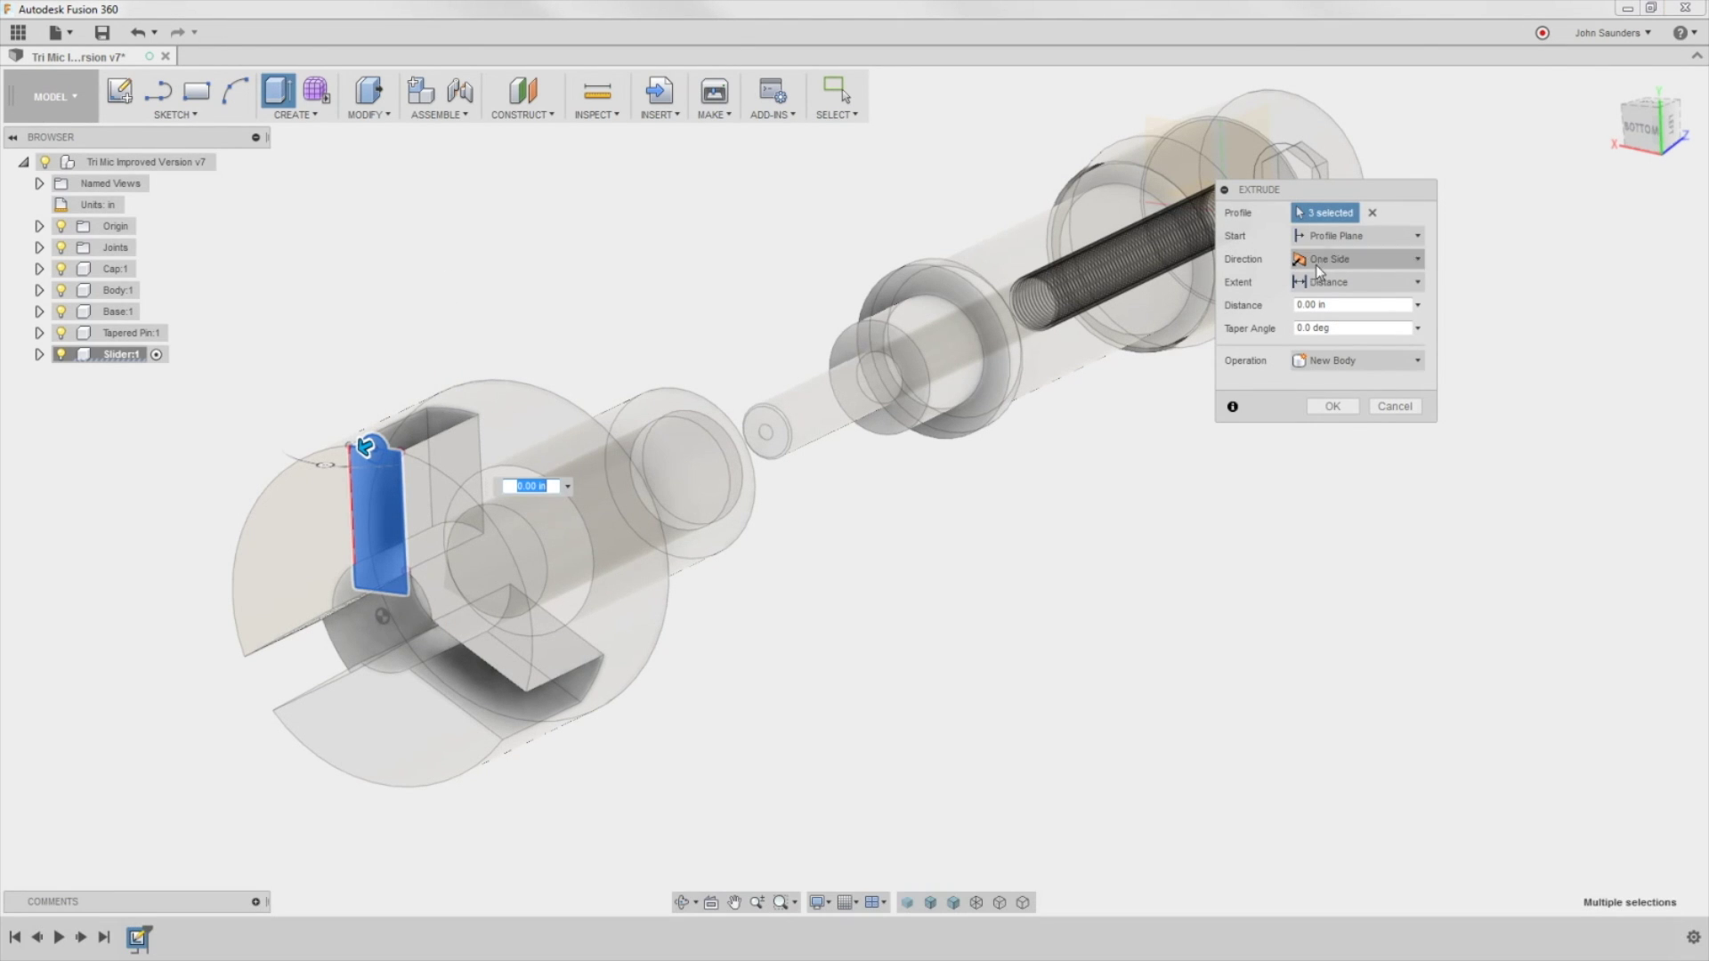
pyautogui.click(1332, 282)
pyautogui.click(1330, 326)
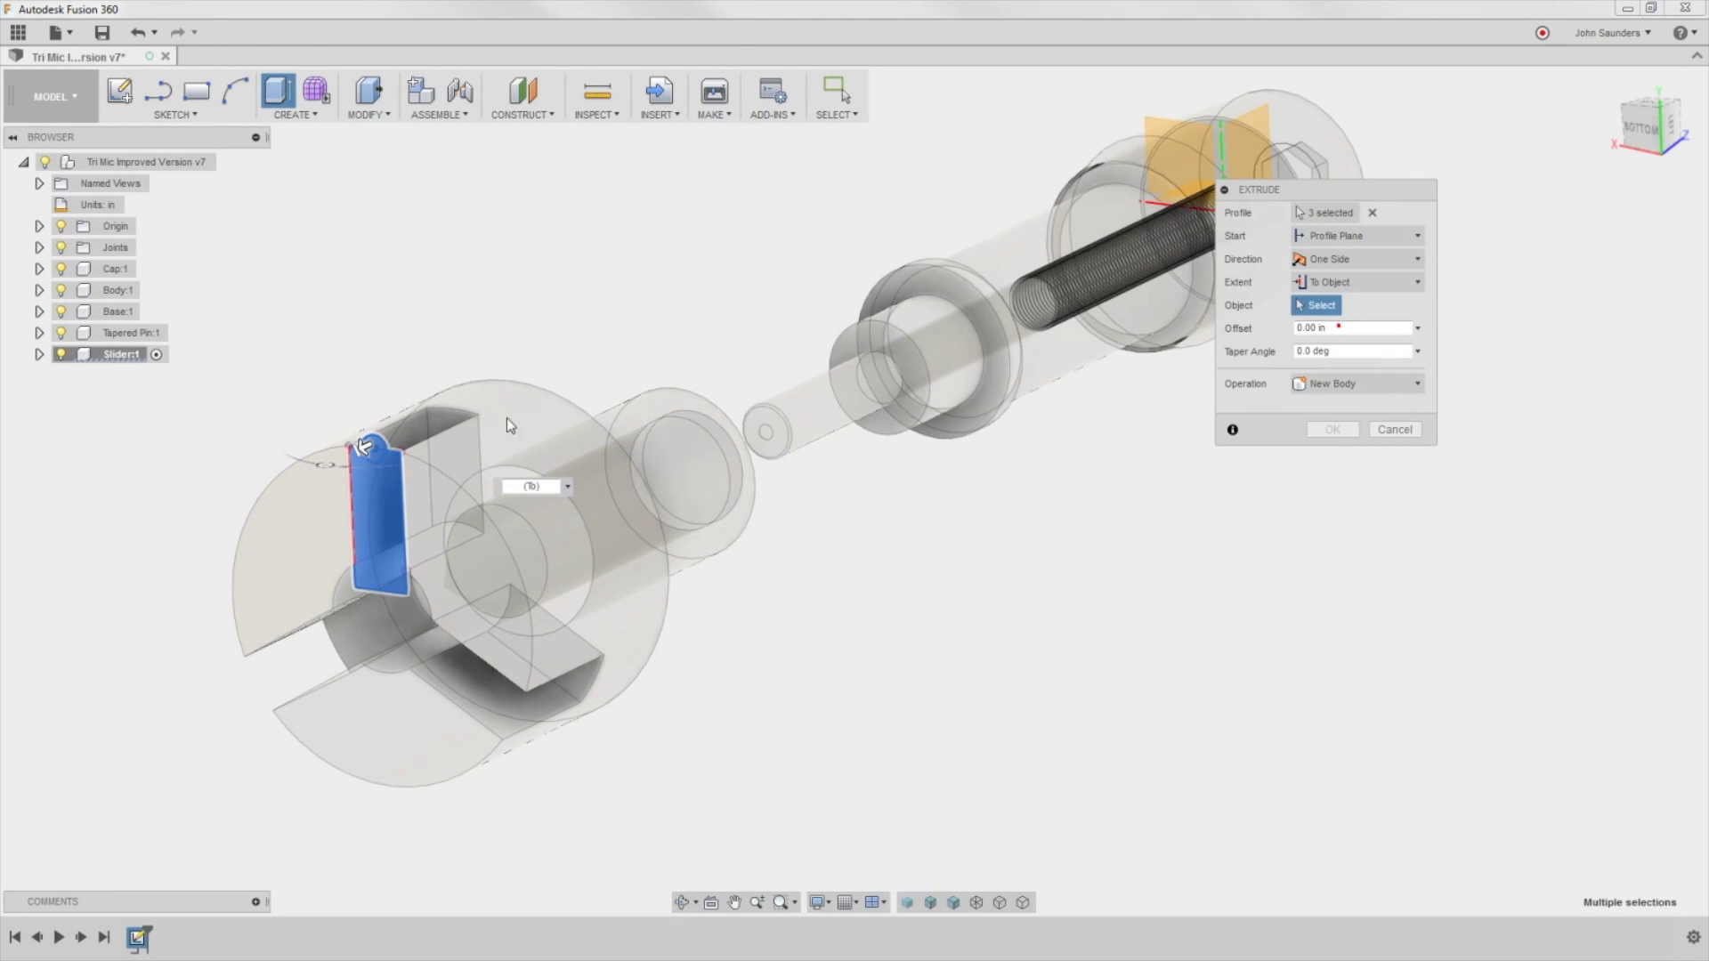
pyautogui.click(452, 433)
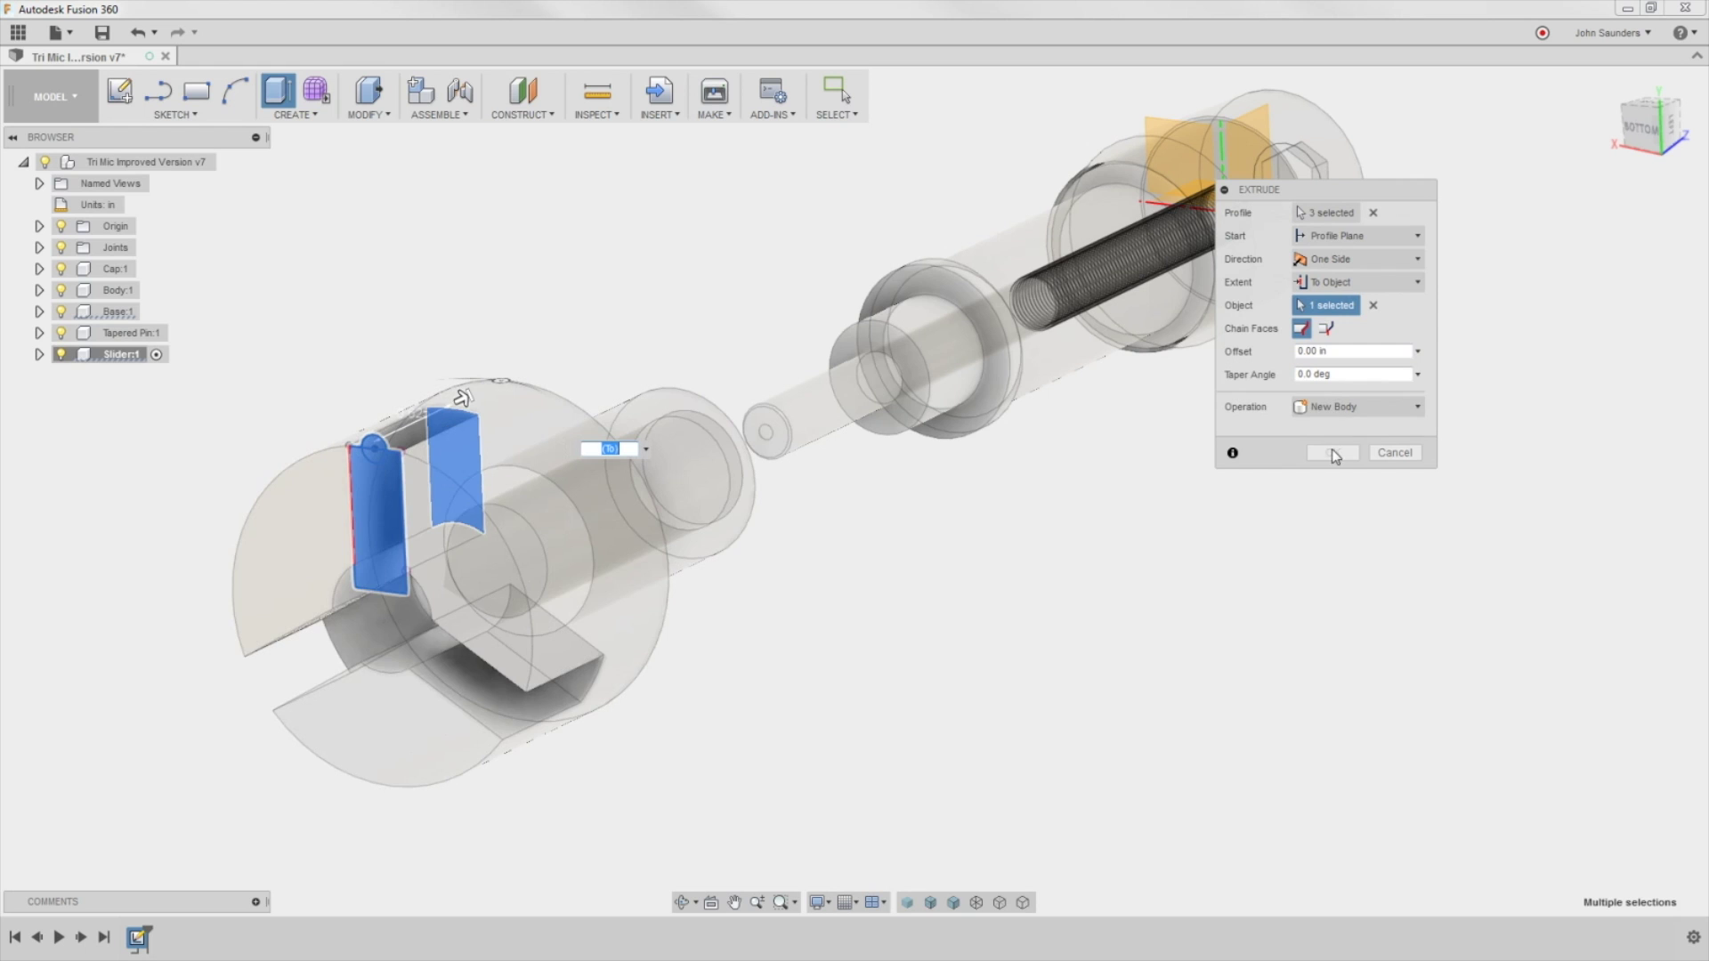
pyautogui.moveTo(1370, 187); pyautogui.dragTo(1166, 376)
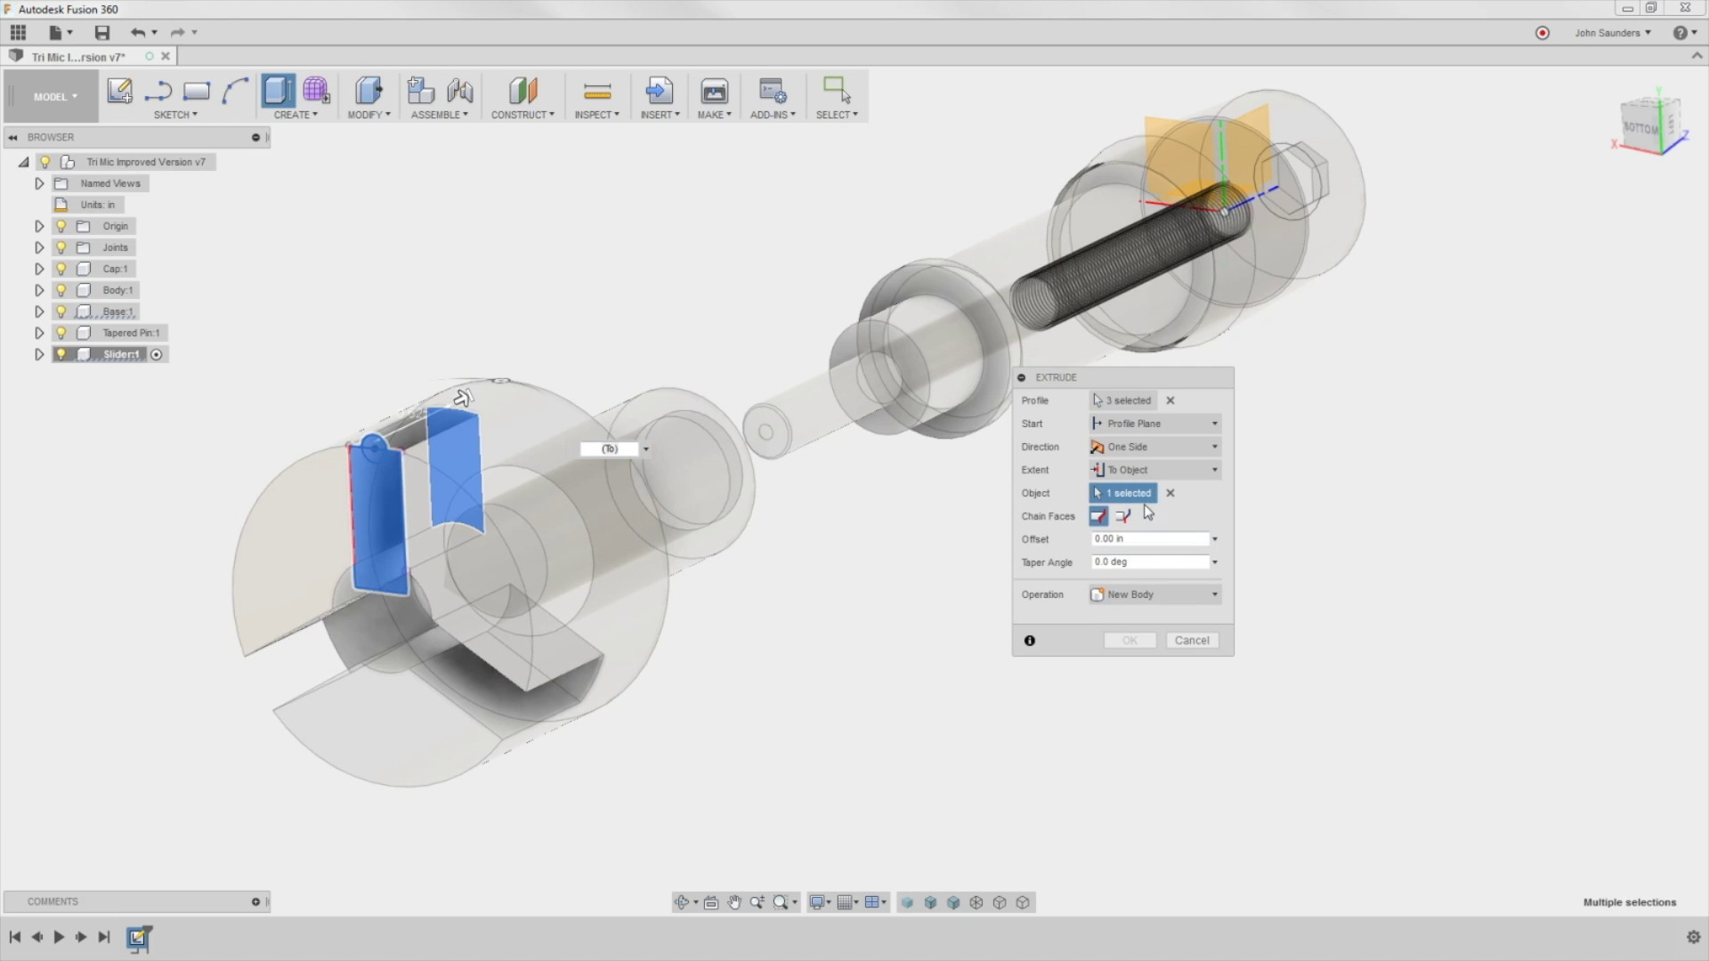
# Step: Replace the end target with a point on the base and create the Slider:1 body
pyautogui.click(1169, 493)
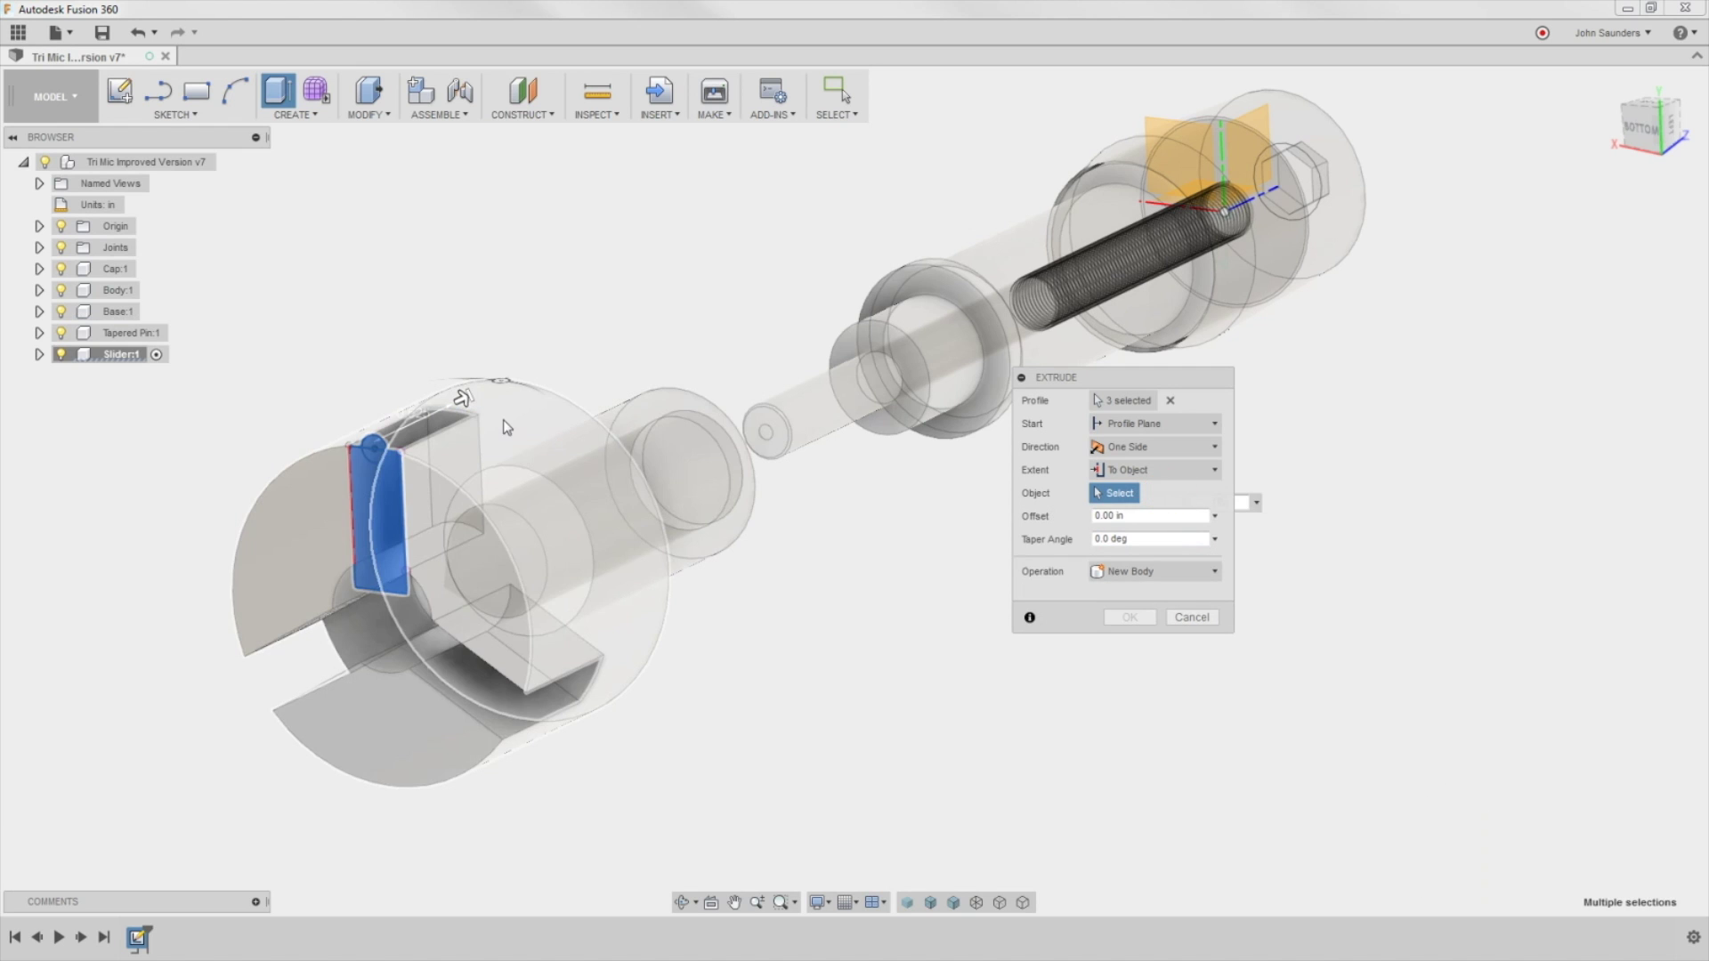
pyautogui.scroll(3, 475, 416)
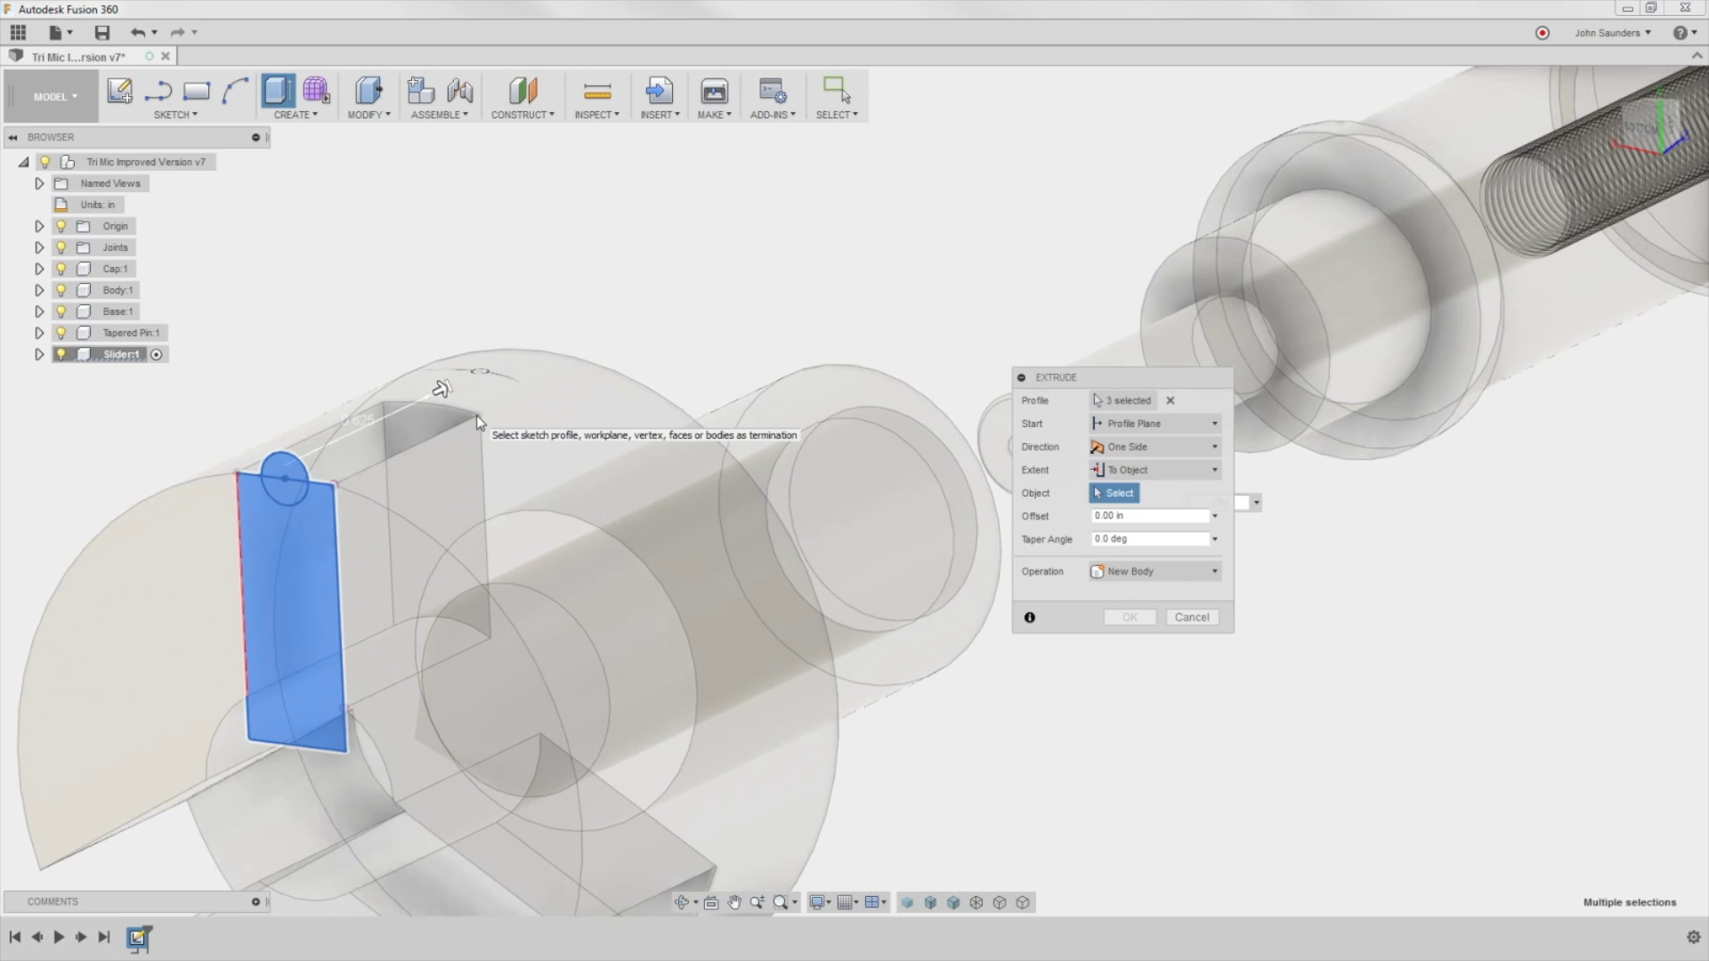
pyautogui.scroll(5, 426, 382)
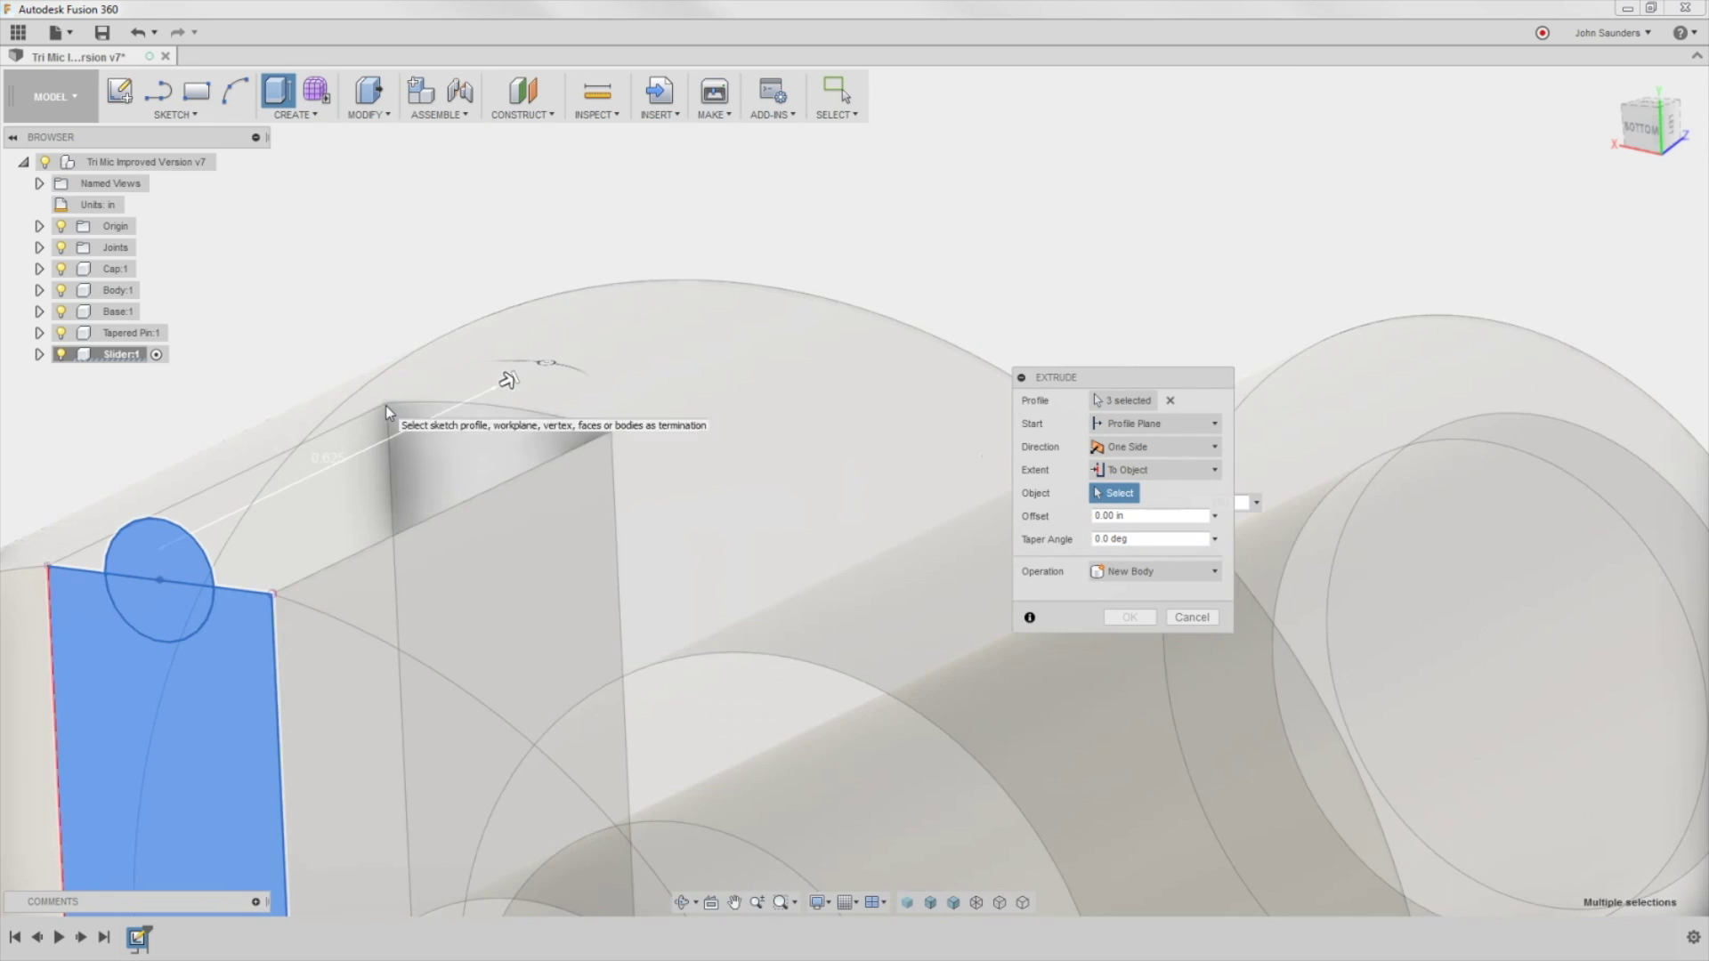
pyautogui.click(386, 405)
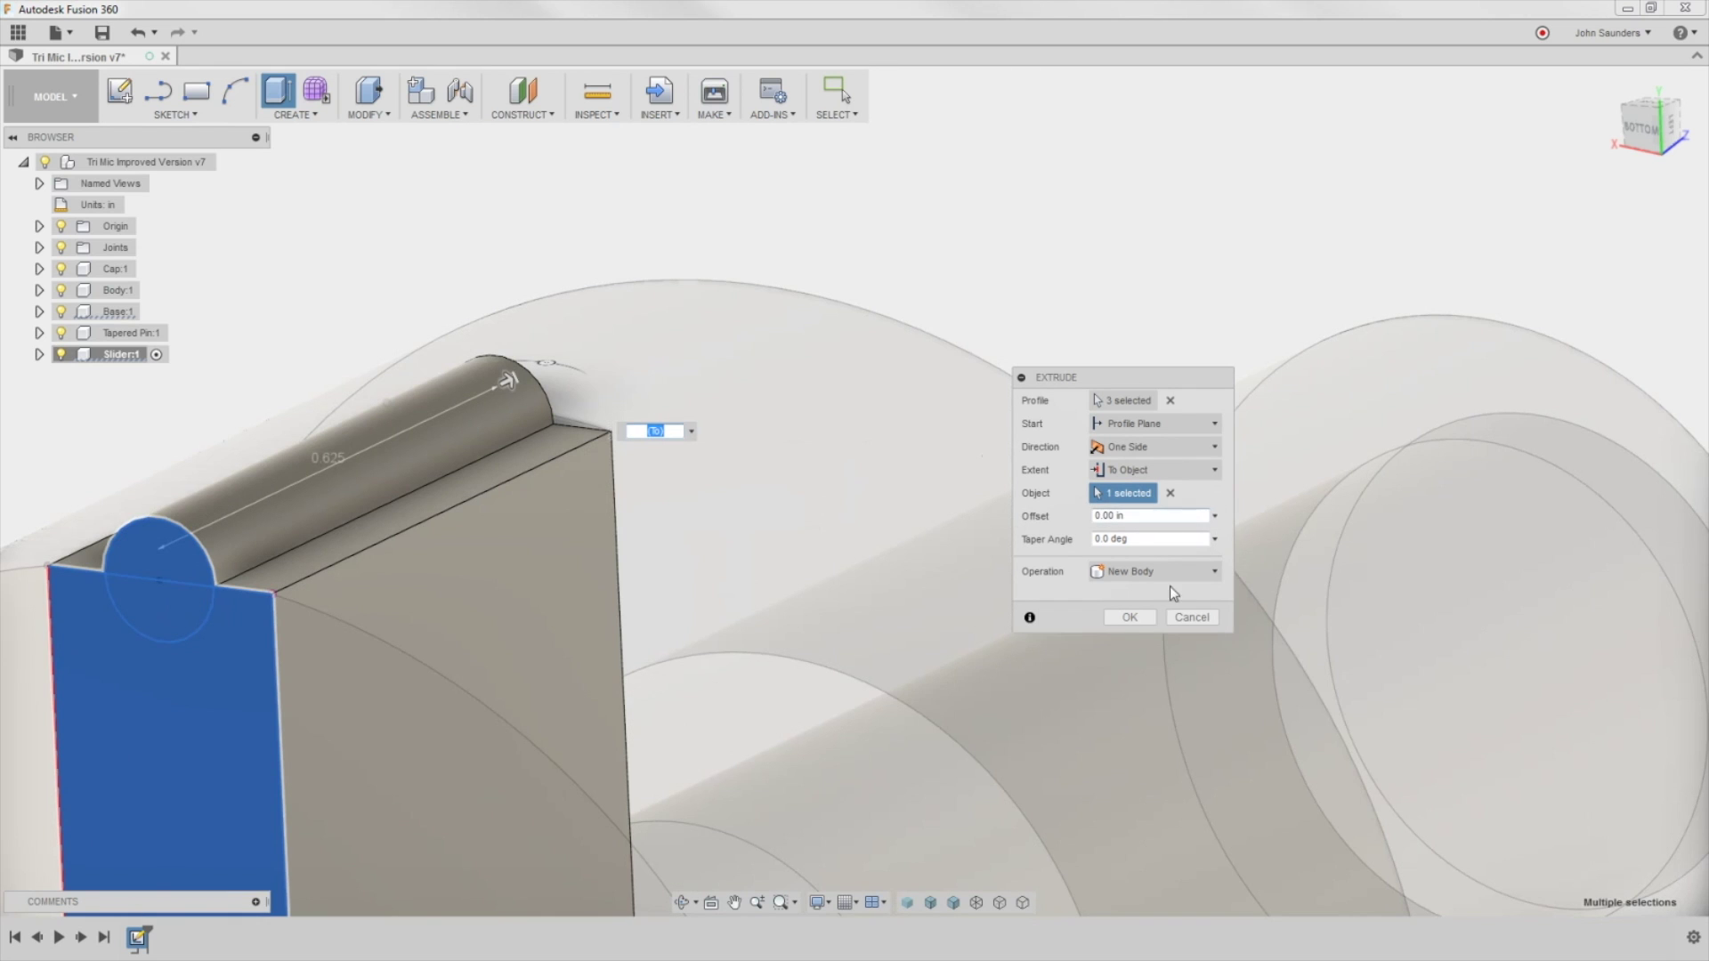
pyautogui.click(1129, 617)
pyautogui.scroll(-10, 881, 505)
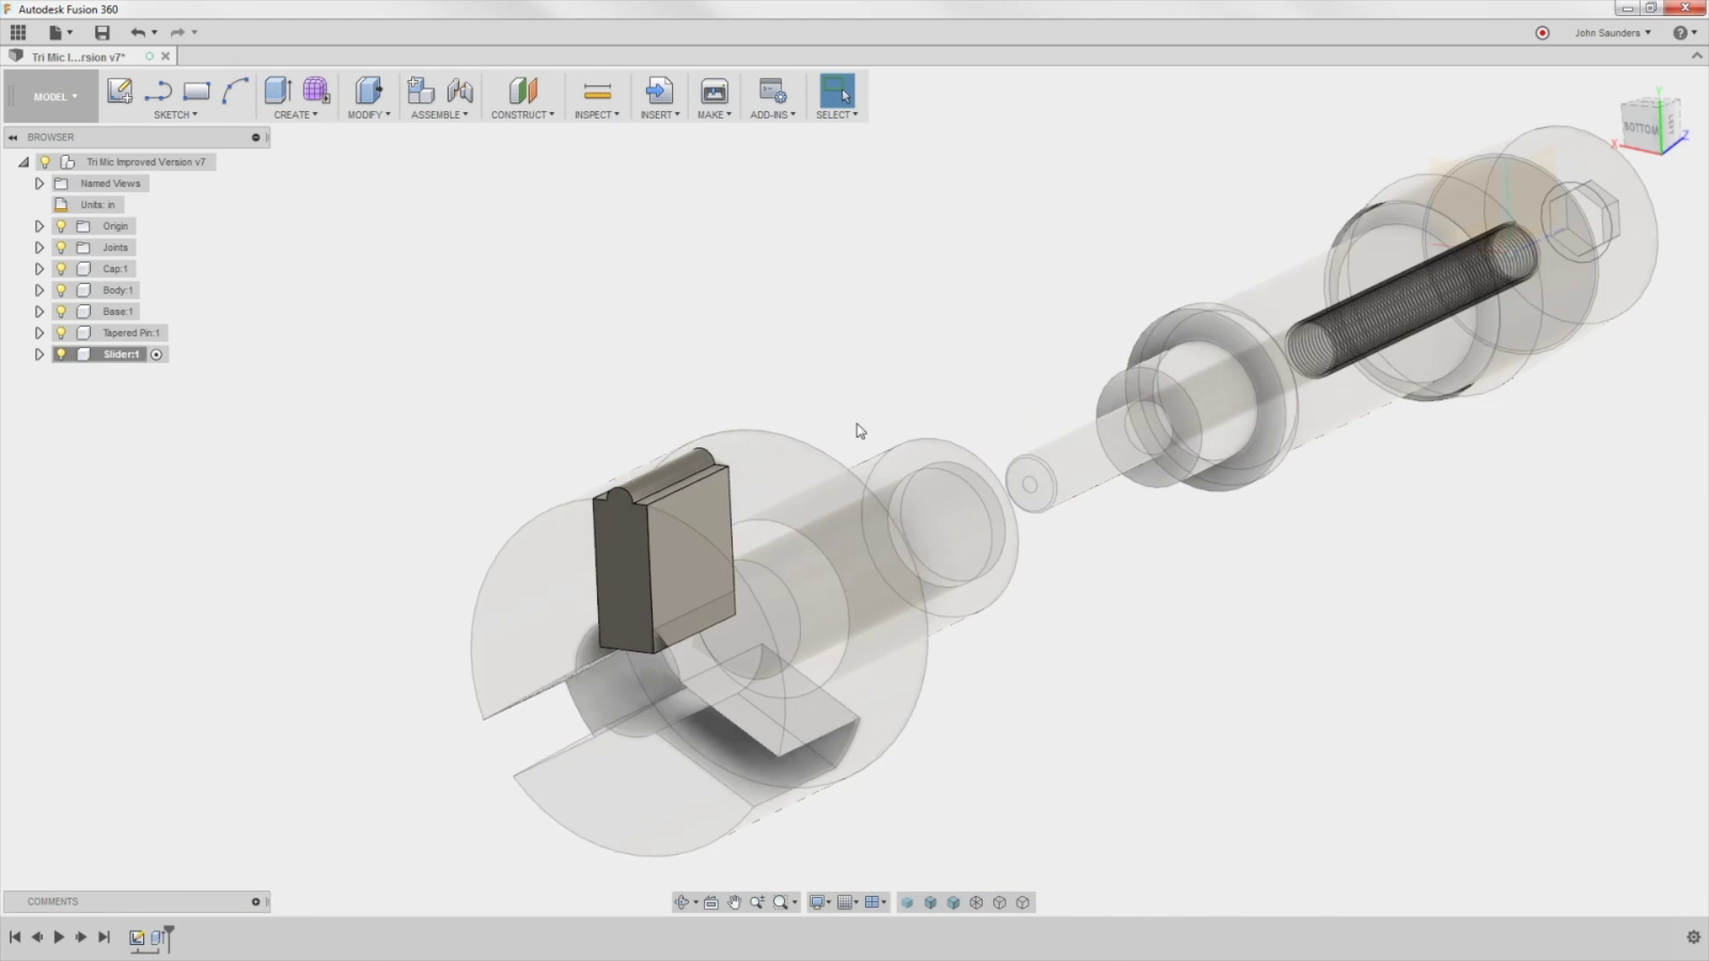
pyautogui.moveTo(983, 326)
pyautogui.keyDown('shift'); pyautogui.mouseDown(button='middle')
pyautogui.moveTo(1038, 335)
pyautogui.moveTo(973, 329)
pyautogui.mouseUp(button='middle'); pyautogui.keyUp('shift')
pyautogui.moveTo(629, 316); pyautogui.dragTo(846, 316, button='middle')
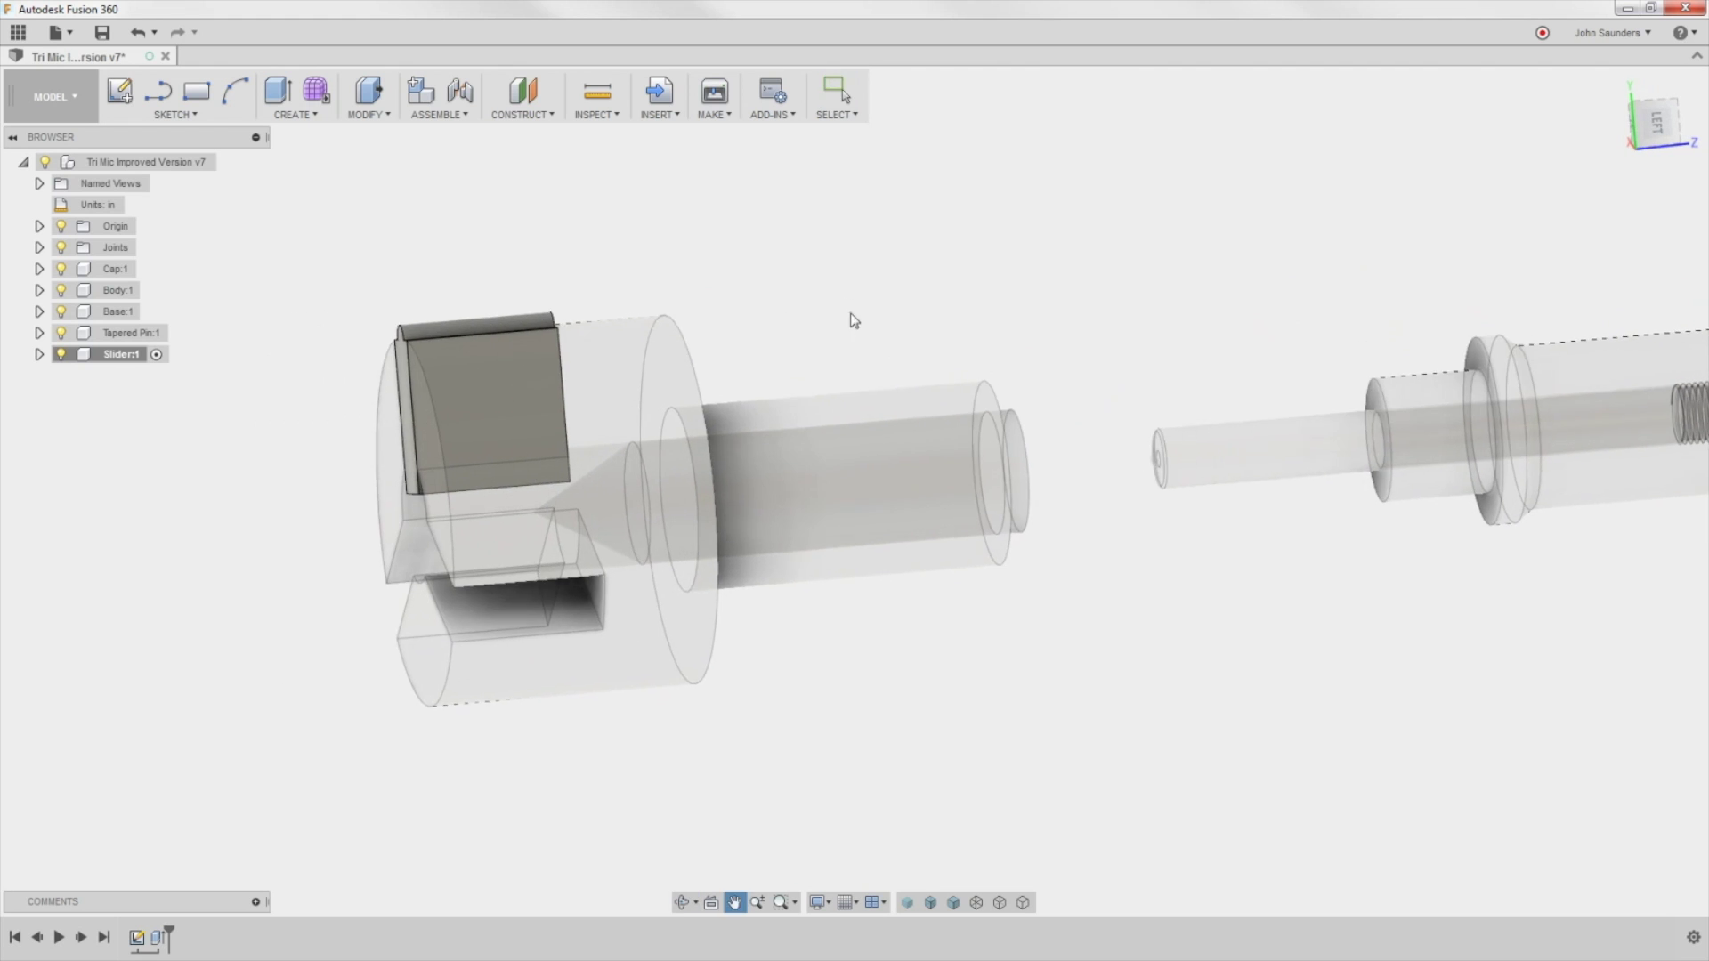
pyautogui.click(1655, 122)
pyautogui.scroll(6, 730, 499)
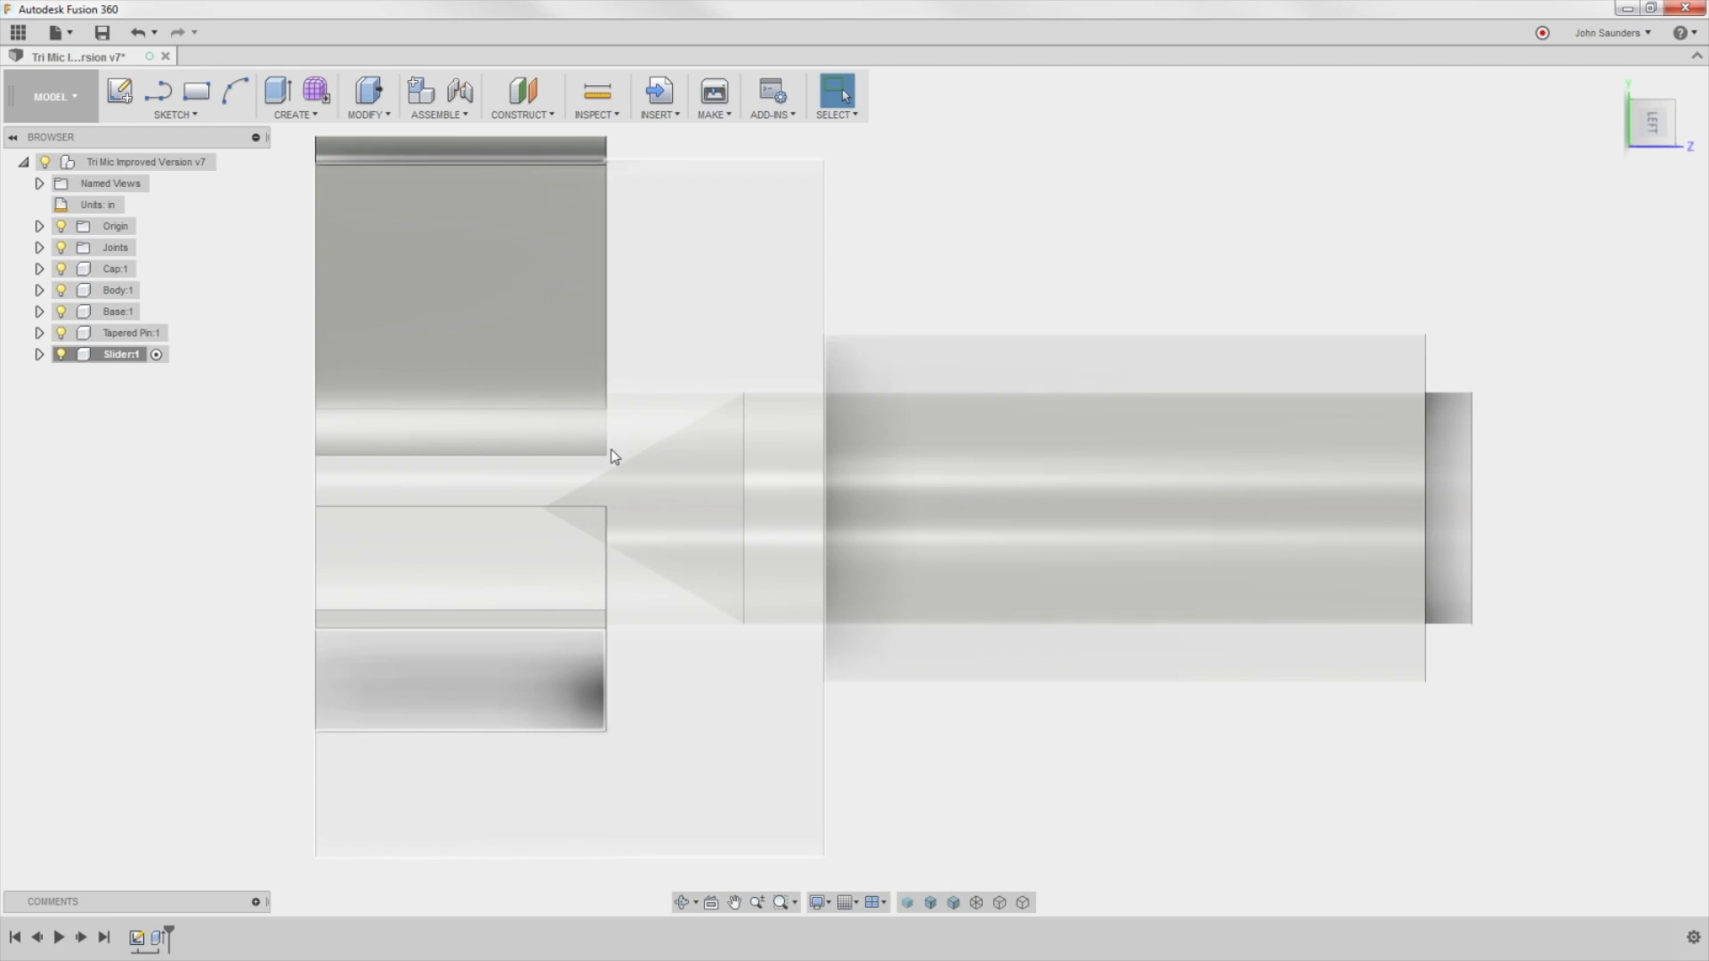
pyautogui.scroll(-3, 638, 427)
pyautogui.keyDown('shift'); pyautogui.moveTo(620, 300); pyautogui.dragTo(598, 203, button='middle'); pyautogui.keyUp('shift')
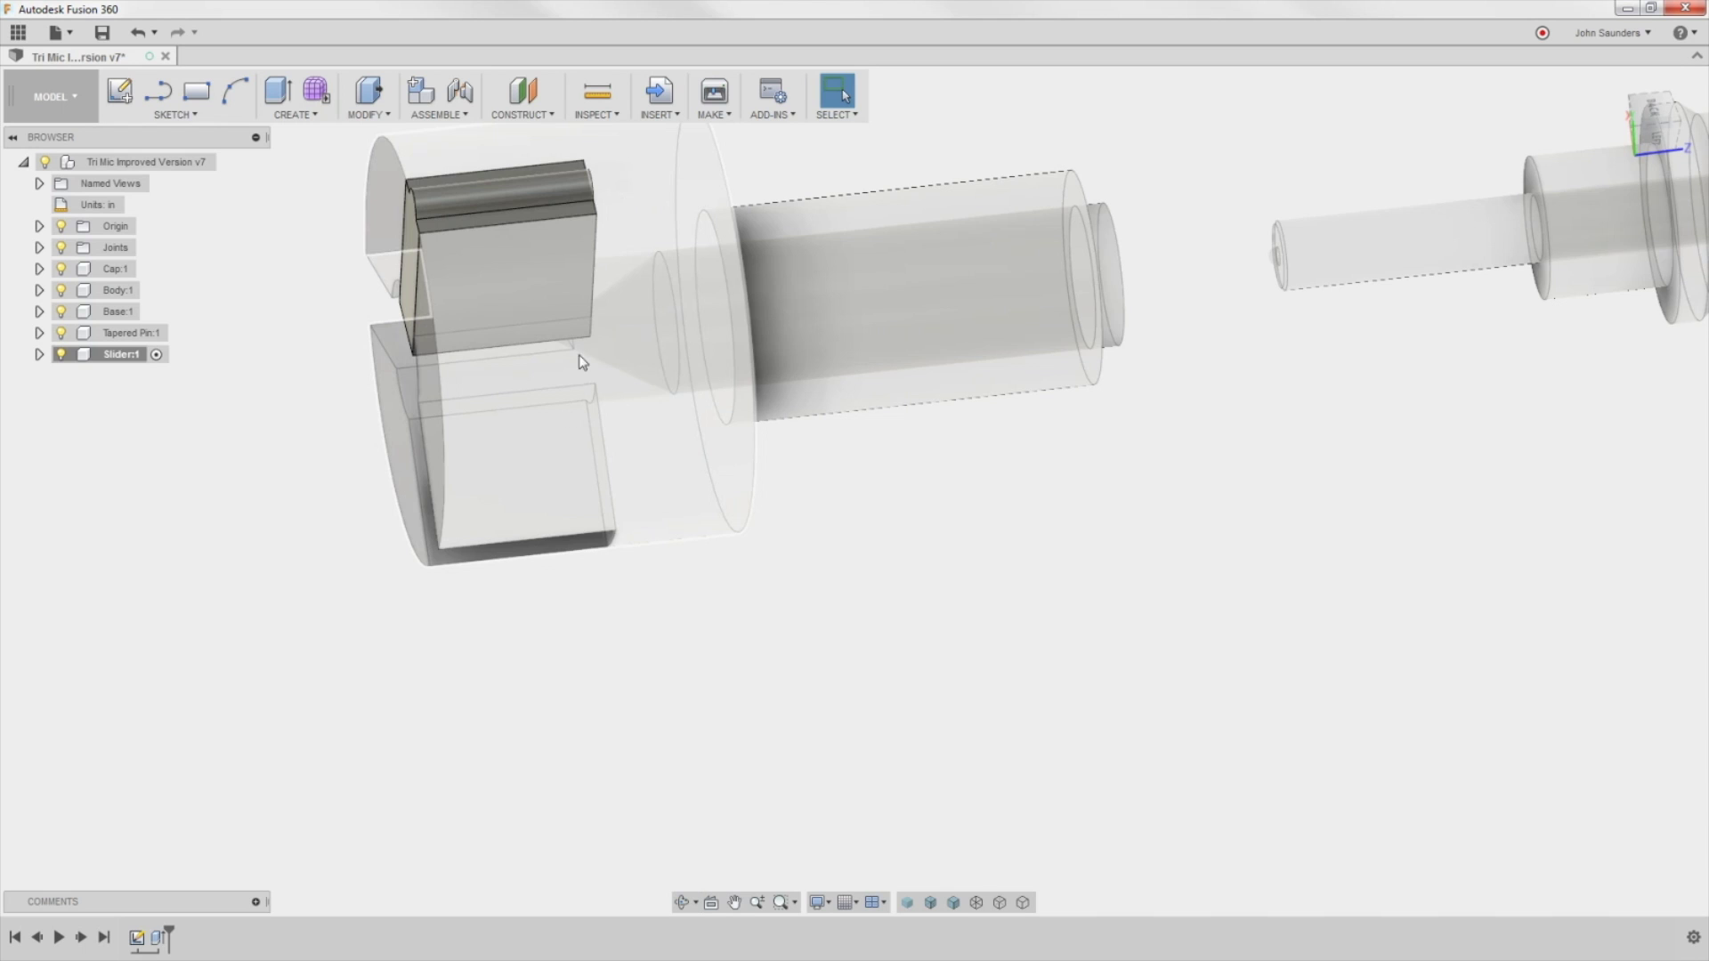
pyautogui.keyDown('shift'); pyautogui.moveTo(580, 360); pyautogui.dragTo(594, 401, button='middle'); pyautogui.keyUp('shift')
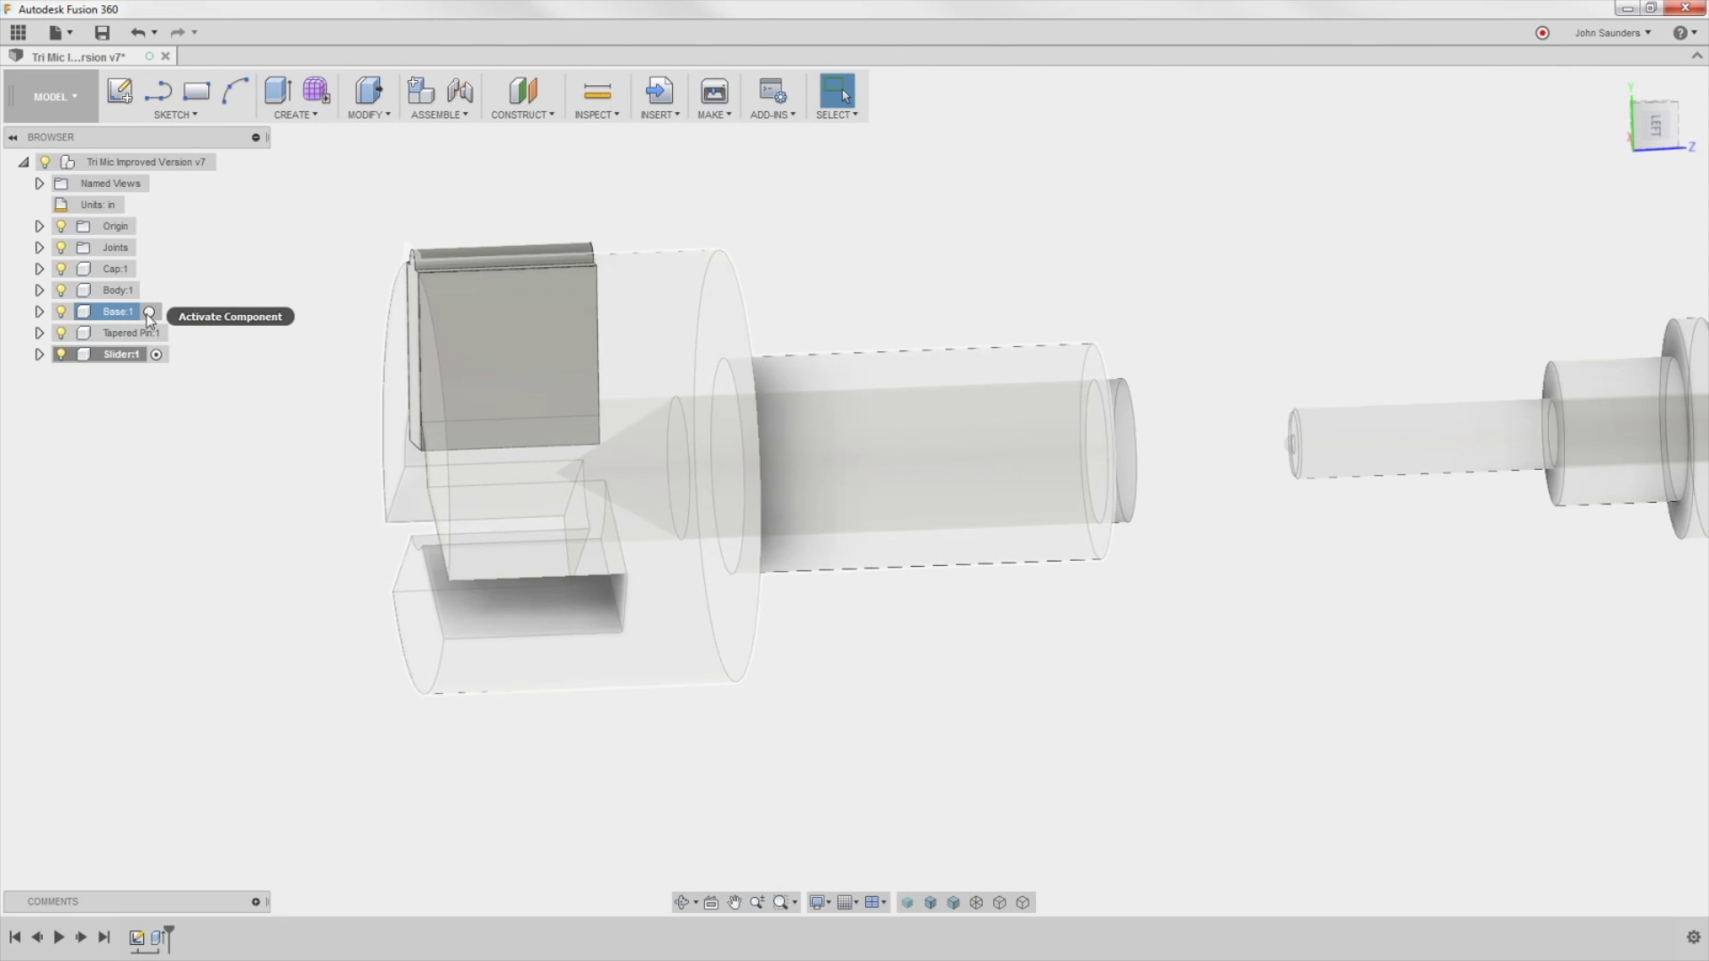
pyautogui.click(149, 313)
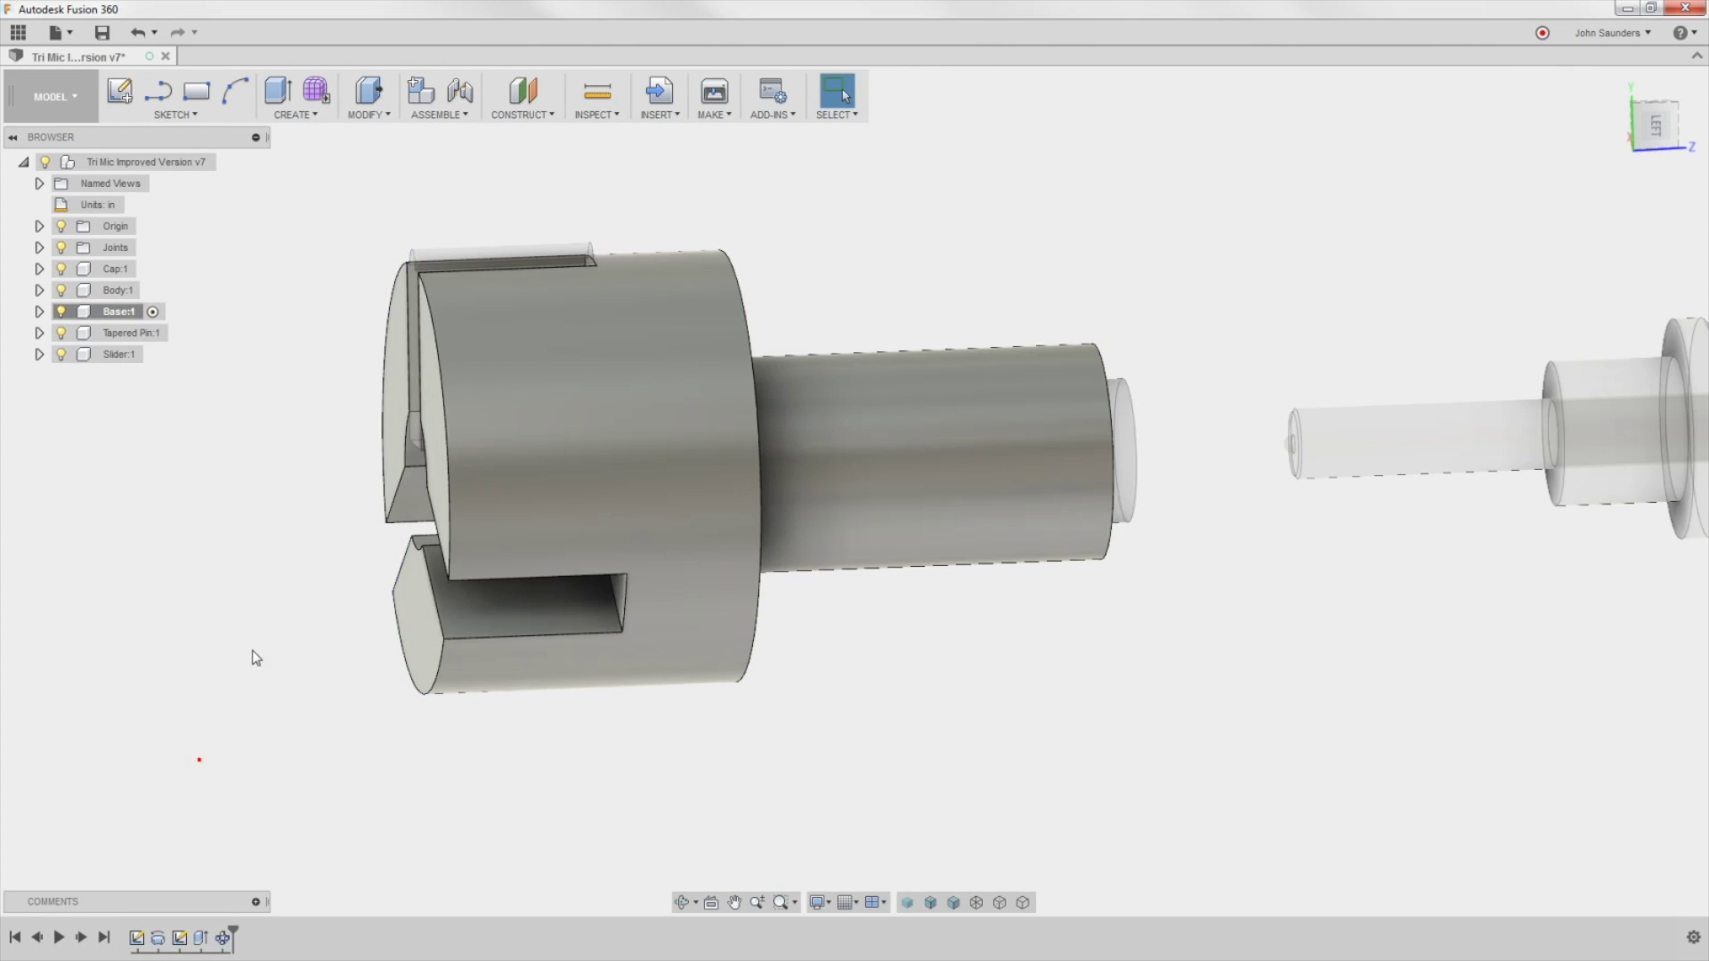
# Step: Edit the Base's slot cut extrude feature and change its distance to -0.8 in
pyautogui.keyDown('shift'); pyautogui.moveTo(255, 658); pyautogui.dragTo(304, 726, button='middle'); pyautogui.keyUp('shift')
pyautogui.rightClick(201, 938)
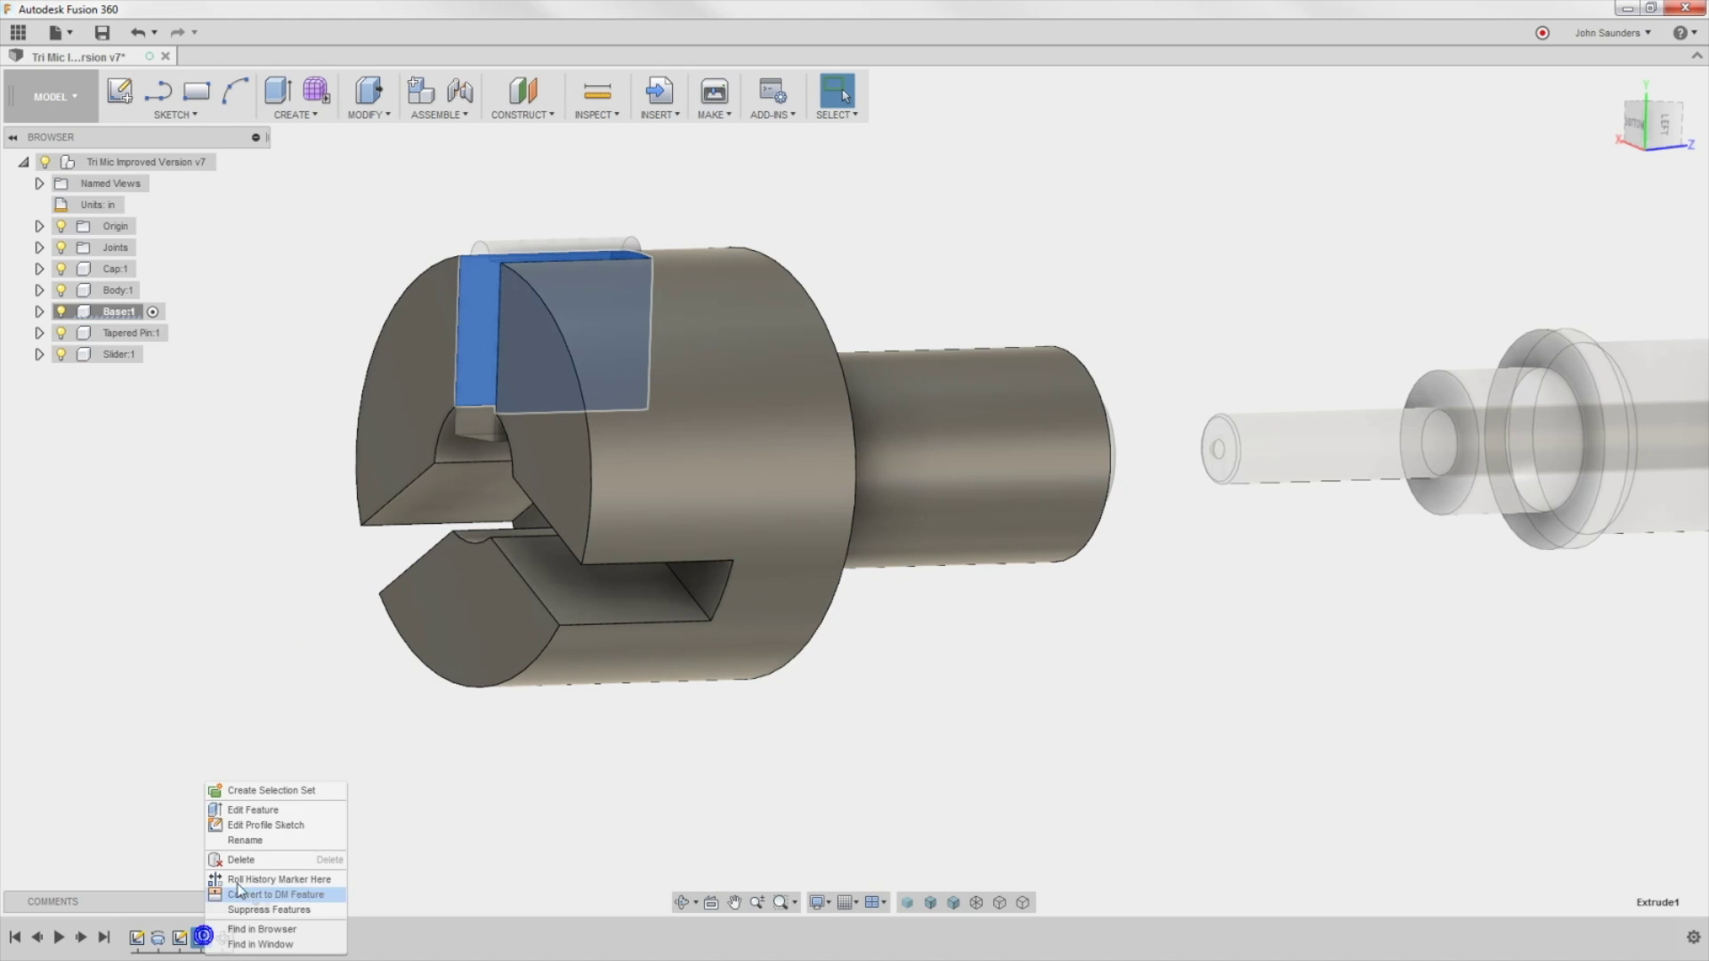
pyautogui.click(255, 811)
pyautogui.hotkey('ctrl', 'a')
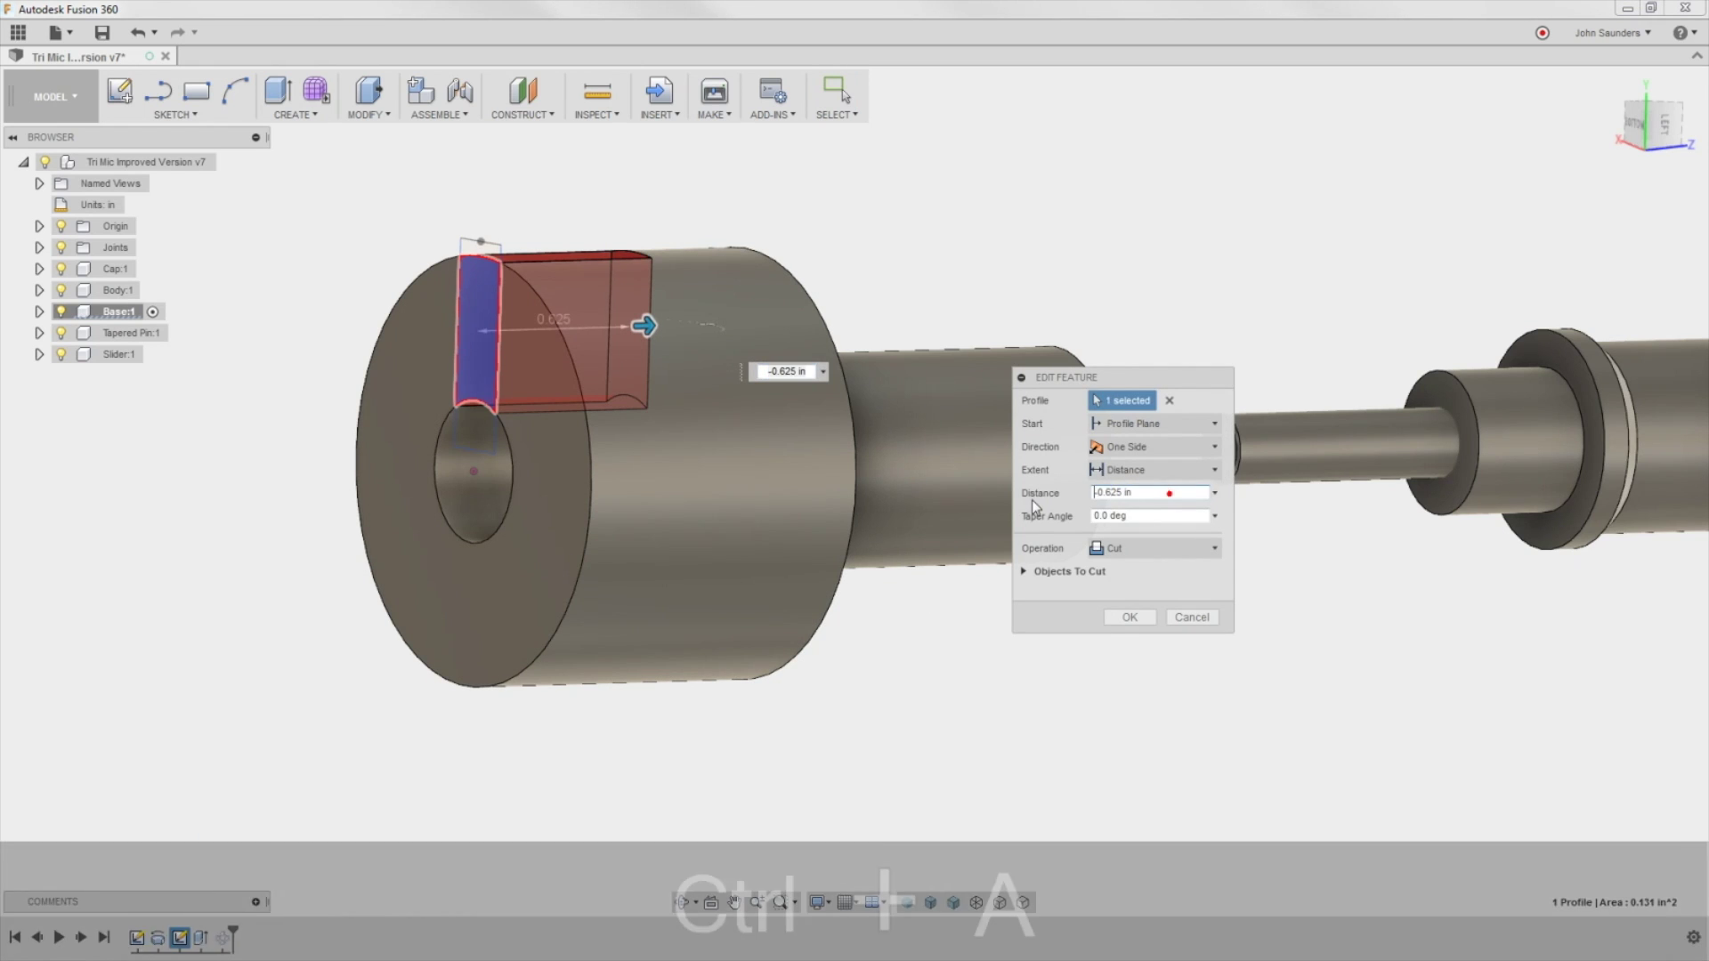
pyautogui.write('9.8')
pyautogui.hotkey('ctrl', 'a')
pyautogui.press('Delete')
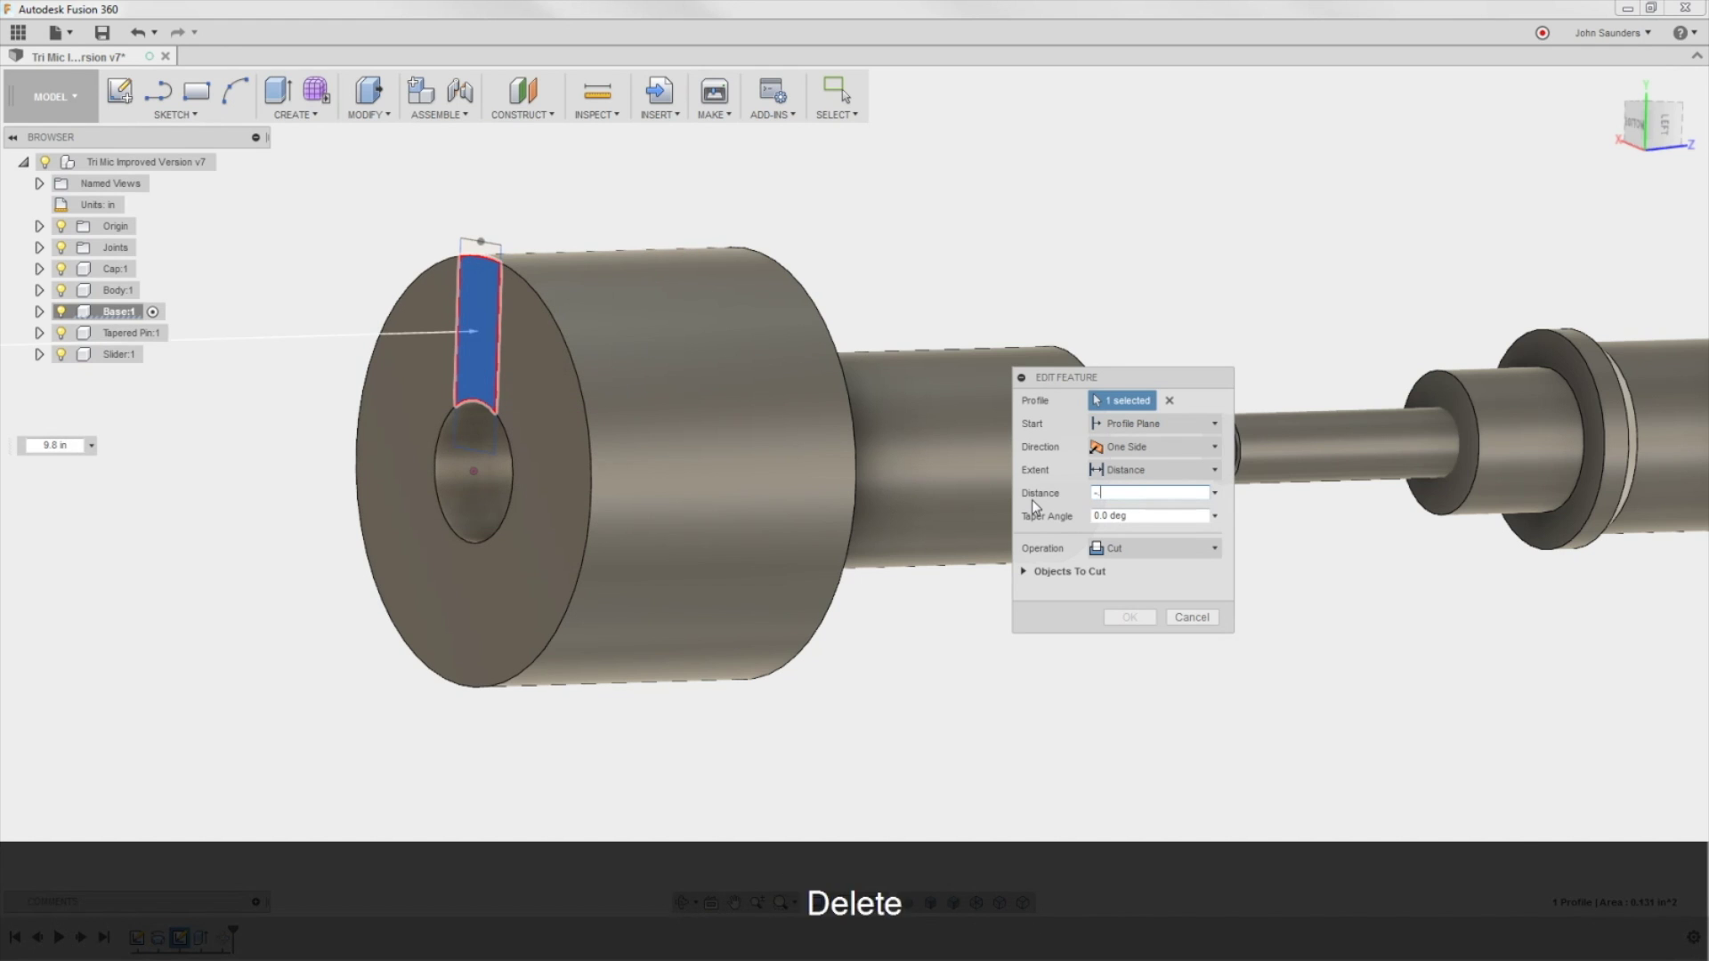
pyautogui.write('-.8')
pyautogui.press('Tab')
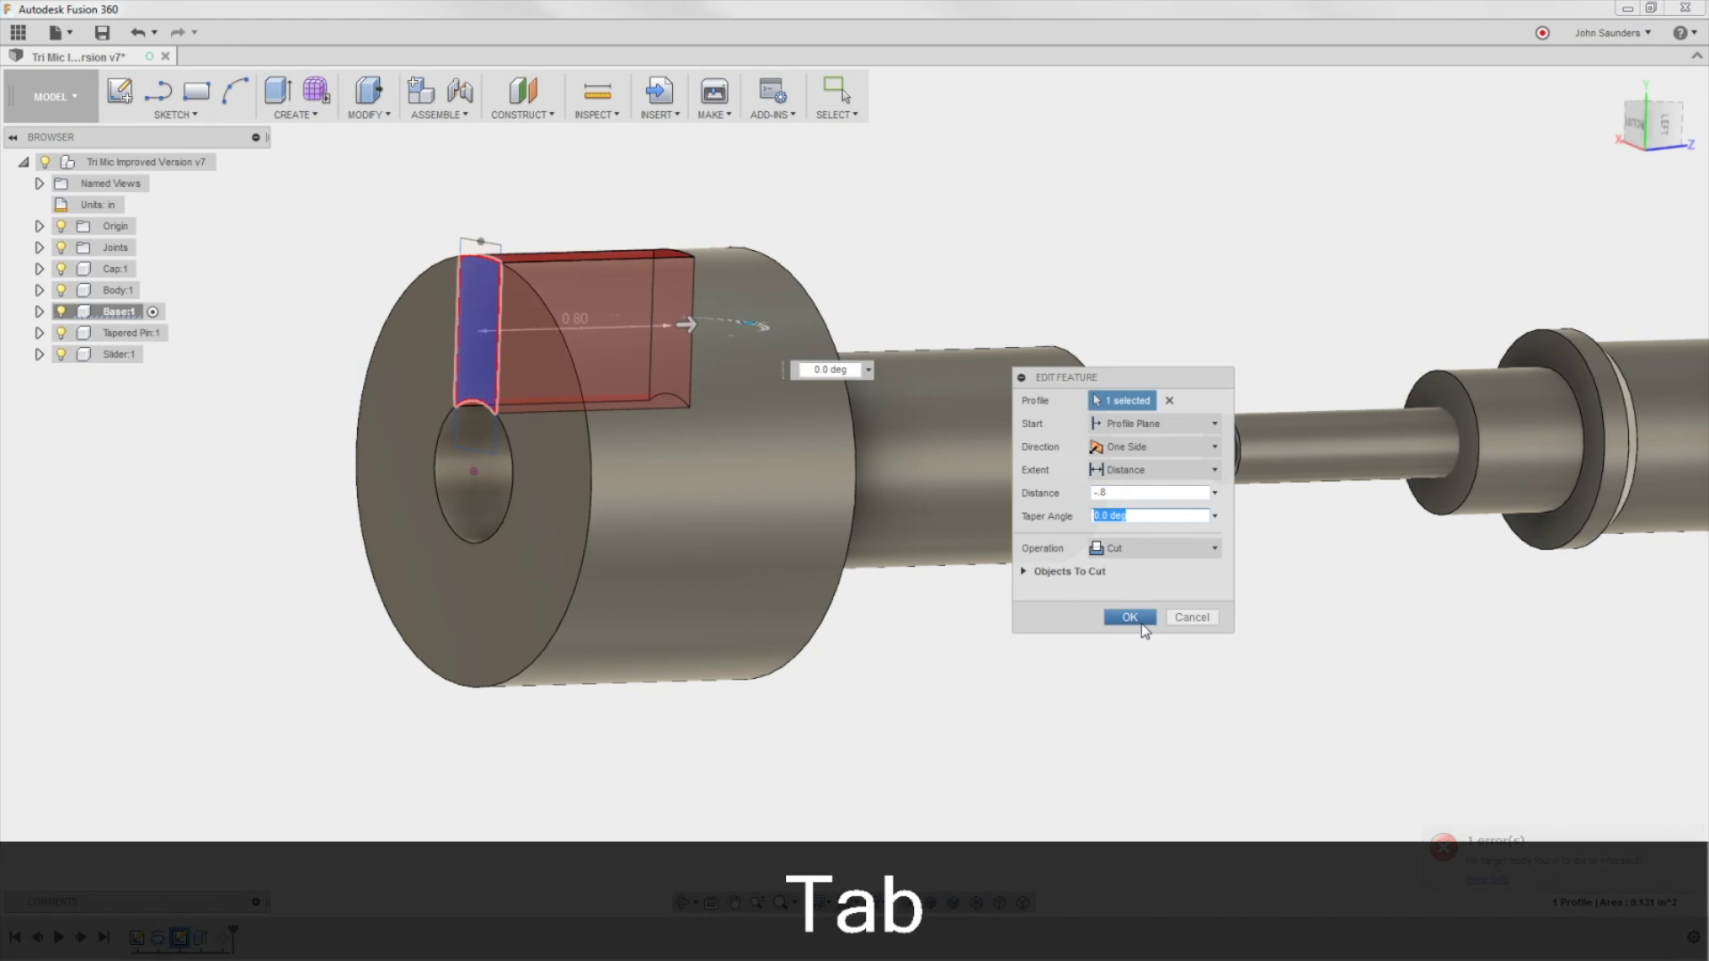
pyautogui.click(1142, 623)
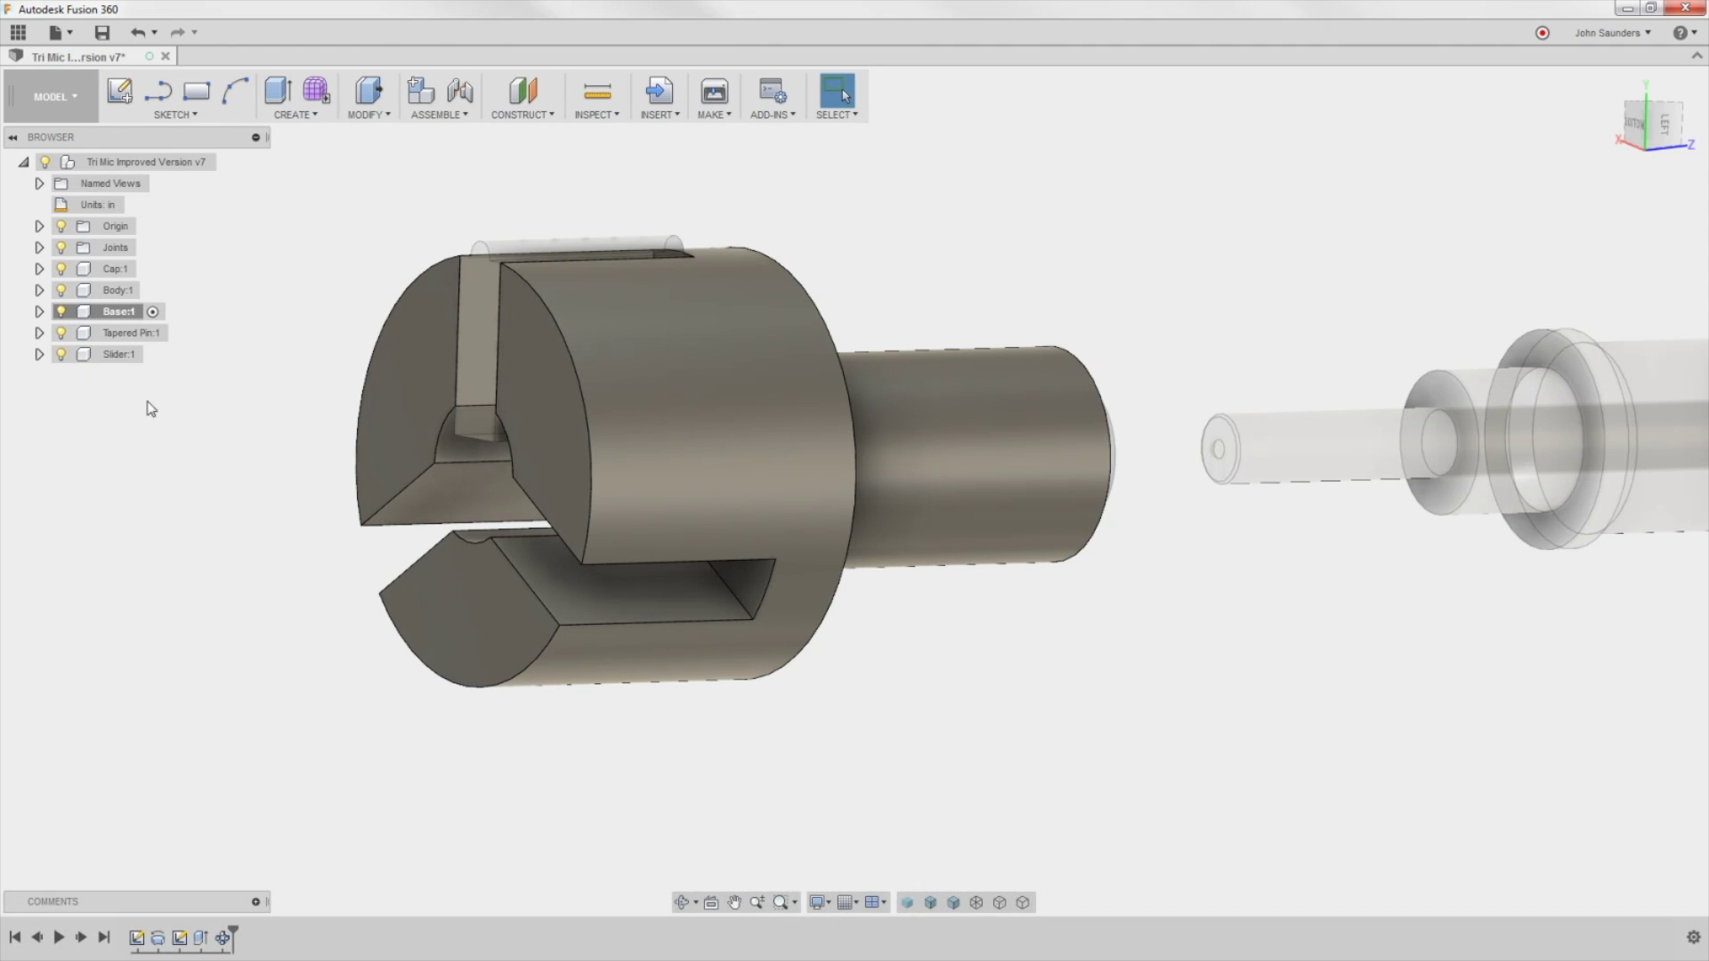
# Step: Activate Slider:1 and orbit and zoom to inspect it seated in the slot
pyautogui.click(156, 354)
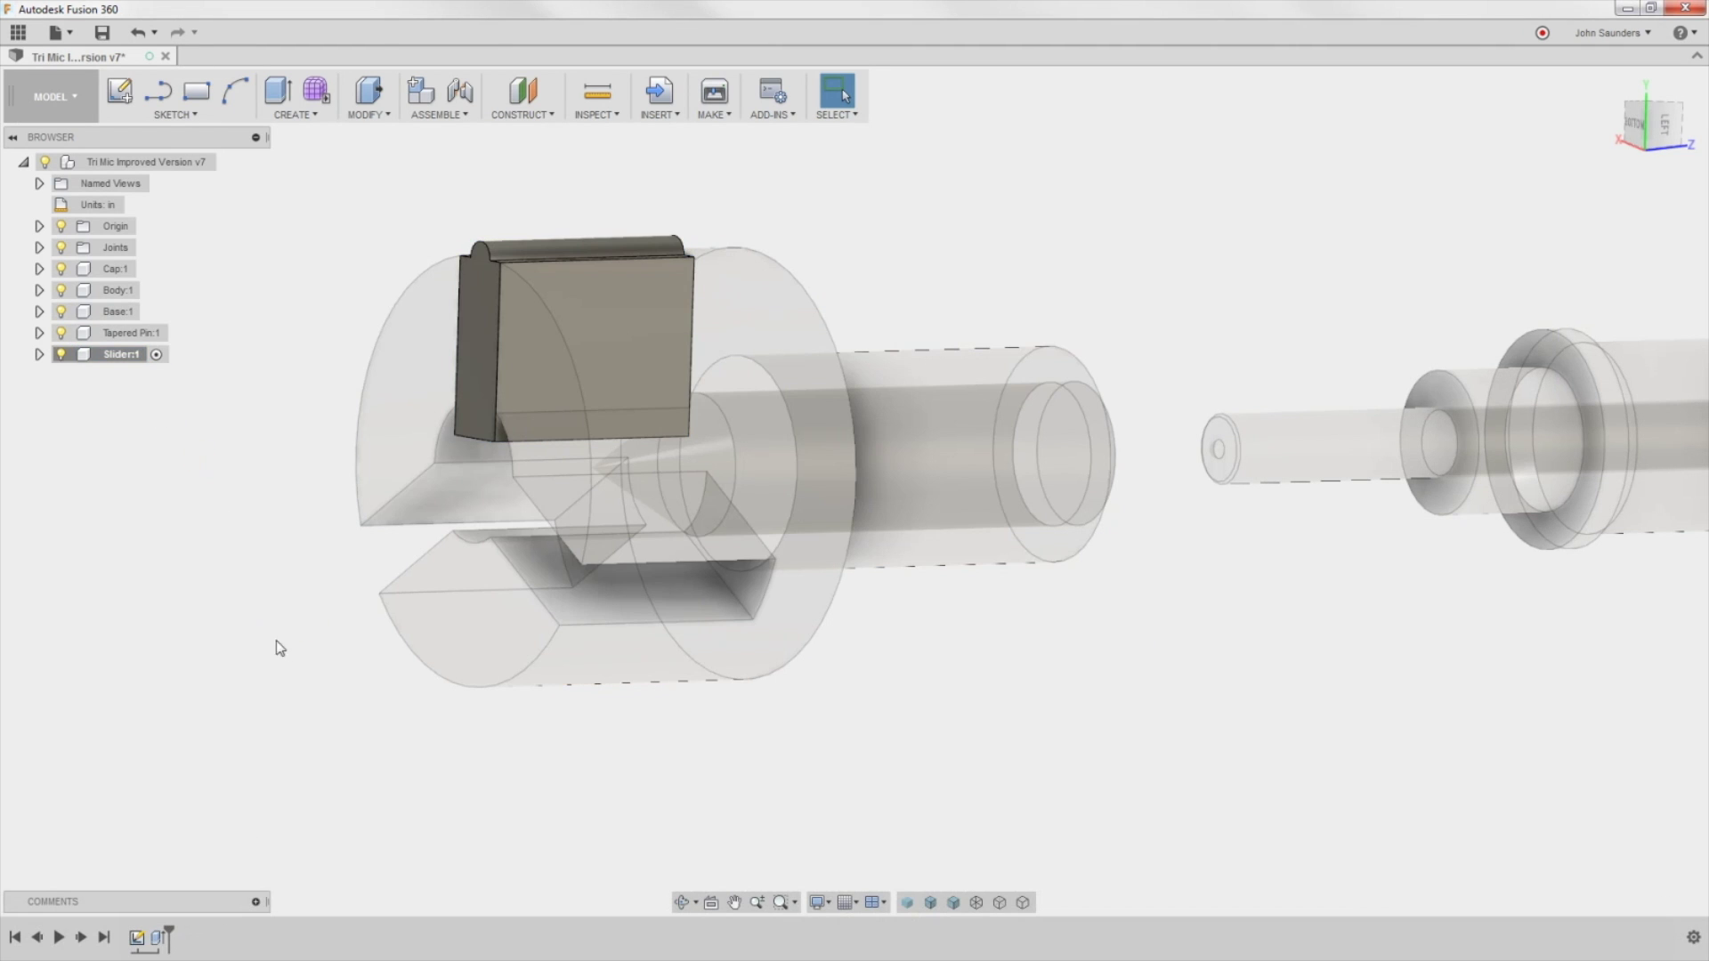
pyautogui.keyDown('shift'); pyautogui.moveTo(279, 647); pyautogui.dragTo(953, 282, button='middle'); pyautogui.keyUp('shift')
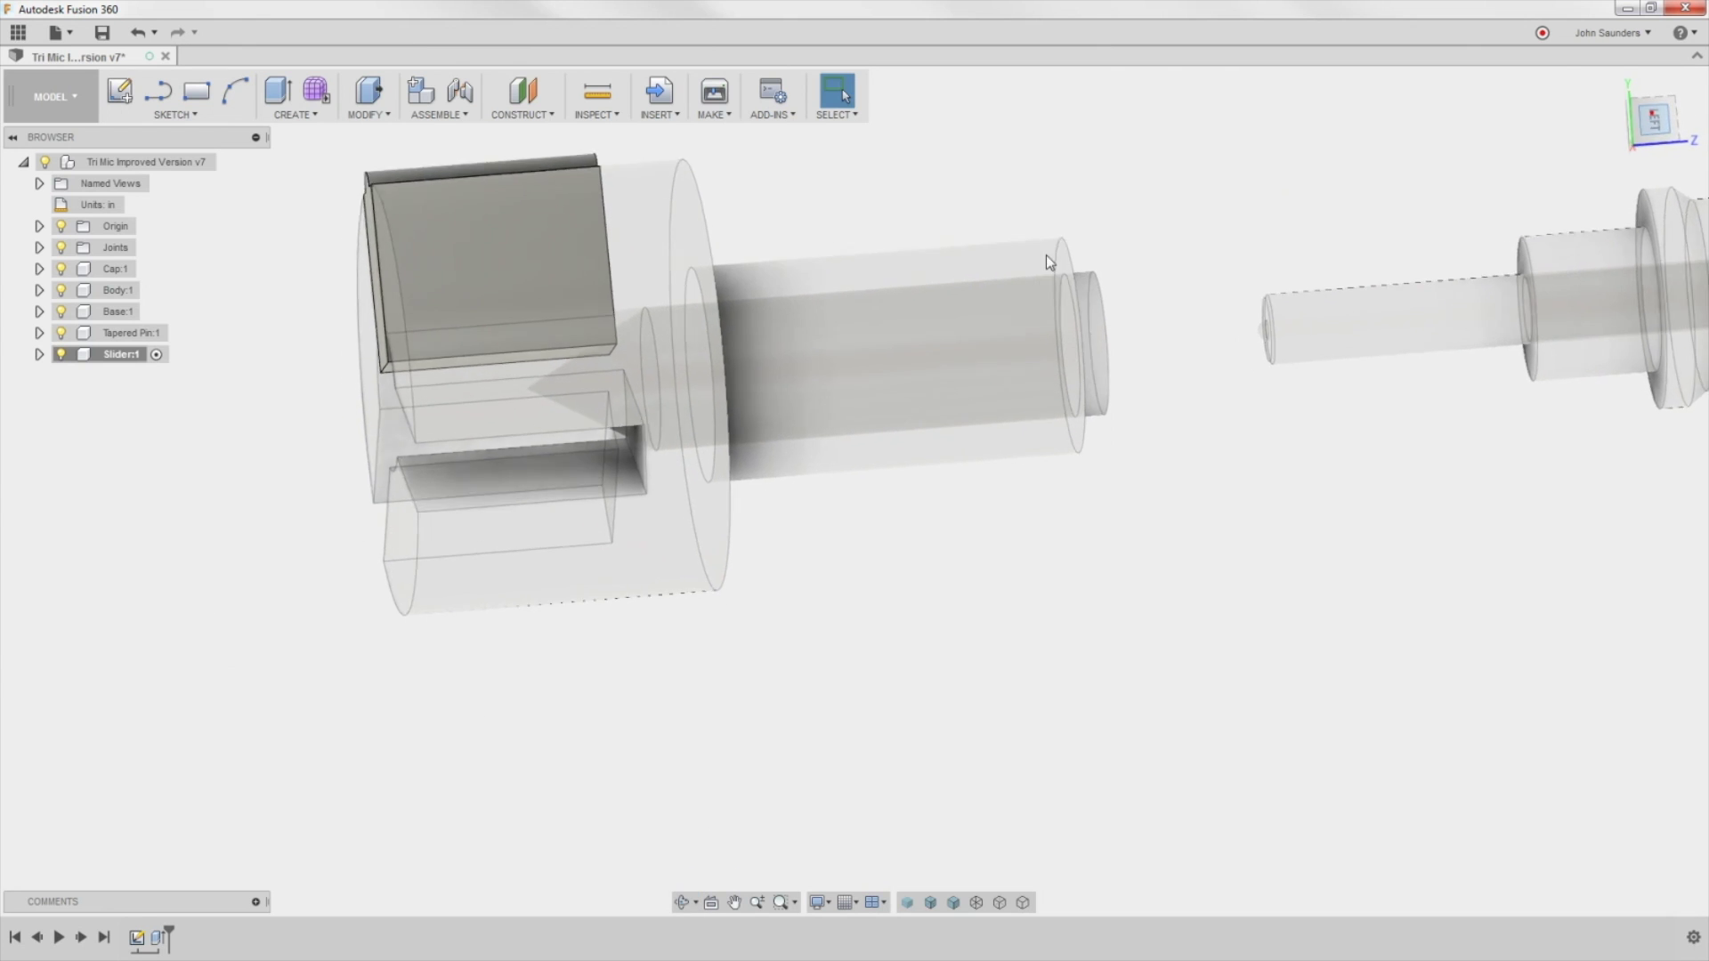
pyautogui.scroll(10, 784, 176)
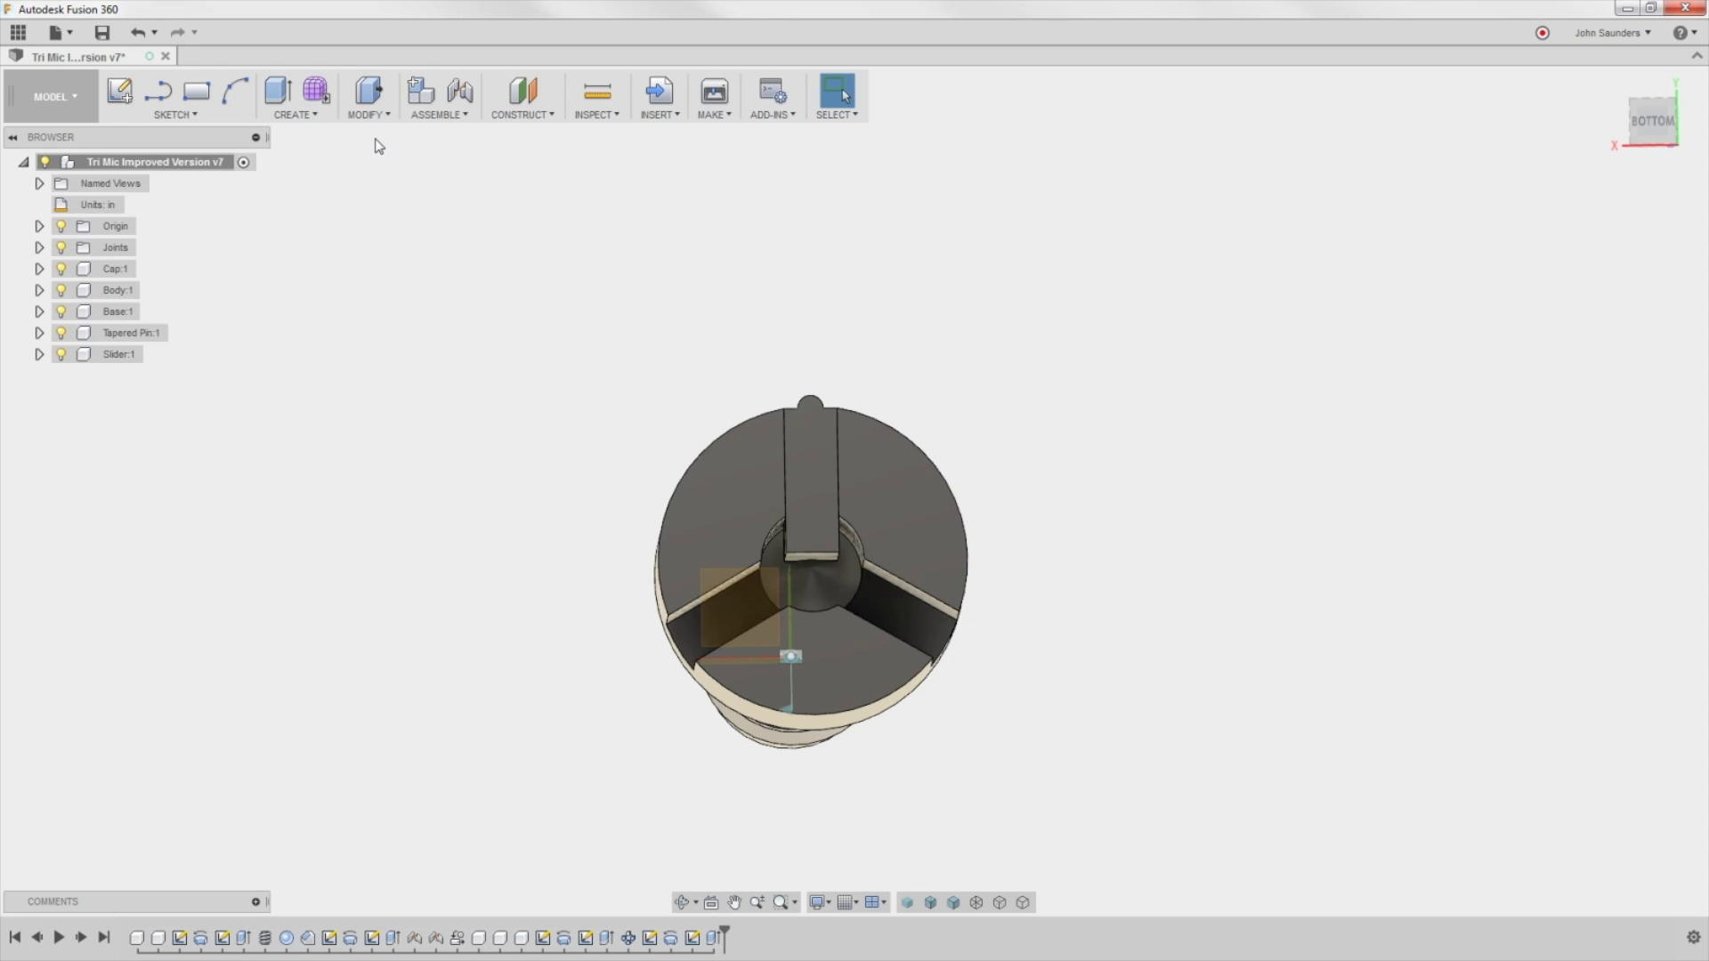
# Step: Circular-pattern the Slider:1 component three times around the chuck's outer round edge
pyautogui.click(313, 114)
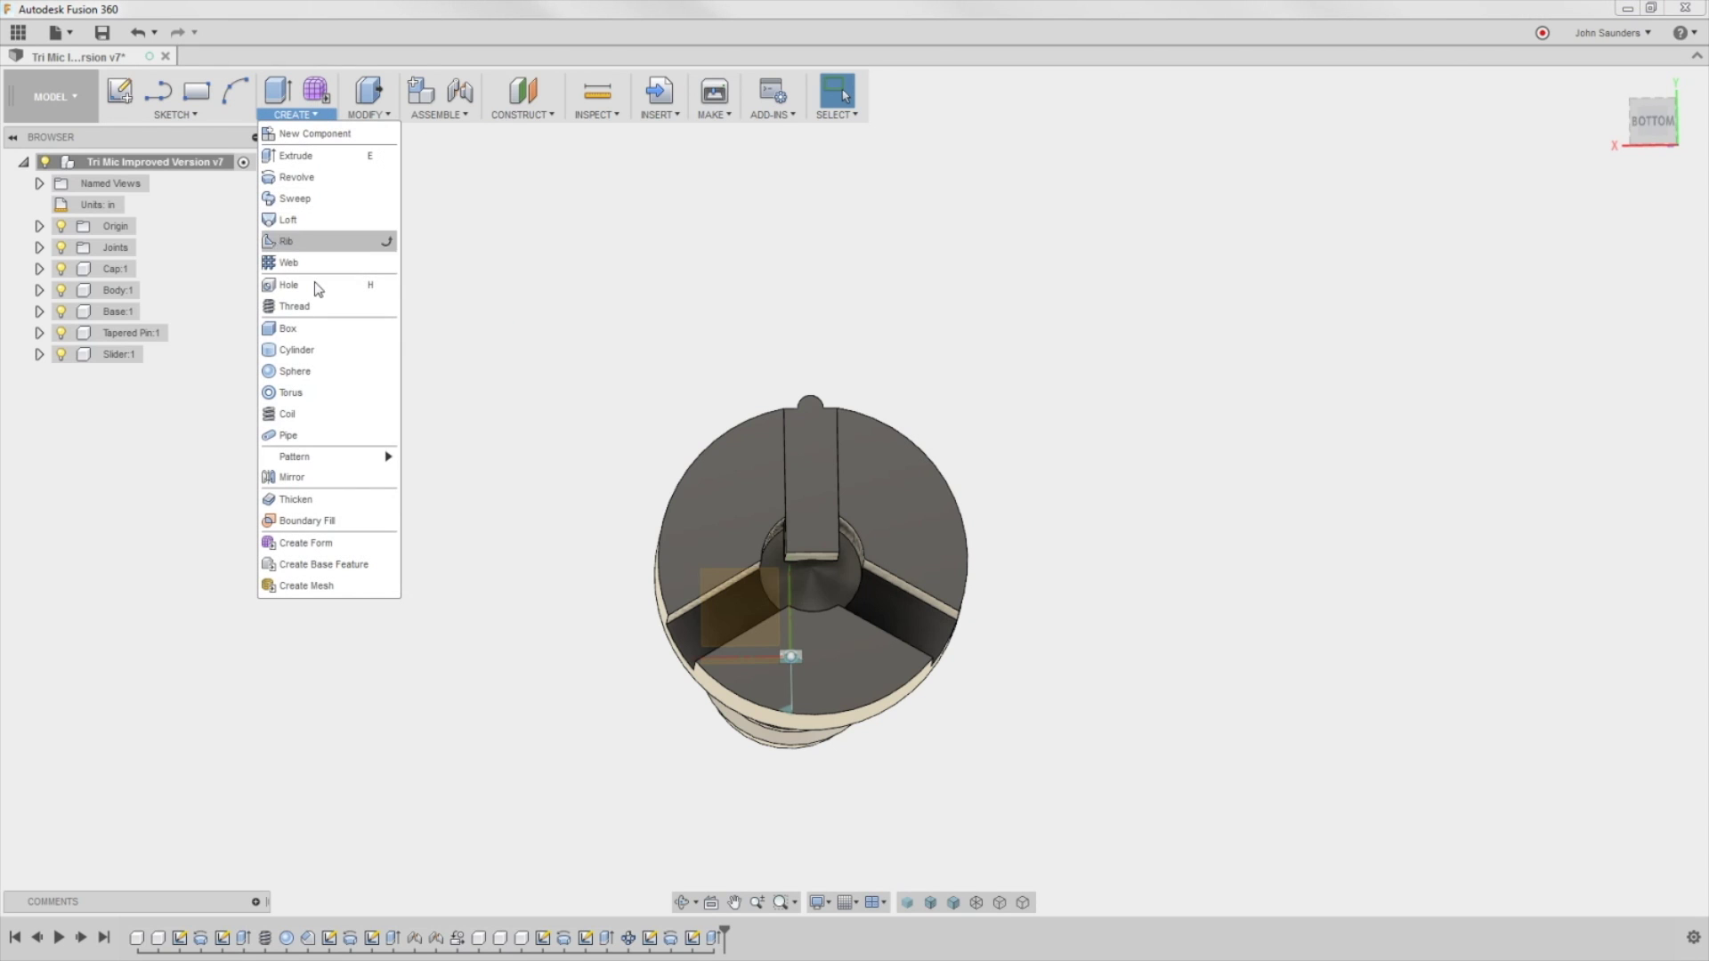
pyautogui.click(326, 459)
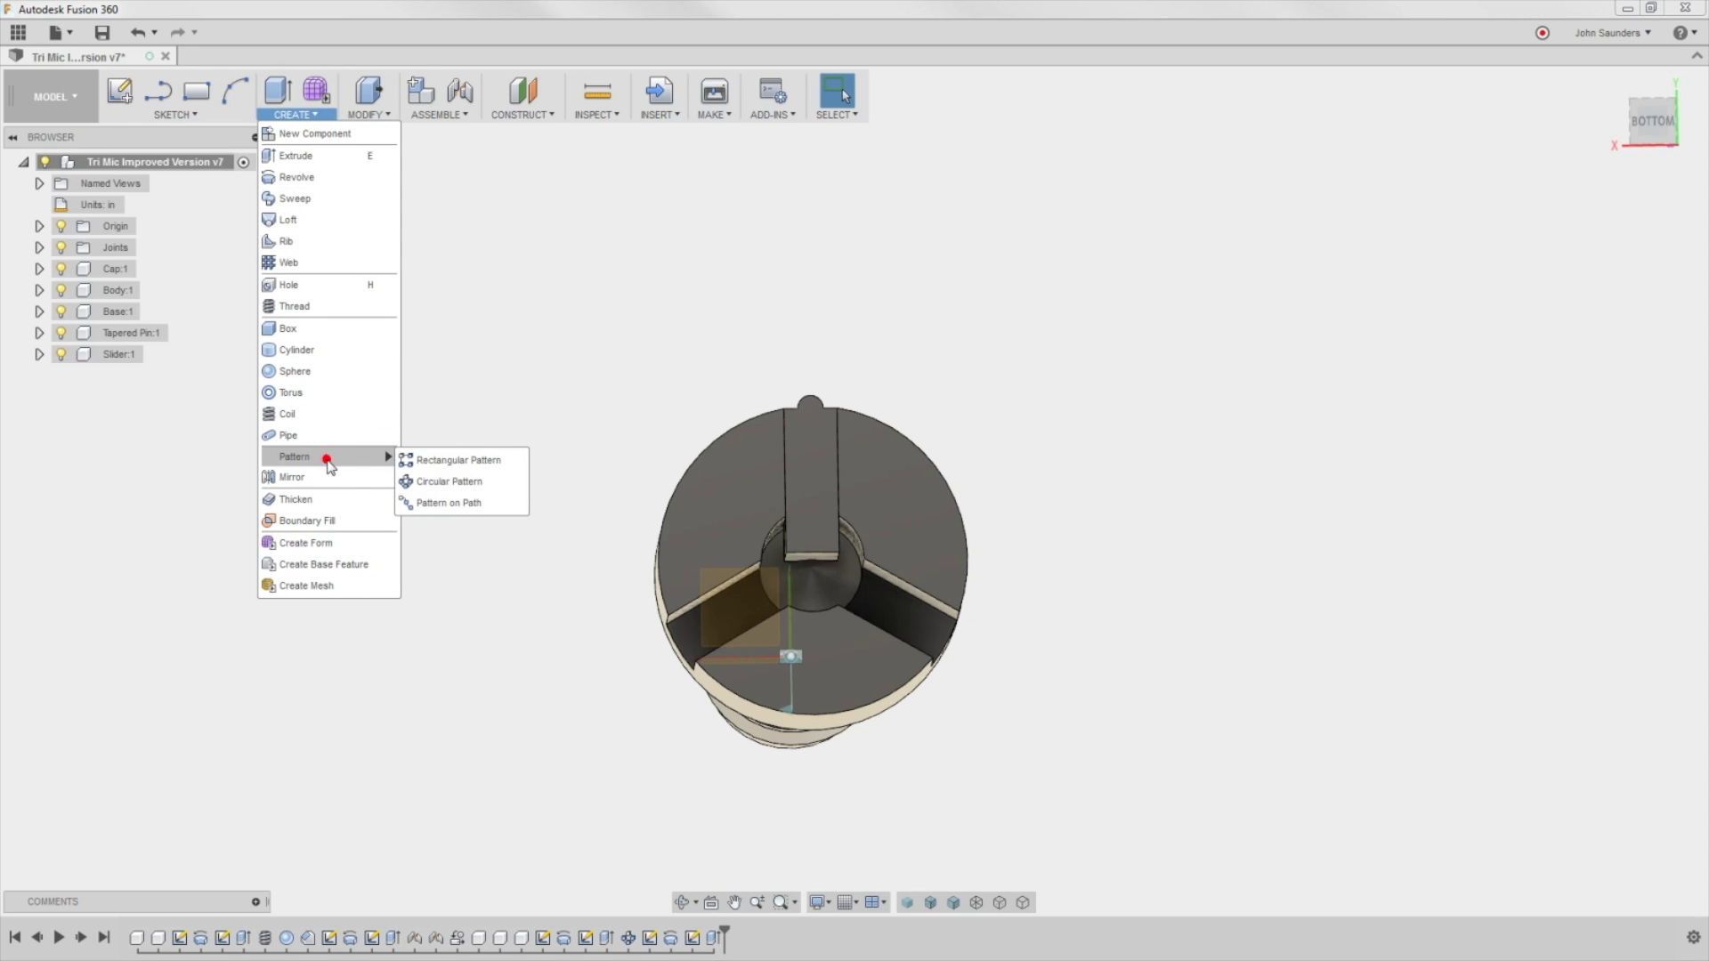
pyautogui.click(479, 479)
pyautogui.click(1141, 398)
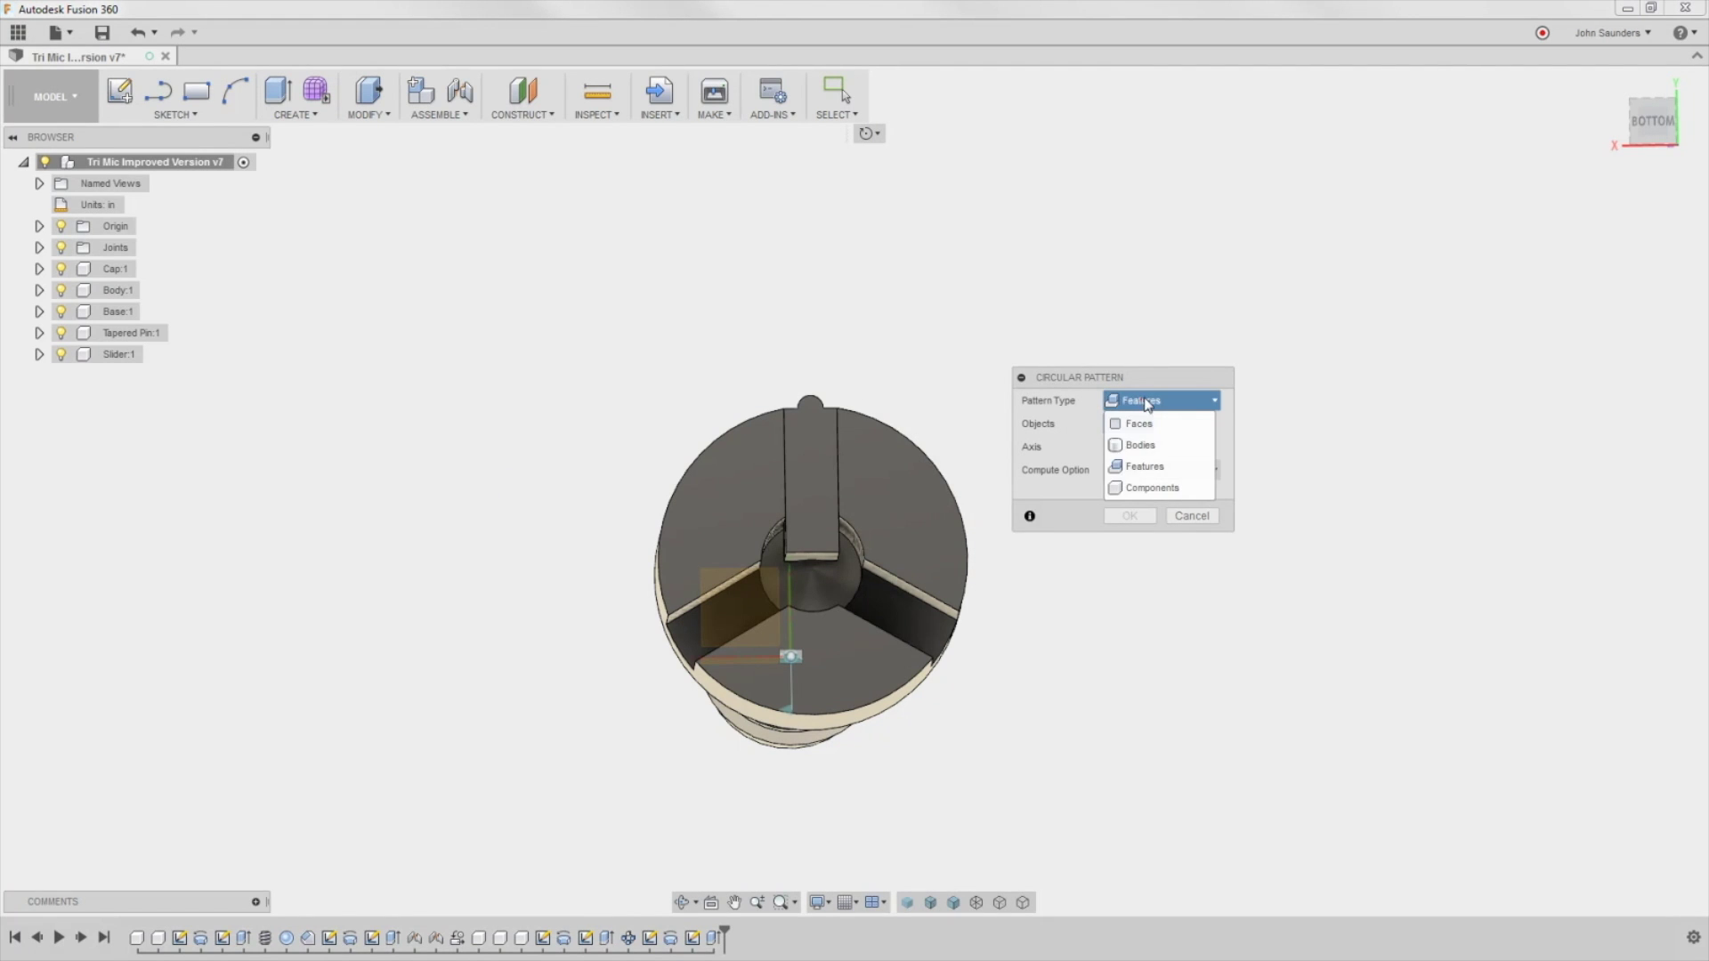
pyautogui.click(1153, 484)
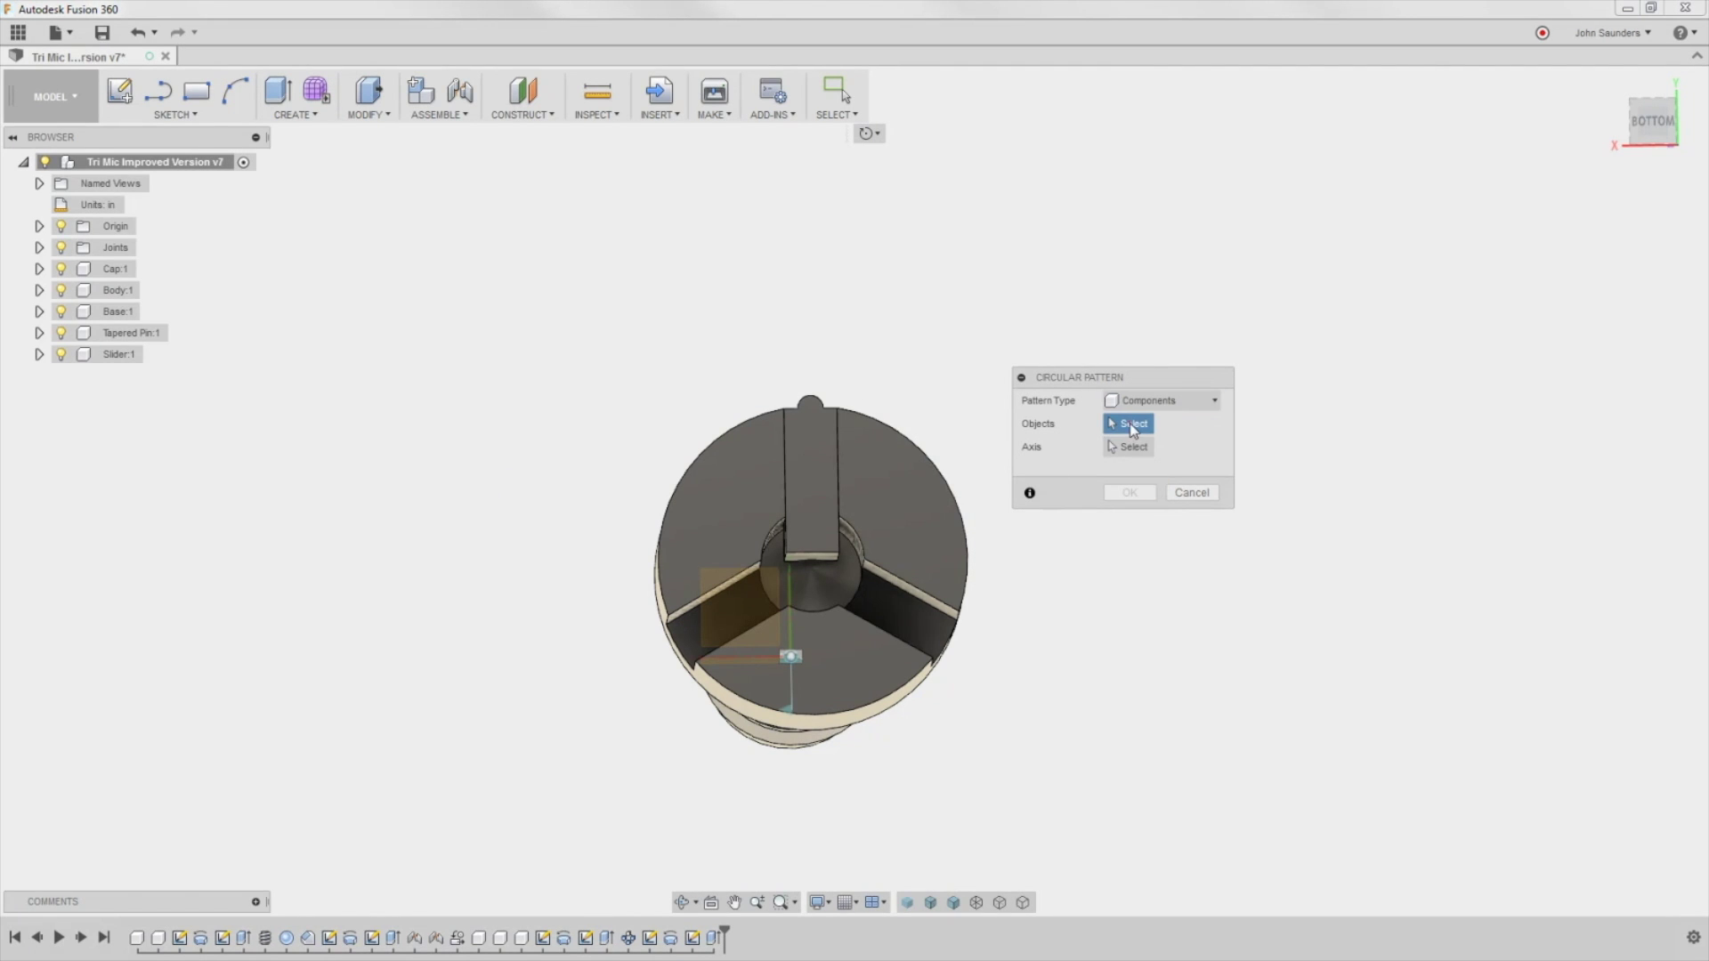
pyautogui.click(114, 357)
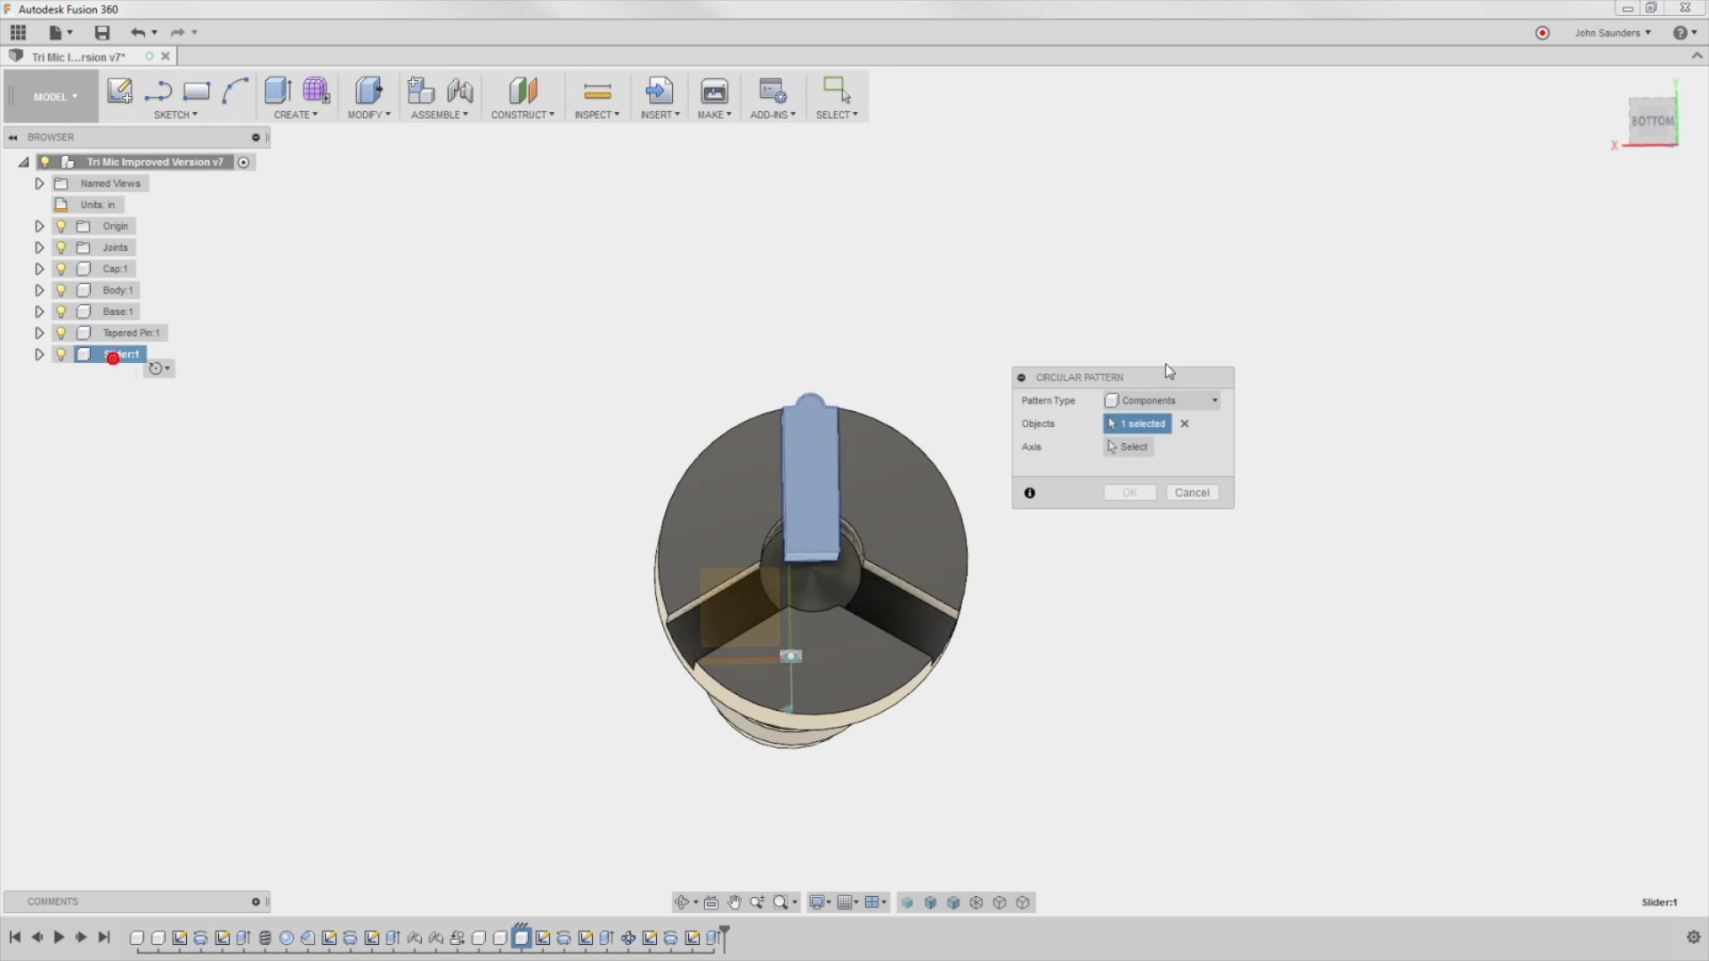
pyautogui.click(933, 463)
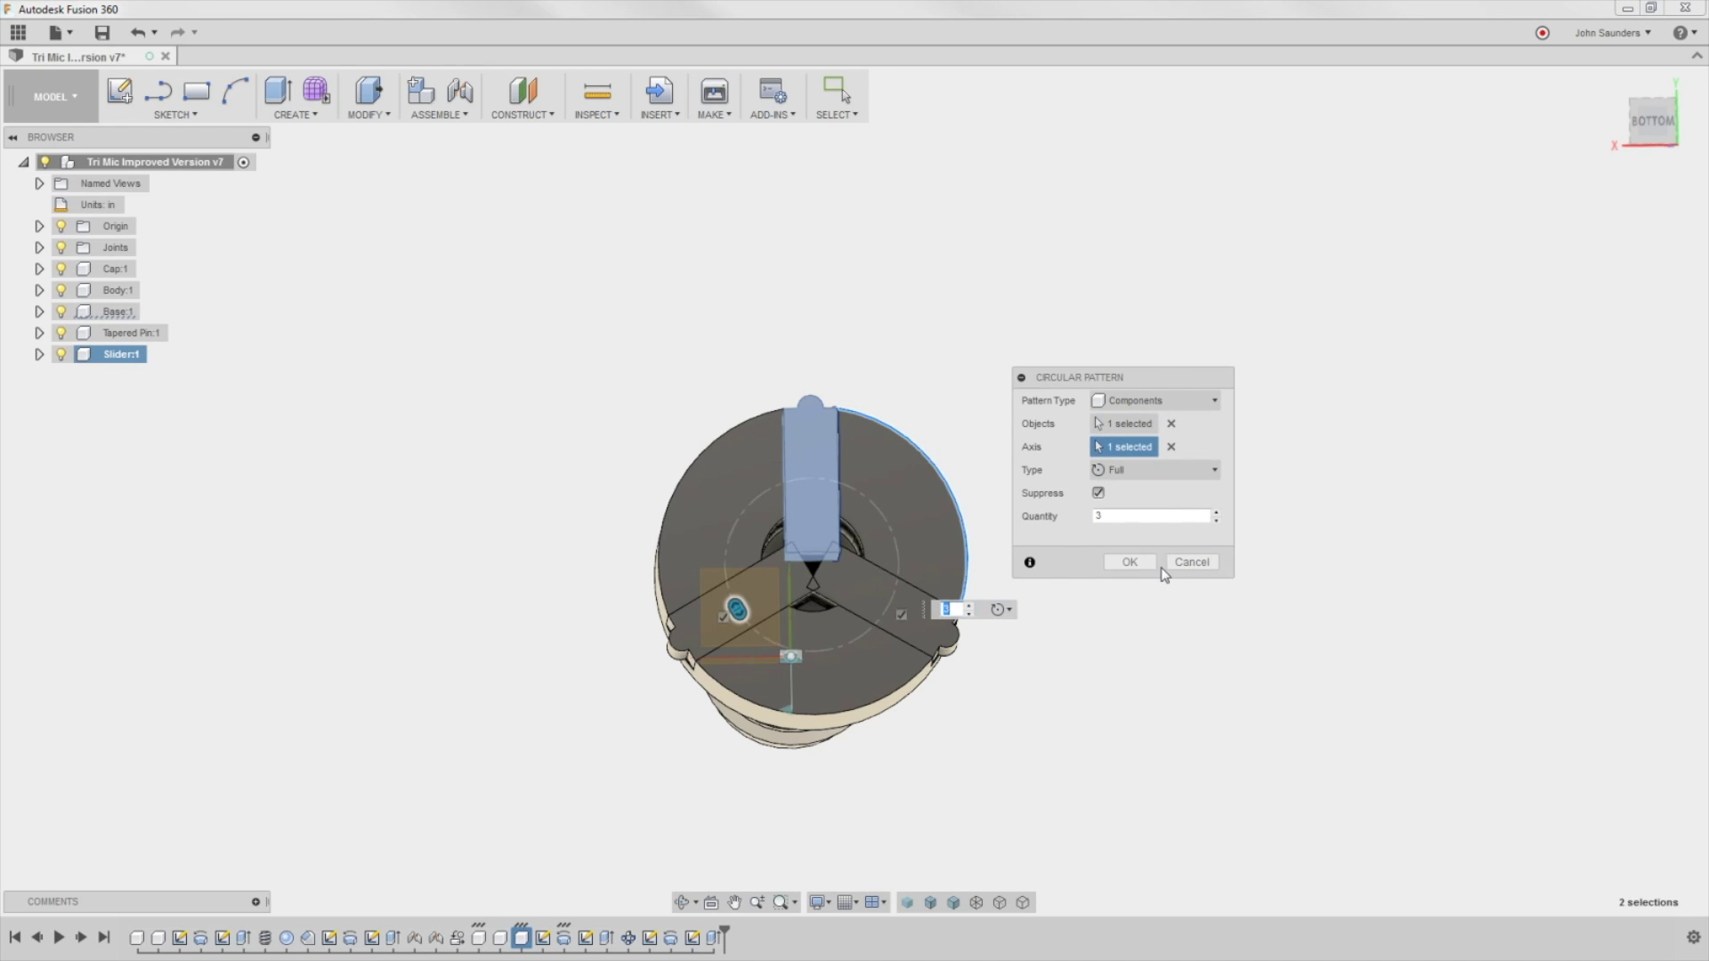
pyautogui.click(1133, 561)
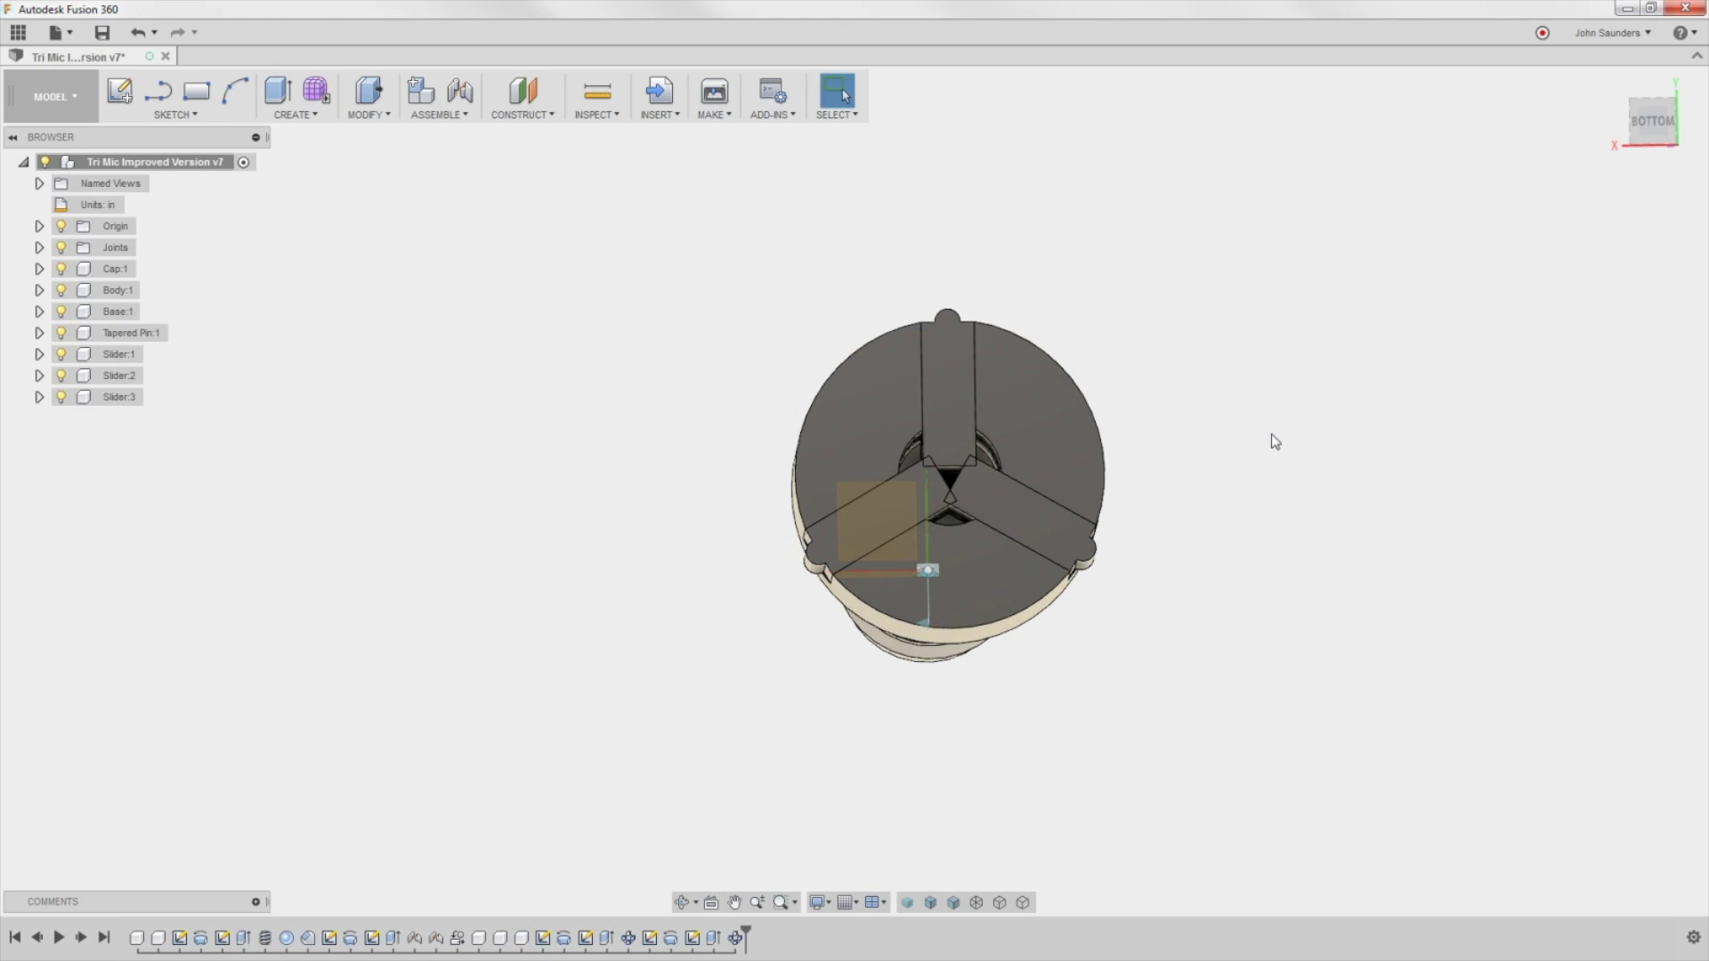
# Step: Orbit to view the three sliders in 3D and select Slider:1 in the browser
pyautogui.keyDown('shift'); pyautogui.moveTo(1270, 439); pyautogui.dragTo(625, 571, button='middle'); pyautogui.keyUp('shift')
pyautogui.scroll(5, 930, 478)
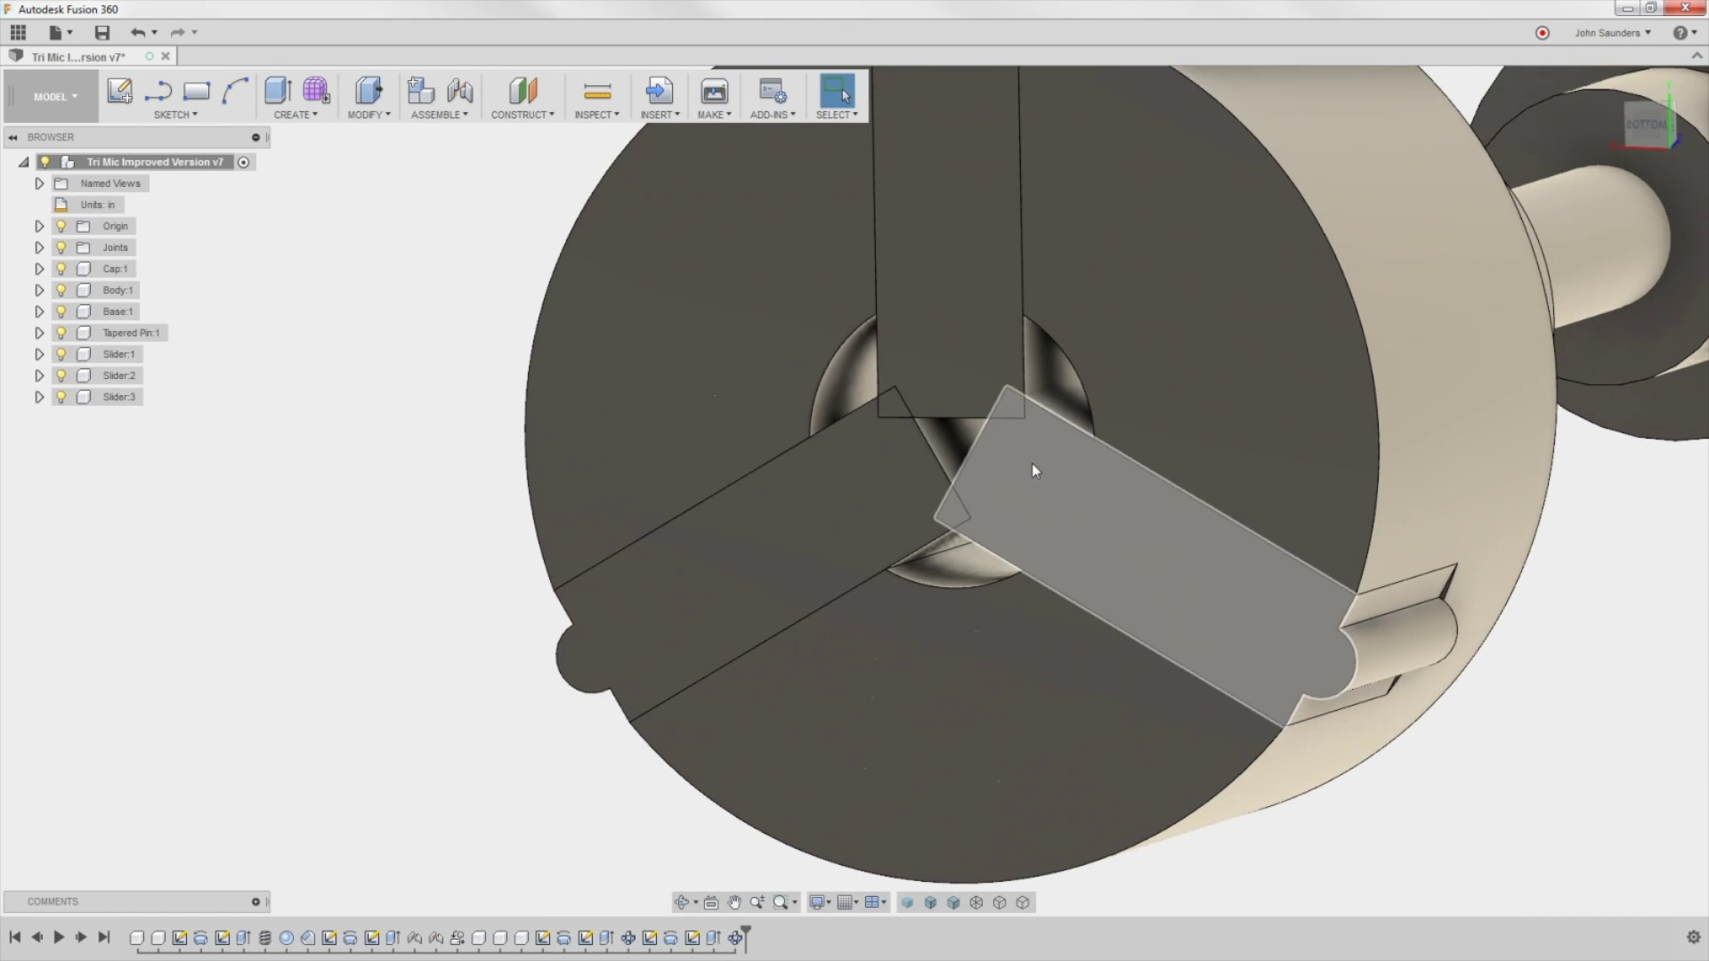
pyautogui.scroll(-5, 991, 418)
pyautogui.keyDown('shift'); pyautogui.moveTo(1009, 445); pyautogui.dragTo(1059, 472, button='middle'); pyautogui.keyUp('shift')
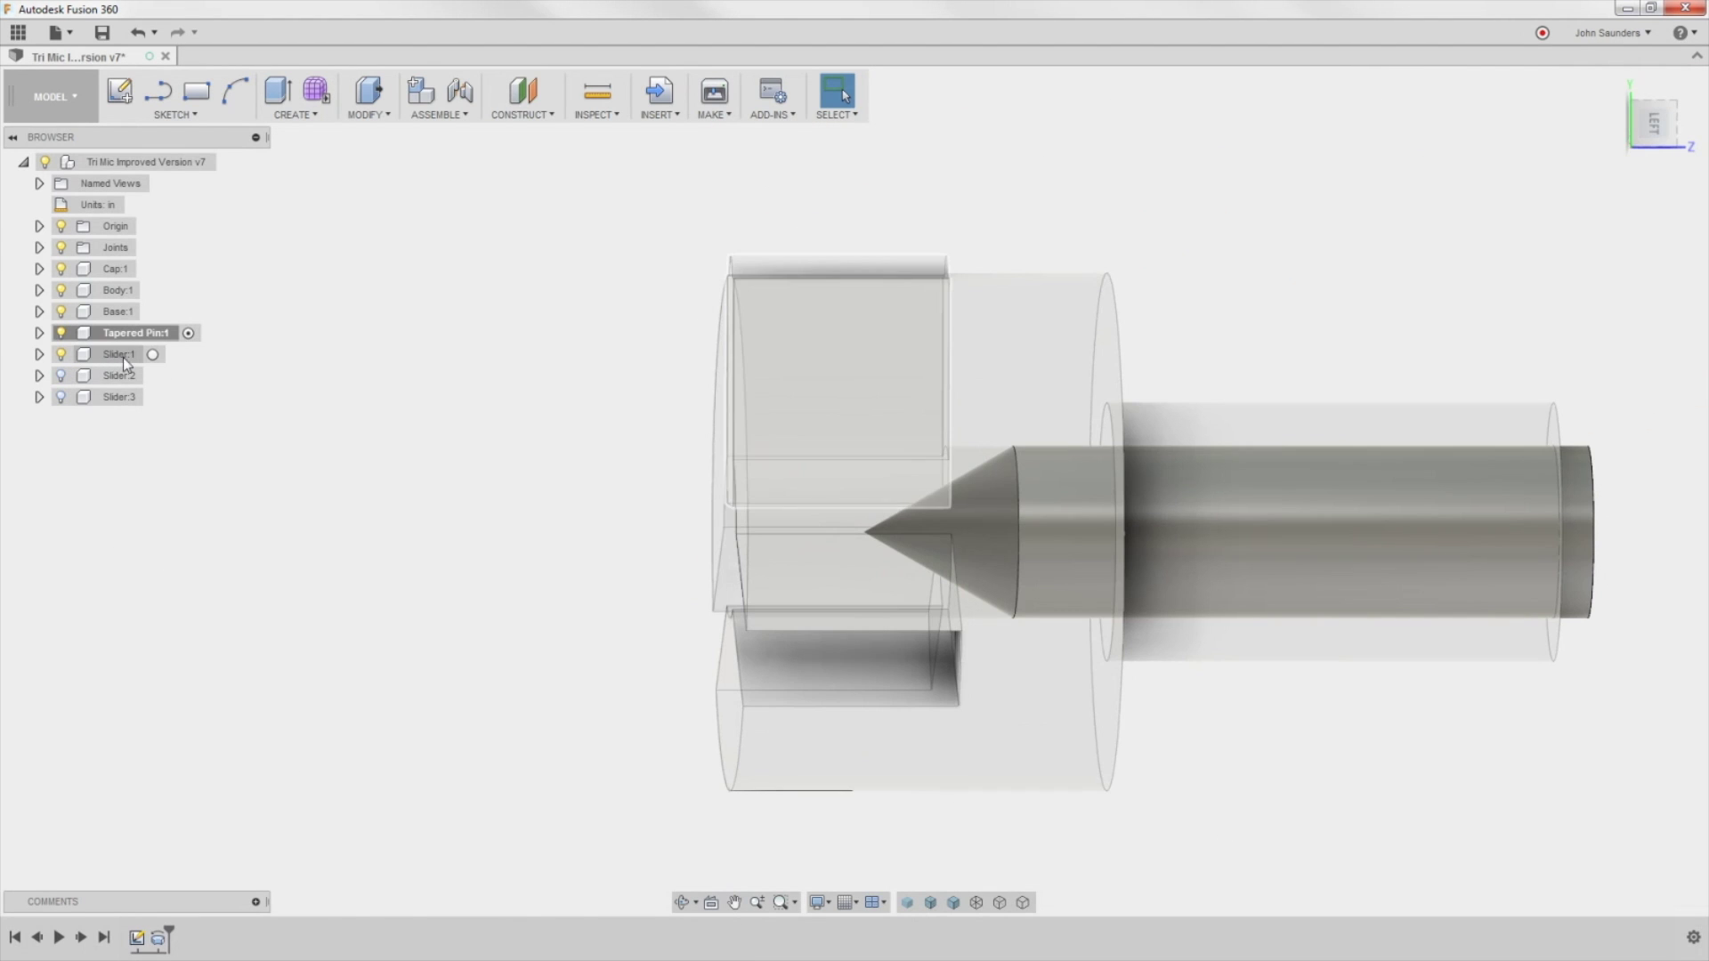
pyautogui.click(142, 356)
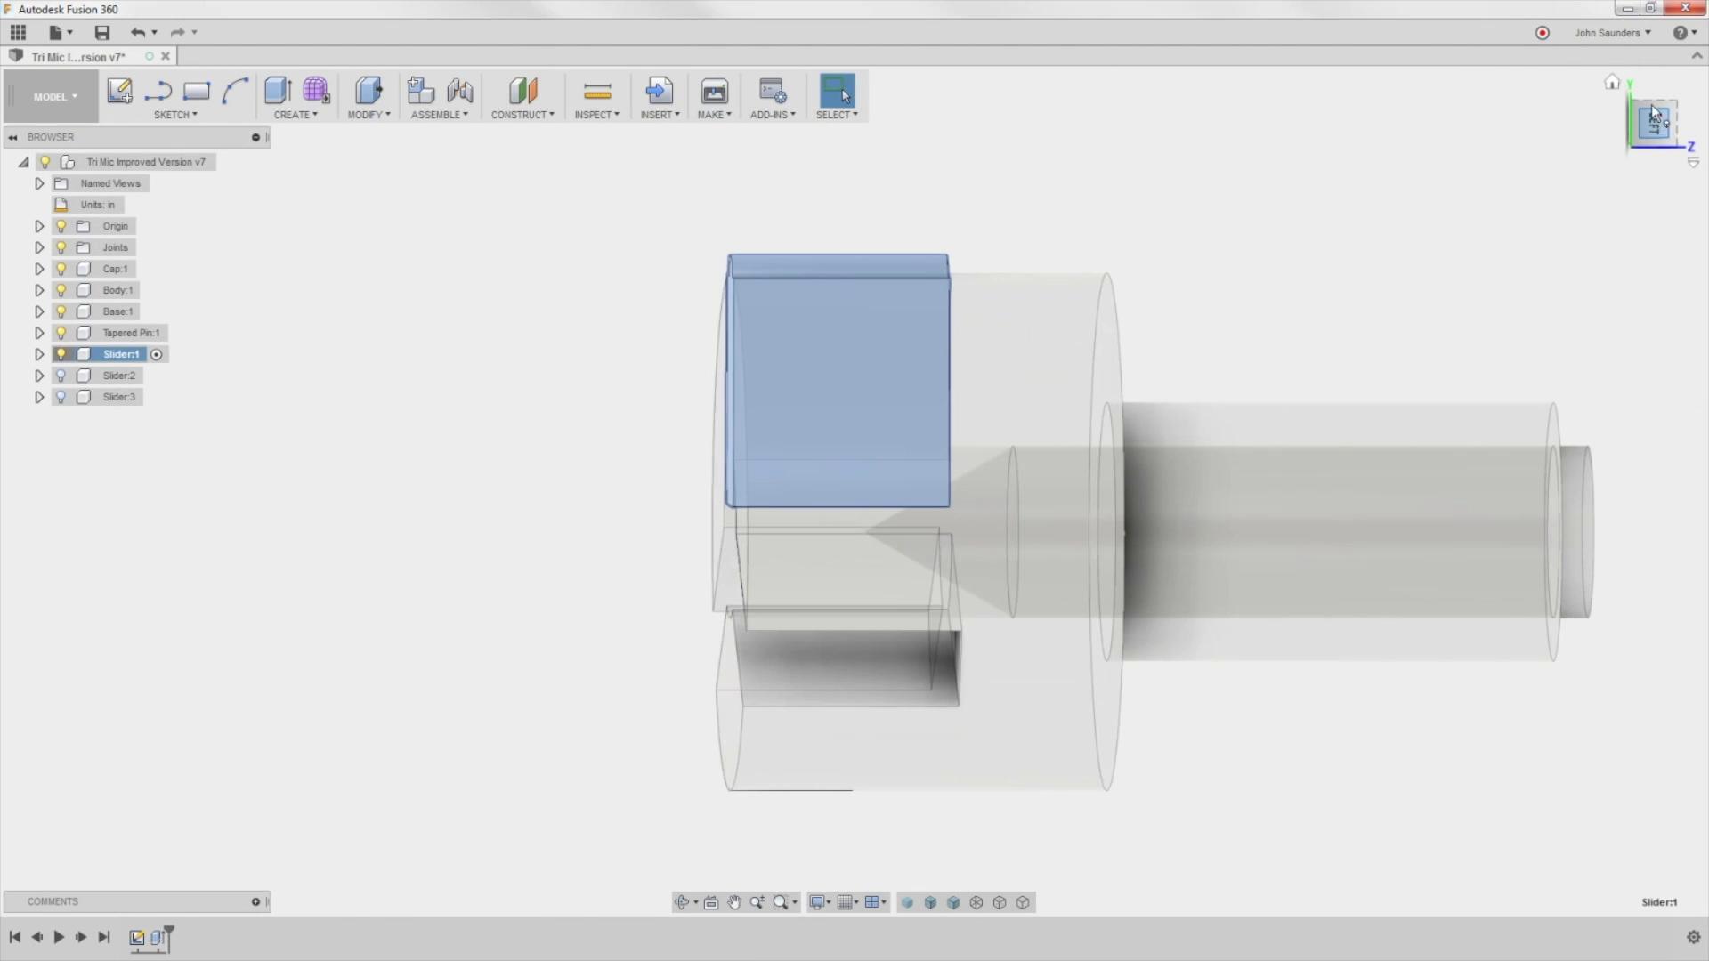
# Step: Hide Base:1, view from the left, and sketch on the slider face with the cone base edge projected
pyautogui.click(1652, 114)
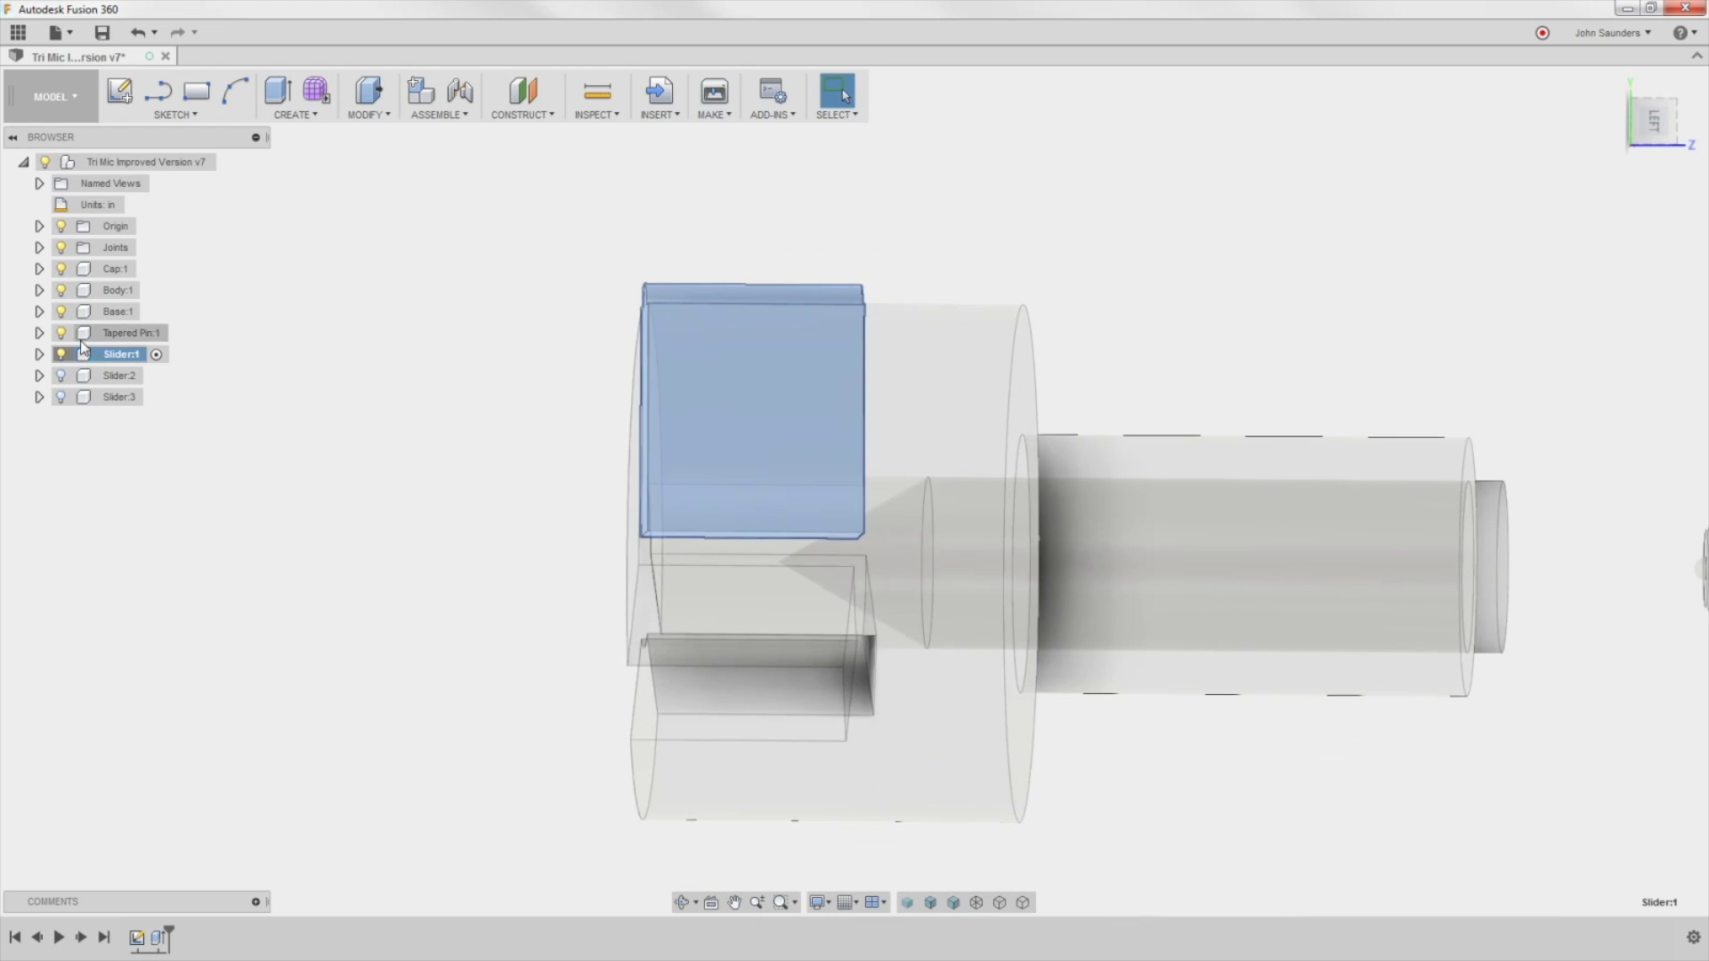
pyautogui.click(61, 312)
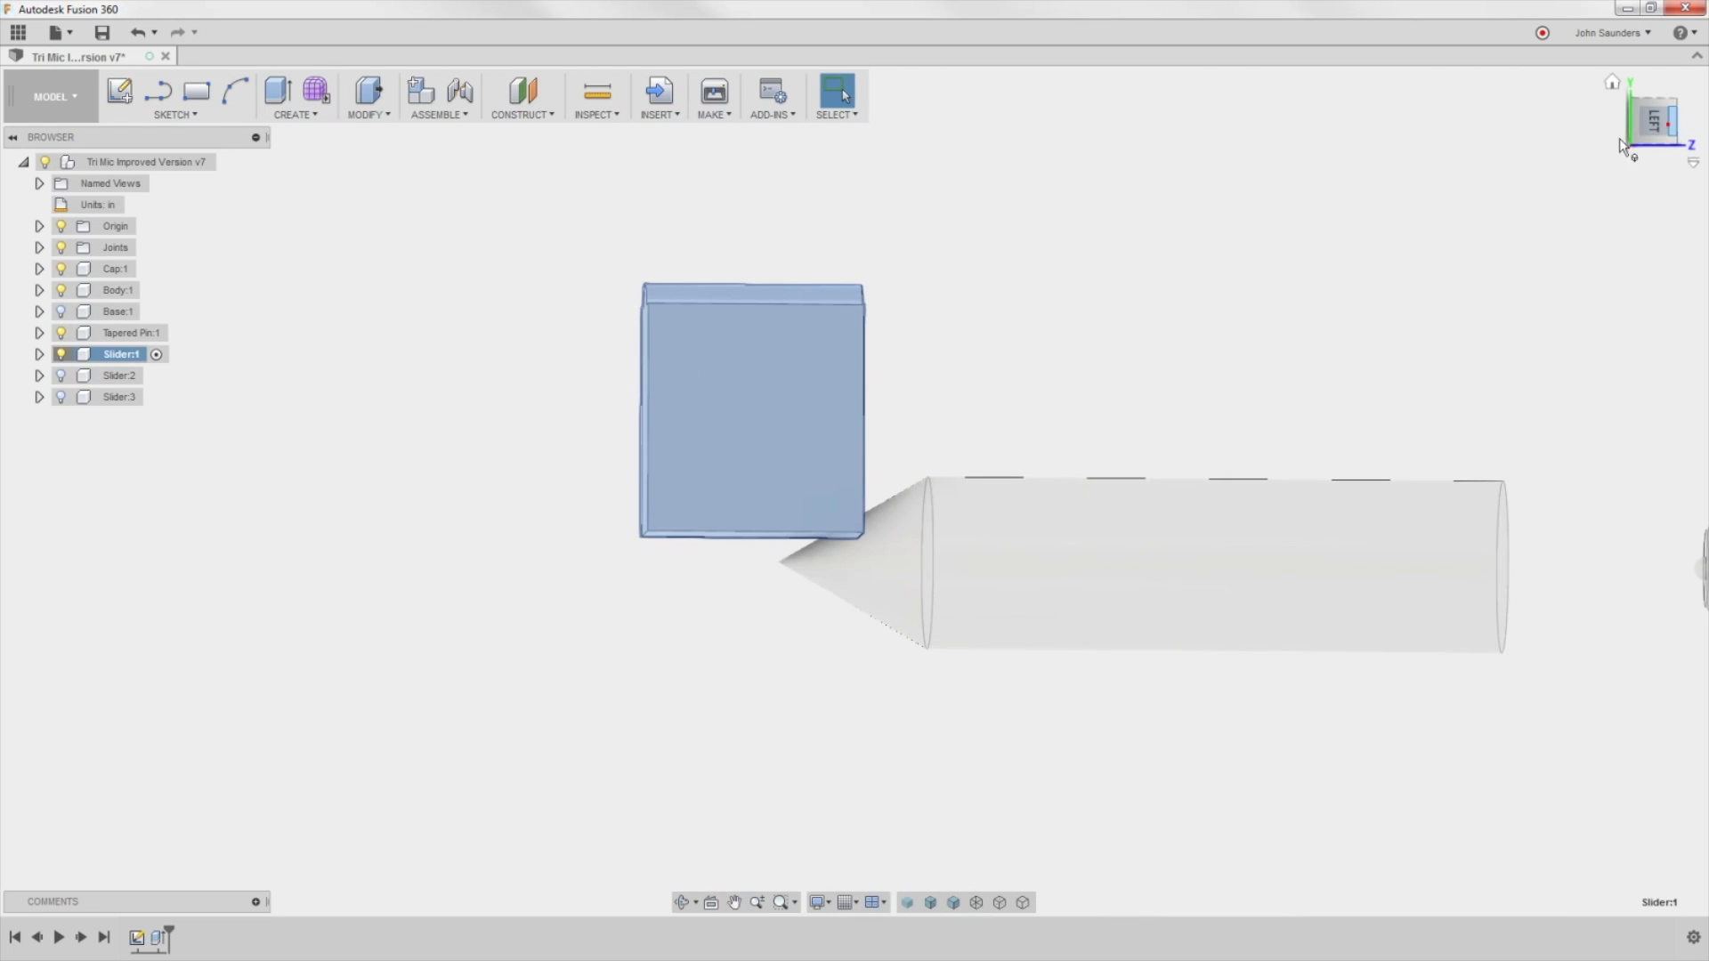
pyautogui.click(1621, 143)
pyautogui.press('l')
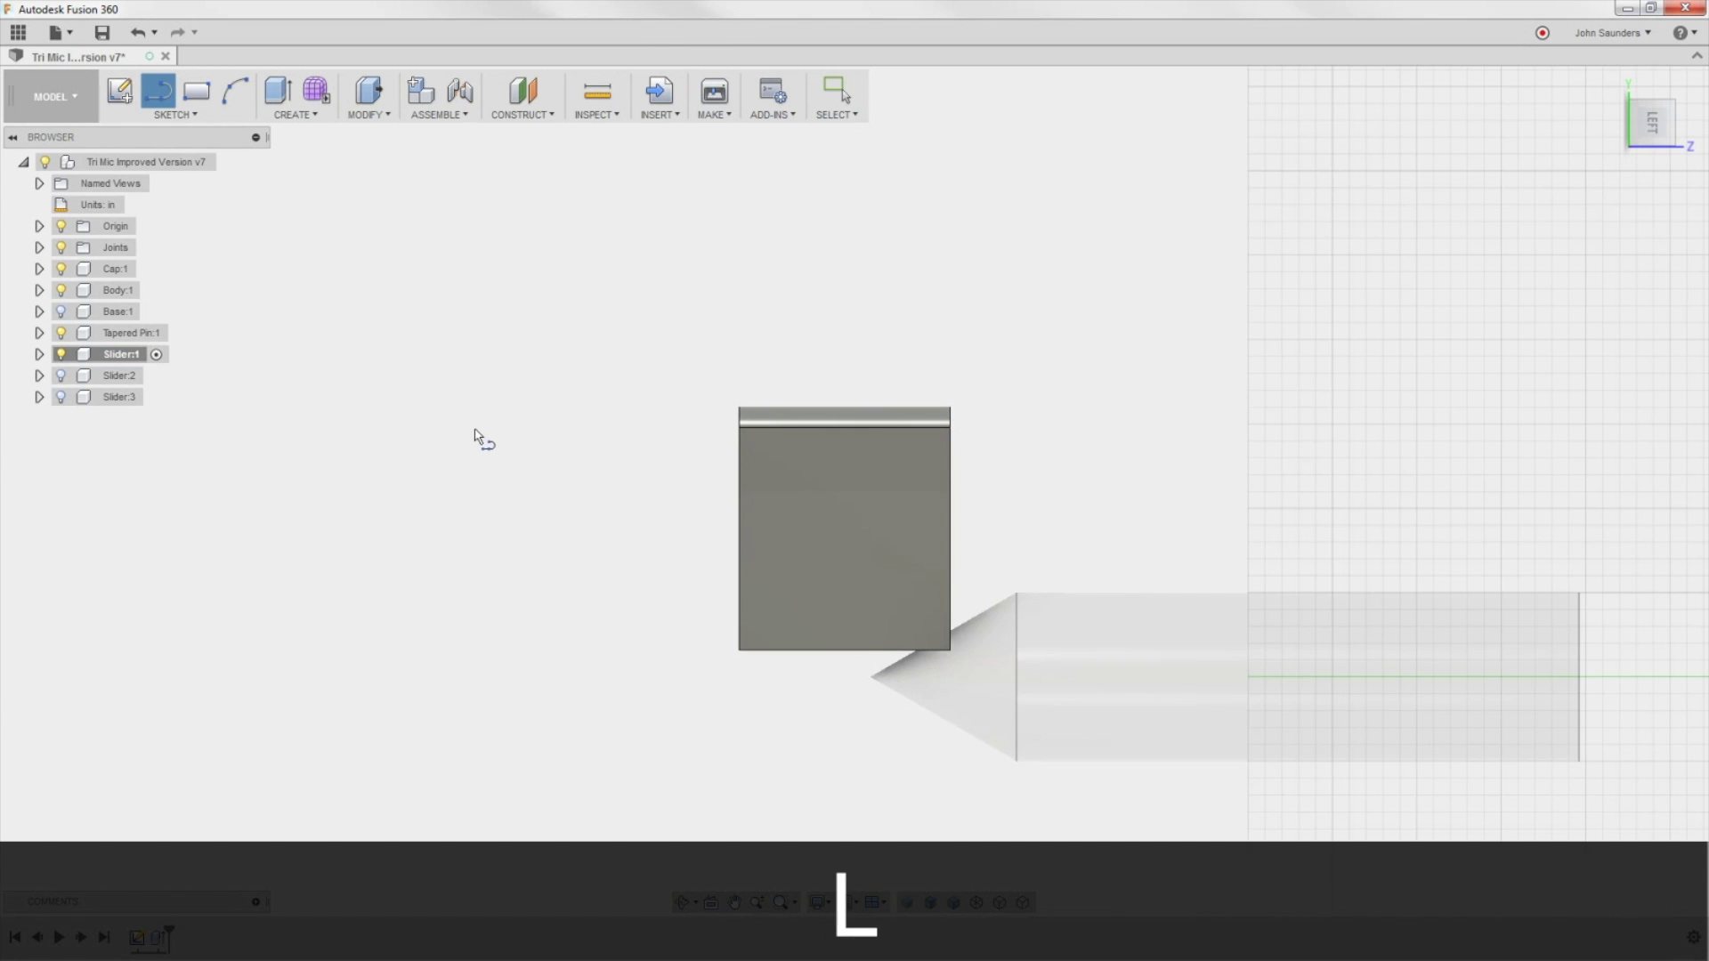
pyautogui.click(881, 535)
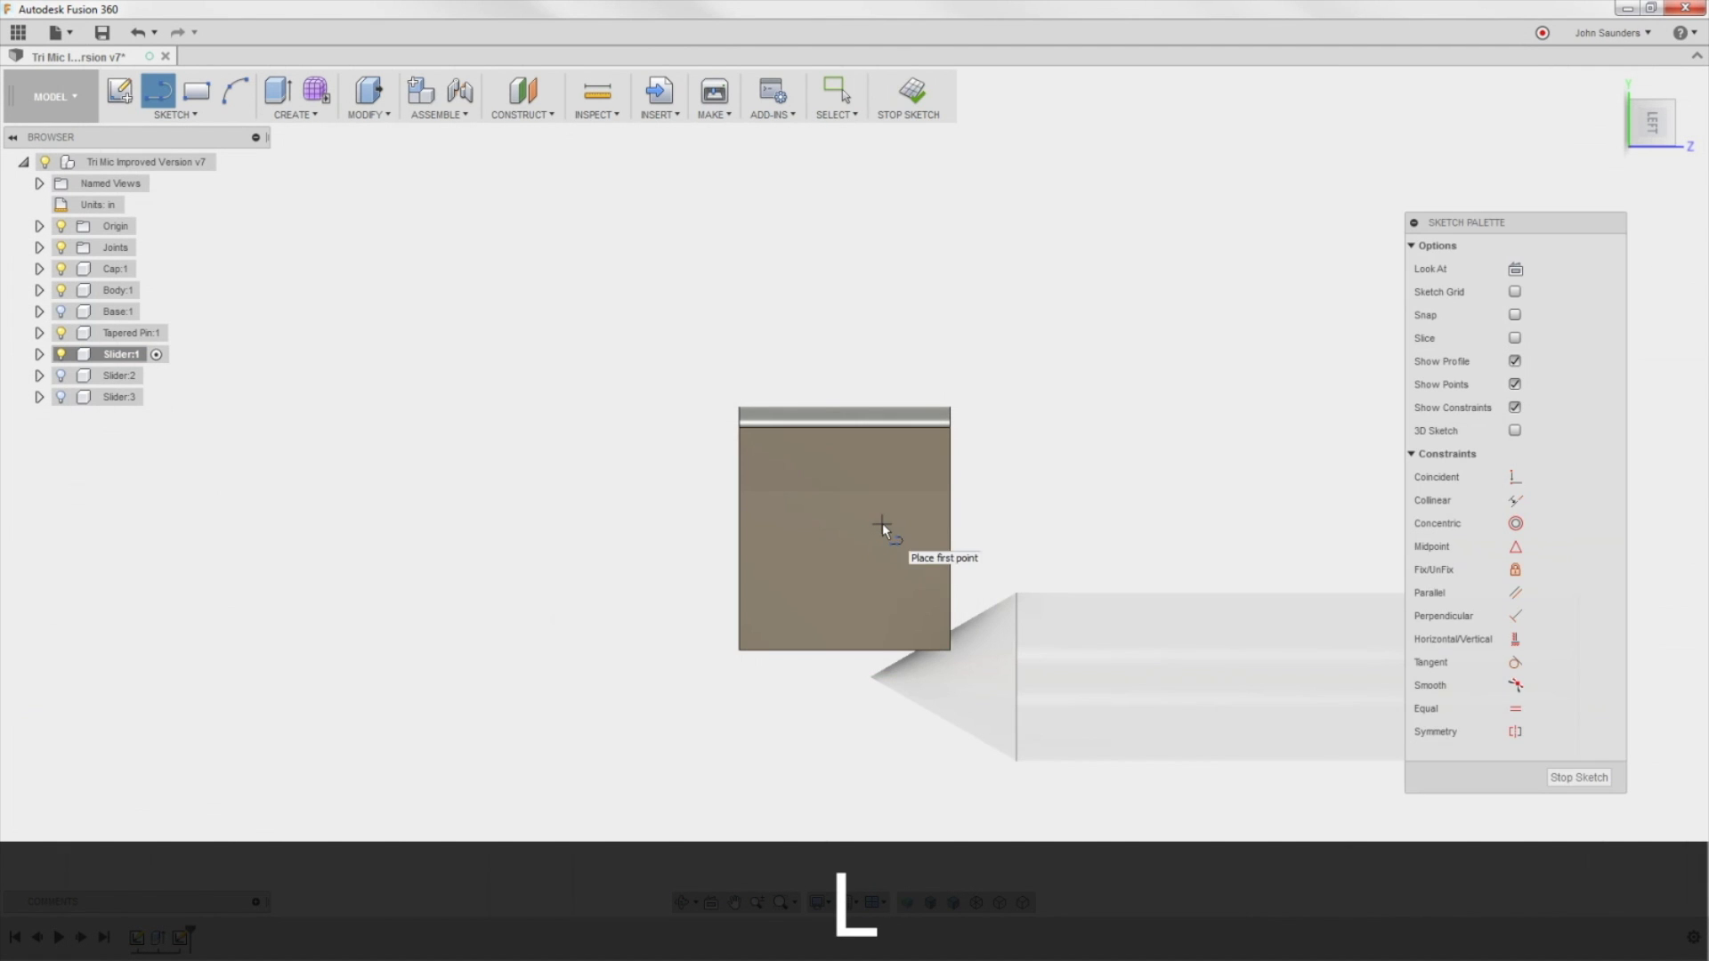
pyautogui.press('p')
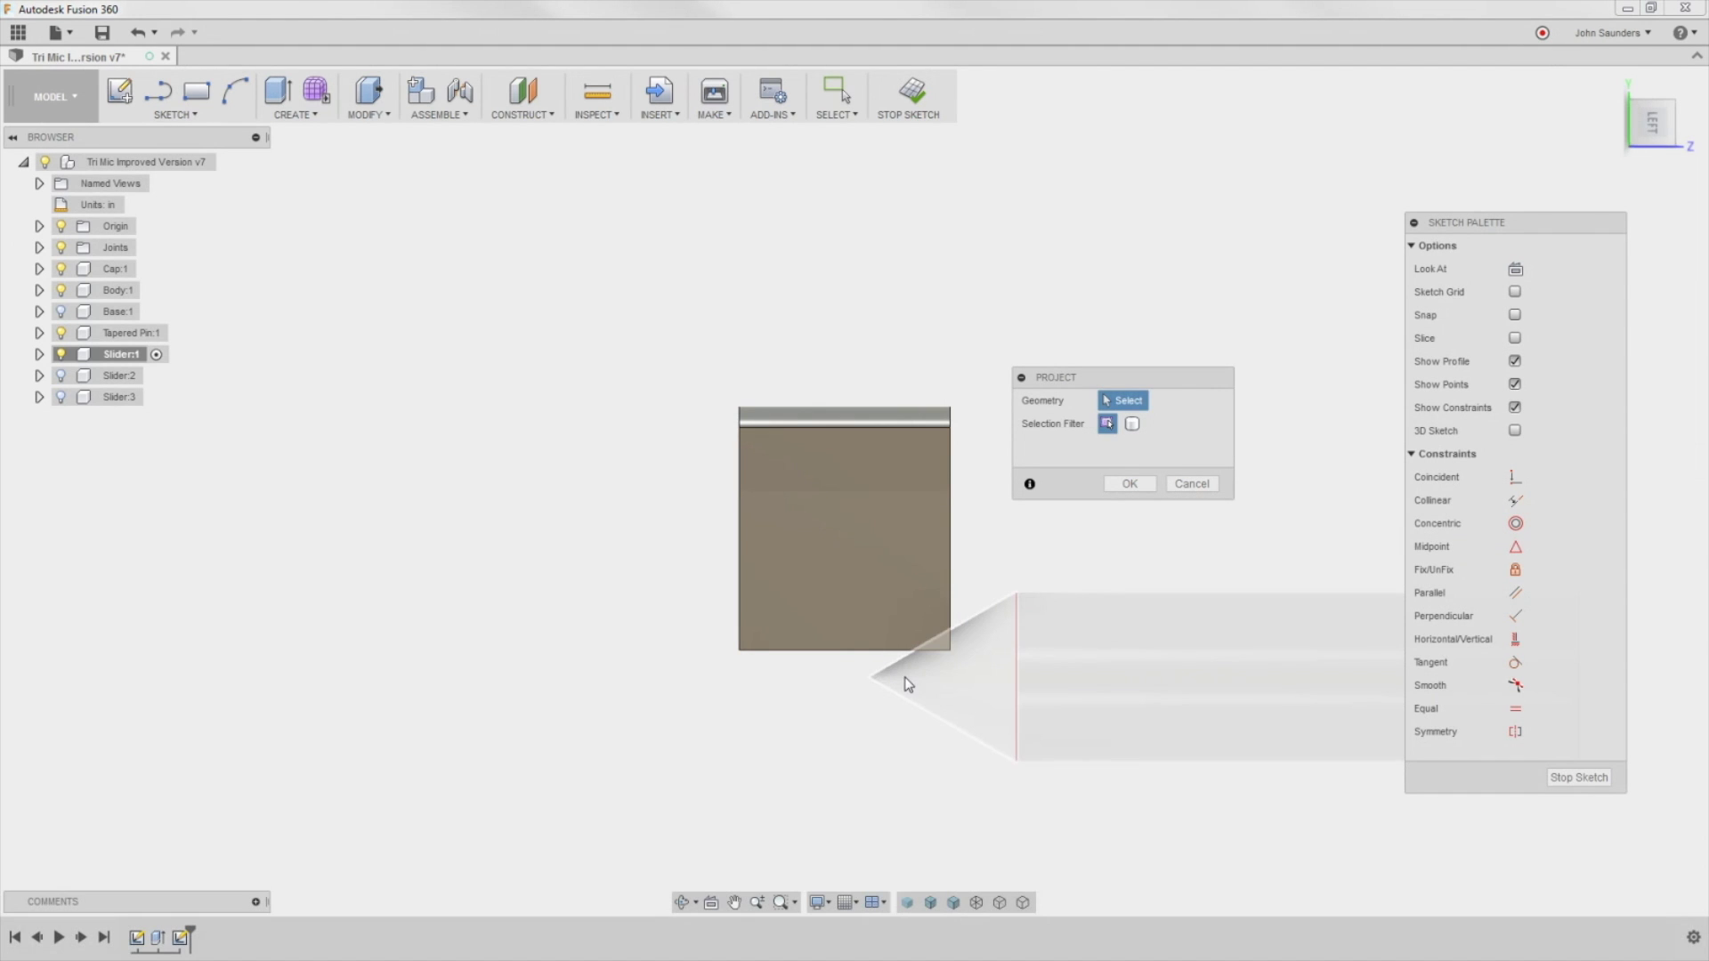
pyautogui.click(897, 677)
pyautogui.scroll(3, 1011, 661)
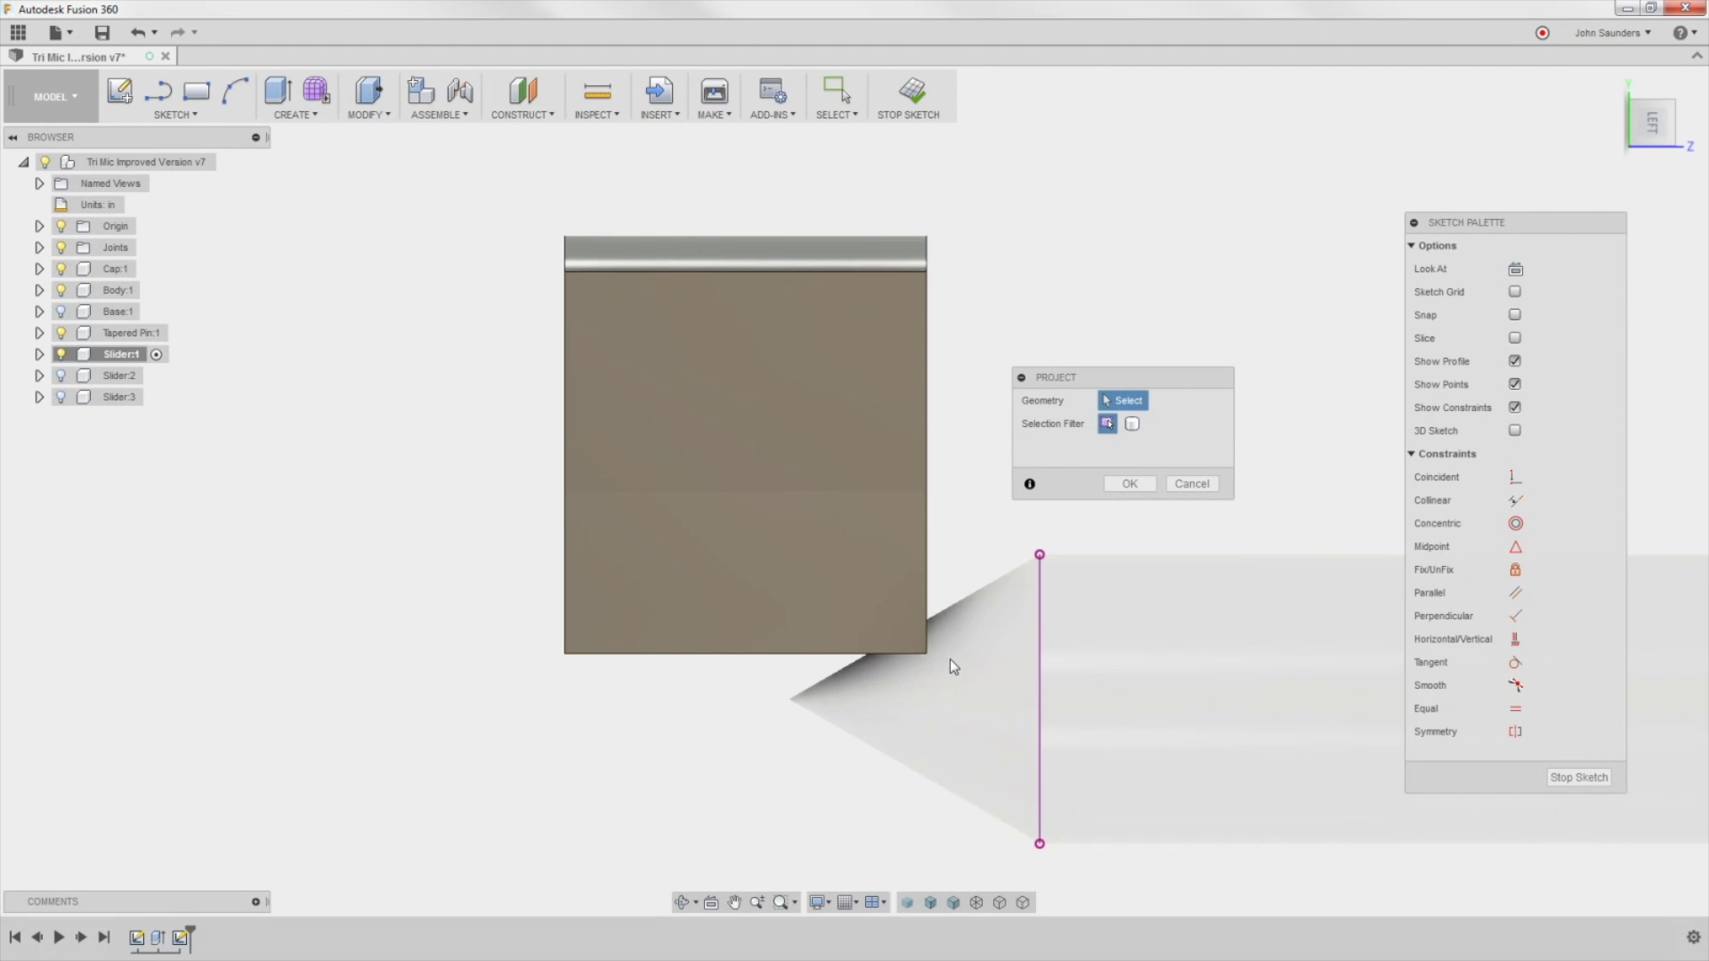
# Step: Draw a line from the cone tip and dimension it at 60° to the projected edge
pyautogui.press('l')
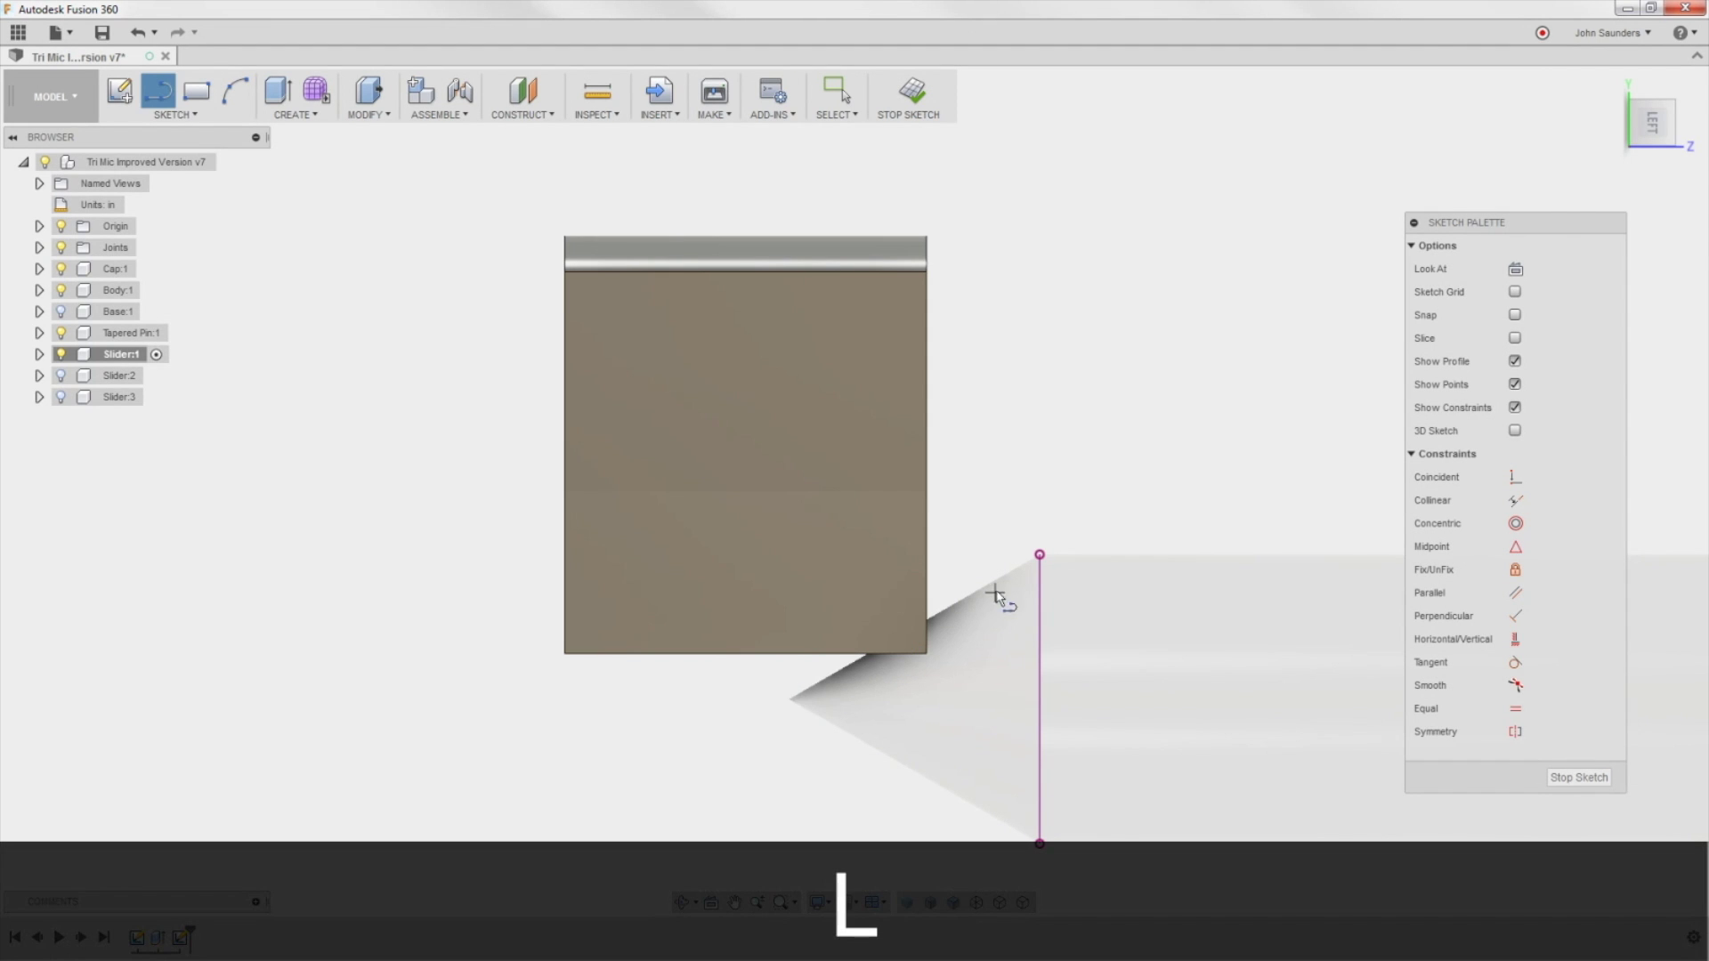
pyautogui.click(1040, 554)
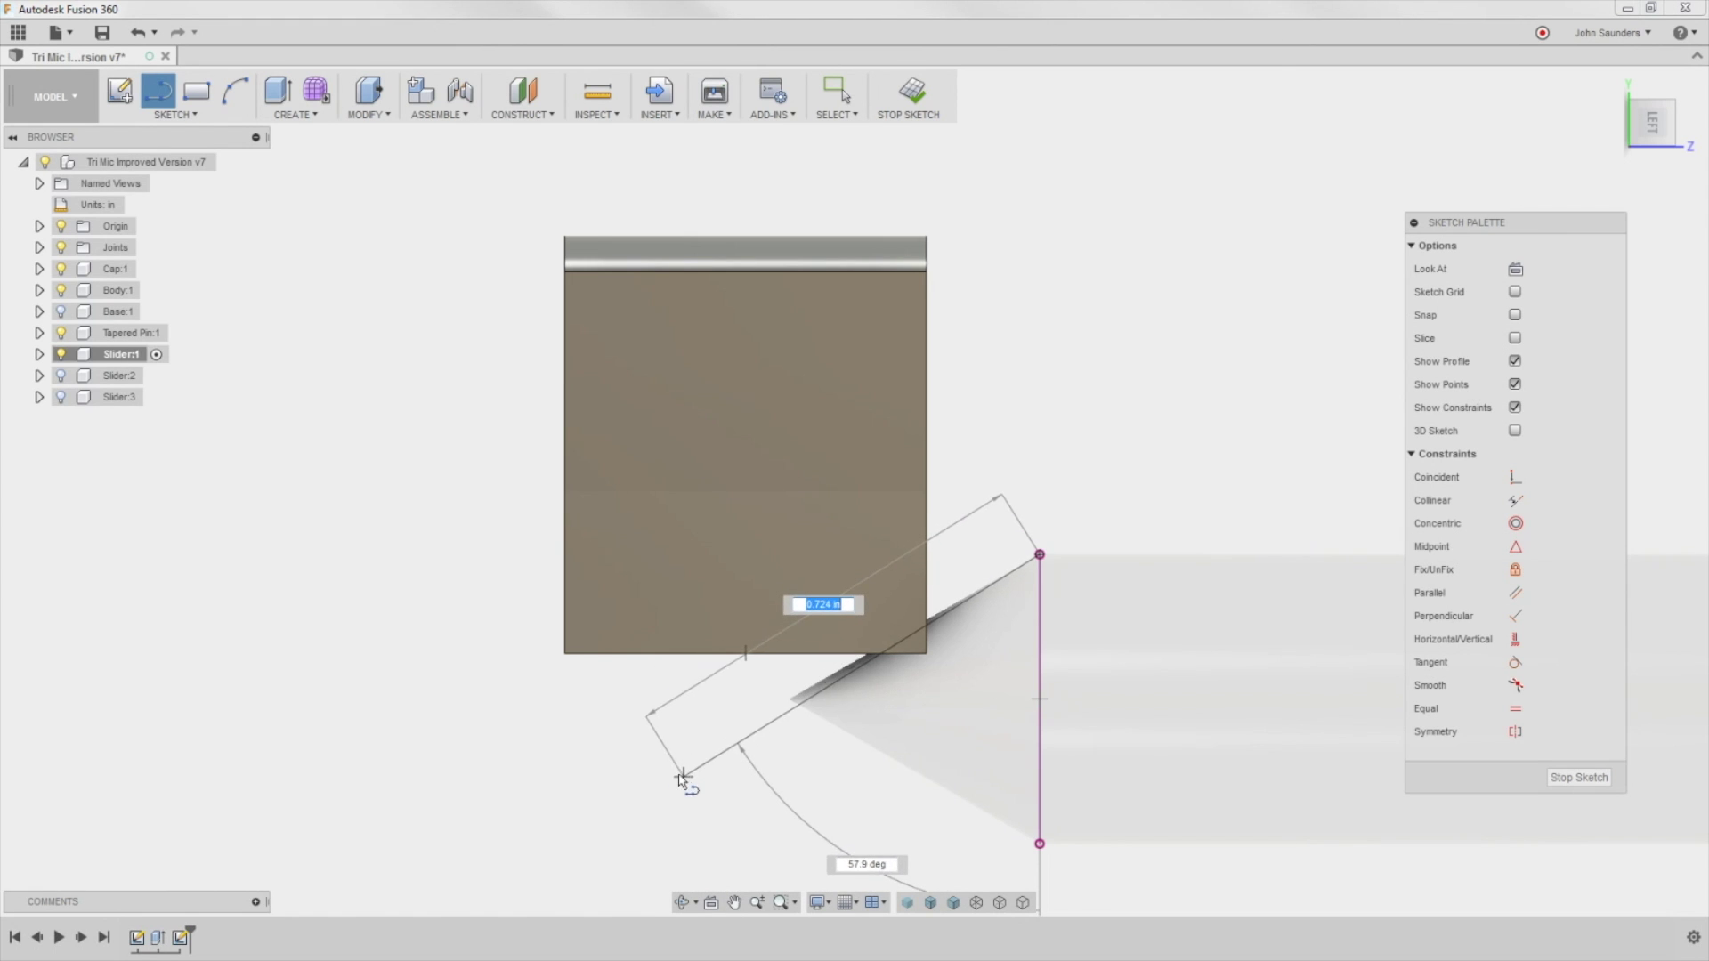
pyautogui.click(650, 752)
pyautogui.press('Escape')
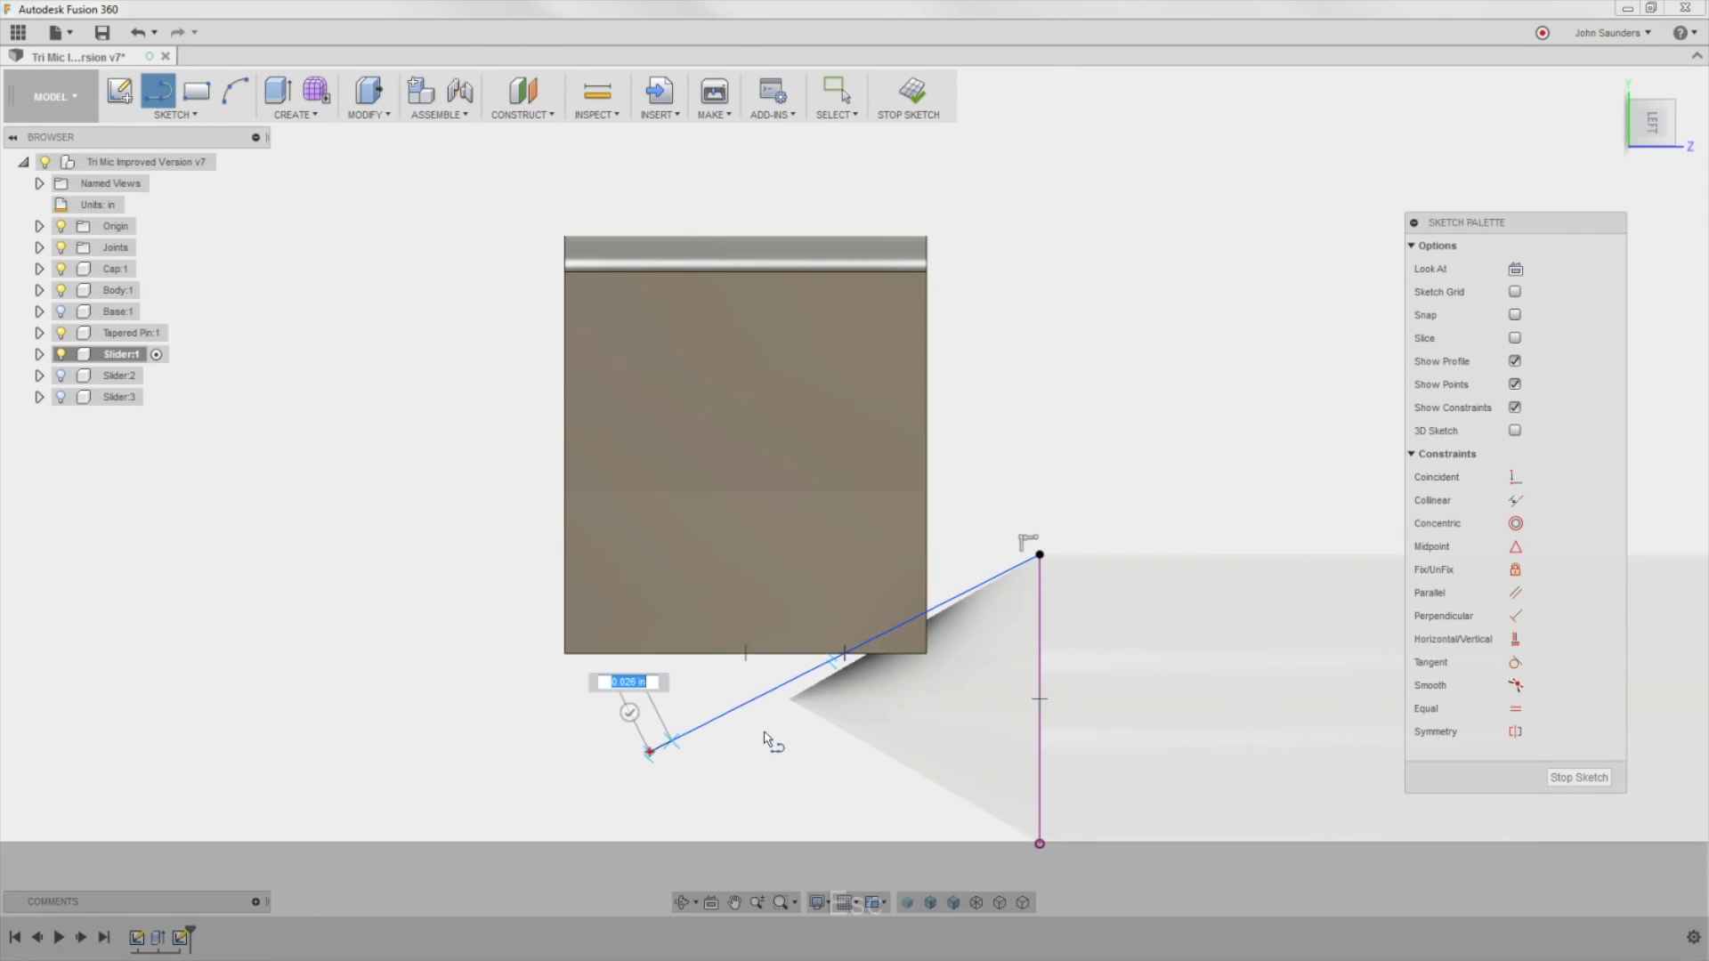
pyautogui.press('d')
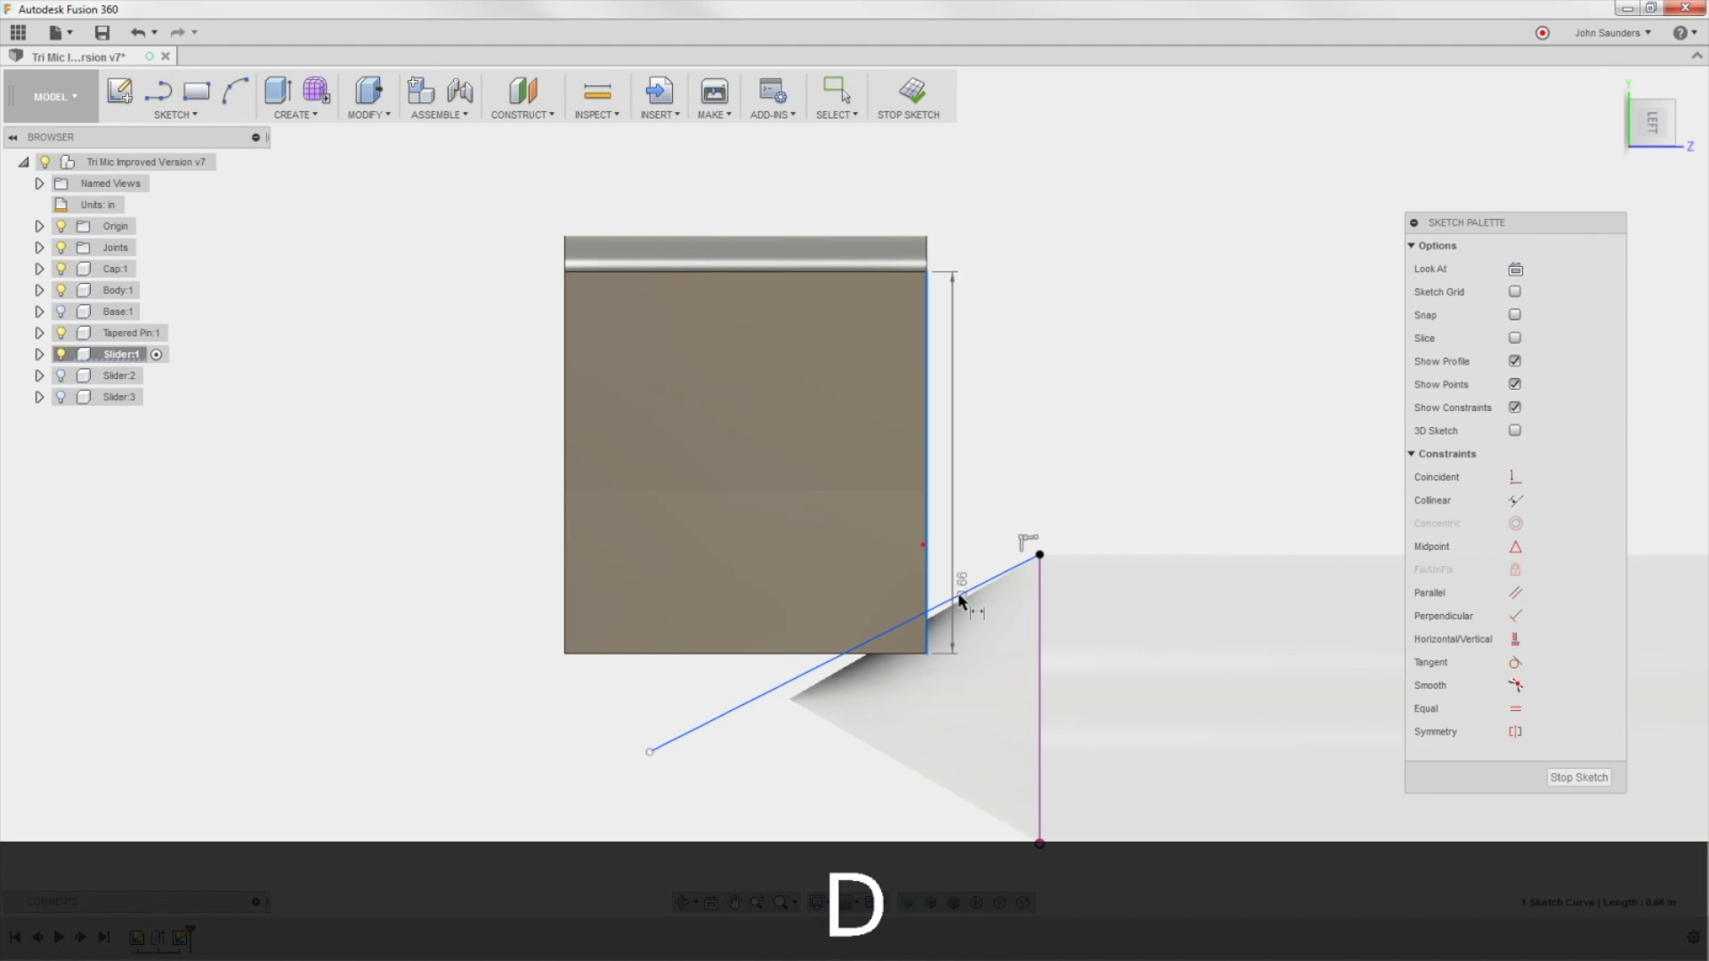
pyautogui.click(961, 593)
pyautogui.click(1041, 606)
pyautogui.write('60')
pyautogui.press('Return')
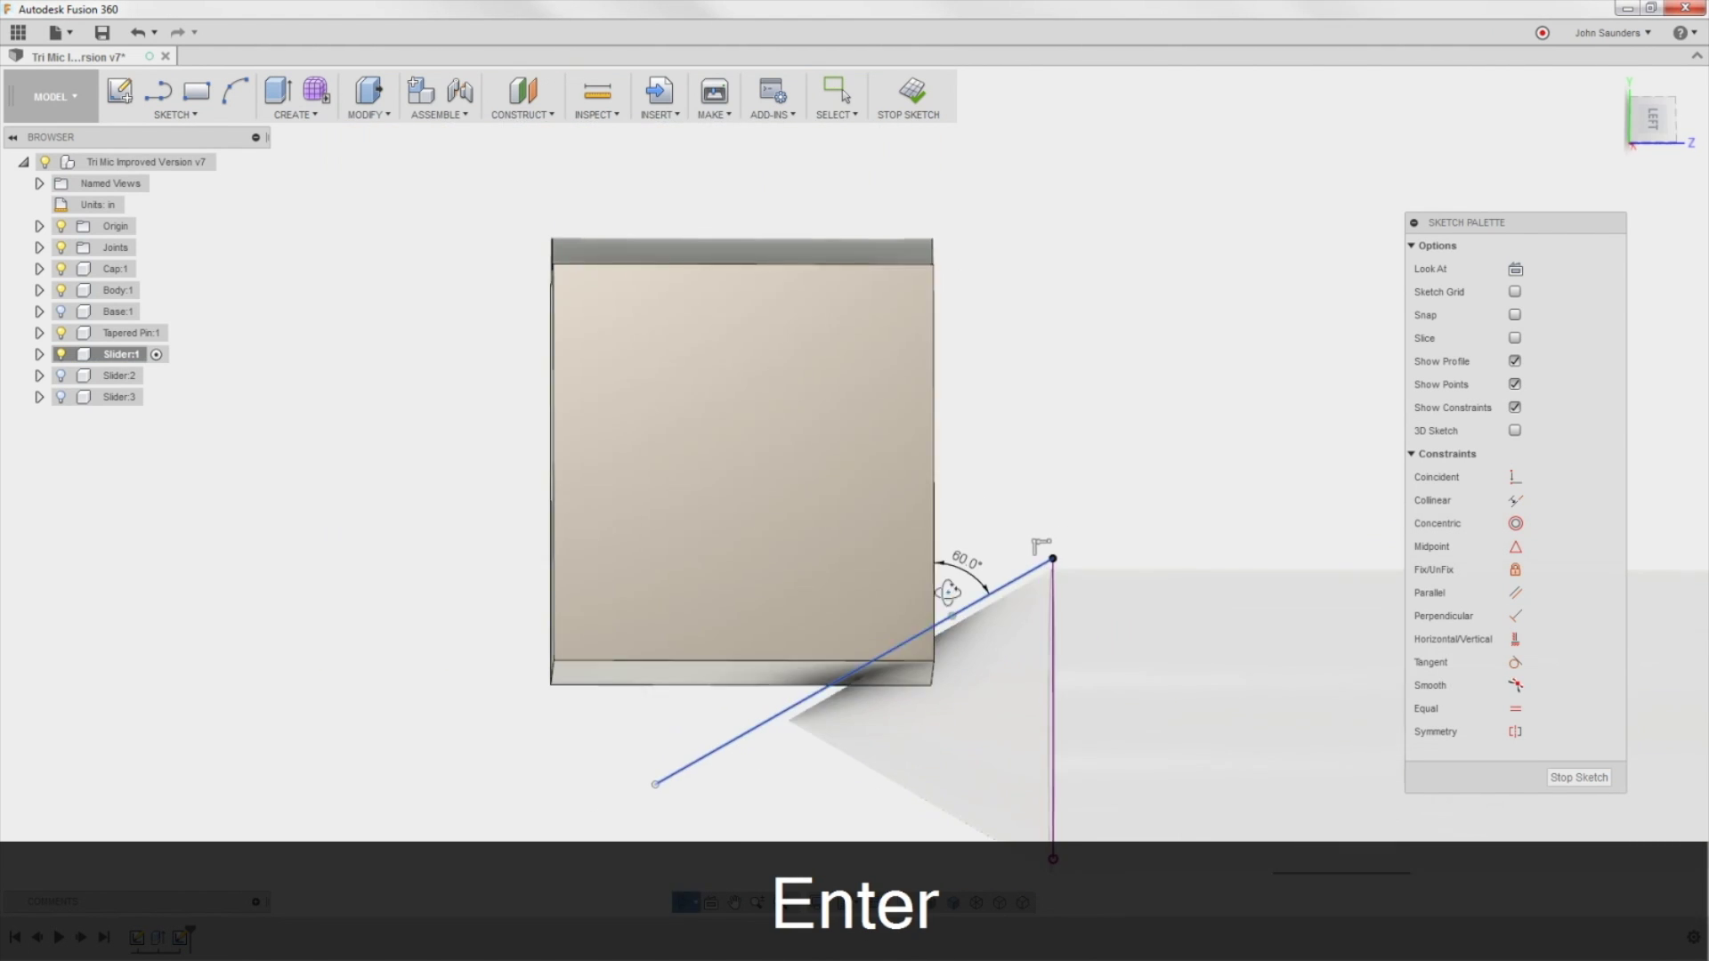
# Step: Extrude the triangular profile as a 0.25 in cut into the slider's inner corner
pyautogui.press('e')
pyautogui.click(910, 658)
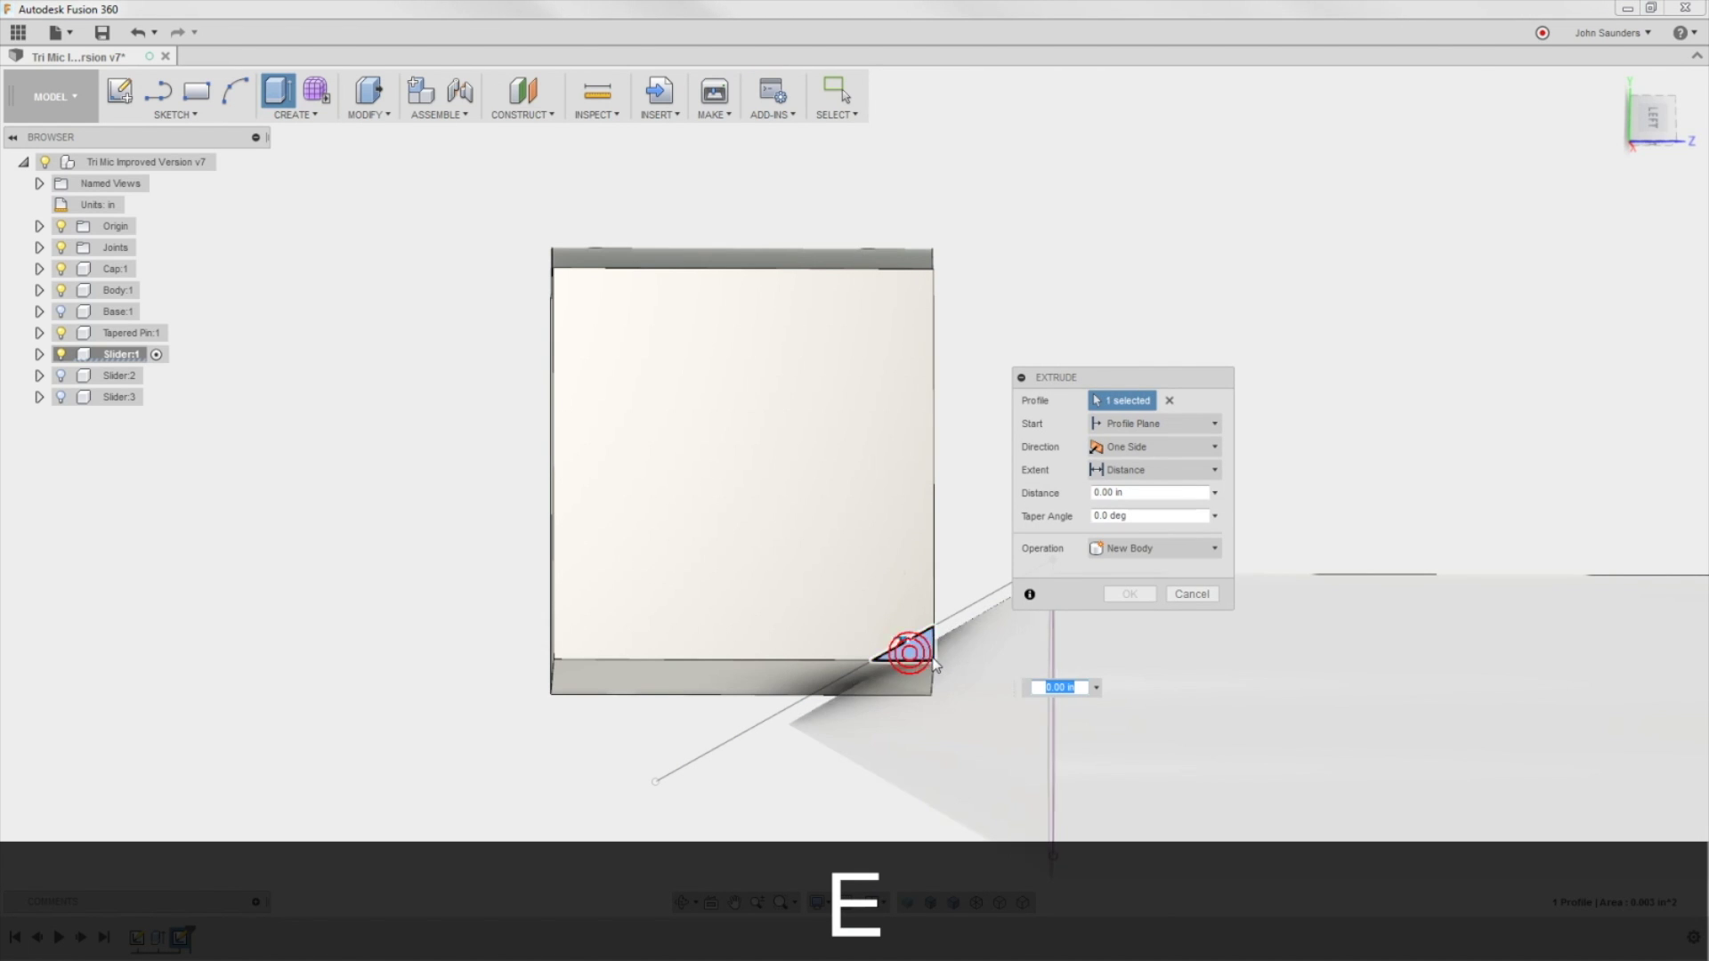
pyautogui.click(61, 334)
pyautogui.moveTo(913, 623); pyautogui.dragTo(879, 723)
pyautogui.click(1129, 616)
pyautogui.scroll(-3, 1334, 356)
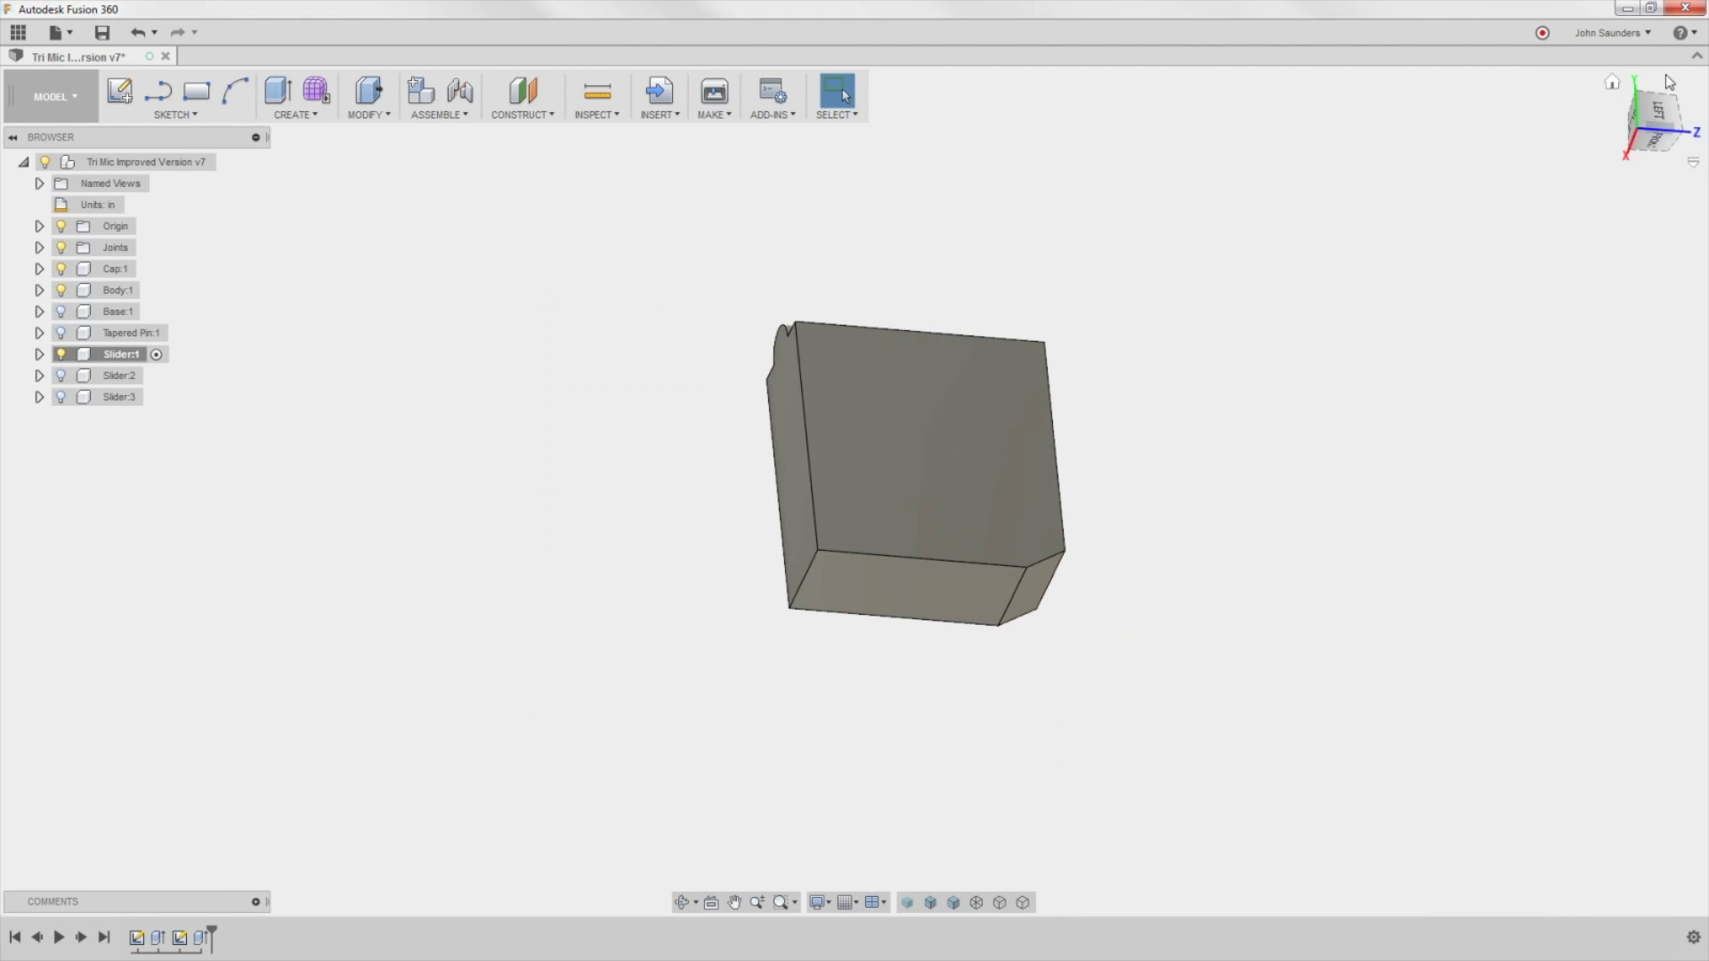
# Step: Show Slider:2, Slider:3 and Tapered Pin:1 again and orbit to view sliders and pin
pyautogui.click(1657, 114)
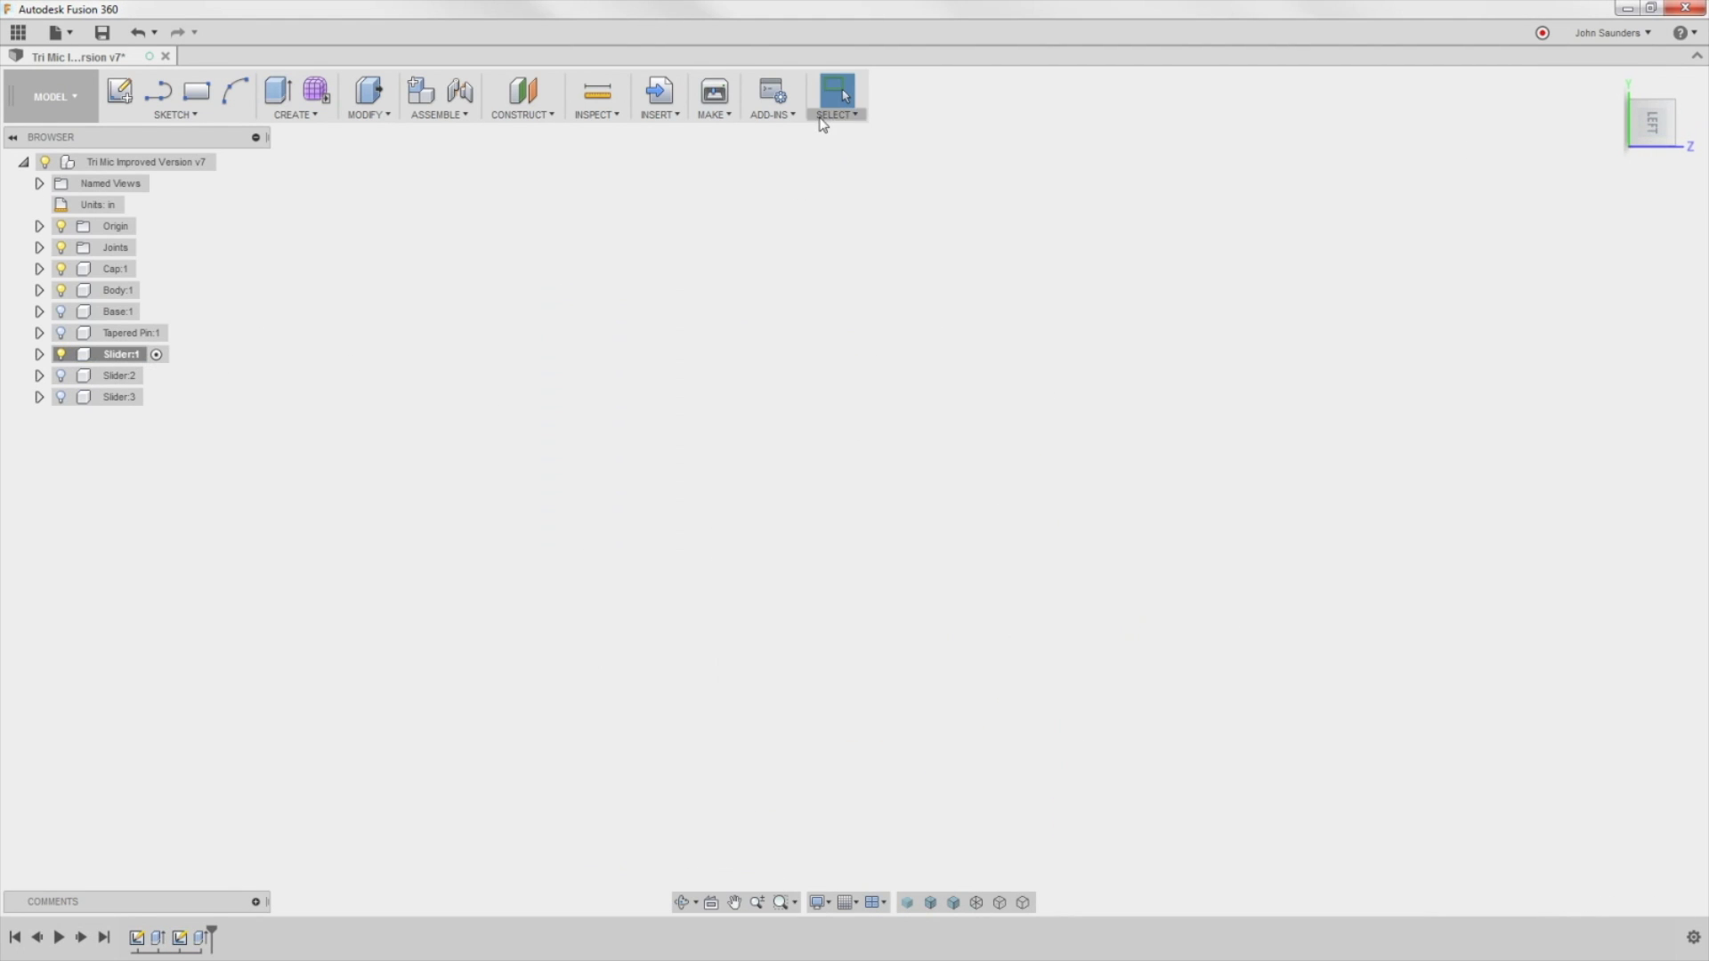
pyautogui.click(61, 376)
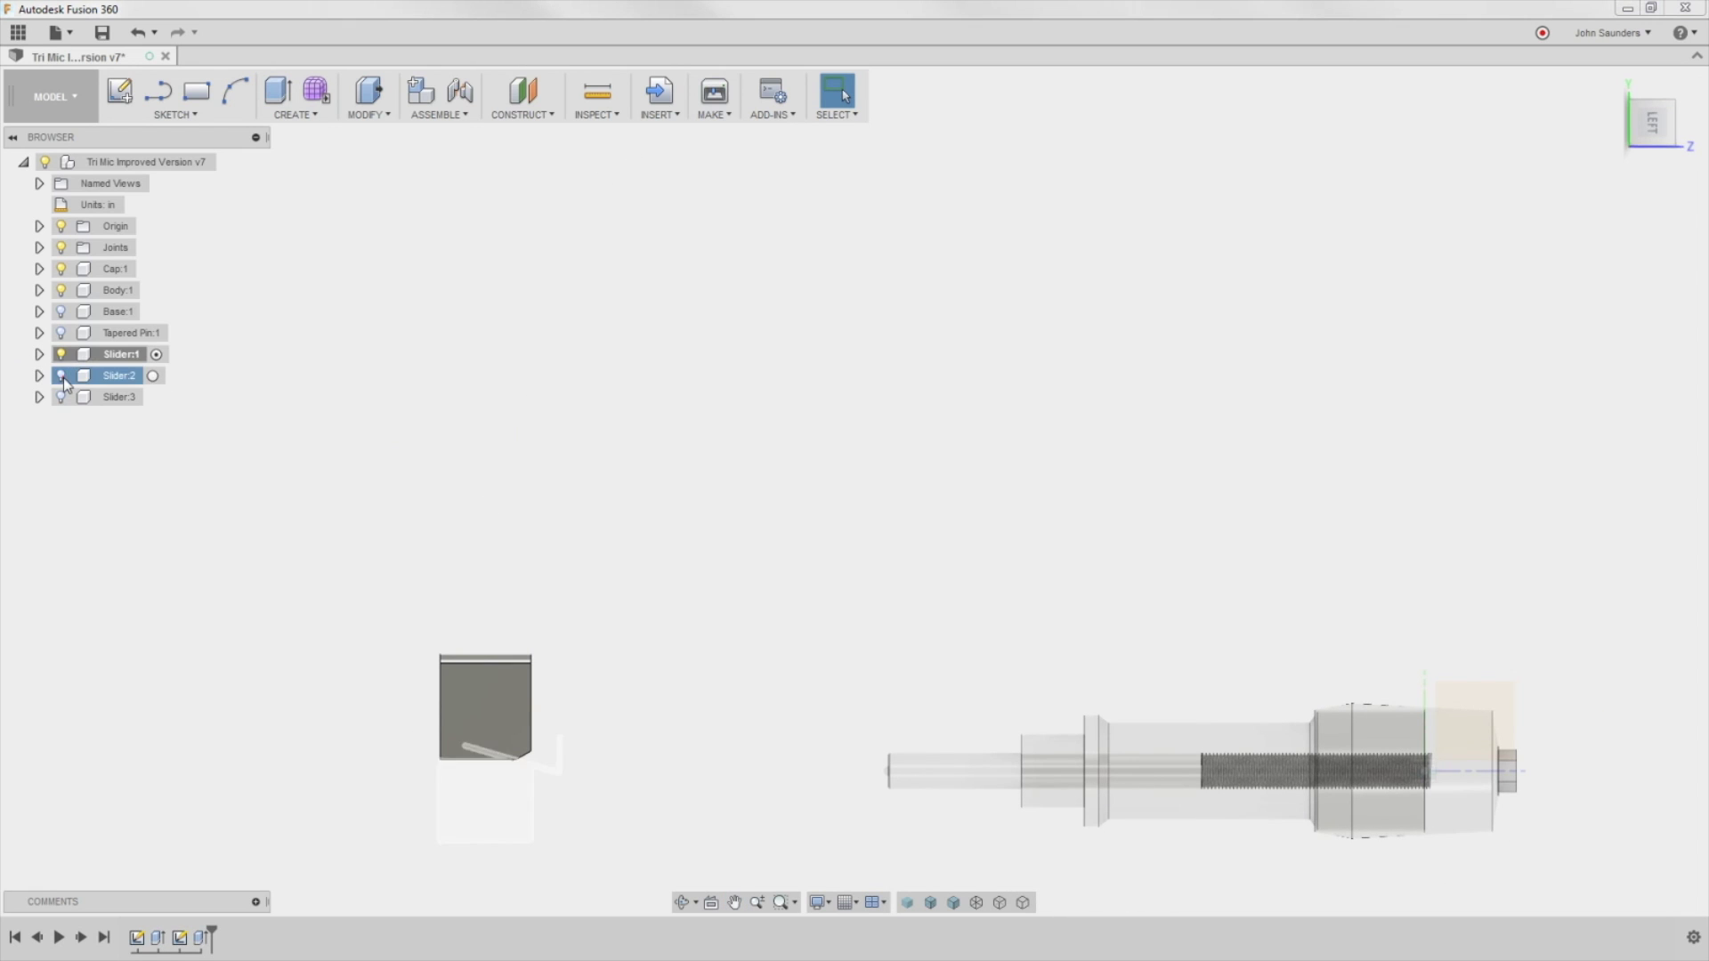
pyautogui.click(60, 397)
pyautogui.keyDown('shift'); pyautogui.moveTo(614, 499); pyautogui.dragTo(712, 391, button='middle'); pyautogui.keyUp('shift')
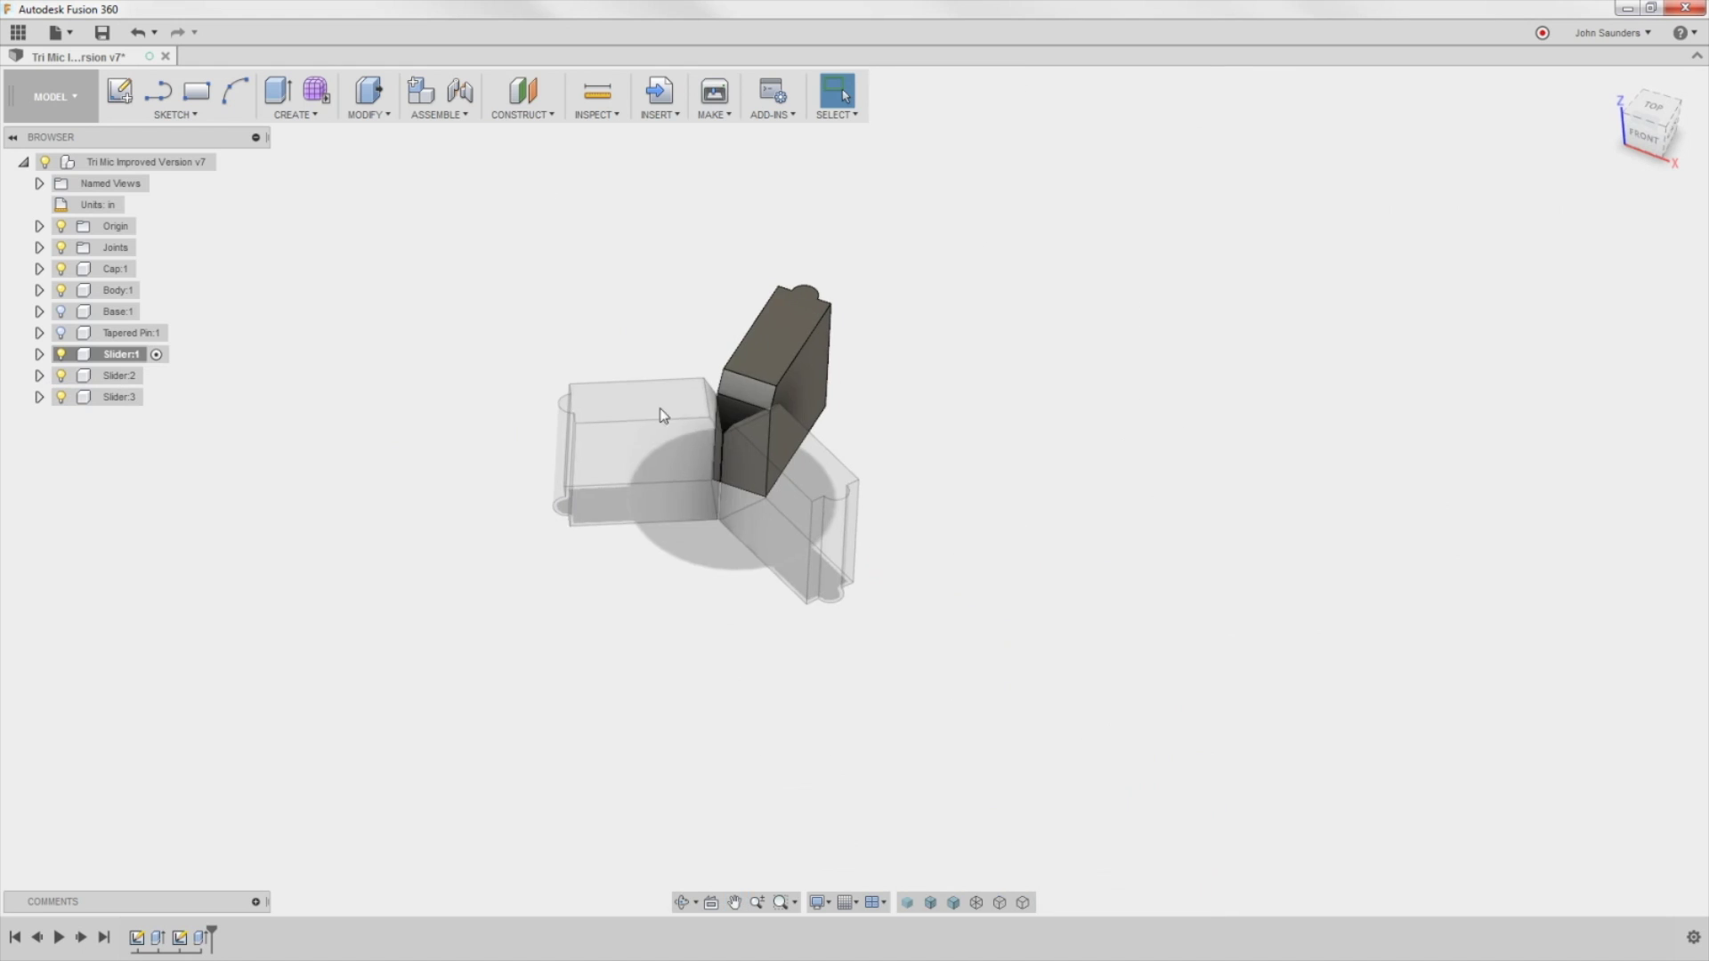
pyautogui.scroll(2, 735, 407)
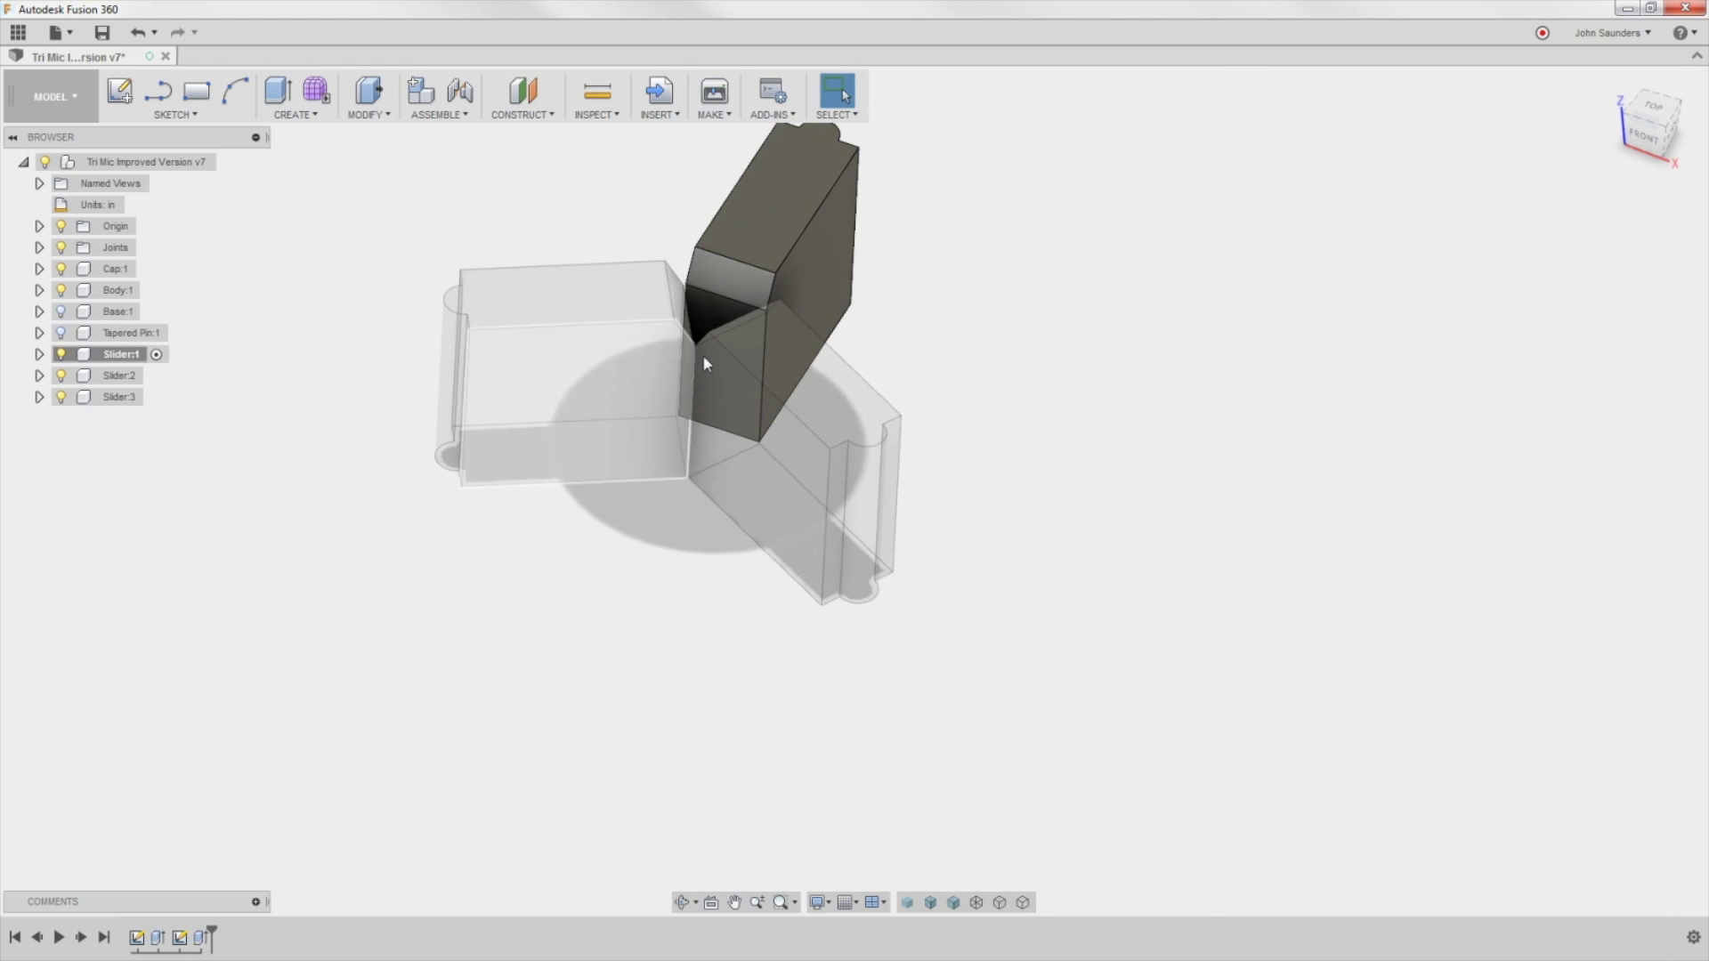
pyautogui.click(61, 332)
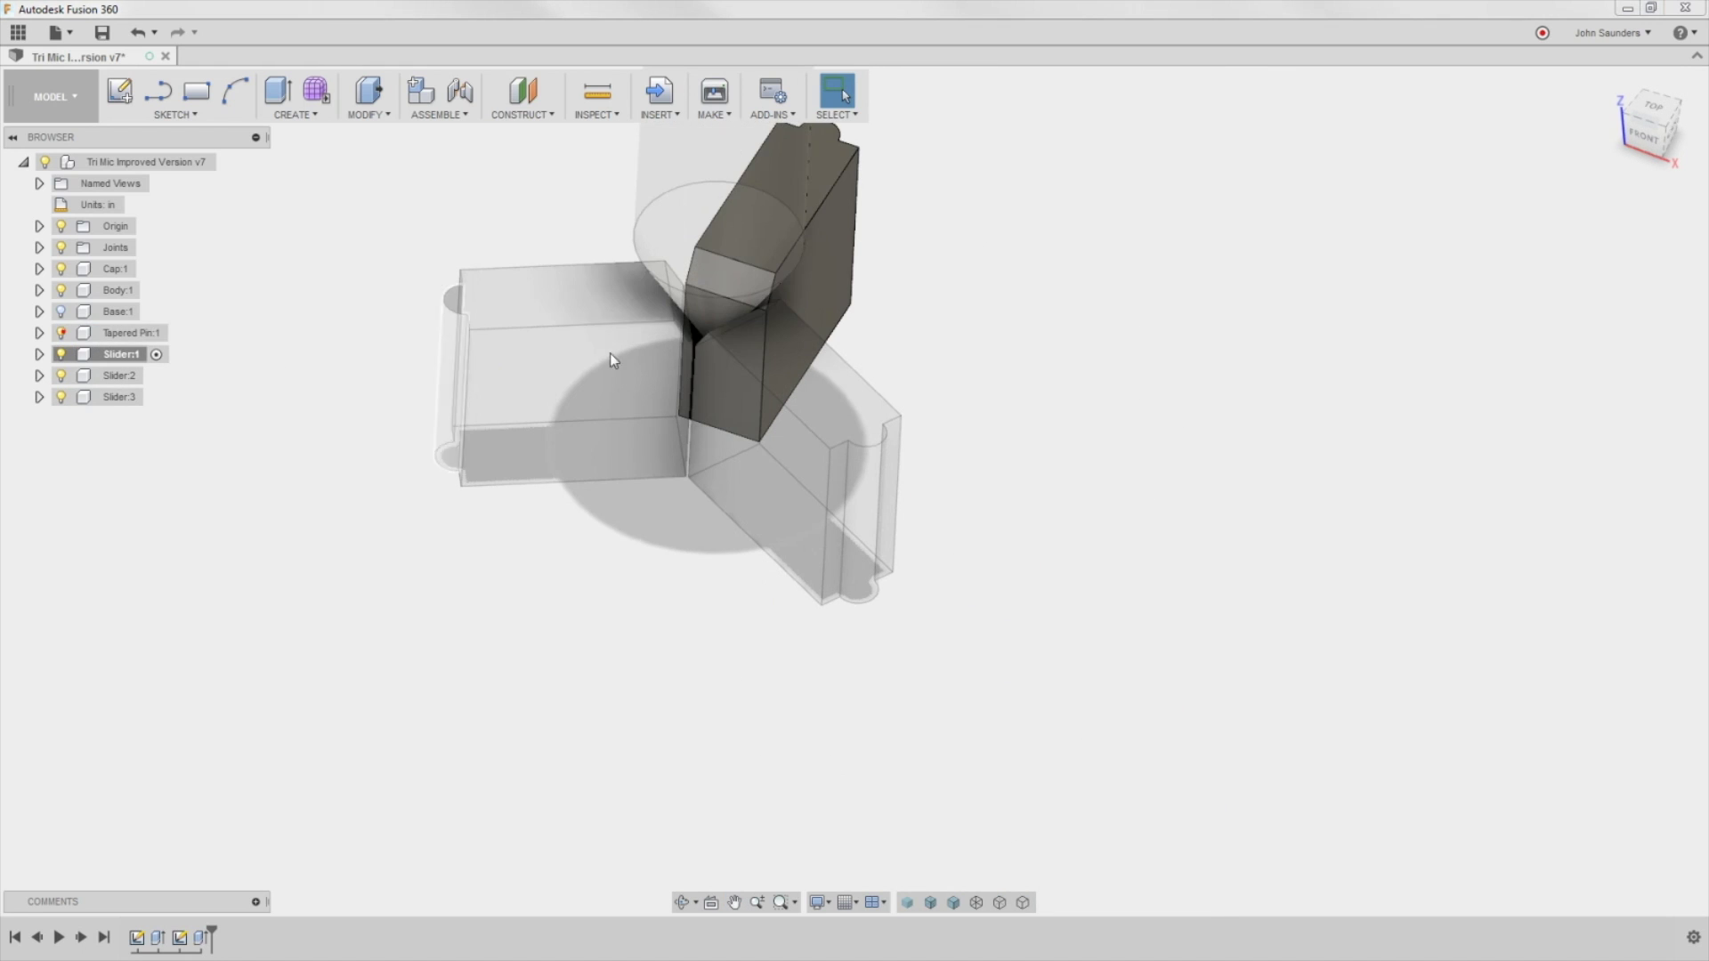
pyautogui.keyDown('shift'); pyautogui.moveTo(774, 338); pyautogui.dragTo(676, 445, button='middle'); pyautogui.keyUp('shift')
# Step: Join Tapered Pin to Base with an as-built Z-axis slider joint positioned at the pin's end face
pyautogui.click(227, 163)
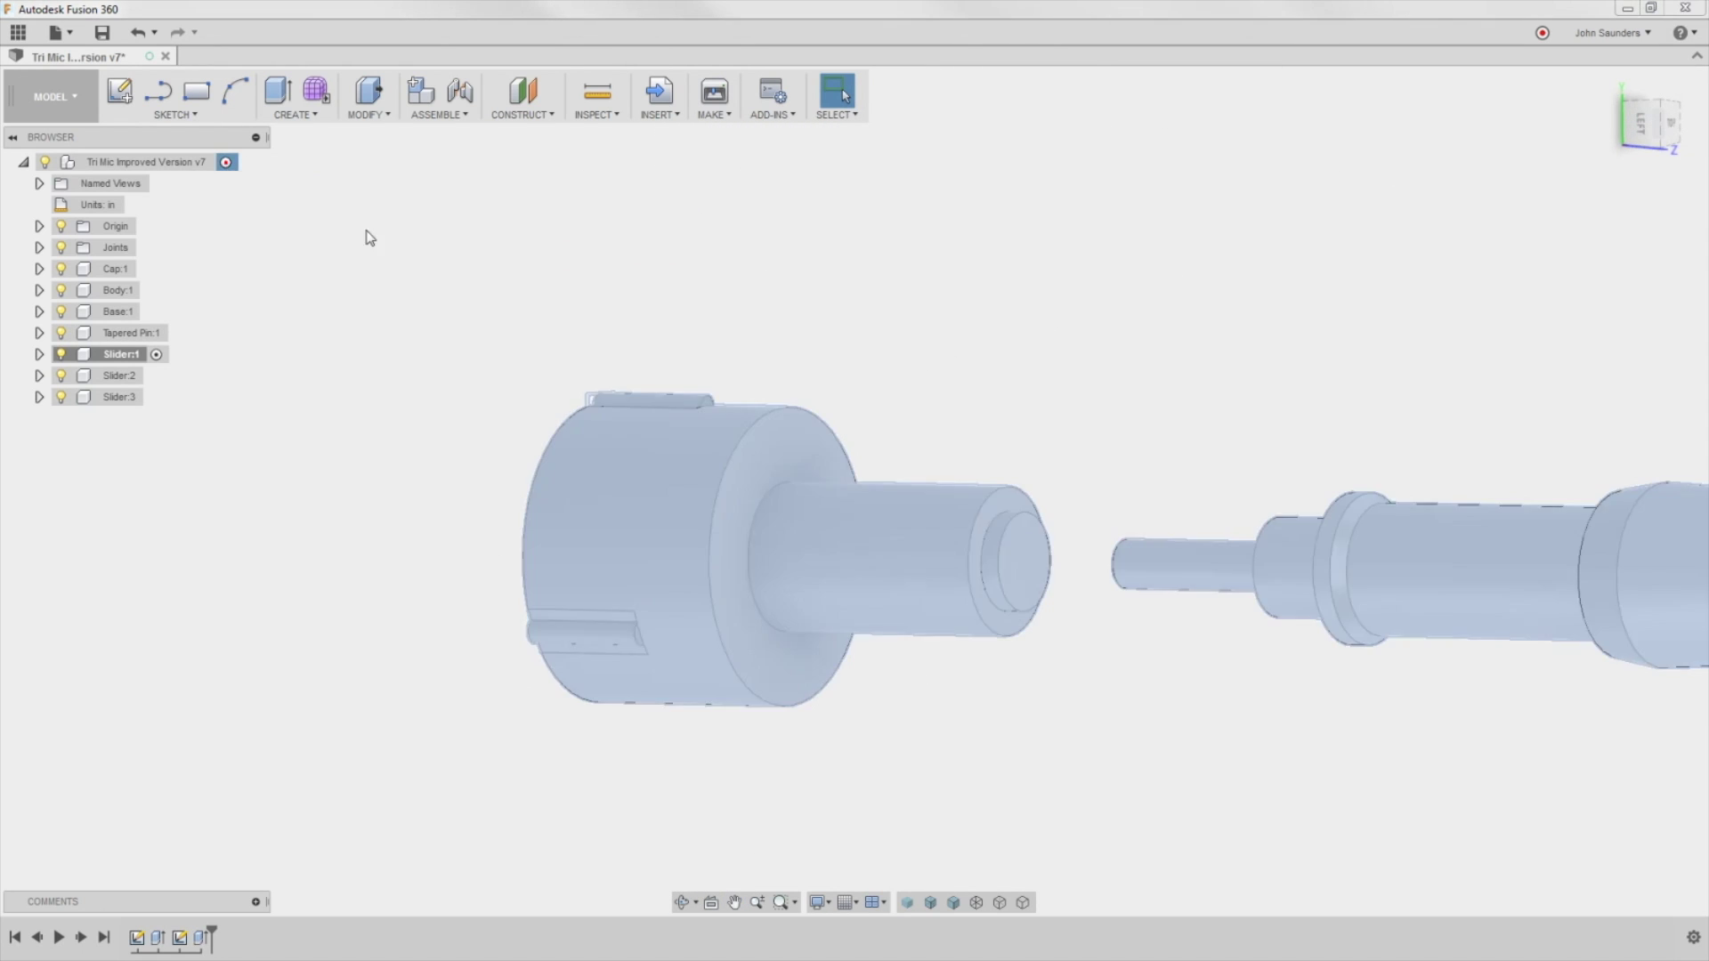
pyautogui.keyDown('shift'); pyautogui.moveTo(722, 282); pyautogui.dragTo(747, 285, button='middle'); pyautogui.keyUp('shift')
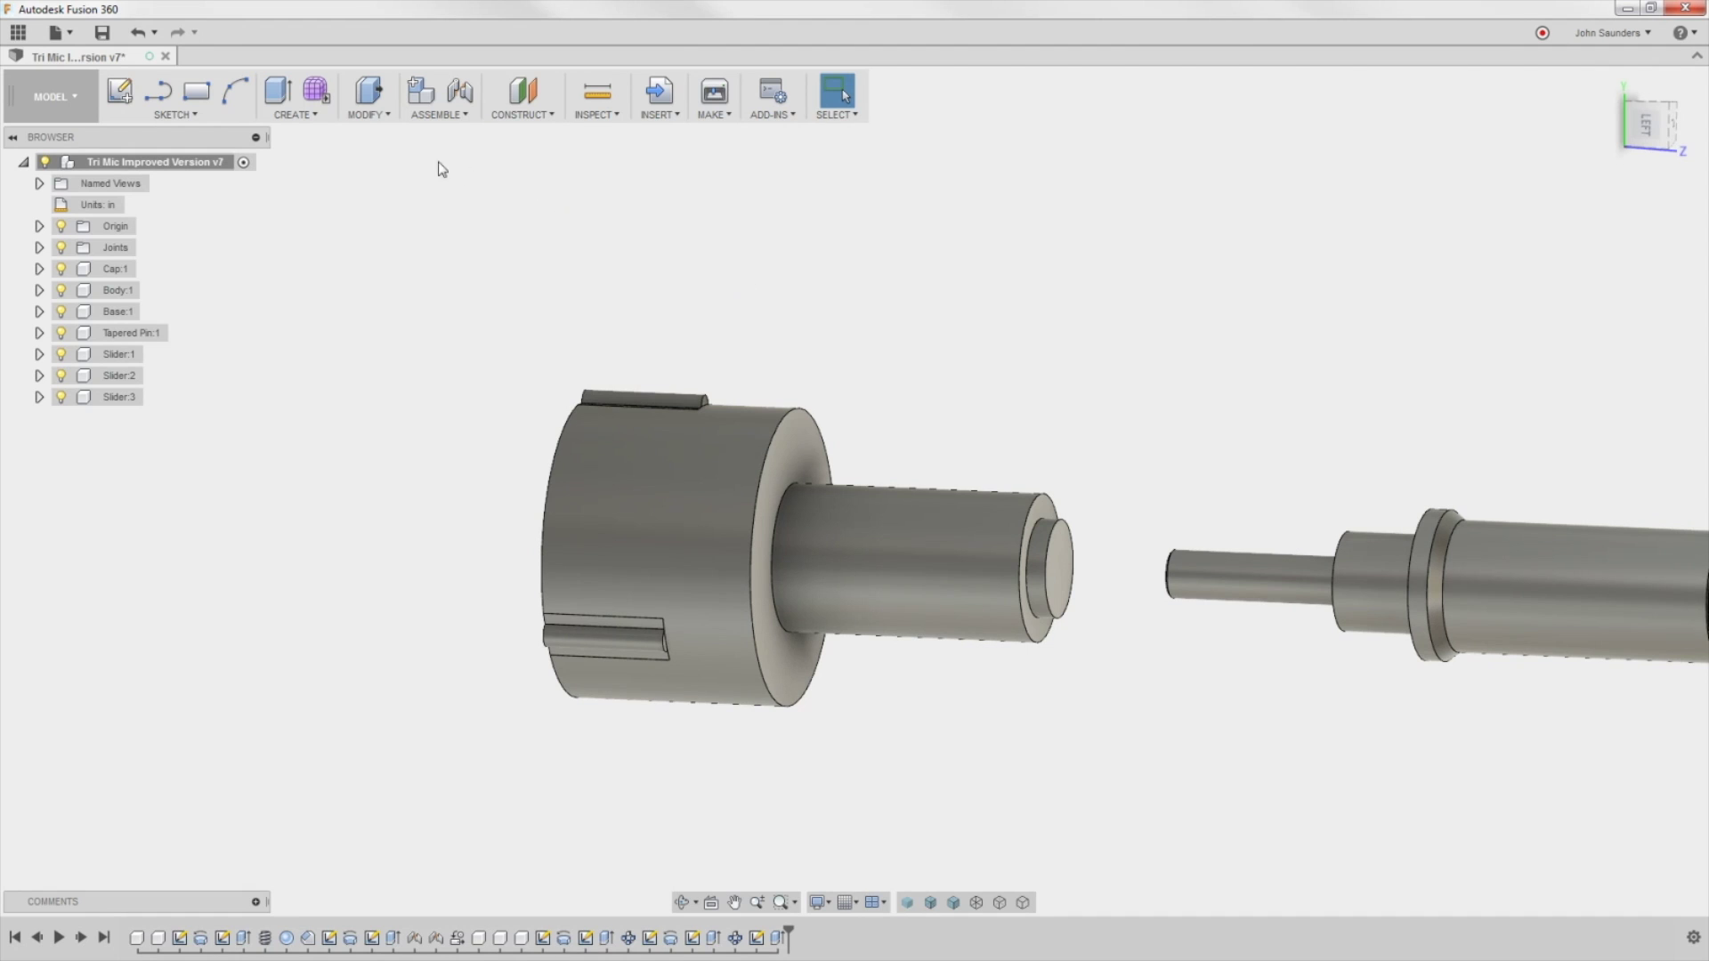
pyautogui.click(434, 114)
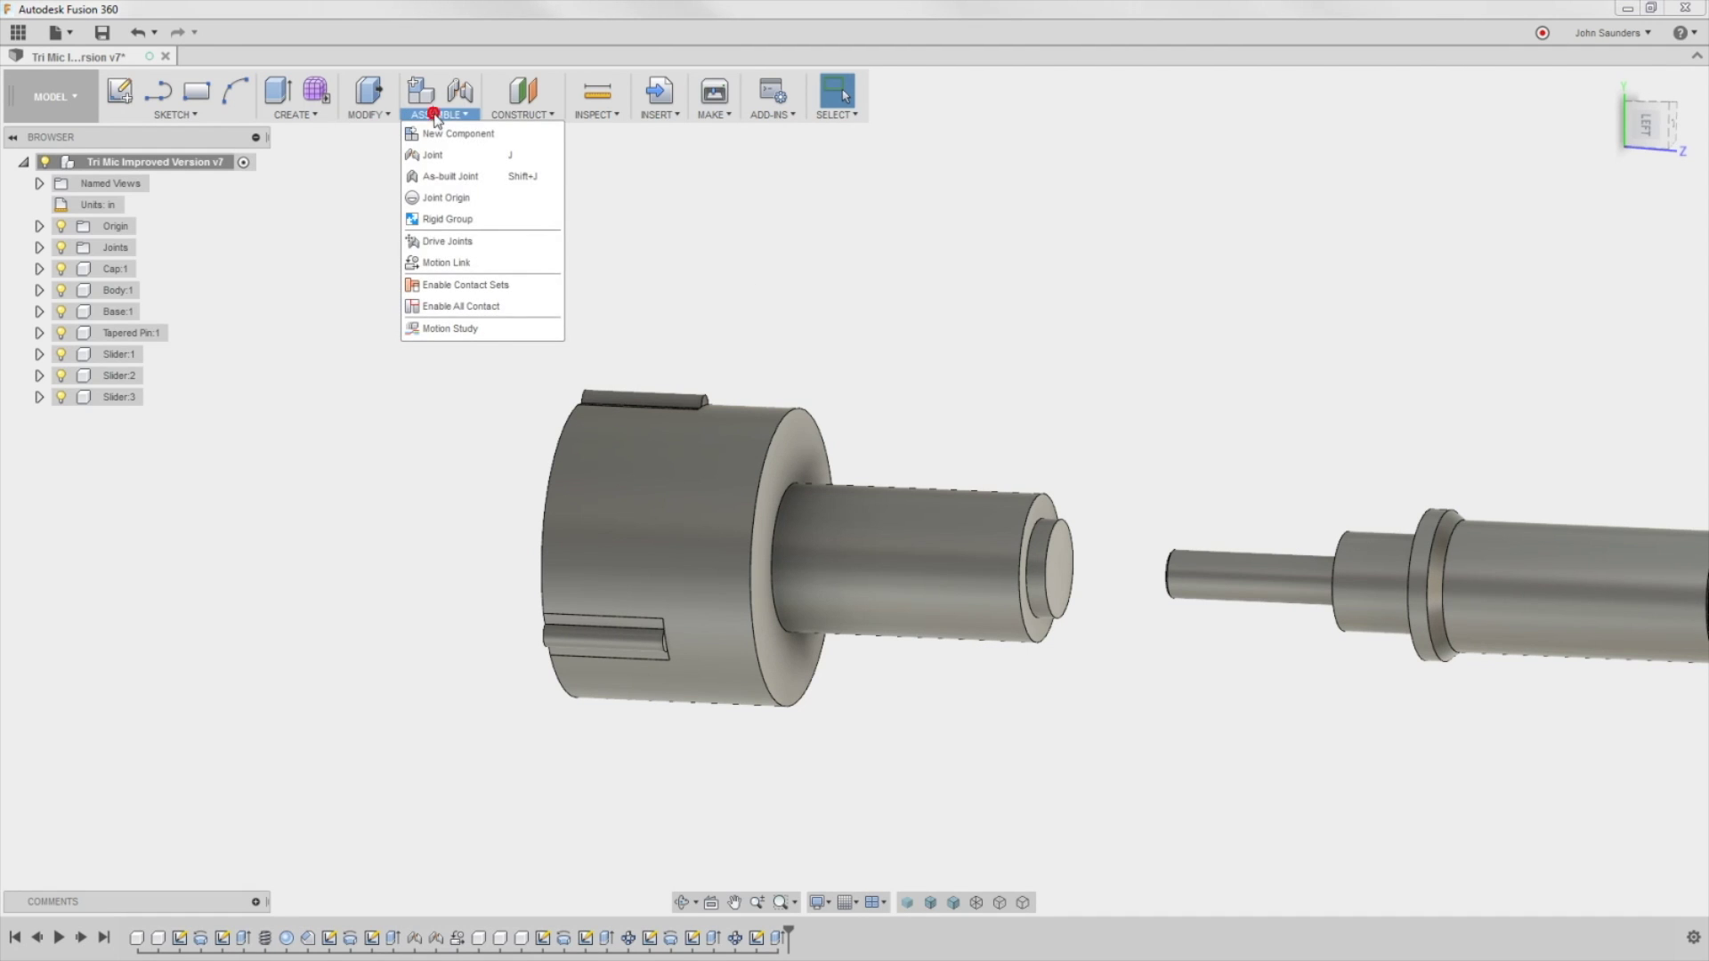
pyautogui.click(474, 178)
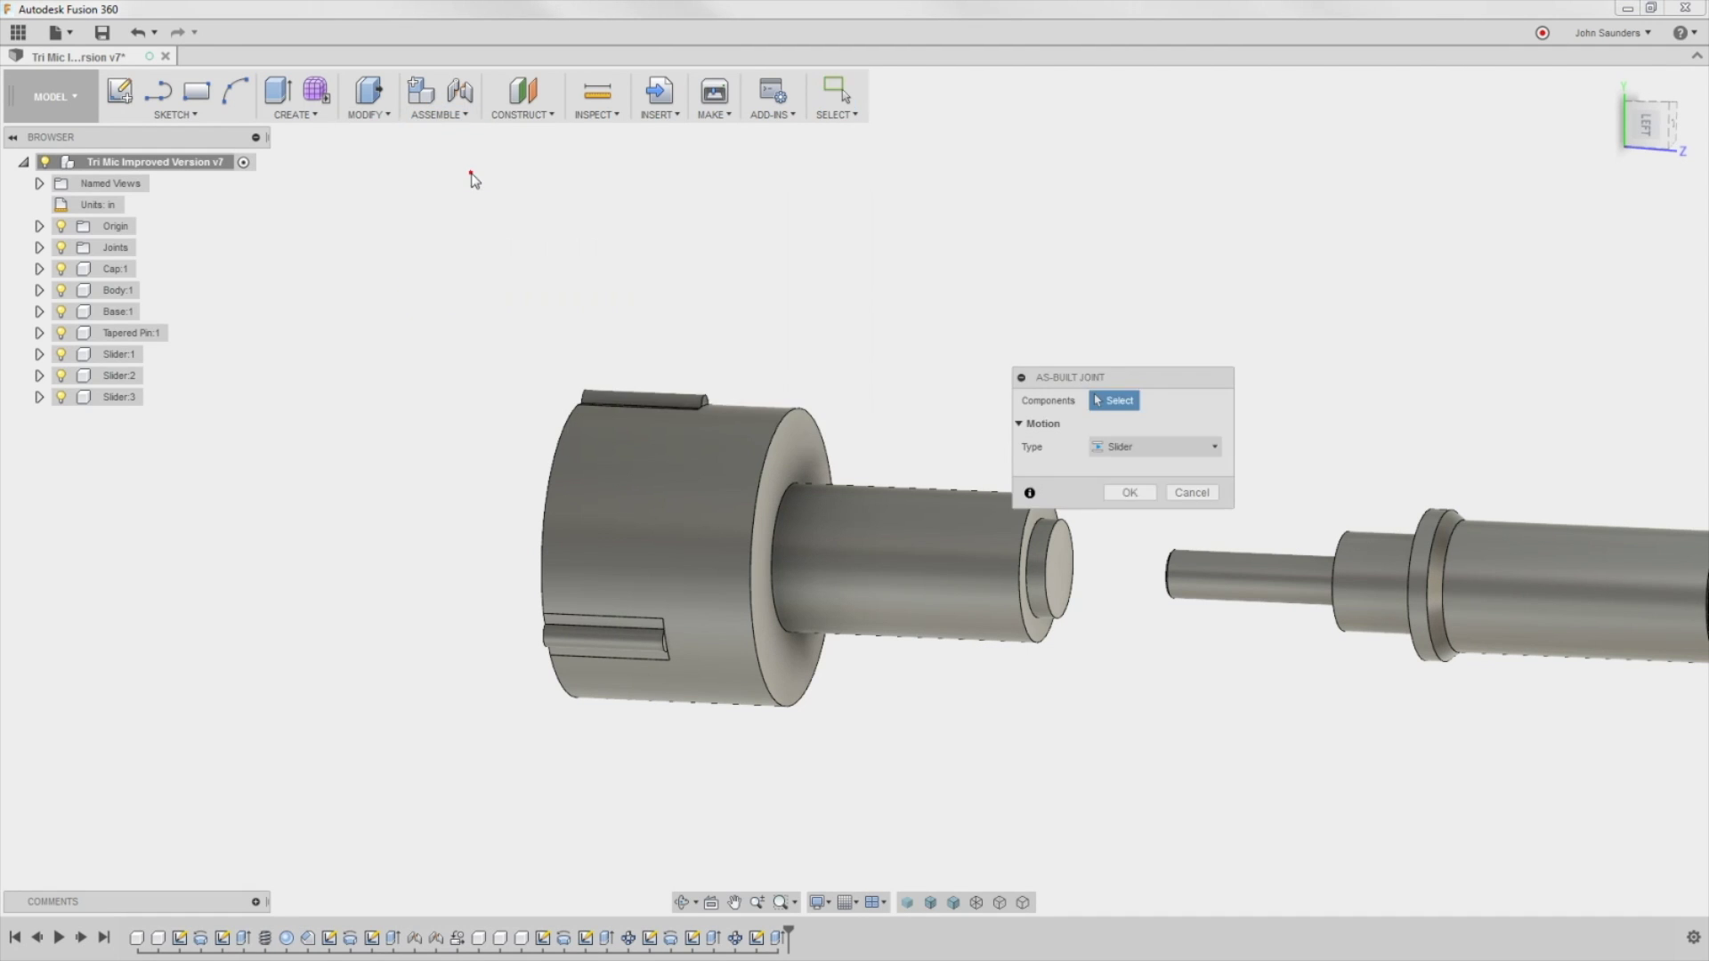
pyautogui.moveTo(1163, 383); pyautogui.dragTo(1278, 302)
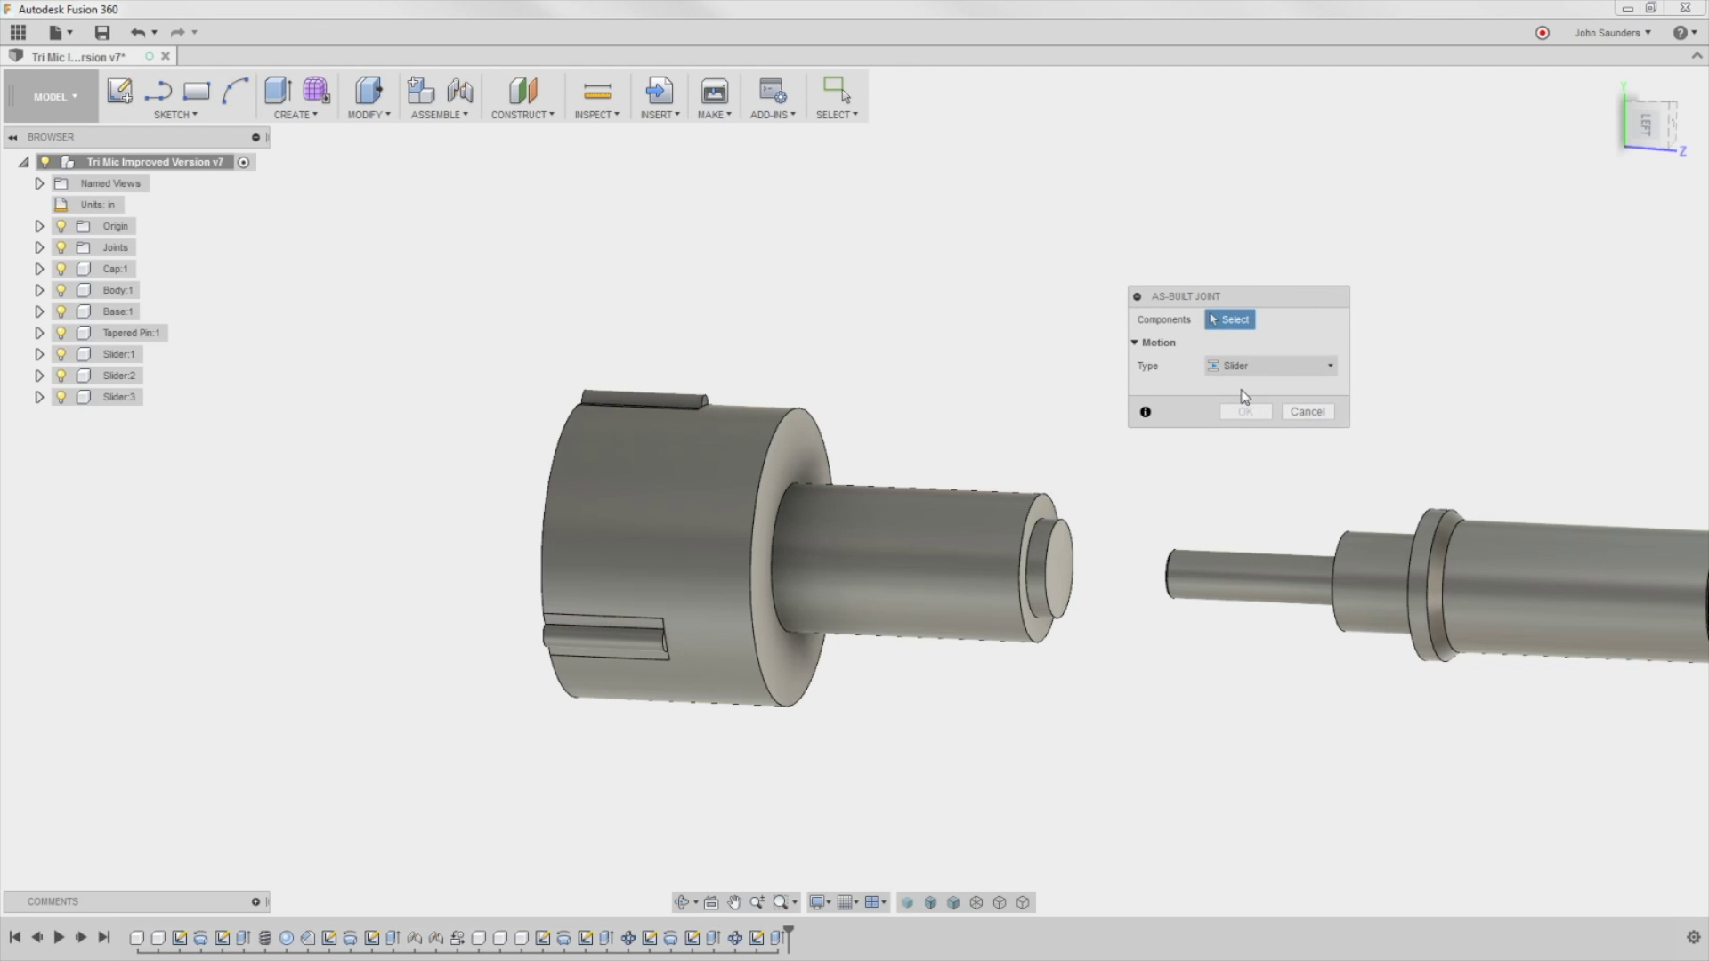
pyautogui.scroll(5, 1117, 525)
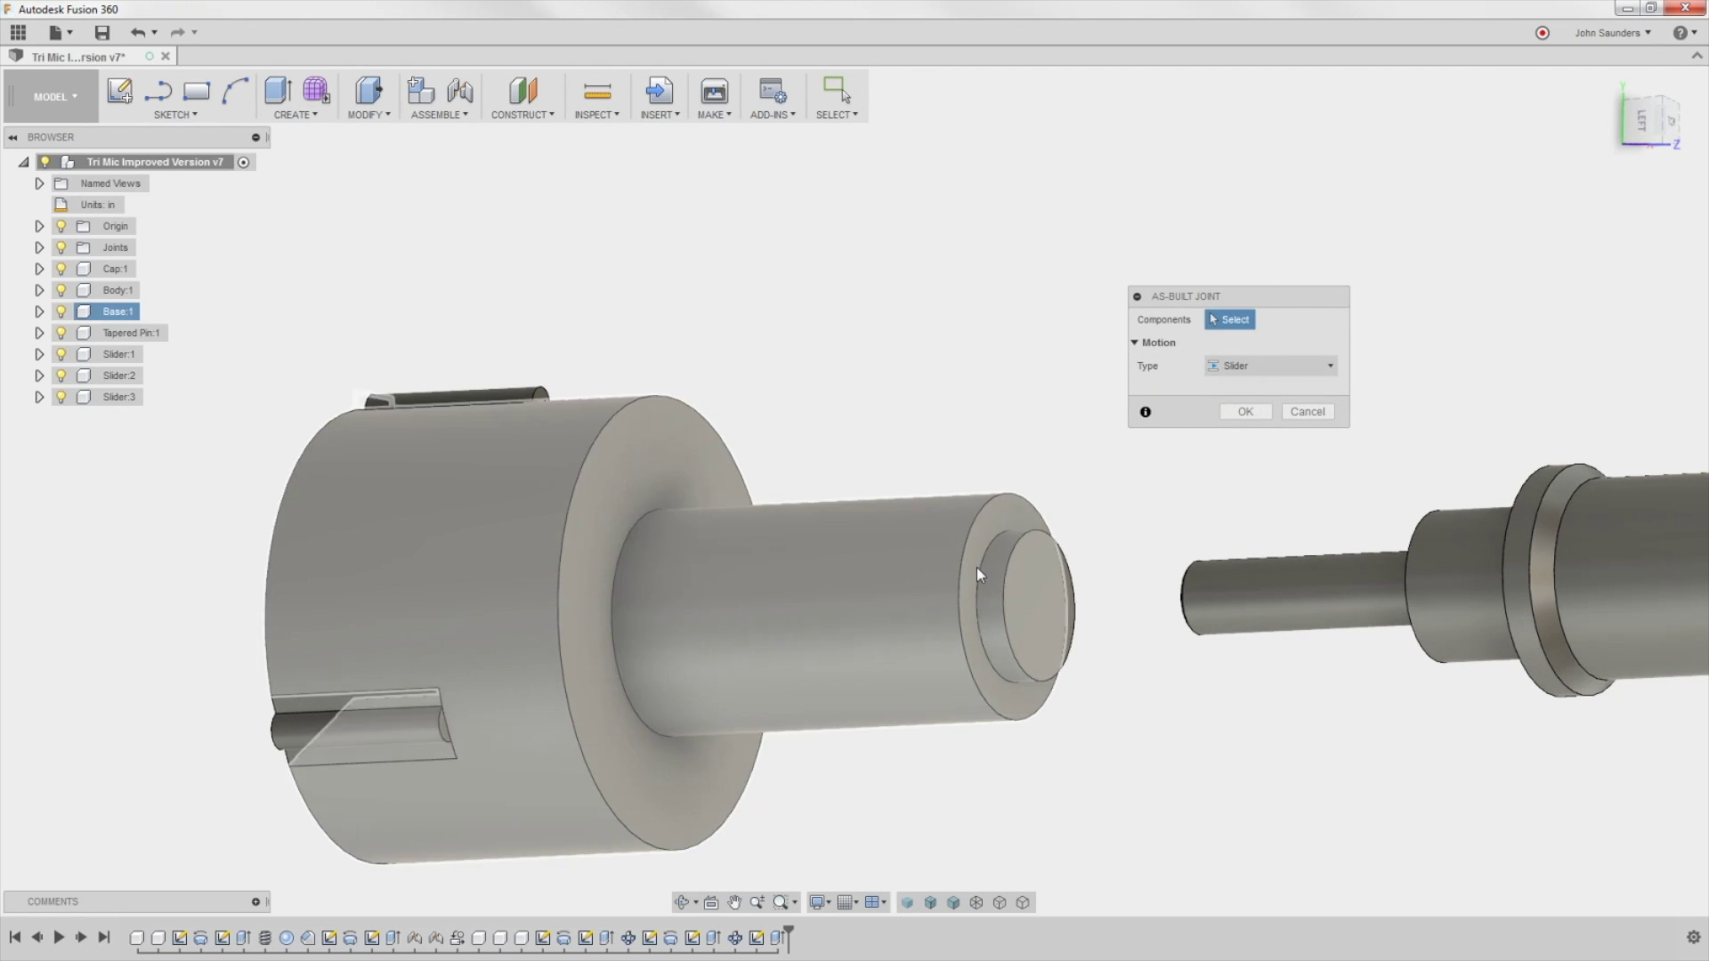
pyautogui.click(990, 578)
pyautogui.click(983, 526)
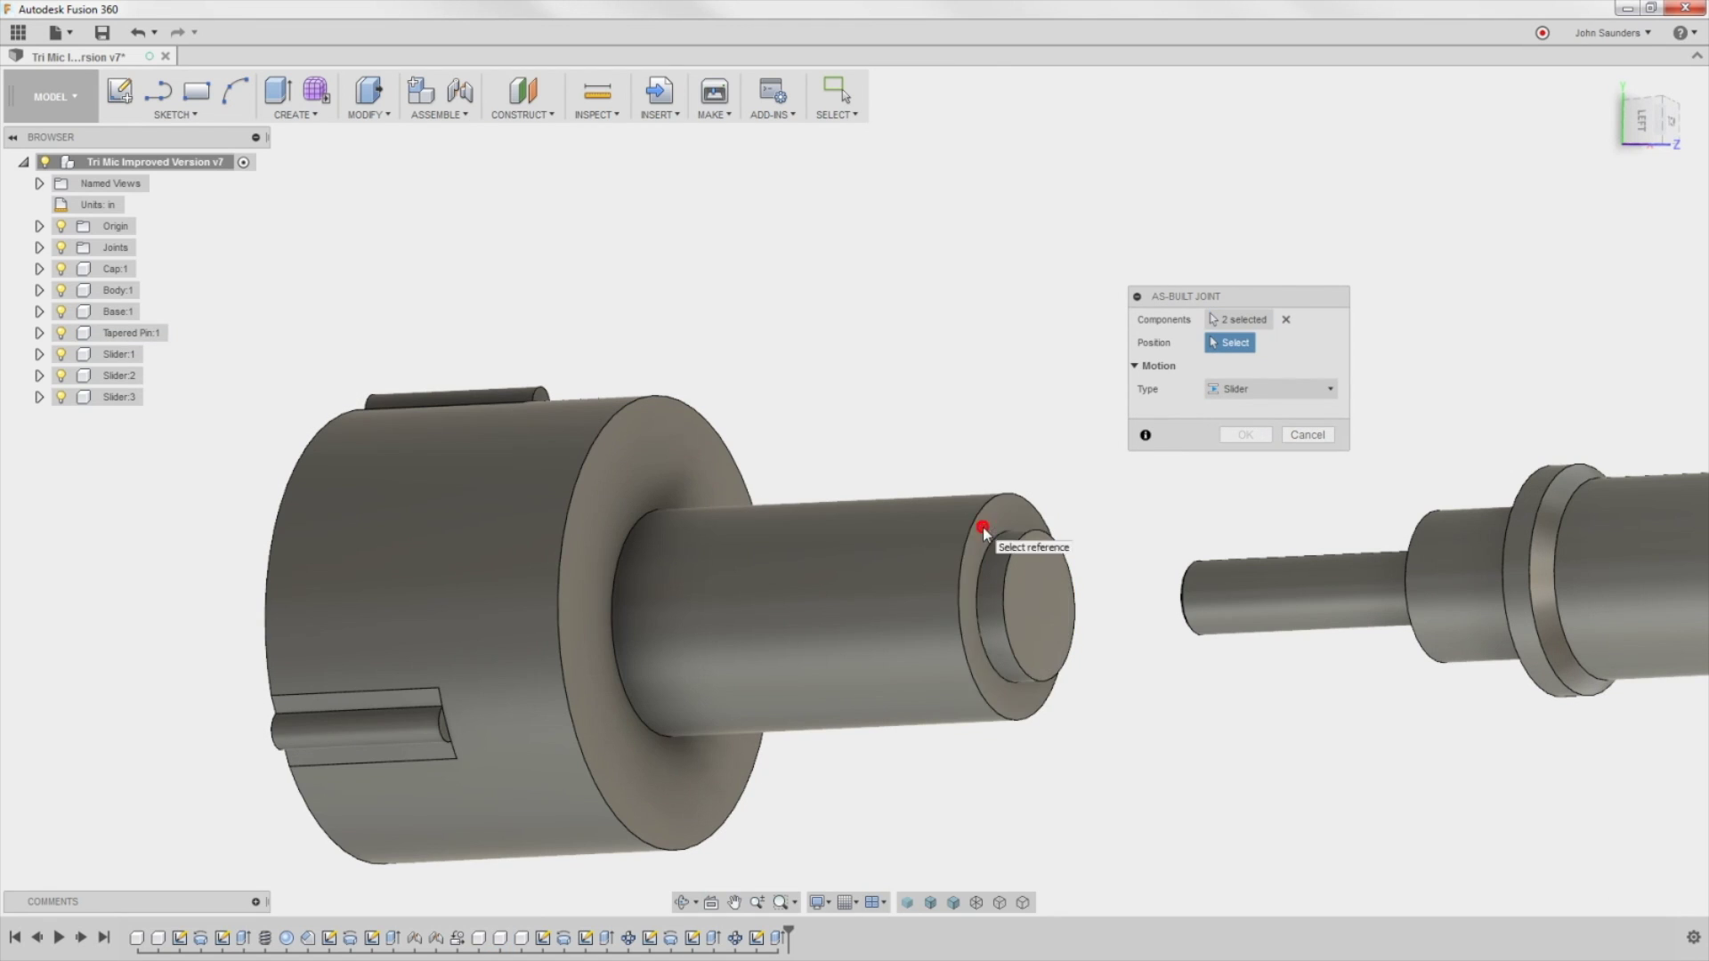
pyautogui.click(1041, 614)
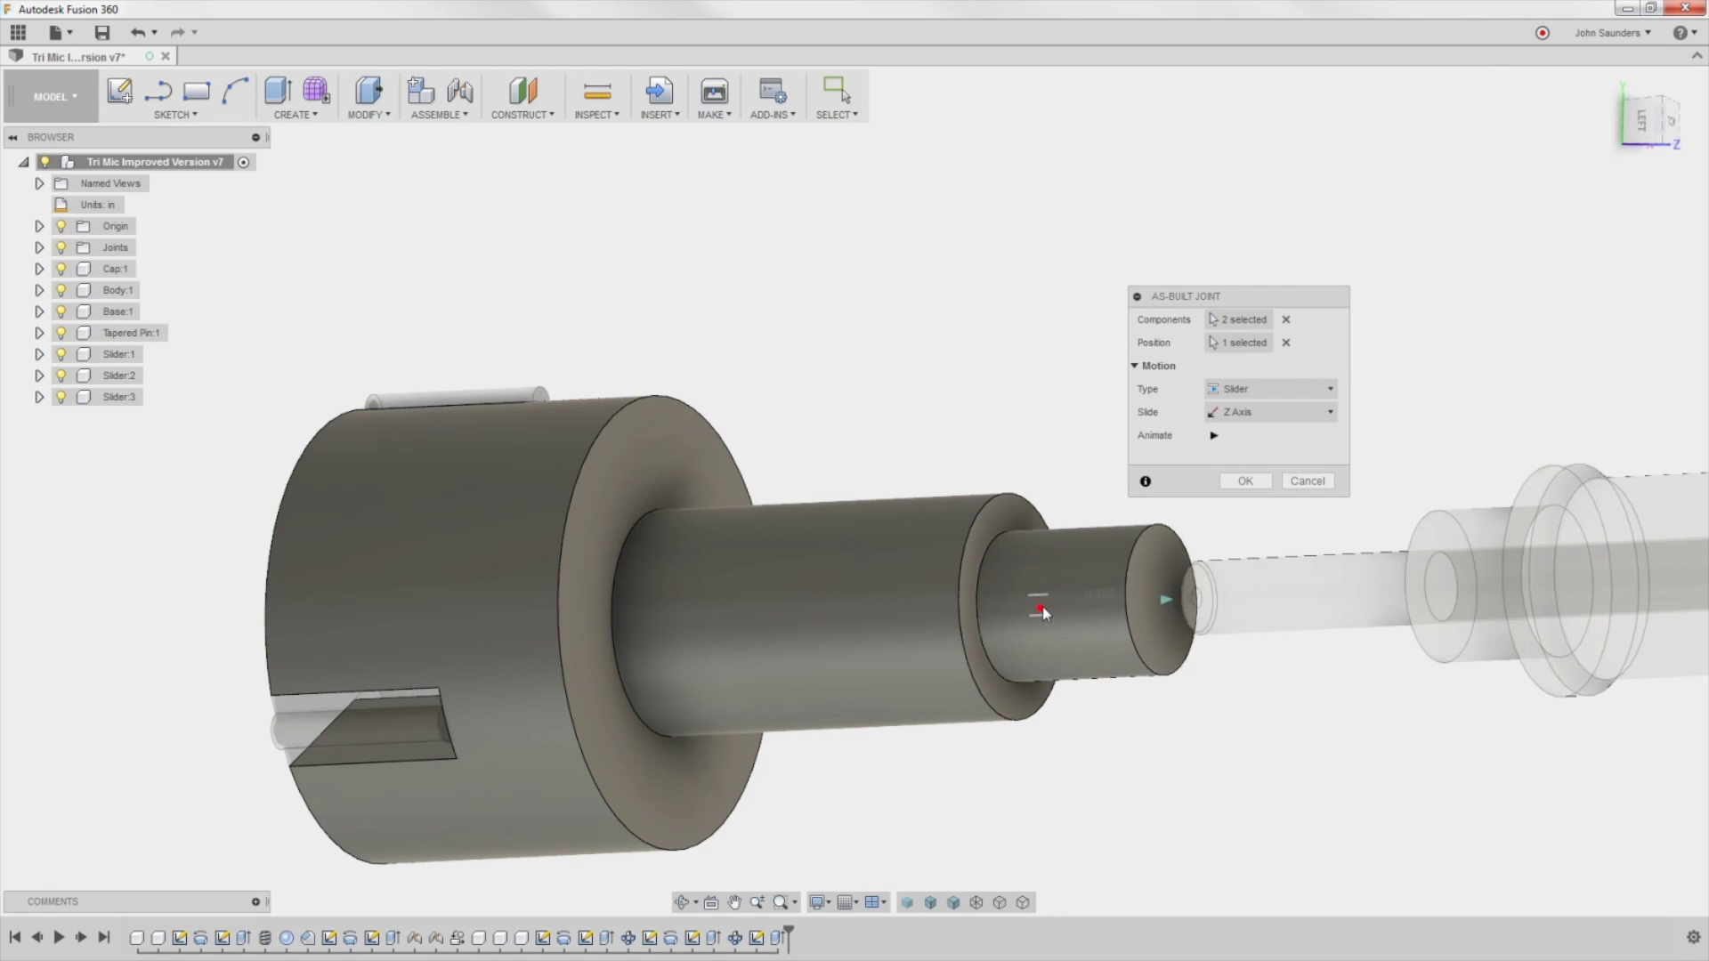
pyautogui.click(1245, 483)
# Step: Select the Base, switch to shaded with visible edges, and orbit to an angled view from below
pyautogui.moveTo(731, 356); pyautogui.dragTo(745, 369, button='middle')
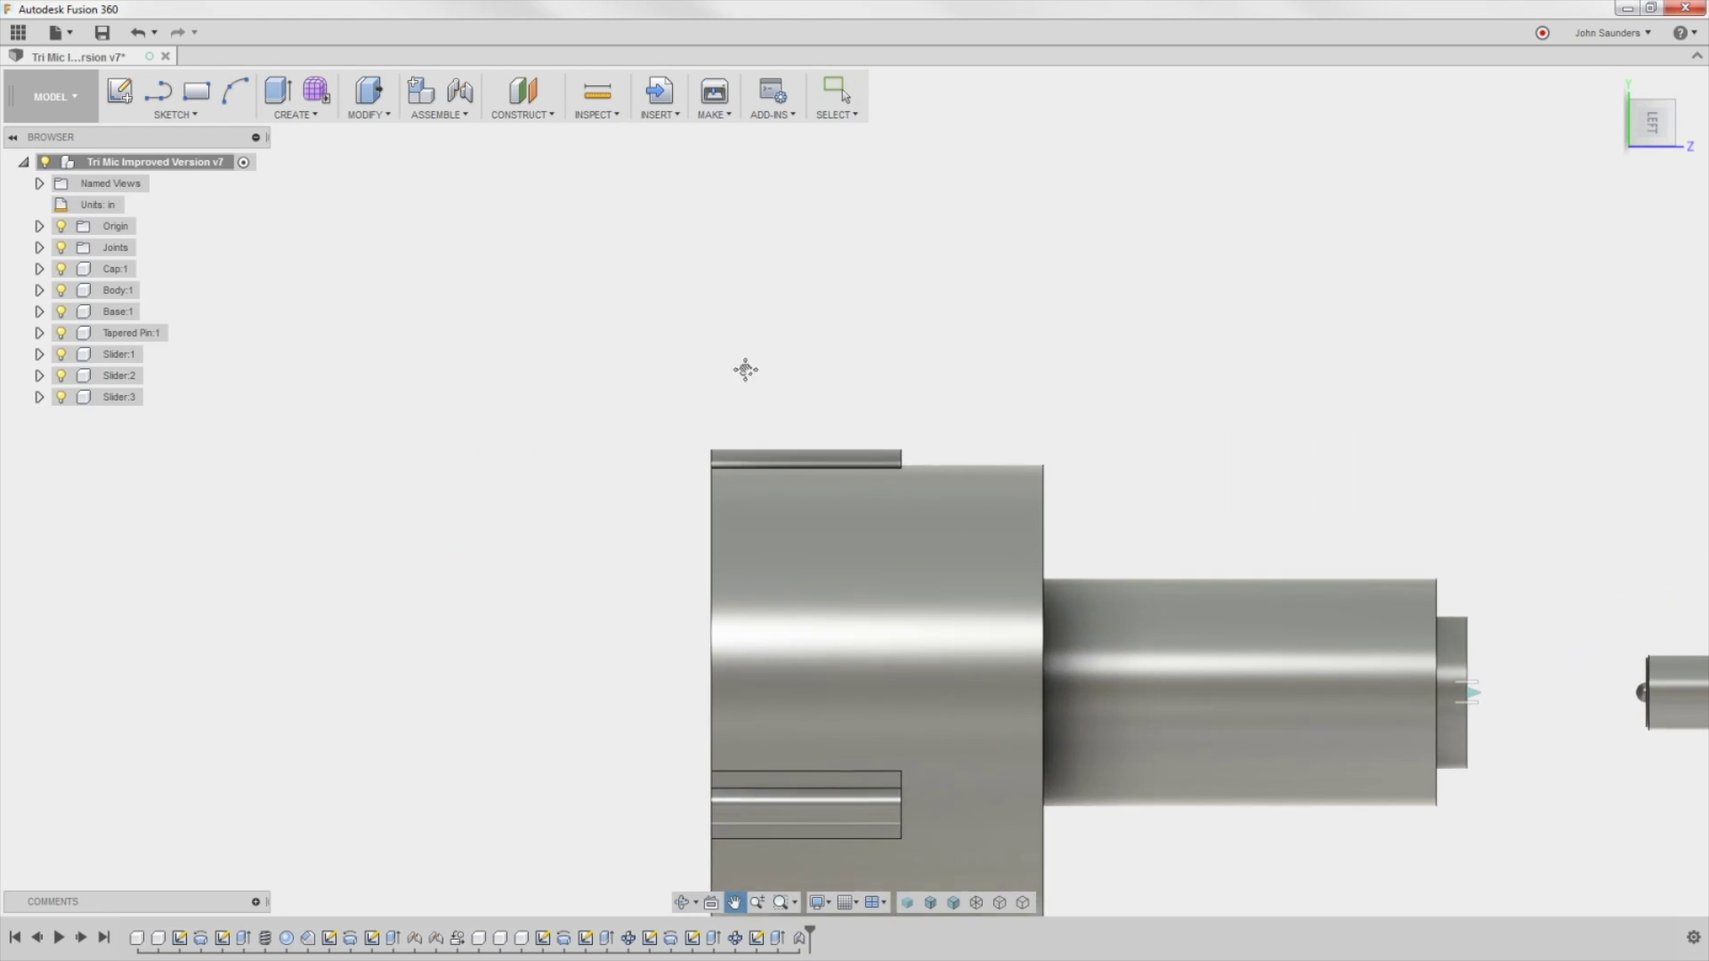
pyautogui.press('Escape')
pyautogui.keyDown('shift'); pyautogui.moveTo(411, 188); pyautogui.dragTo(877, 751, button='middle'); pyautogui.keyUp('shift')
pyautogui.click(1647, 141)
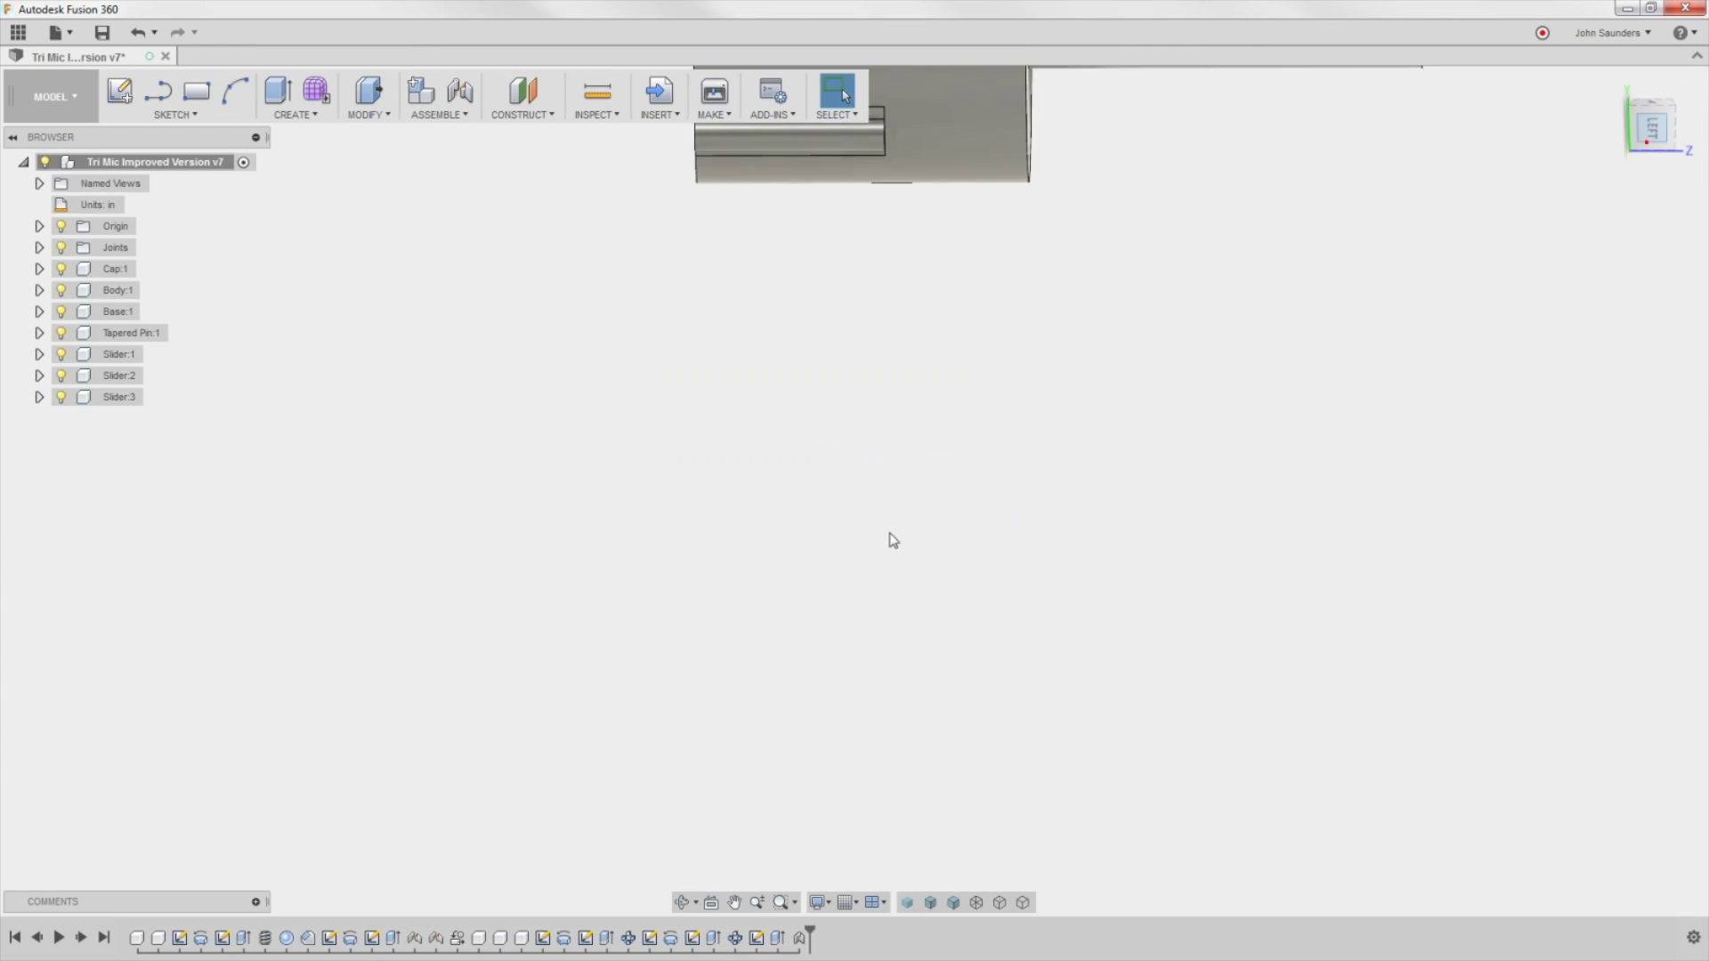
pyautogui.click(899, 382)
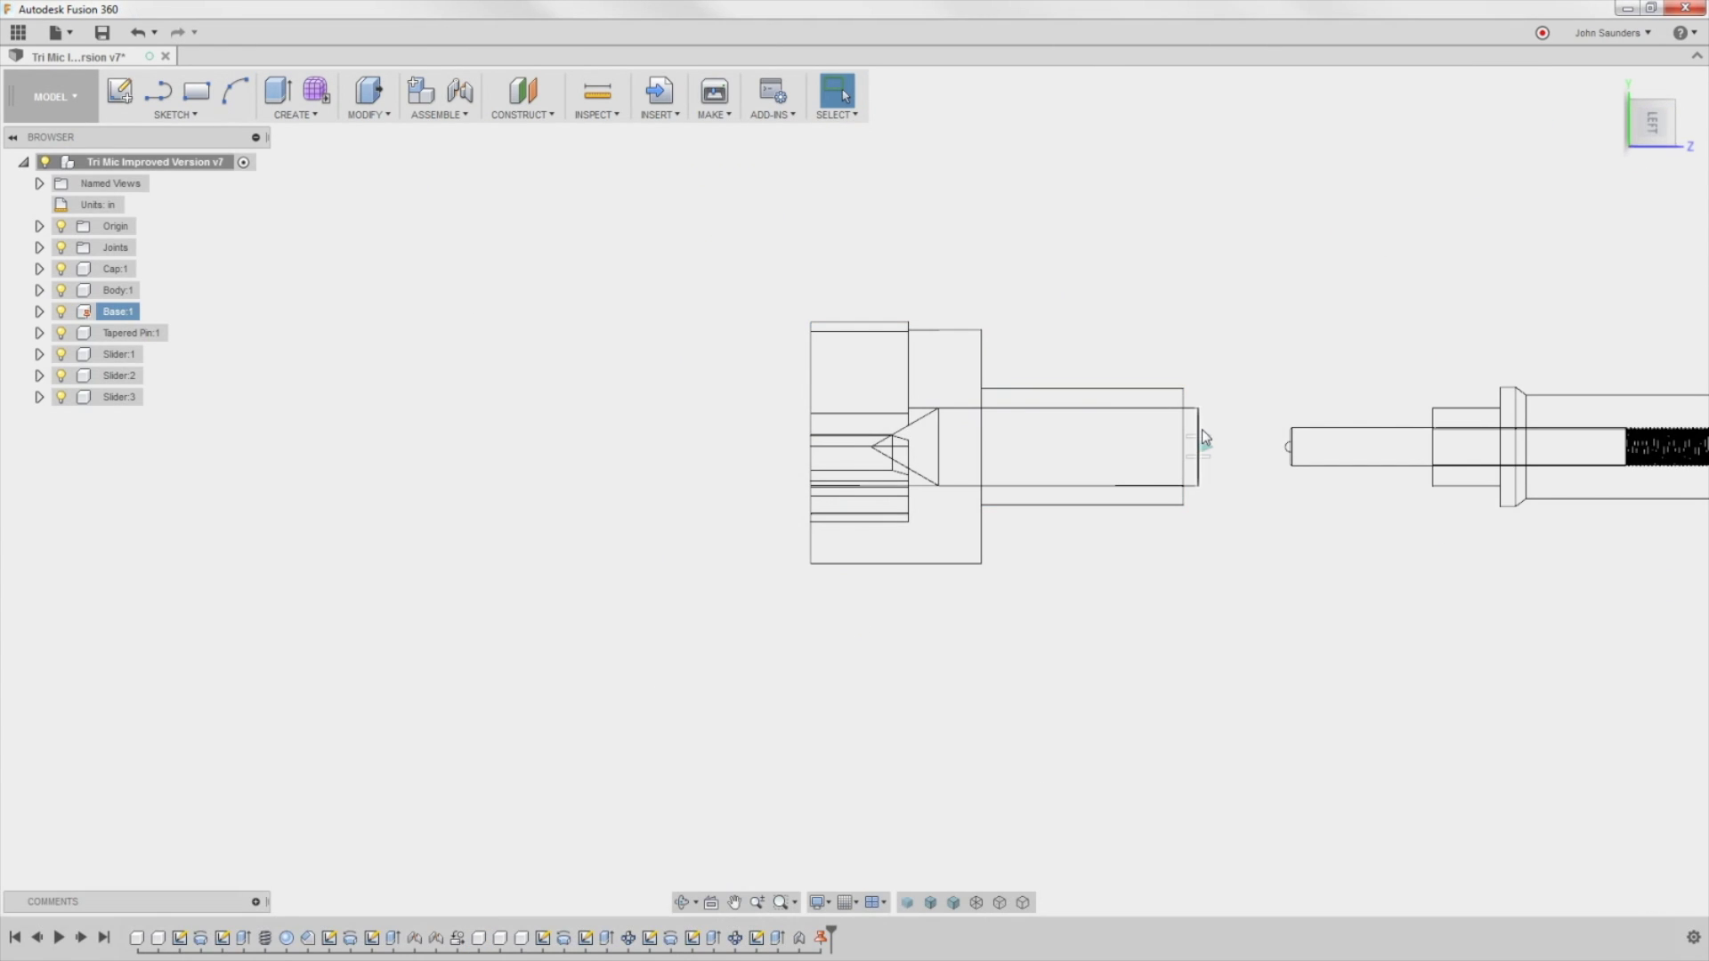
pyautogui.moveTo(1203, 445)
pyautogui.mouseDown()
pyautogui.moveTo(1253, 430)
pyautogui.moveTo(1209, 456)
pyautogui.moveTo(1236, 449)
pyautogui.mouseUp()
pyautogui.click(953, 905)
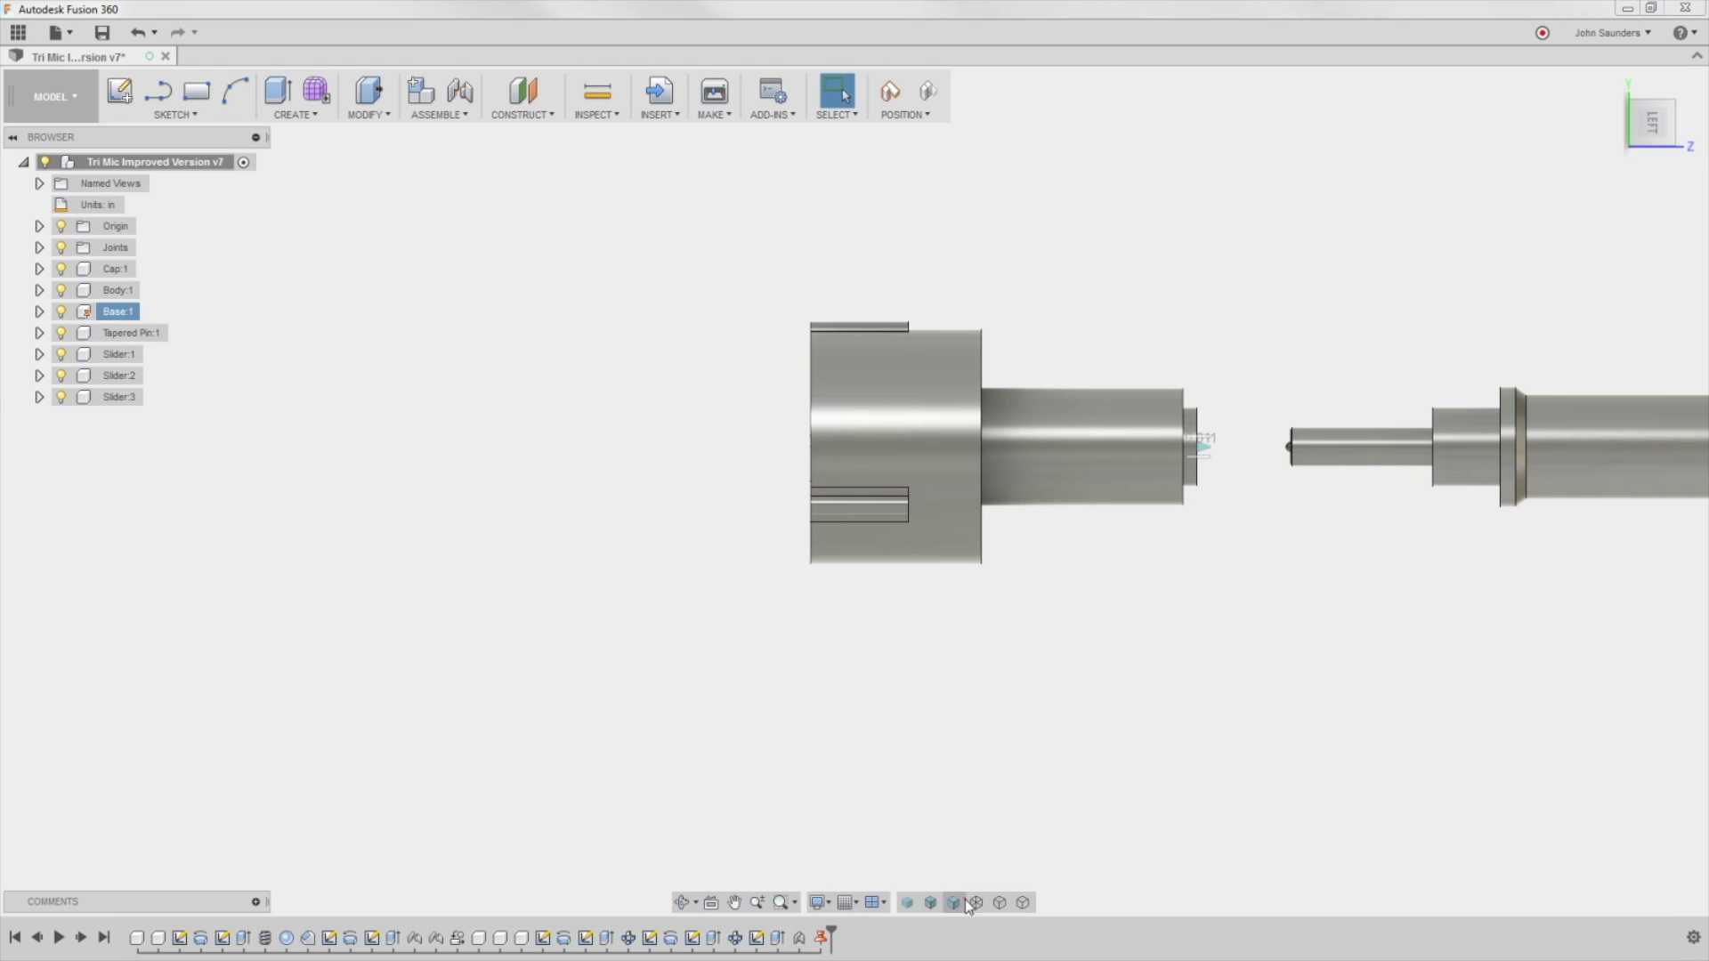
pyautogui.keyDown('shift'); pyautogui.moveTo(969, 906); pyautogui.dragTo(654, 294, button='middle'); pyautogui.keyUp('shift')
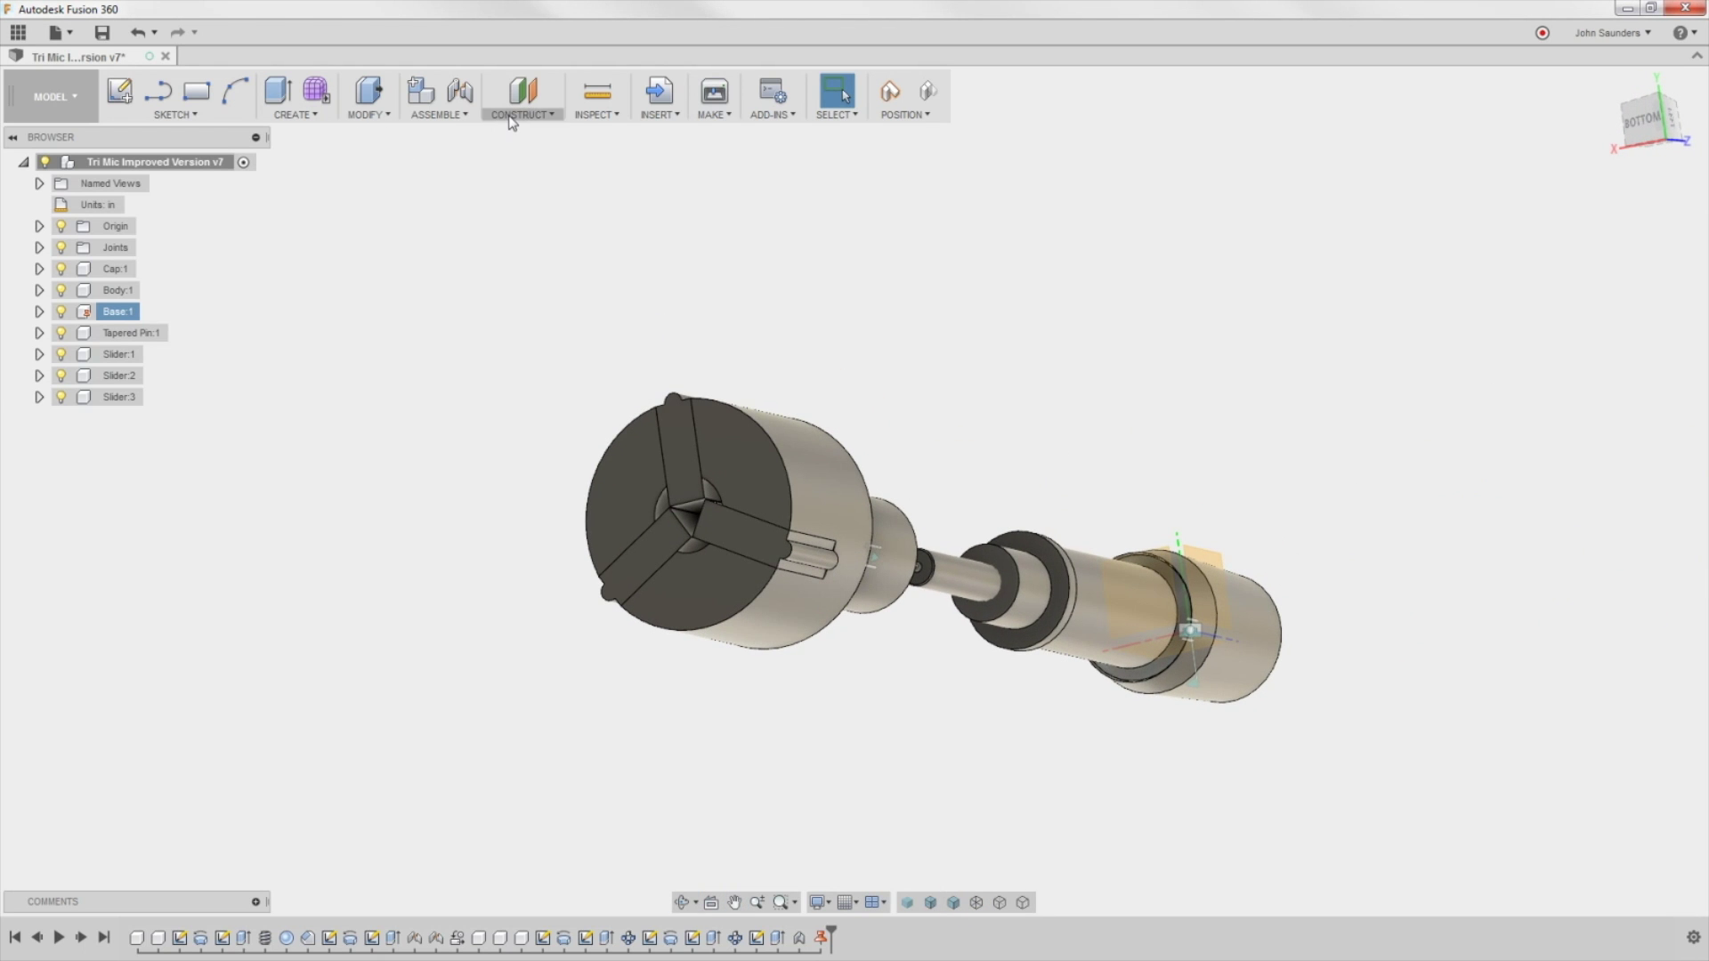
# Step: Join the first slider jaw to the base with an as-built slider joint along the Y axis
pyautogui.click(438, 114)
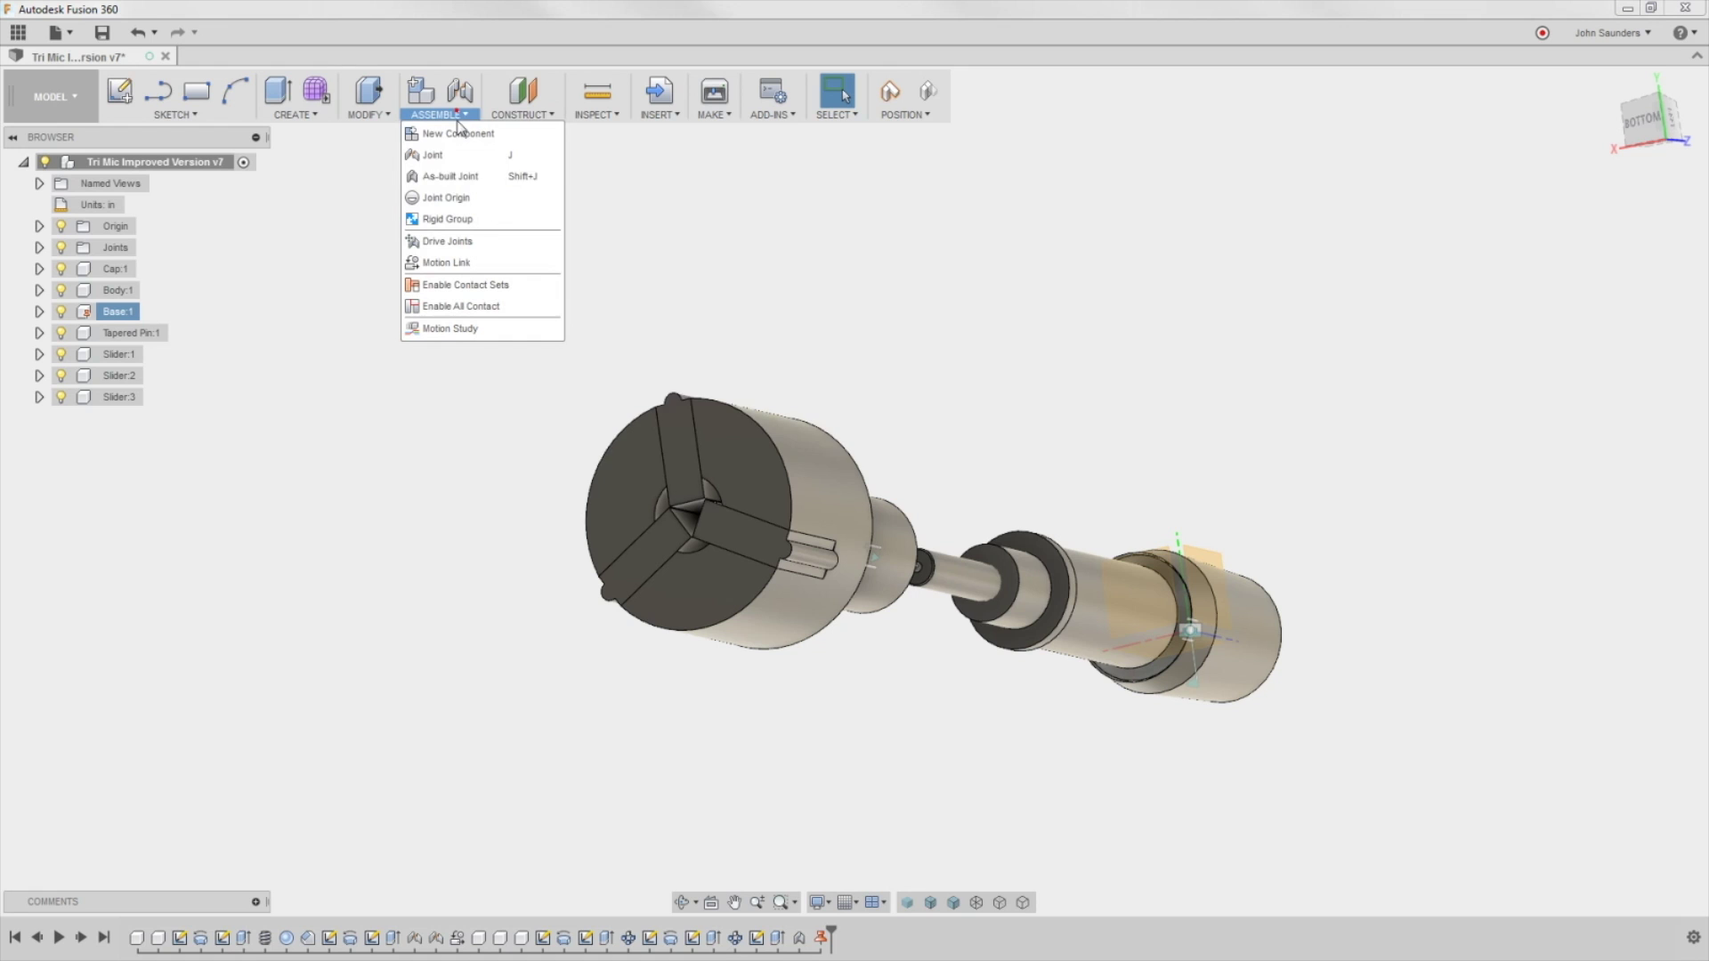
pyautogui.click(452, 177)
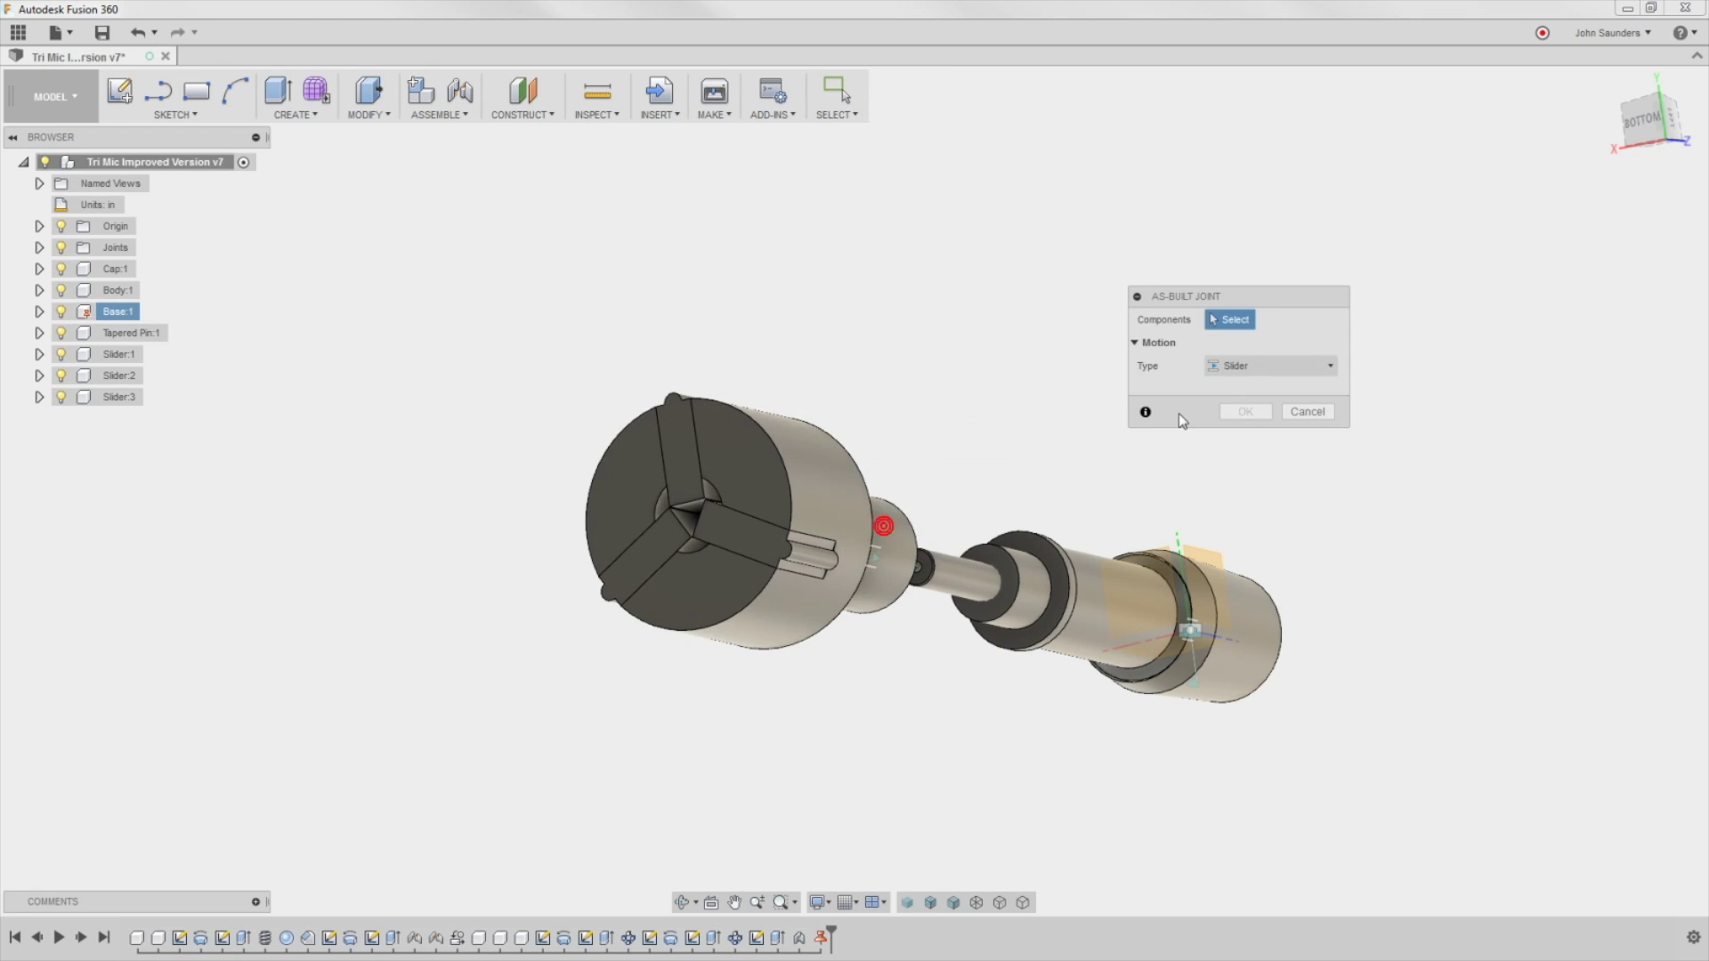
pyautogui.scroll(3, 703, 451)
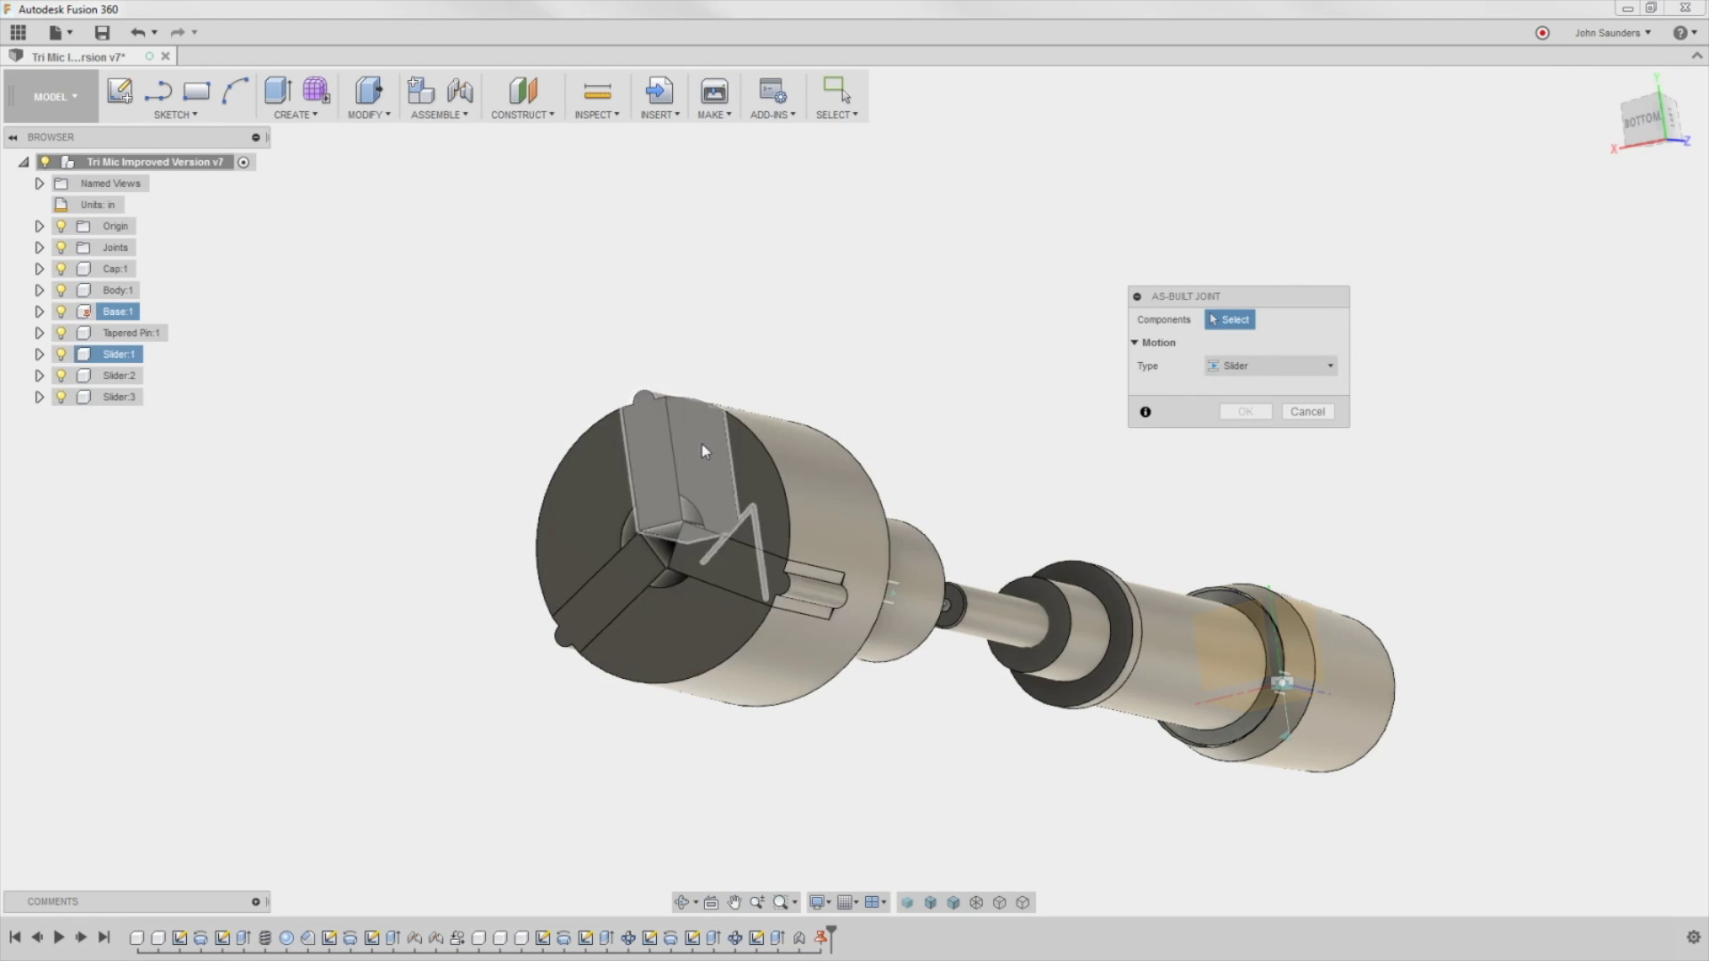
pyautogui.scroll(1, 664, 461)
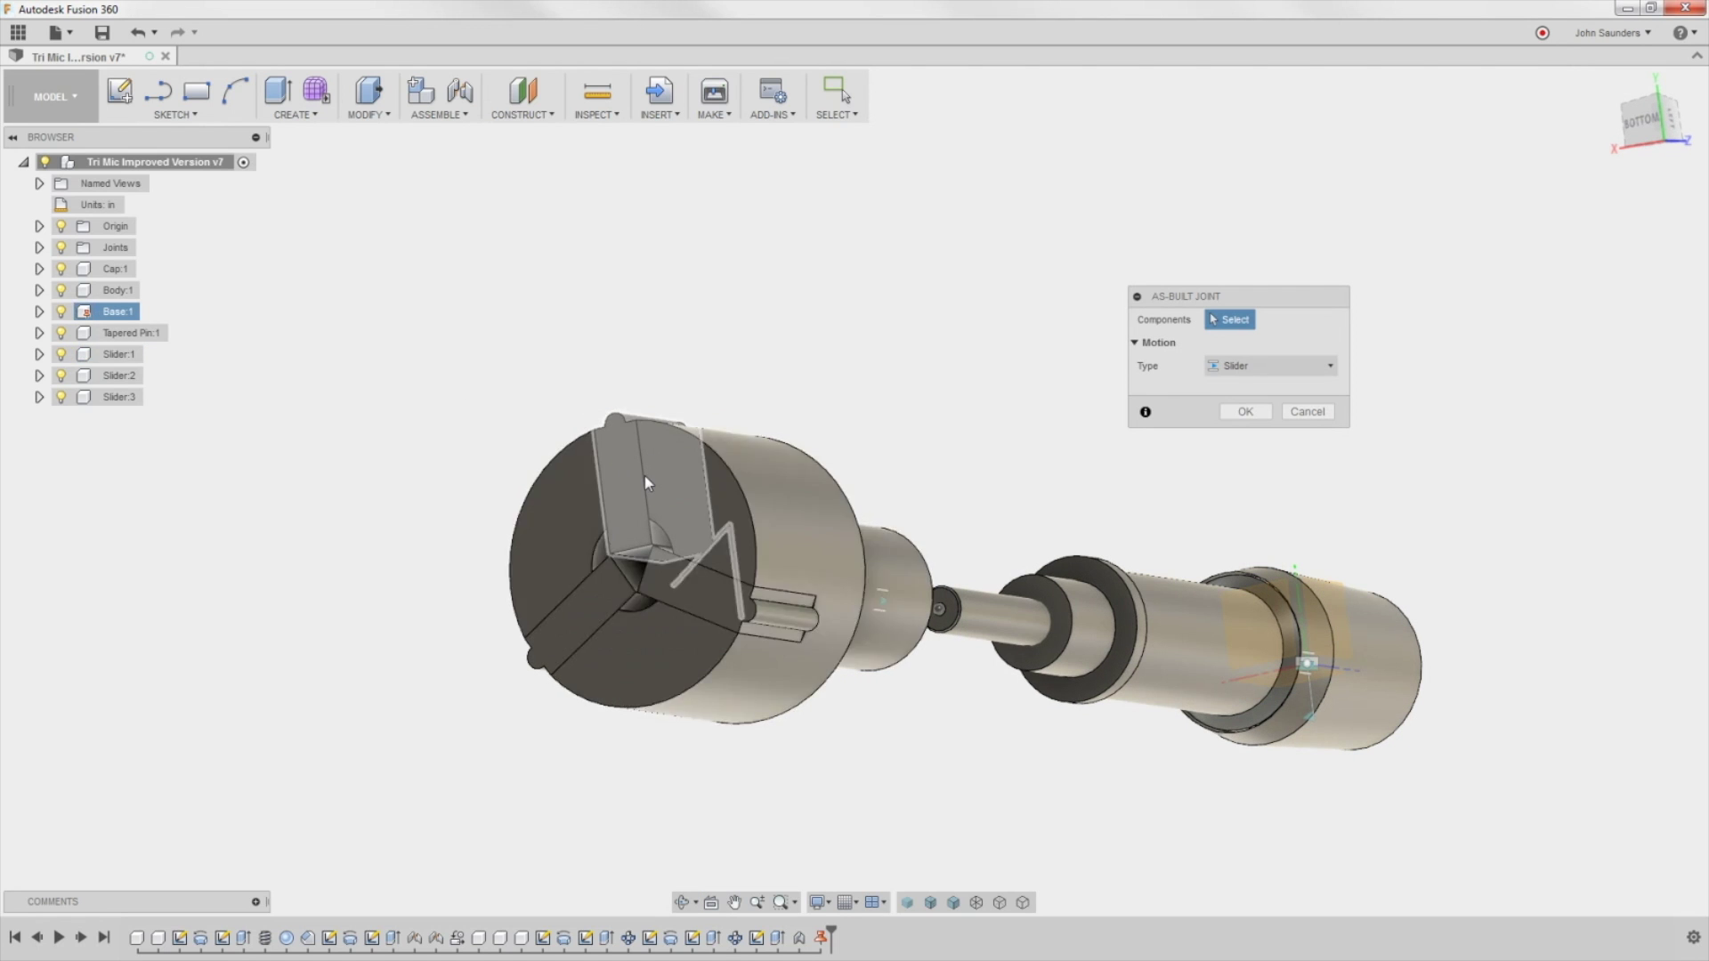
pyautogui.keyDown('shift'); pyautogui.moveTo(656, 465); pyautogui.dragTo(692, 450, button='middle'); pyautogui.keyUp('shift')
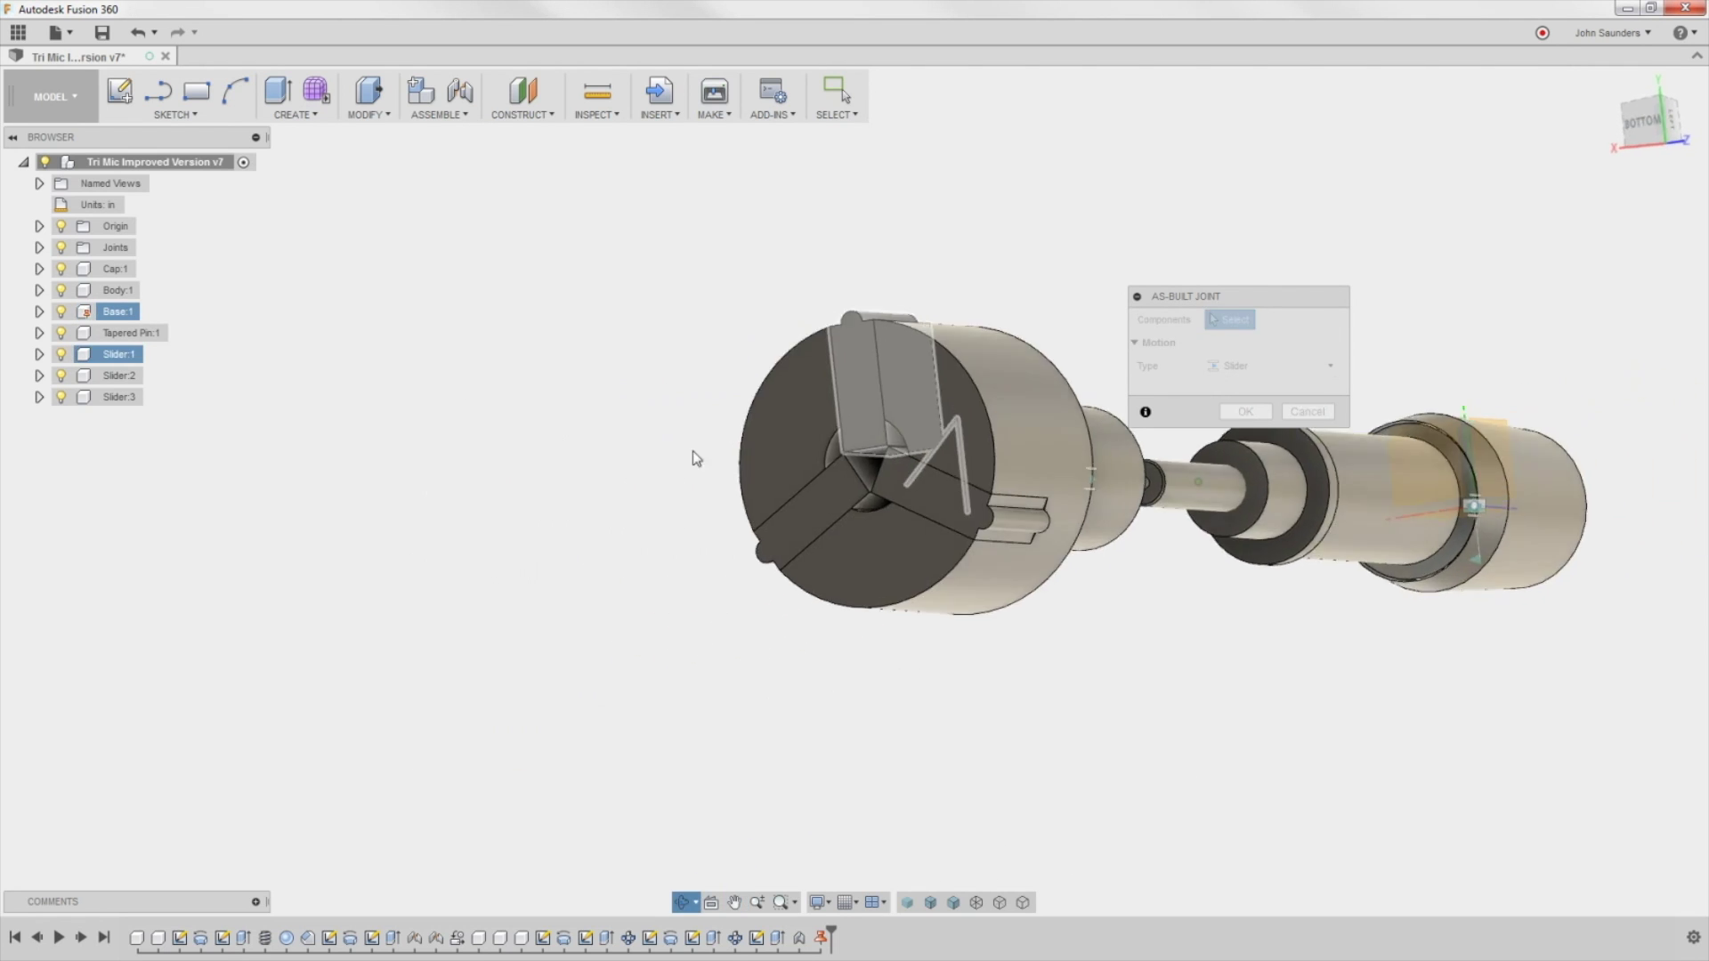
pyautogui.click(867, 372)
pyautogui.keyDown('shift'); pyautogui.moveTo(866, 372); pyautogui.dragTo(902, 382, button='middle'); pyautogui.keyUp('shift')
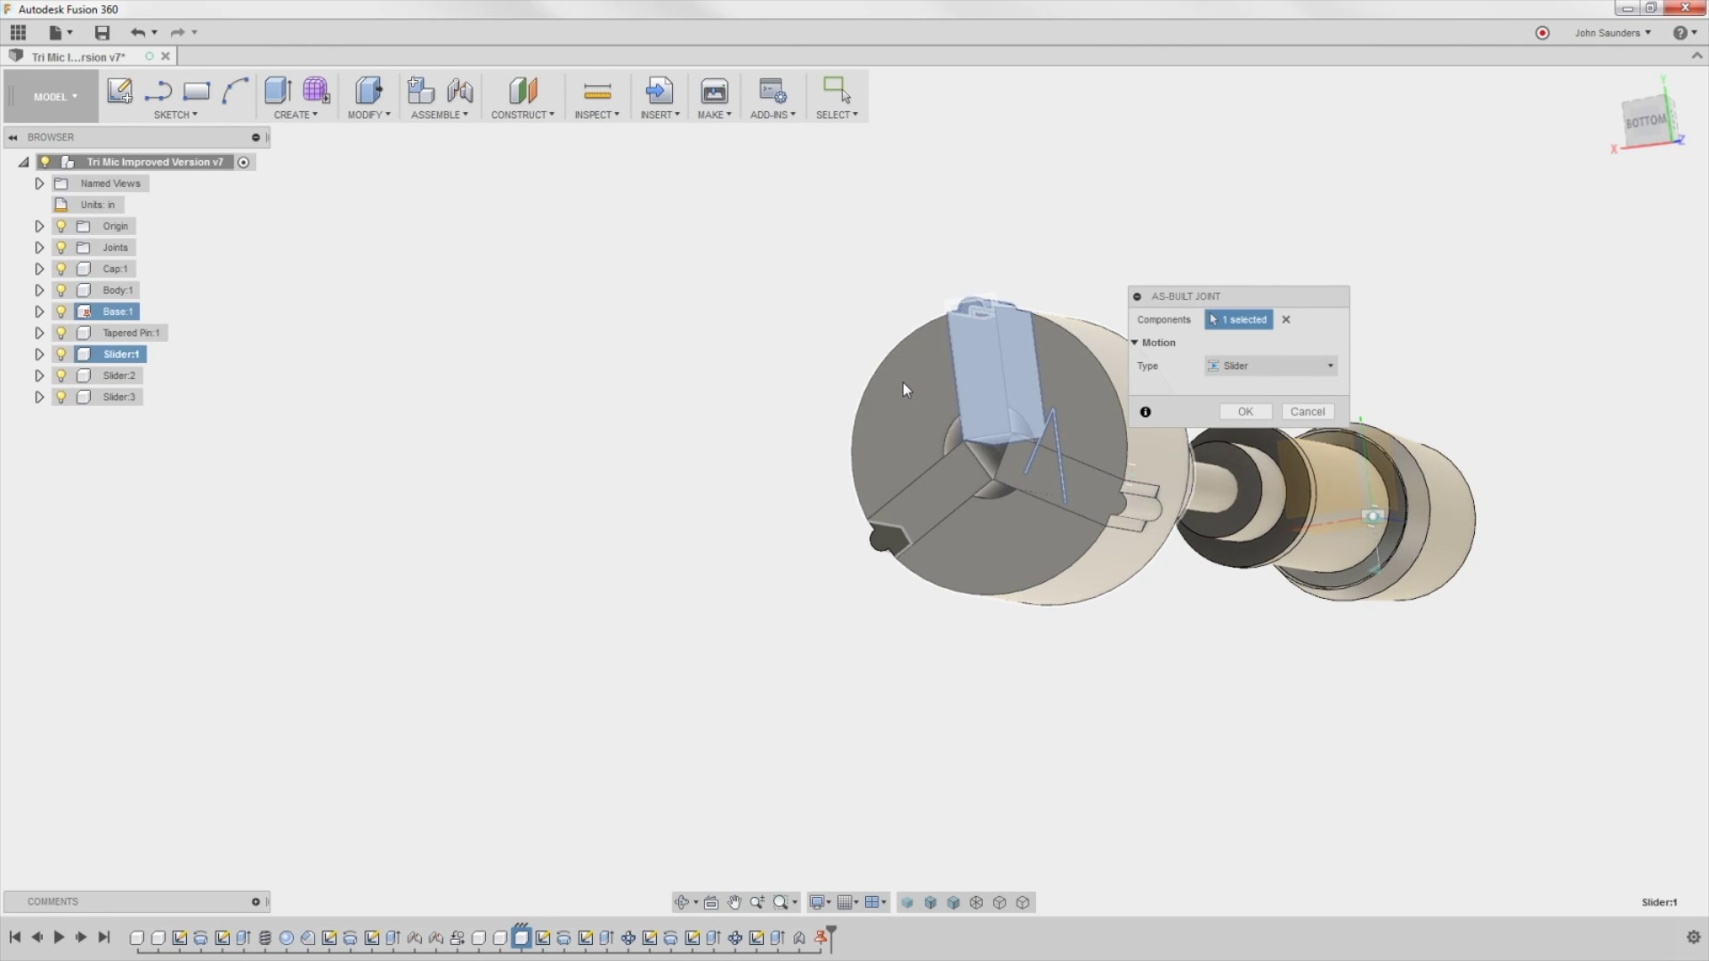
pyautogui.click(902, 384)
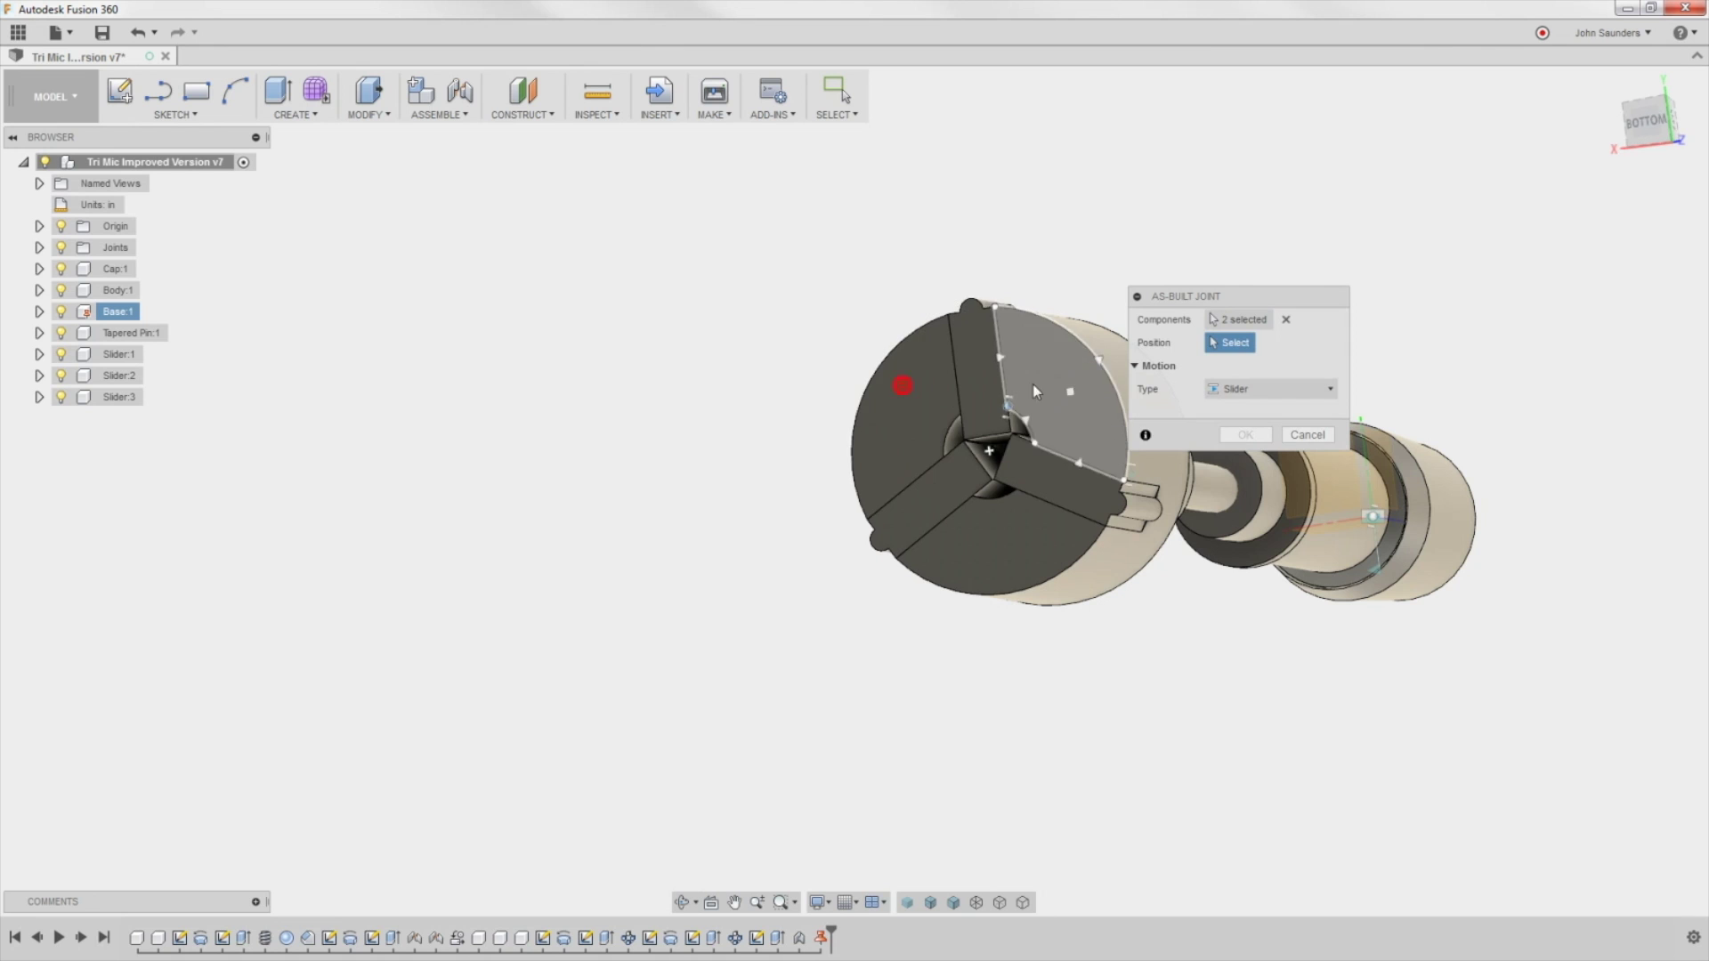
pyautogui.click(1043, 361)
pyautogui.click(1014, 482)
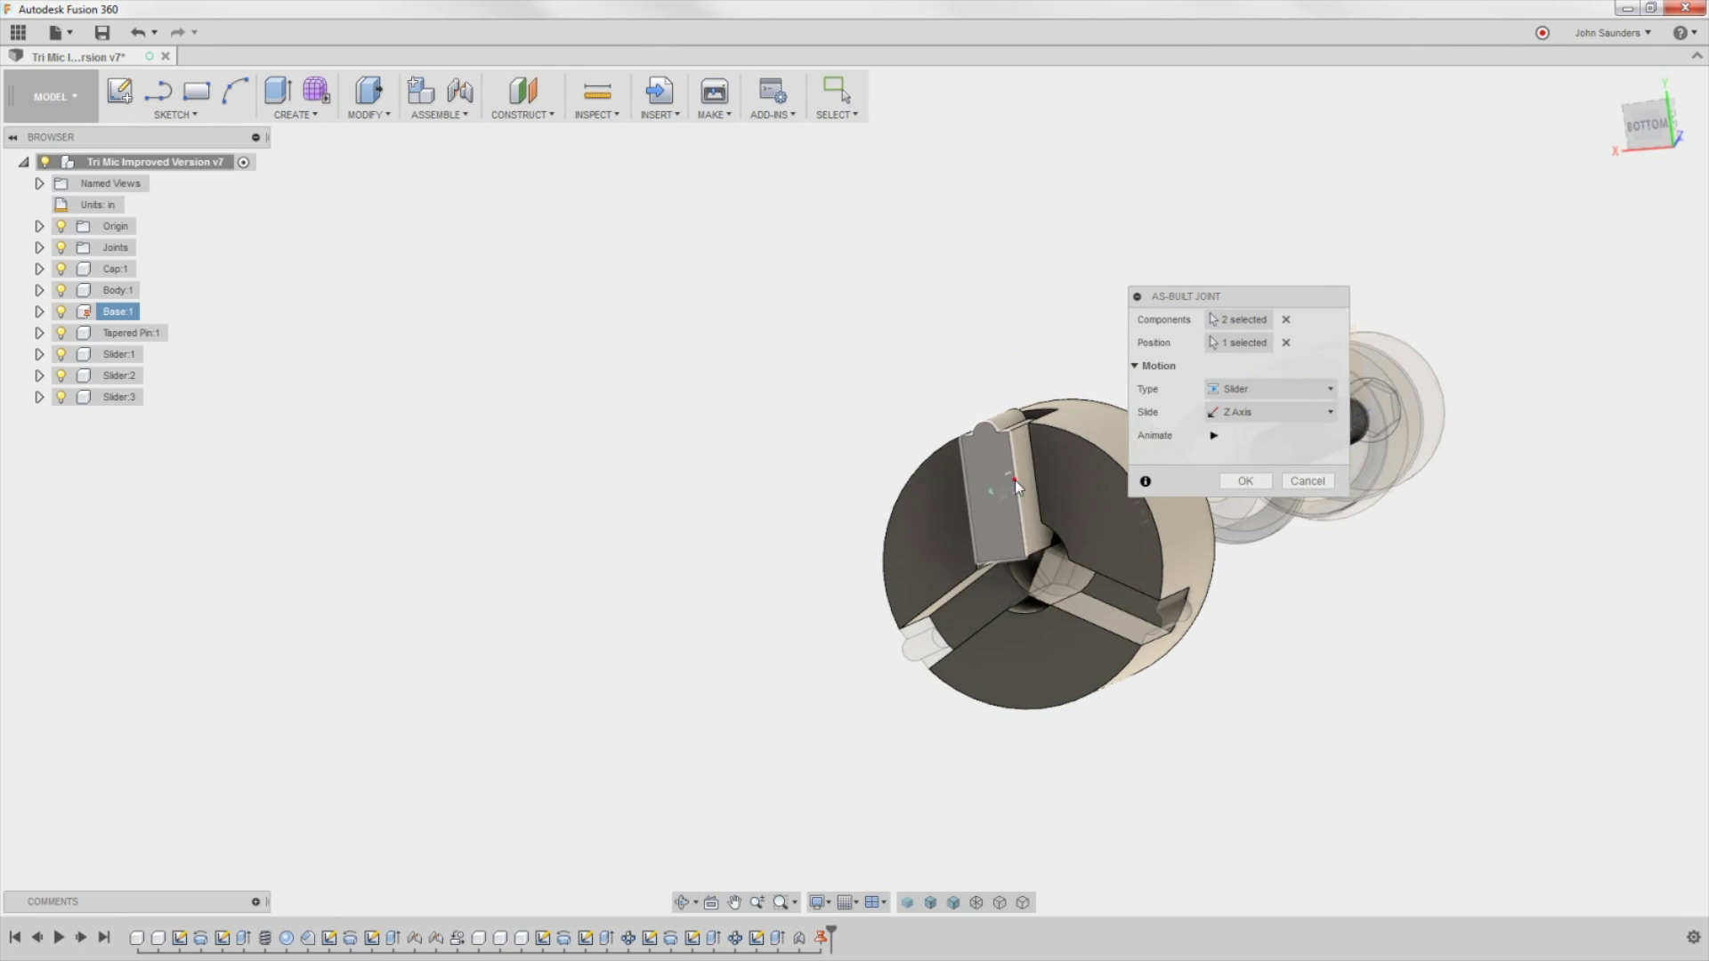
pyautogui.click(1254, 413)
pyautogui.click(1255, 455)
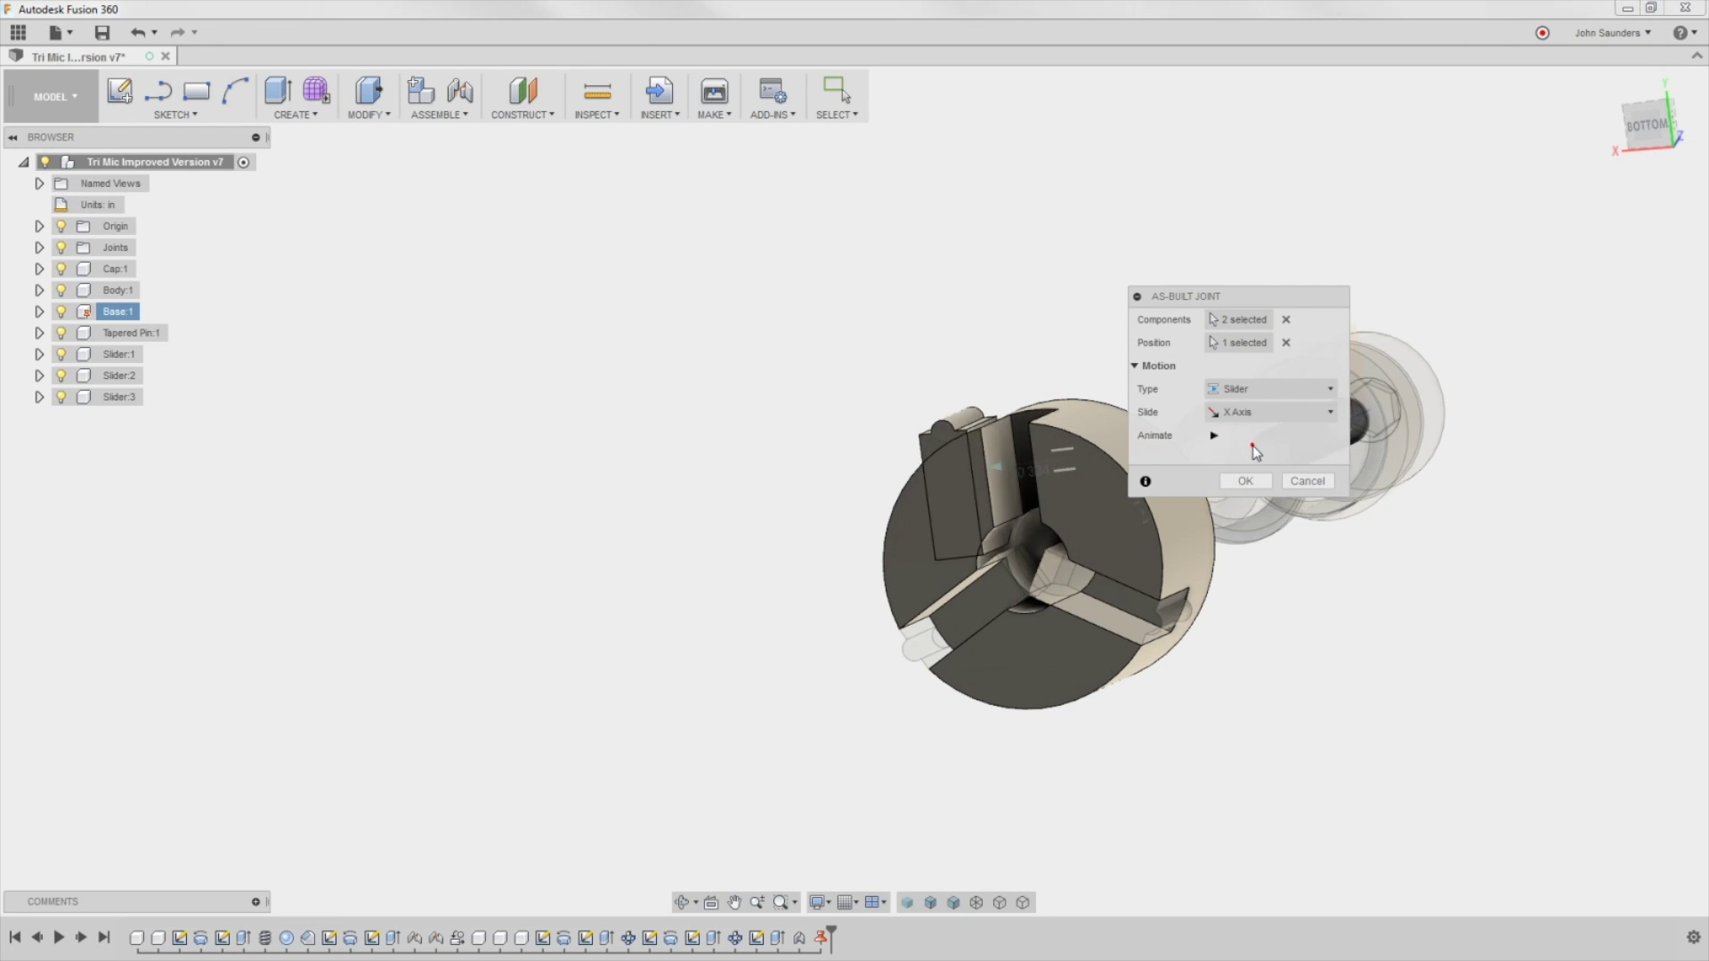
pyautogui.click(1272, 412)
pyautogui.click(1255, 456)
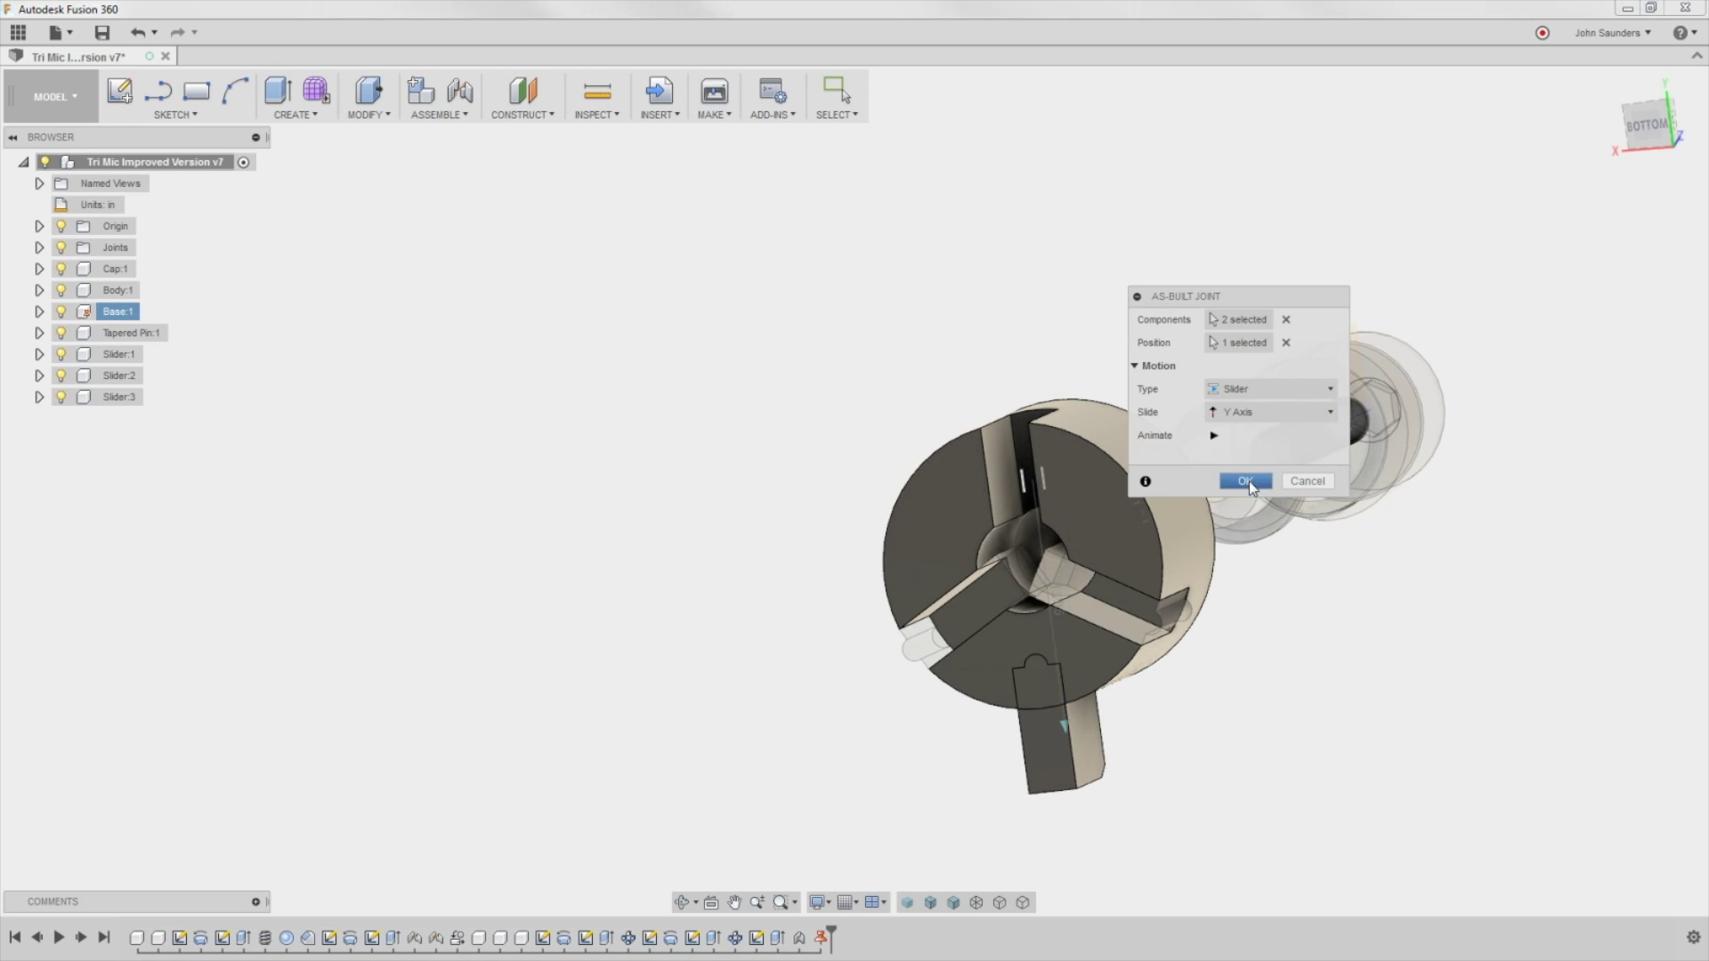
pyautogui.click(1244, 481)
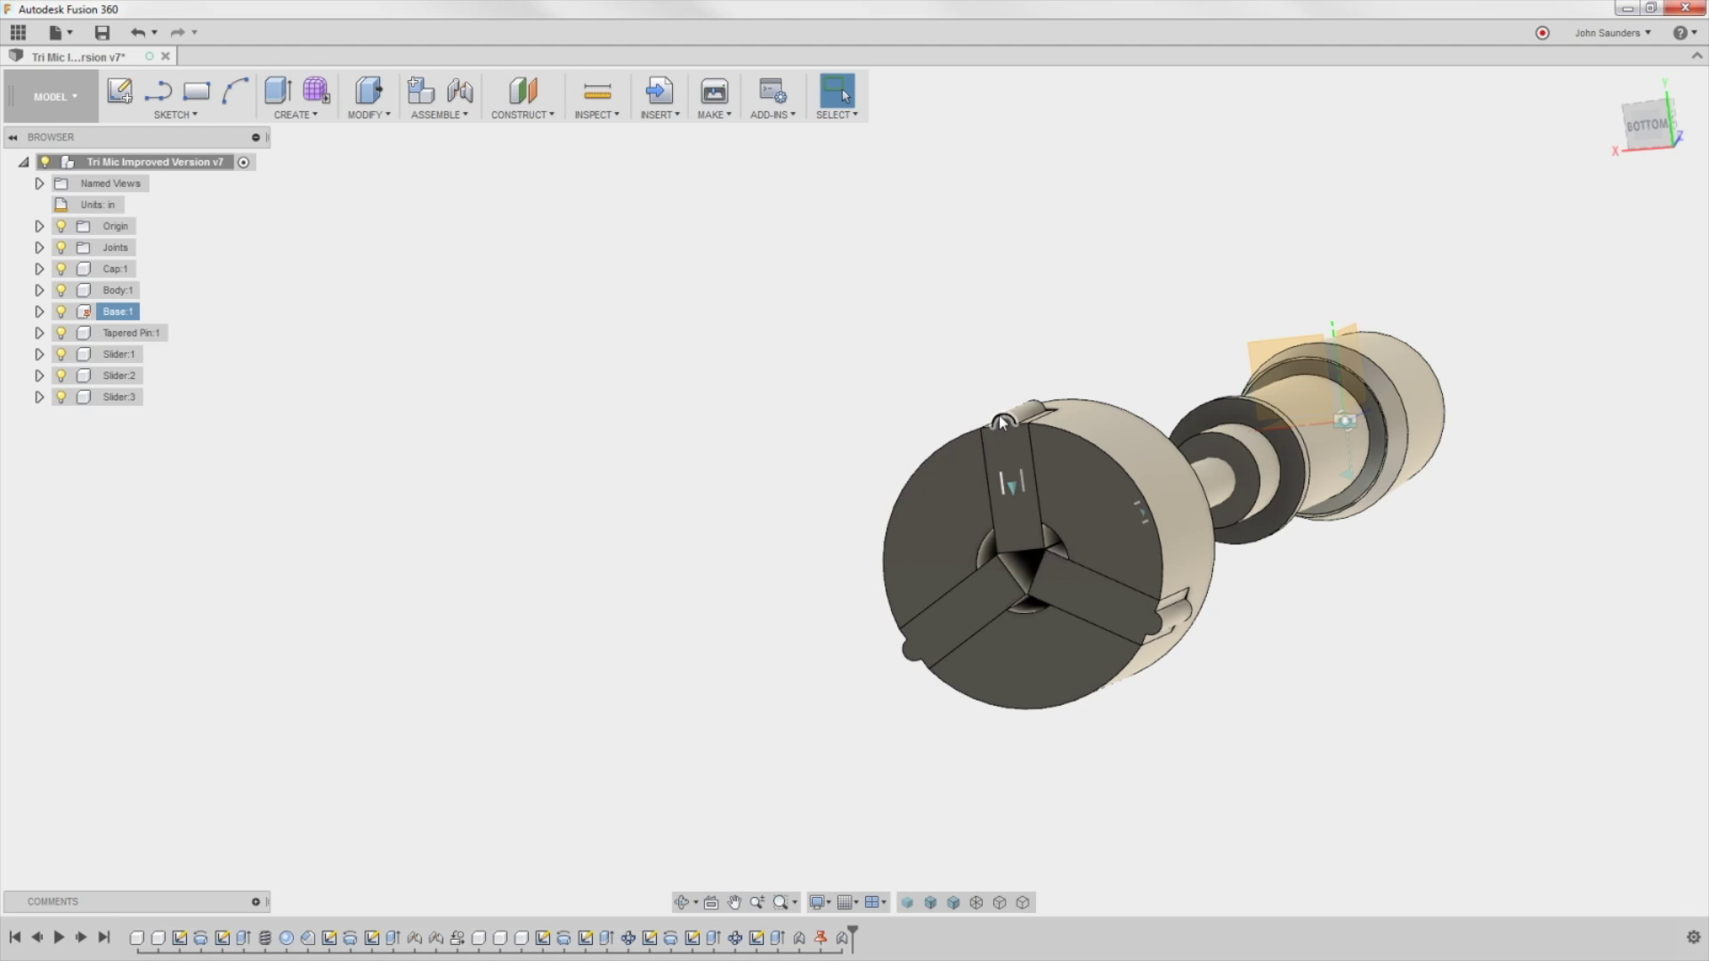
# Step: Add an as-built slider joint between the second jaw and the base
pyautogui.hotkey('shift', 'j')
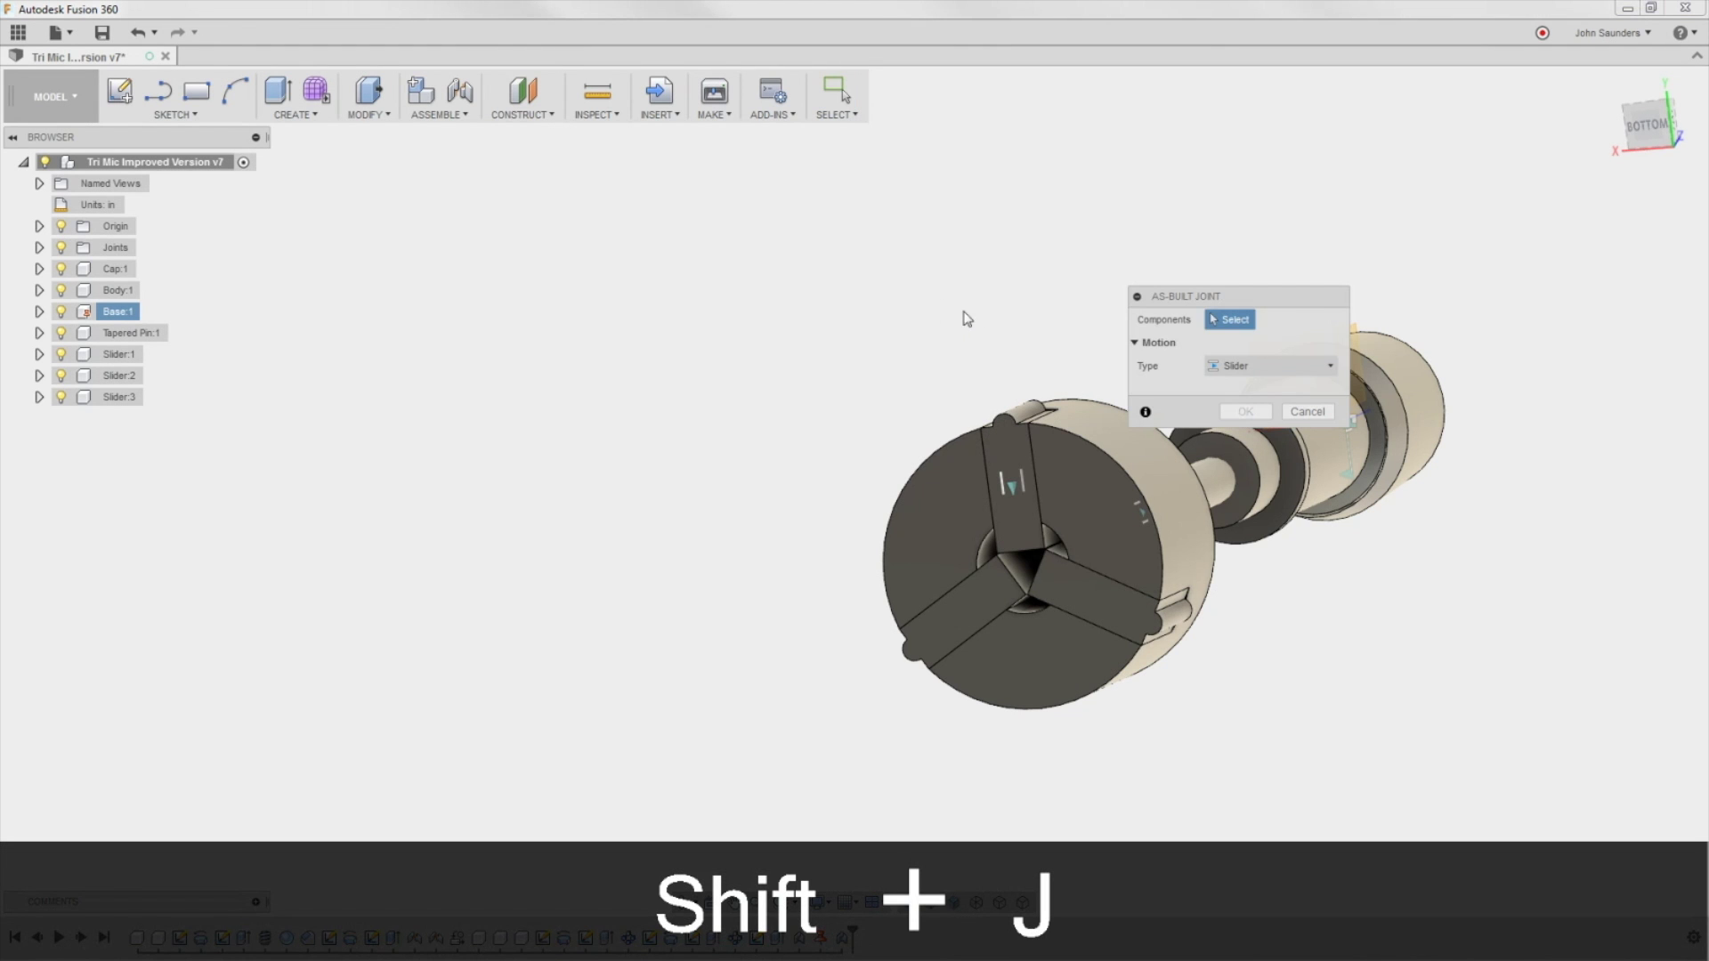
pyautogui.moveTo(967, 318); pyautogui.dragTo(836, 309, button='middle')
pyautogui.click(942, 520)
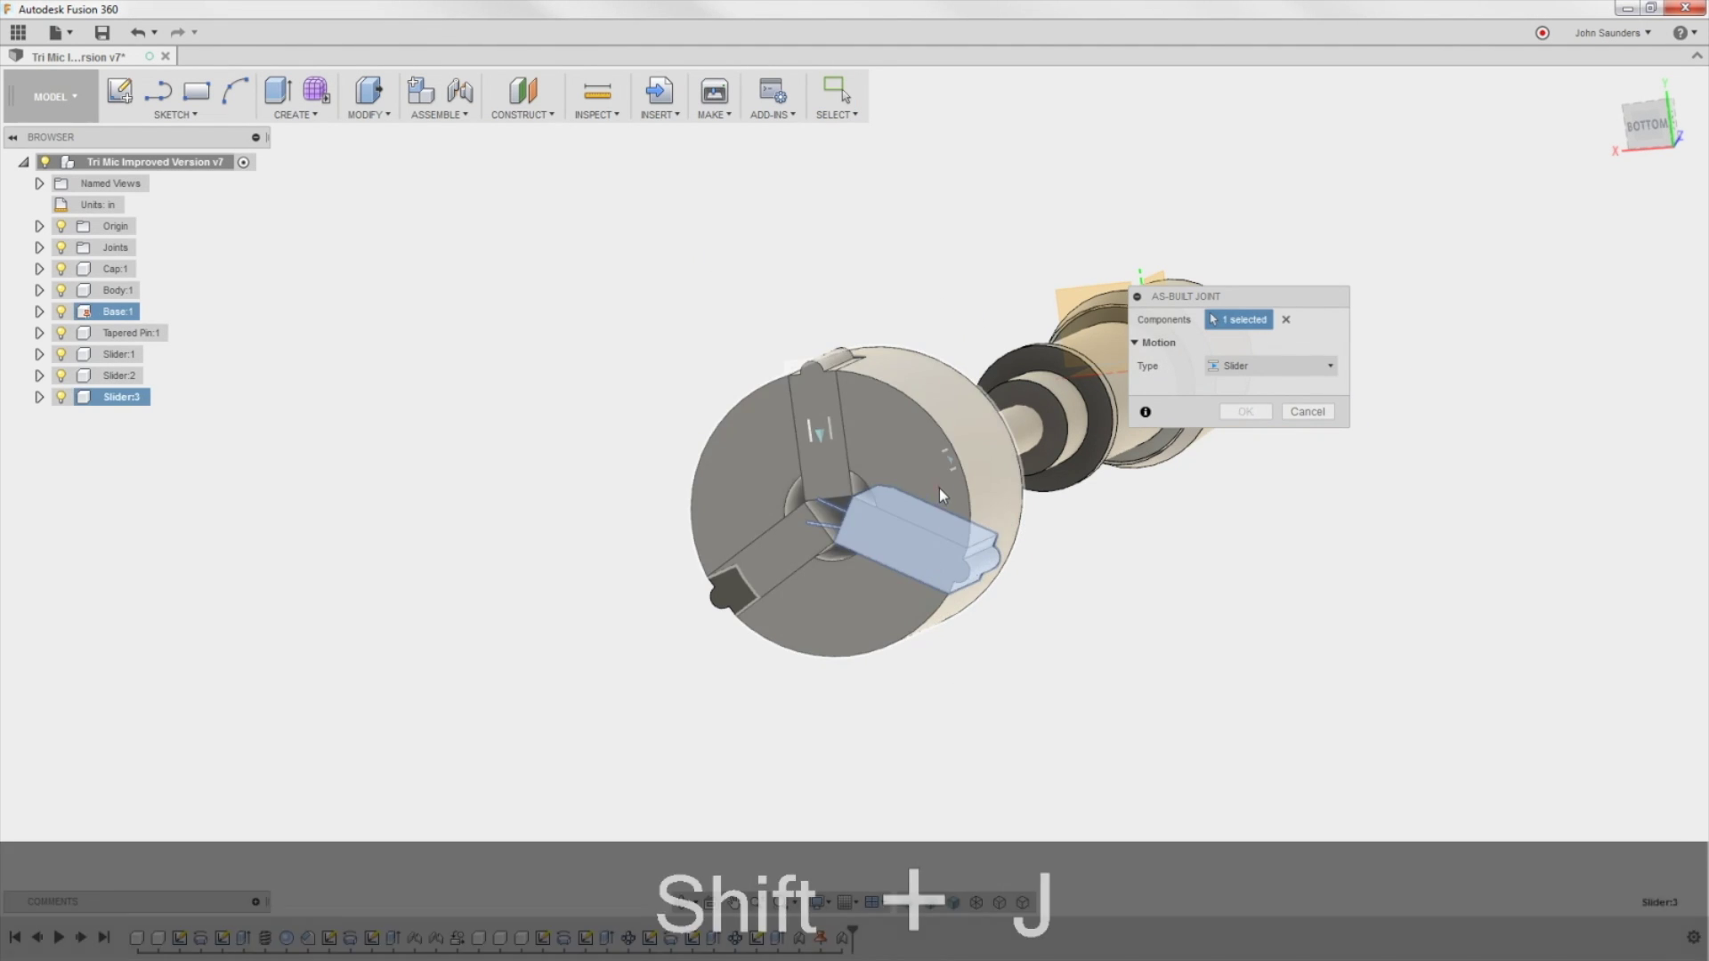
pyautogui.click(938, 488)
pyautogui.click(911, 549)
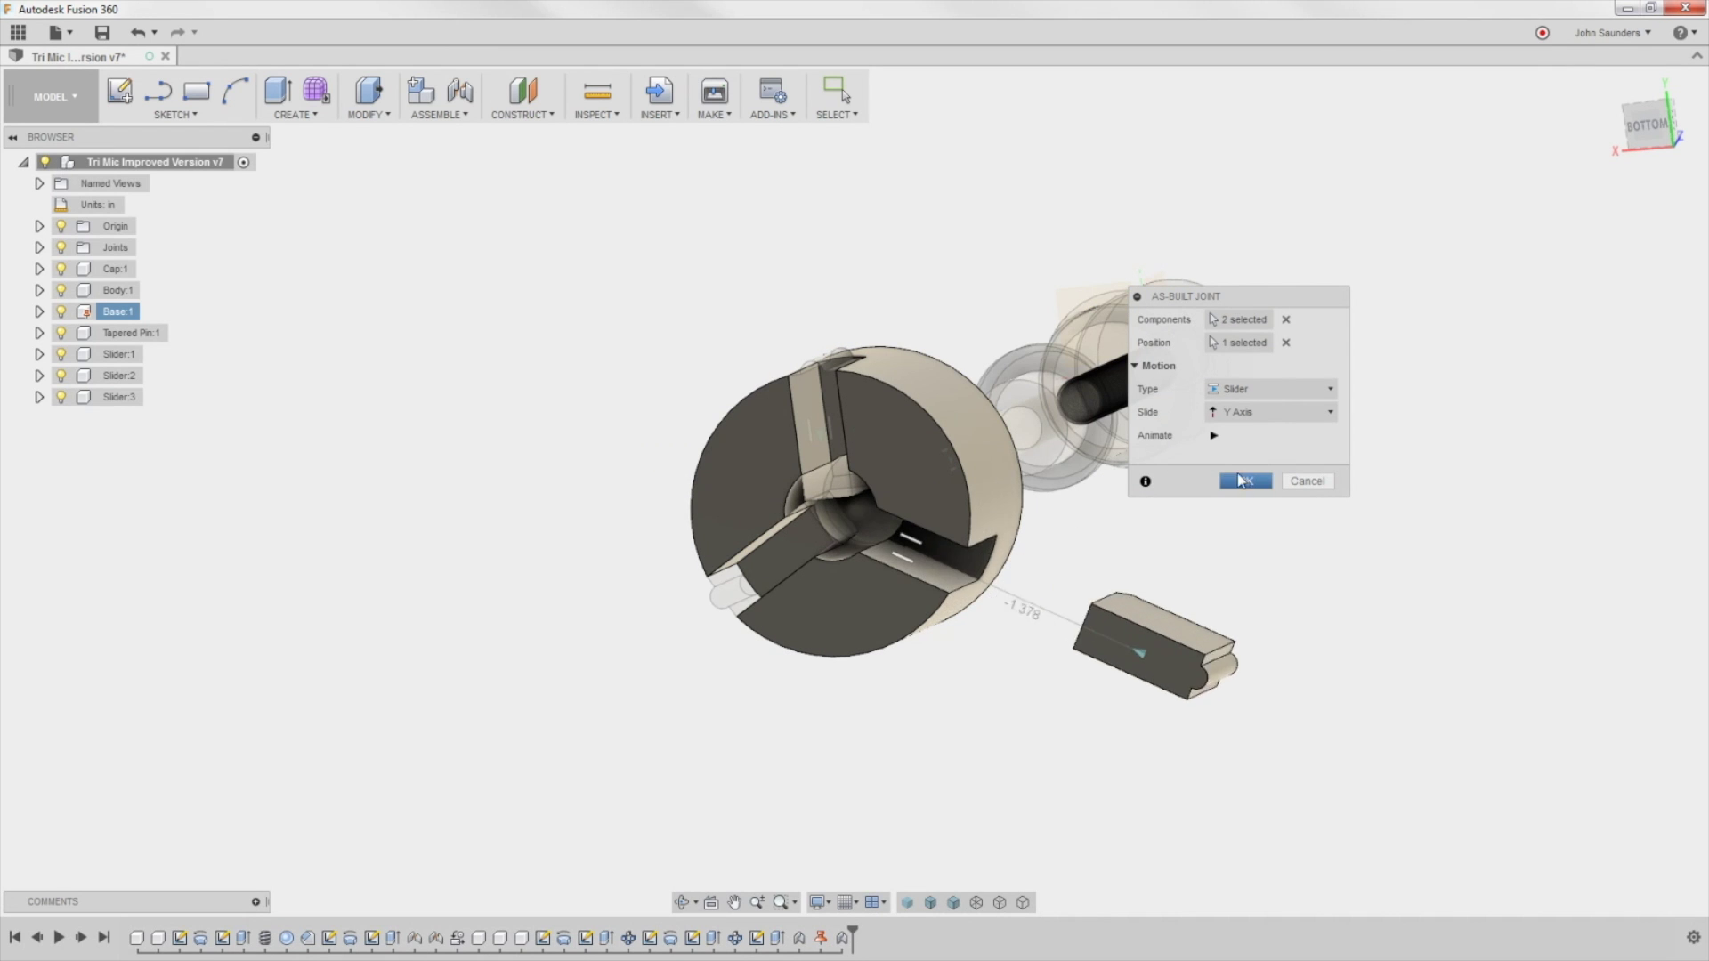
pyautogui.click(1242, 481)
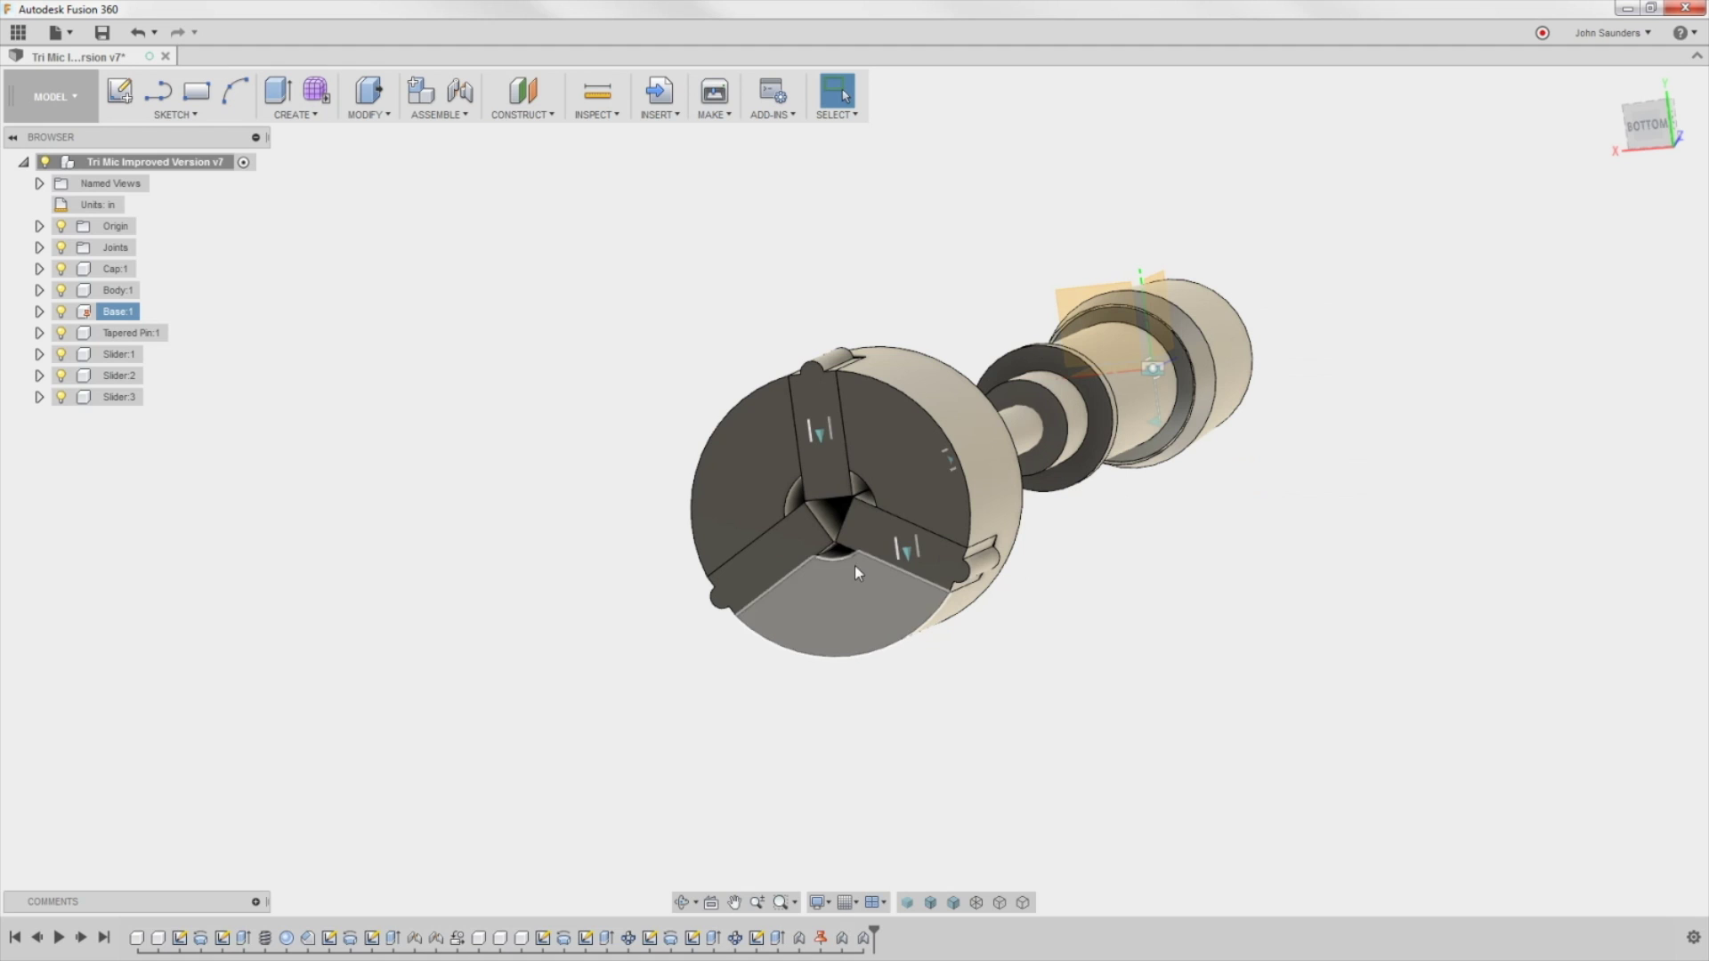
# Step: Add an as-built slider joint between the last jaw and the base, then test-drag a jaw
pyautogui.hotkey('shift', 'j')
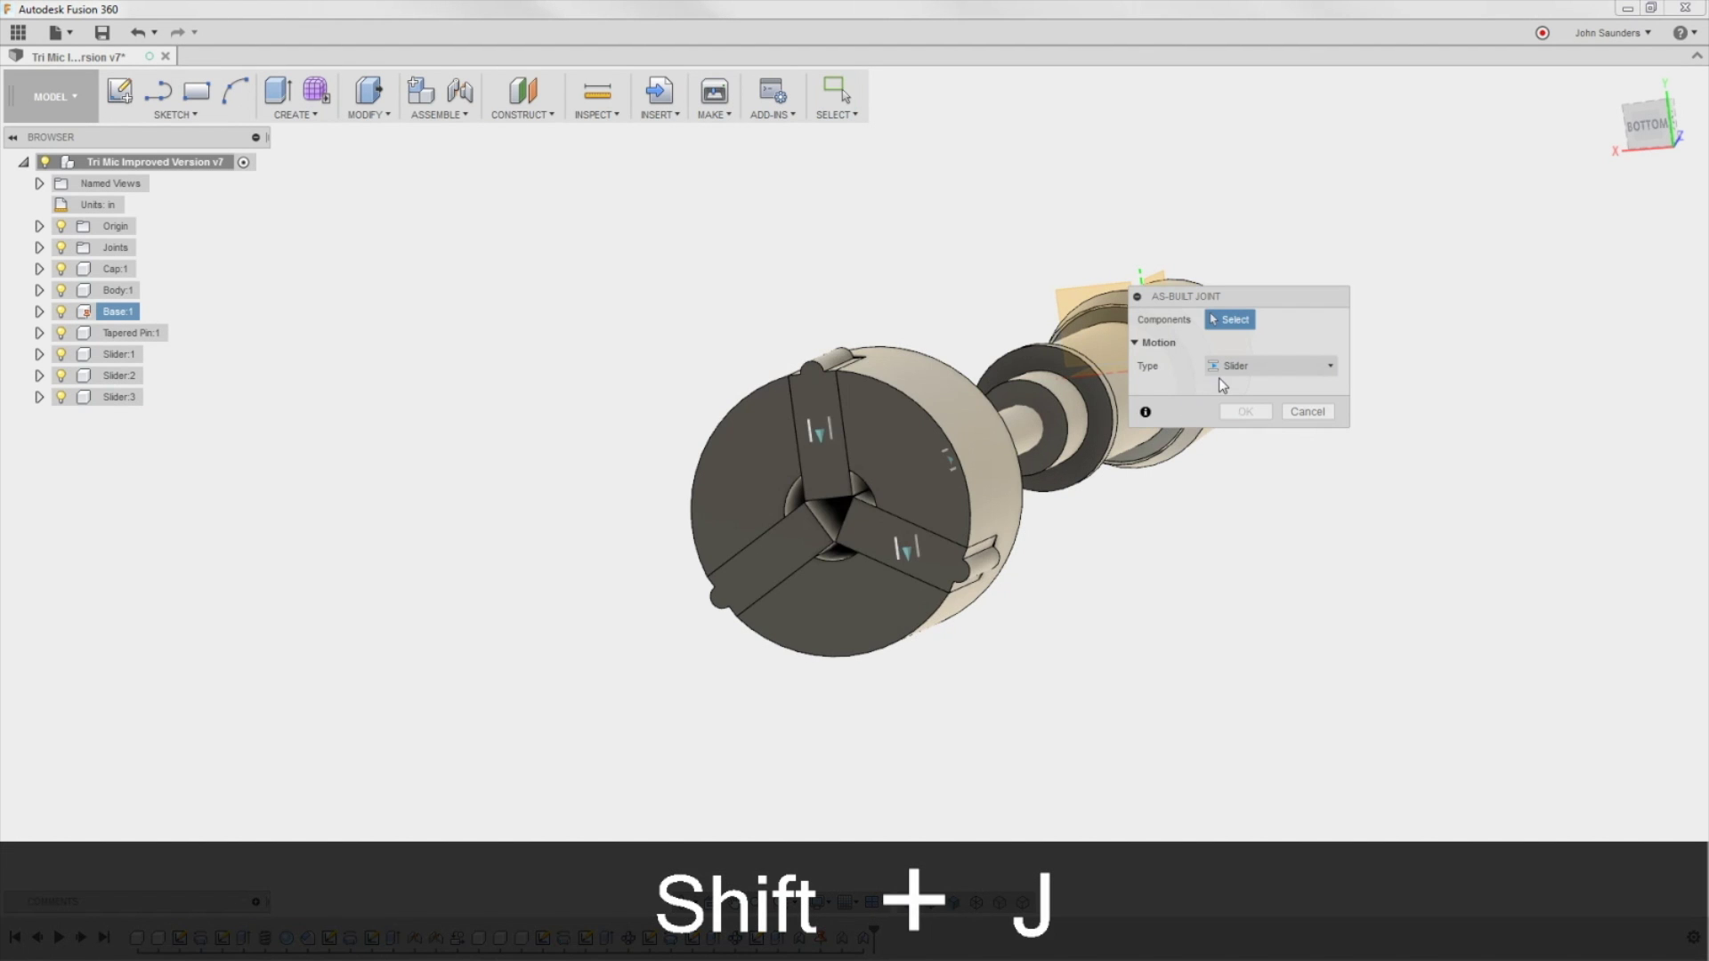
pyautogui.click(881, 587)
pyautogui.click(783, 574)
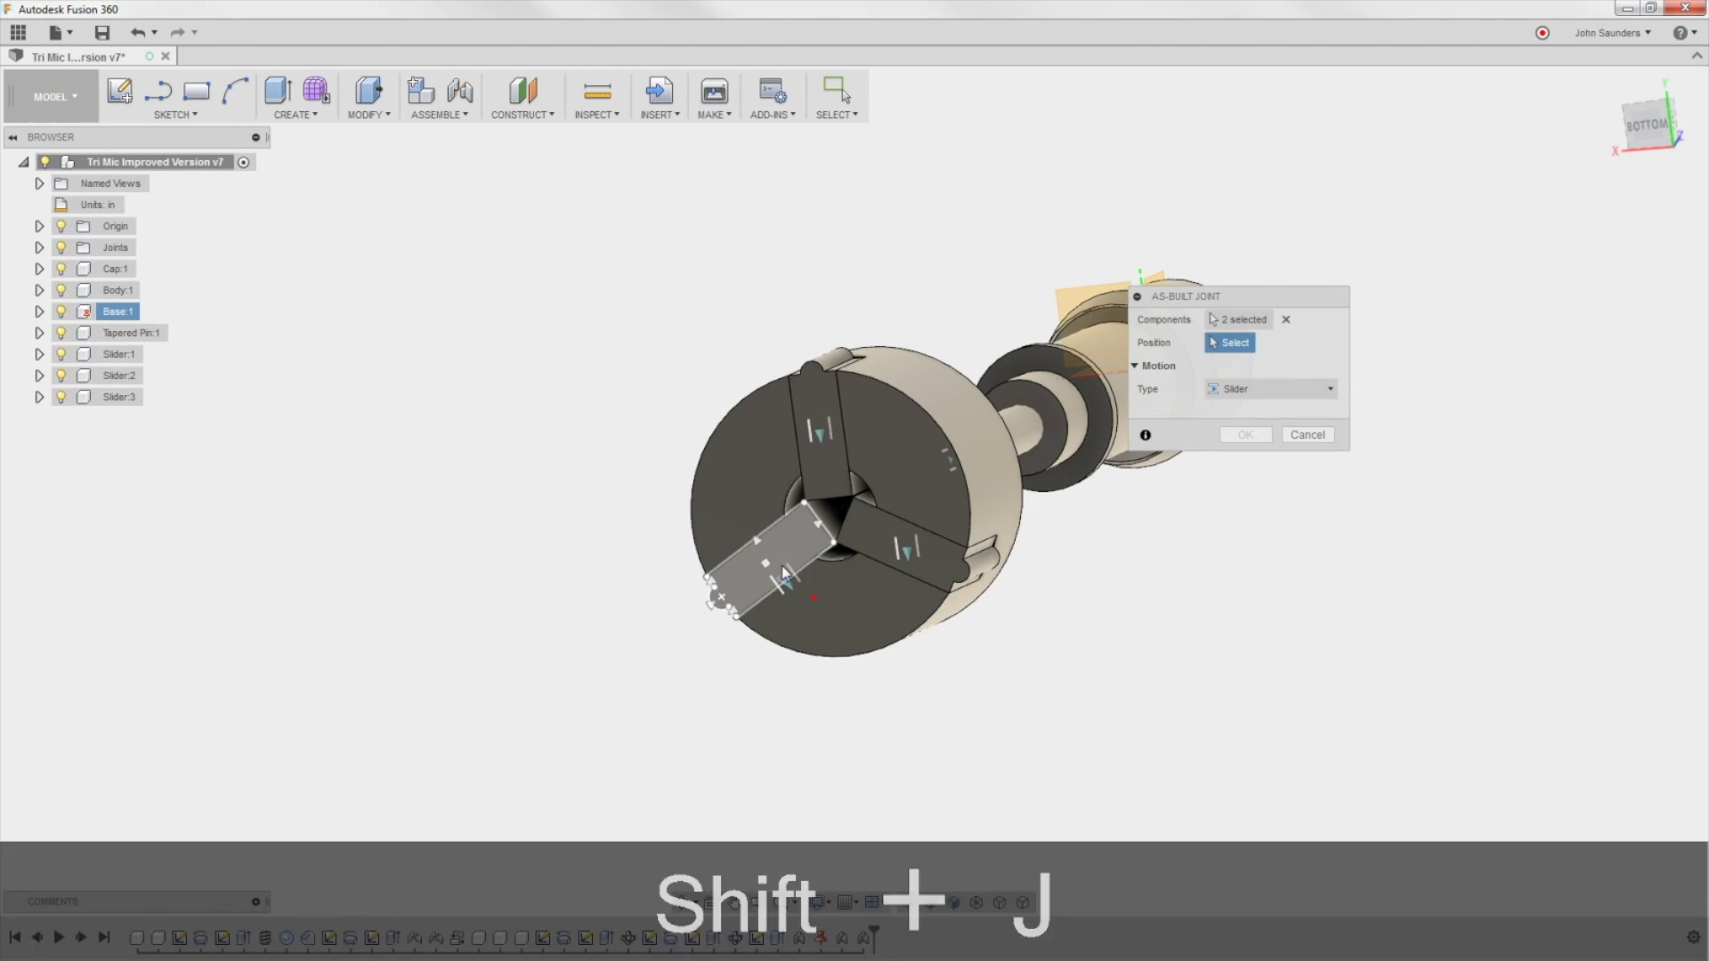
pyautogui.click(769, 563)
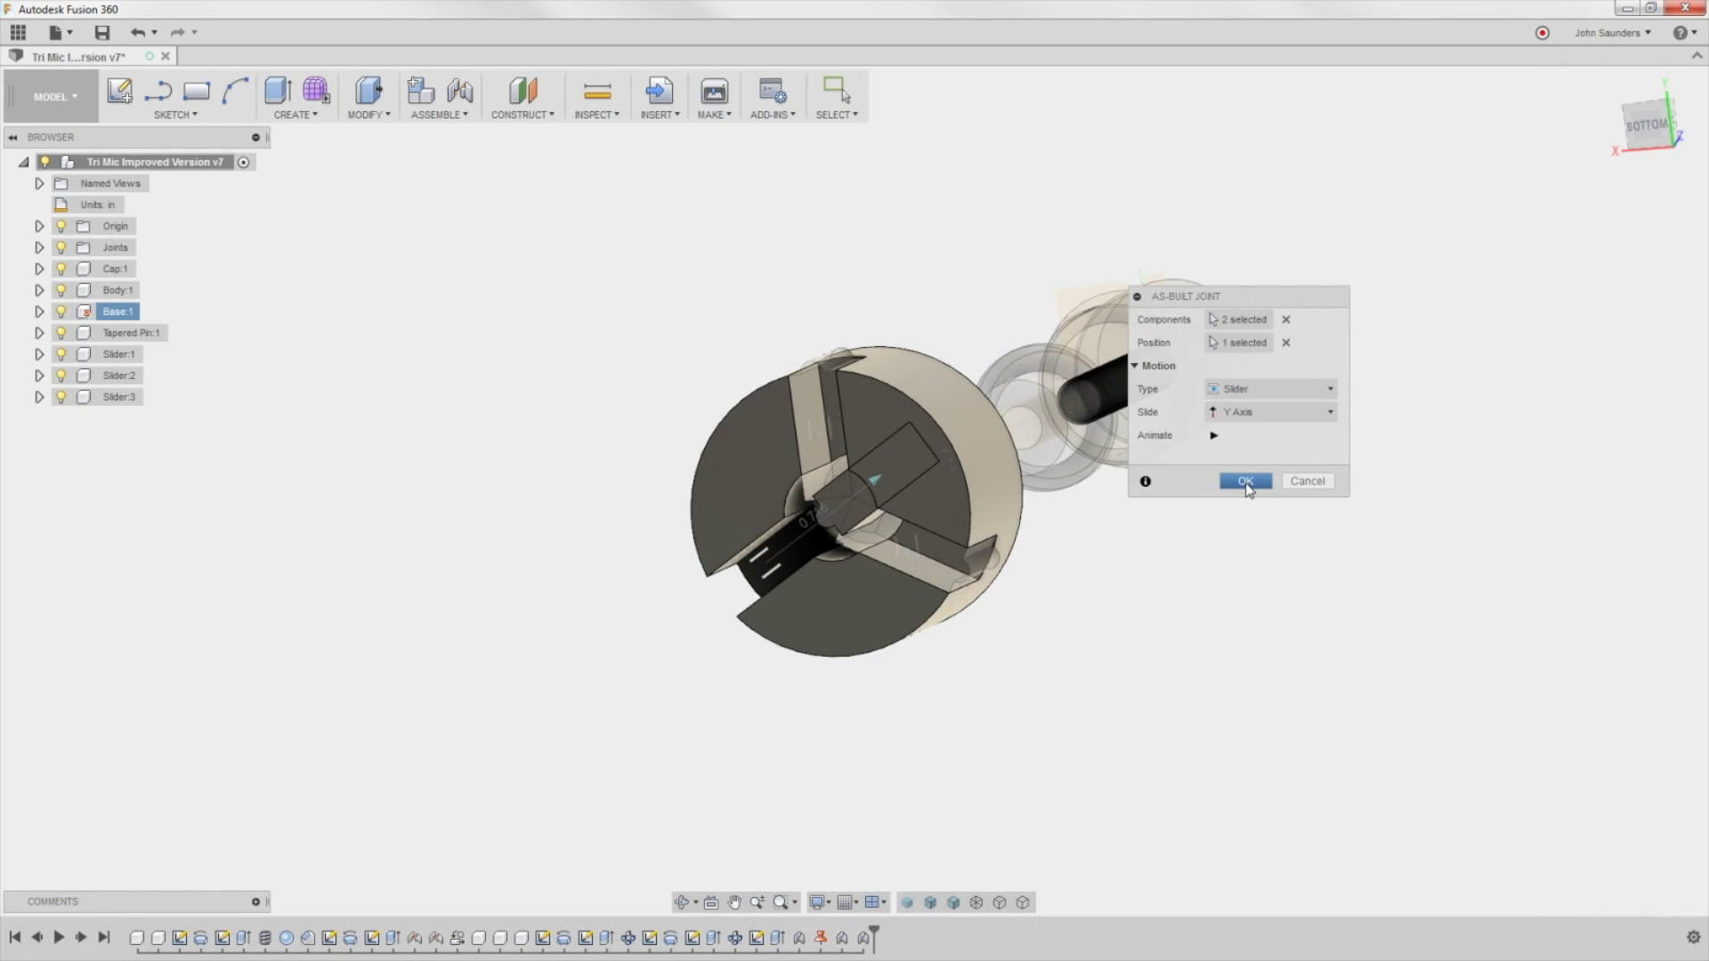
pyautogui.click(1245, 481)
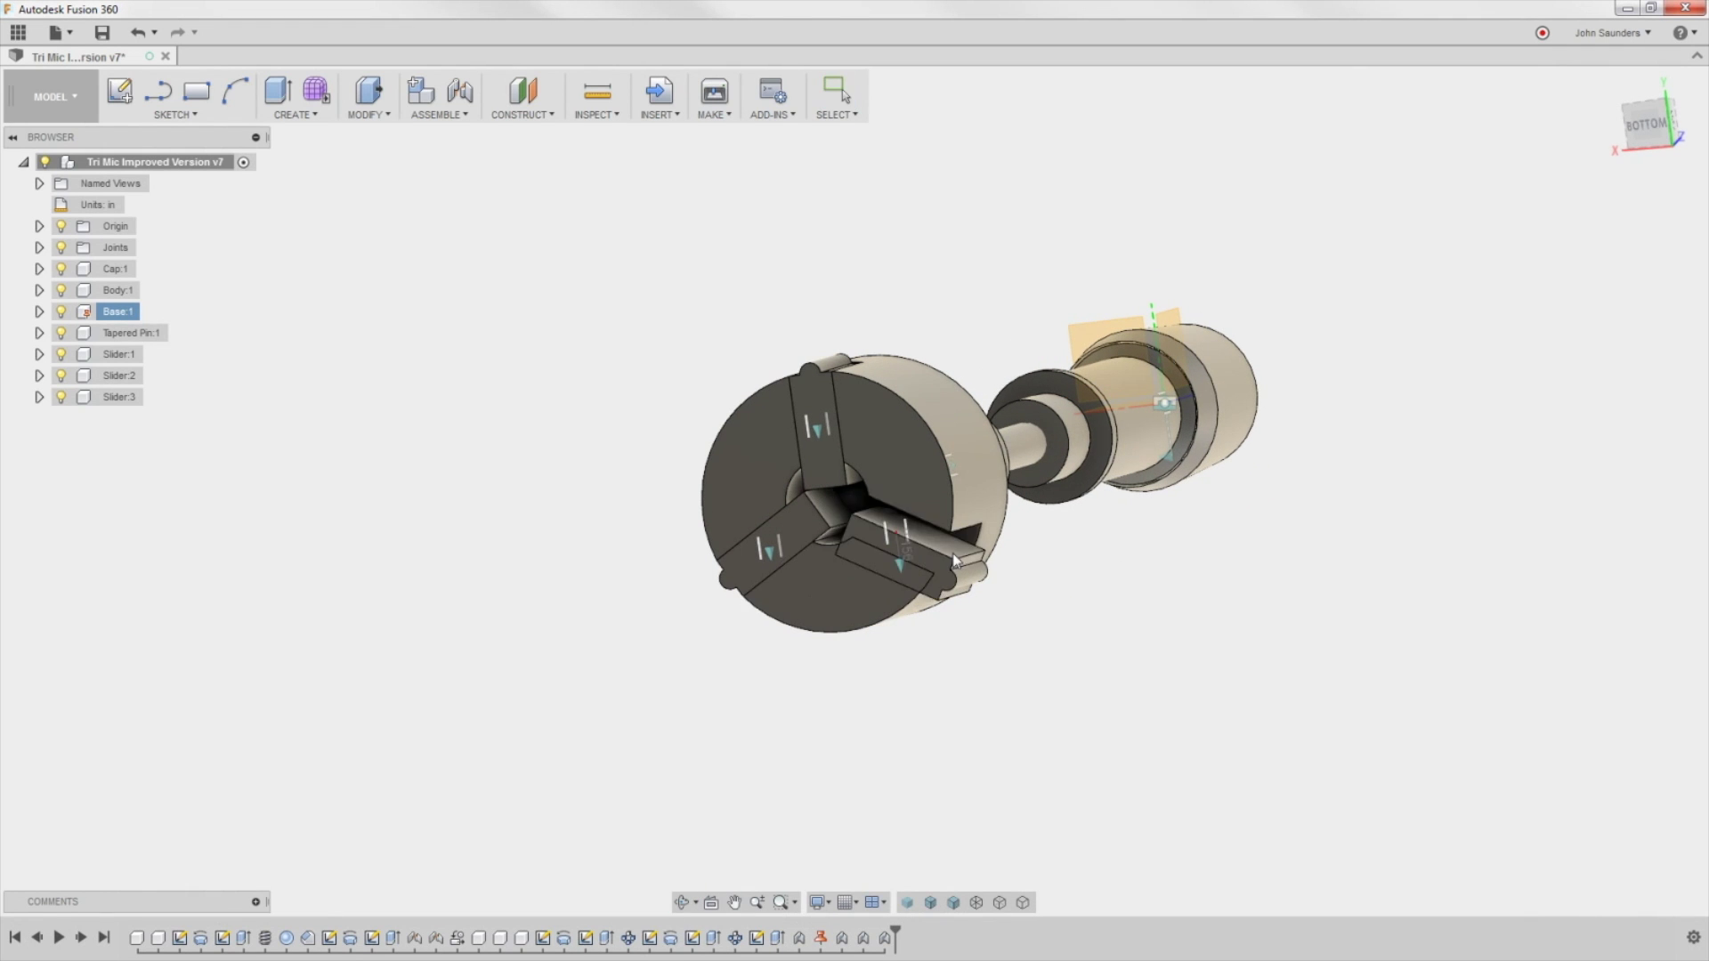
pyautogui.moveTo(1003, 571); pyautogui.dragTo(1048, 602)
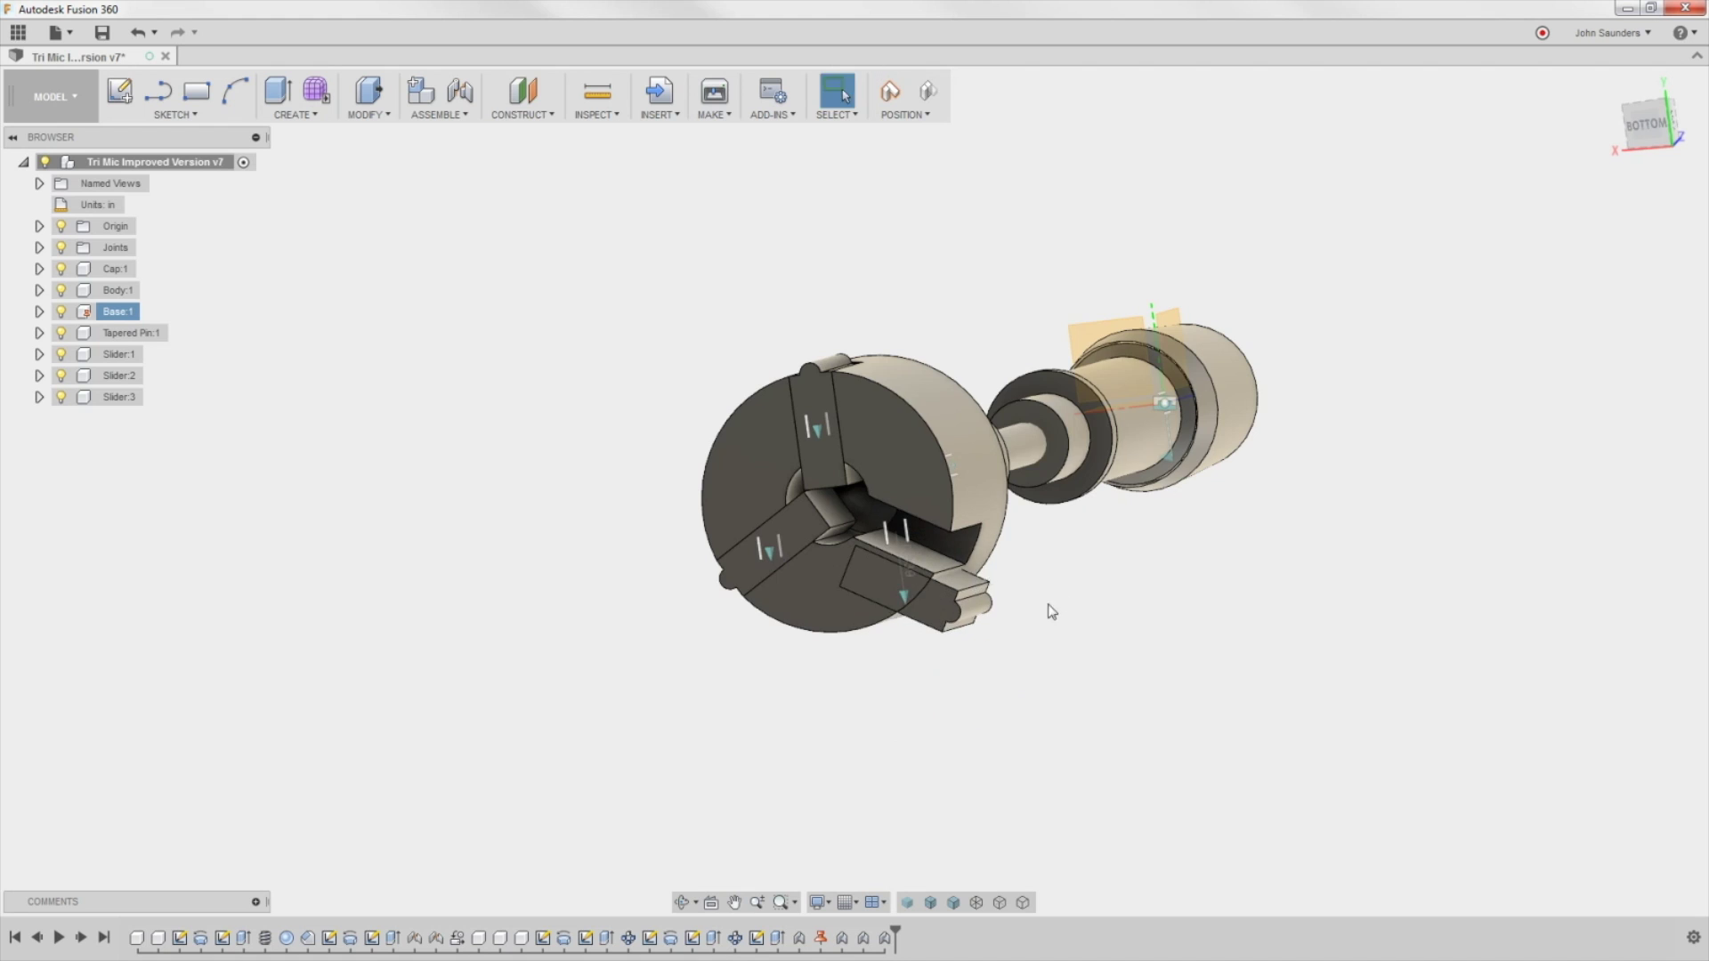
# Step: Undo the jaw drags with three Ctrl+Z presses and open a new Slider joint with J
pyautogui.keyDown('shift'); pyautogui.moveTo(1048, 602); pyautogui.dragTo(1094, 529, button='middle'); pyautogui.keyUp('shift')
pyautogui.moveTo(1201, 354); pyautogui.dragTo(1104, 258)
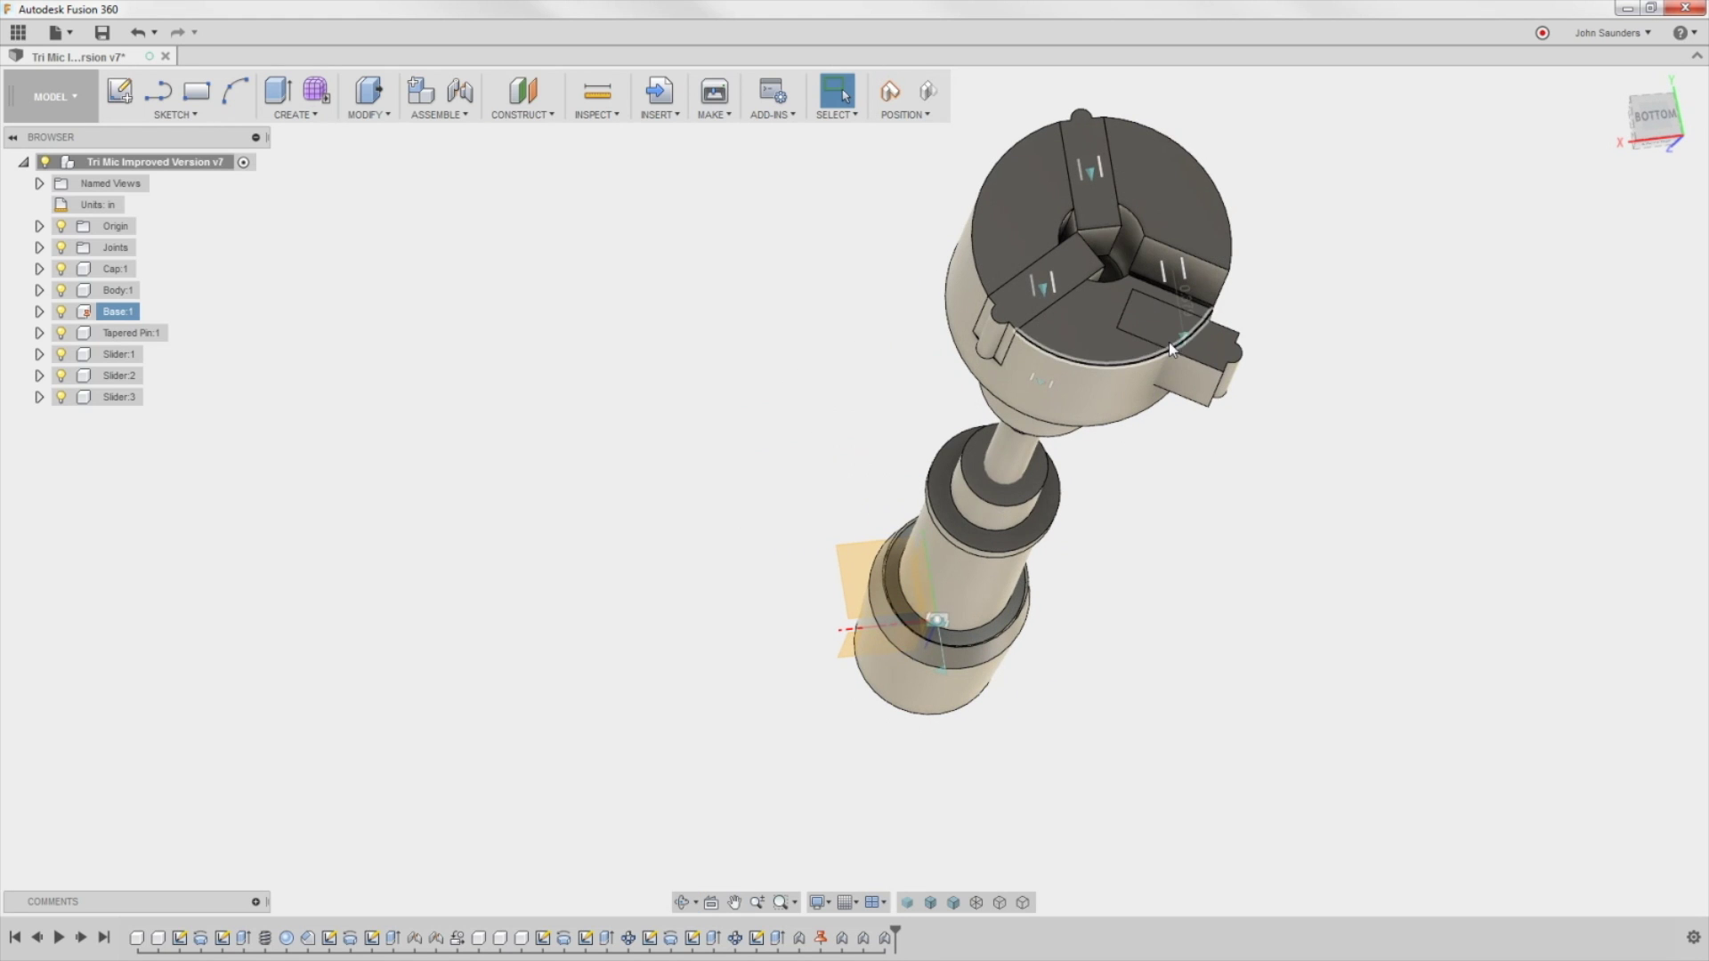
pyautogui.hotkey('ctrl', 'z')
pyautogui.hotkey('ctrl', 'z')
pyautogui.hotkey('ctrl', 'z')
pyautogui.hotkey('ctrl', 'z')
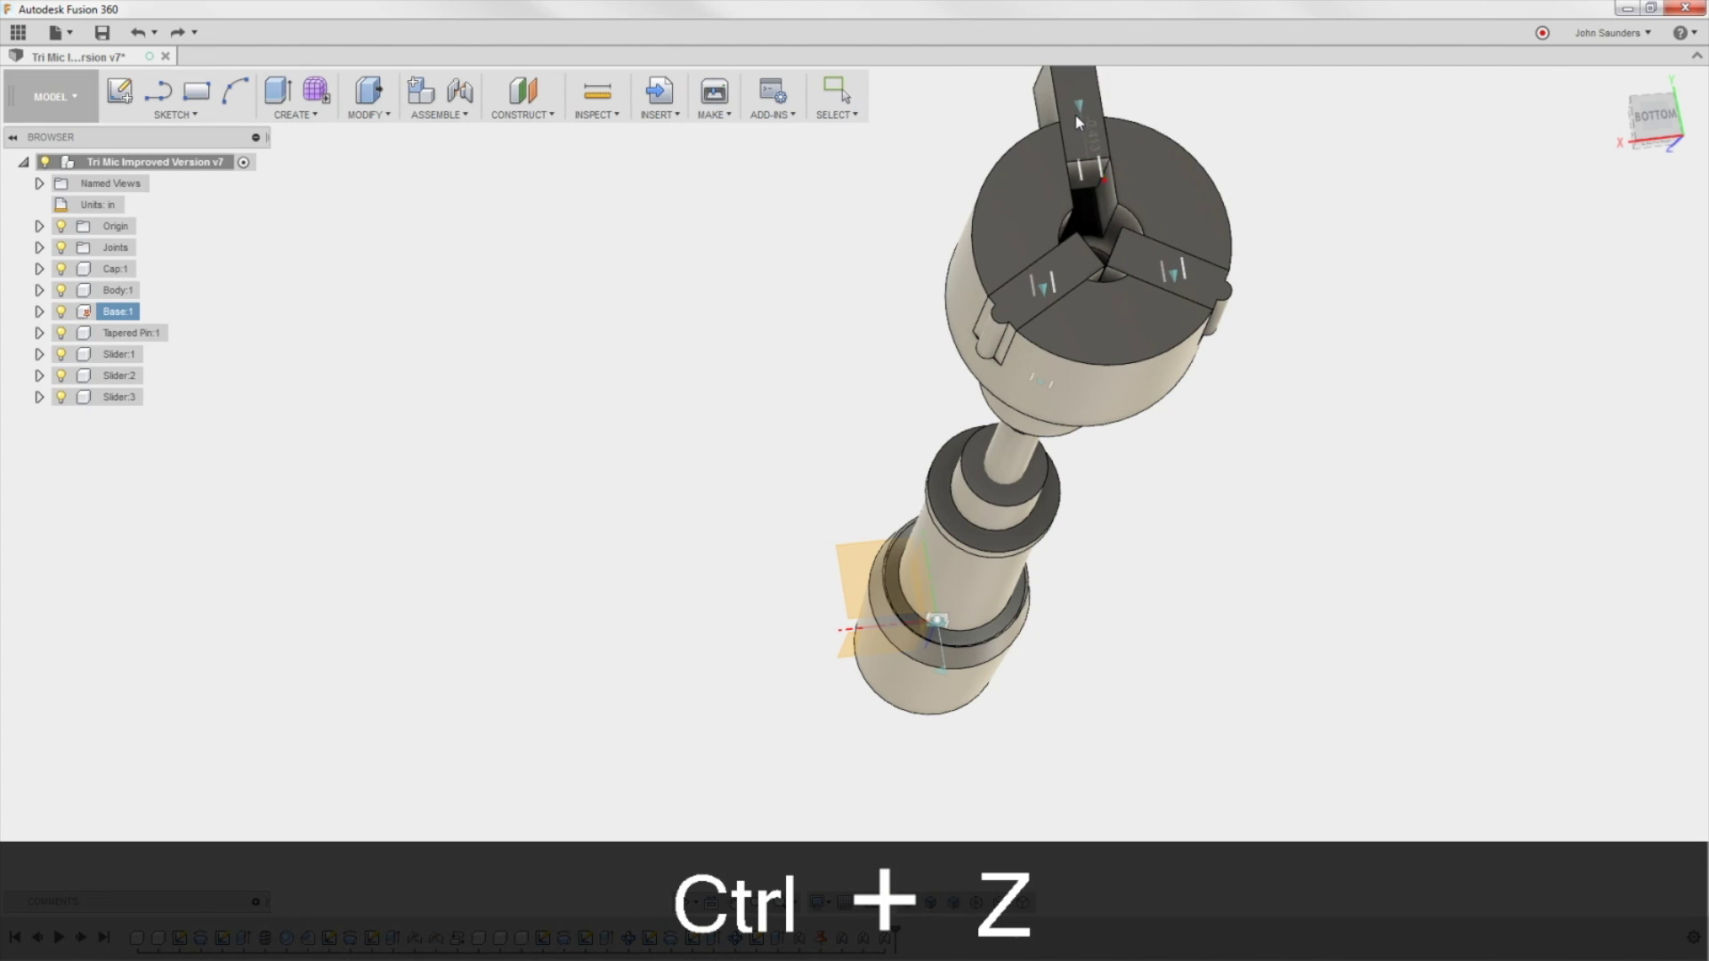
pyautogui.hotkey('ctrl', 'z')
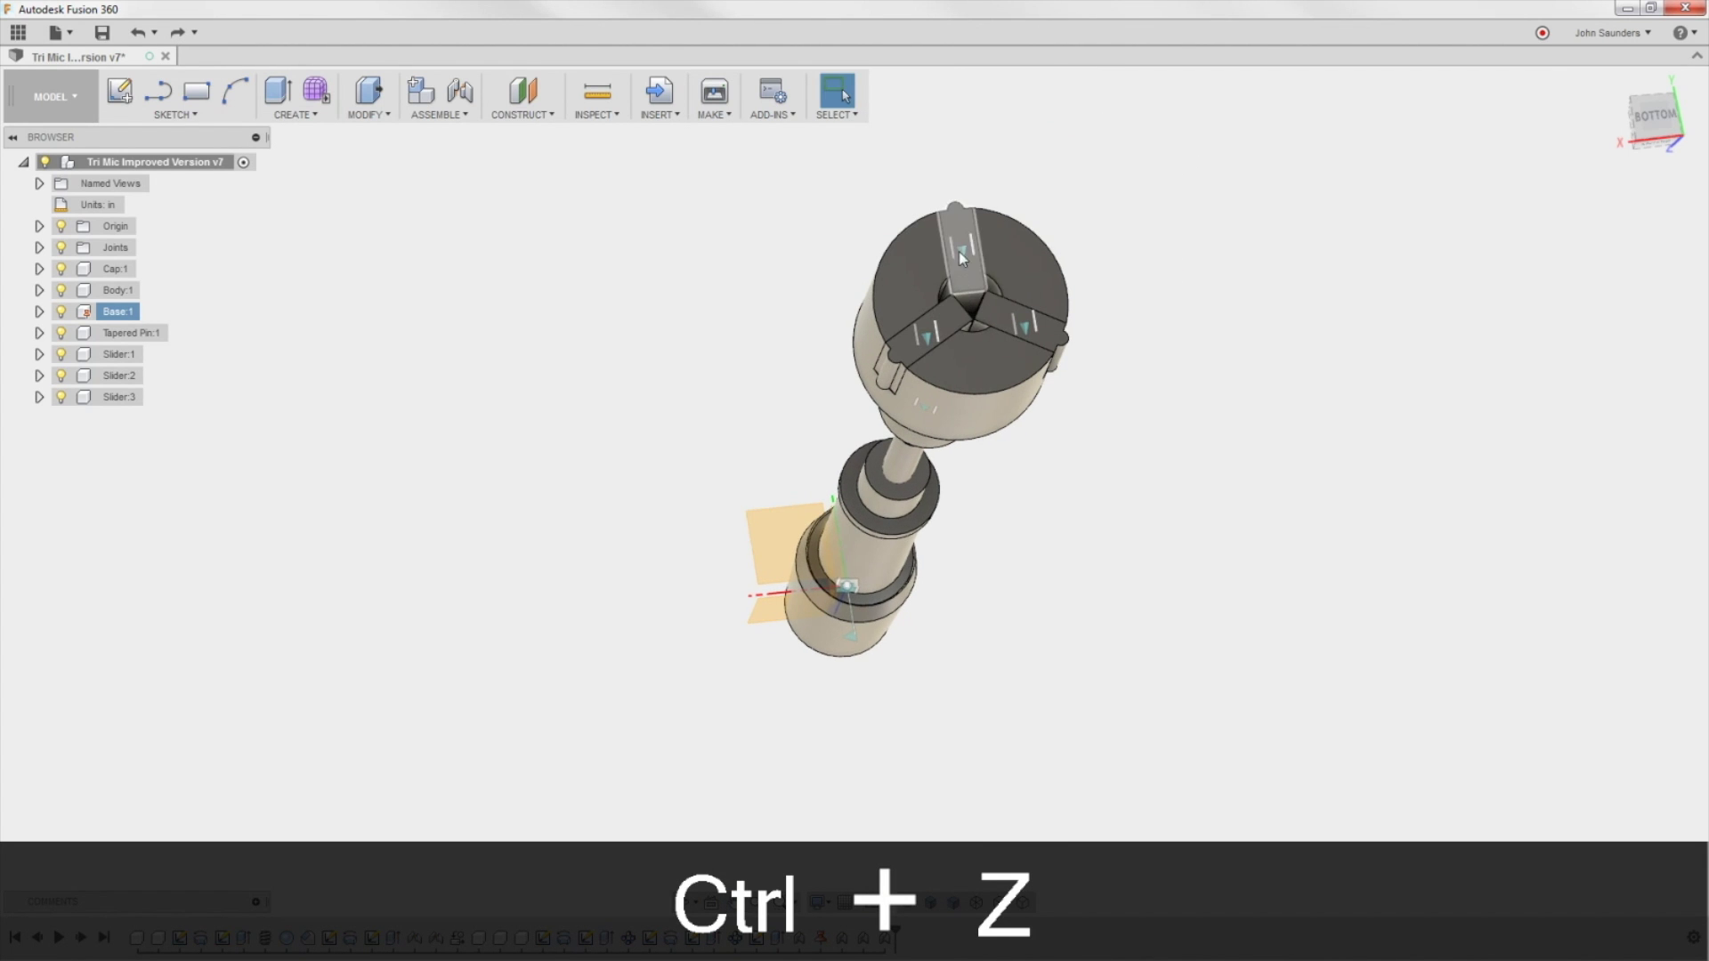
pyautogui.hotkey('ctrl', 'z')
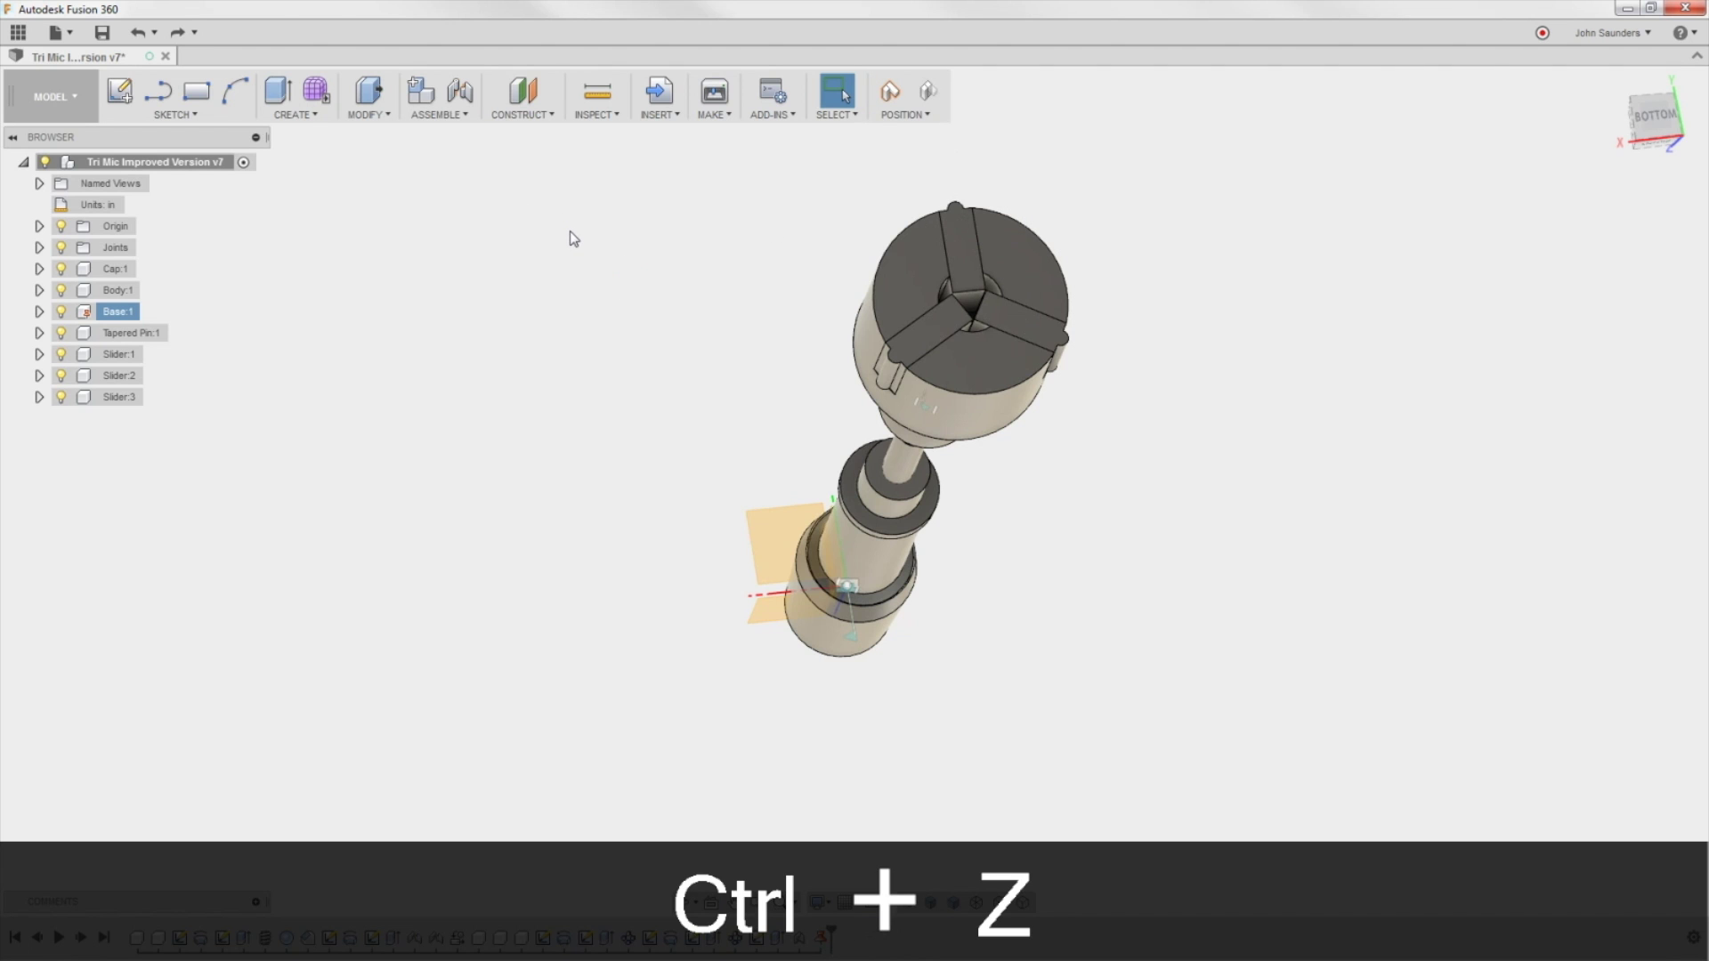
pyautogui.press('j')
pyautogui.press('space')
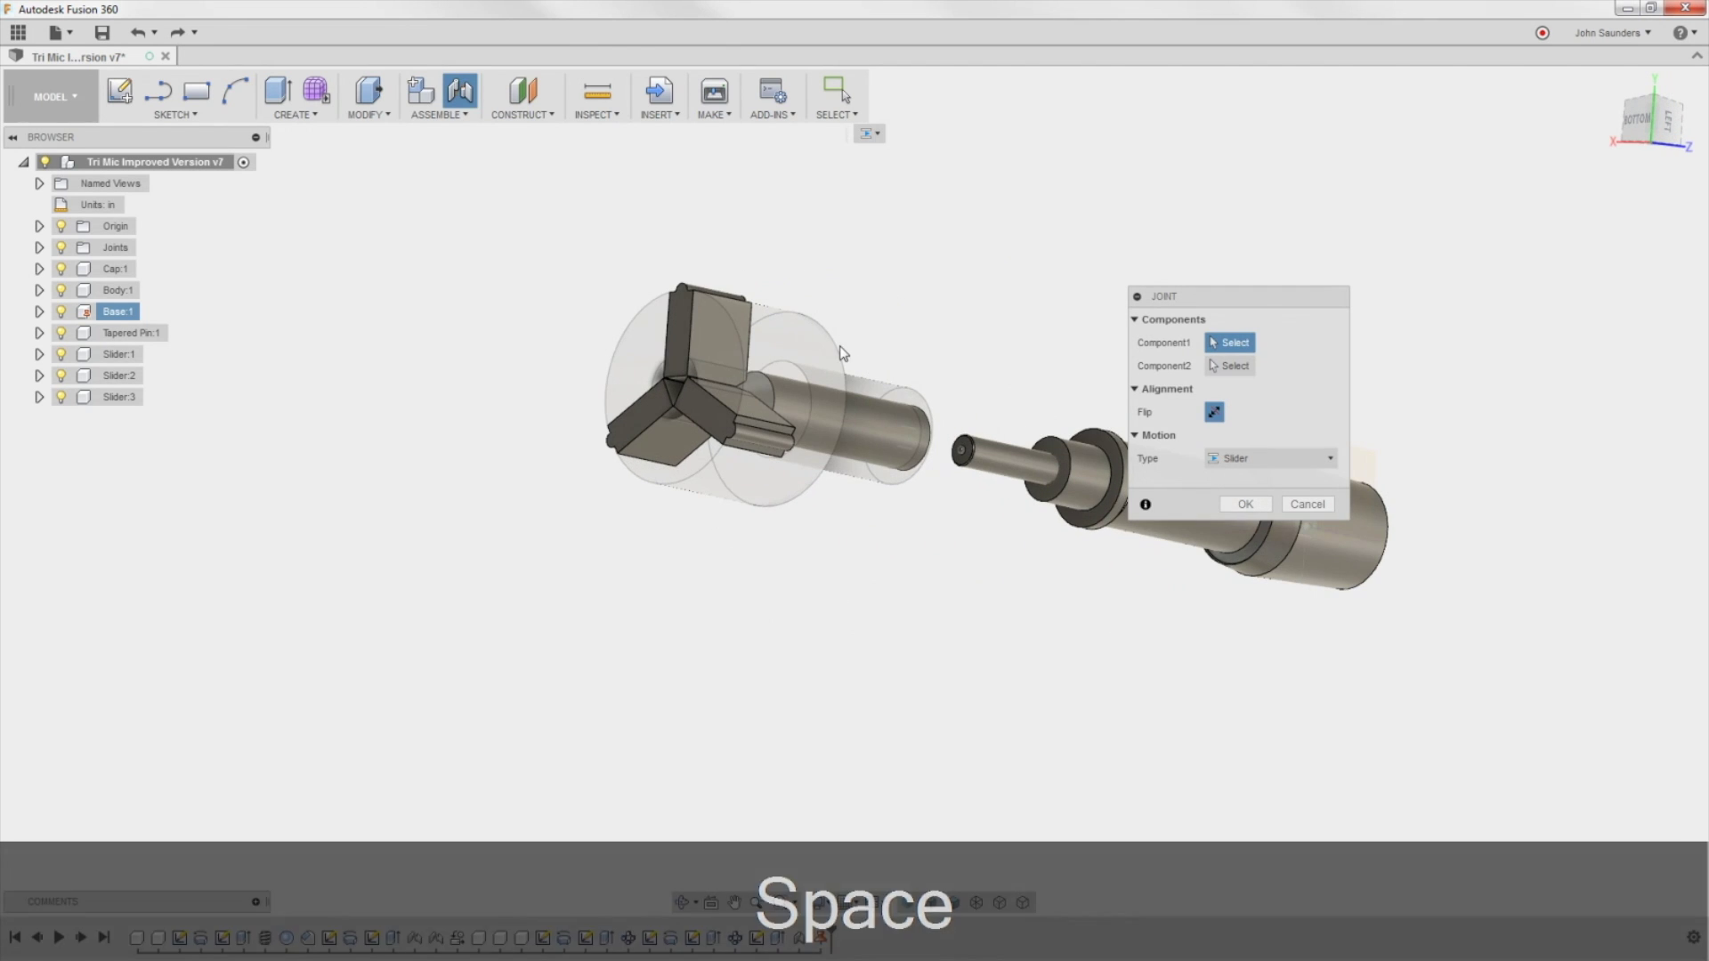
# Step: Create Slider17 by picking the third jaw's face and the matching chuck location
pyautogui.scroll(3, 734, 352)
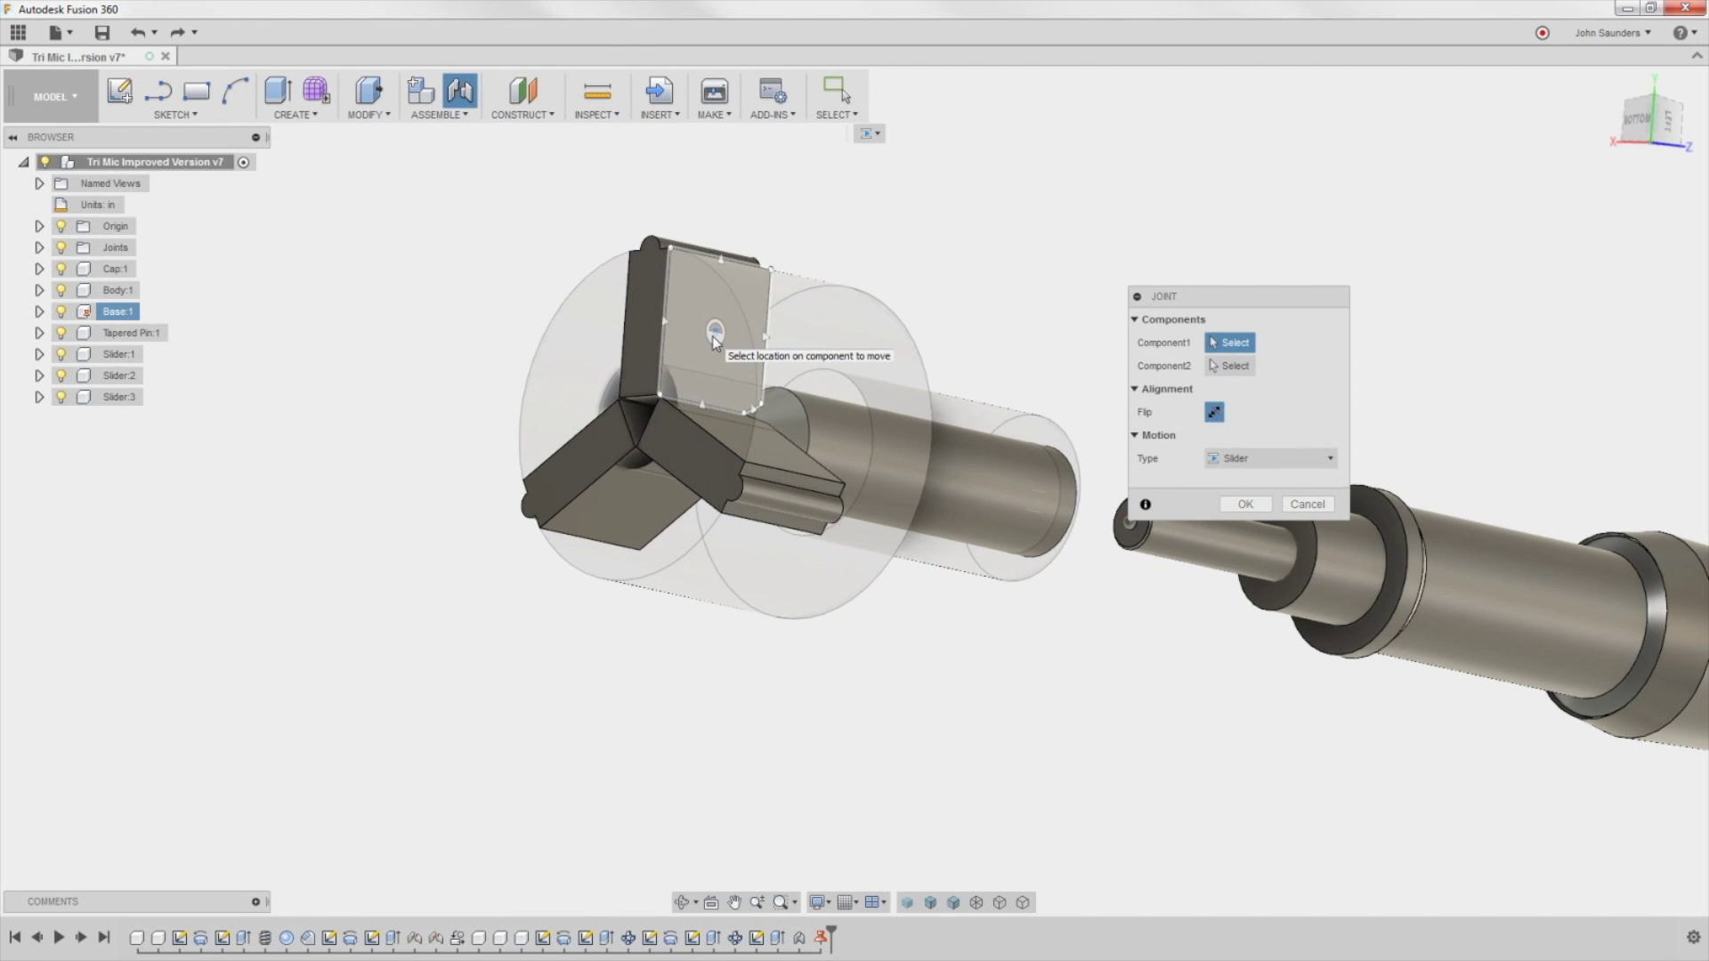
pyautogui.click(716, 336)
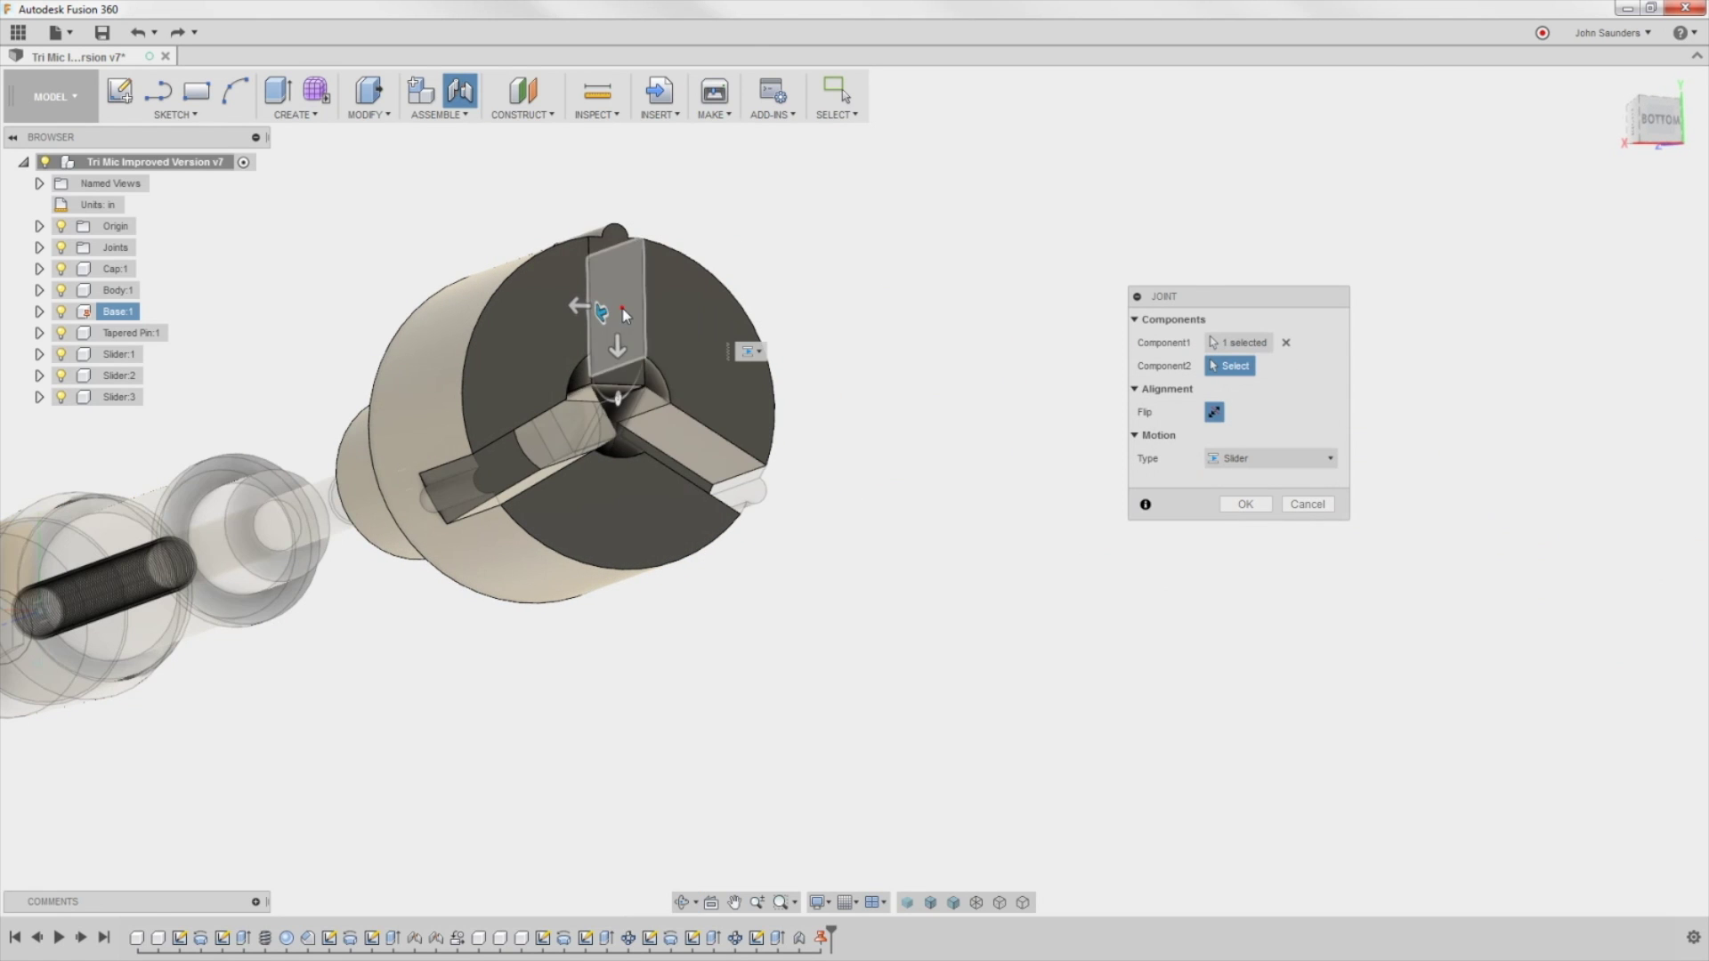
pyautogui.click(623, 311)
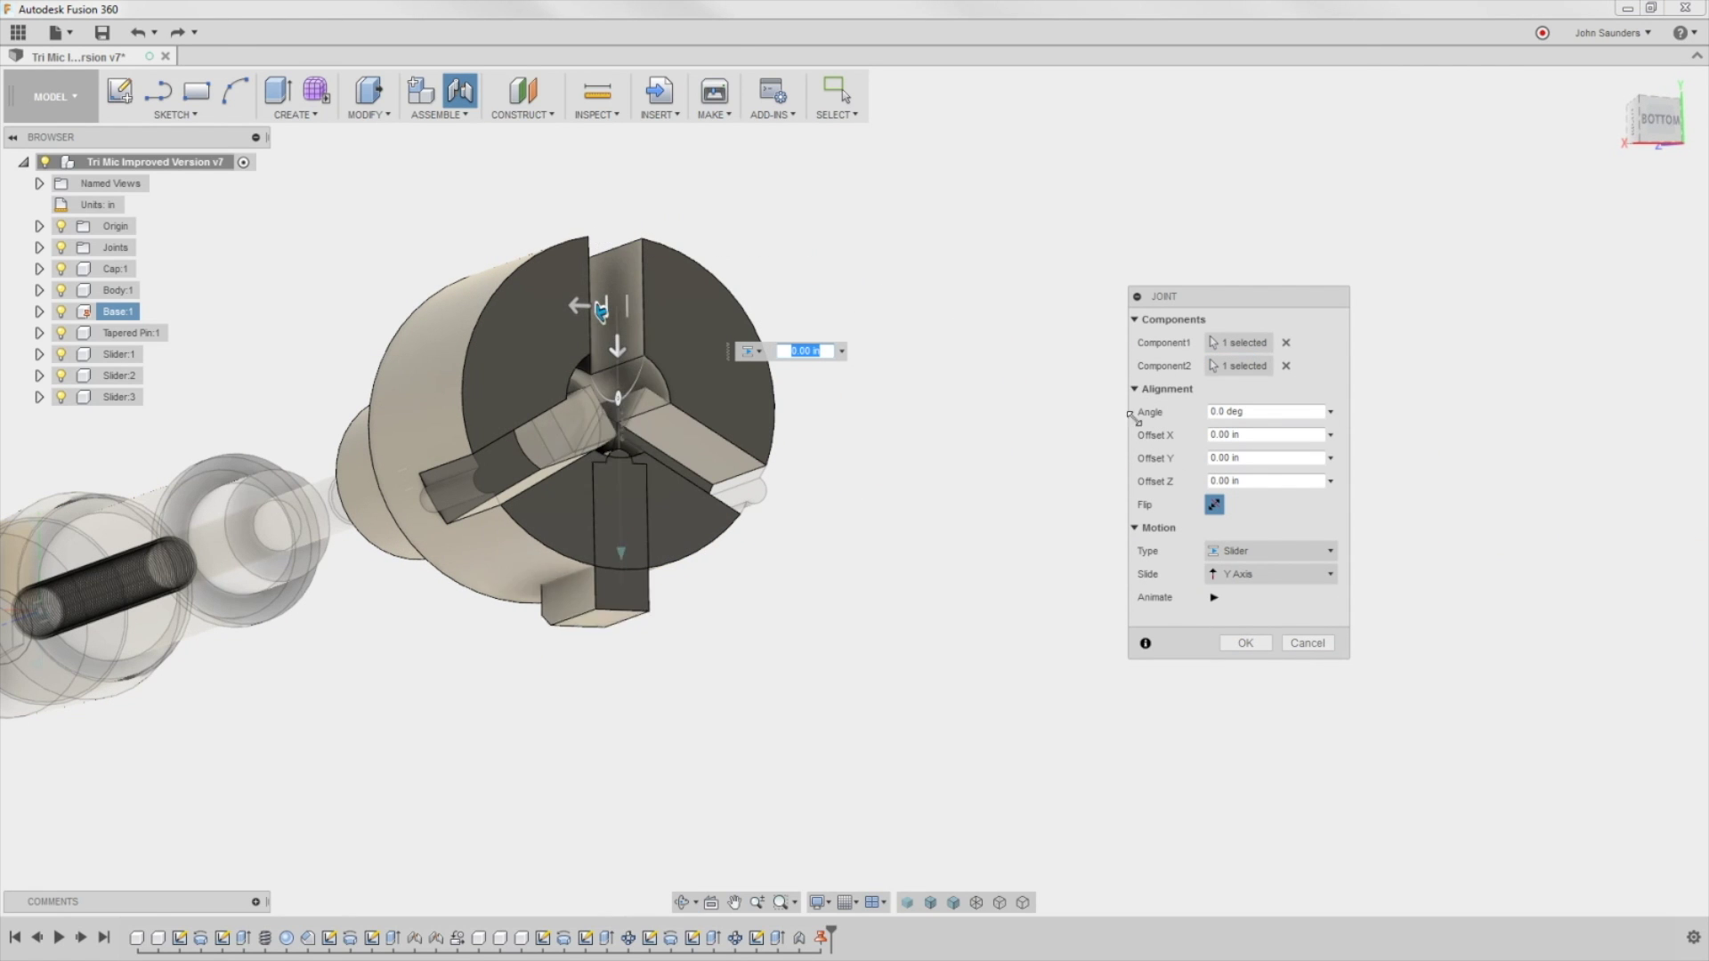
pyautogui.click(1245, 644)
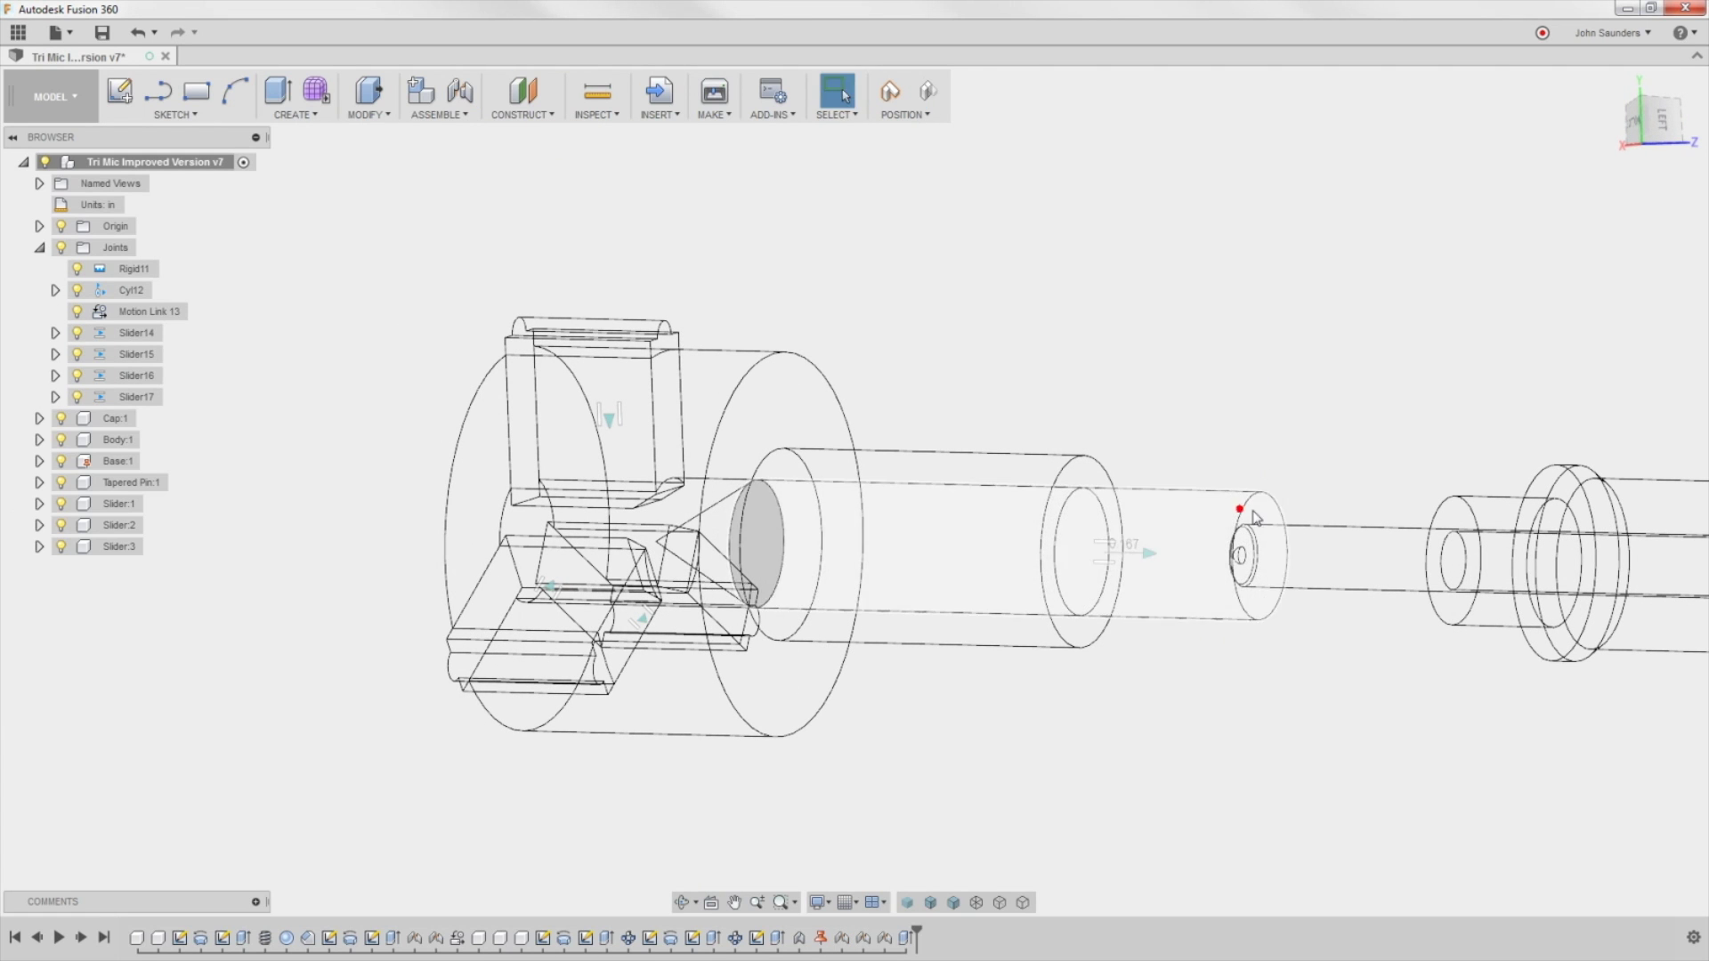
pyautogui.moveTo(1255, 517); pyautogui.dragTo(1289, 509)
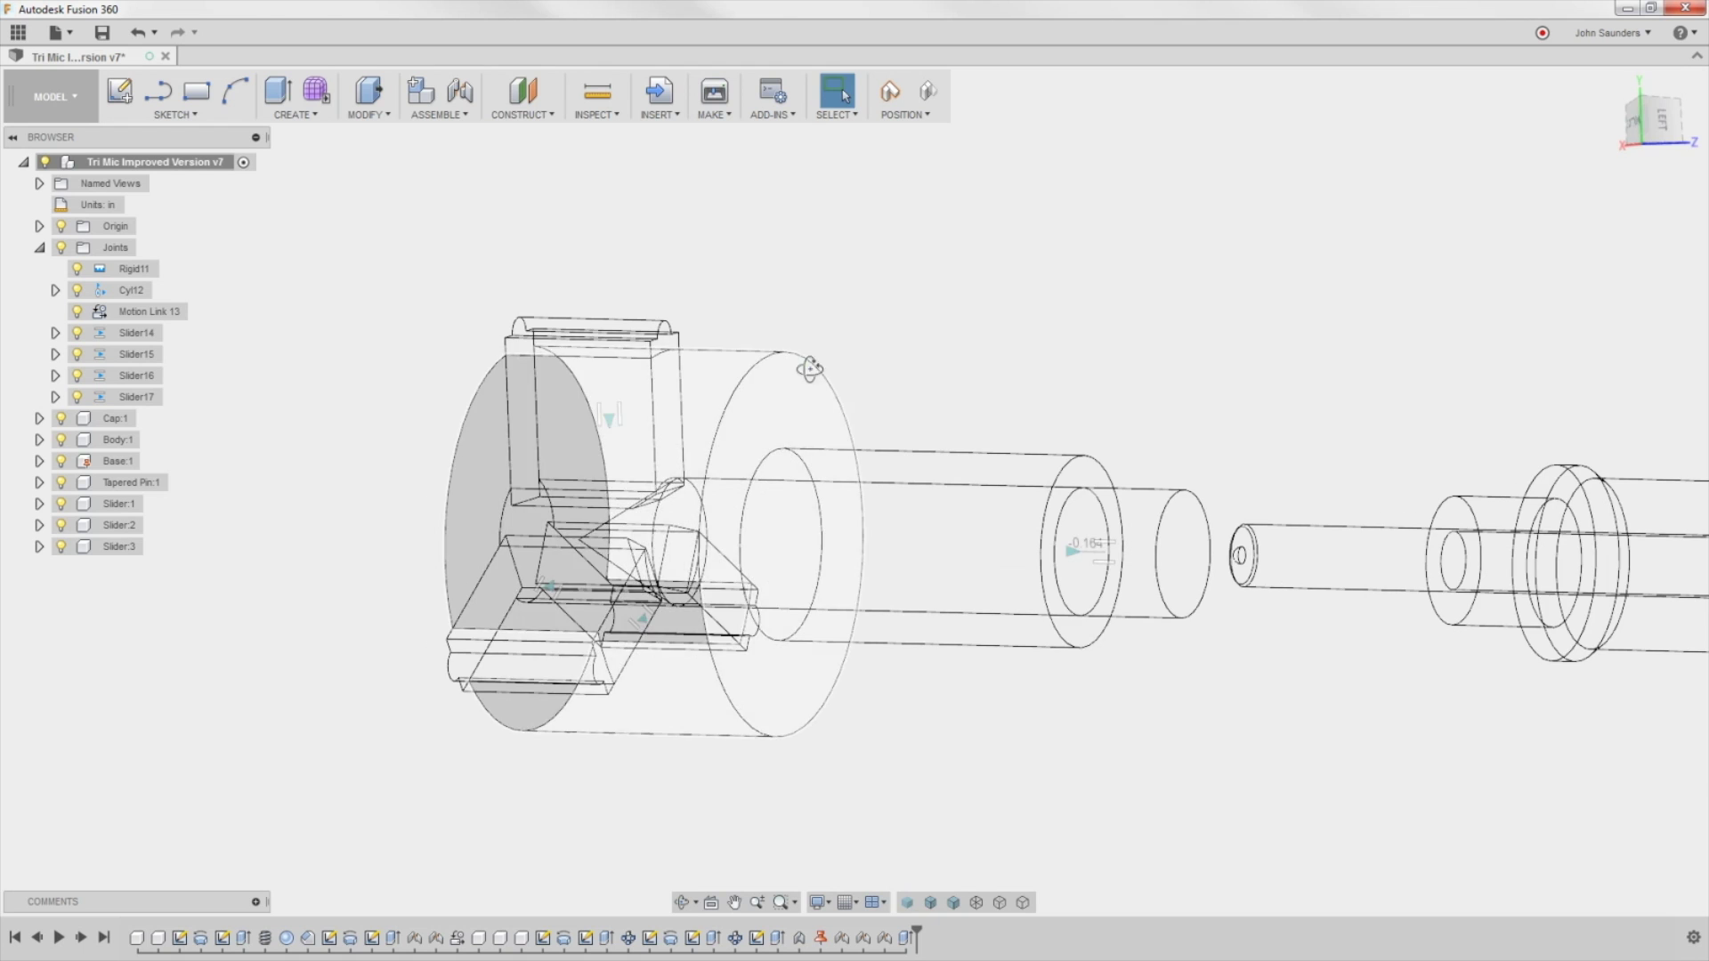
pyautogui.keyDown('shift'); pyautogui.moveTo(622, 534); pyautogui.dragTo(570, 445, button='middle'); pyautogui.keyUp('shift')
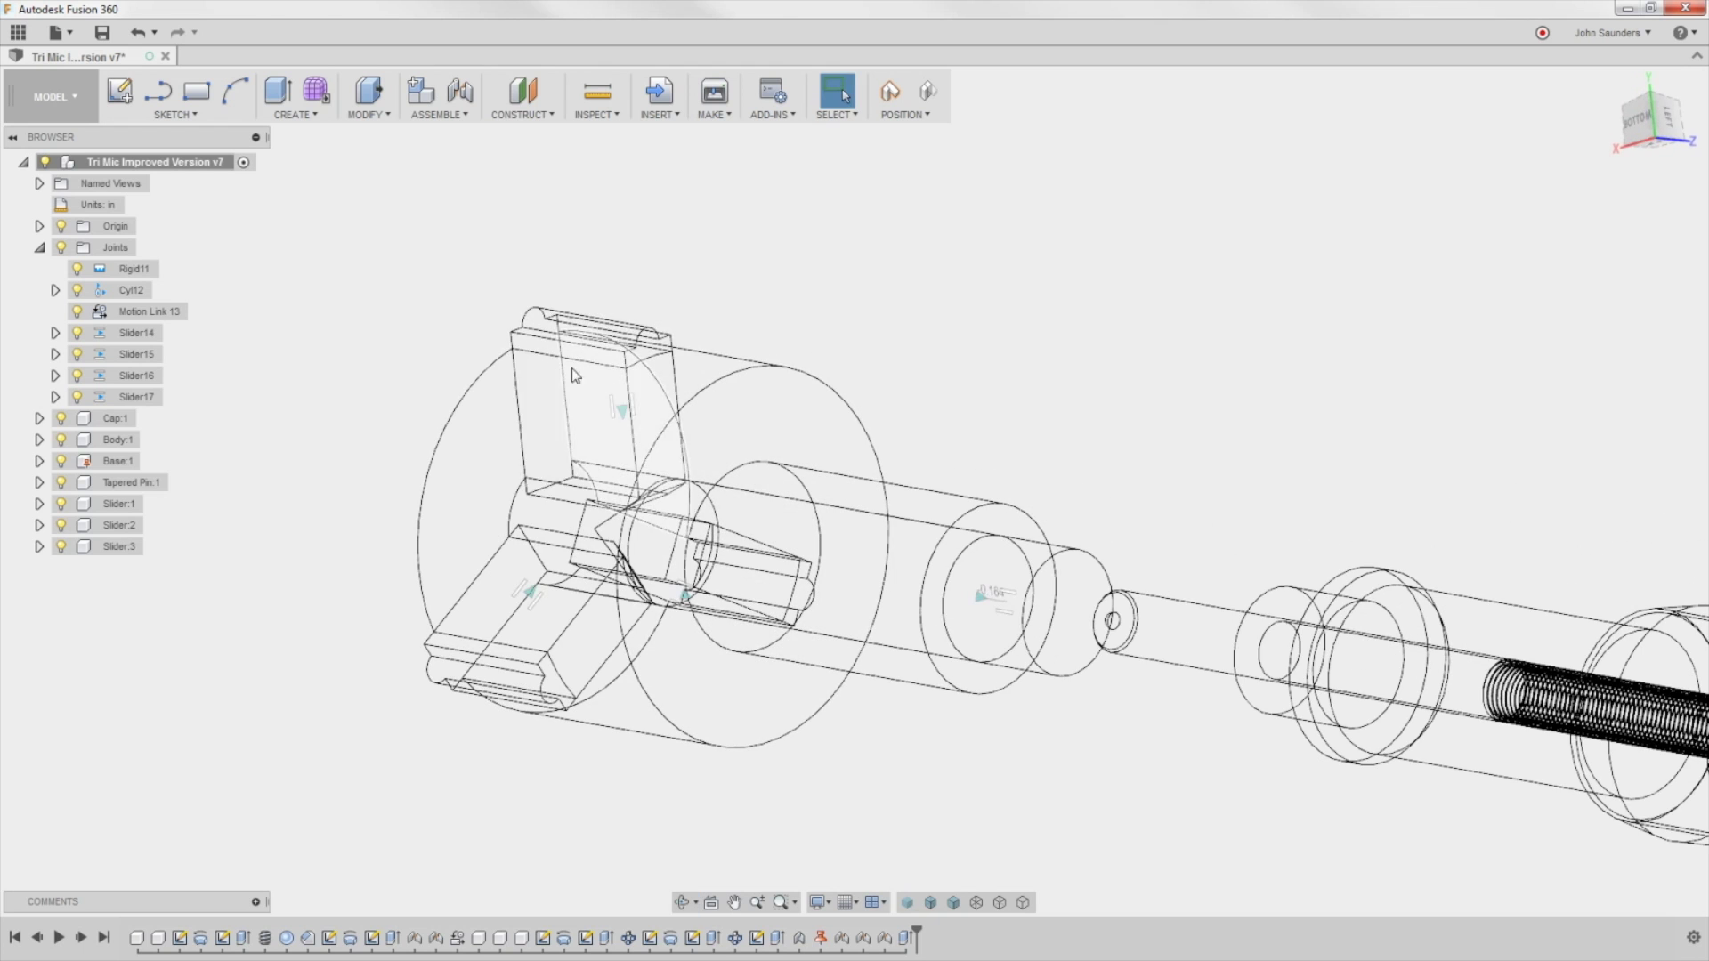
pyautogui.click(519, 614)
pyautogui.hotkey('ctrl', 'z')
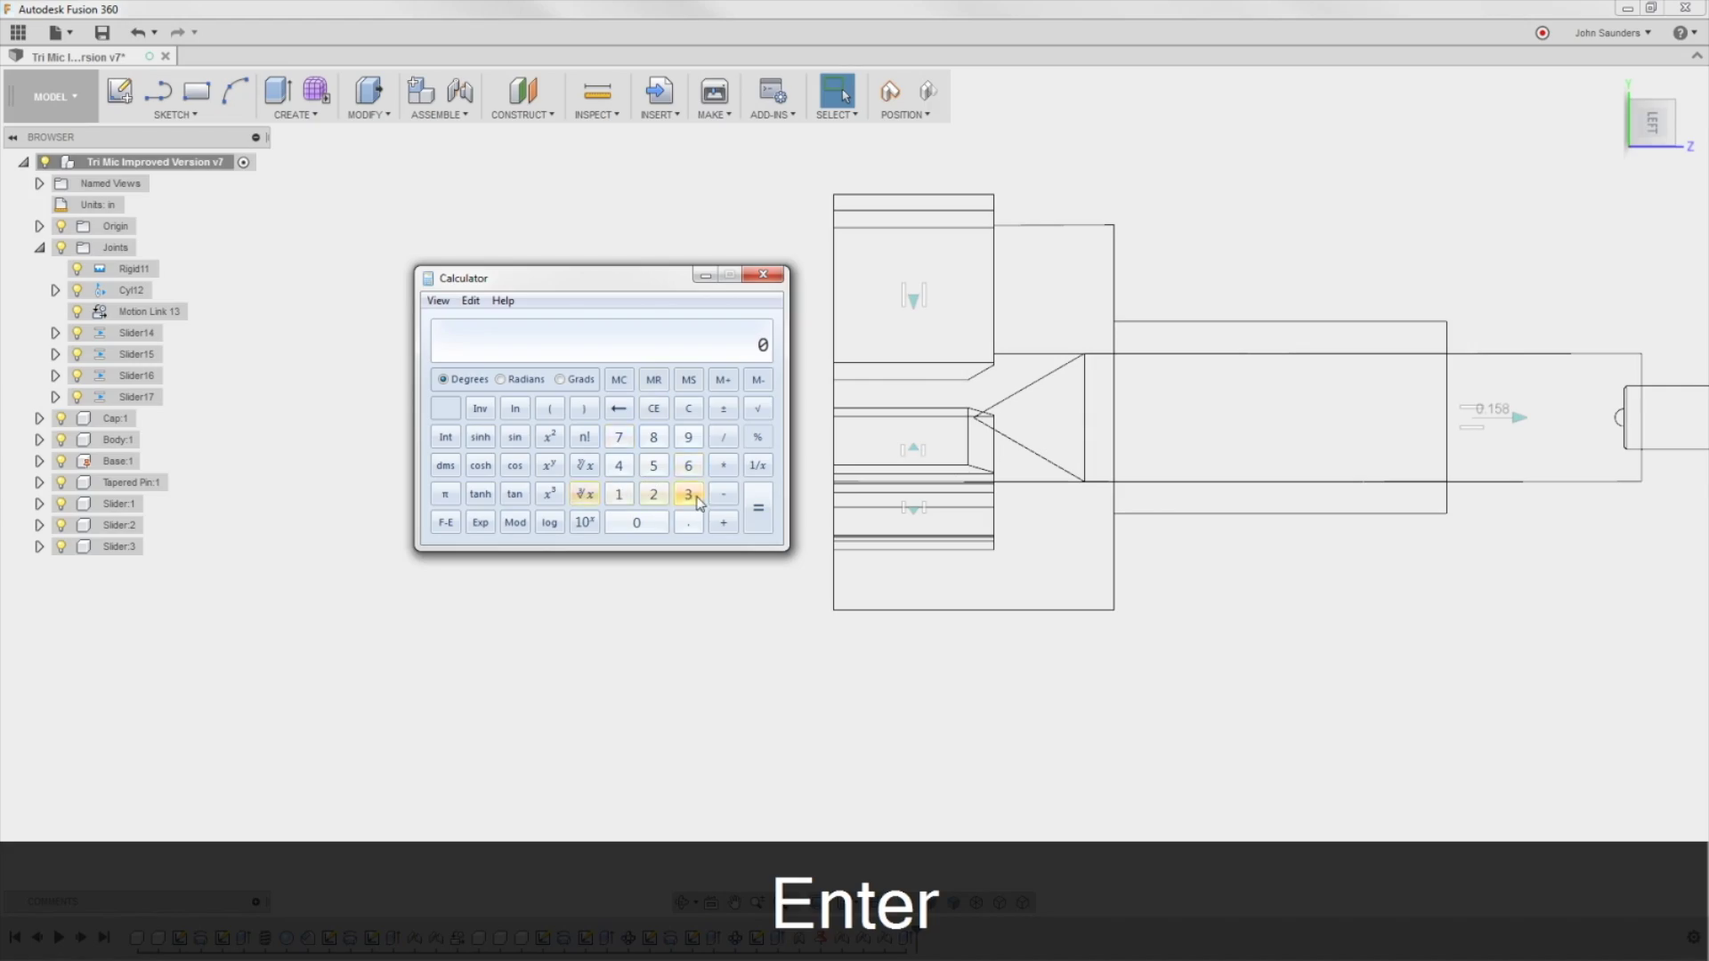
pyautogui.click(661, 521)
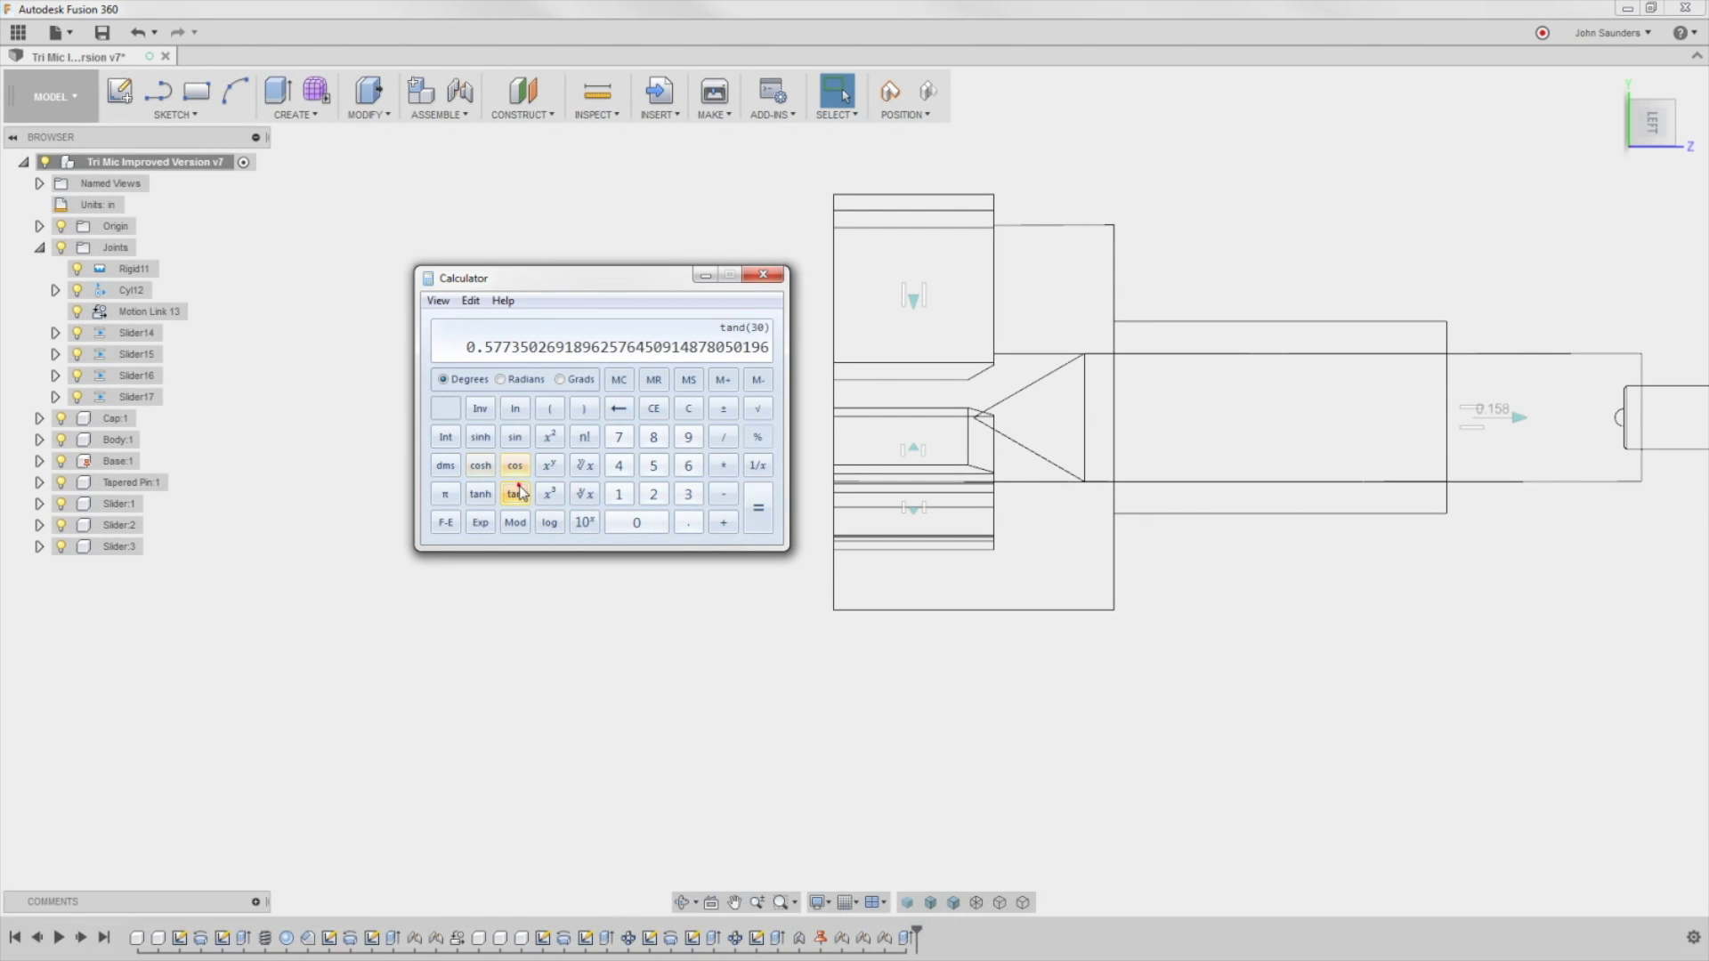
pyautogui.press('Escape')
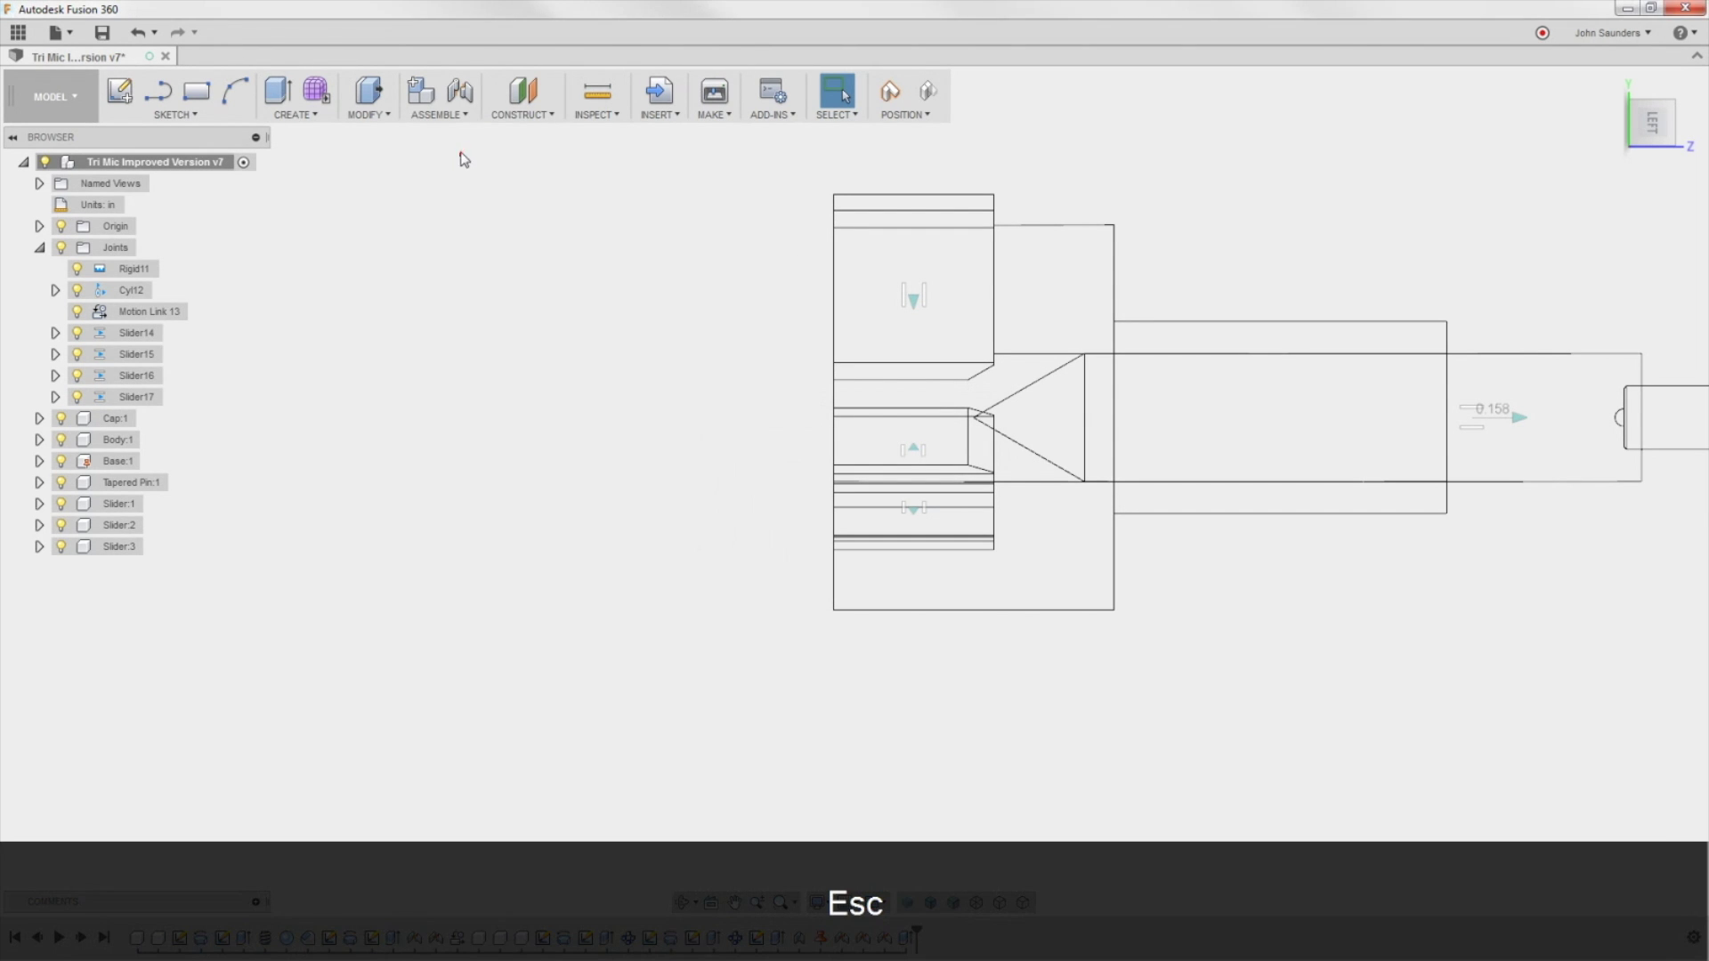
pyautogui.click(438, 115)
# Step: Cancel the motion link, drag the tapered pin to 0.114 in, and capture that position
pyautogui.click(453, 263)
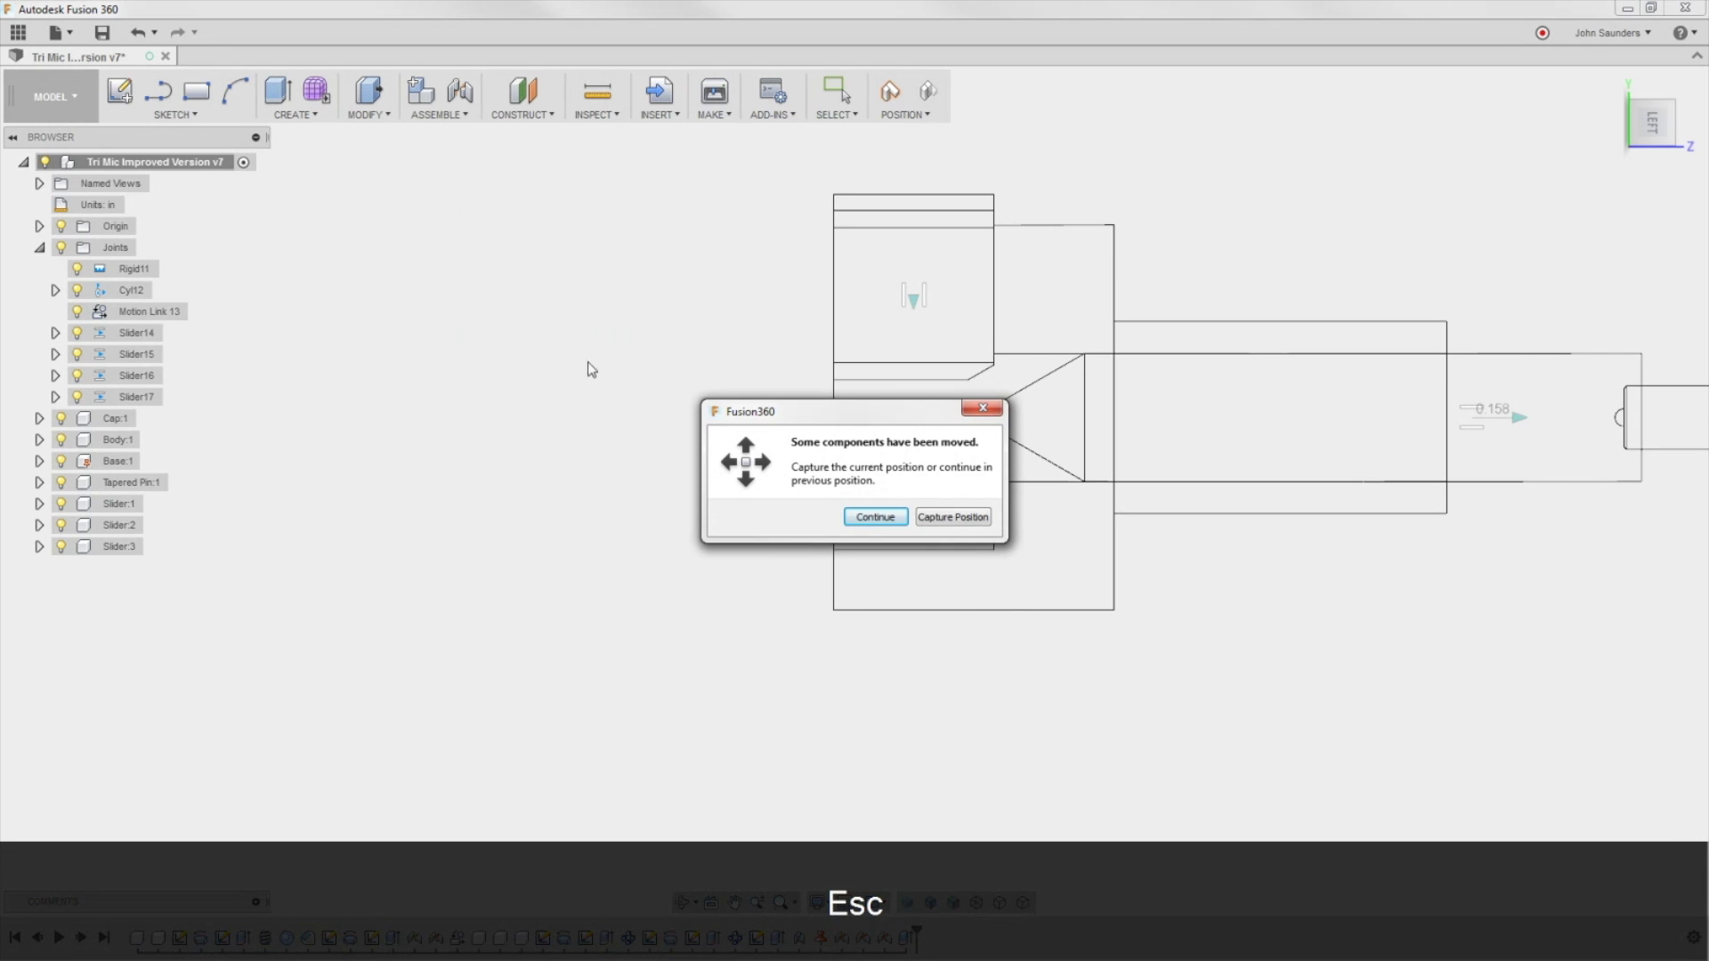
pyautogui.click(881, 516)
pyautogui.scroll(-2, 643, 489)
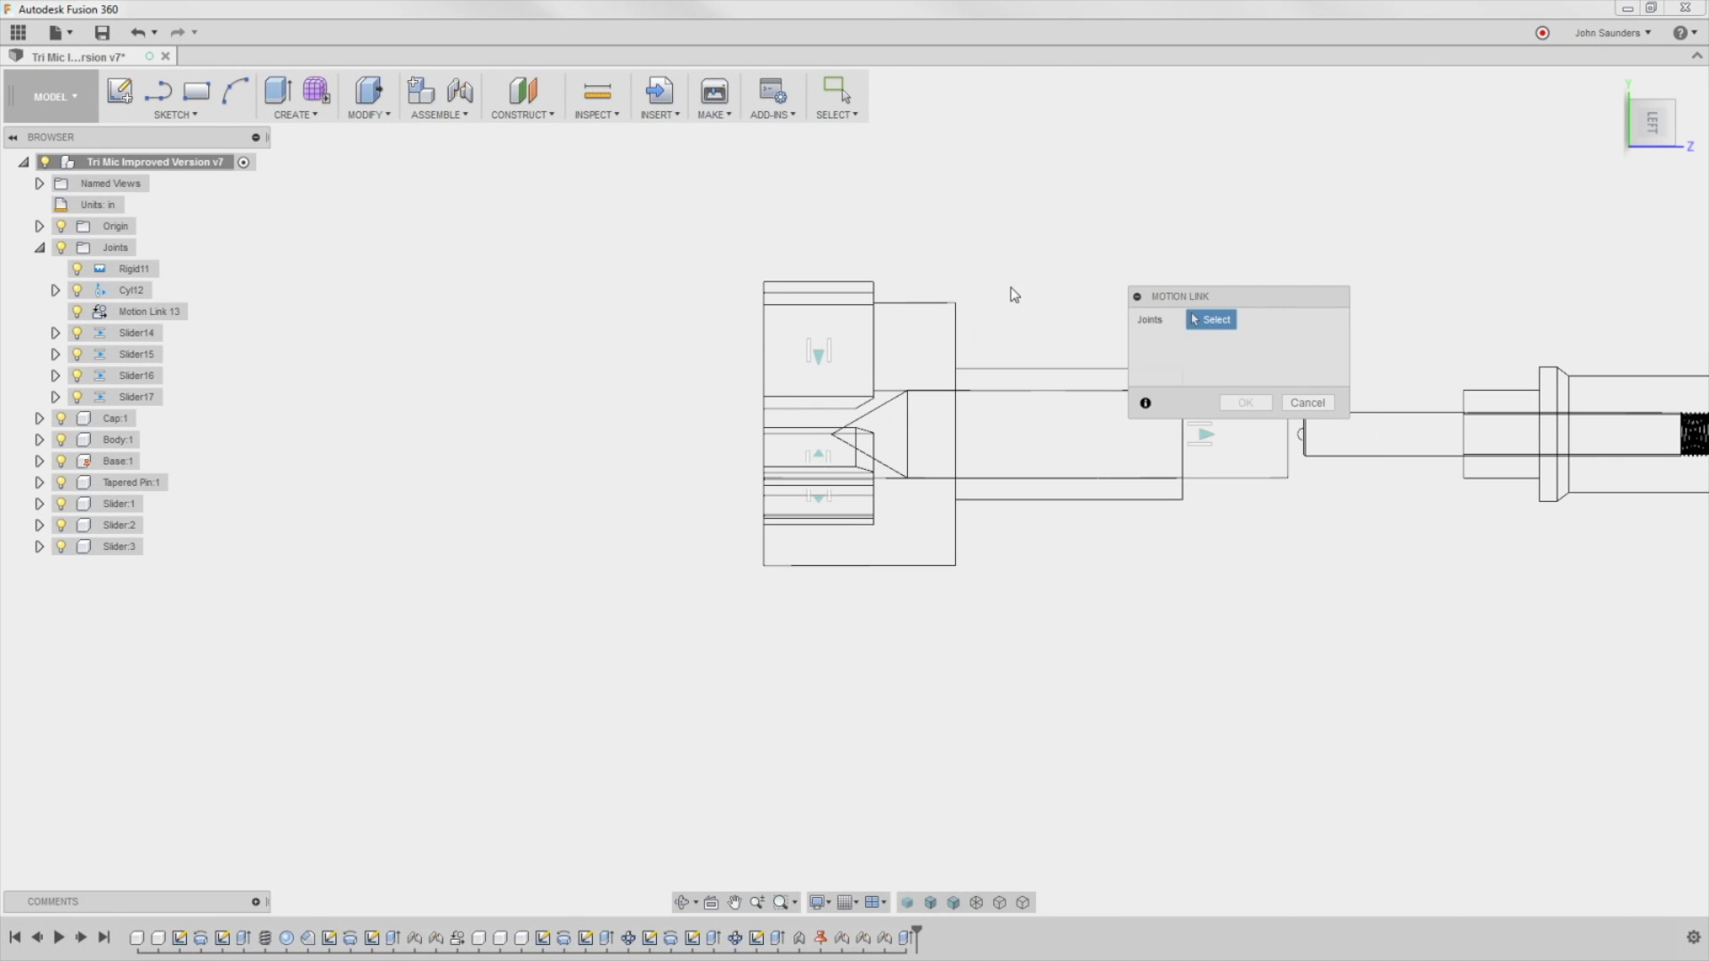
pyautogui.press('Escape')
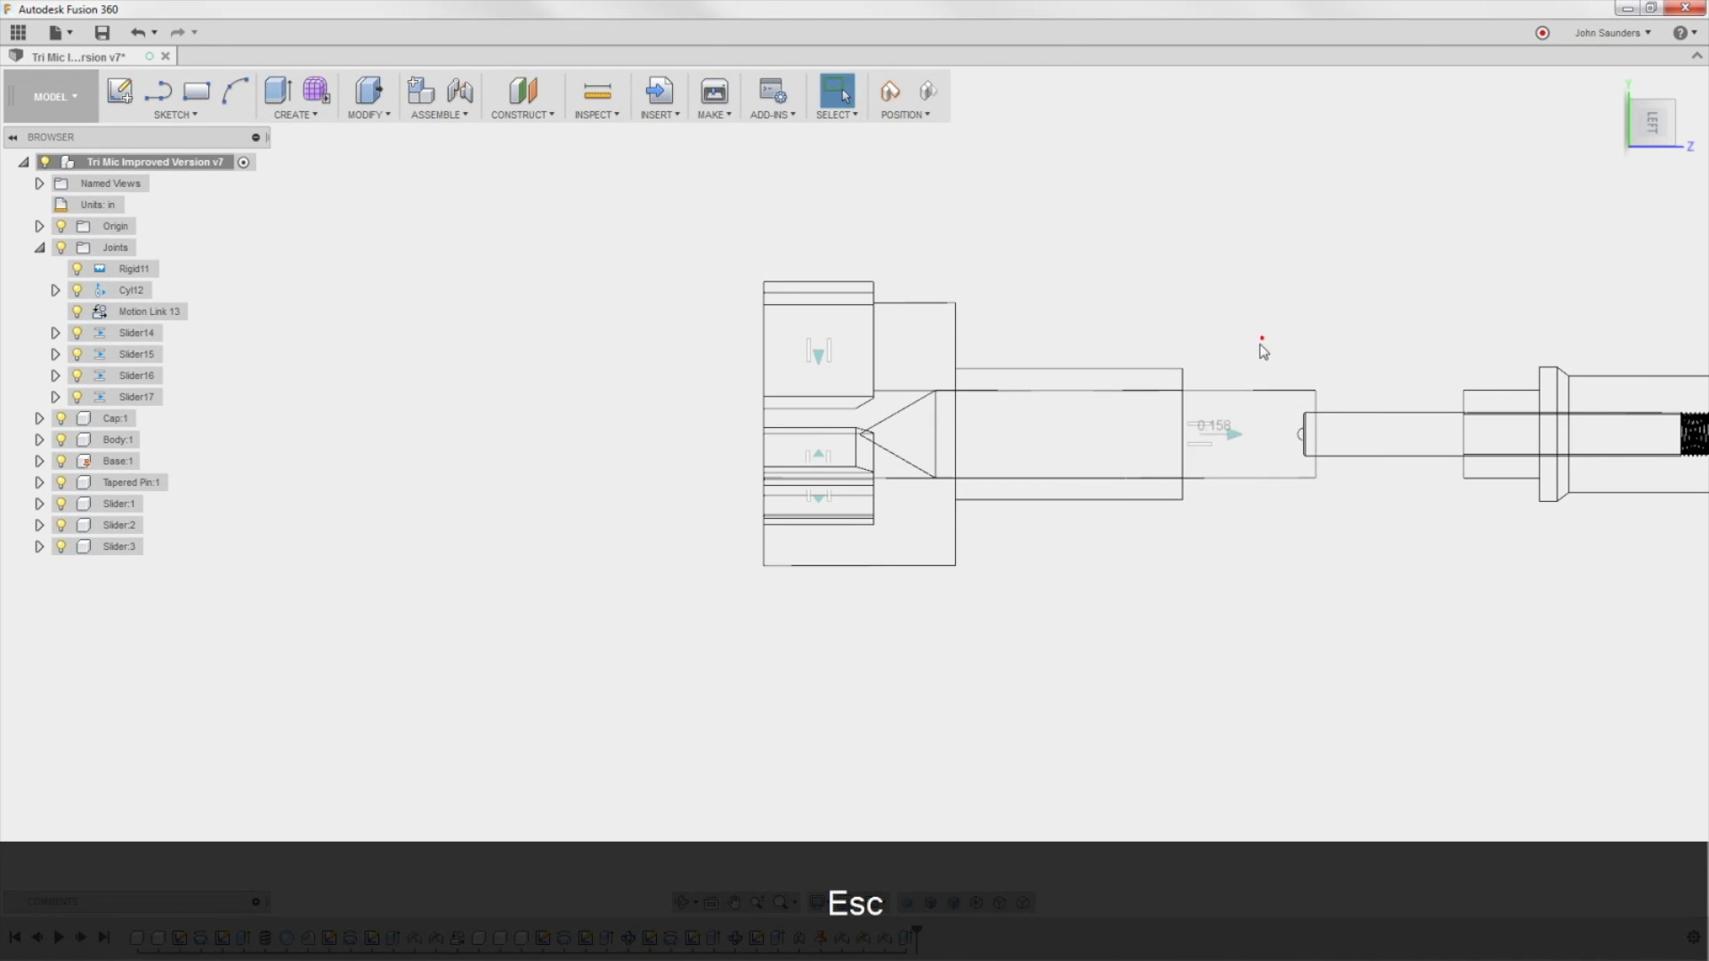
pyautogui.scroll(2, 1260, 345)
pyautogui.moveTo(1321, 433); pyautogui.dragTo(1274, 418)
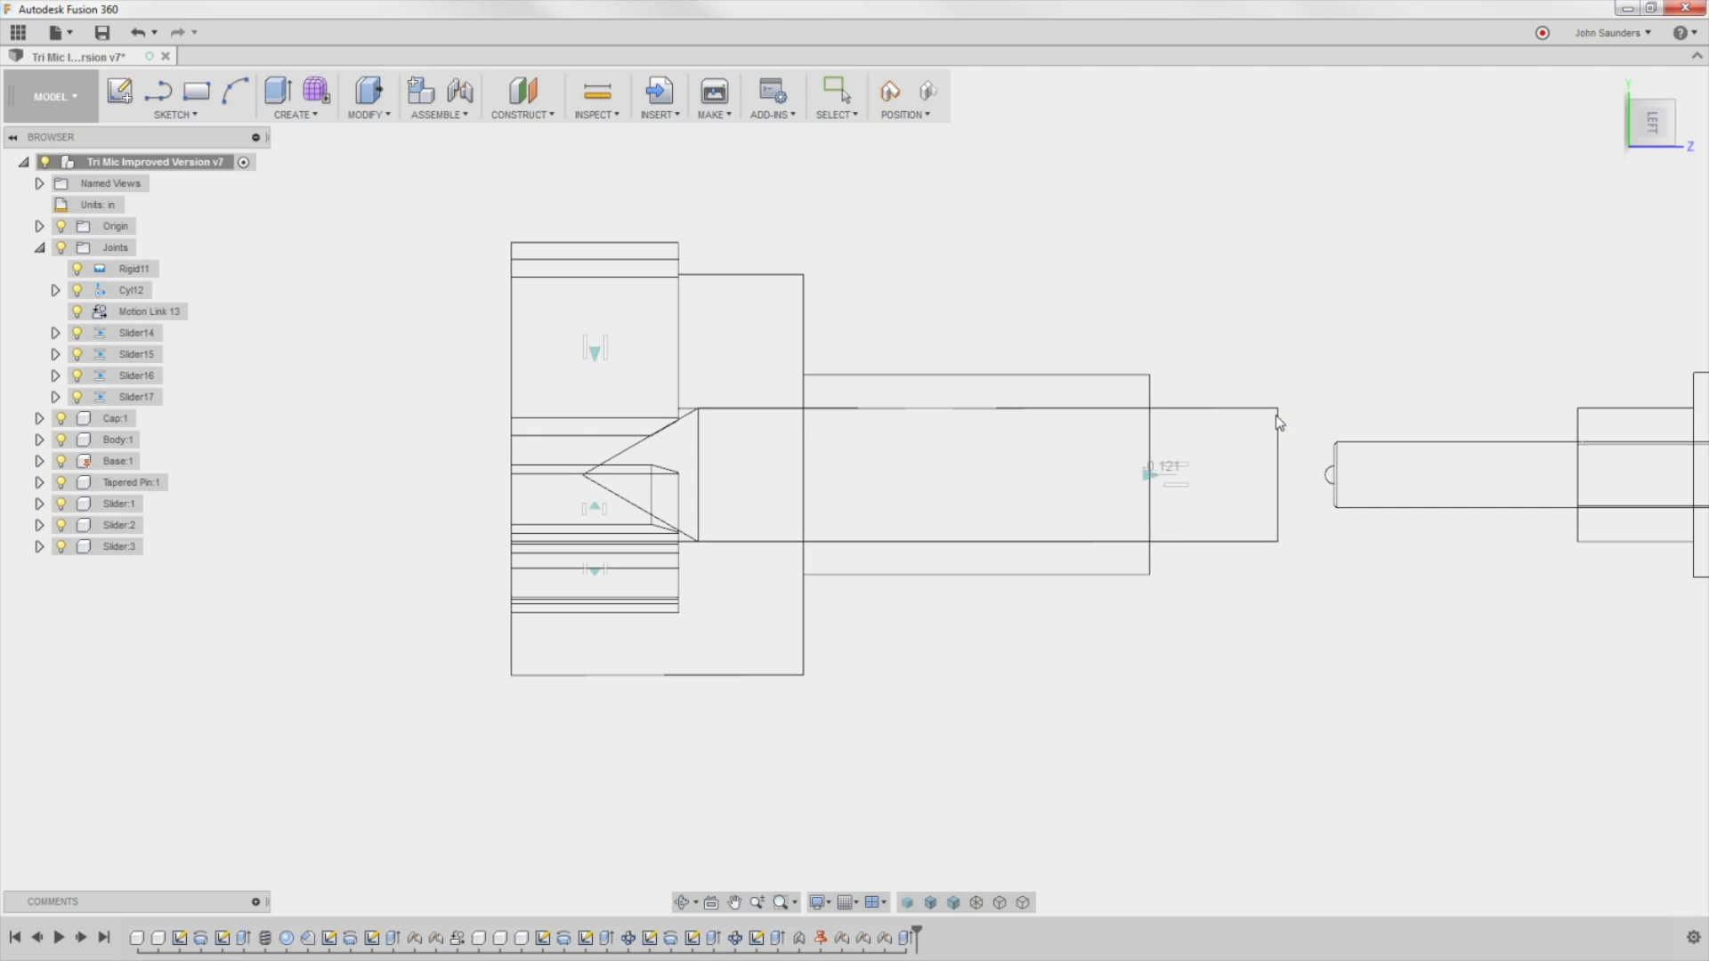
pyautogui.scroll(1, 1281, 421)
pyautogui.moveTo(1280, 421); pyautogui.dragTo(1277, 415)
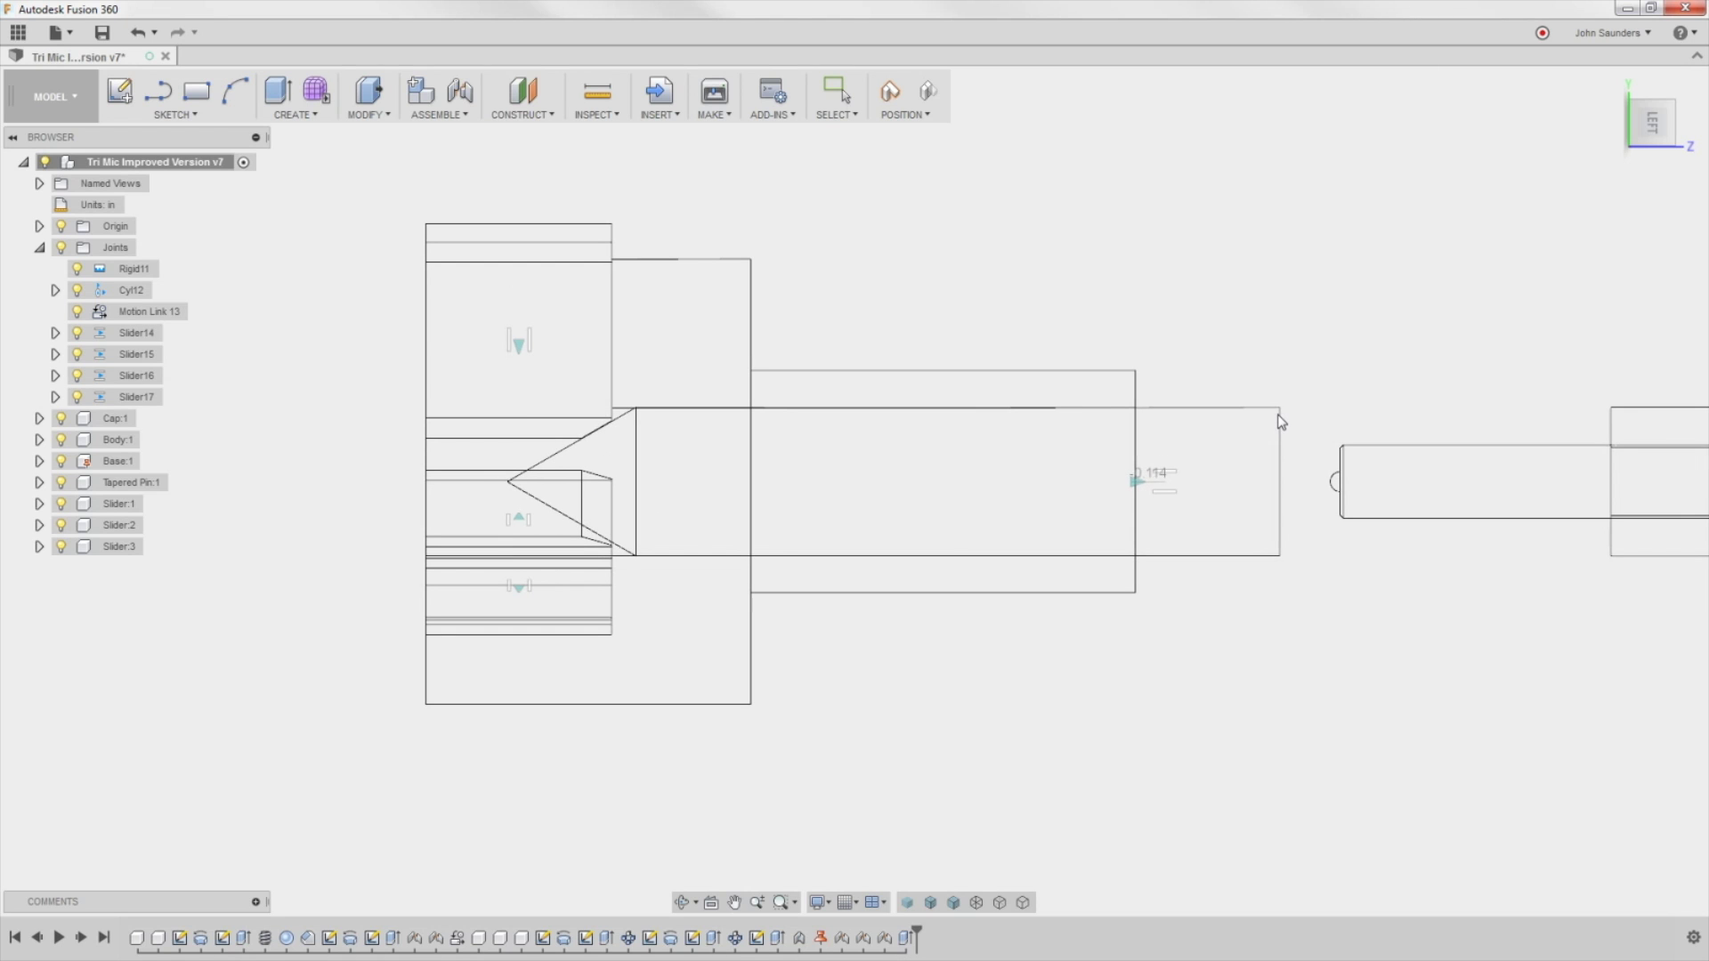
pyautogui.click(897, 94)
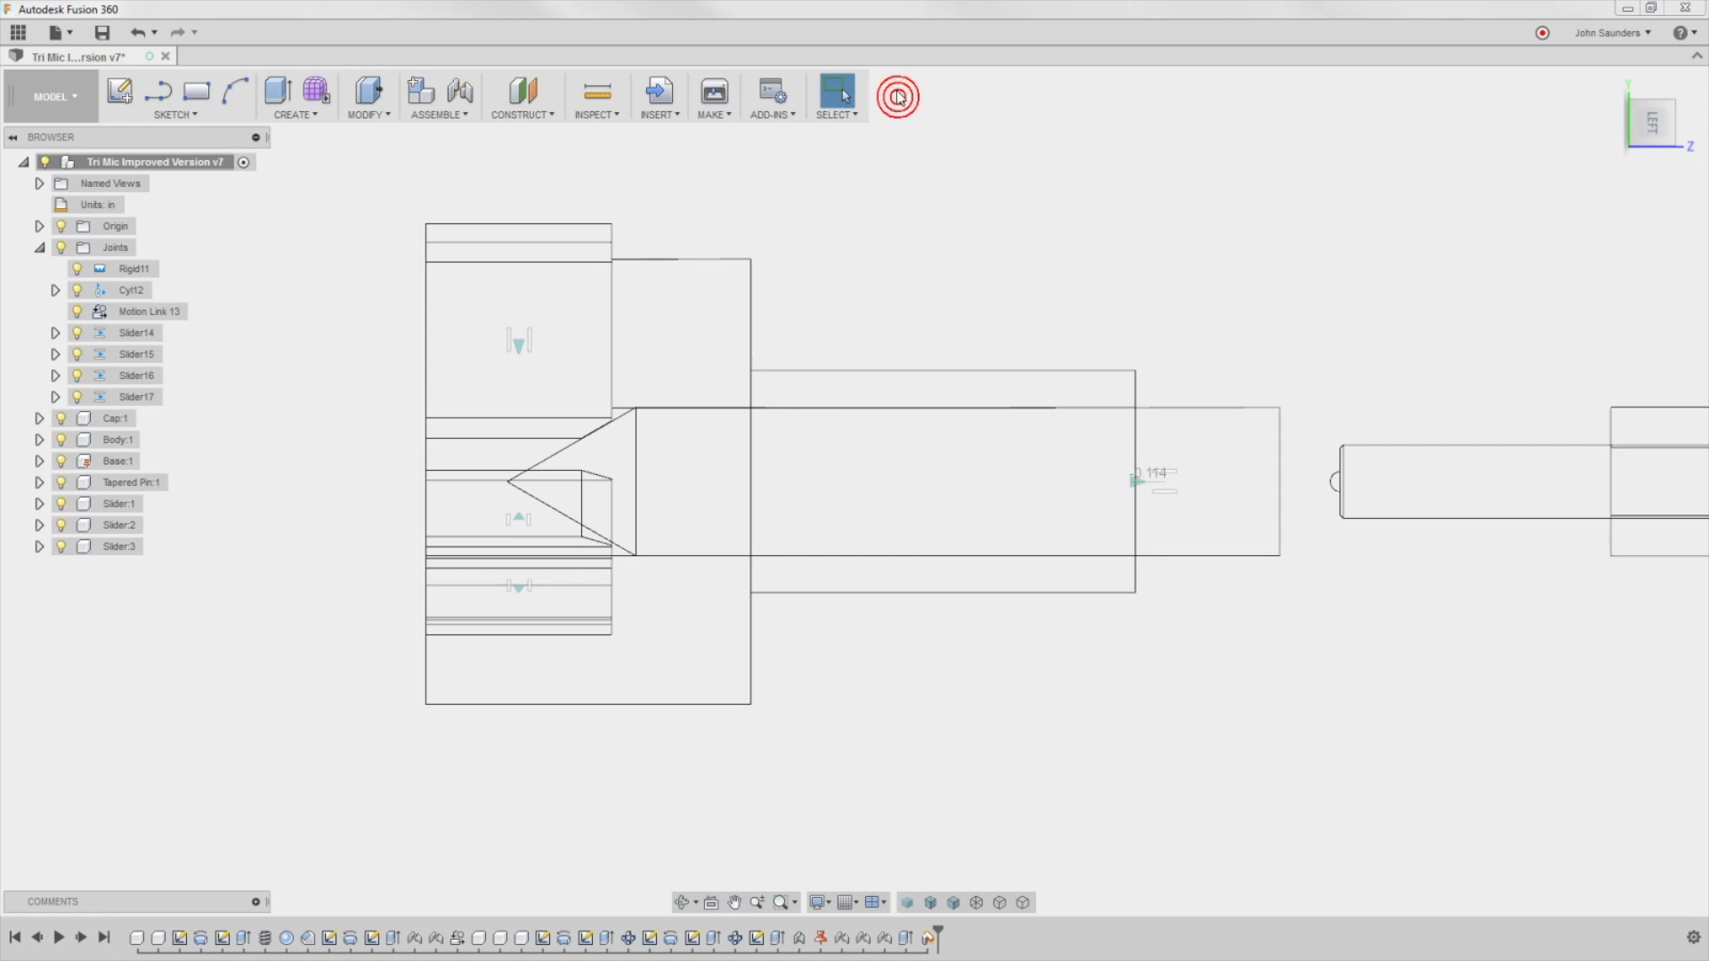
pyautogui.click(464, 115)
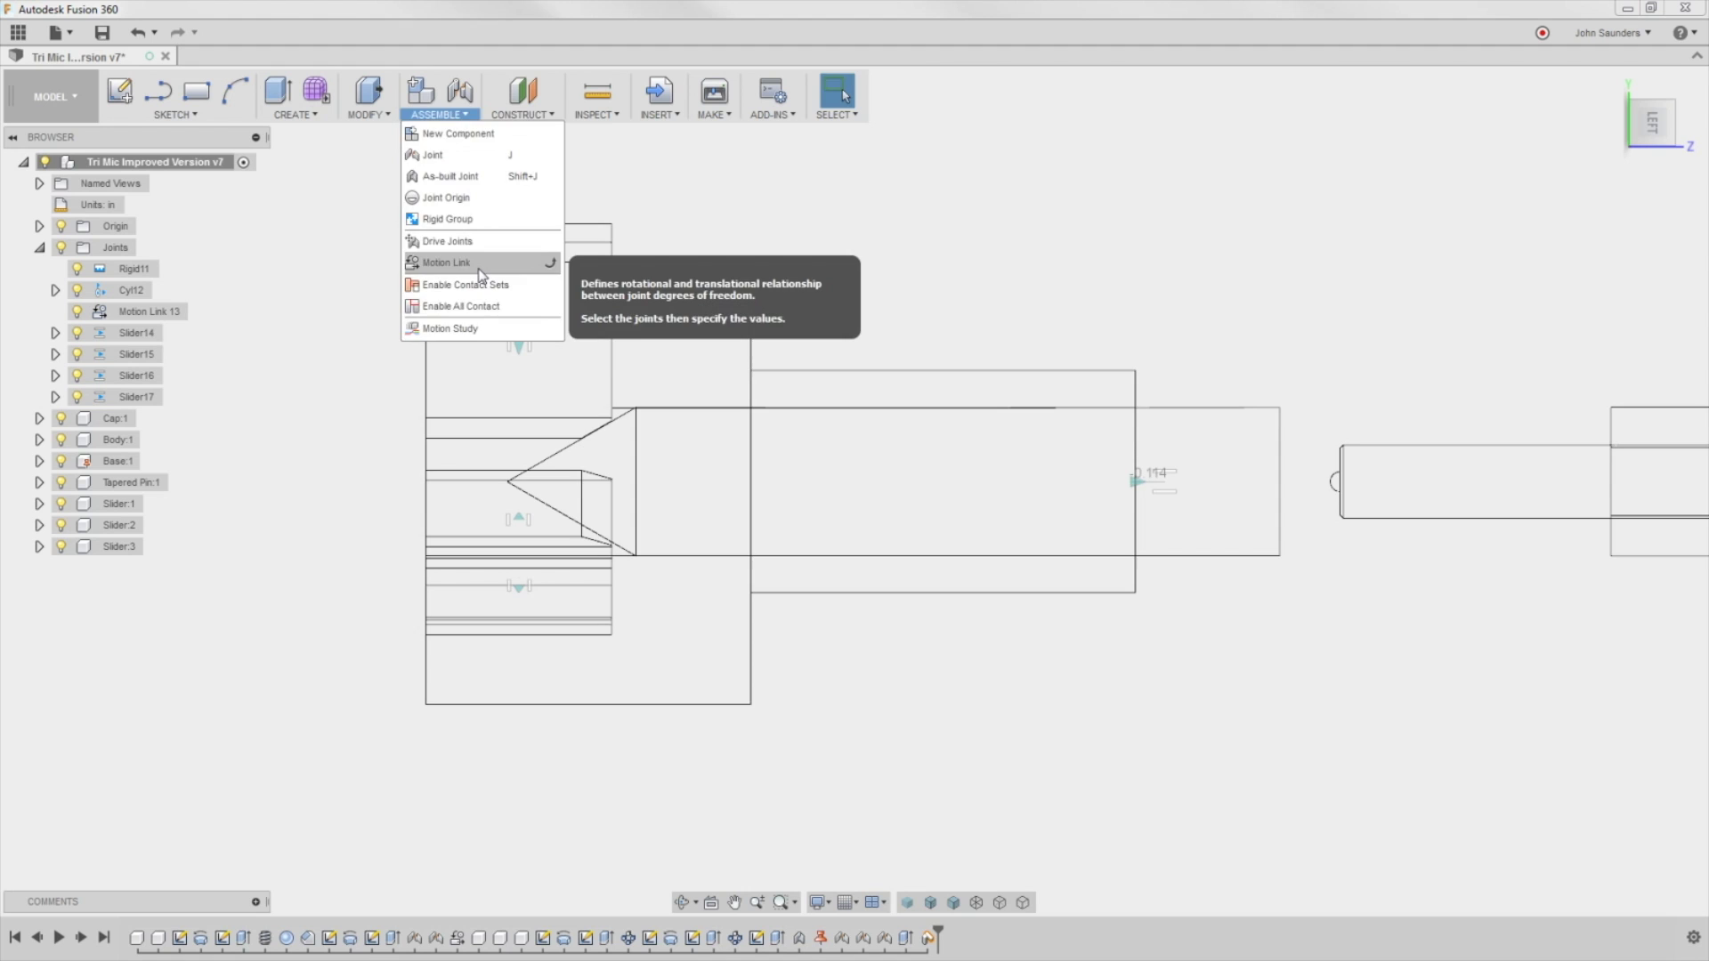
# Step: Link Slider14 to Slider15 as Motion Link 18, with 1.00 in pin travel giving 0.577 in
pyautogui.click(450, 263)
pyautogui.moveTo(950, 294)
pyautogui.keyDown('shift'); pyautogui.mouseDown(button='middle')
pyautogui.moveTo(873, 252)
pyautogui.moveTo(946, 259)
pyautogui.mouseUp(button='middle'); pyautogui.keyUp('shift')
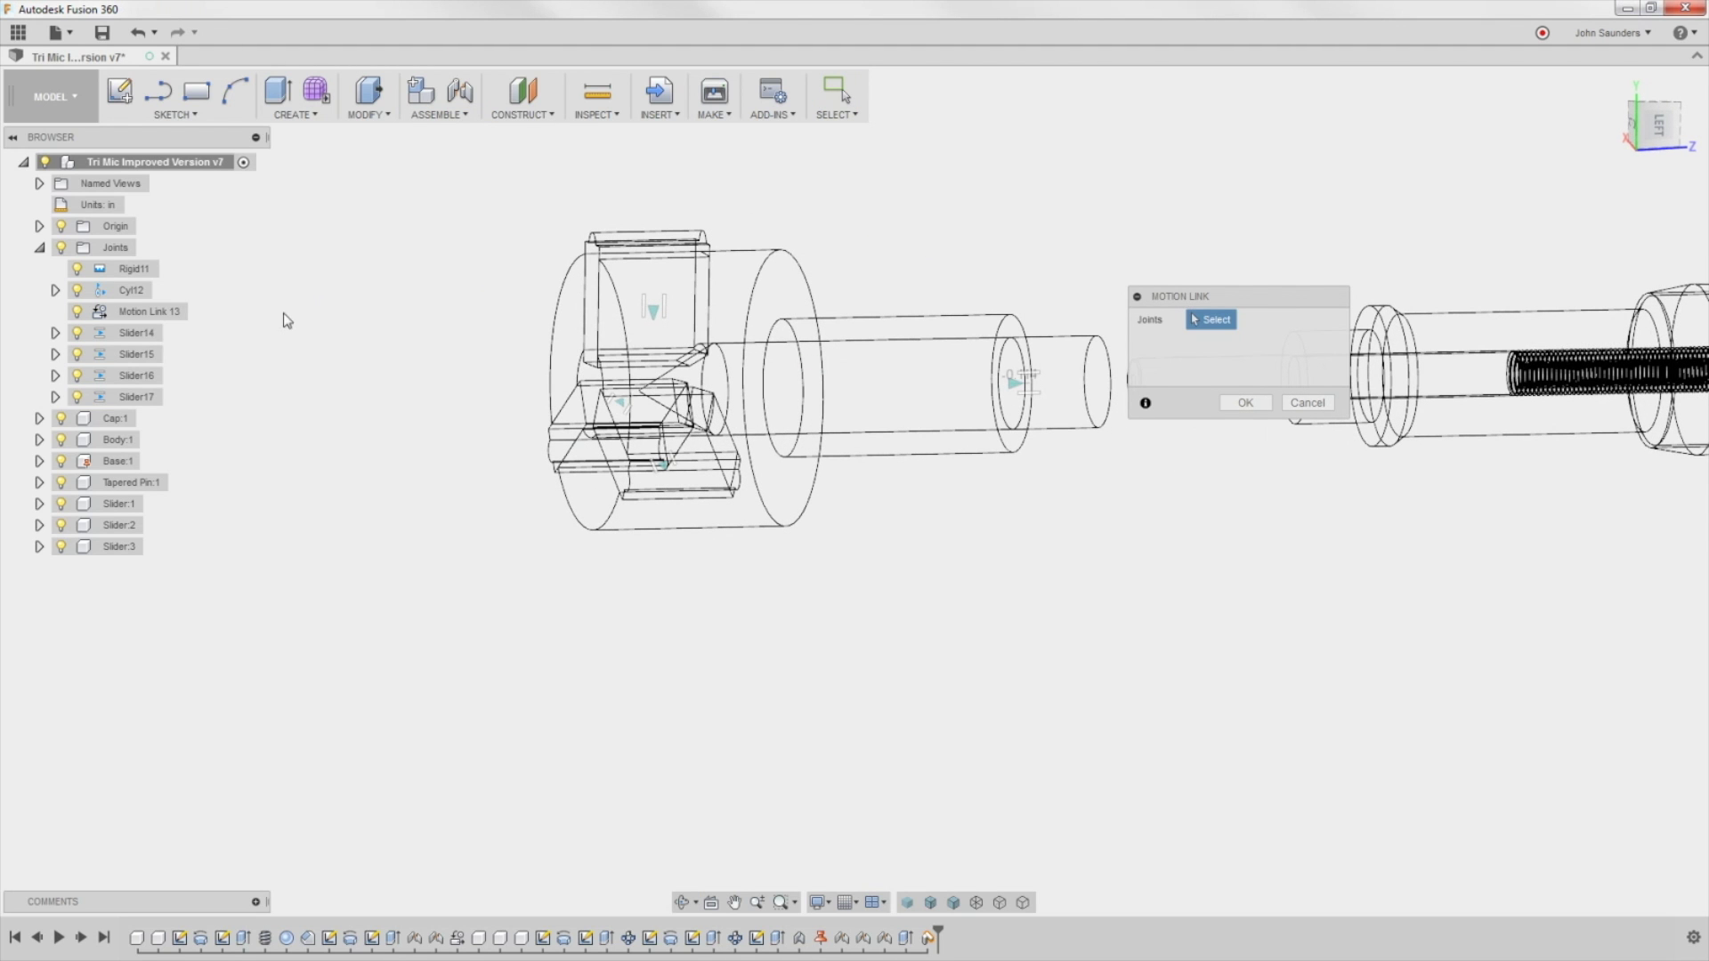
pyautogui.click(151, 337)
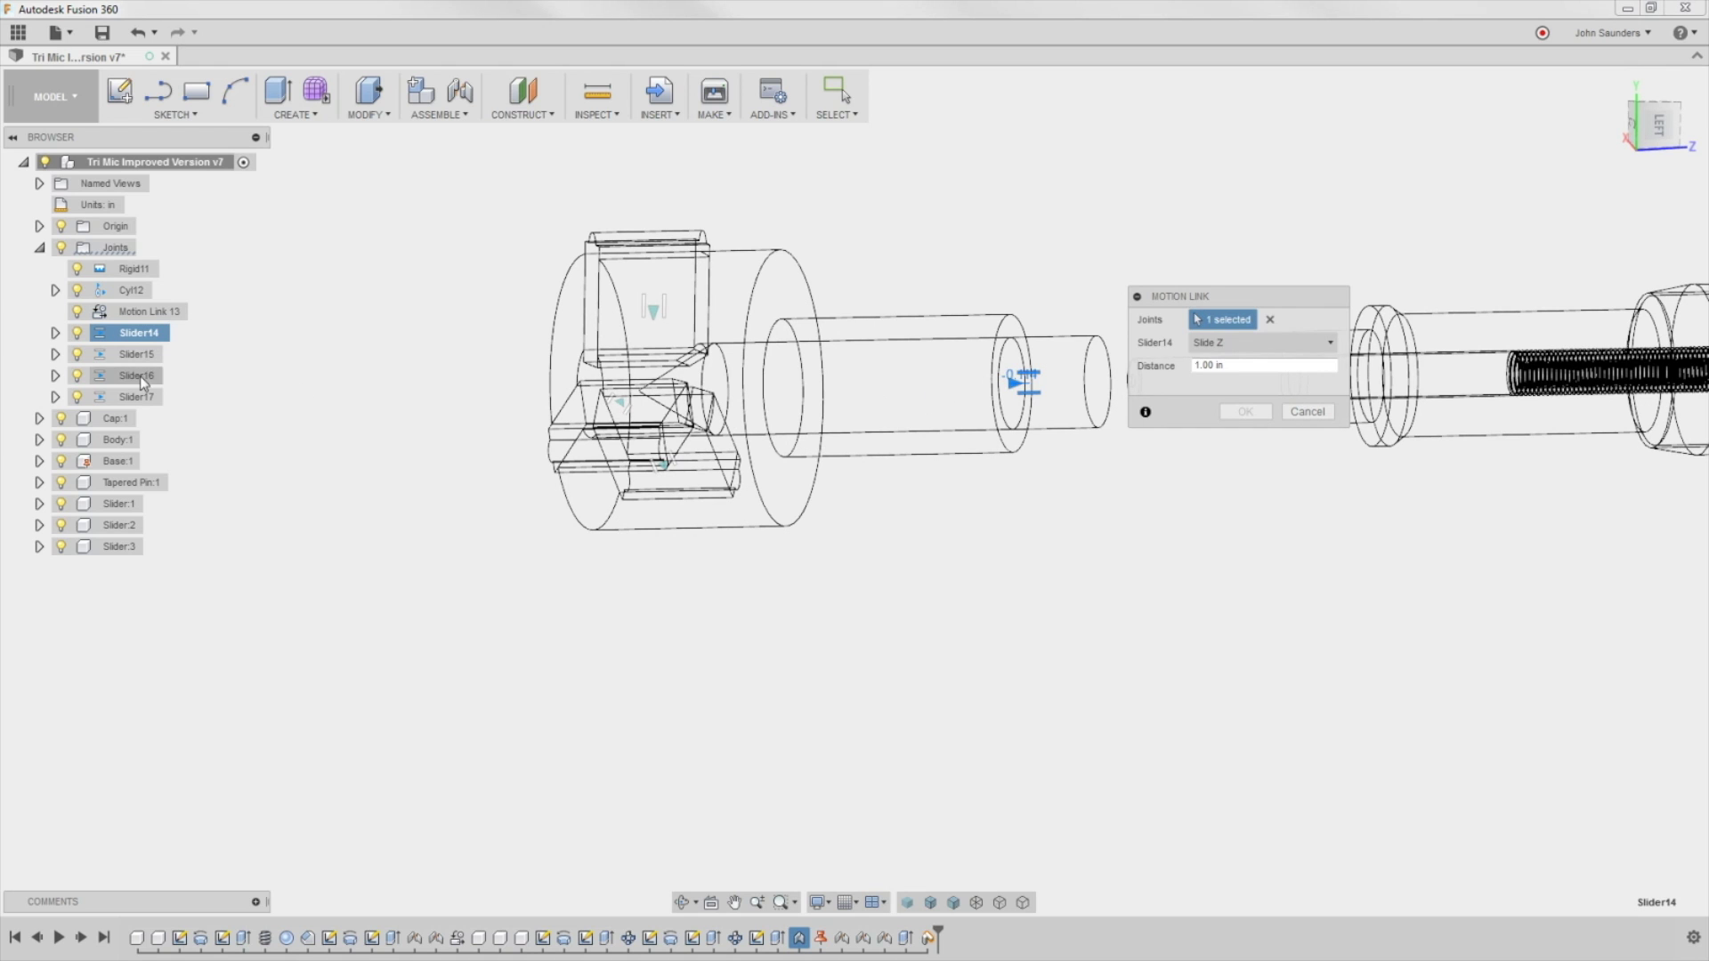
pyautogui.click(134, 354)
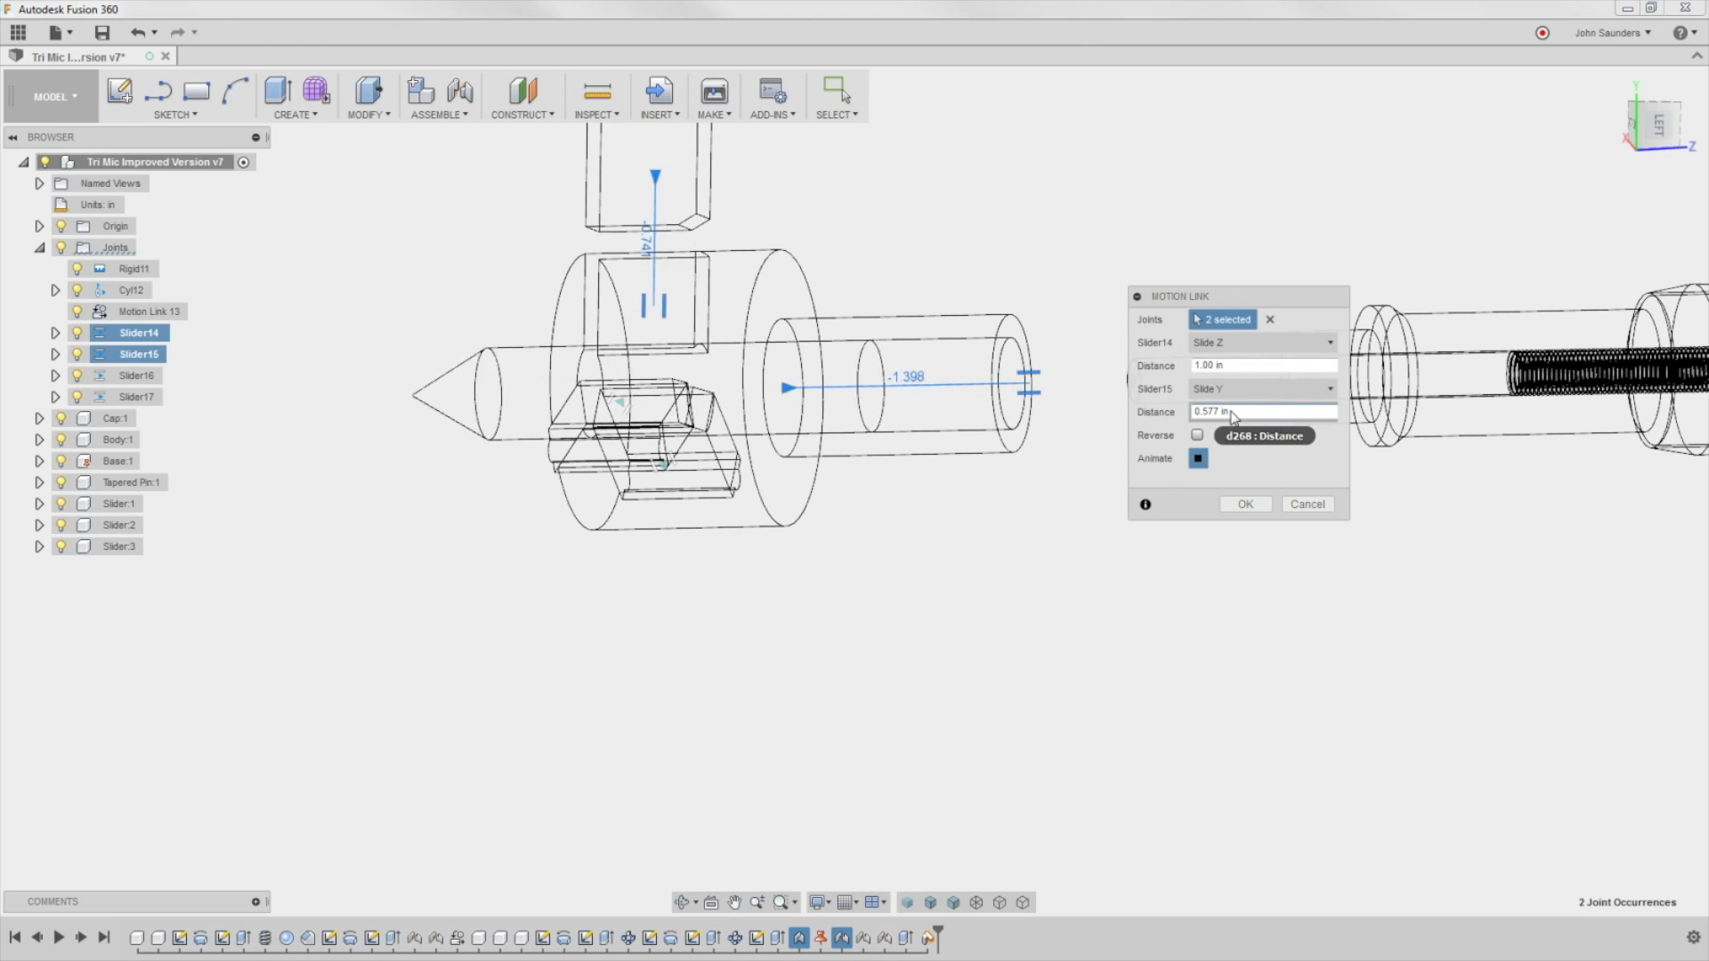
pyautogui.click(1245, 504)
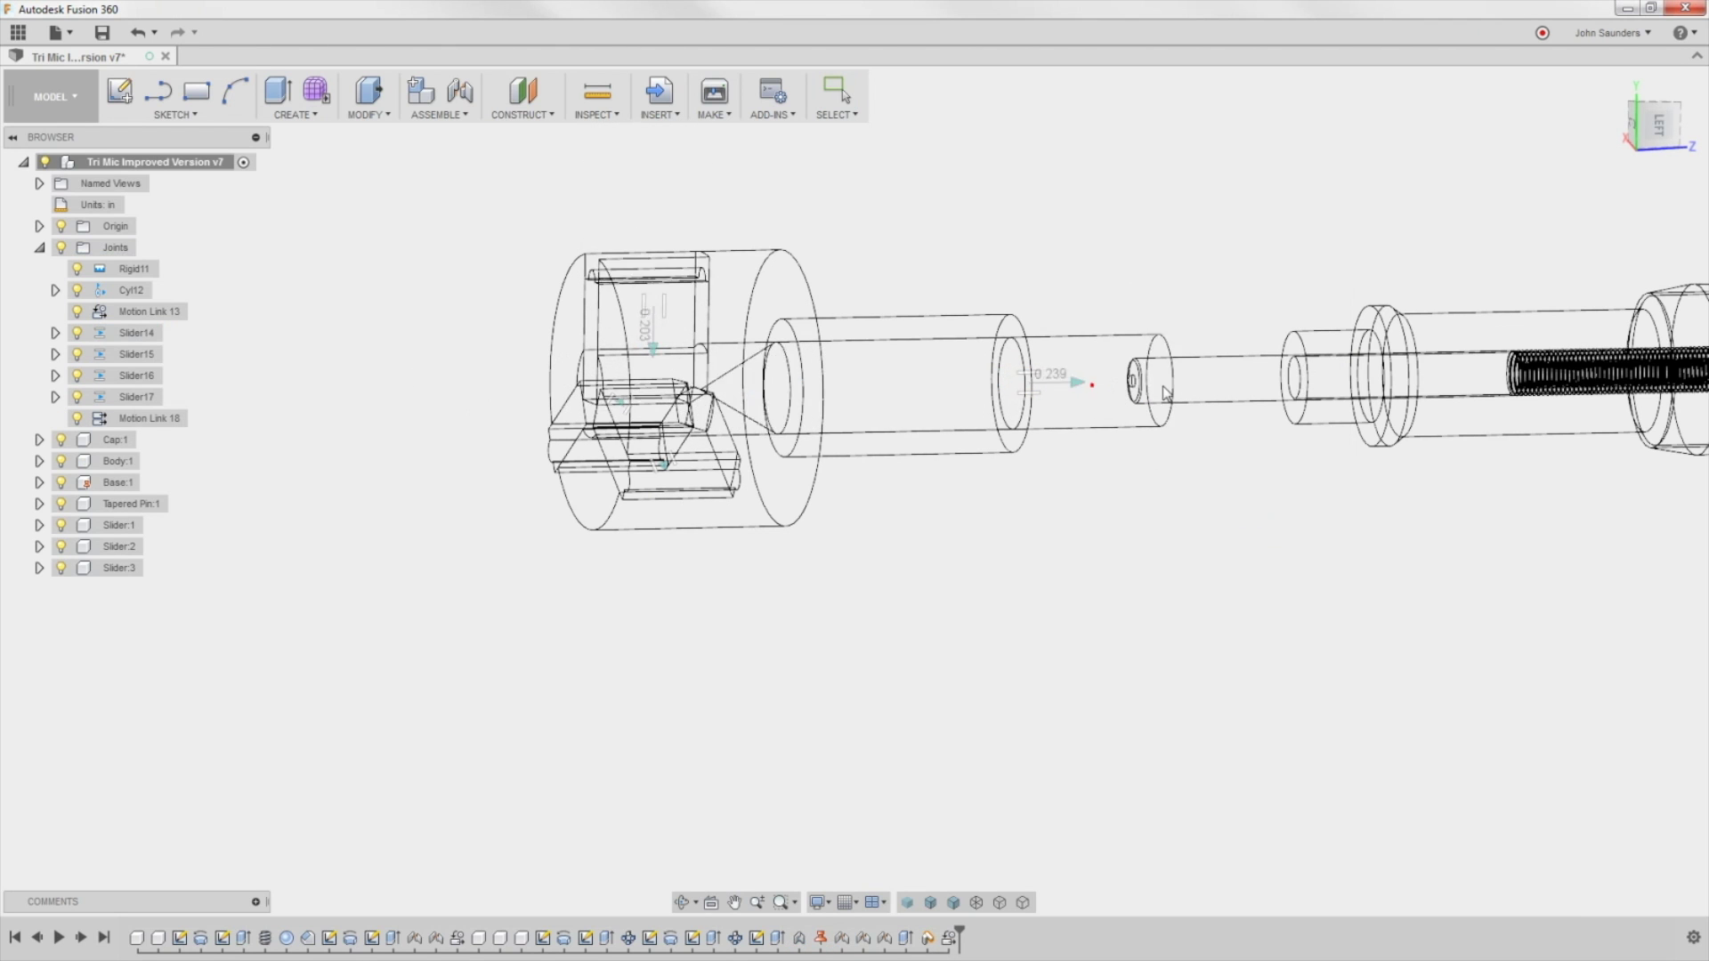
pyautogui.click(1097, 396)
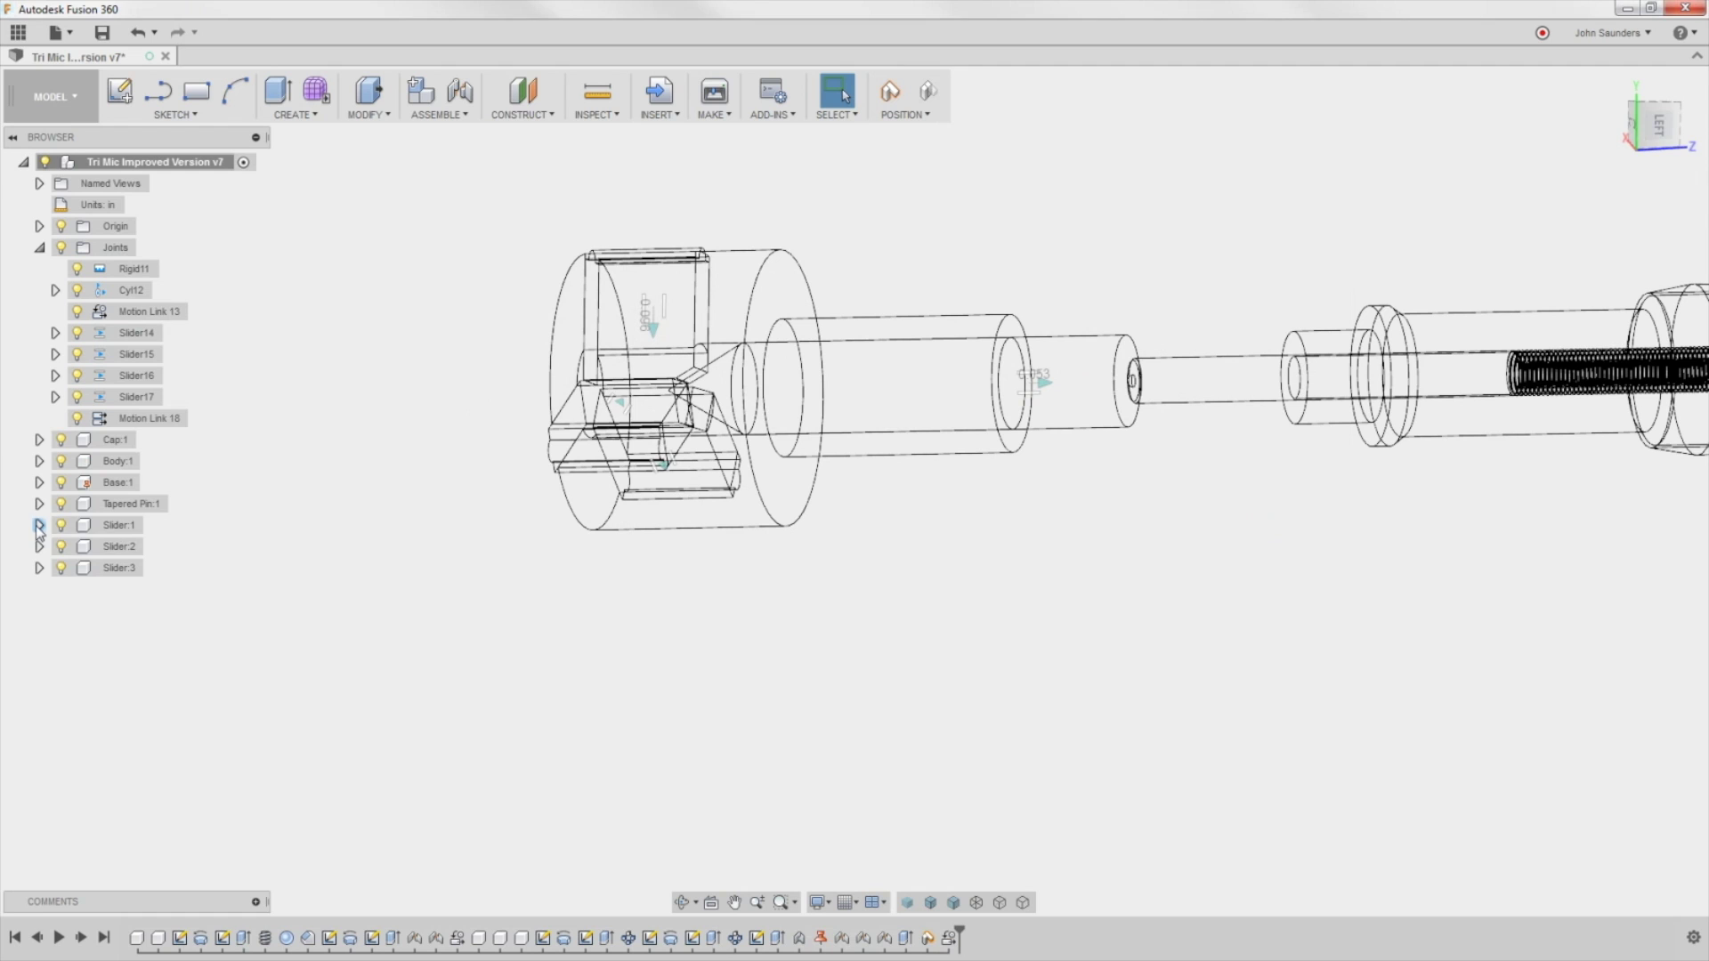
# Step: Hide Slider:3 and Base:1, then drag the pin back and forth to check the jaws follow
pyautogui.click(60, 569)
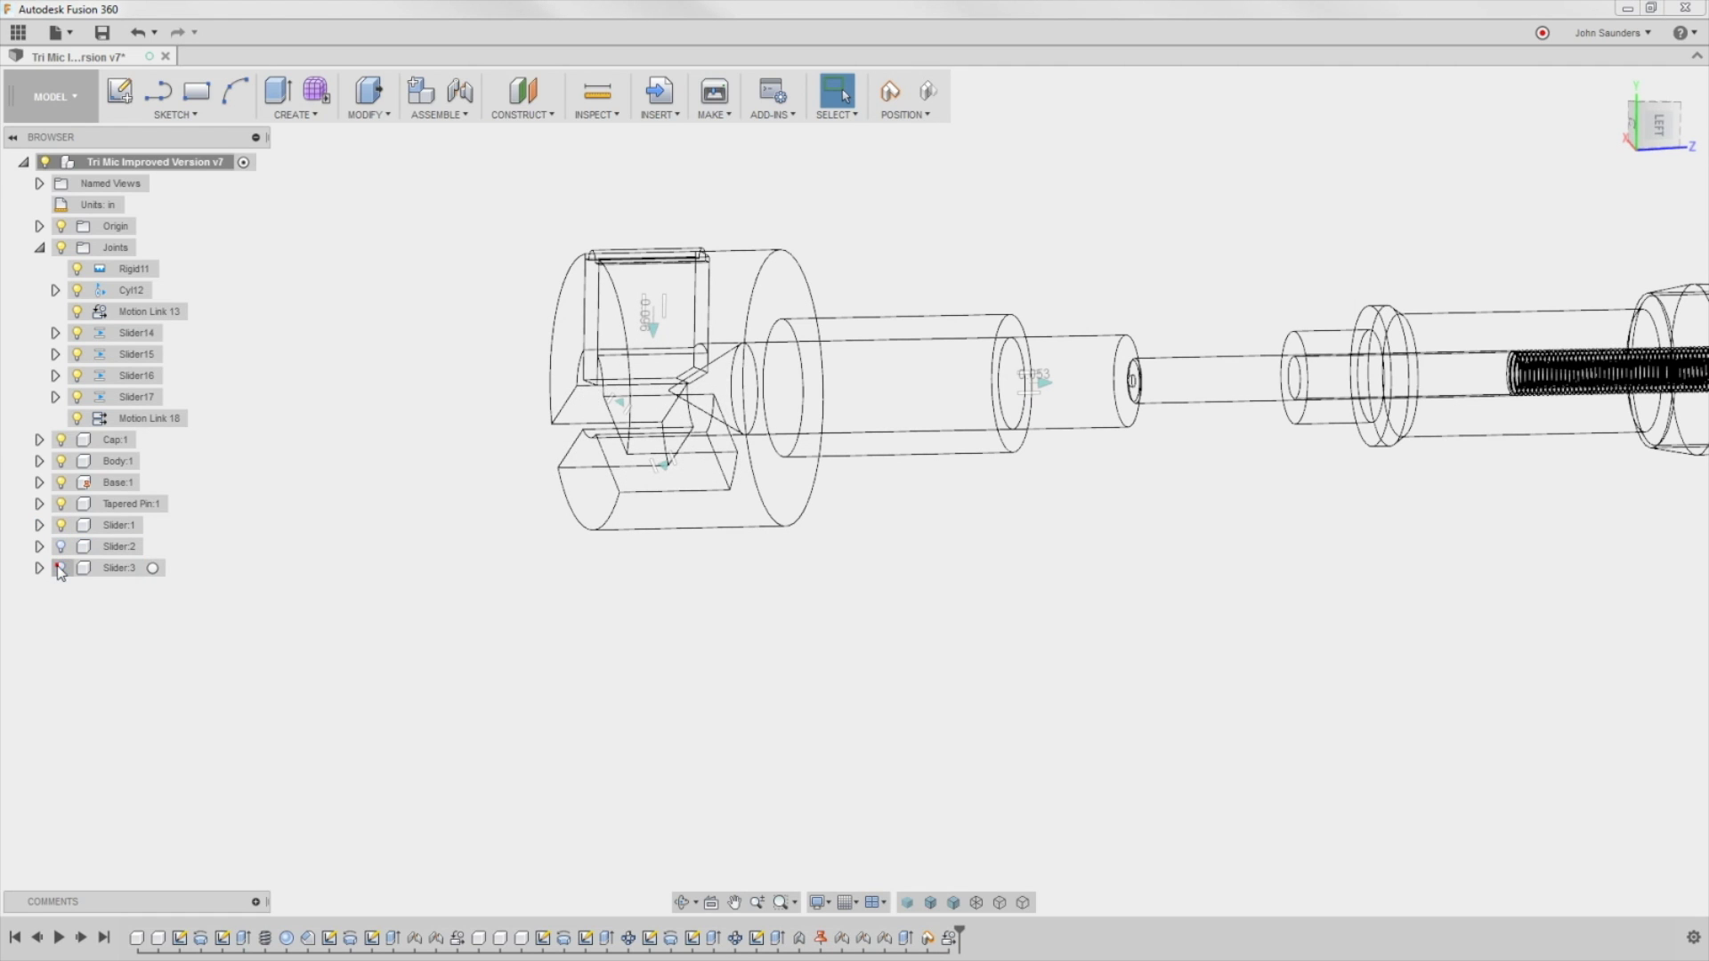
pyautogui.click(60, 483)
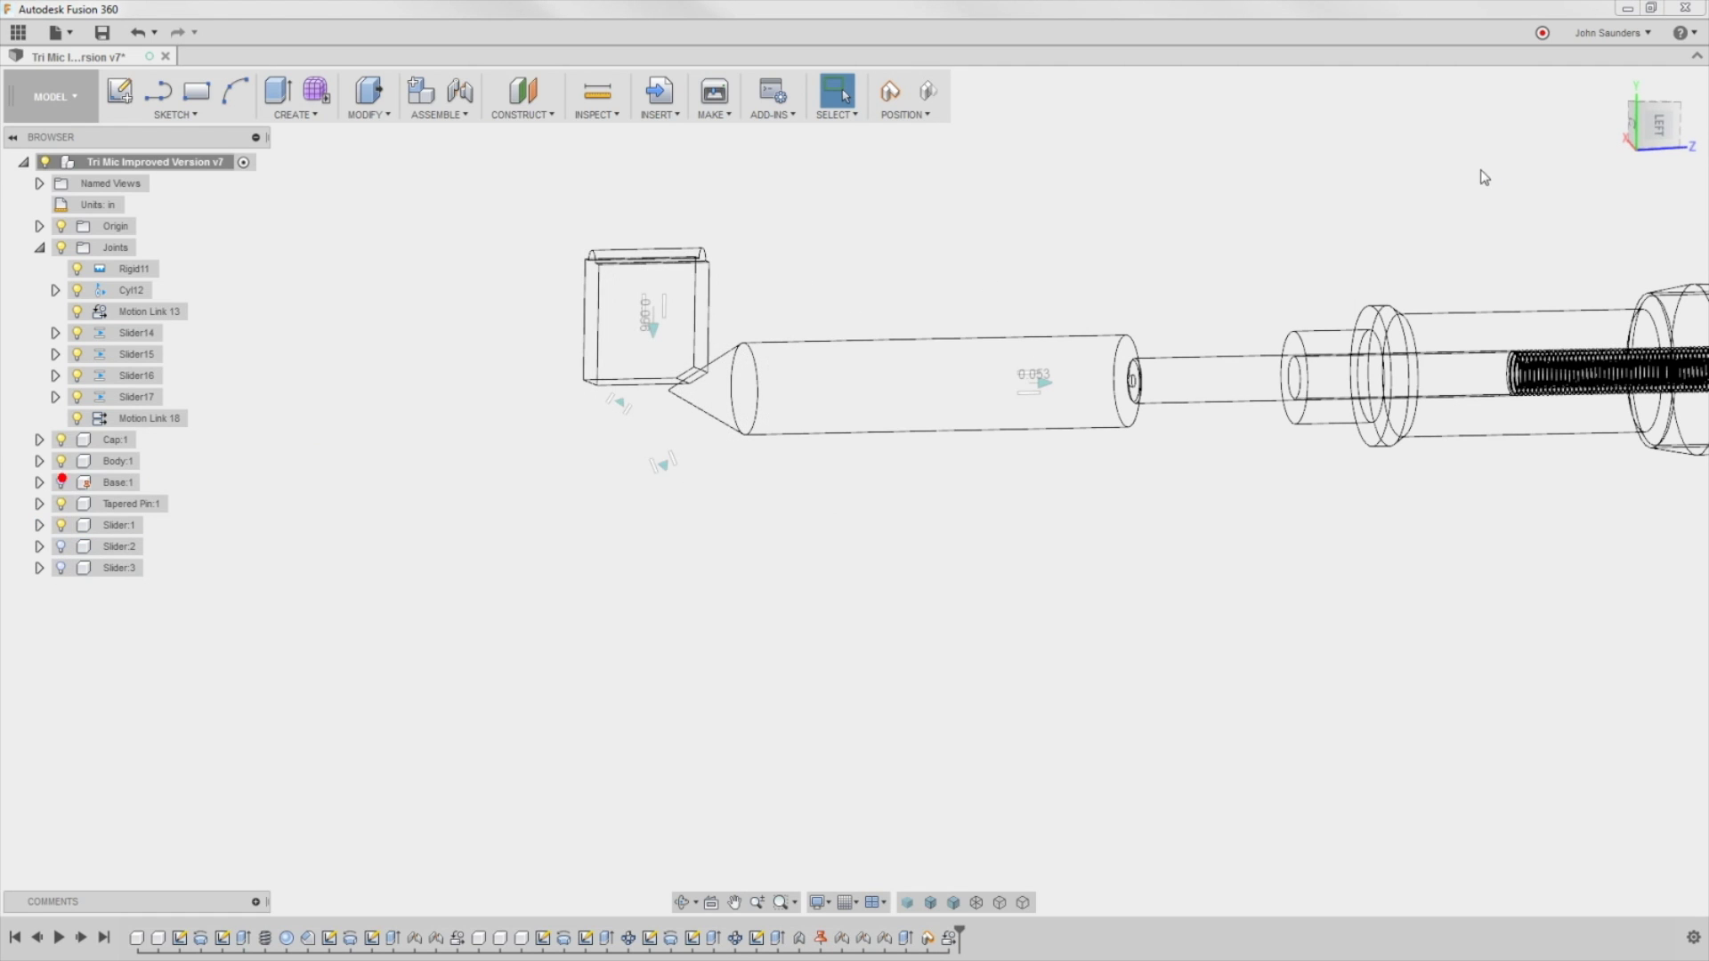
pyautogui.moveTo(1160, 409); pyautogui.dragTo(1196, 391)
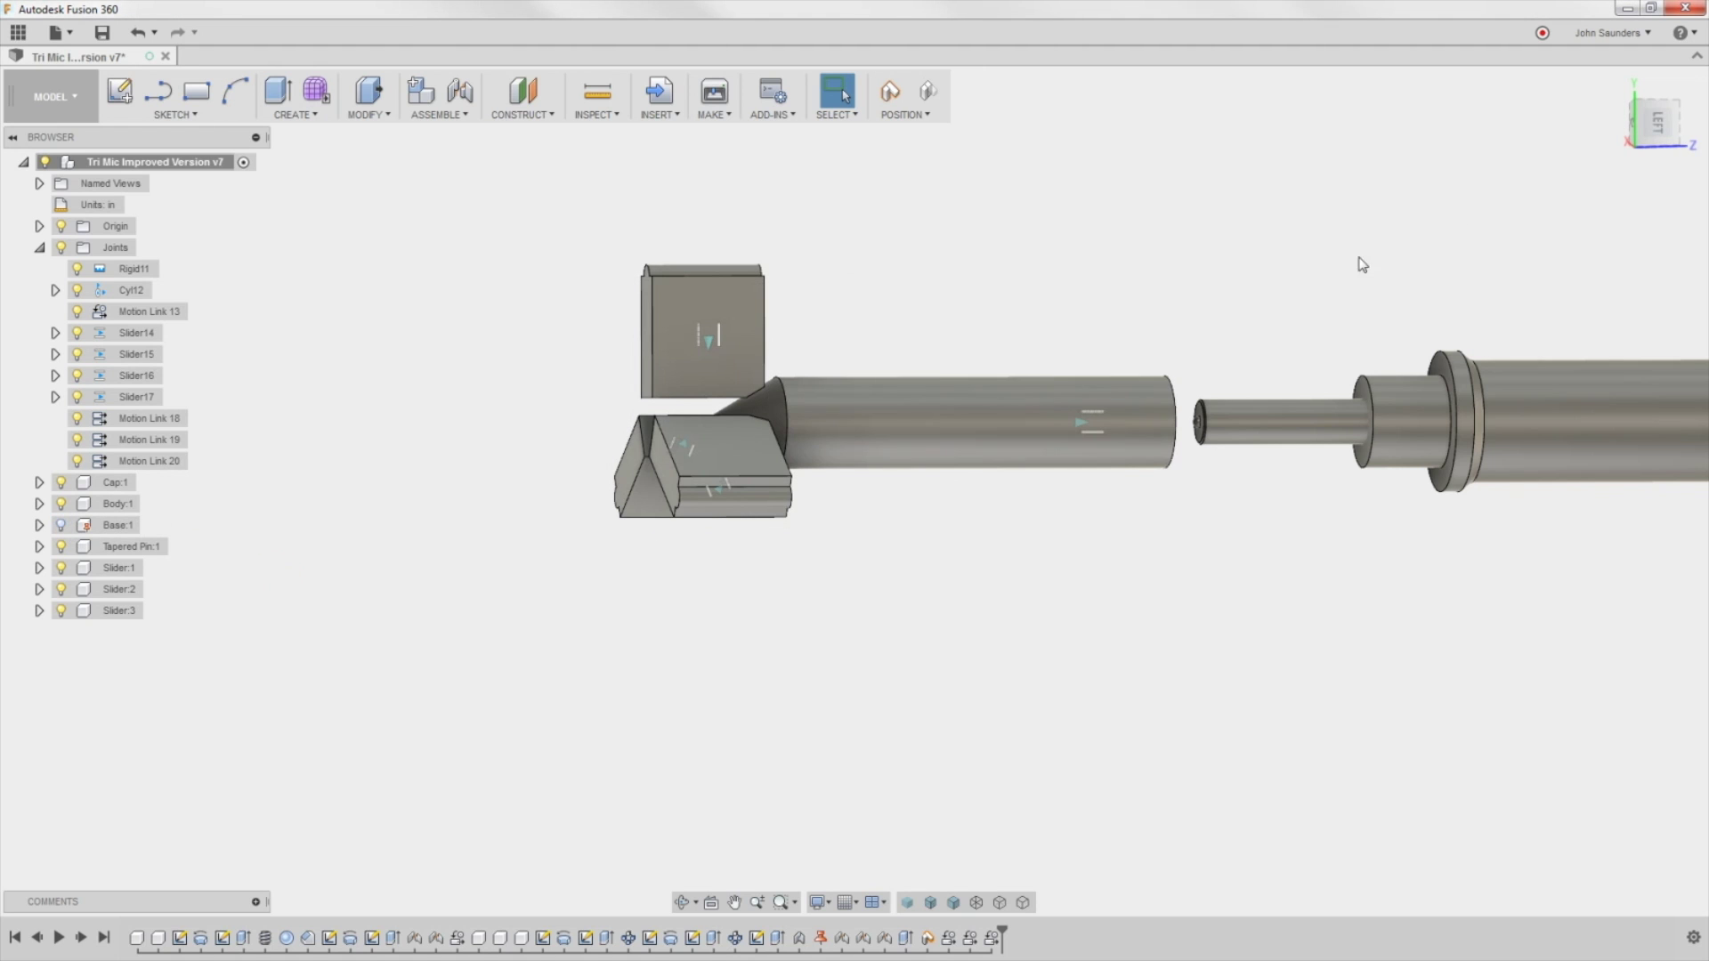
pyautogui.moveTo(1151, 407); pyautogui.dragTo(1182, 389)
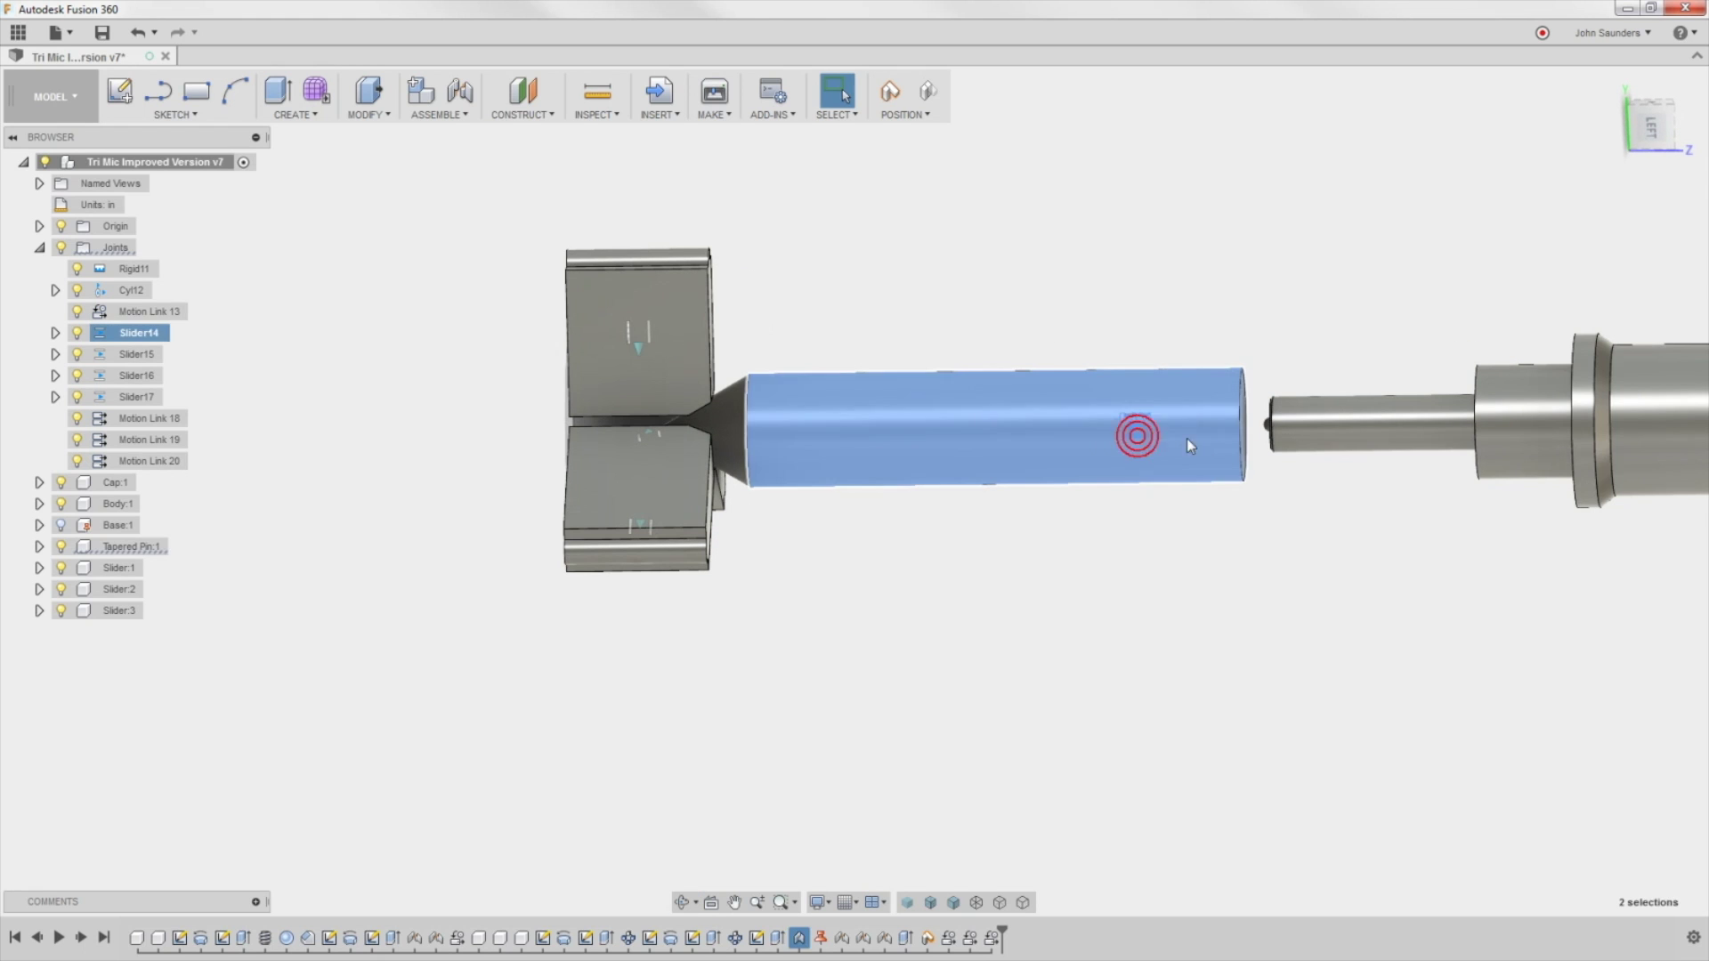
pyautogui.press('Escape')
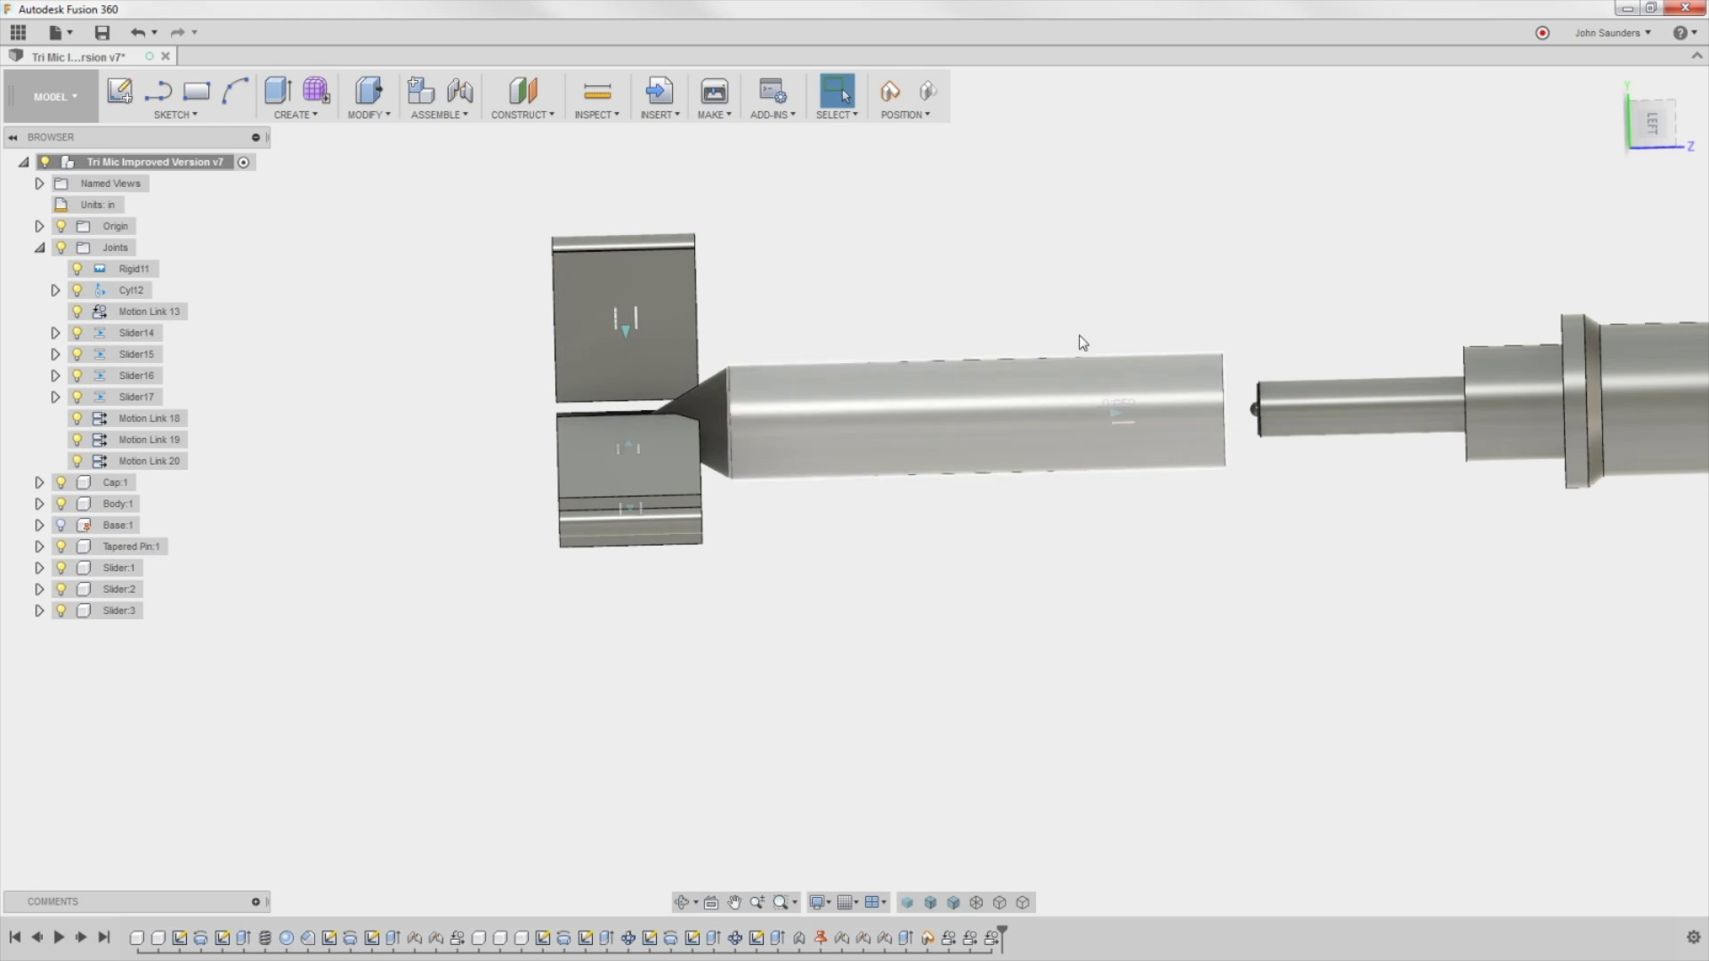
pyautogui.scroll(-2, 1068, 240)
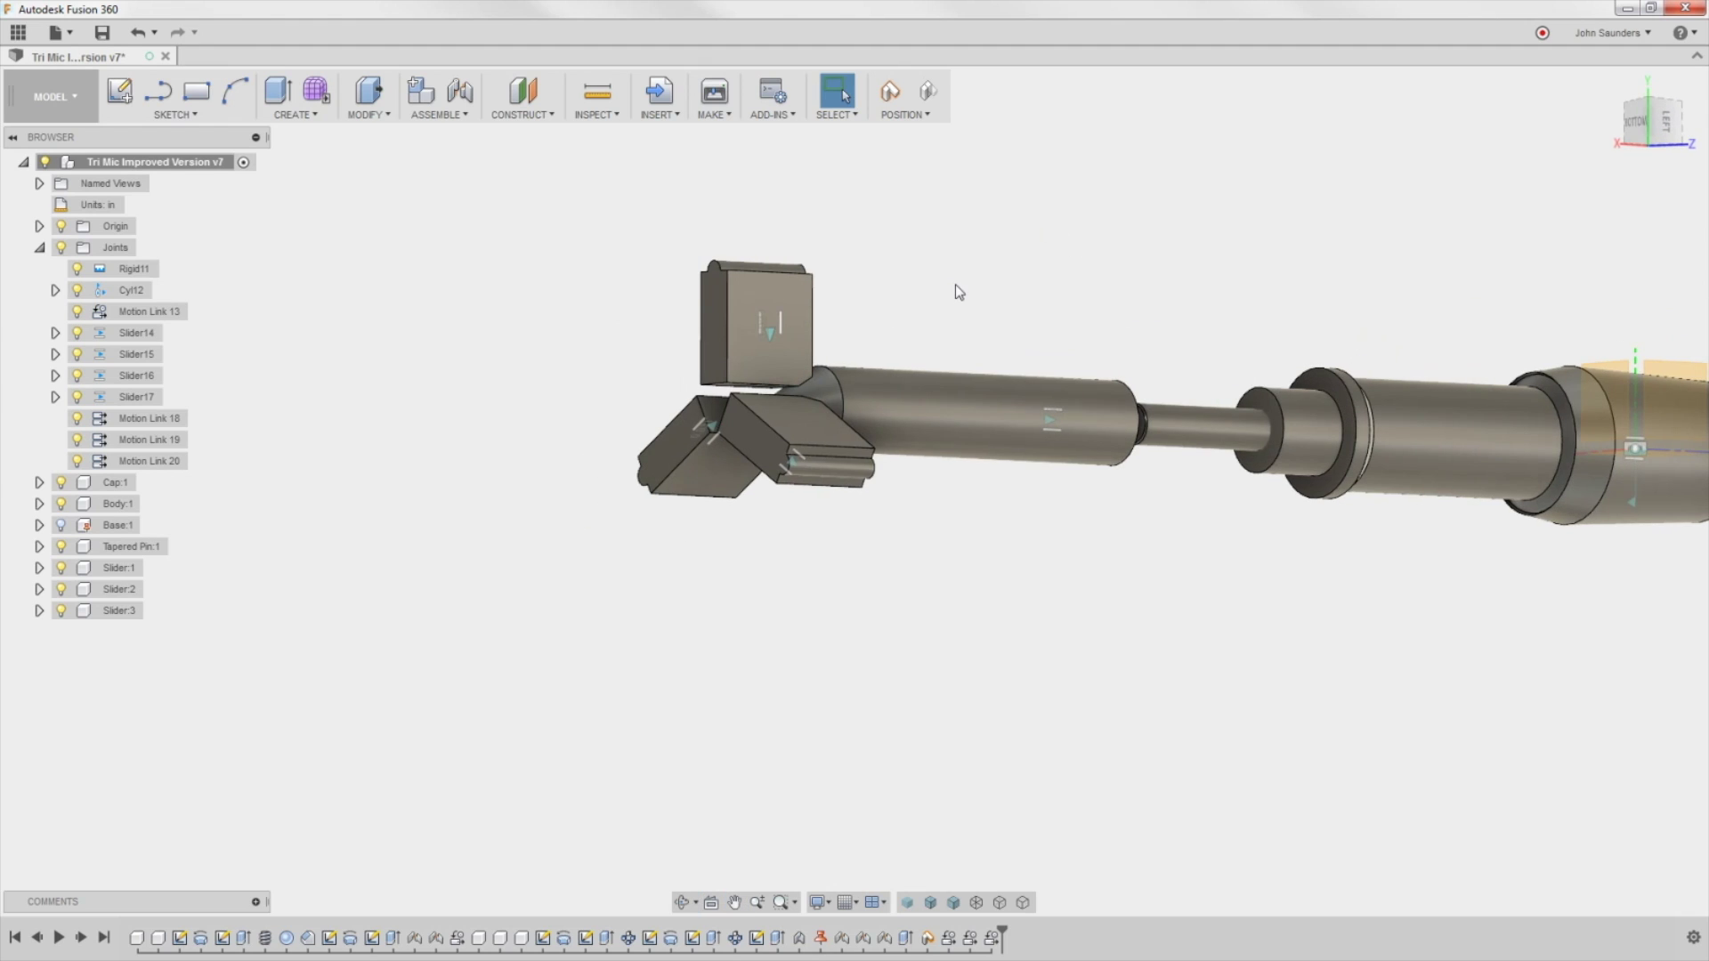